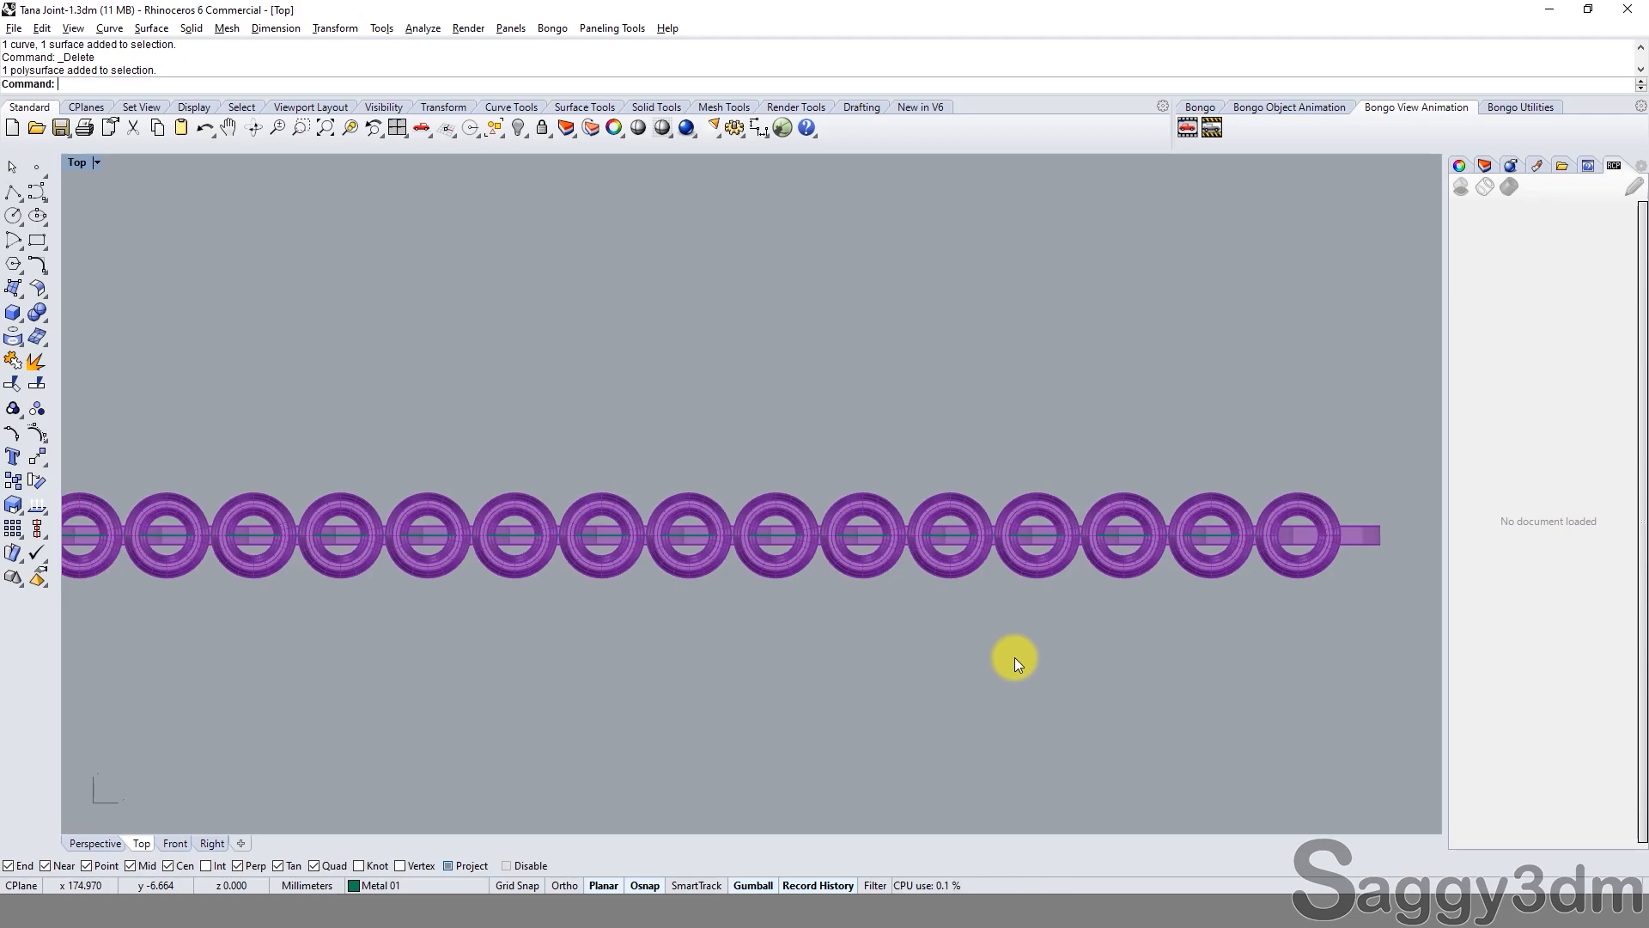
# Measure the length of the centre line running through the chain of rings.
pyautogui.scroll(-3, 991, 642)
pyautogui.moveTo(1073, 595); pyautogui.dragTo(602, 573, button='right')
pyautogui.scroll(5, 701, 565)
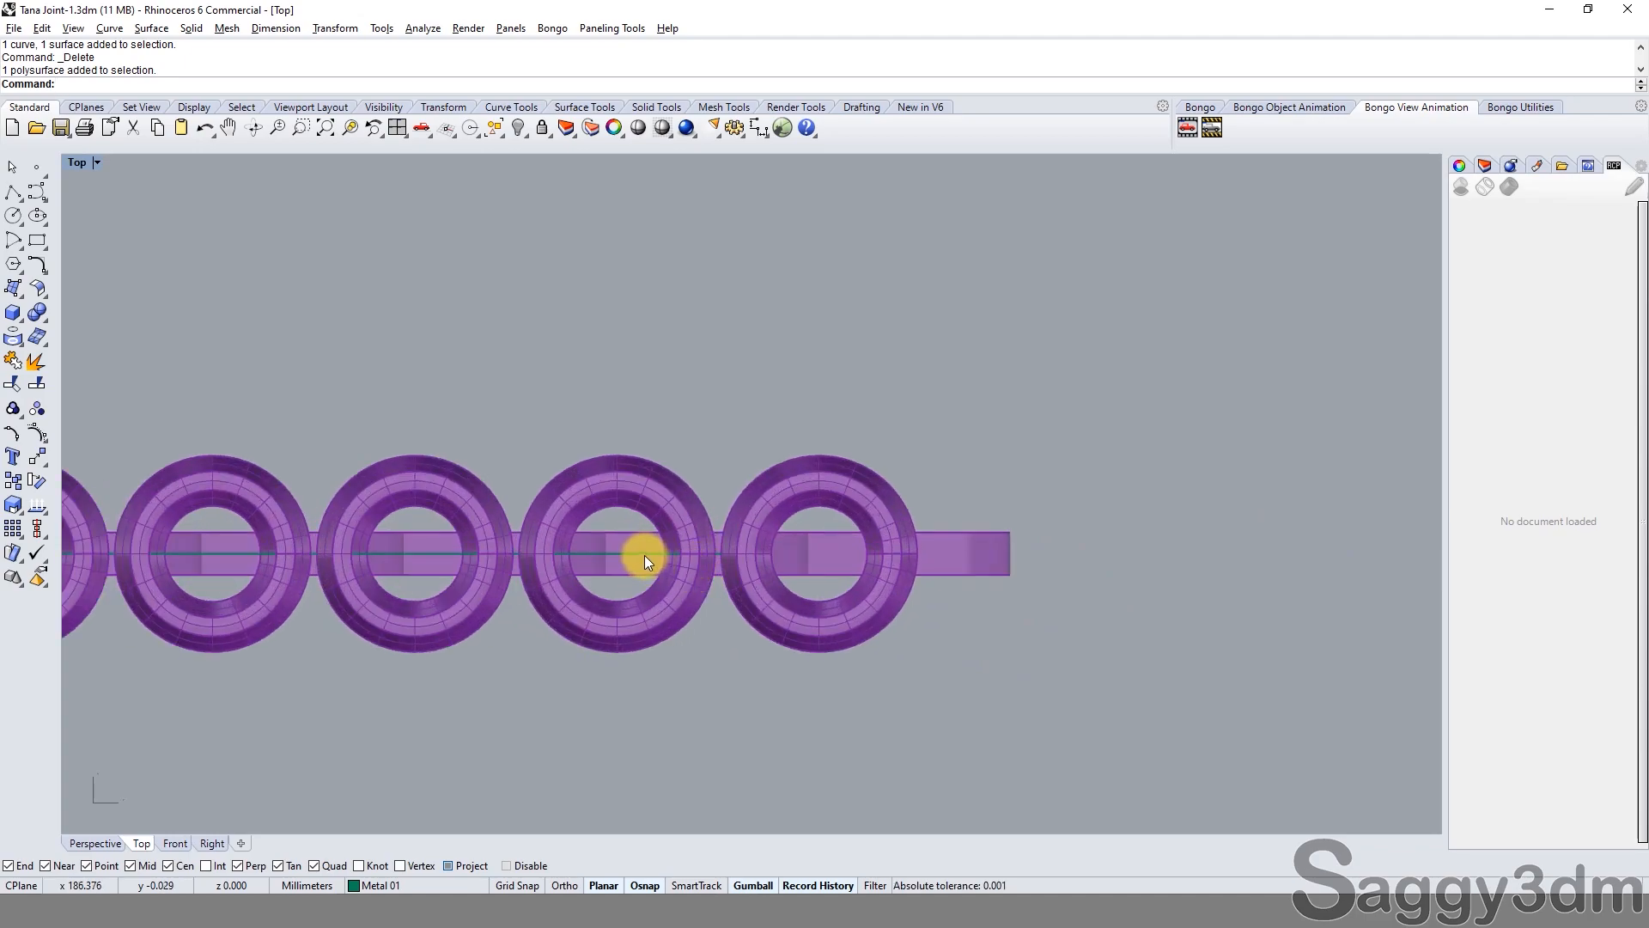
pyautogui.scroll(-3, 914, 519)
pyautogui.scroll(-4, 1121, 539)
pyautogui.scroll(2, 988, 515)
pyautogui.scroll(2, 988, 472)
pyautogui.click(989, 472)
pyautogui.scroll(-4, 992, 472)
pyautogui.moveTo(828, 515); pyautogui.dragTo(950, 565, button='right')
pyautogui.write('ength')
pyautogui.press('Return')
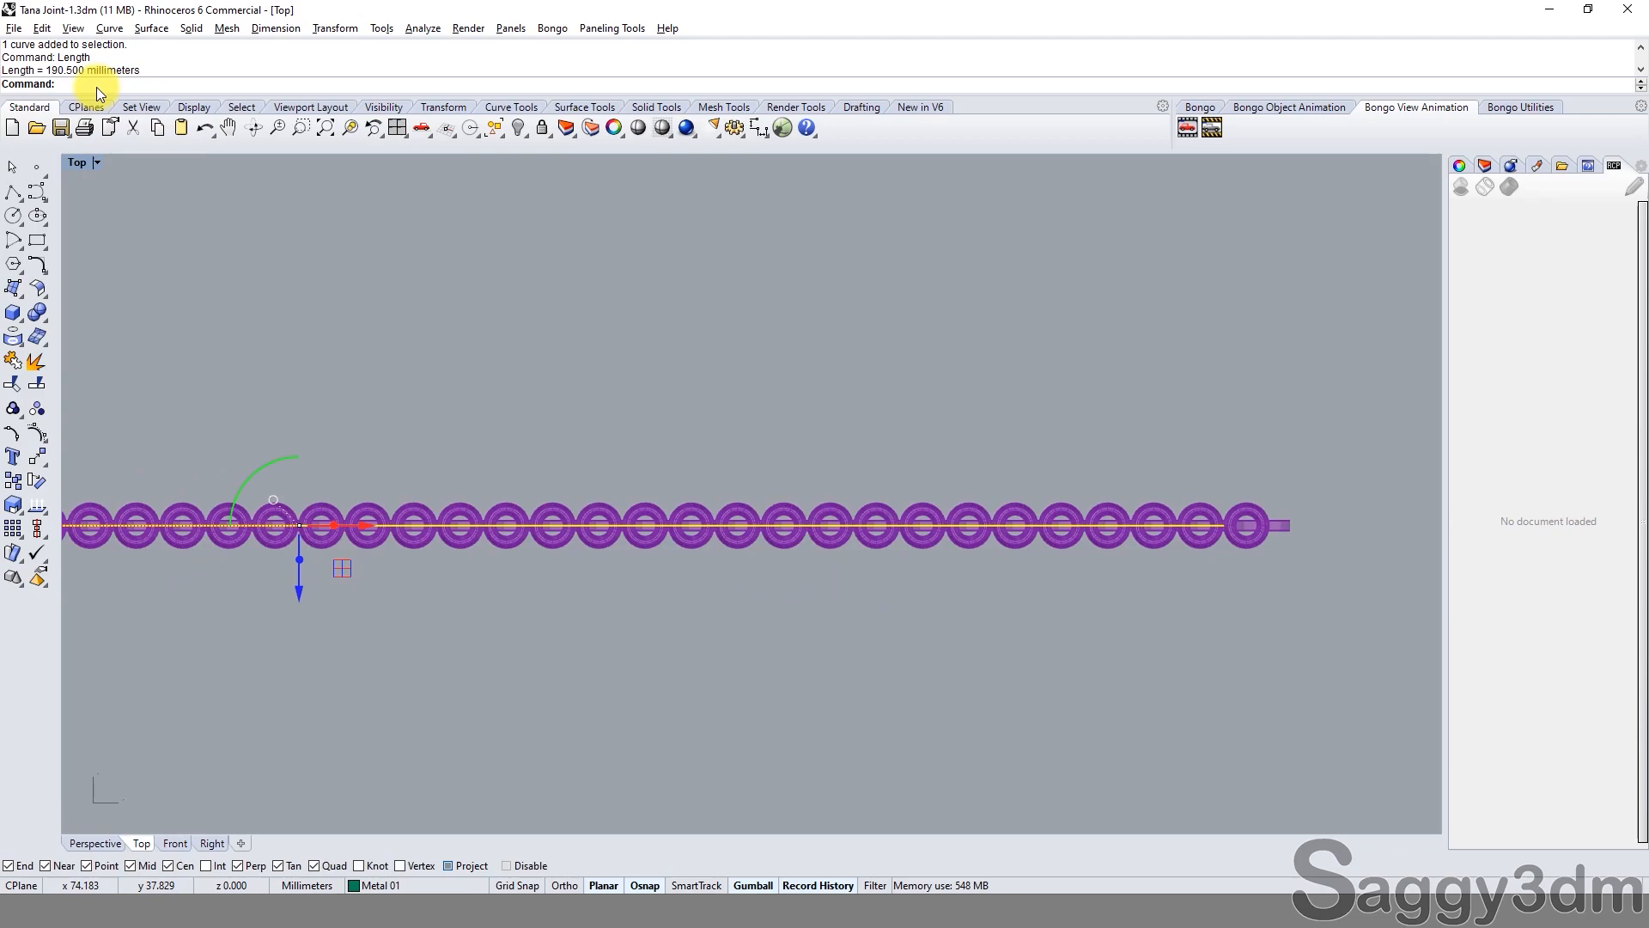
# Delete the last ring and its joint link at the far end of the chain.
pyautogui.click(1239, 542)
pyautogui.scroll(3, 1239, 546)
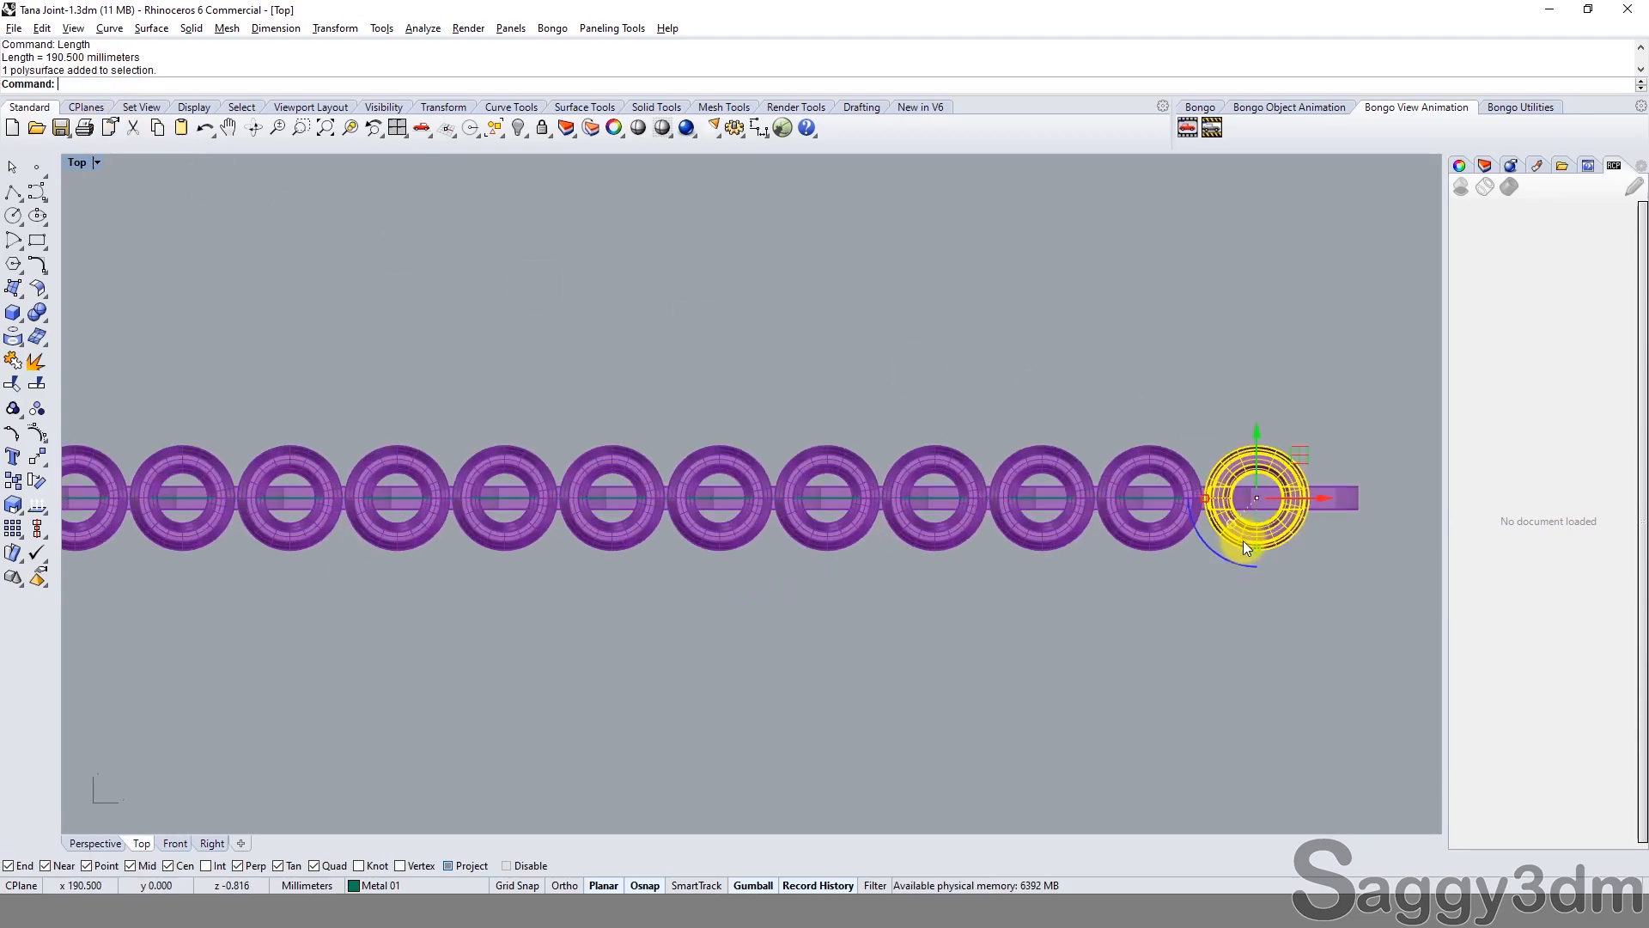
pyautogui.press('Delete')
pyautogui.click(1322, 512)
pyautogui.press('Delete')
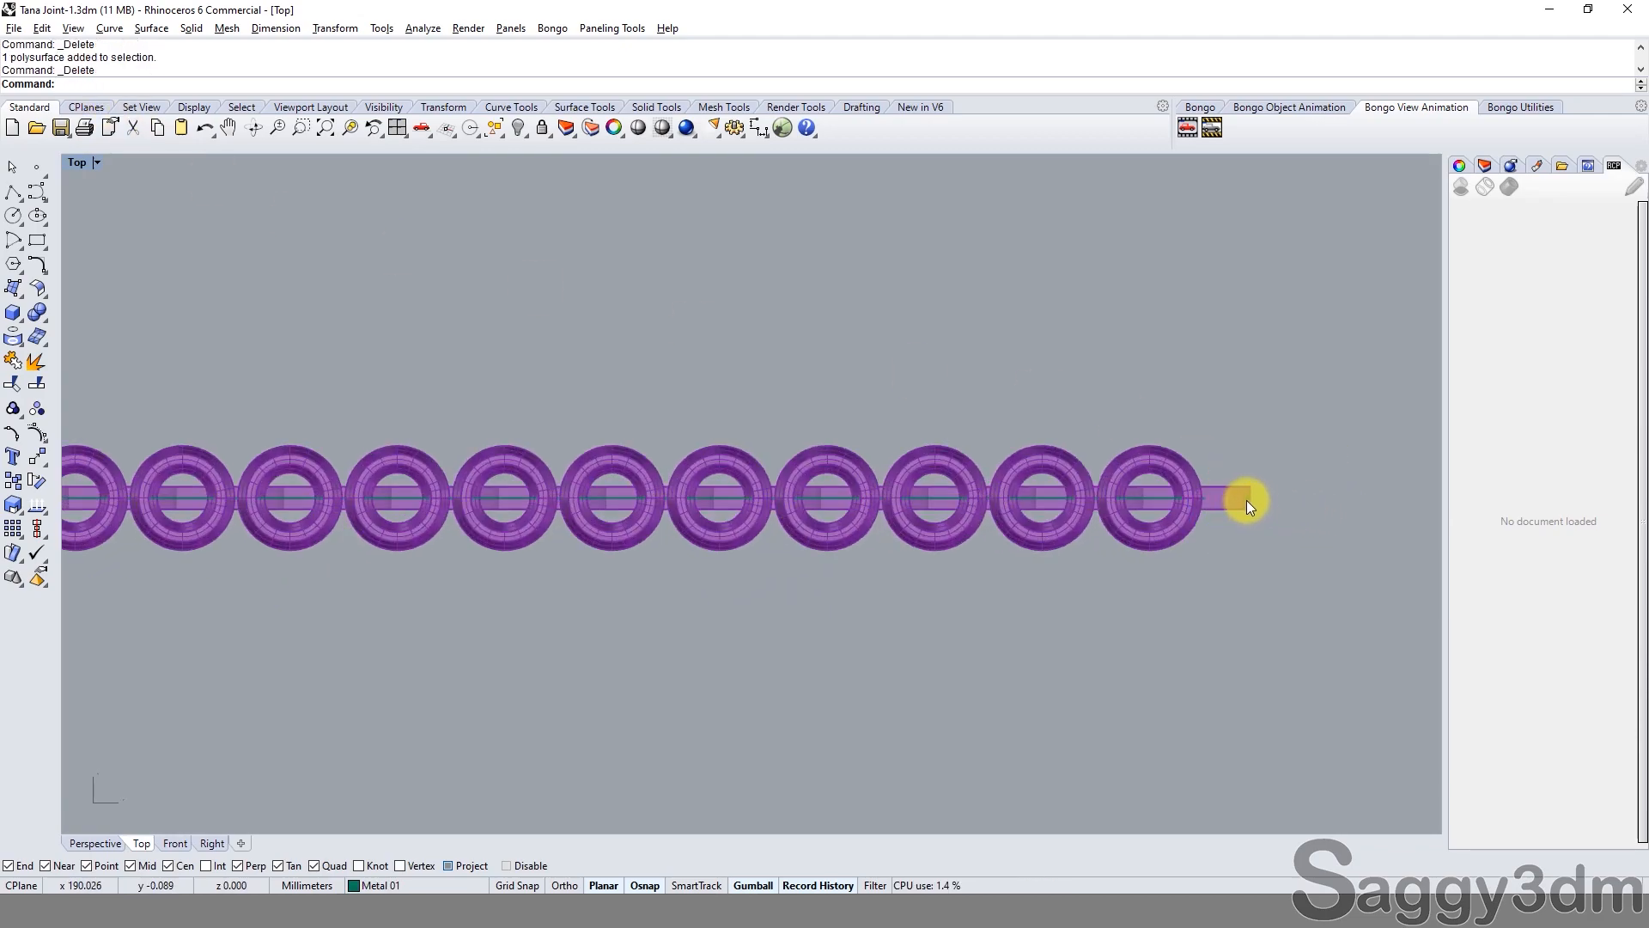
# Undo the last change at the chain's far end.
pyautogui.click(1246, 500)
pyautogui.press('Escape')
pyautogui.click(1180, 457)
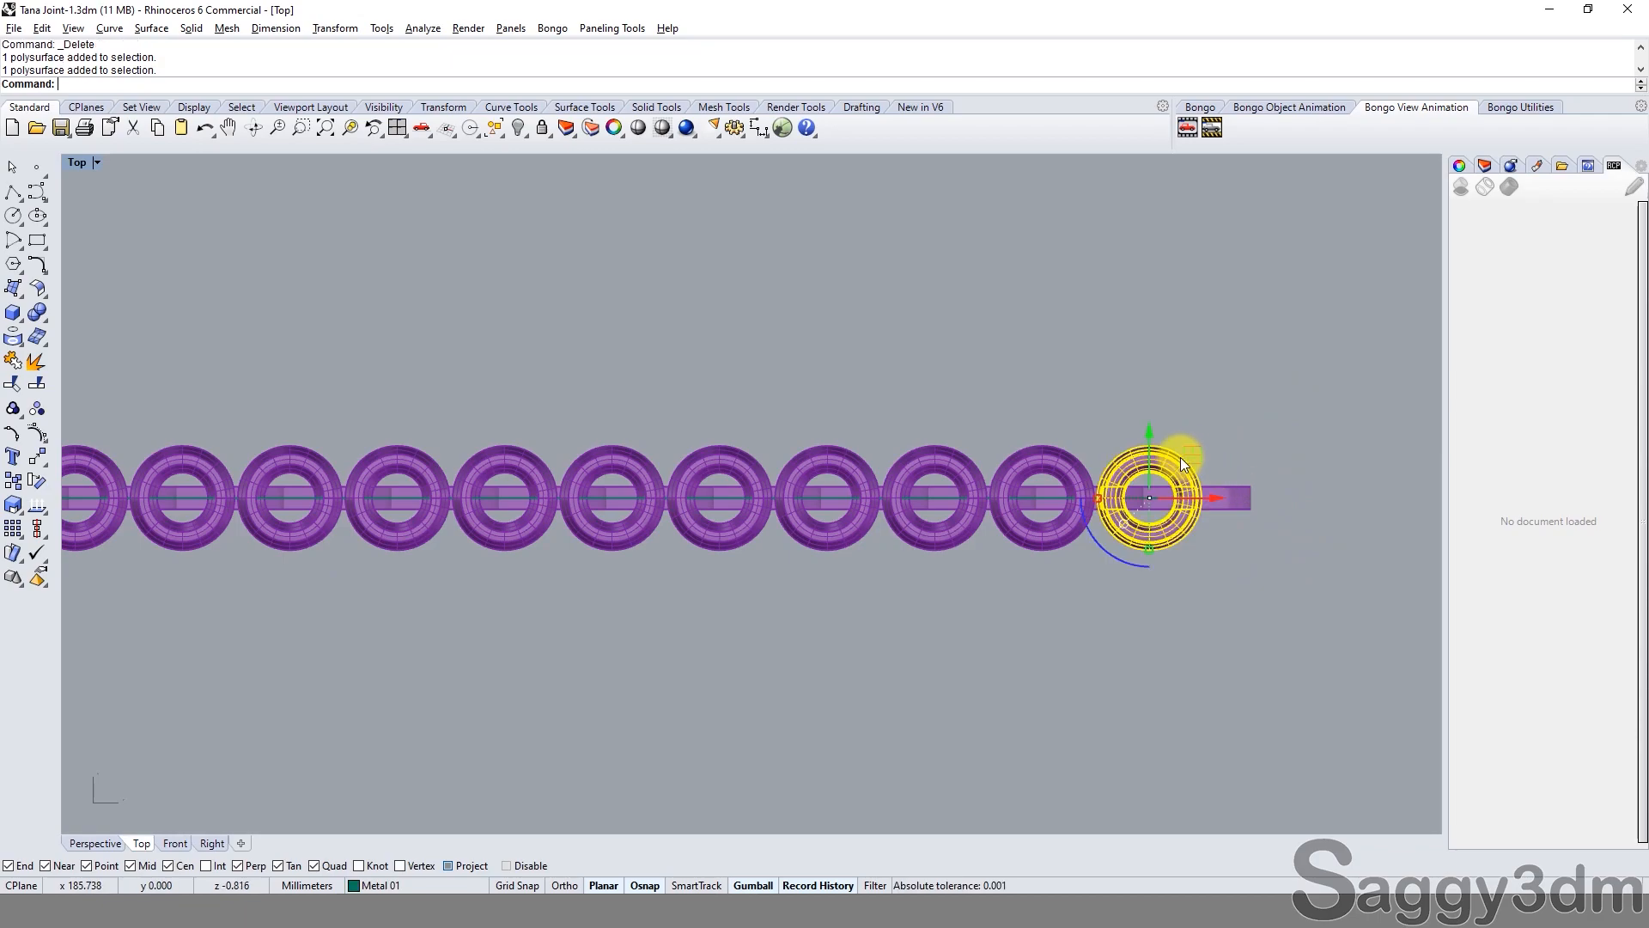
pyautogui.click(1313, 452)
pyautogui.scroll(3, 1214, 496)
pyautogui.hotkey('ctrl', 'z')
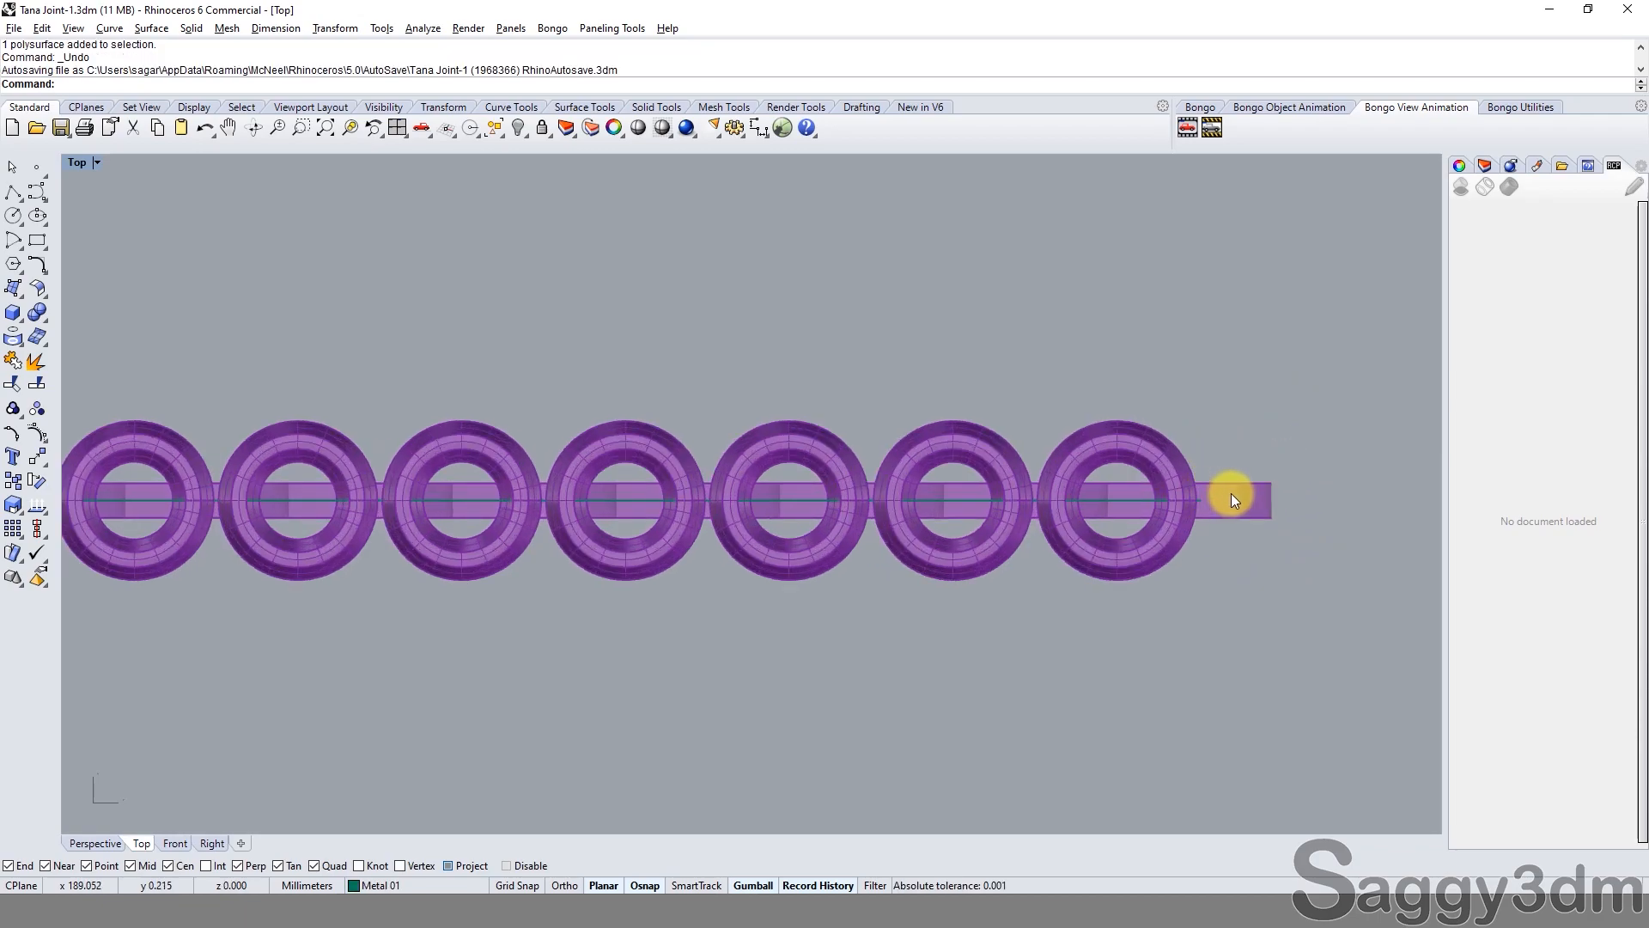
# Delete the next ring and its projecting link at the far end of the chain.
pyautogui.press('Escape')
pyautogui.click(1337, 543)
pyautogui.moveTo(1415, 488); pyautogui.dragTo(1280, 468, button='right')
pyautogui.click(1176, 431)
pyautogui.press('Delete')
pyautogui.click(1151, 477)
pyautogui.press('Delete')
# Delete all remaining arrayed rings and links beyond the third ring, keeping the centre line.
pyautogui.click(1120, 479)
pyautogui.scroll(-12, 1217, 404)
pyautogui.scroll(8, 269, 421)
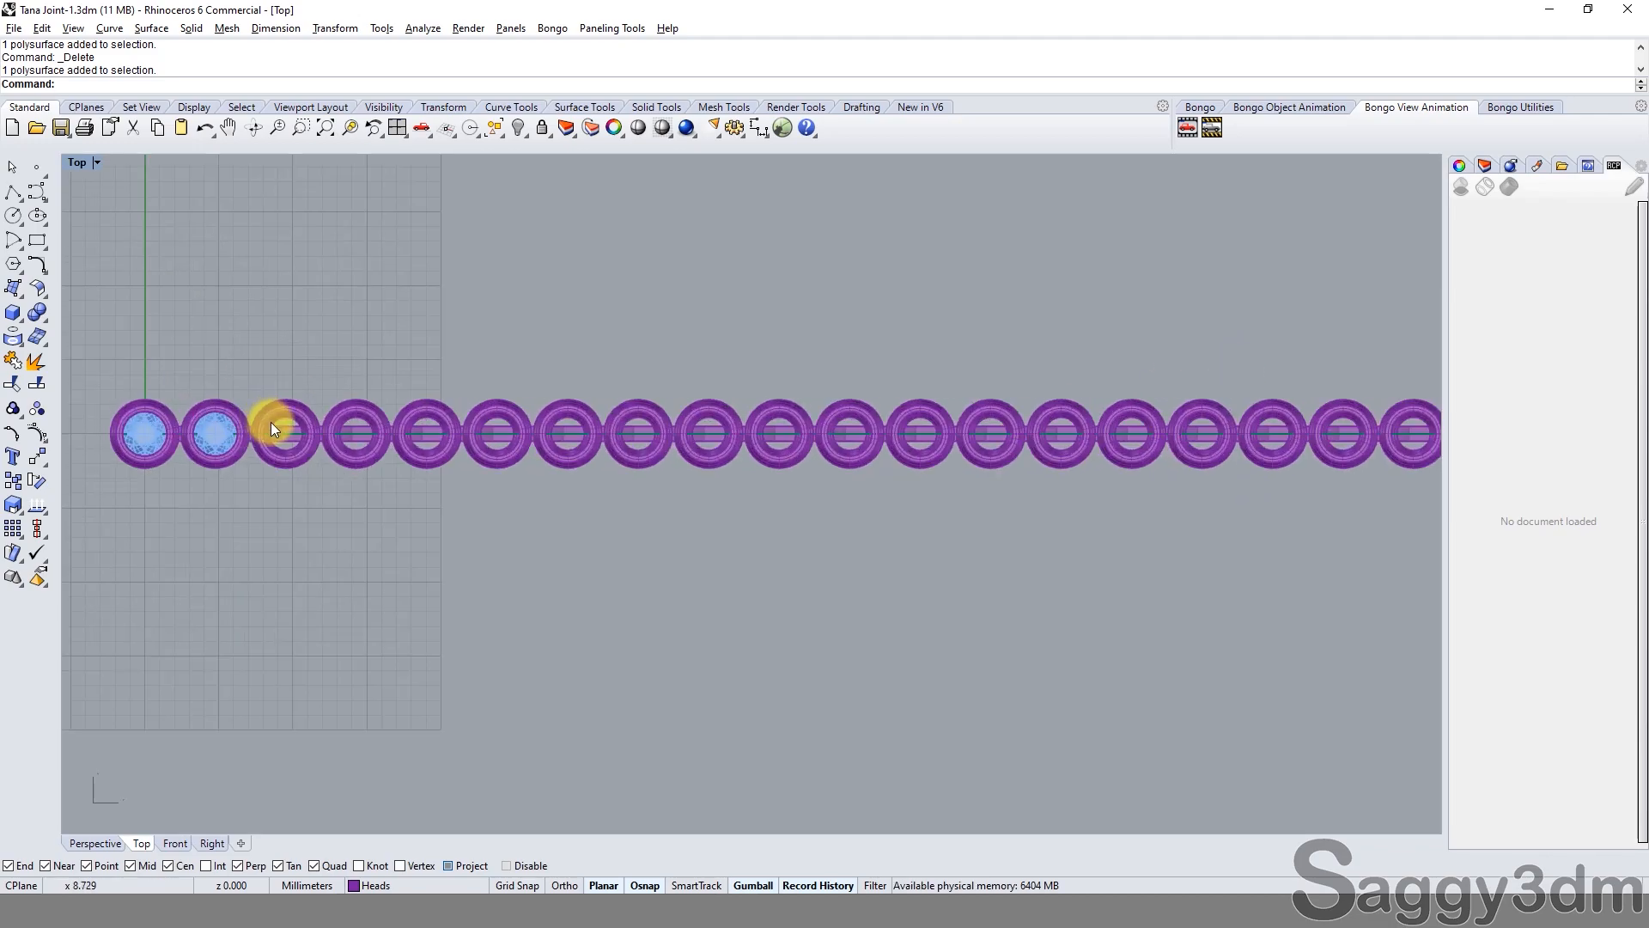
pyautogui.click(206, 392)
pyautogui.scroll(-8, 246, 345)
pyautogui.moveTo(240, 294); pyautogui.dragTo(938, 587)
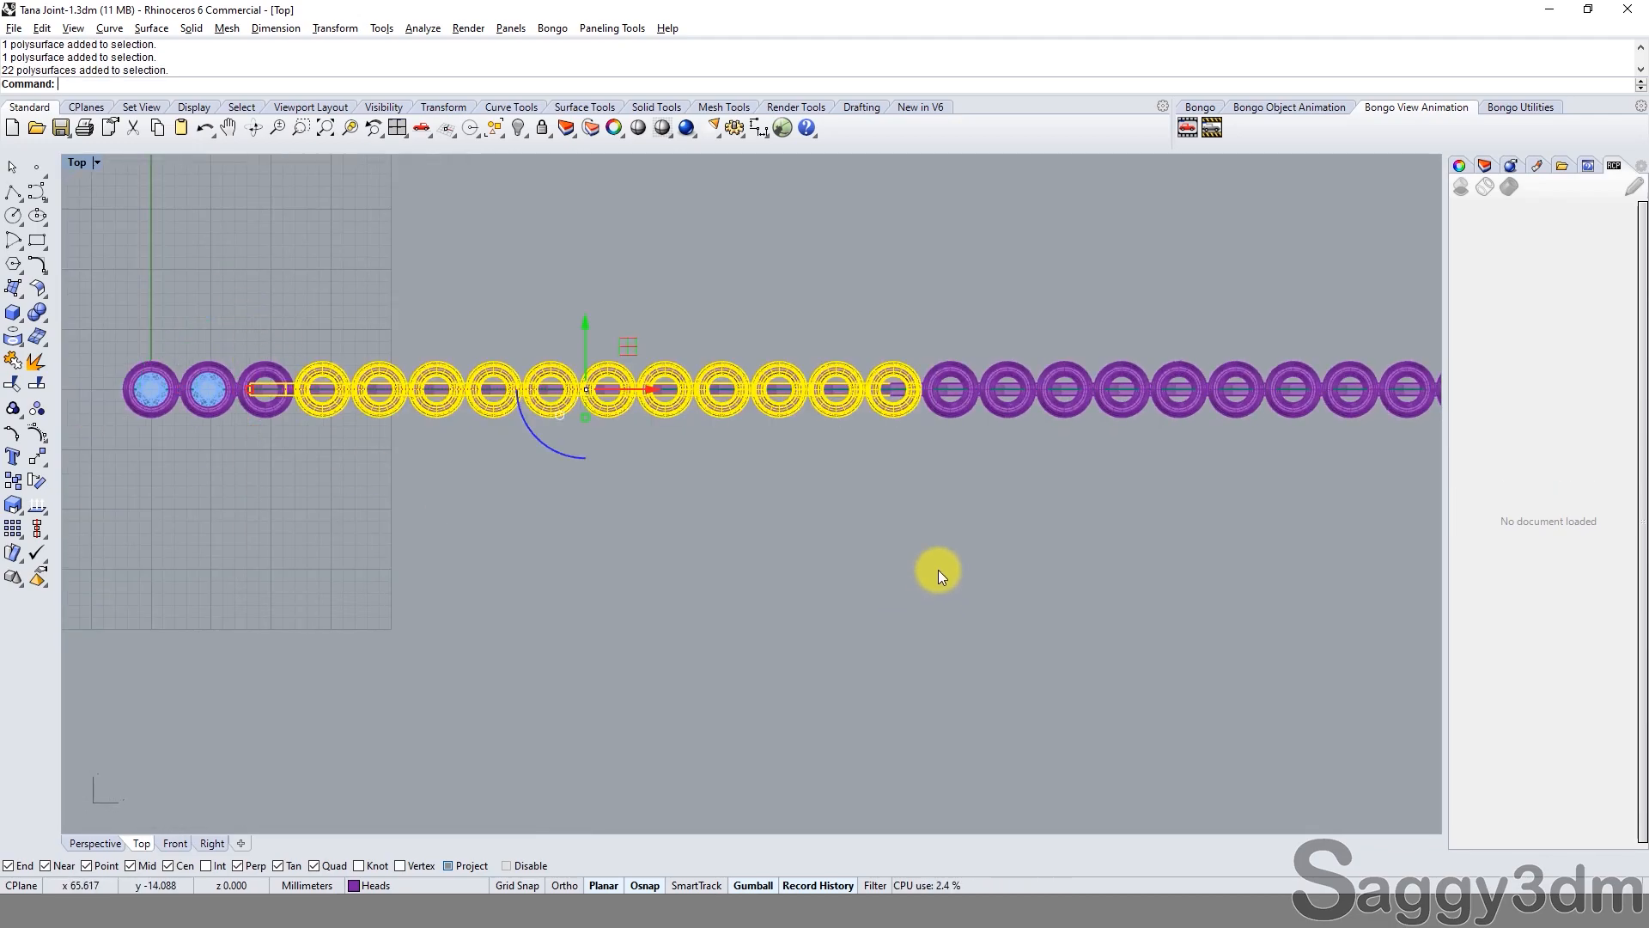
pyautogui.moveTo(893, 530); pyautogui.dragTo(657, 581, button='right')
pyautogui.scroll(-6, 658, 581)
pyautogui.keyDown('shift'); pyautogui.moveTo(620, 403); pyautogui.dragTo(1551, 694); pyautogui.keyUp('shift')
pyautogui.press('Delete')
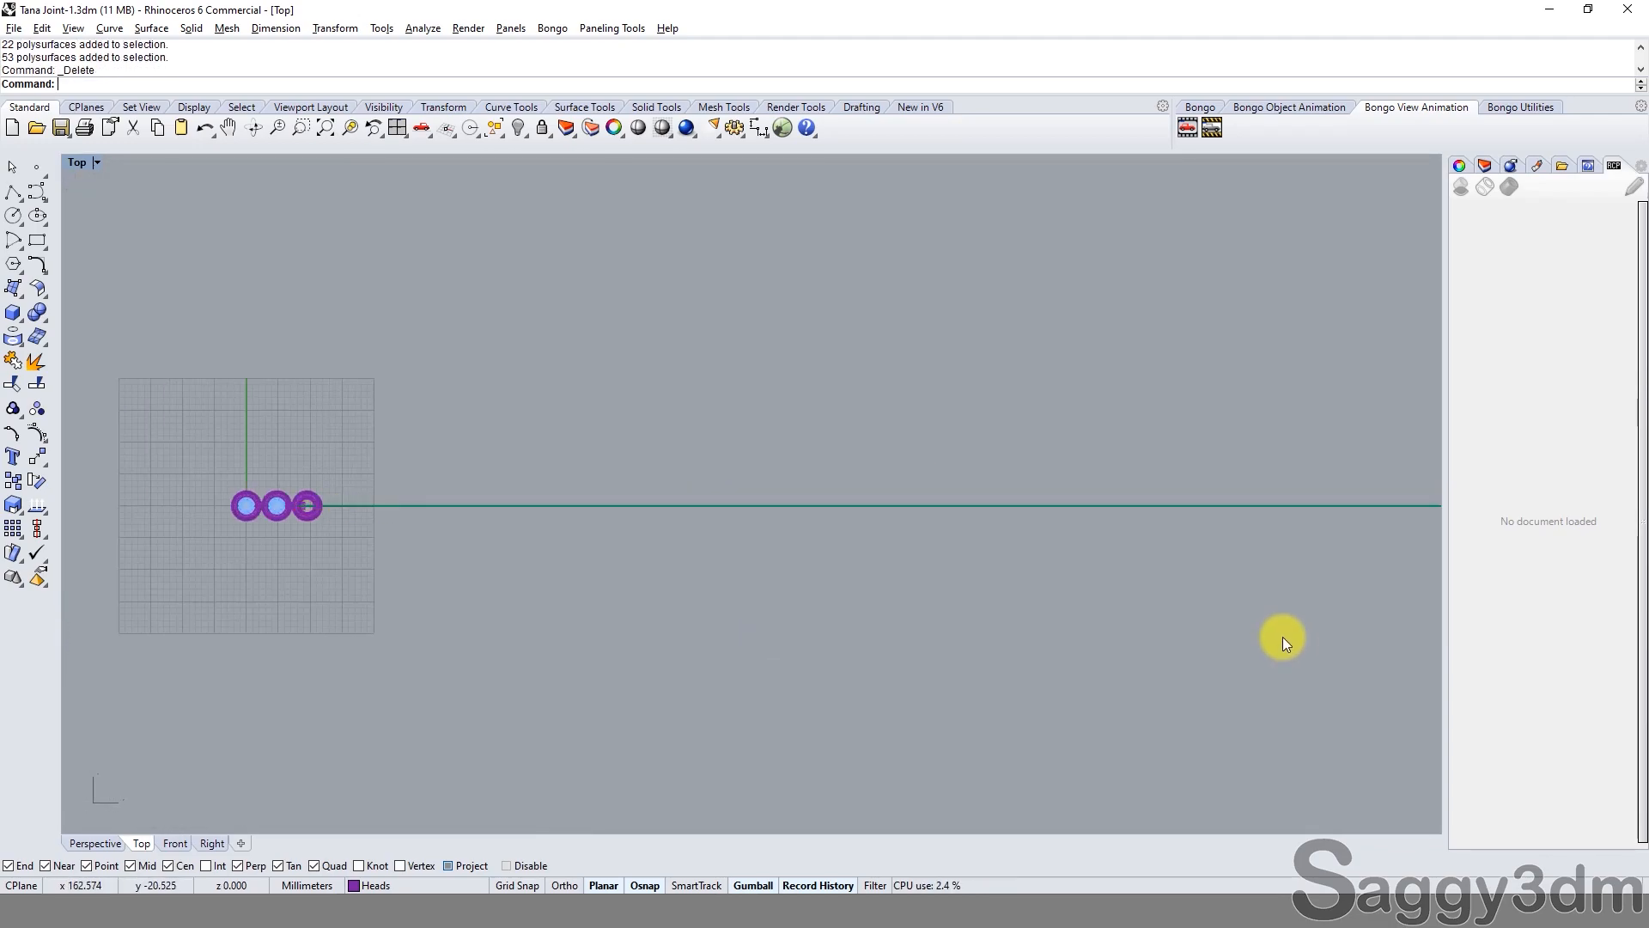
# Delete the third ring and the link projecting from the second ring.
pyautogui.scroll(6, 467, 568)
pyautogui.click(443, 435)
pyautogui.press('Delete')
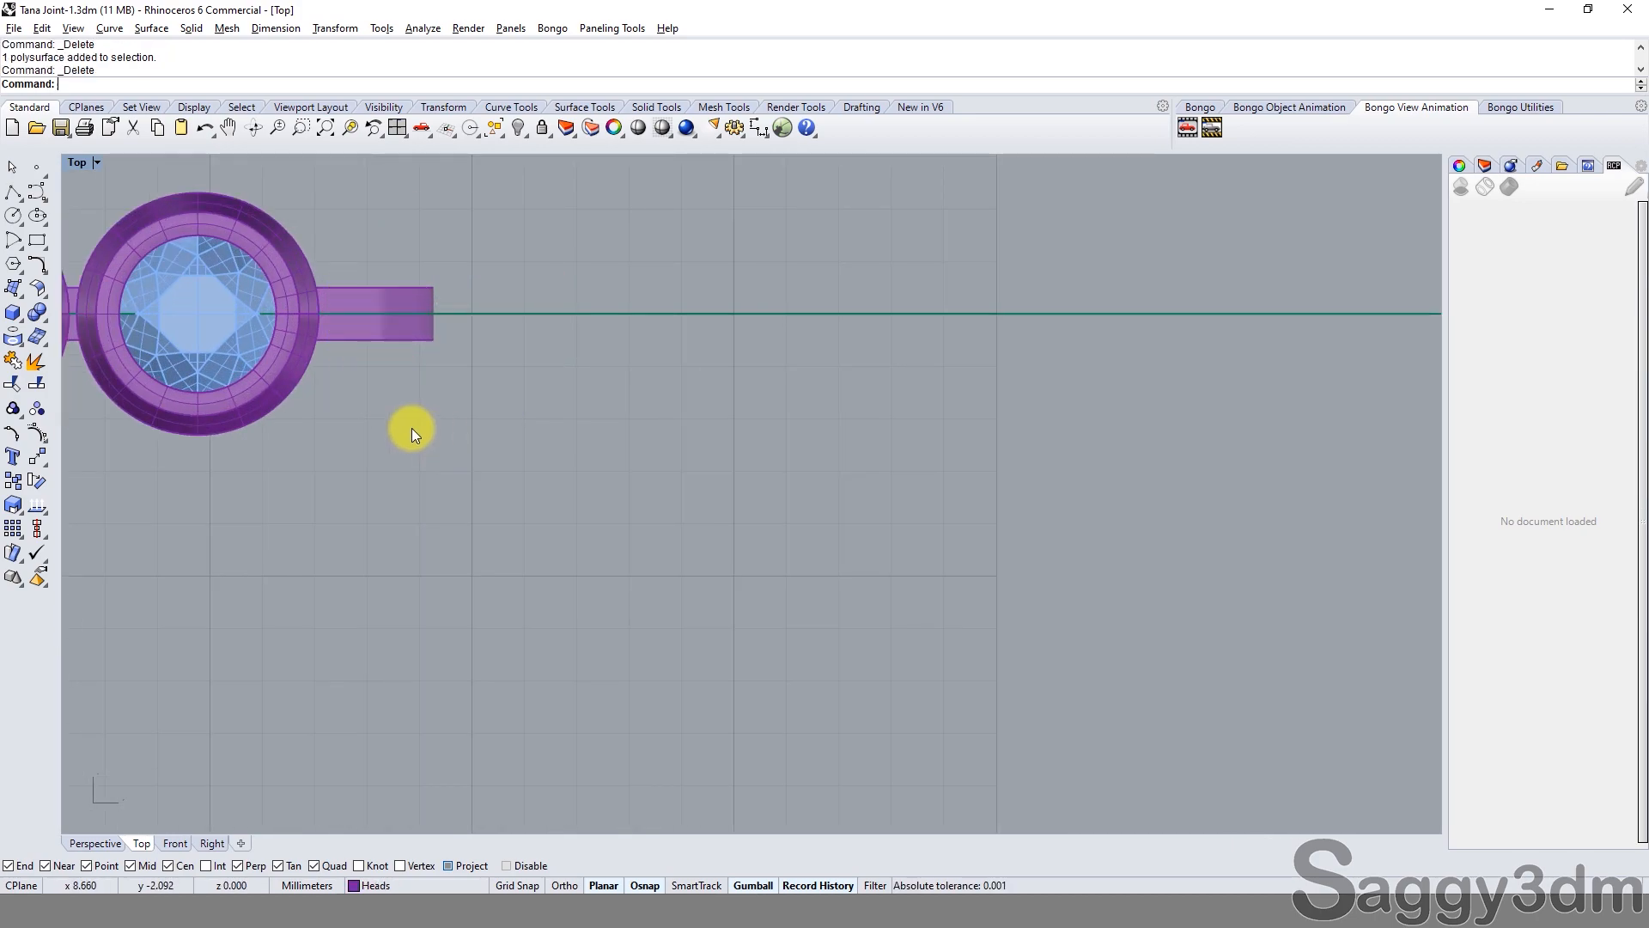
pyautogui.moveTo(355, 339); pyautogui.dragTo(622, 384, button='right')
pyautogui.click(624, 384)
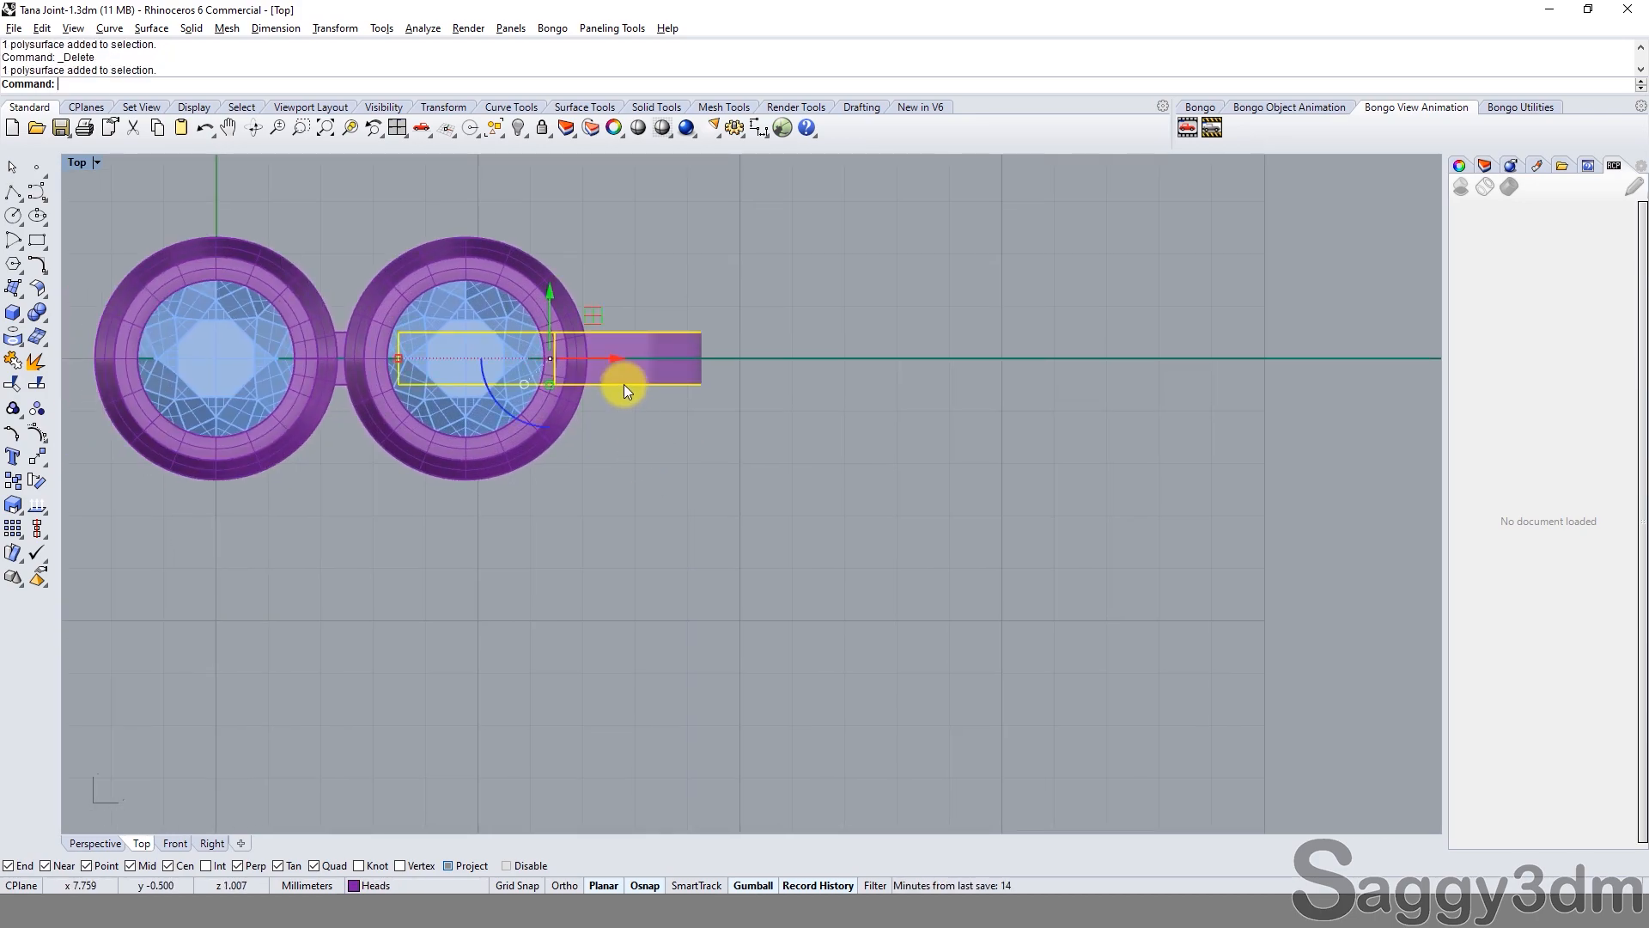
pyautogui.press('Delete')
# Delete the U-shaped joint link connecting the first two rings.
pyautogui.scroll(-5, 560, 535)
pyautogui.keyDown('ctrl'); pyautogui.keyDown('shift'); pyautogui.moveTo(560, 535); pyautogui.dragTo(552, 310, button='right'); pyautogui.keyUp('shift'); pyautogui.keyUp('ctrl')
pyautogui.scroll(5, 512, 524)
pyautogui.click(554, 488)
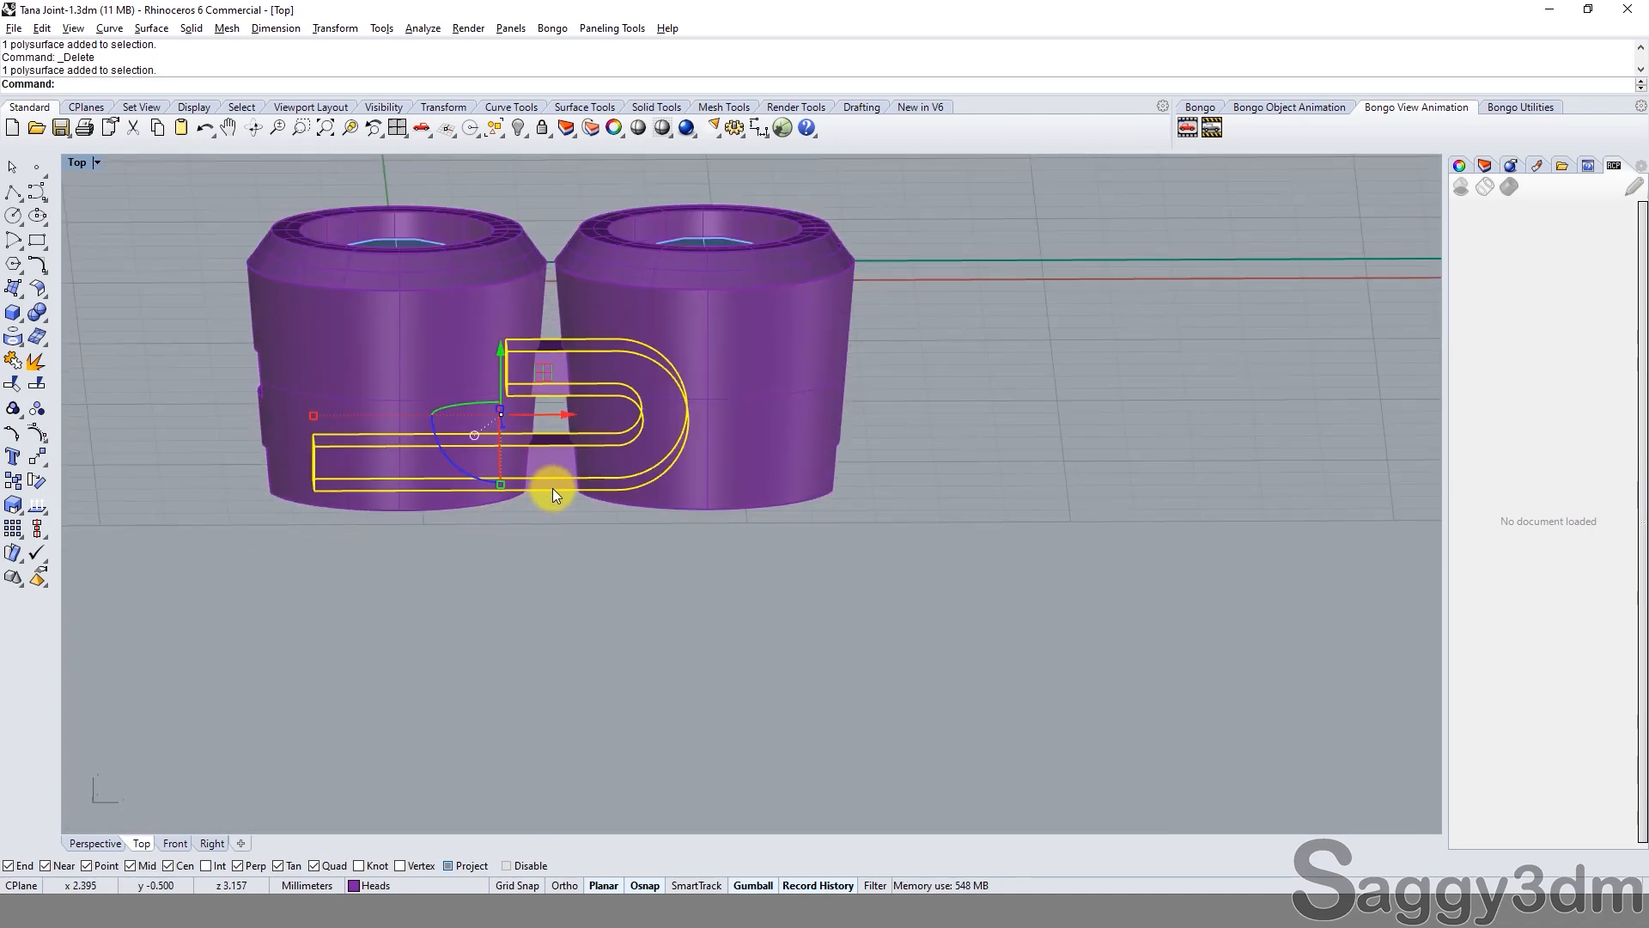
pyautogui.press('Delete')
# Show only the hidden rectangular bar profile that passes through the second ring, and select it.
pyautogui.write('SS')
pyautogui.press('Return')
pyautogui.click(569, 417)
pyautogui.press('Return')
pyautogui.click(557, 417)
pyautogui.scroll(-4, 556, 417)
pyautogui.keyDown('ctrl'); pyautogui.keyDown('shift'); pyautogui.moveTo(557, 418); pyautogui.dragTo(533, 505, button='right'); pyautogui.keyUp('shift'); pyautogui.keyUp('ctrl')
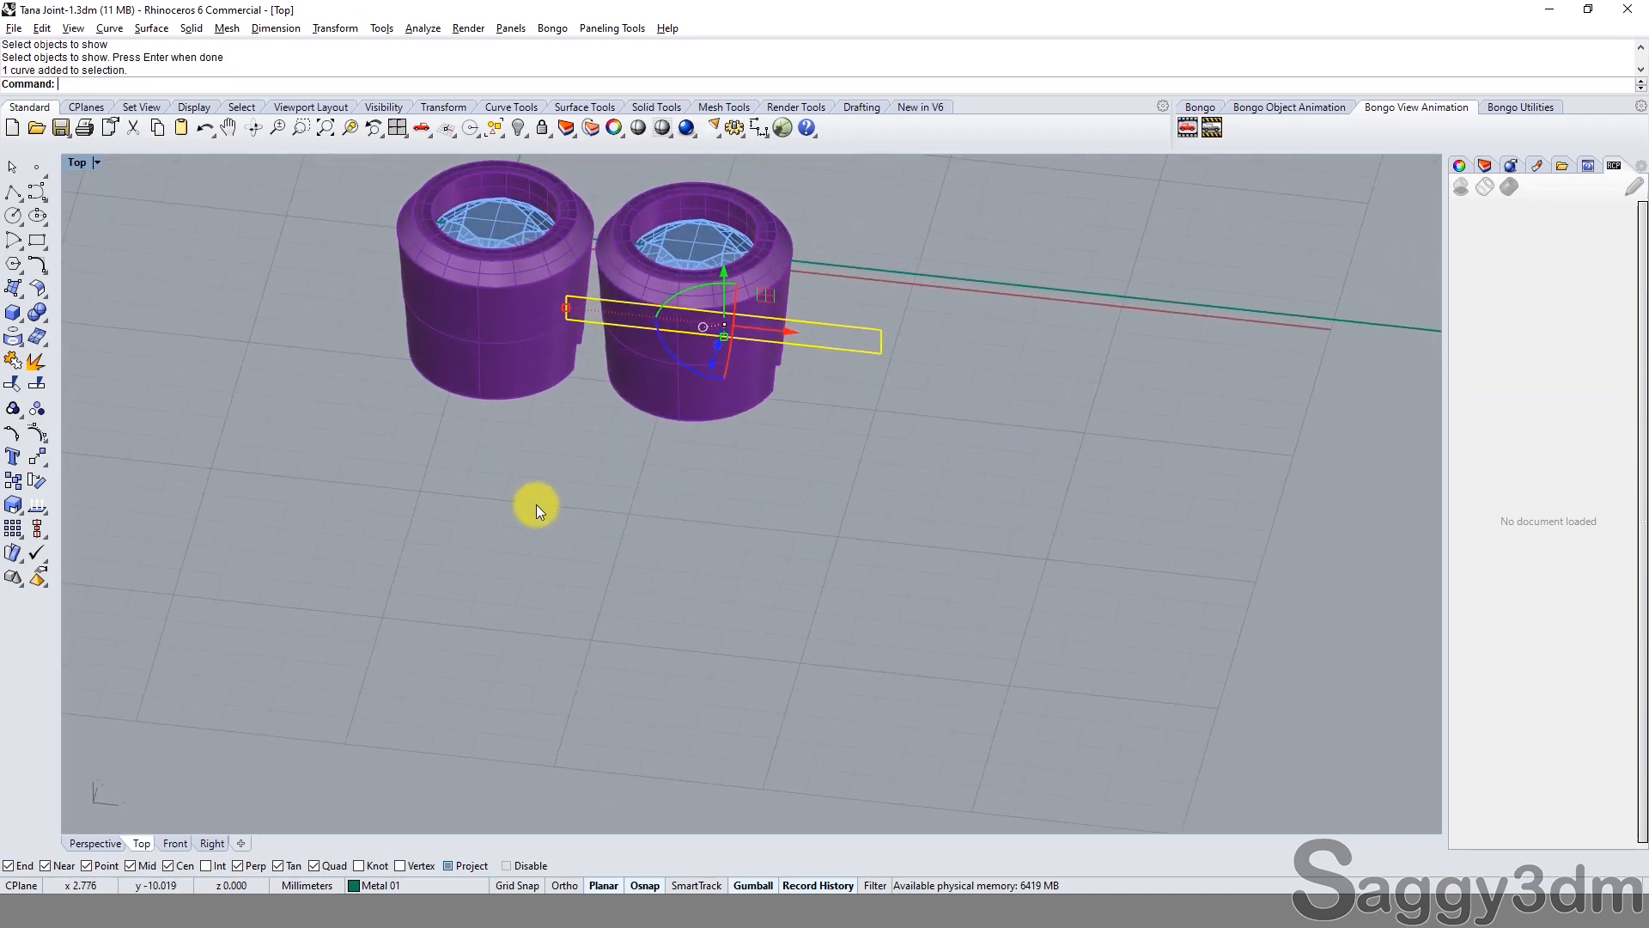
pyautogui.write('EE')
pyautogui.press('Return')
pyautogui.scroll(6, 615, 420)
pyautogui.press('Escape')
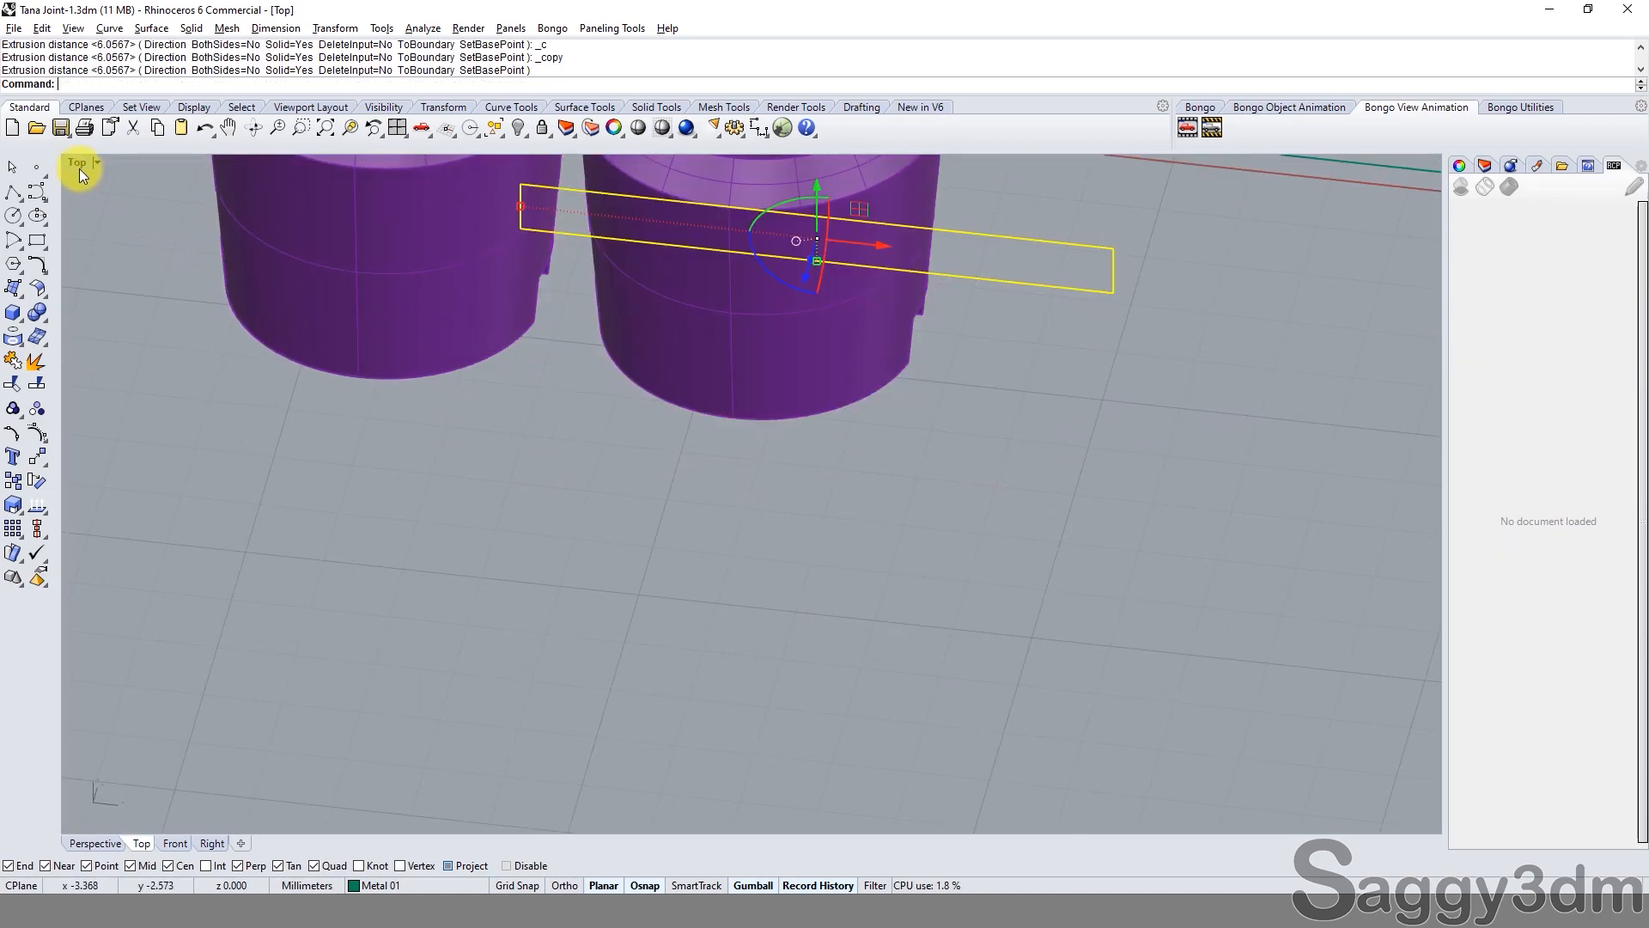
# In the four-viewport layout, extrude the rectangular profile as a solid 0.5 mm to both sides, matching the slot width.
pyautogui.doubleClick(79, 167)
pyautogui.scroll(5, 1100, 683)
pyautogui.moveTo(1105, 739); pyautogui.dragTo(1116, 612)
pyautogui.write('ex')
pyautogui.press('Return')
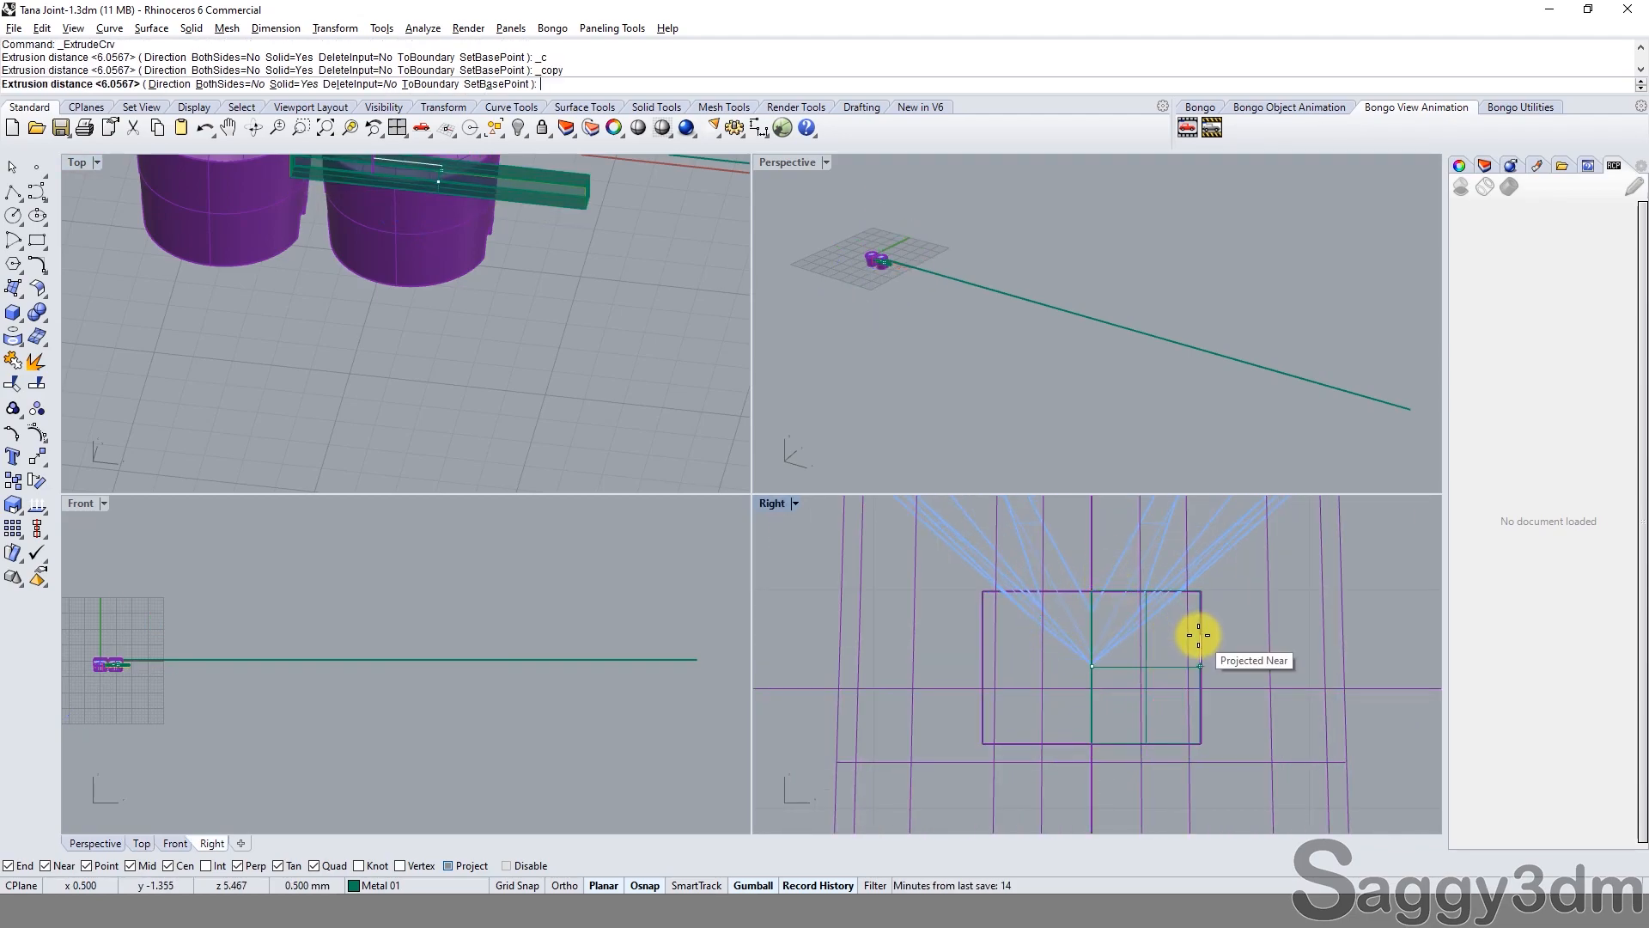
pyautogui.write('b')
pyautogui.press('Return')
pyautogui.click(1200, 636)
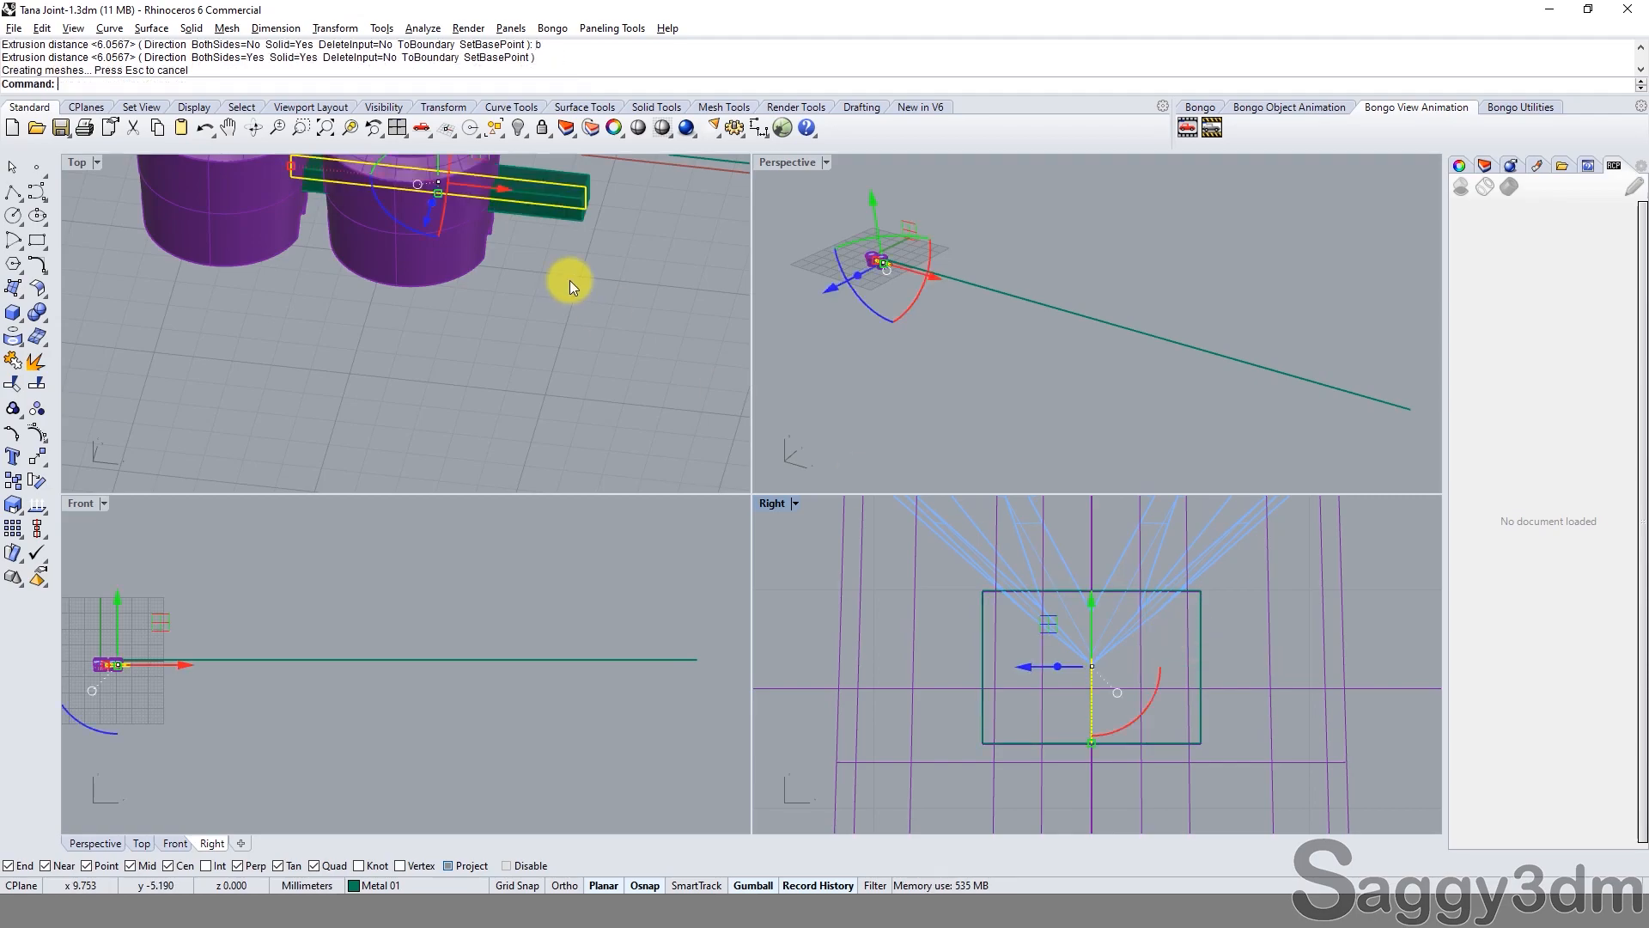
# Group the new solid bar with the first ring.
pyautogui.click(569, 280)
pyautogui.moveTo(521, 185); pyautogui.dragTo(569, 256, button='right')
pyautogui.scroll(6, 568, 256)
pyautogui.click(622, 285)
pyautogui.scroll(-6, 622, 285)
pyautogui.keyDown('shift'); pyautogui.click(363, 302); pyautogui.keyUp('shift')
pyautogui.write('g')
pyautogui.press('Return')
# Delete the second ring and its gem, keeping the first ring with its bar.
pyautogui.click(532, 247)
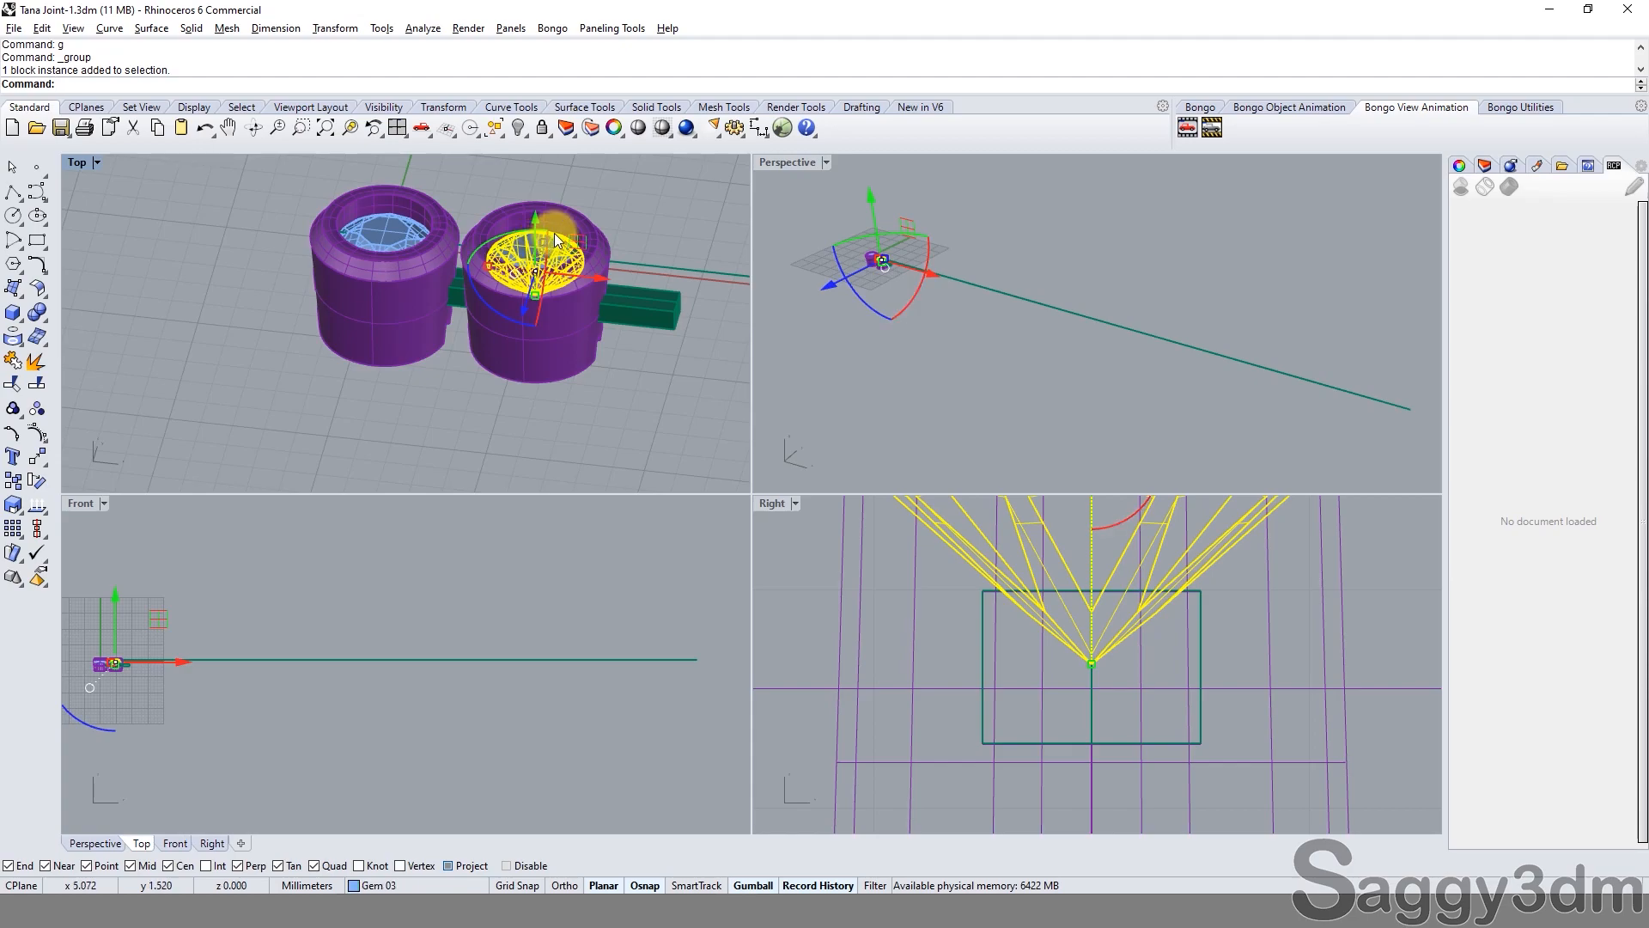
pyautogui.press('Delete')
pyautogui.click(597, 309)
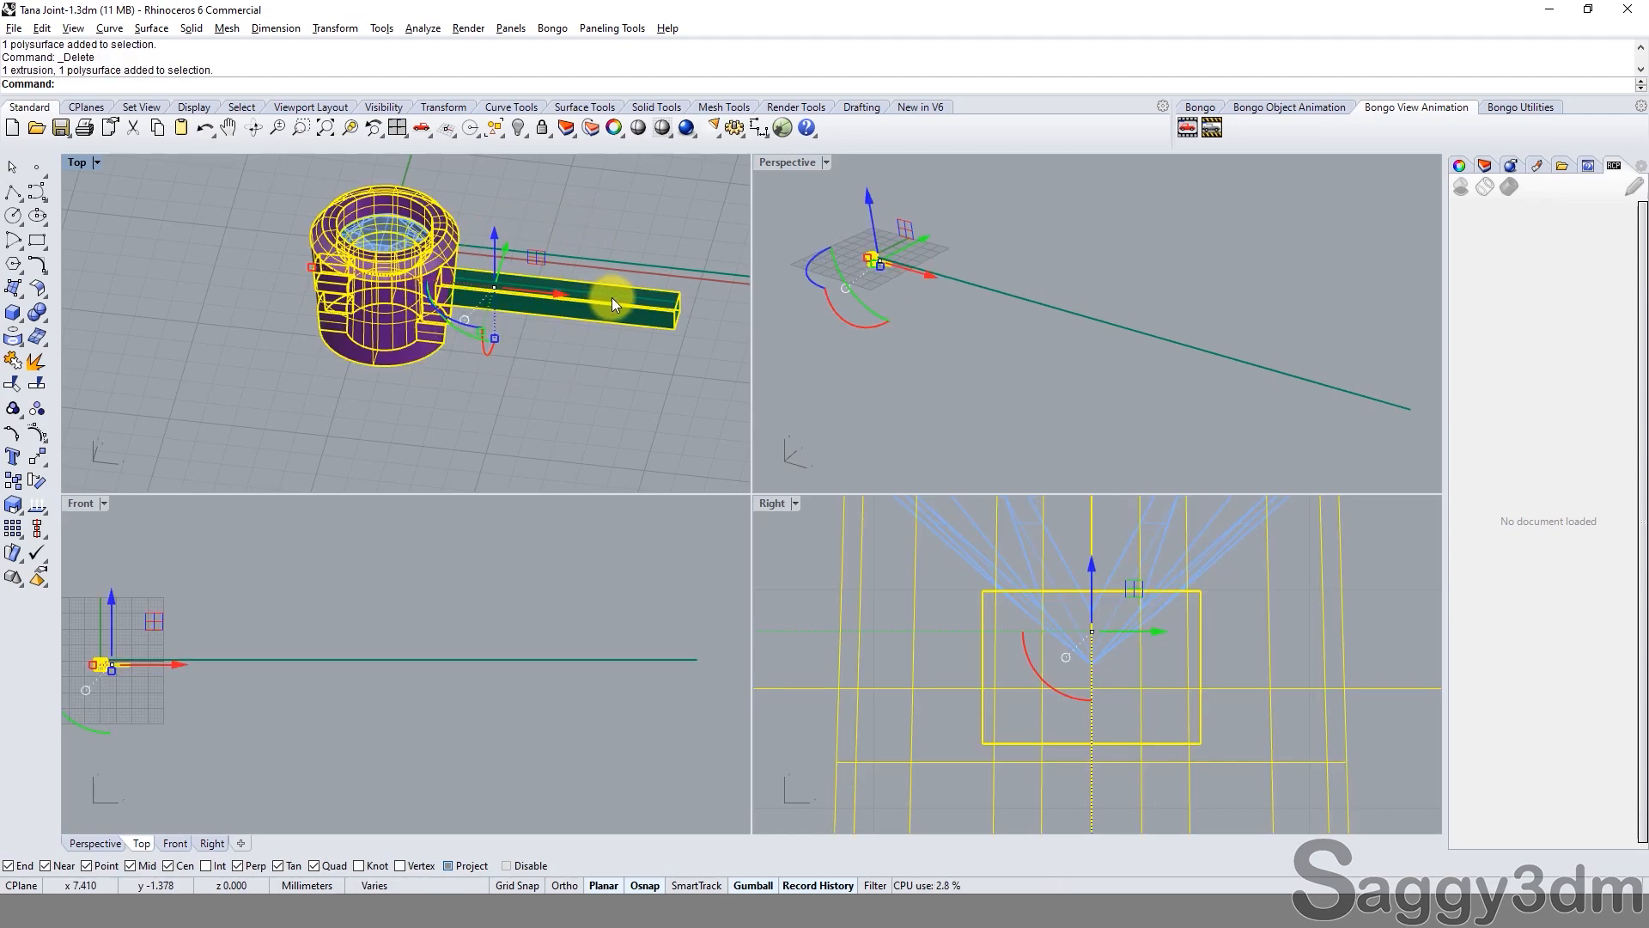
pyautogui.keyDown('shift'); pyautogui.click(612, 298); pyautogui.keyUp('shift')
pyautogui.moveTo(480, 299); pyautogui.dragTo(433, 373, button='right')
pyautogui.press('Escape')
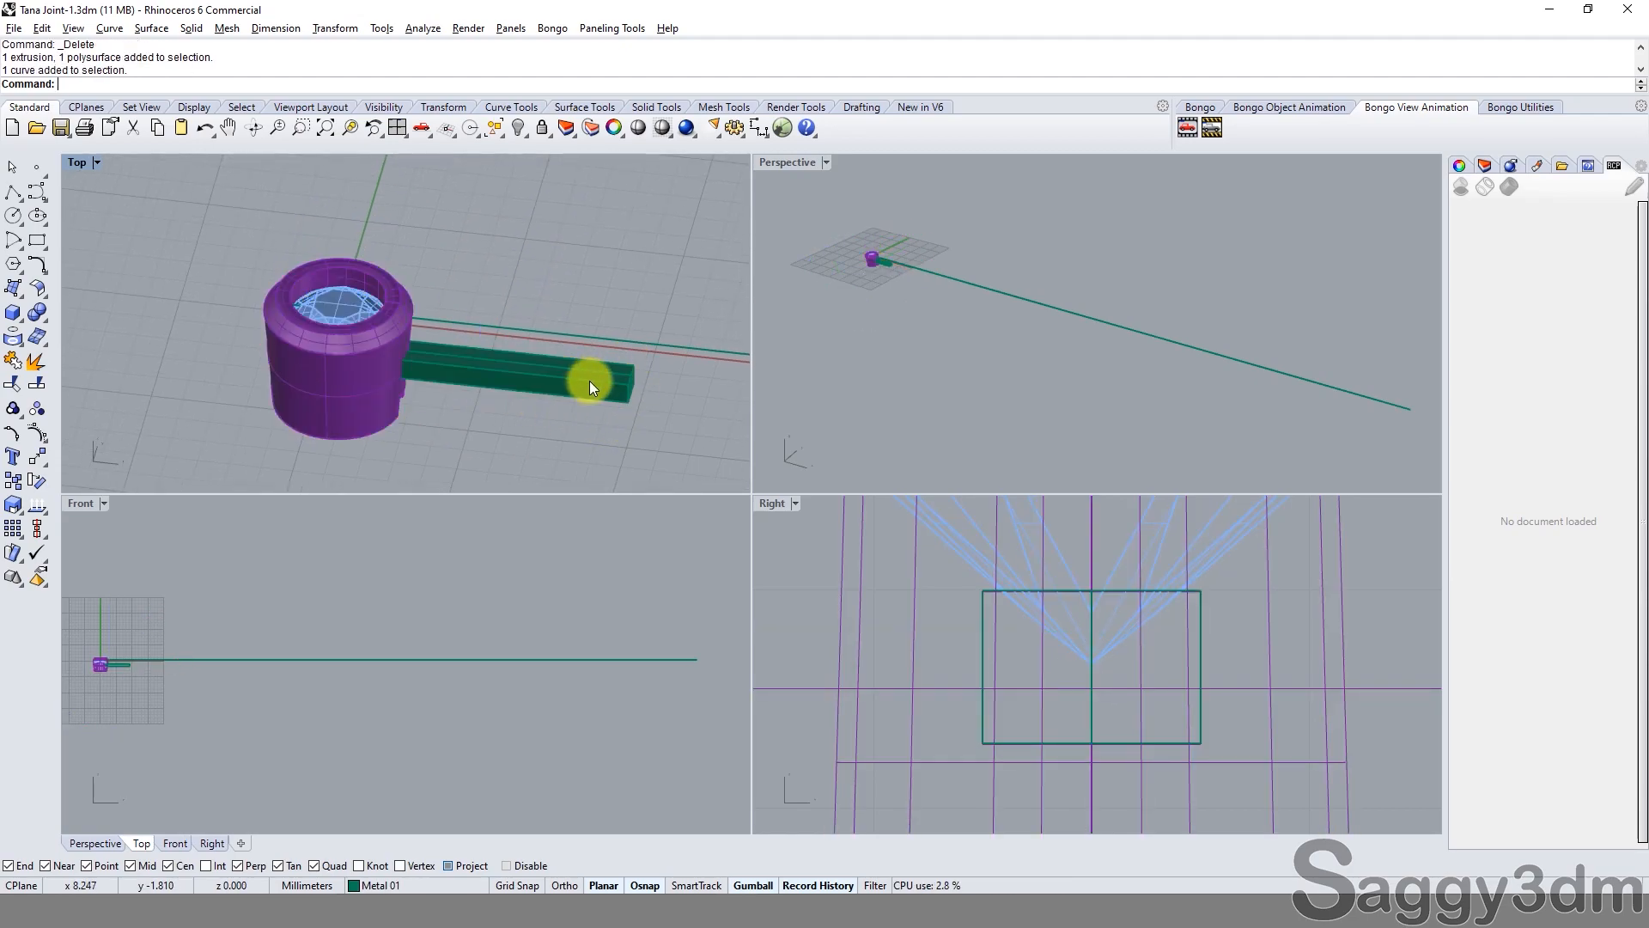
# Try to group the gem with the first ring and its bar.
pyautogui.click(369, 390)
pyautogui.keyDown('shift'); pyautogui.click(356, 337); pyautogui.keyUp('shift')
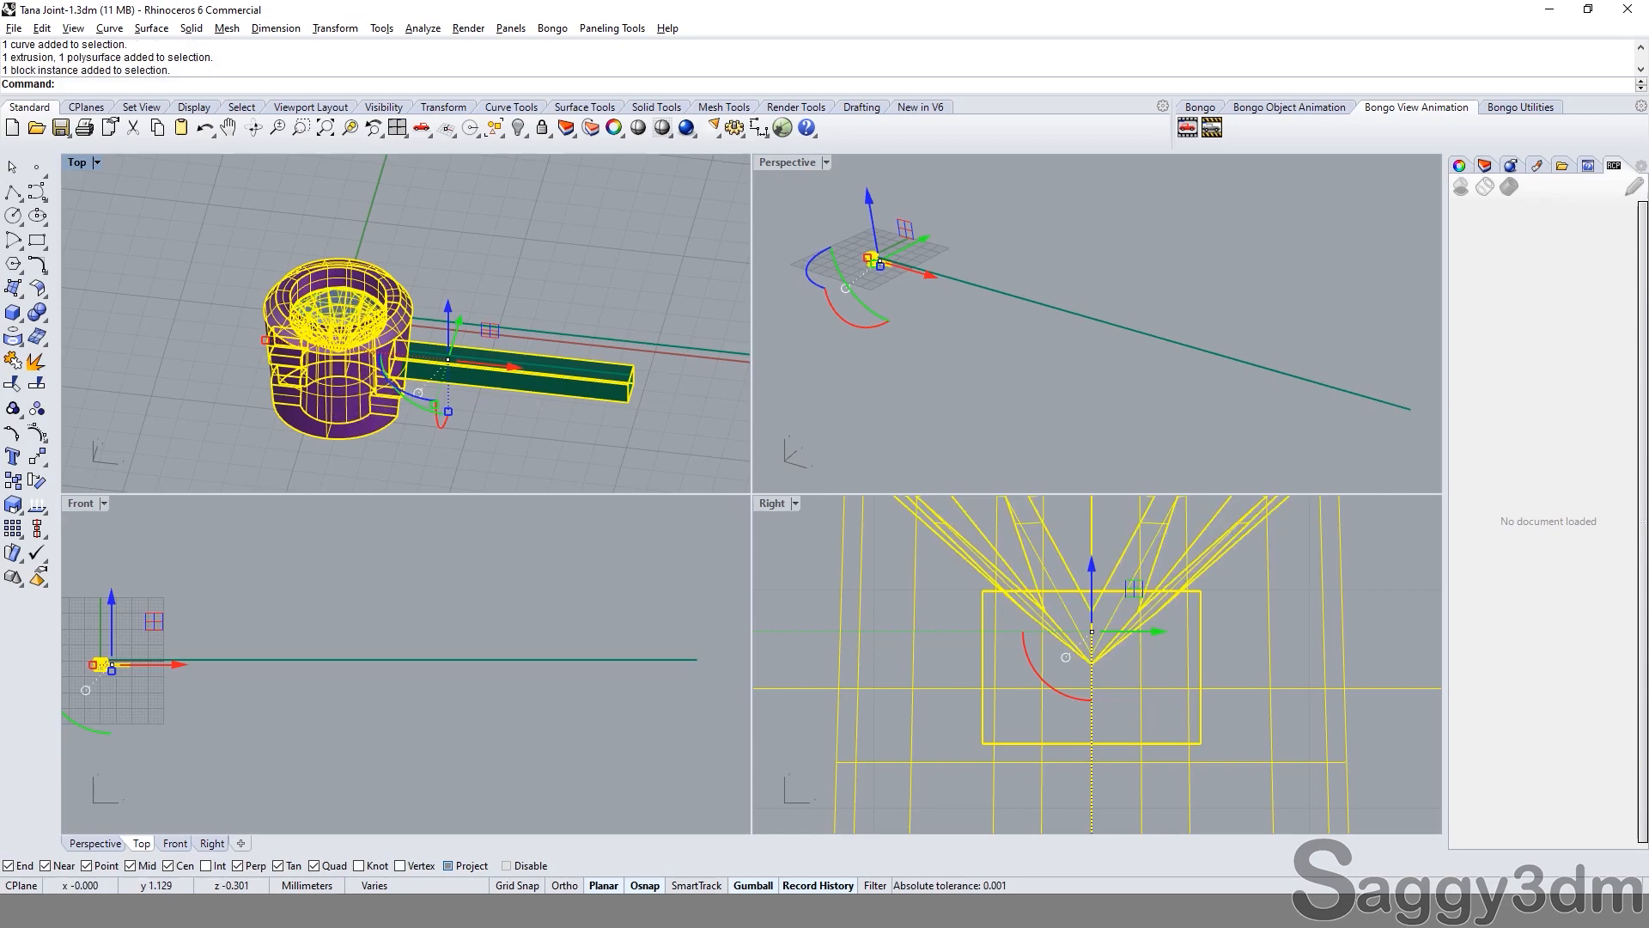
pyautogui.write('g')
pyautogui.press('Return')
pyautogui.moveTo(373, 363); pyautogui.dragTo(495, 365, button='right')
pyautogui.press('Escape')
# Array the ring and bar group along the centre line with 4.7 between items and Freeform orientation.
pyautogui.click(486, 357)
pyautogui.write('A')
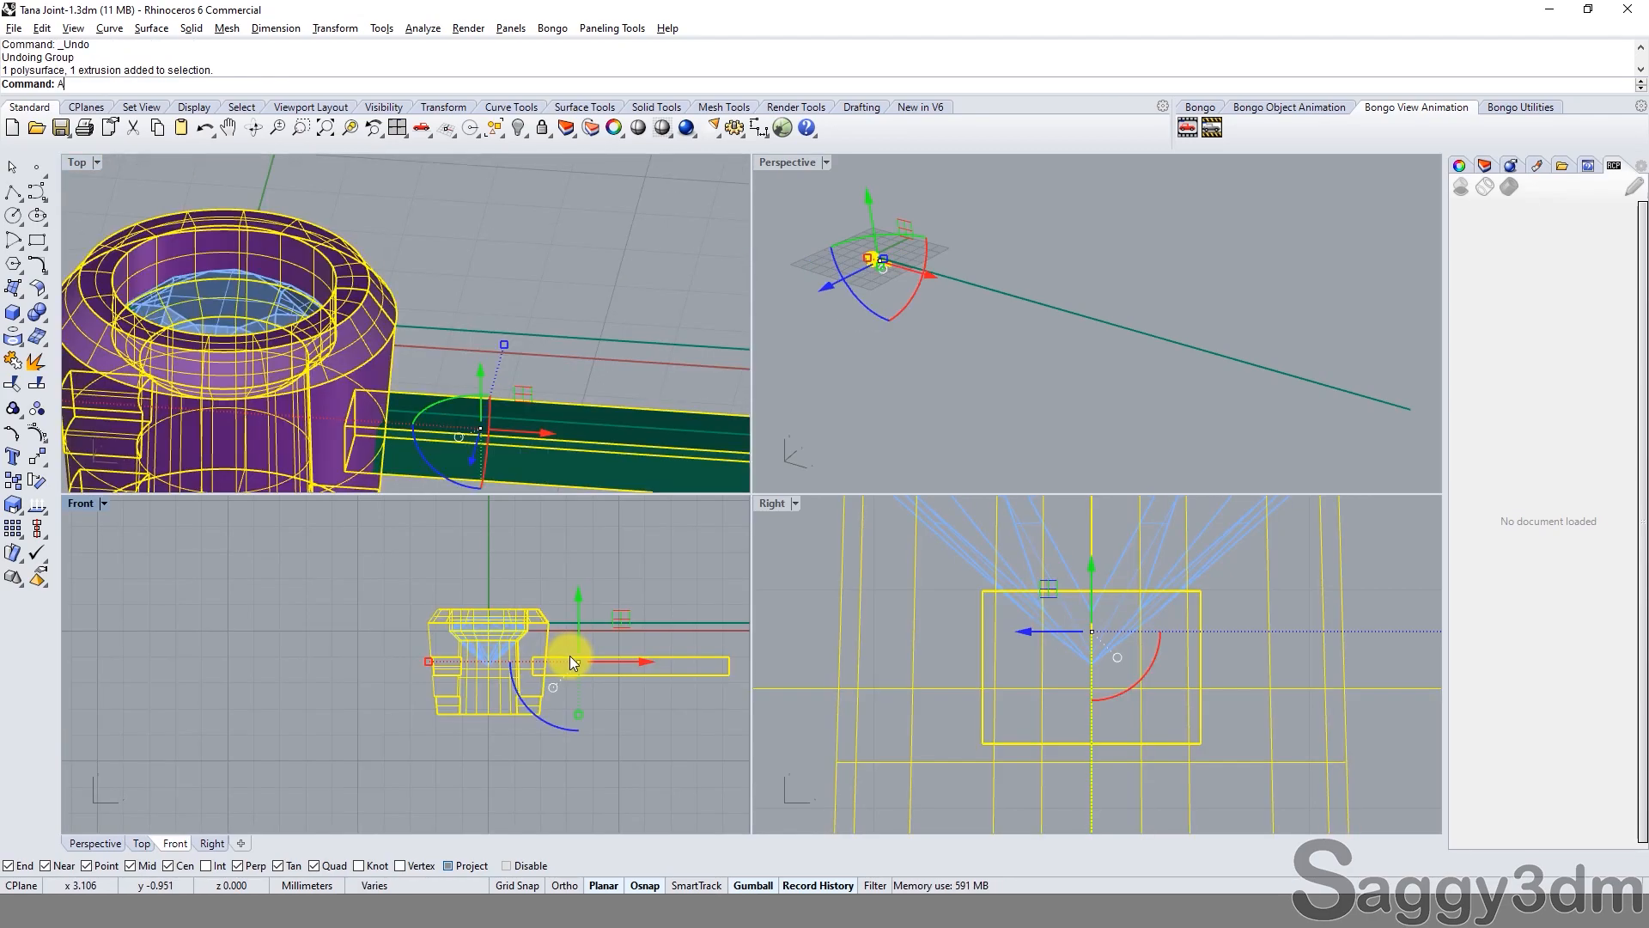
pyautogui.write('rrayCrv')
pyautogui.press('Return')
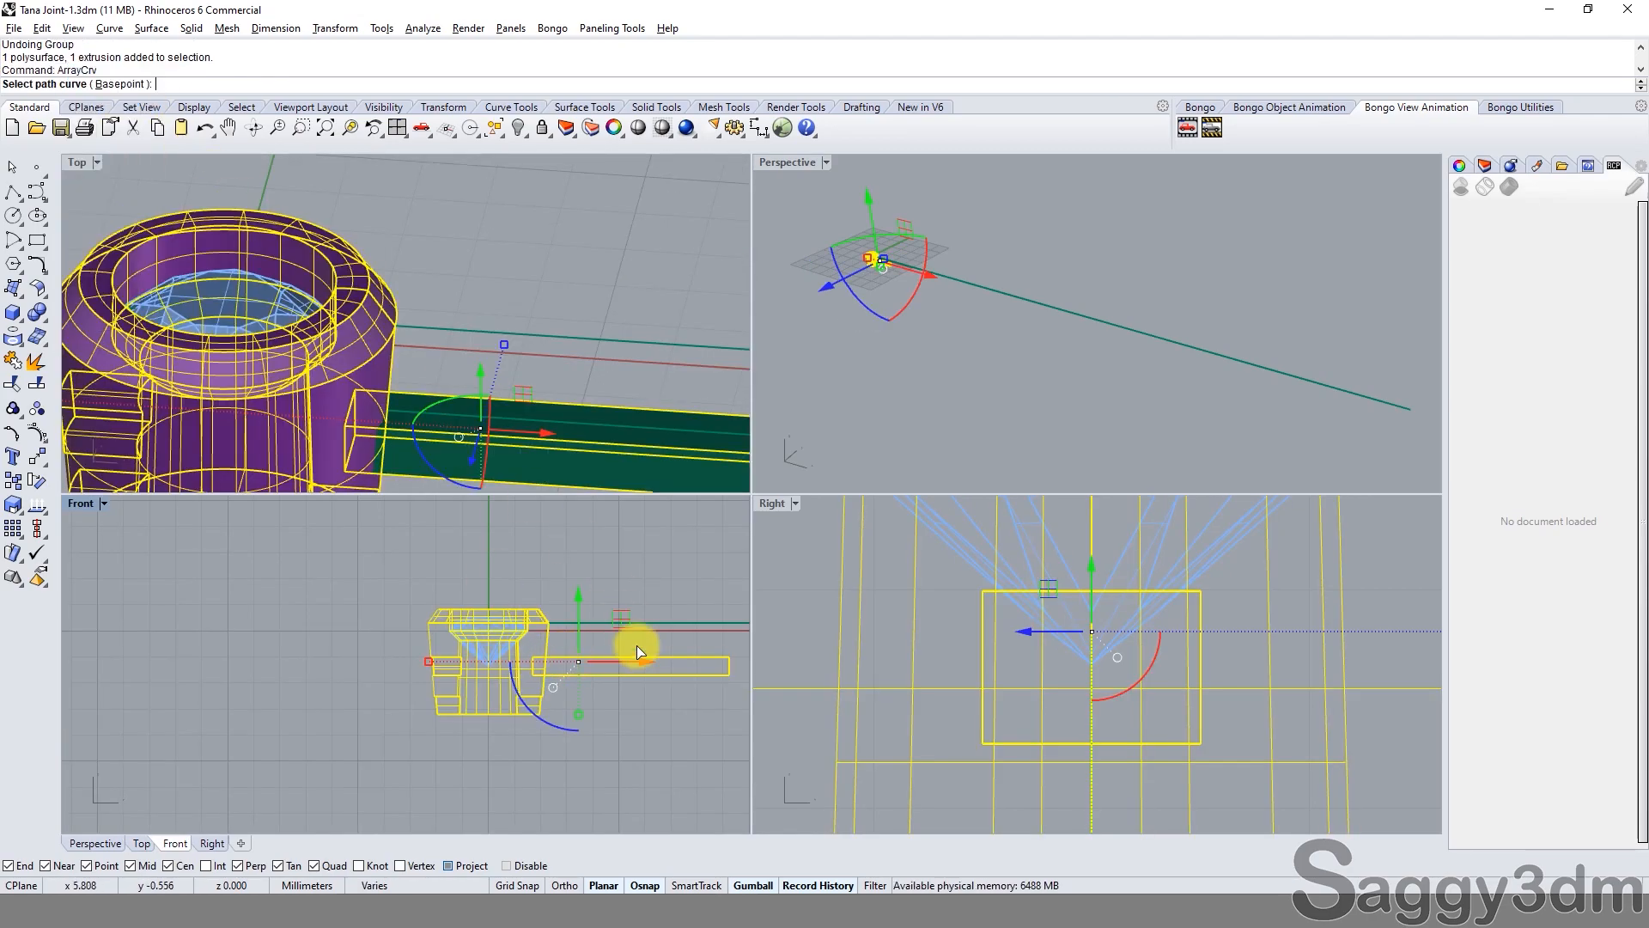
pyautogui.click(687, 630)
pyautogui.click(803, 416)
pyautogui.write('4.7')
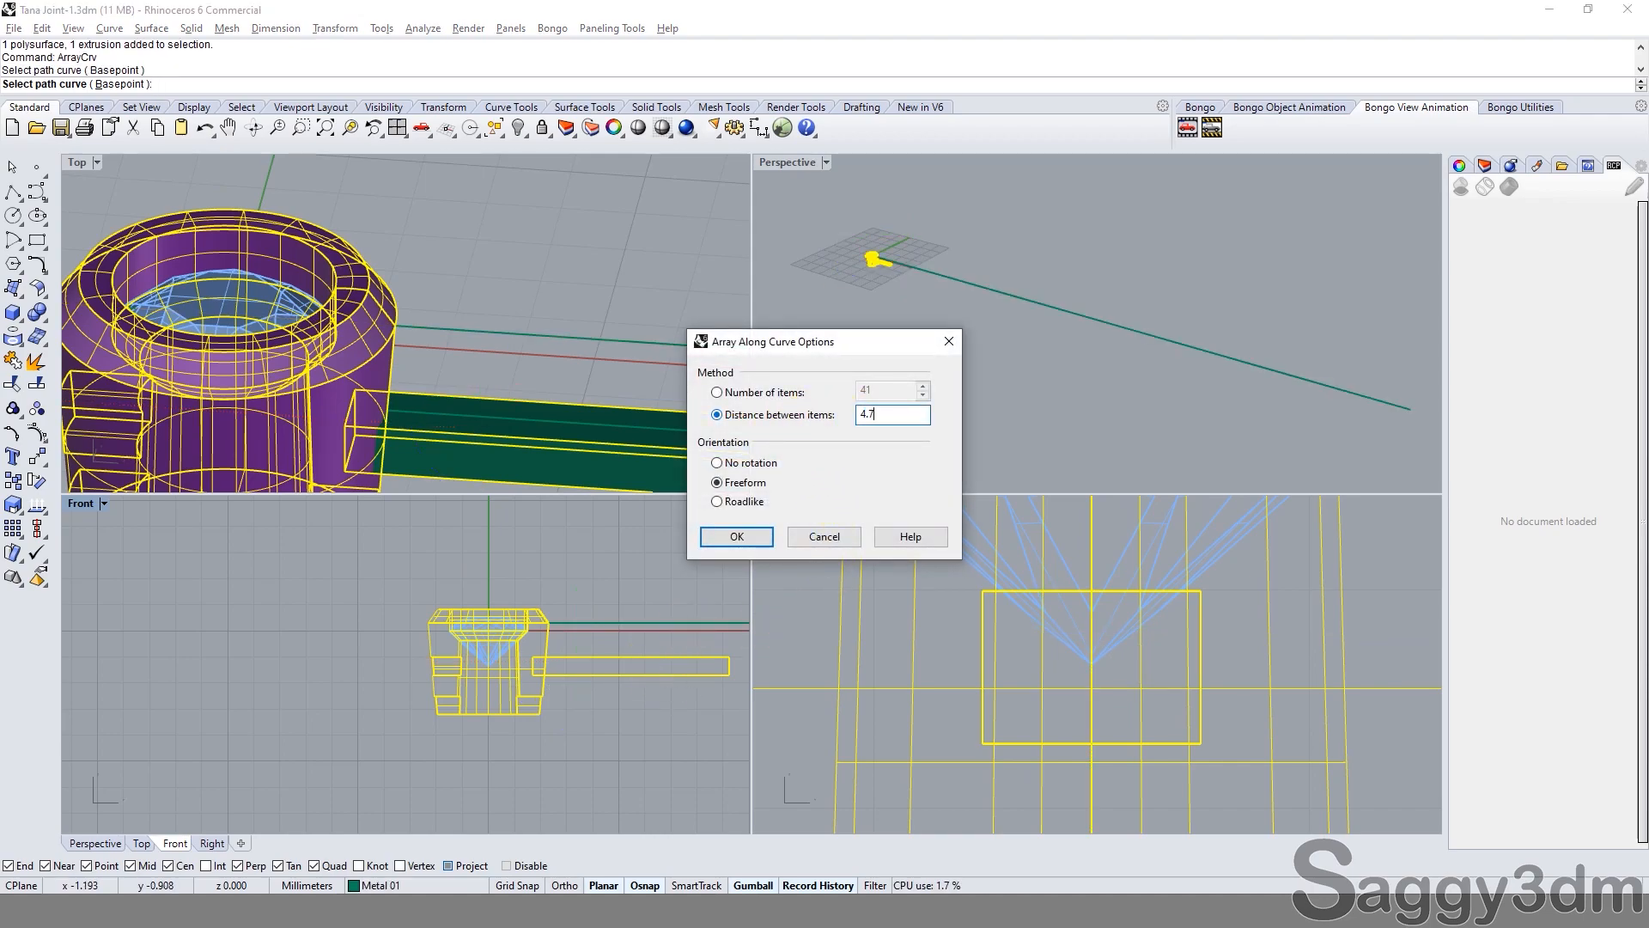
pyautogui.press('Return')
pyautogui.scroll(-10, 305, 332)
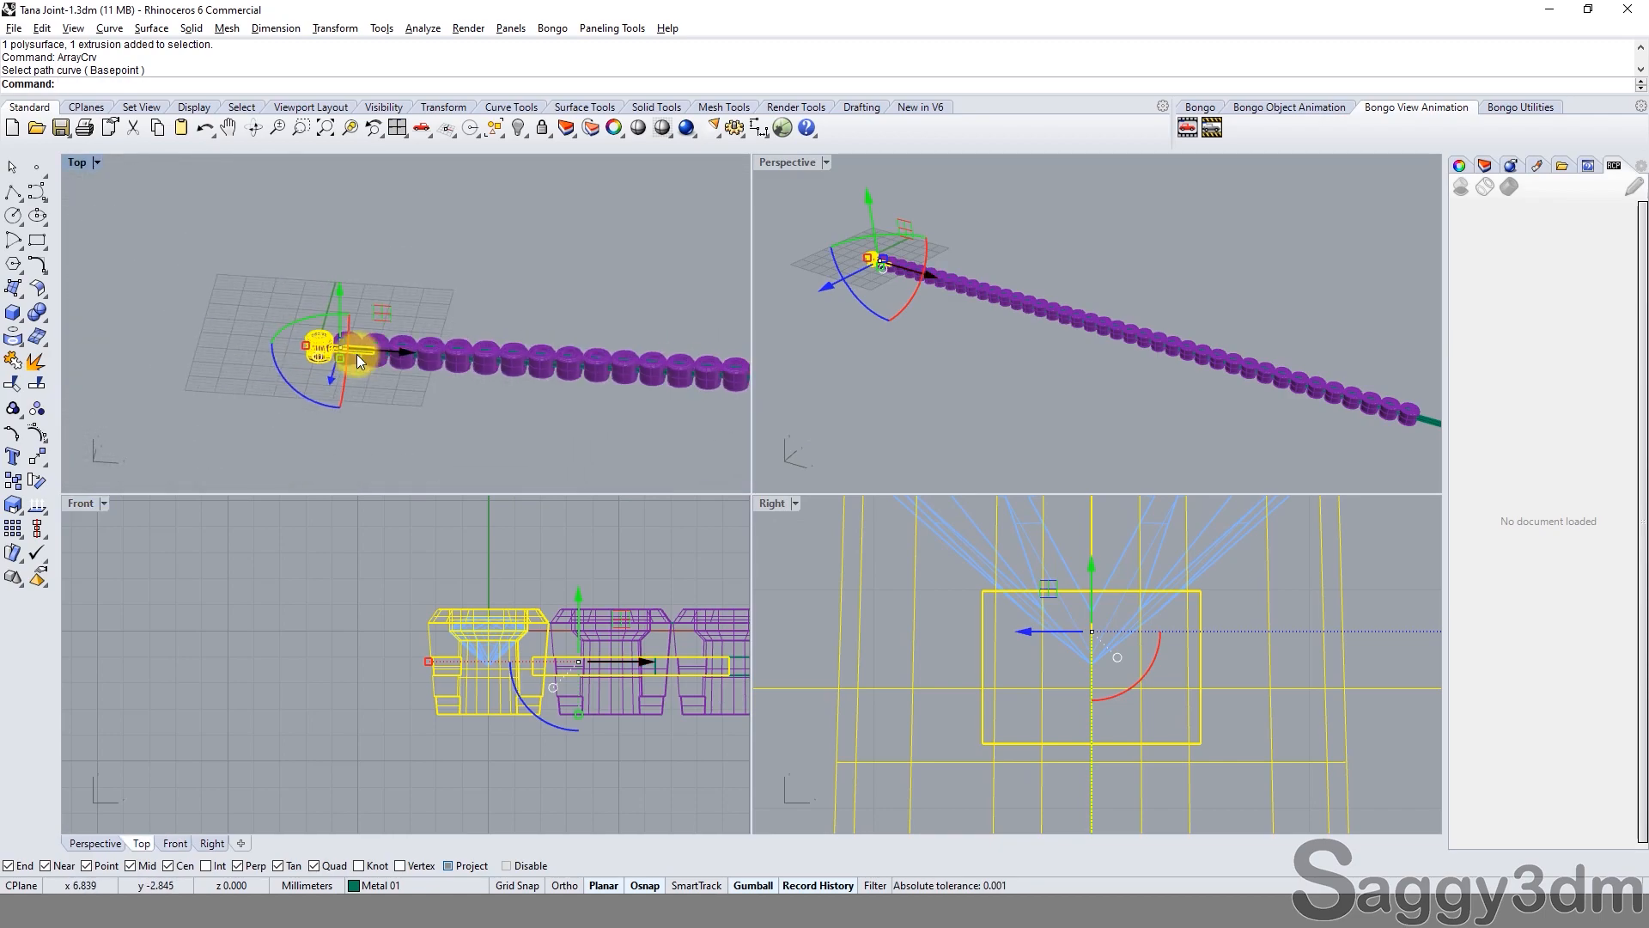
pyautogui.scroll(10, 385, 368)
pyautogui.press('Escape')
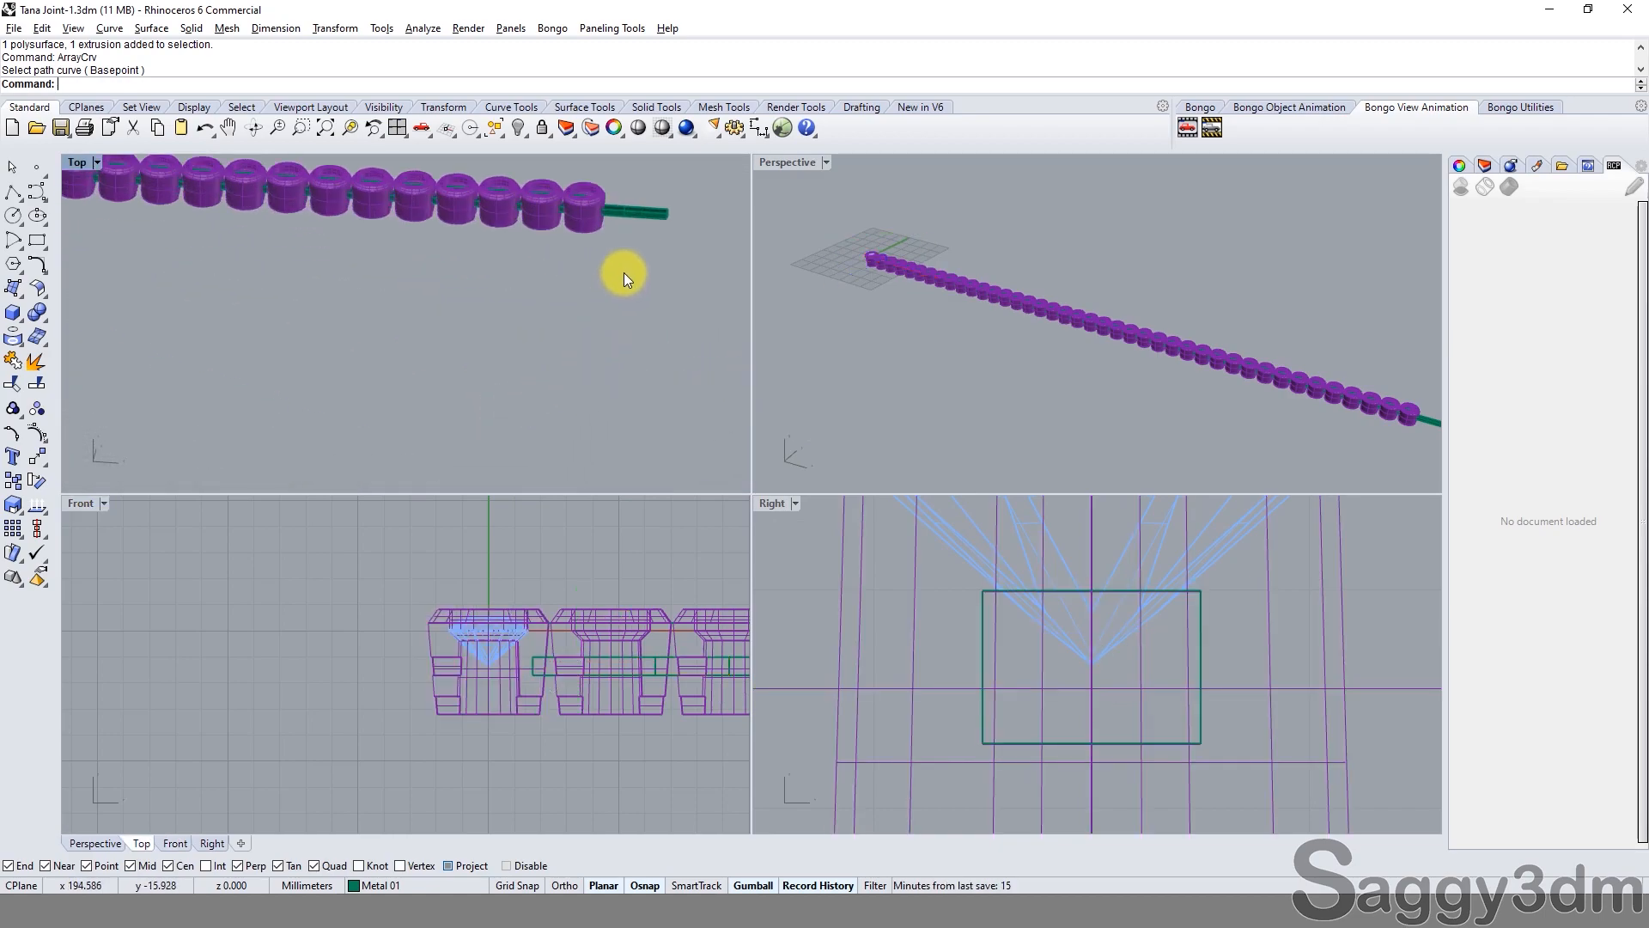
# Examine the overlapping groups at the chain's far end and select the centre line.
pyautogui.click(634, 254)
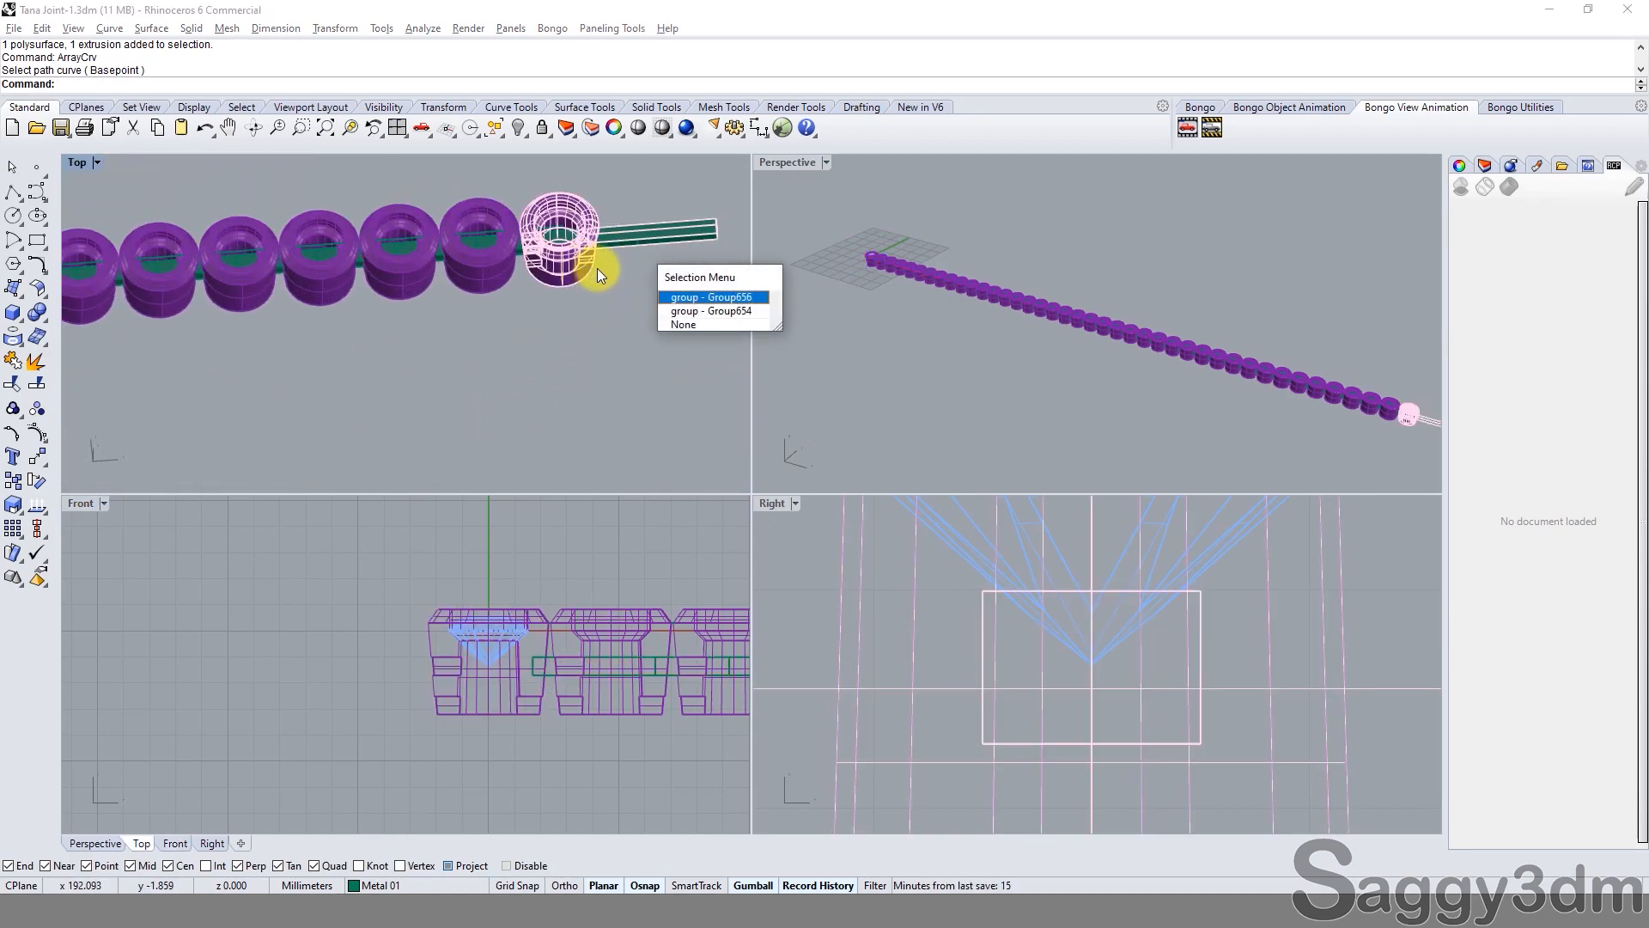
pyautogui.click(674, 311)
pyautogui.press('Escape')
pyautogui.scroll(10, 506, 239)
pyautogui.click(426, 210)
pyautogui.click(430, 215)
pyautogui.click(481, 261)
# Restore the standard four views, maximize the Top view and check the centre line's end against the last ring.
pyautogui.click(395, 128)
pyautogui.doubleClick(76, 162)
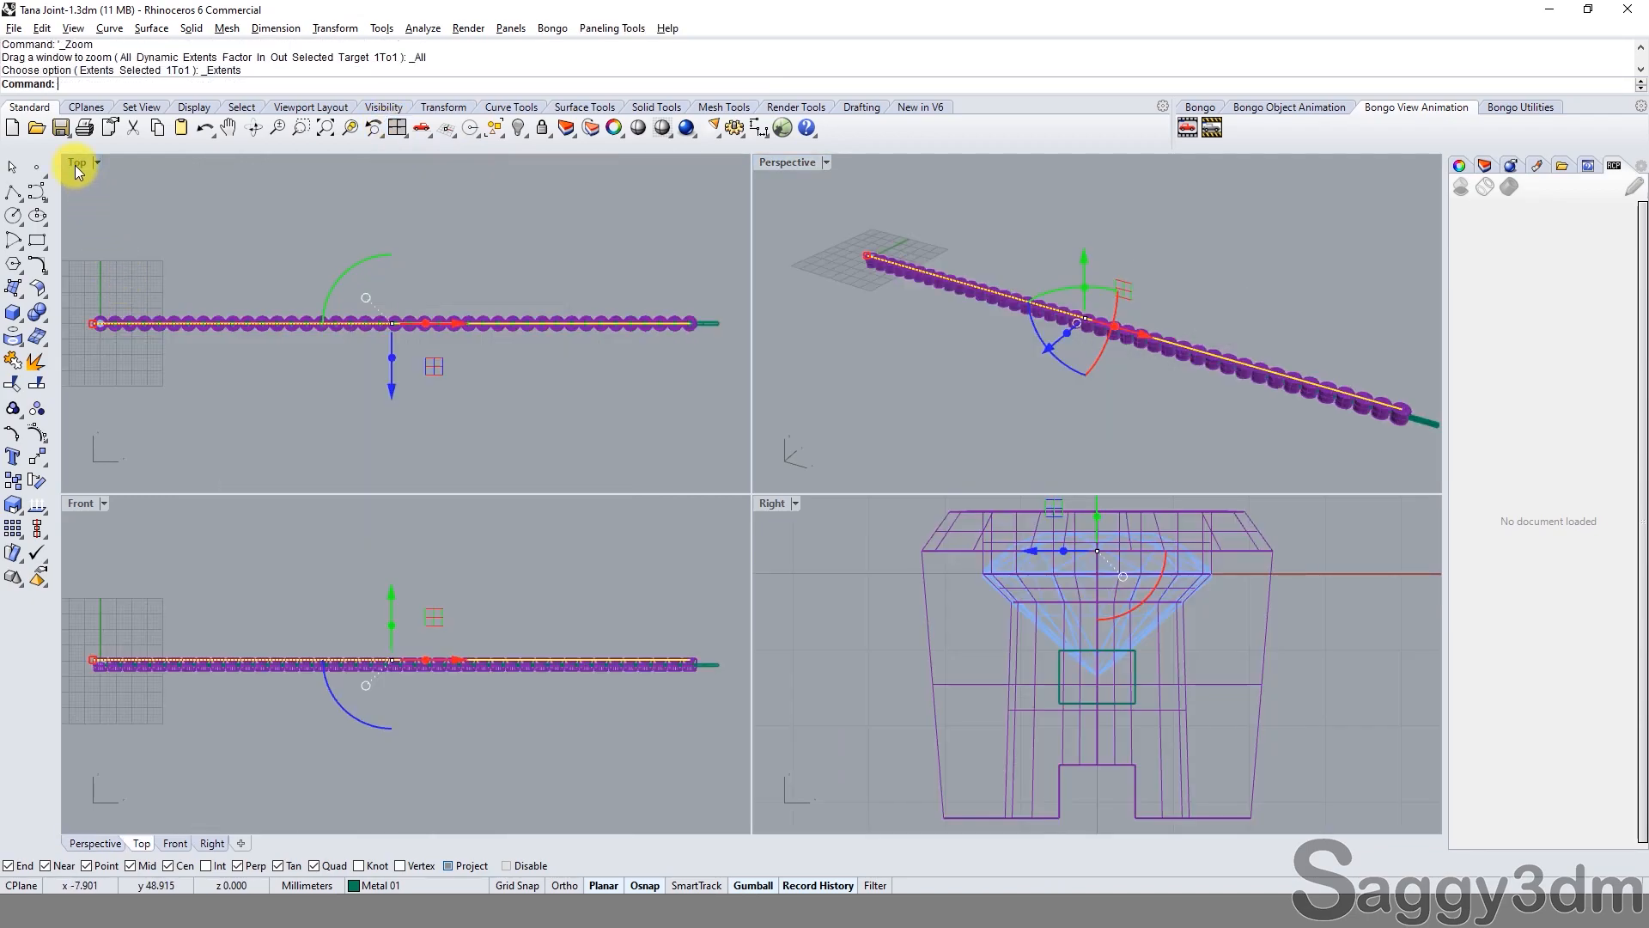
pyautogui.scroll(4, 1289, 493)
pyautogui.moveTo(1289, 493); pyautogui.dragTo(810, 509, button='right')
pyautogui.scroll(10, 1064, 477)
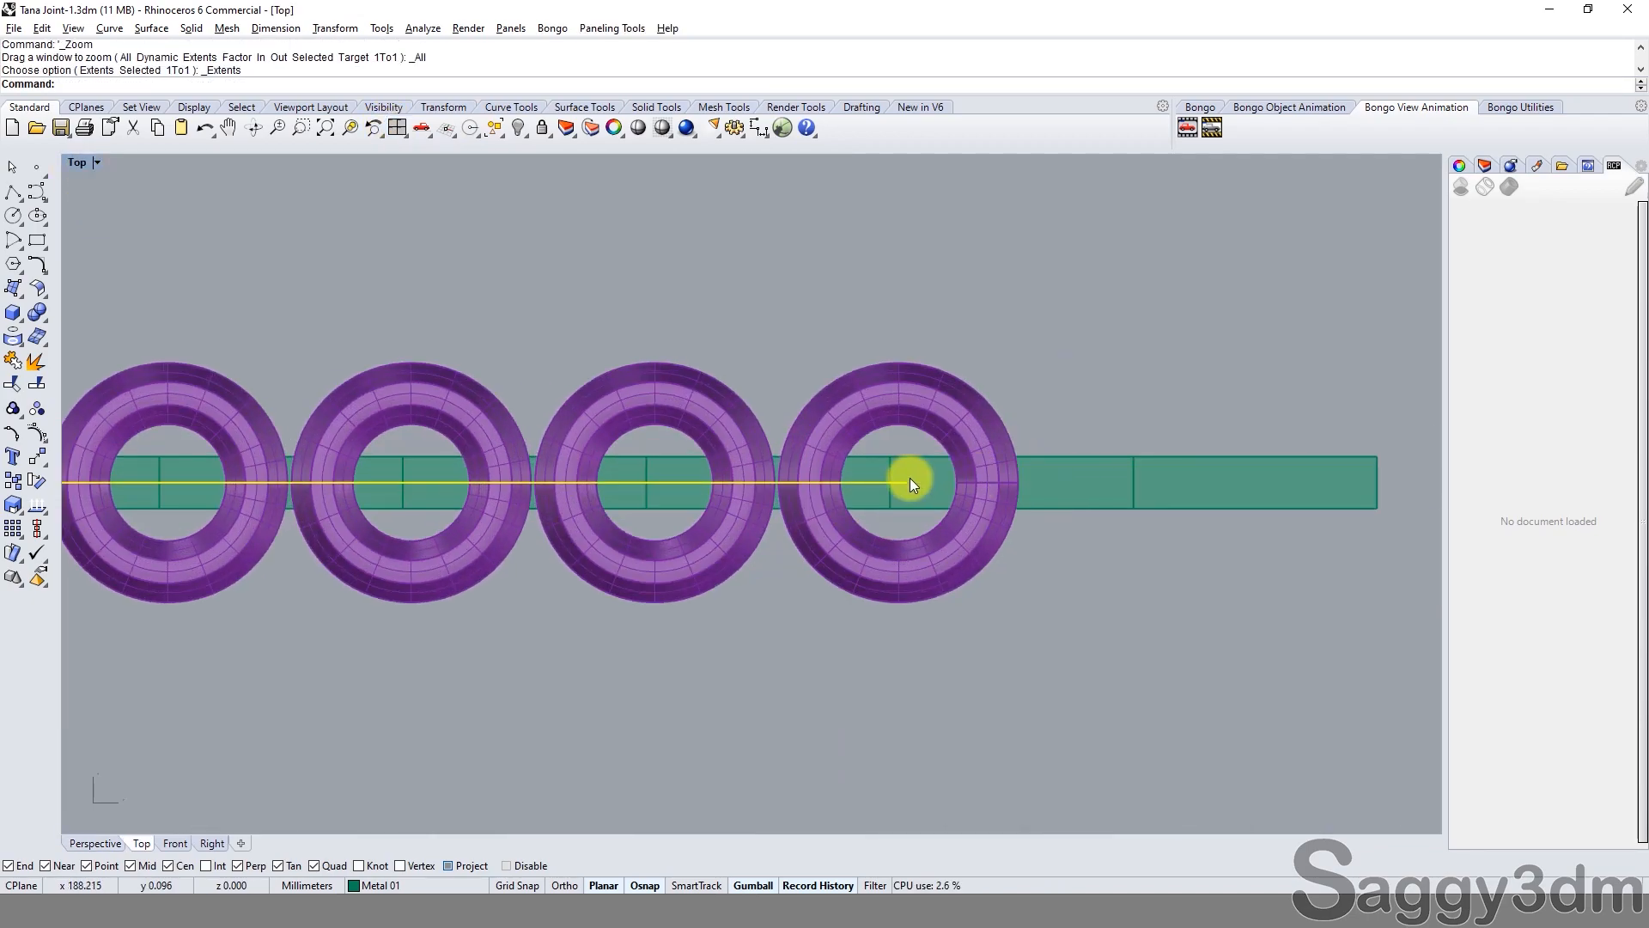
pyautogui.scroll(-10, 913, 480)
pyautogui.scroll(-5, 915, 482)
pyautogui.scroll(8, 129, 479)
pyautogui.moveTo(129, 478); pyautogui.dragTo(415, 441, button='right')
pyautogui.scroll(-6, 347, 533)
pyautogui.scroll(3, 725, 512)
pyautogui.scroll(2, 1348, 497)
pyautogui.moveTo(1348, 497); pyautogui.dragTo(1049, 533, button='right')
pyautogui.scroll(5, 1074, 526)
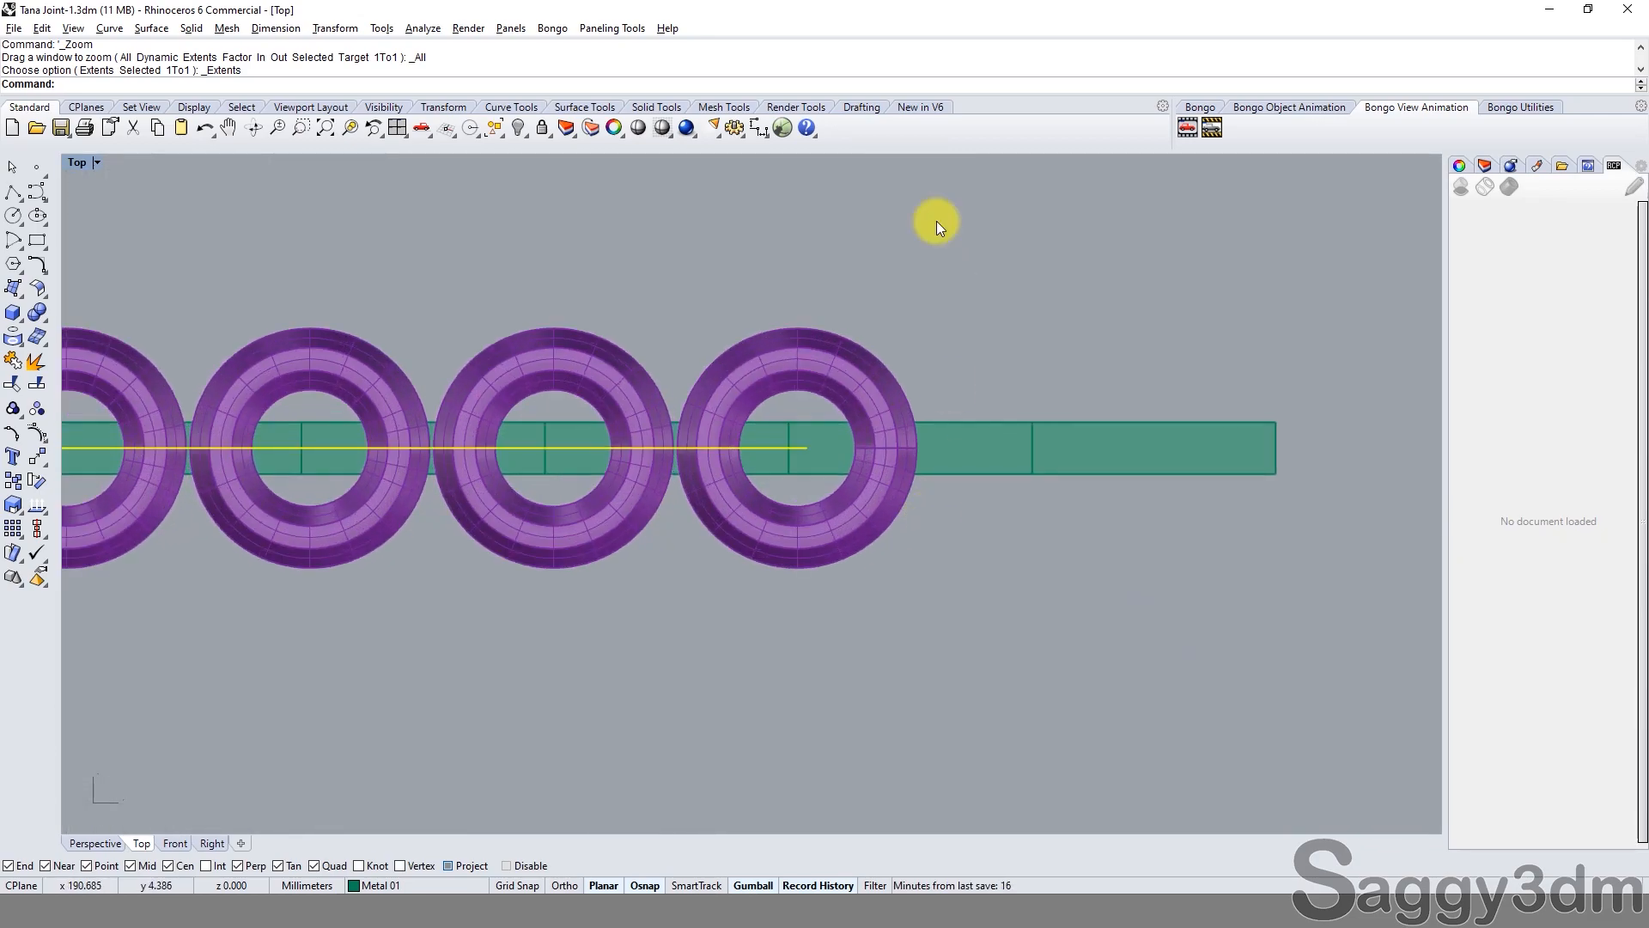
# Measure from the centre line's end to the last ring's outer edge, and delete the dimension.
pyautogui.click(760, 127)
pyautogui.click(806, 448)
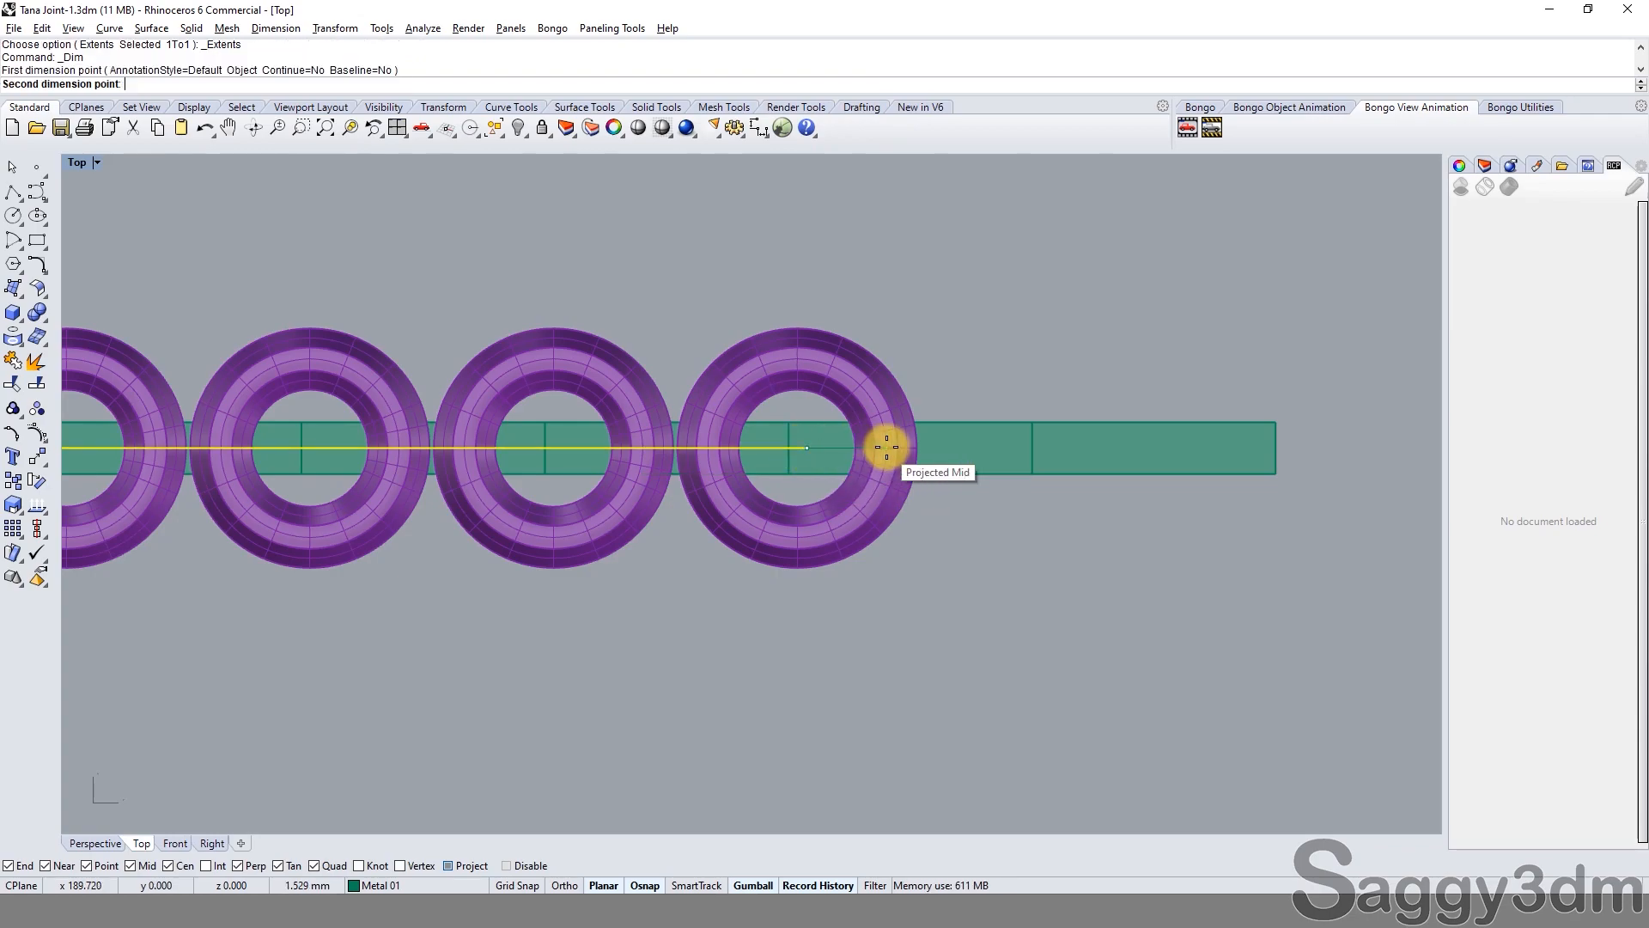
pyautogui.click(917, 448)
pyautogui.click(891, 259)
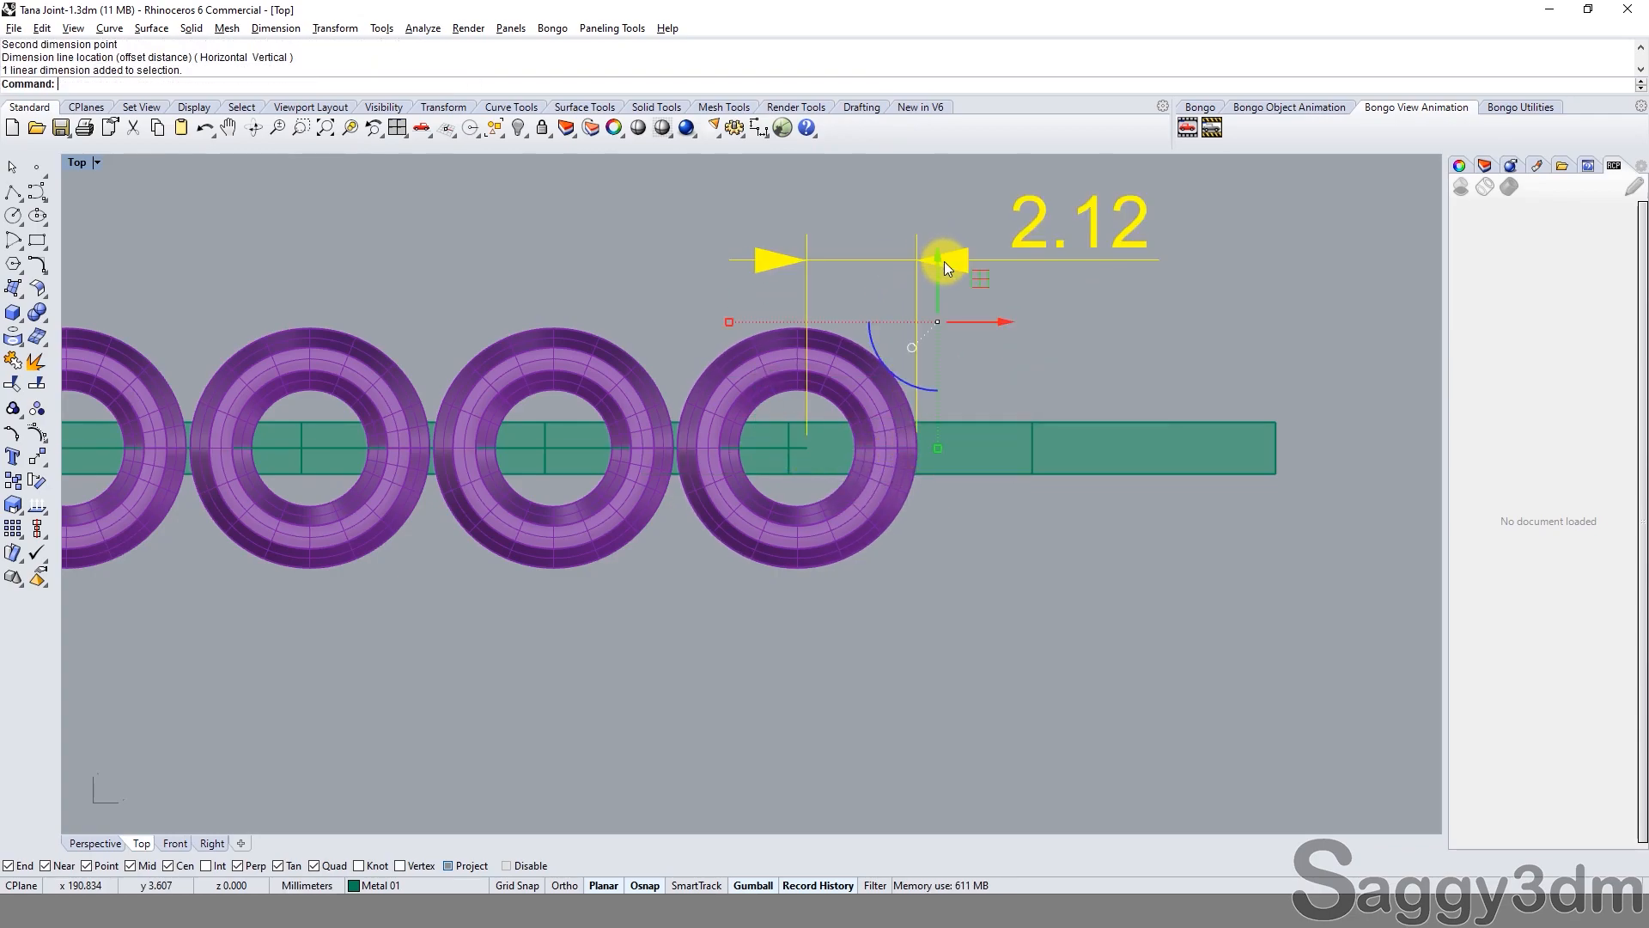
pyautogui.press('Delete')
# Remove the last ring's projecting bar from its group and delete that bar.
pyautogui.click(999, 420)
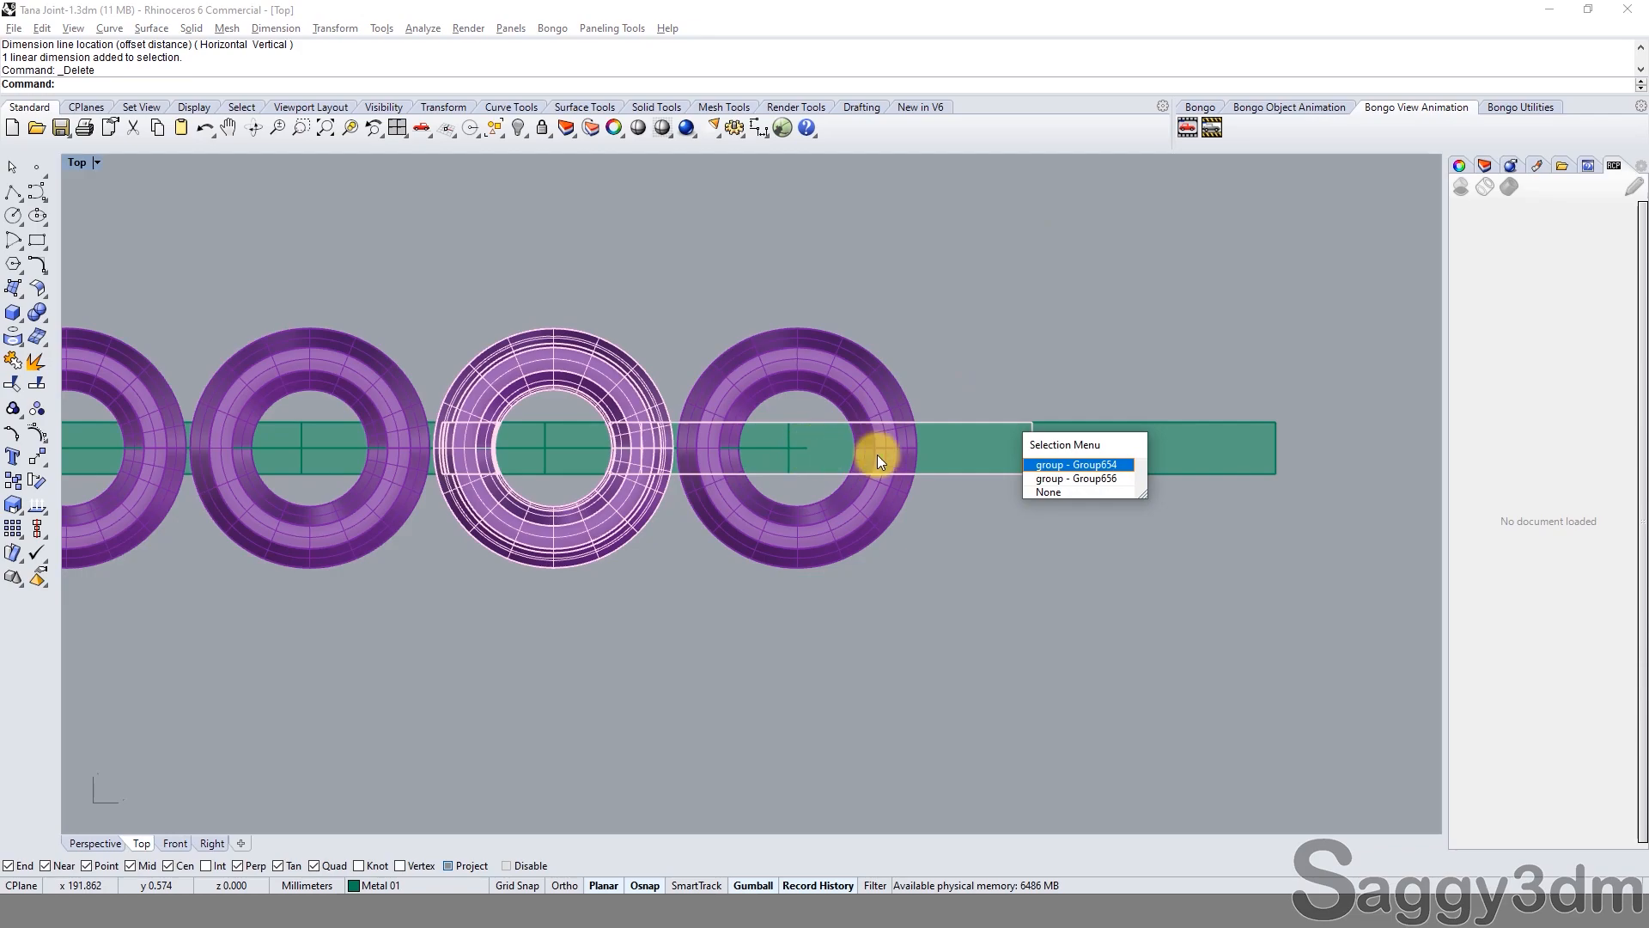
pyautogui.click(1055, 496)
pyautogui.click(849, 474)
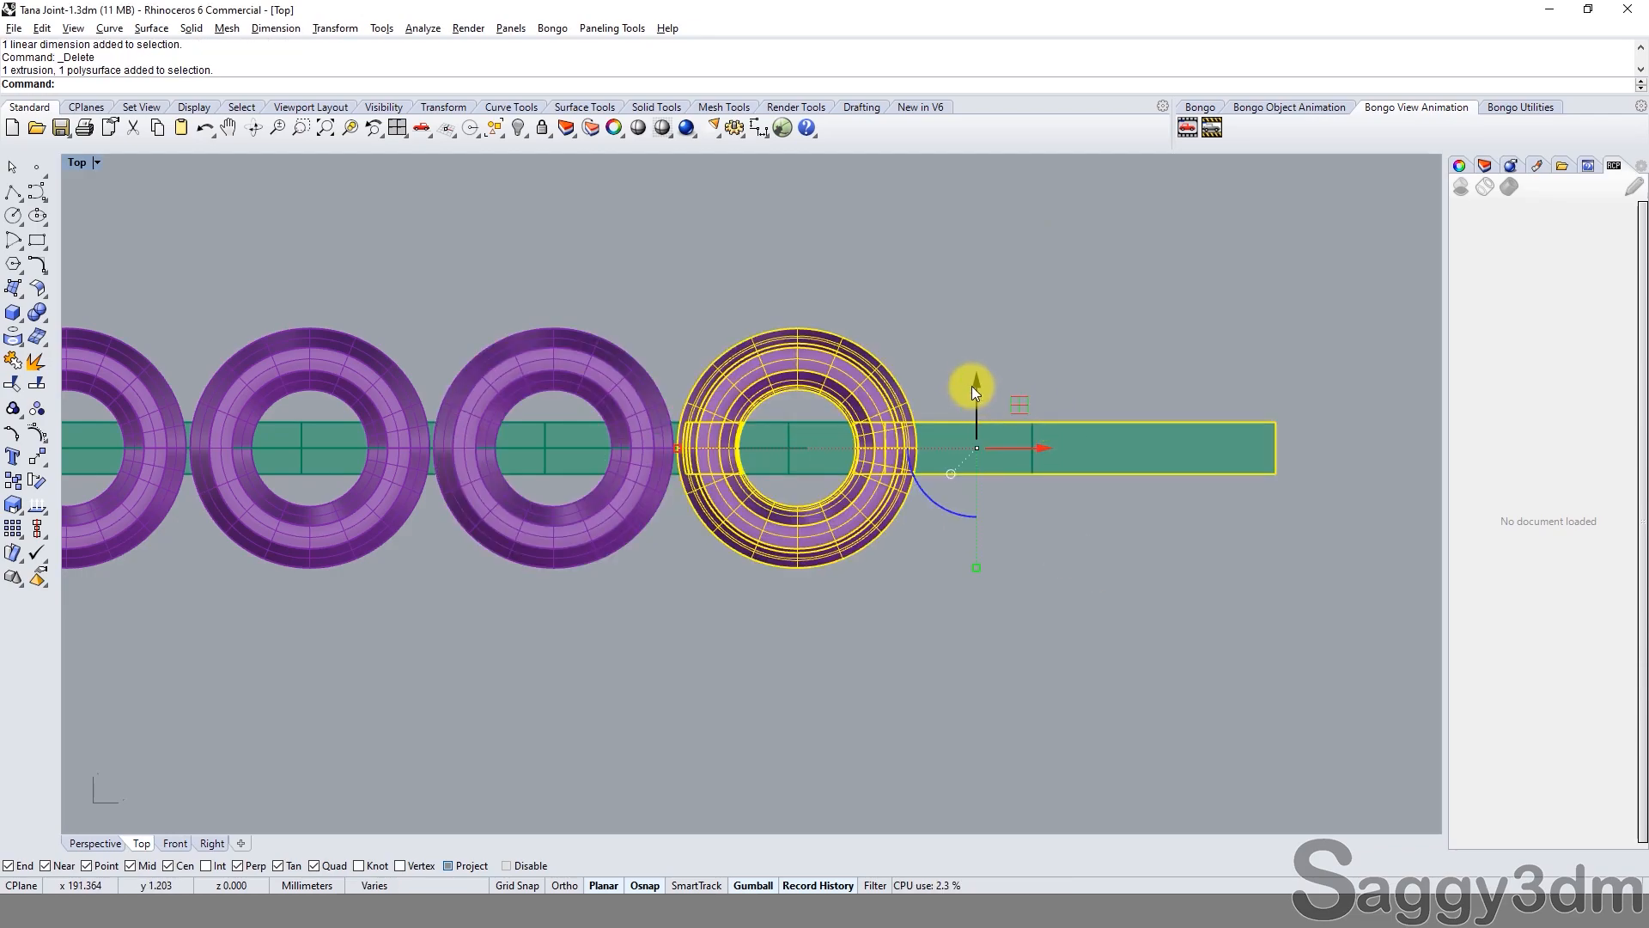
pyautogui.write('rg')
pyautogui.press('Return')
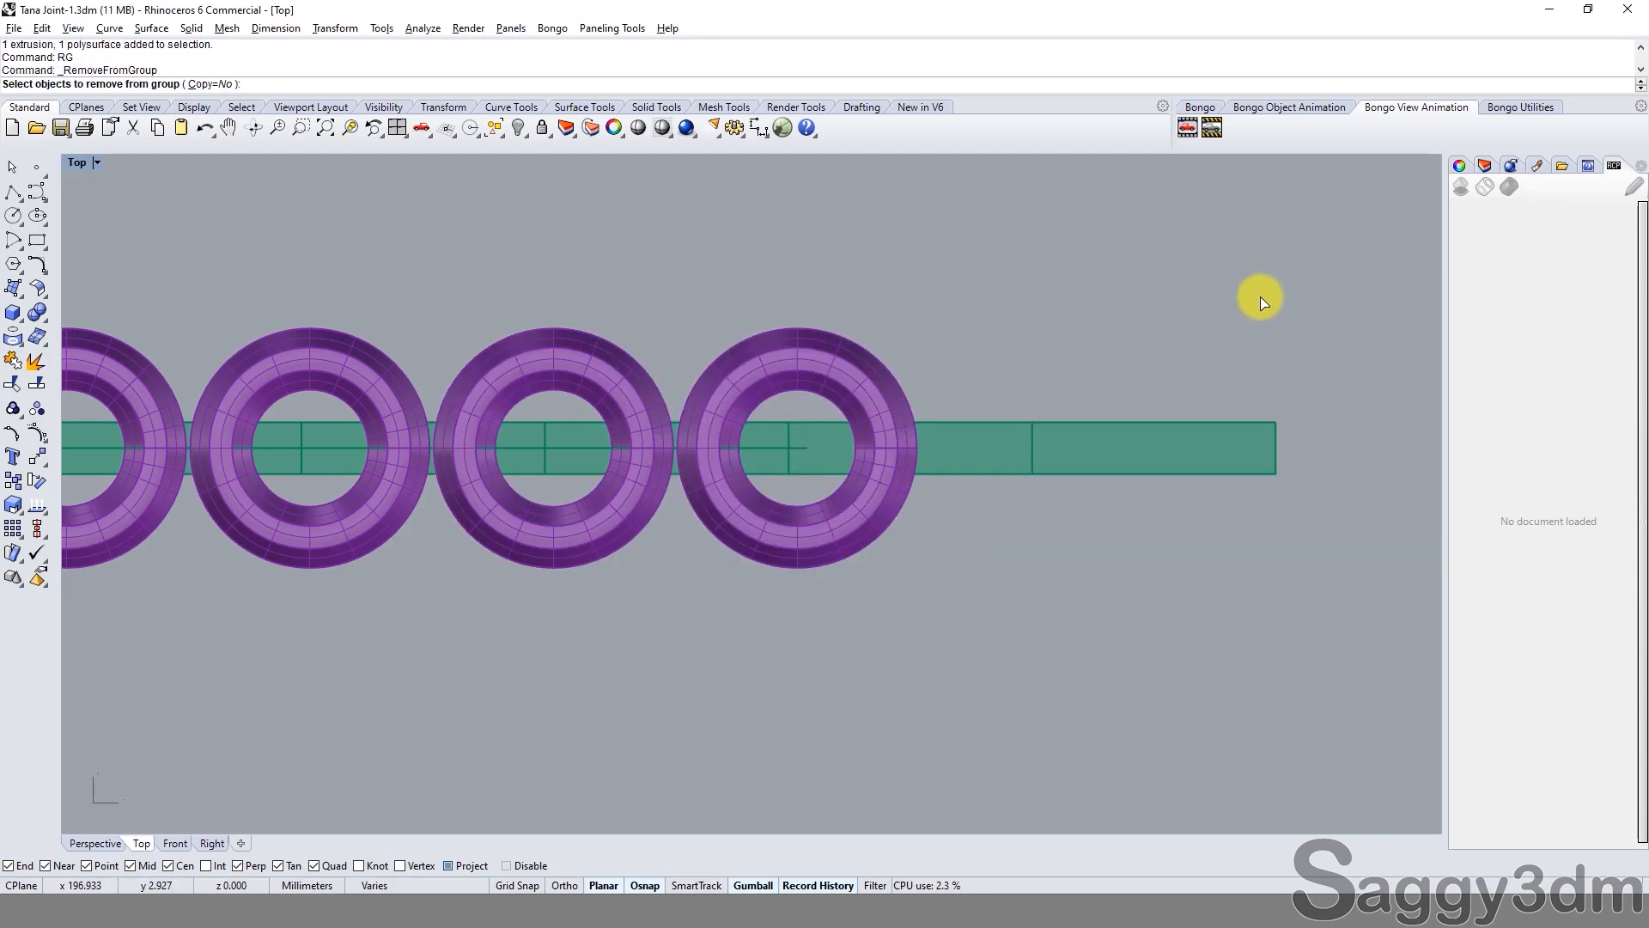
pyautogui.click(1176, 455)
pyautogui.press('Return')
pyautogui.press('Delete')
pyautogui.scroll(-10, 1129, 514)
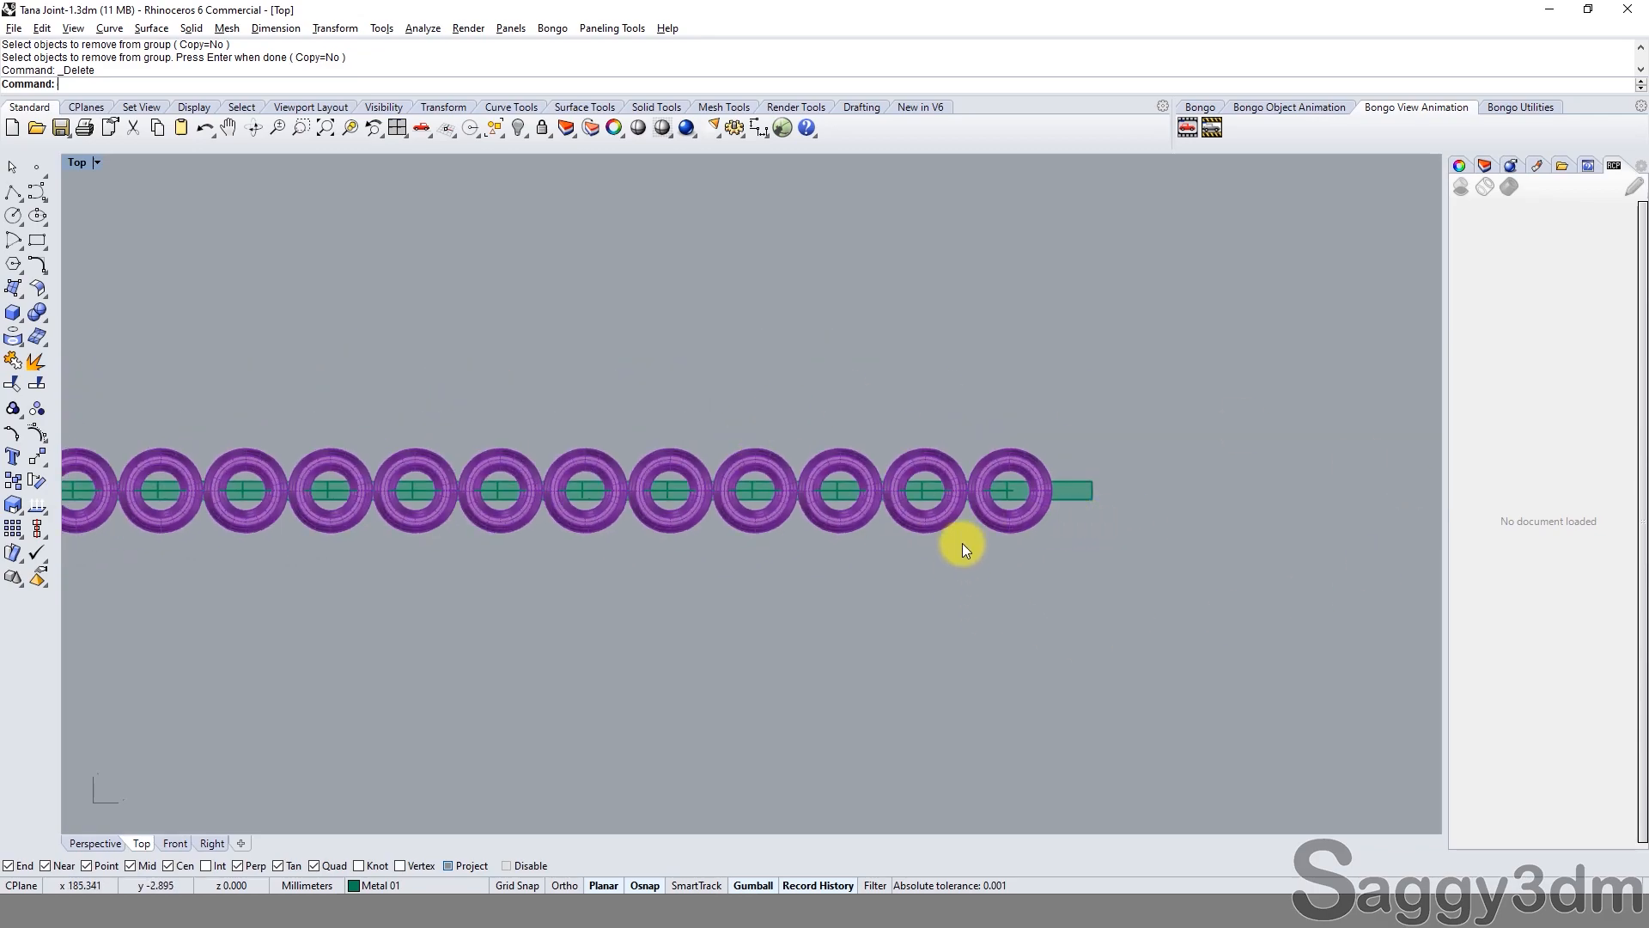
# Assign all the chain's rings and bars to the Metal 01 layer.
pyautogui.click(933, 477)
pyautogui.scroll(-8, 1112, 483)
pyautogui.moveTo(1227, 384); pyautogui.dragTo(292, 478)
pyautogui.scroll(10, 333, 464)
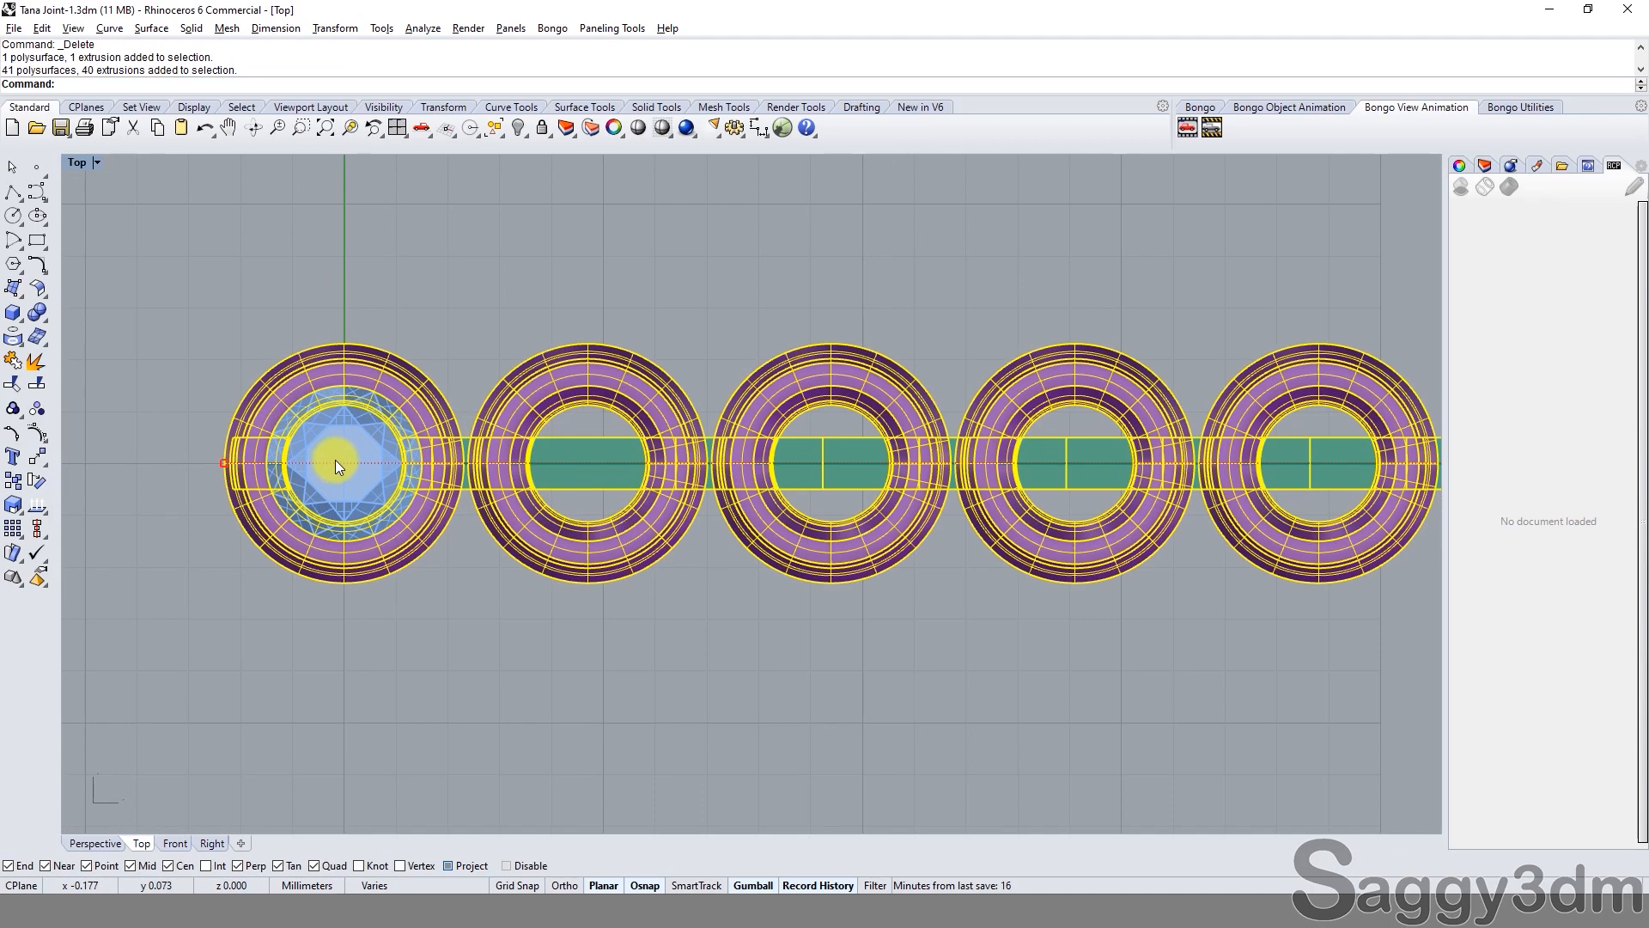
pyautogui.click(597, 122)
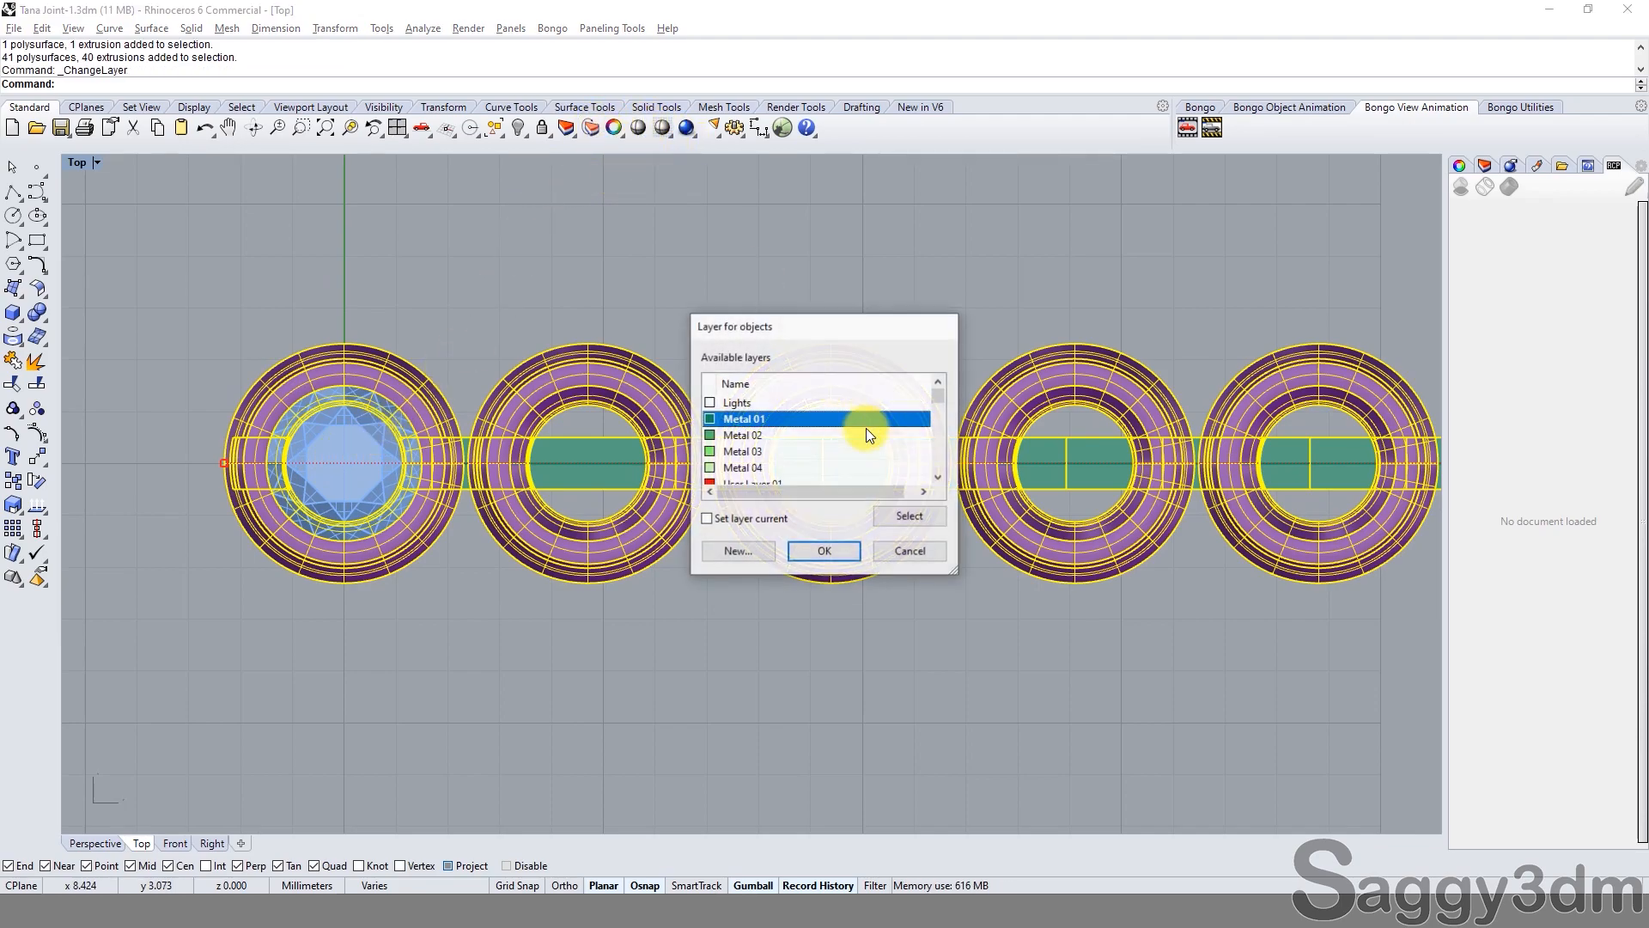
pyautogui.scroll(-2, 754, 457)
pyautogui.scroll(-7, 745, 450)
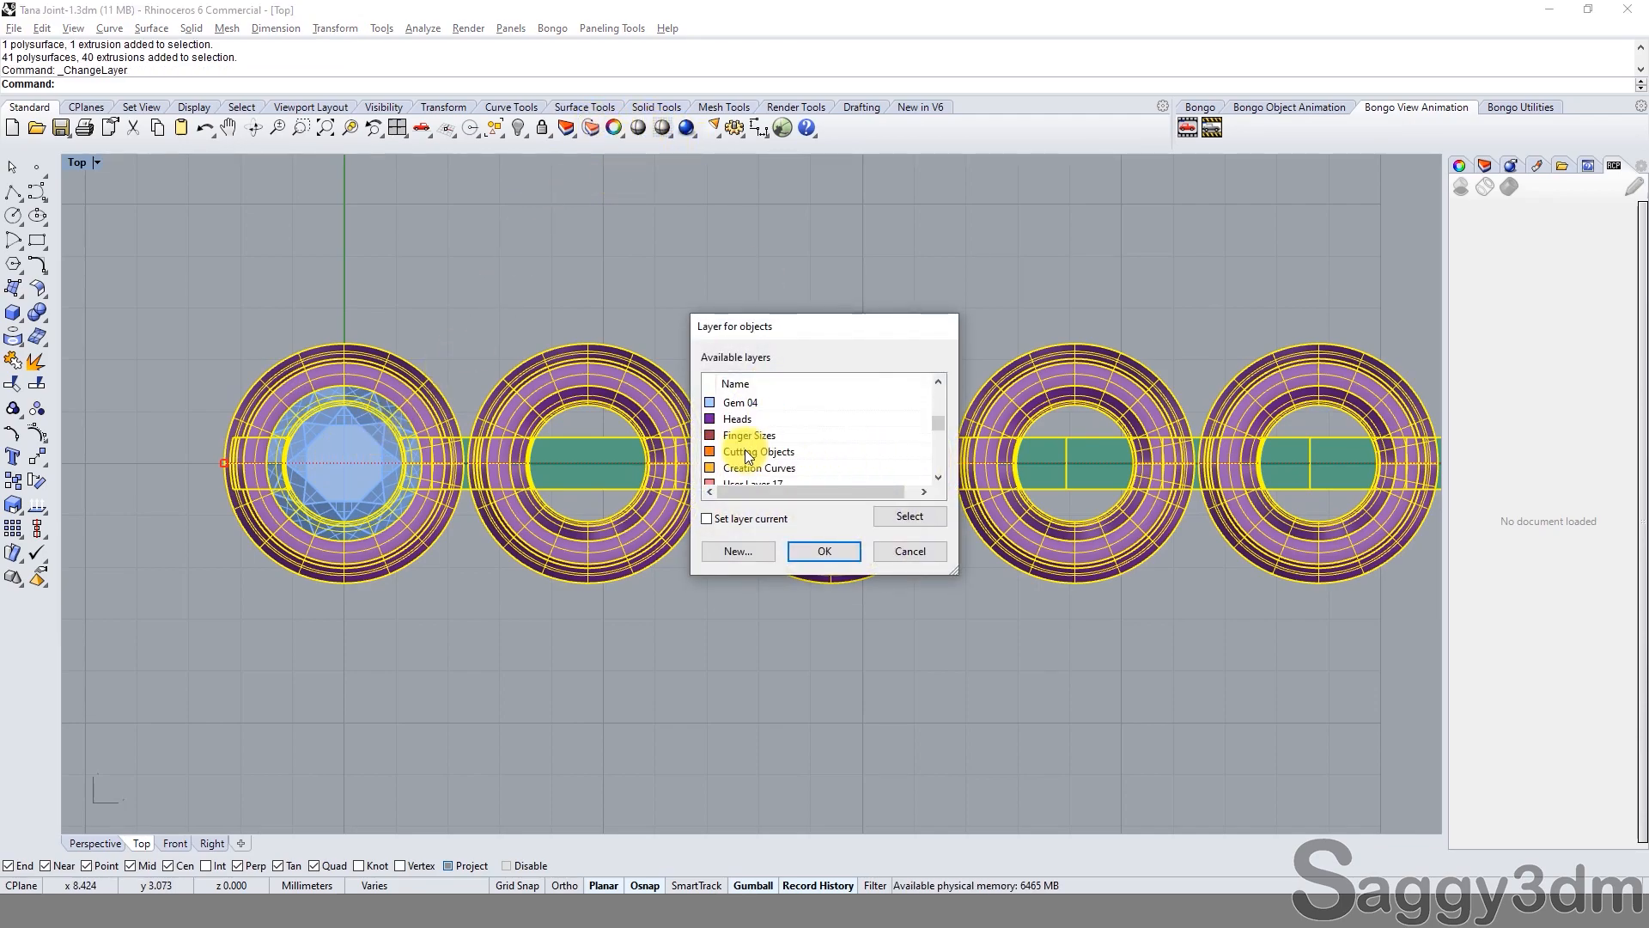
pyautogui.click(747, 467)
pyautogui.click(825, 551)
# Turn off the surface isocurve display for all objects in the model.
pyautogui.scroll(-8, 825, 482)
pyautogui.hotkey('ctrl', 'a')
pyautogui.press('F3')
pyautogui.click(1555, 565)
pyautogui.click(1029, 628)
# Examine the chain from several angles, selecting individual links along its length.
pyautogui.scroll(-8, 971, 541)
pyautogui.scroll(13, 447, 465)
pyautogui.scroll(6, 993, 533)
pyautogui.moveTo(988, 531); pyautogui.dragTo(696, 520, button='right')
pyautogui.click(645, 428)
pyautogui.scroll(-5, 687, 455)
pyautogui.press('Escape')
pyautogui.keyDown('ctrl'); pyautogui.keyDown('shift'); pyautogui.moveTo(828, 508); pyautogui.dragTo(766, 368, button='right'); pyautogui.keyUp('shift'); pyautogui.keyUp('ctrl')
pyautogui.scroll(8, 749, 447)
pyautogui.scroll(-8, 718, 468)
pyautogui.moveTo(715, 541)
pyautogui.keyDown('ctrl'); pyautogui.keyDown('shift'); pyautogui.mouseDown(button='right')
pyautogui.moveTo(762, 377)
pyautogui.moveTo(785, 783)
pyautogui.moveTo(763, 386)
pyautogui.moveTo(724, 533)
pyautogui.mouseUp(button='right'); pyautogui.keyUp('shift'); pyautogui.keyUp('ctrl')
pyautogui.click(723, 533)
pyautogui.click(712, 533)
pyautogui.moveTo(894, 556); pyautogui.dragTo(512, 536, button='right')
pyautogui.scroll(-4, 512, 535)
pyautogui.click(587, 554)
pyautogui.moveTo(745, 569)
pyautogui.keyDown('ctrl'); pyautogui.keyDown('shift'); pyautogui.mouseDown(button='right')
pyautogui.moveTo(662, 560)
pyautogui.moveTo(710, 416)
pyautogui.moveTo(754, 611)
pyautogui.moveTo(1045, 615)
pyautogui.moveTo(877, 515)
pyautogui.moveTo(730, 543)
pyautogui.mouseUp(button='right'); pyautogui.keyUp('shift'); pyautogui.keyUp('ctrl')
pyautogui.moveTo(550, 508); pyautogui.dragTo(606, 538, button='right')
pyautogui.moveTo(1392, 701); pyautogui.dragTo(885, 537, button='right')
# Check the grouping of the last rings and their projecting bar, and inspect the chain back to the gem end.
pyautogui.scroll(15, 1065, 584)
pyautogui.click(905, 506)
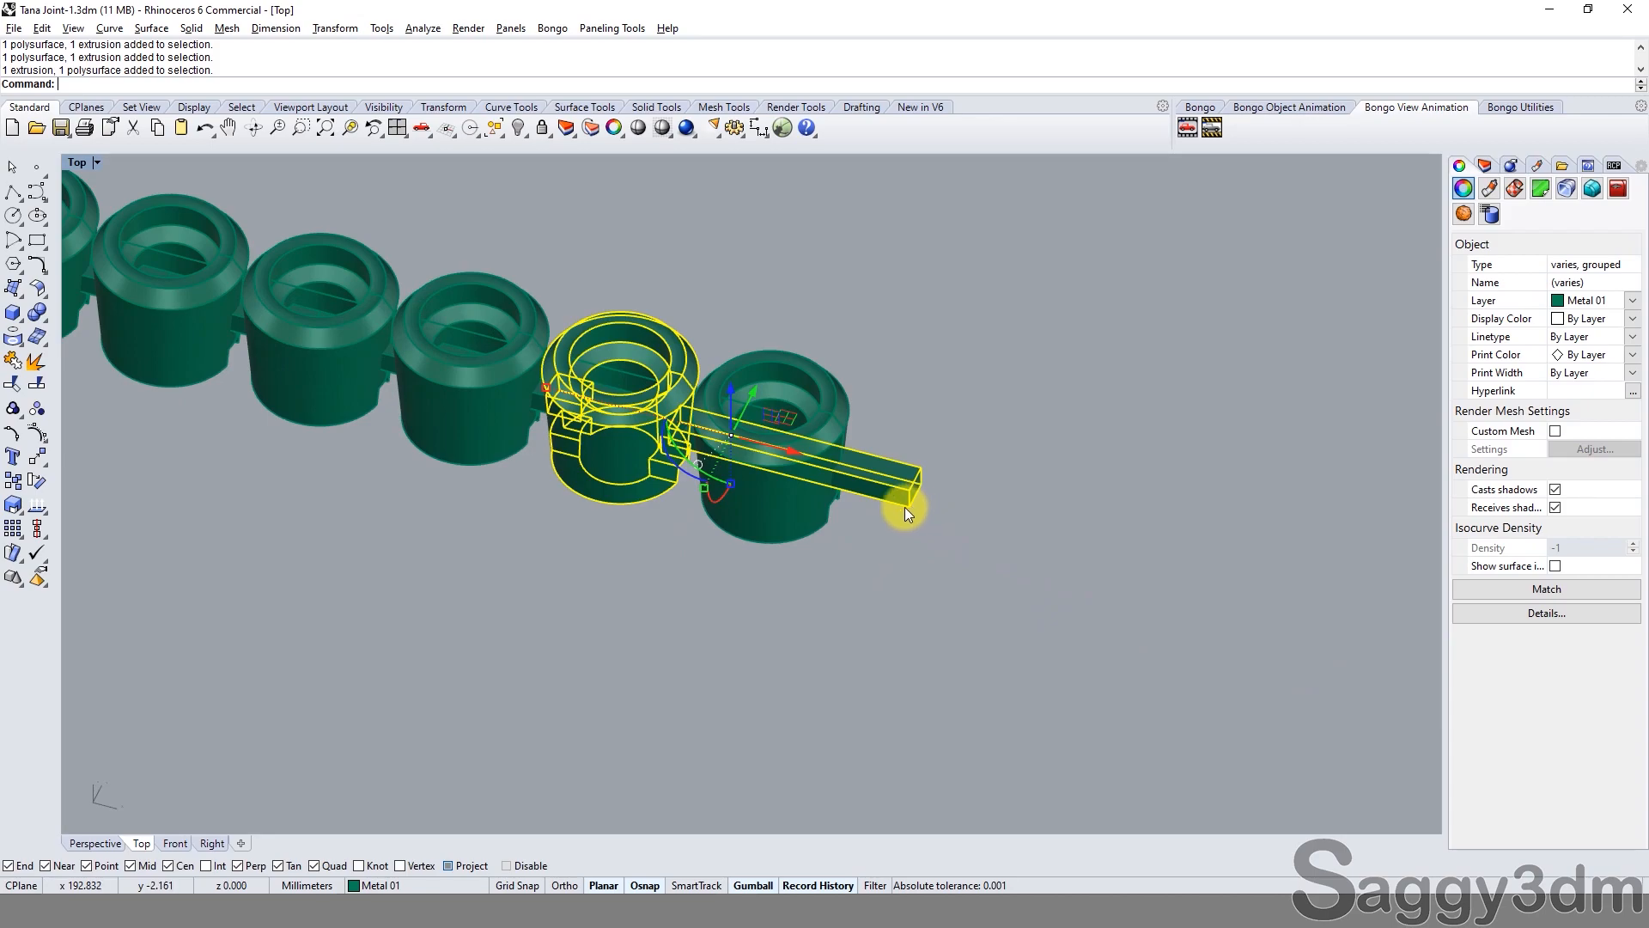
pyautogui.click(838, 464)
pyautogui.moveTo(895, 486)
pyautogui.keyDown('ctrl'); pyautogui.keyDown('shift'); pyautogui.mouseDown(button='right')
pyautogui.moveTo(950, 502)
pyautogui.moveTo(1006, 646)
pyautogui.moveTo(907, 490)
pyautogui.mouseUp(button='right'); pyautogui.keyUp('shift'); pyautogui.keyUp('ctrl')
pyautogui.scroll(-8, 906, 541)
pyautogui.moveTo(507, 502); pyautogui.dragTo(986, 516, button='right')
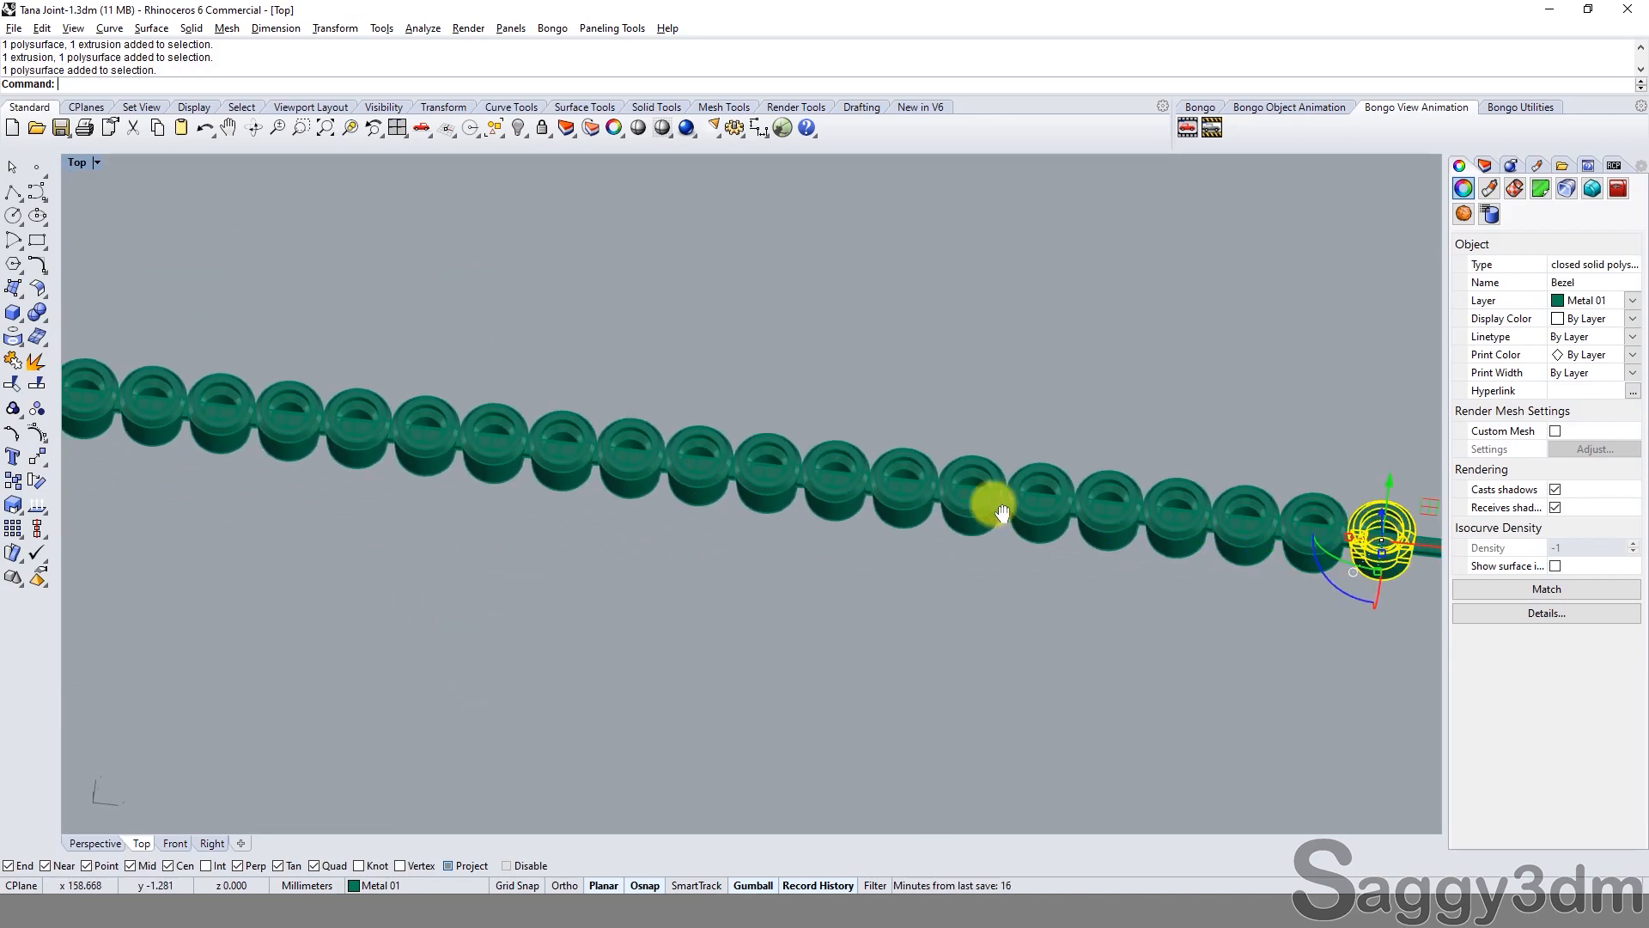
pyautogui.moveTo(481, 468); pyautogui.dragTo(1083, 477, button='right')
pyautogui.moveTo(542, 479); pyautogui.dragTo(1229, 550, button='right')
pyautogui.moveTo(430, 442); pyautogui.dragTo(1001, 521, button='right')
pyautogui.scroll(10, 457, 398)
pyautogui.keyDown('ctrl'); pyautogui.keyDown('shift'); pyautogui.moveTo(809, 464); pyautogui.dragTo(460, 603, button='right'); pyautogui.keyUp('shift'); pyautogui.keyUp('ctrl')
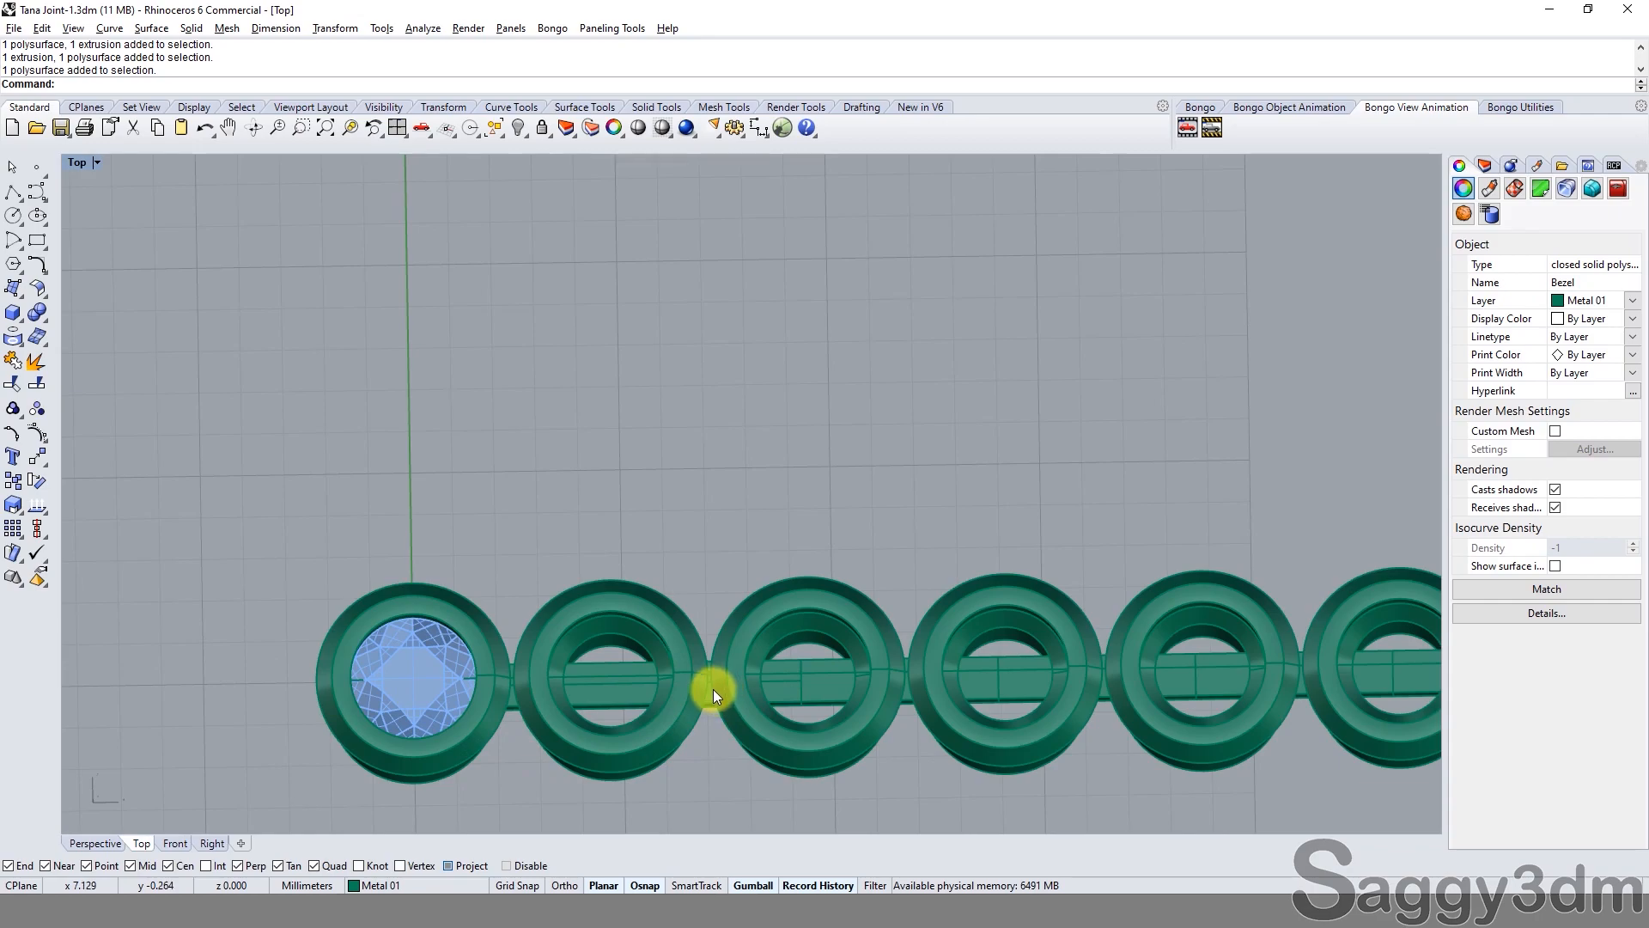
# Copy the gem, the first four rings with their bars and the centre line from the chain's start to the last ring's outer edge.
pyautogui.scroll(-4, 656, 558)
pyautogui.moveTo(425, 506); pyautogui.dragTo(1065, 789)
pyautogui.moveTo(916, 679); pyautogui.dragTo(896, 605)
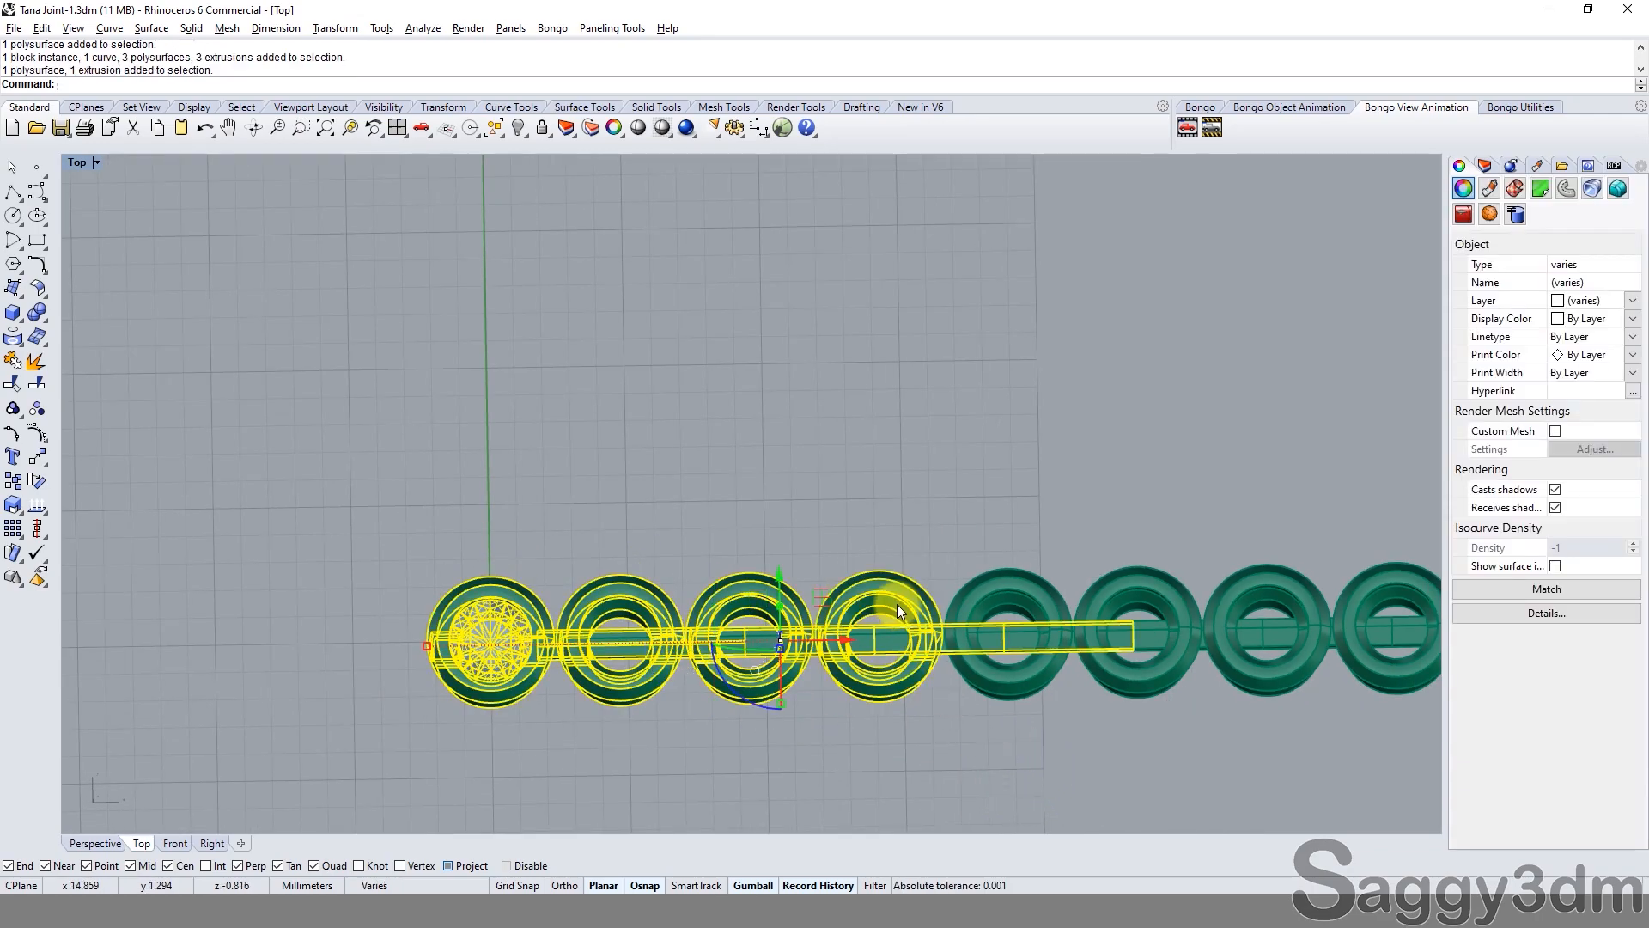
pyautogui.write('c')
pyautogui.press('Return')
pyautogui.scroll(2, 407, 661)
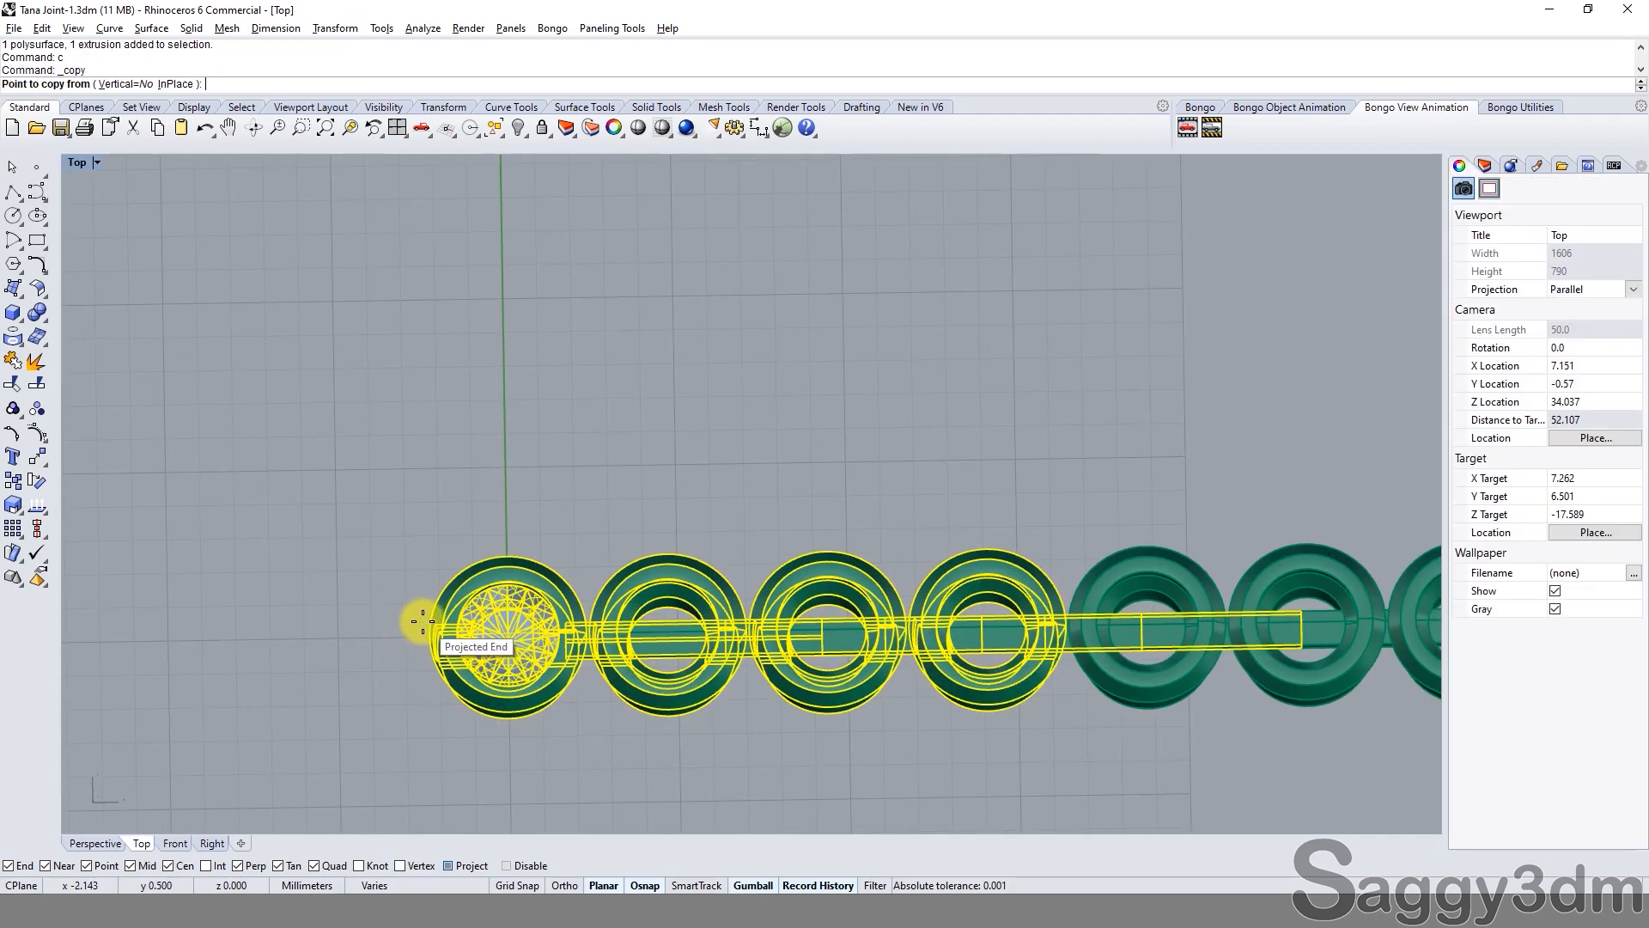
pyautogui.click(421, 631)
pyautogui.scroll(-3, 378, 623)
pyautogui.scroll(2, 954, 615)
pyautogui.scroll(6, 911, 653)
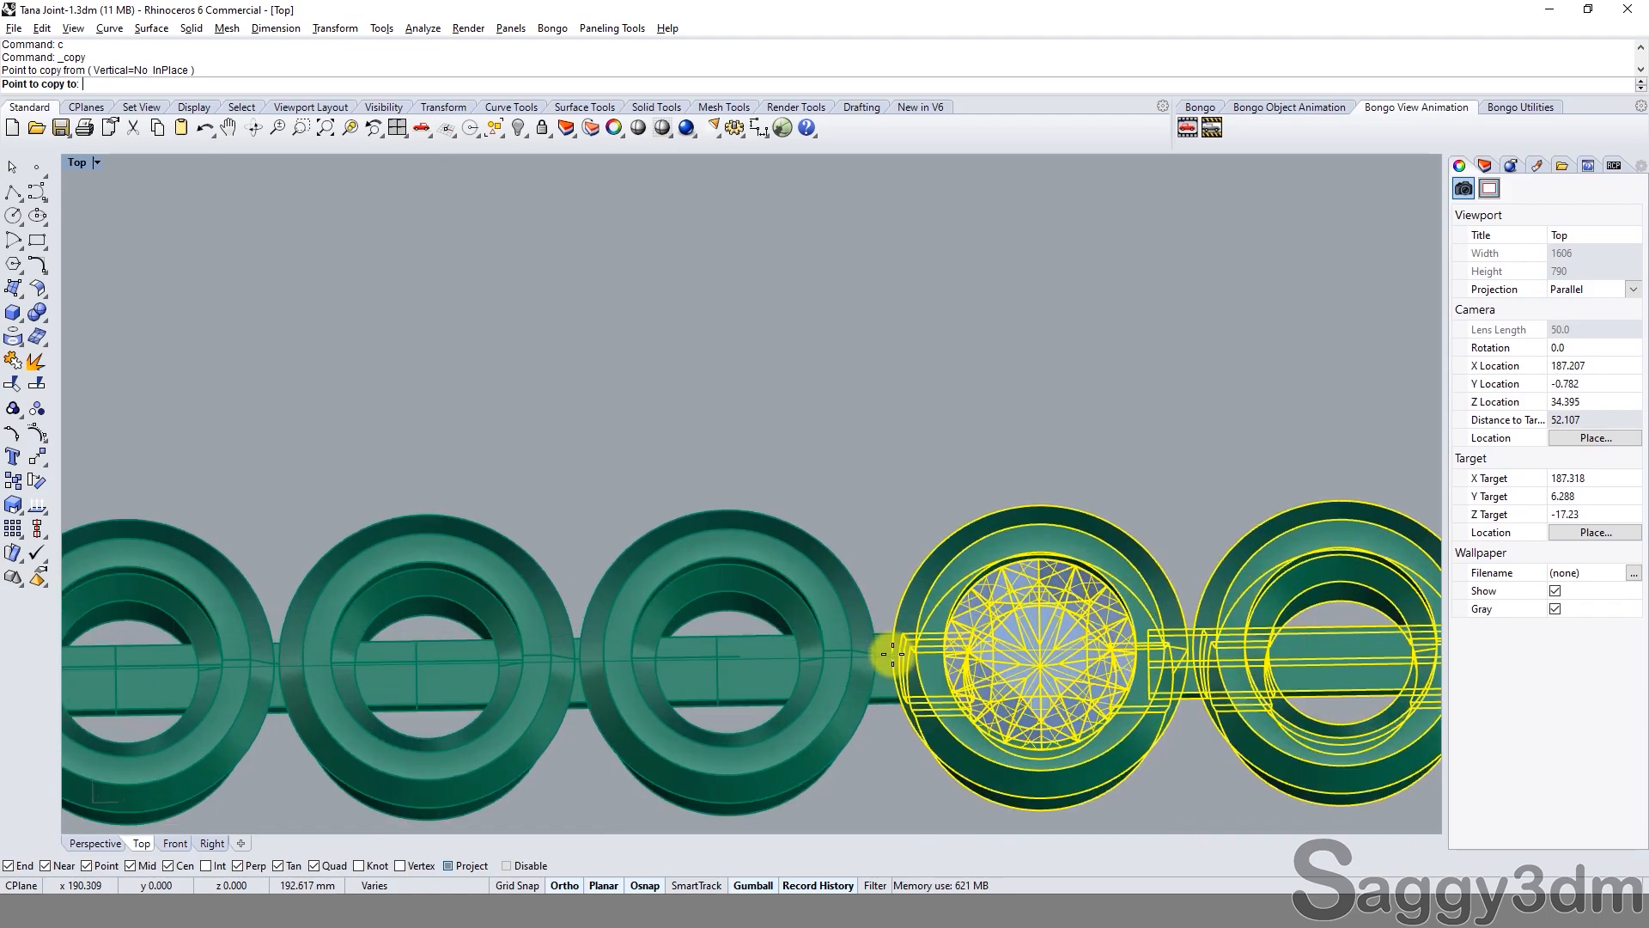
pyautogui.click(878, 654)
pyautogui.scroll(-5, 945, 497)
pyautogui.press('Return')
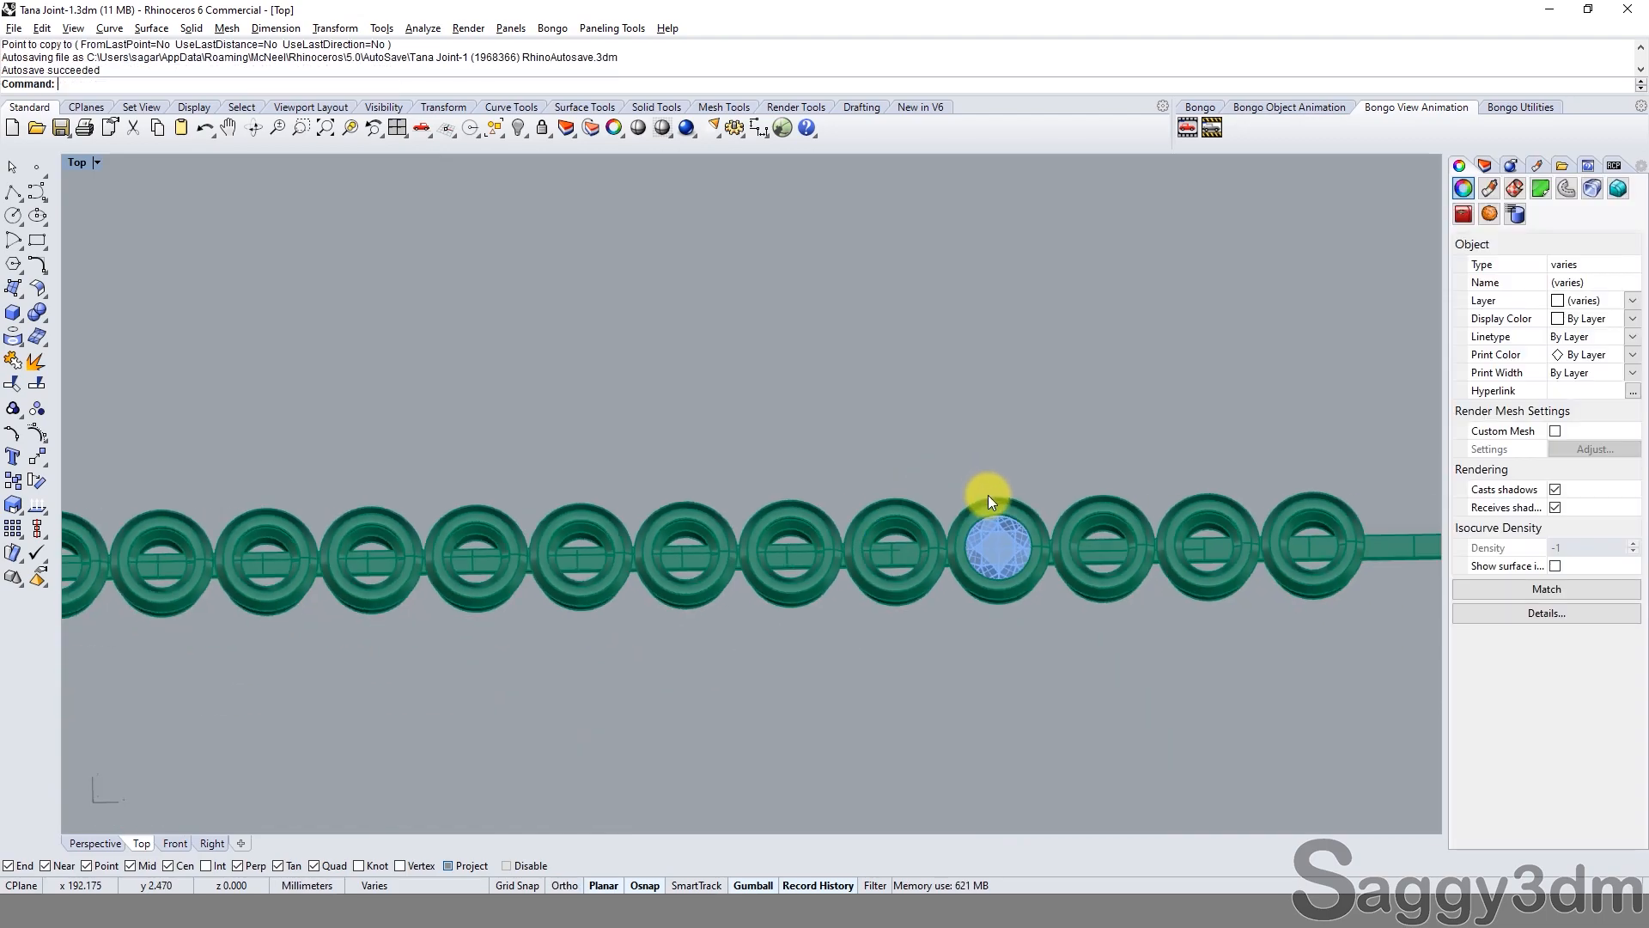
# Group the original chain without its last ring and hide that group.
pyautogui.scroll(-3, 988, 495)
pyautogui.moveTo(183, 442); pyautogui.dragTo(1027, 627)
pyautogui.keyDown('ctrl'); pyautogui.click(1019, 496); pyautogui.keyUp('ctrl')
pyautogui.scroll(6, 1016, 476)
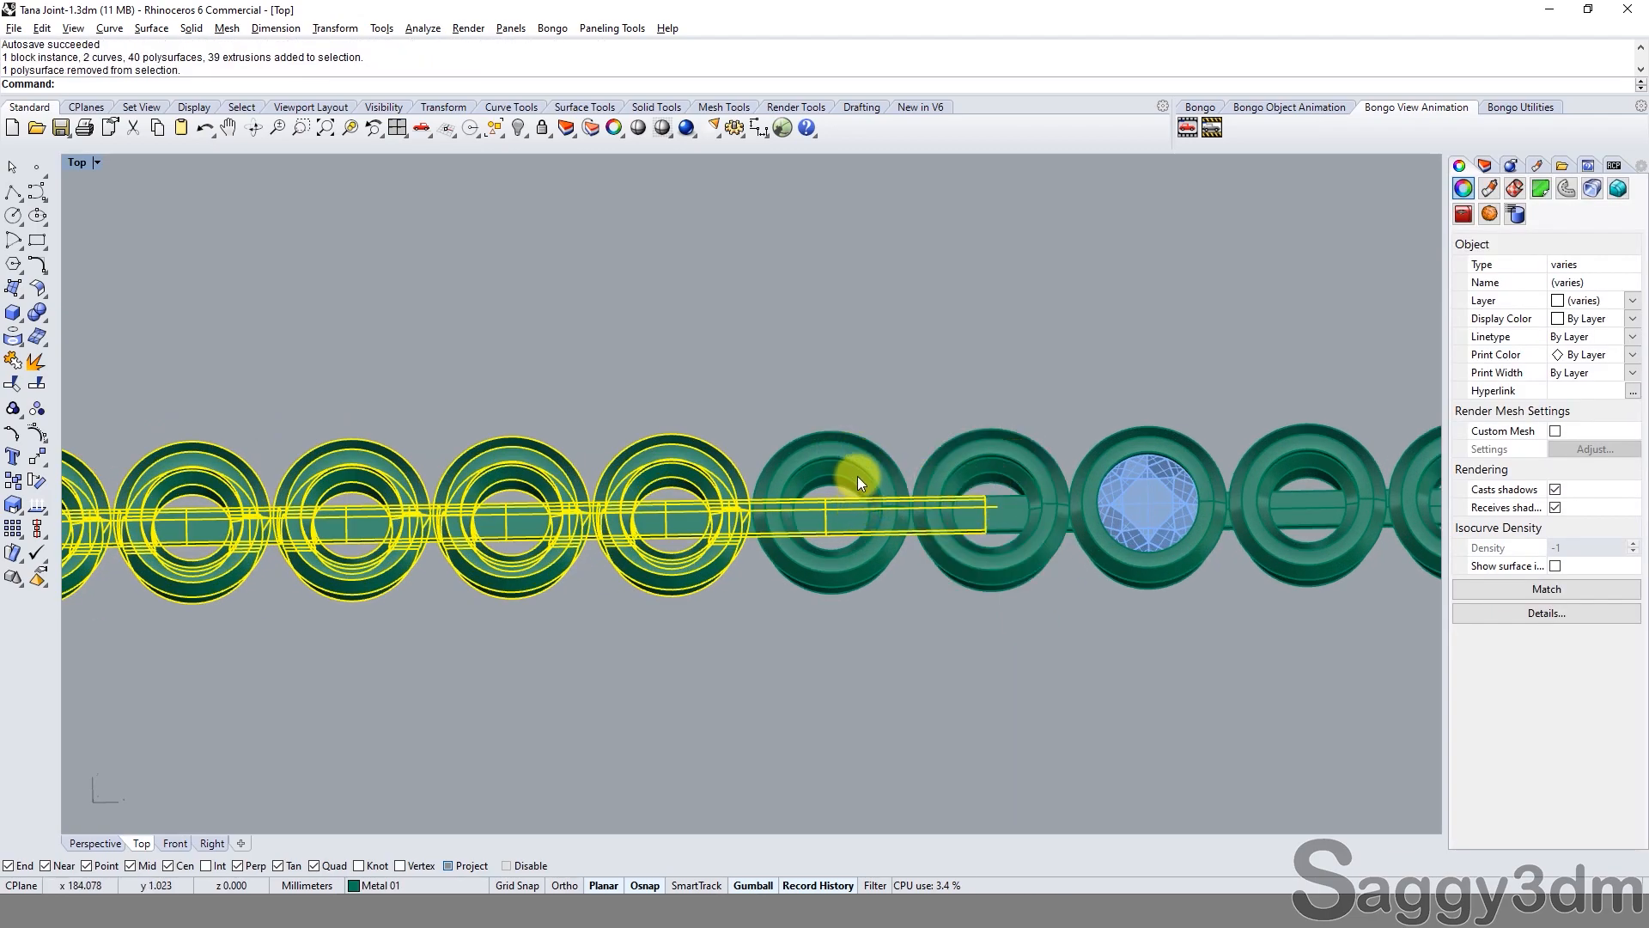
pyautogui.keyDown('shift'); pyautogui.click(847, 455); pyautogui.keyUp('shift')
pyautogui.hotkey('ctrl', 'g')
pyautogui.write('h')
pyautogui.press('Return')
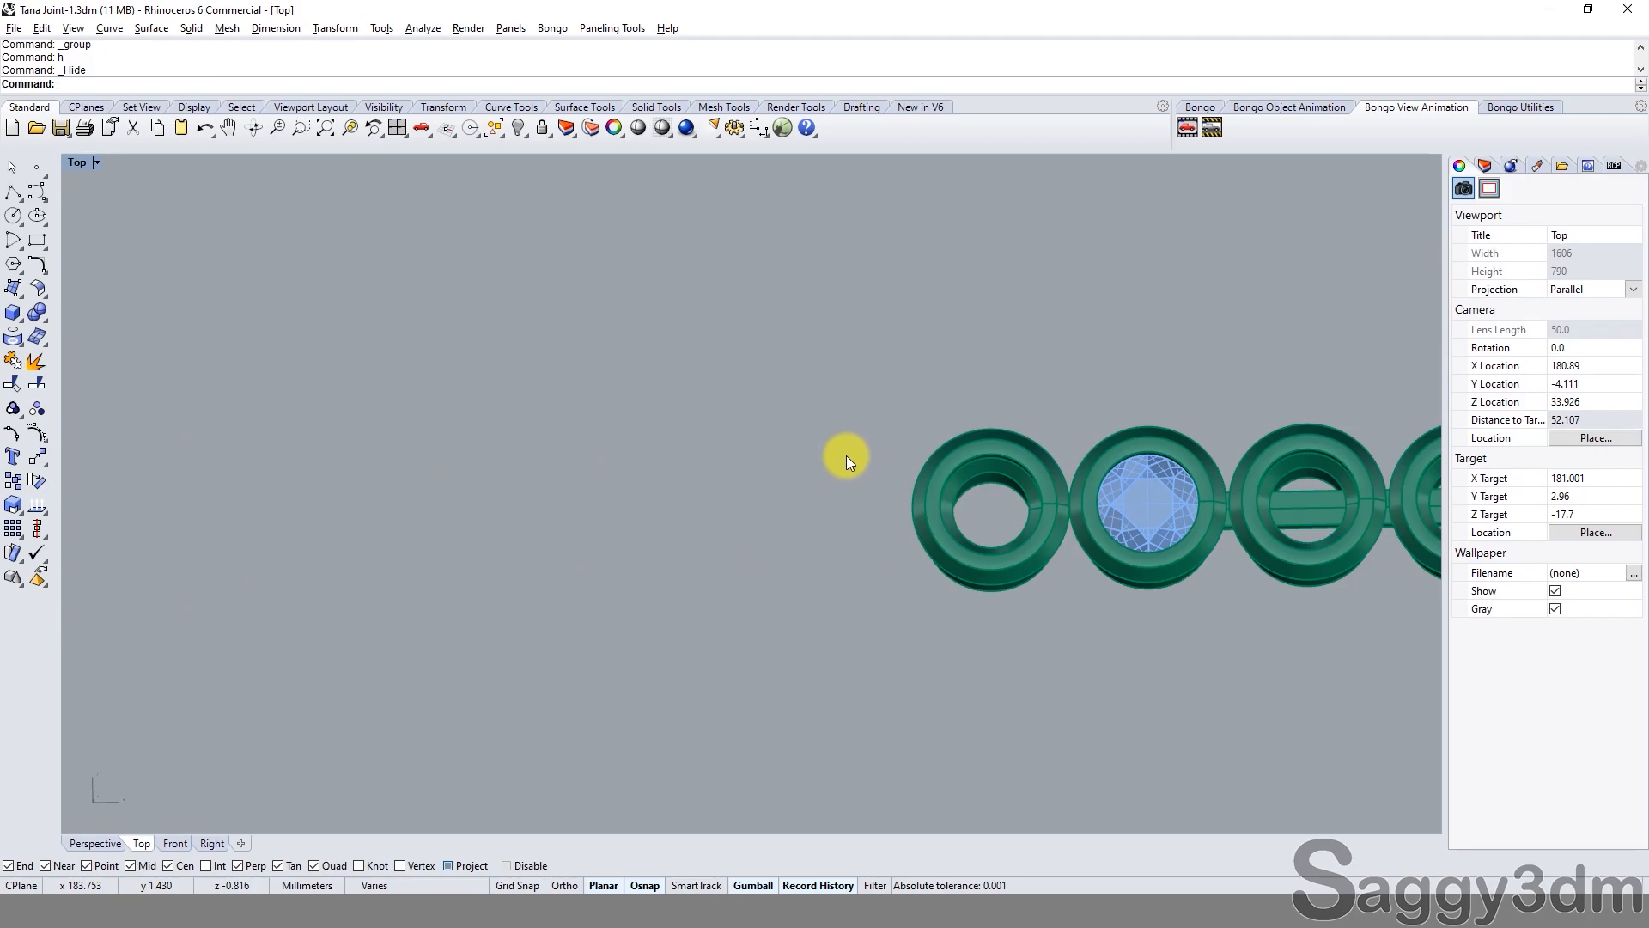
# Restore the standard four views and maximize the Top view on the last ring and the copied links.
pyautogui.scroll(-3, 847, 455)
pyautogui.scroll(5, 808, 524)
pyautogui.click(729, 446)
pyautogui.moveTo(1254, 280); pyautogui.dragTo(775, 608)
pyautogui.moveTo(933, 364); pyautogui.dragTo(796, 468, button='right')
pyautogui.click(706, 381)
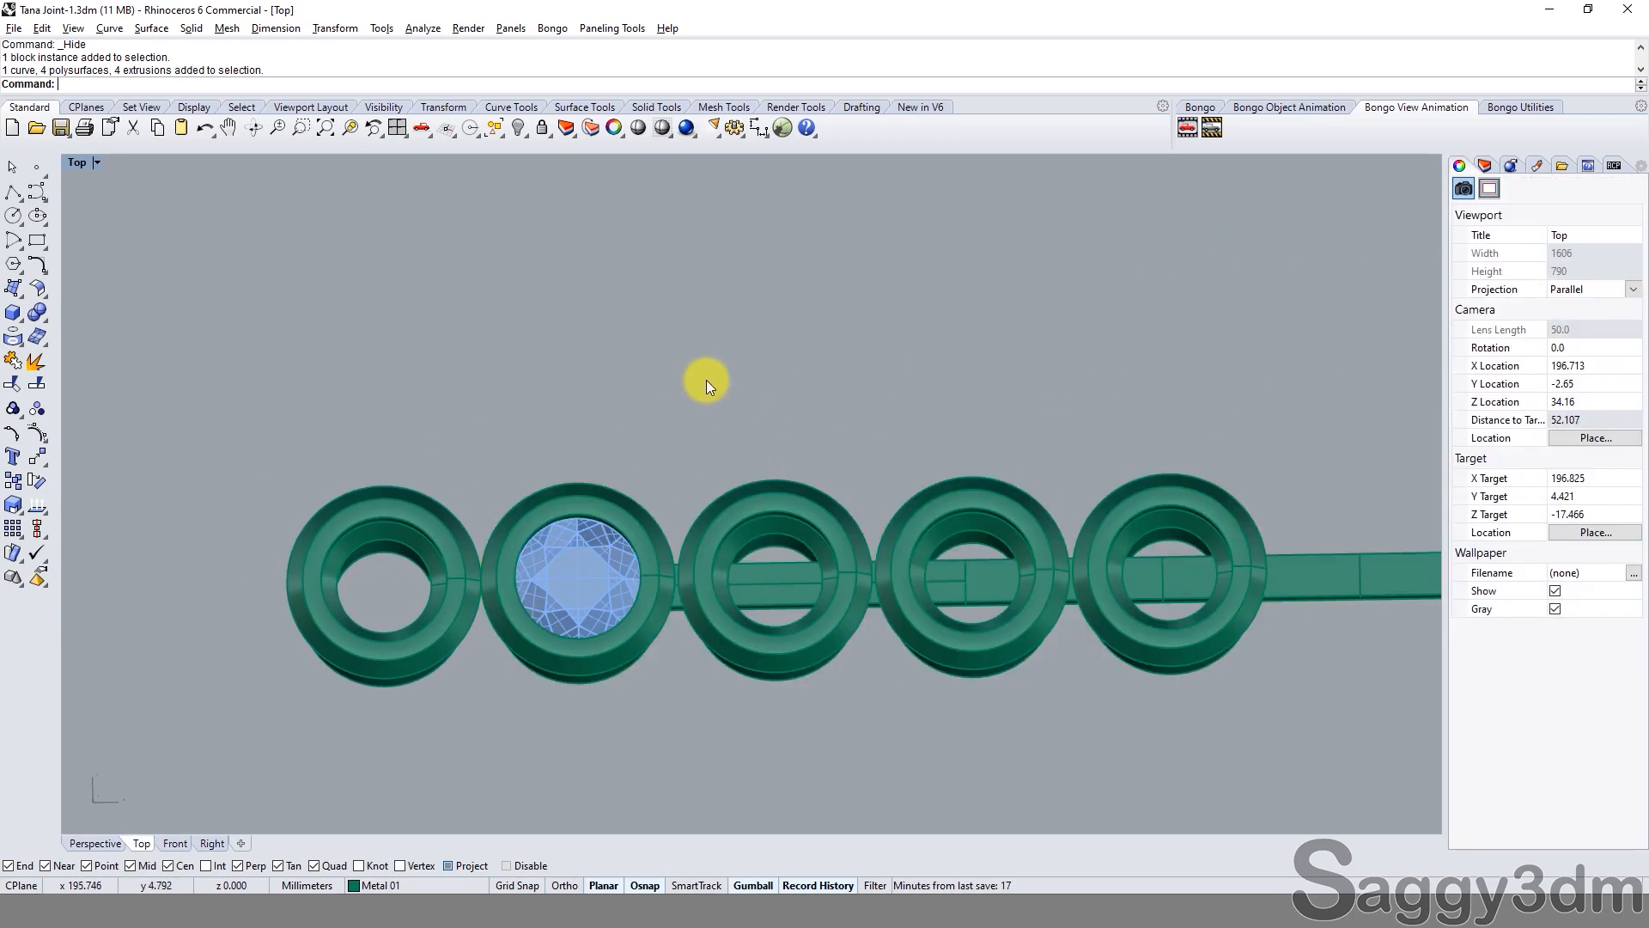
pyautogui.rightClick(371, 131)
pyautogui.doubleClick(76, 161)
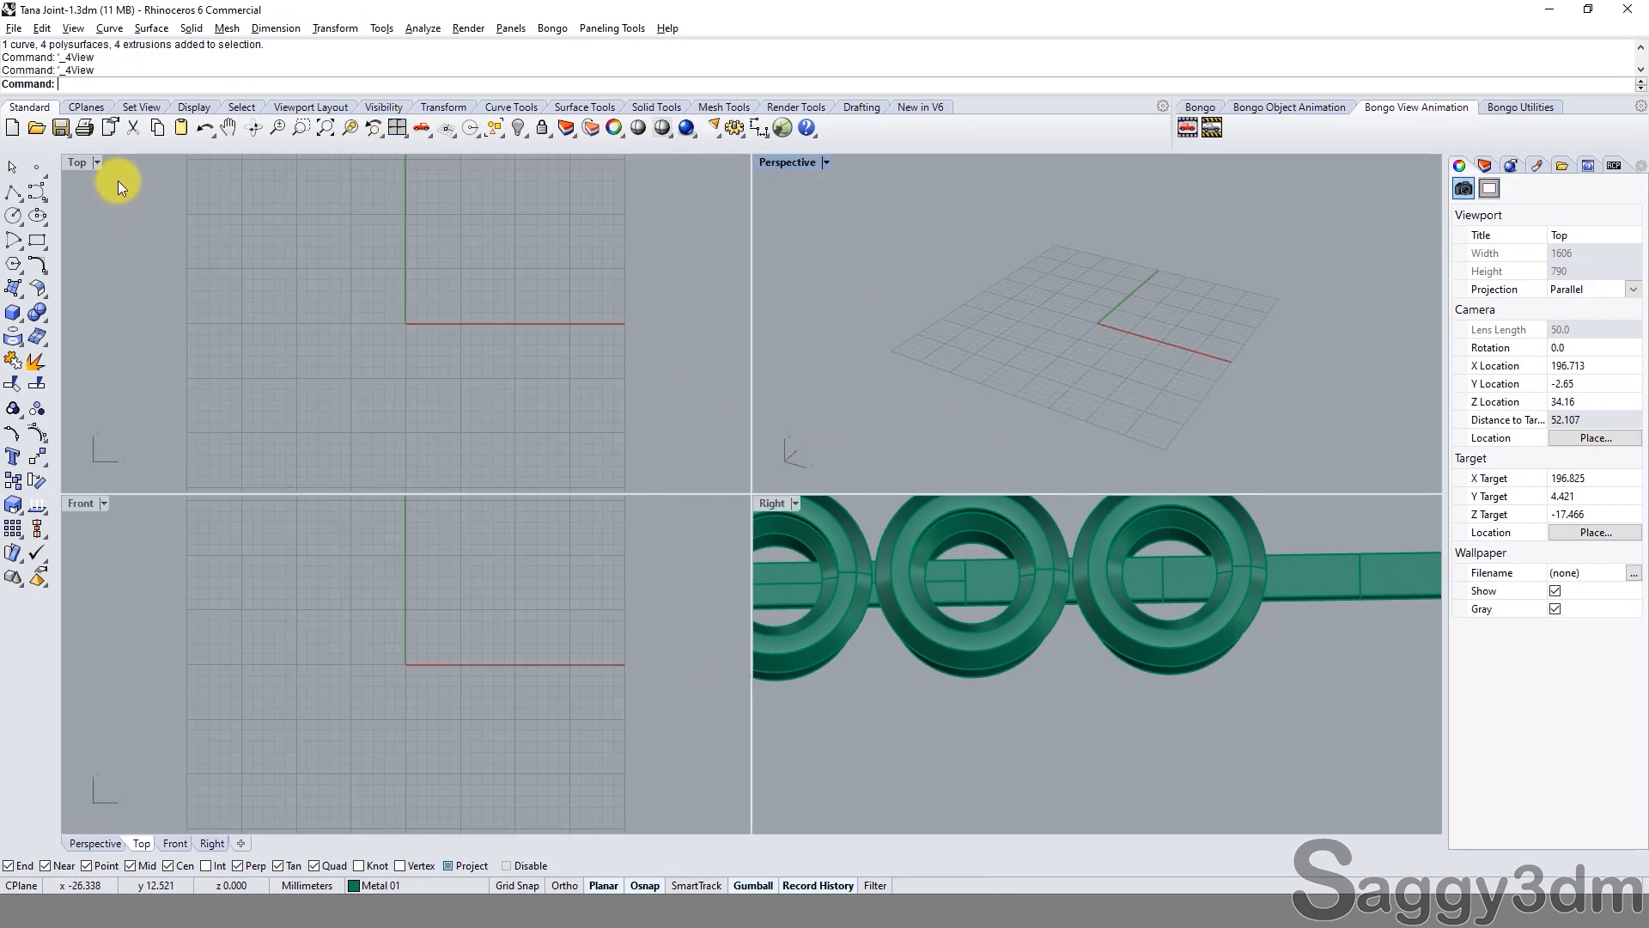
pyautogui.doubleClick(80, 160)
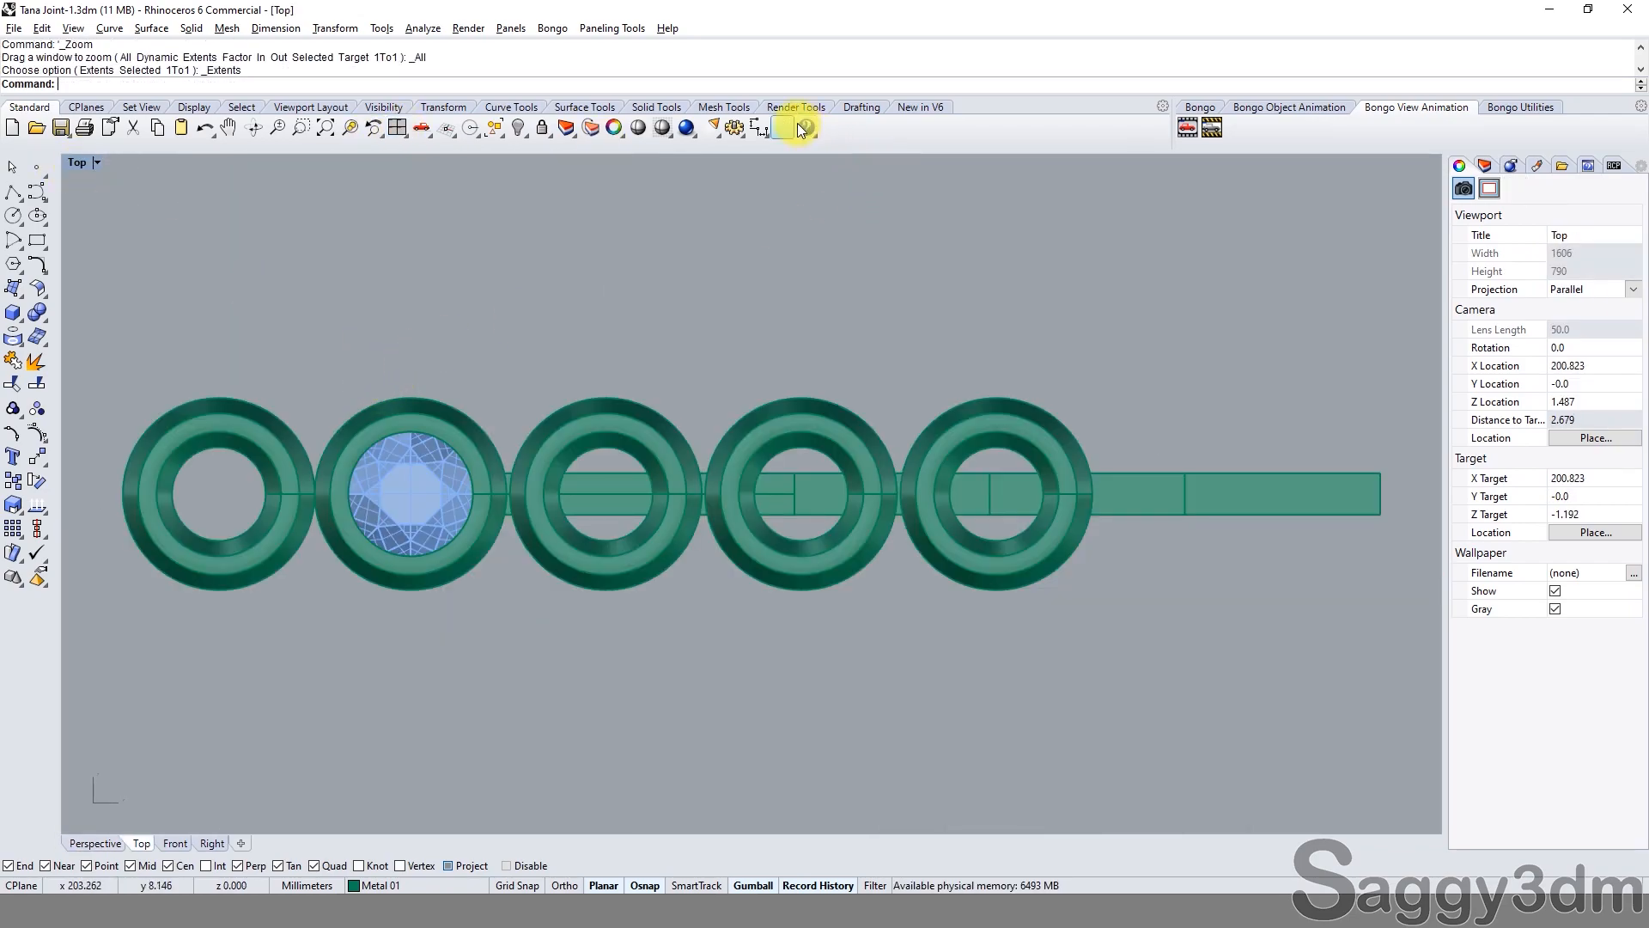
pyautogui.click(749, 129)
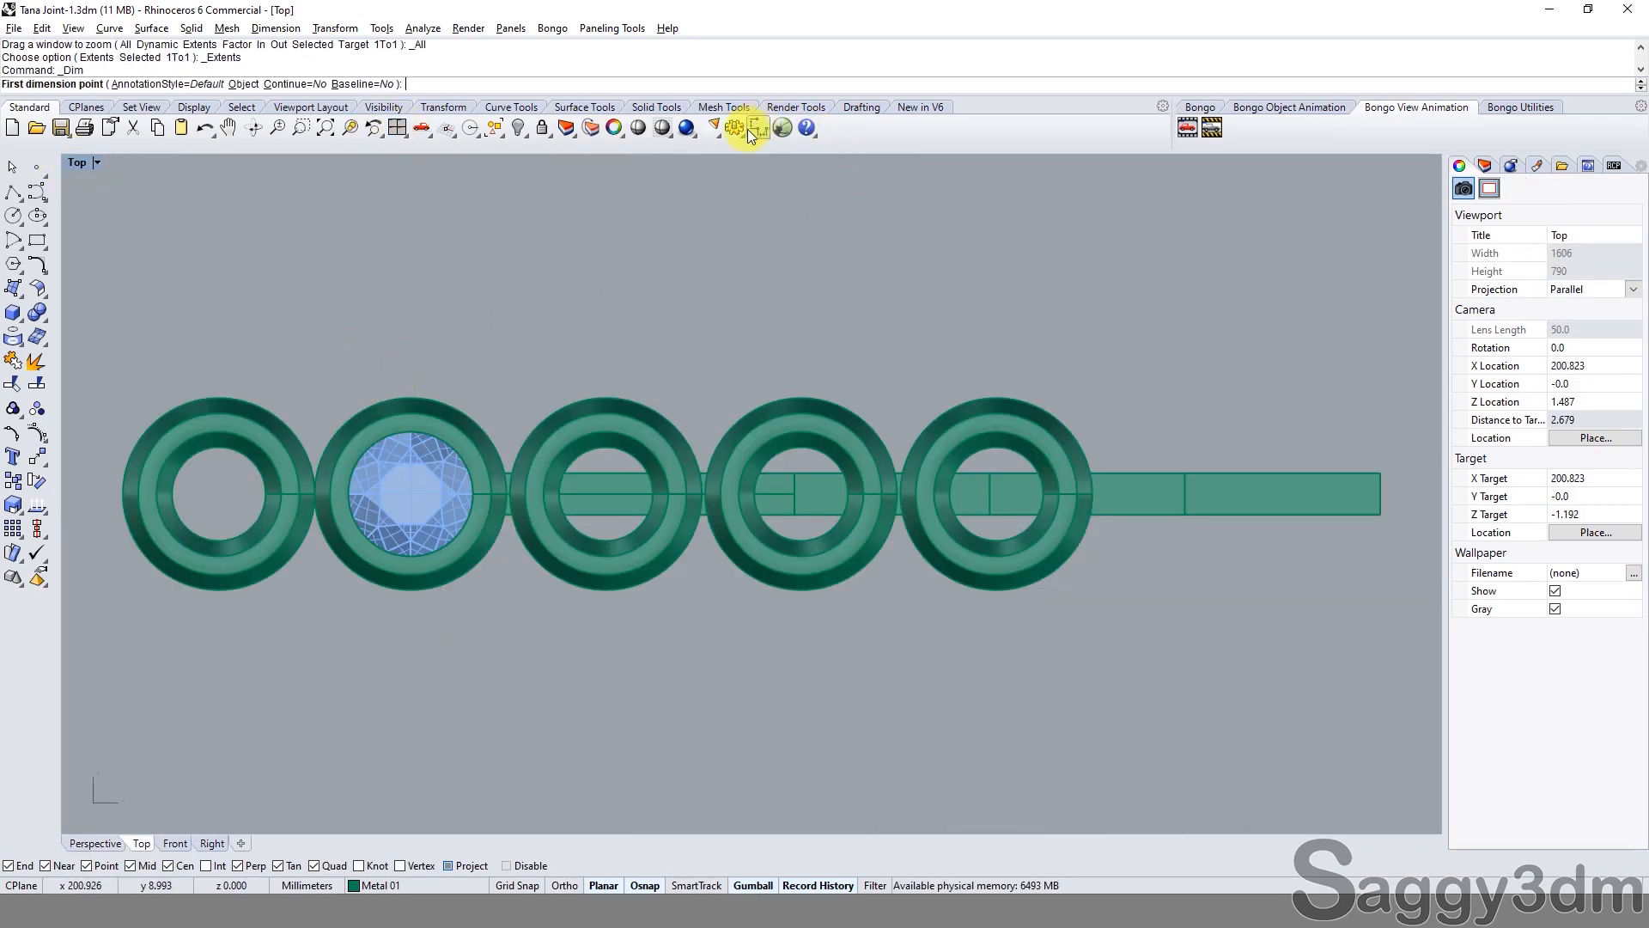
pyautogui.click(314, 491)
pyautogui.press('Escape')
# Draw a polyline running 10 mm along the centre line from the gem ring's outer edge with a perpendicular leg, and delete it.
pyautogui.click(12, 191)
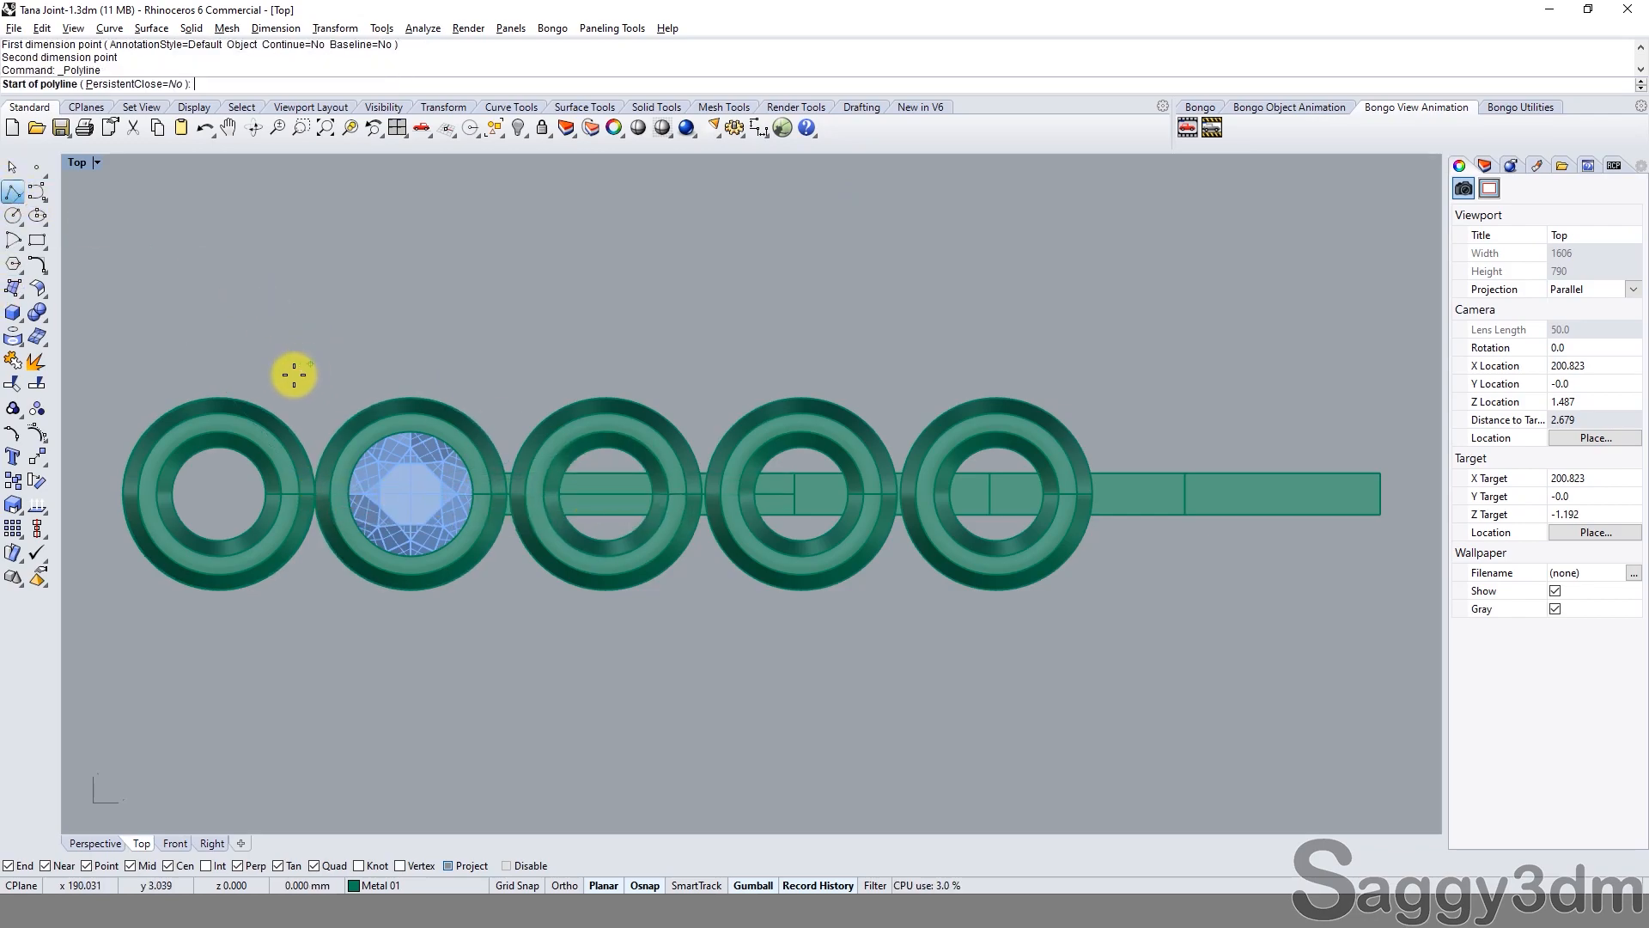
pyautogui.click(329, 491)
pyautogui.write('10')
pyautogui.press('Return')
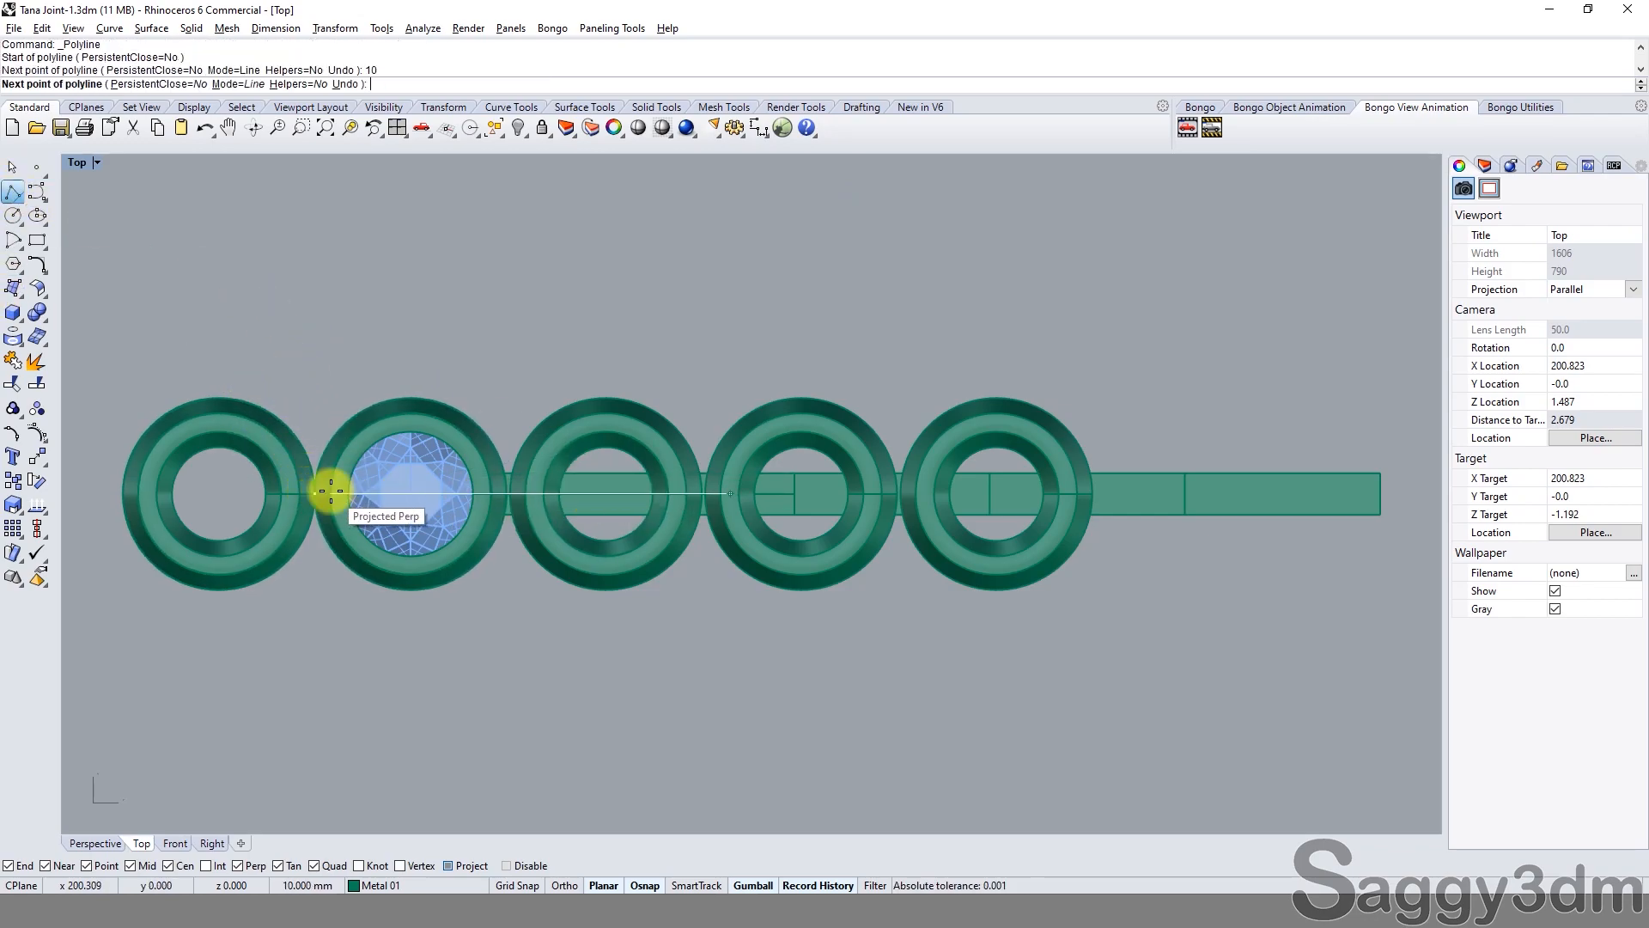
pyautogui.press('F8')
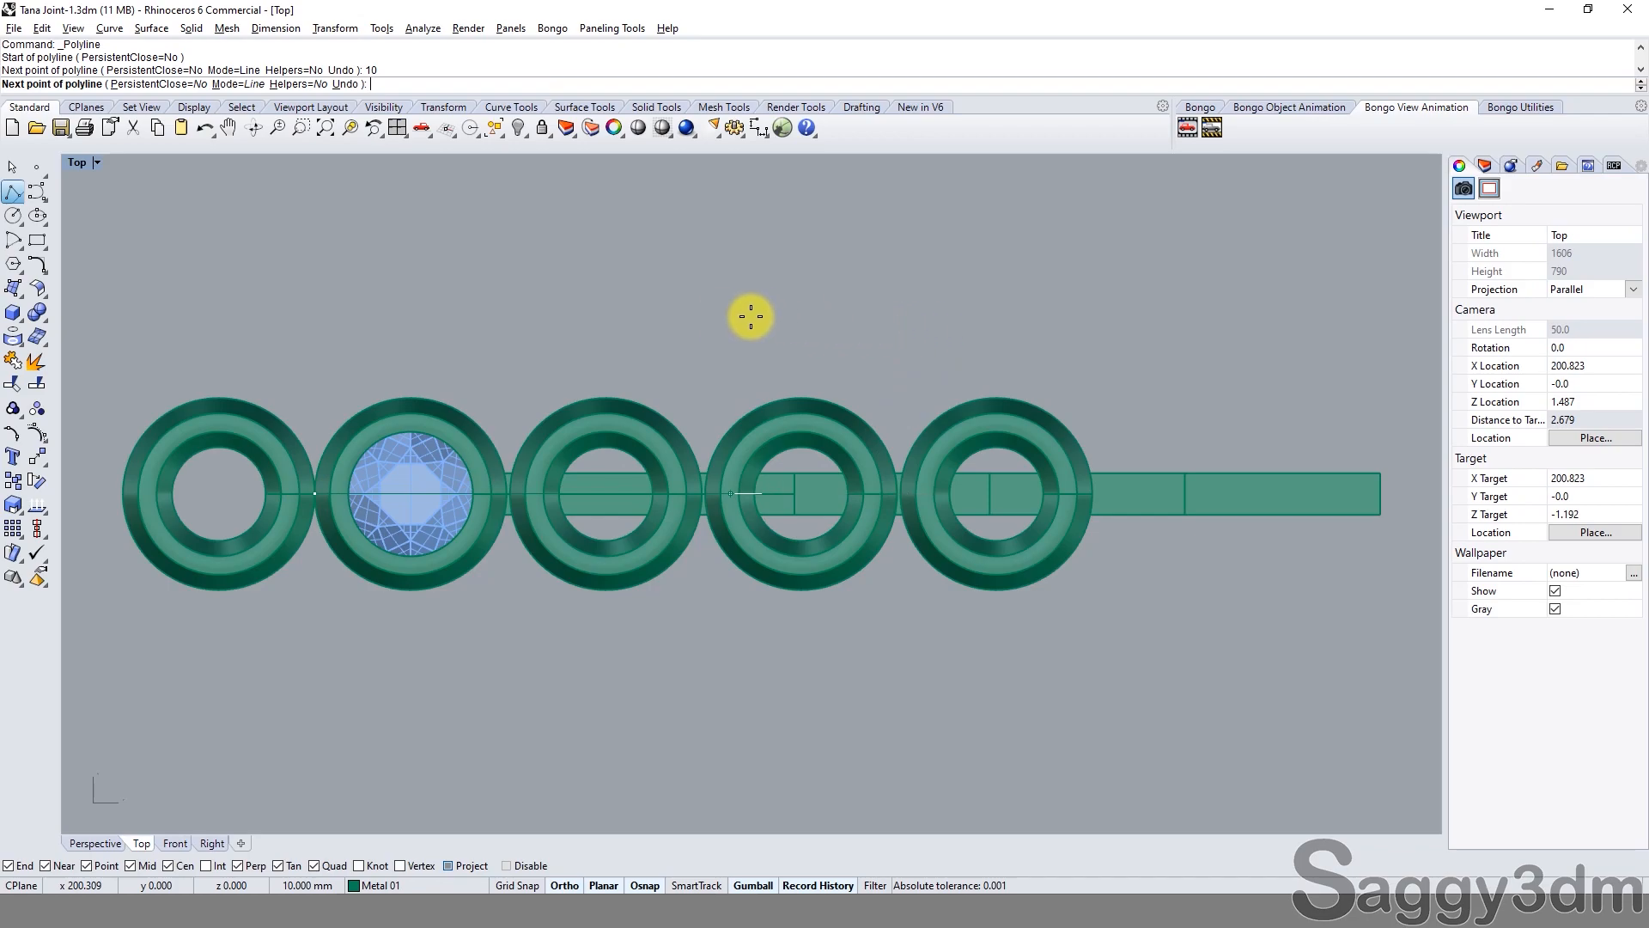
pyautogui.click(771, 271)
pyautogui.click(783, 258)
pyautogui.press('Return')
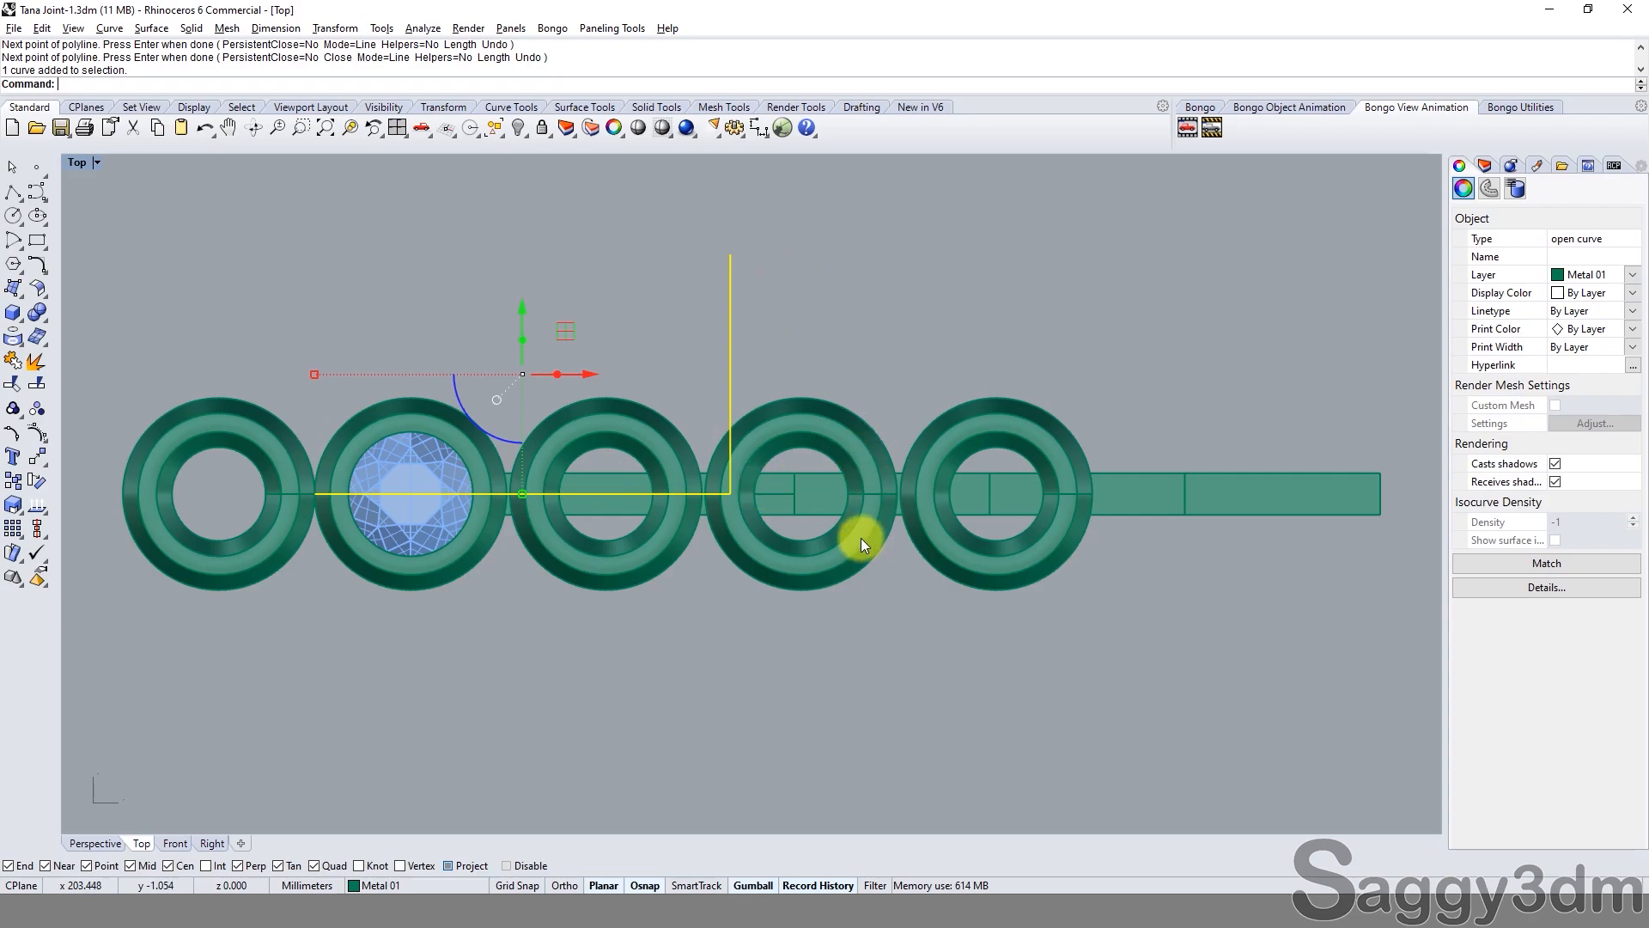
pyautogui.press('Delete')
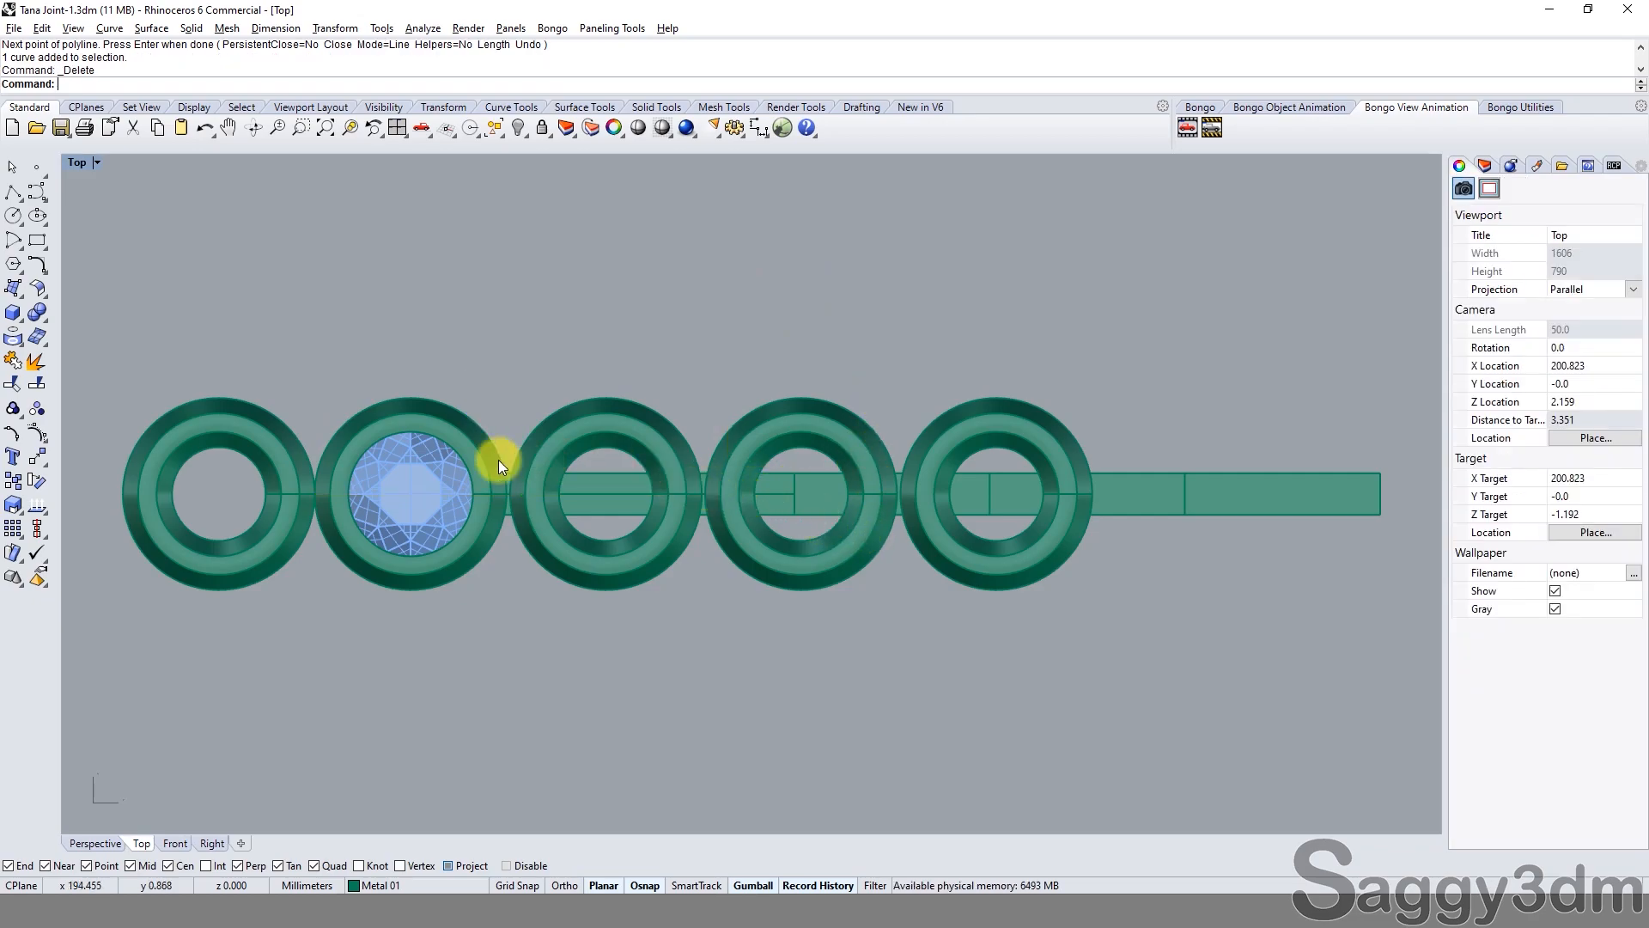
# Draw a three-point rectangle as wide as the rings, about 11.74 mm long, from the gem ring's centre to the third copied ring's outer edge.
pyautogui.click(45, 248)
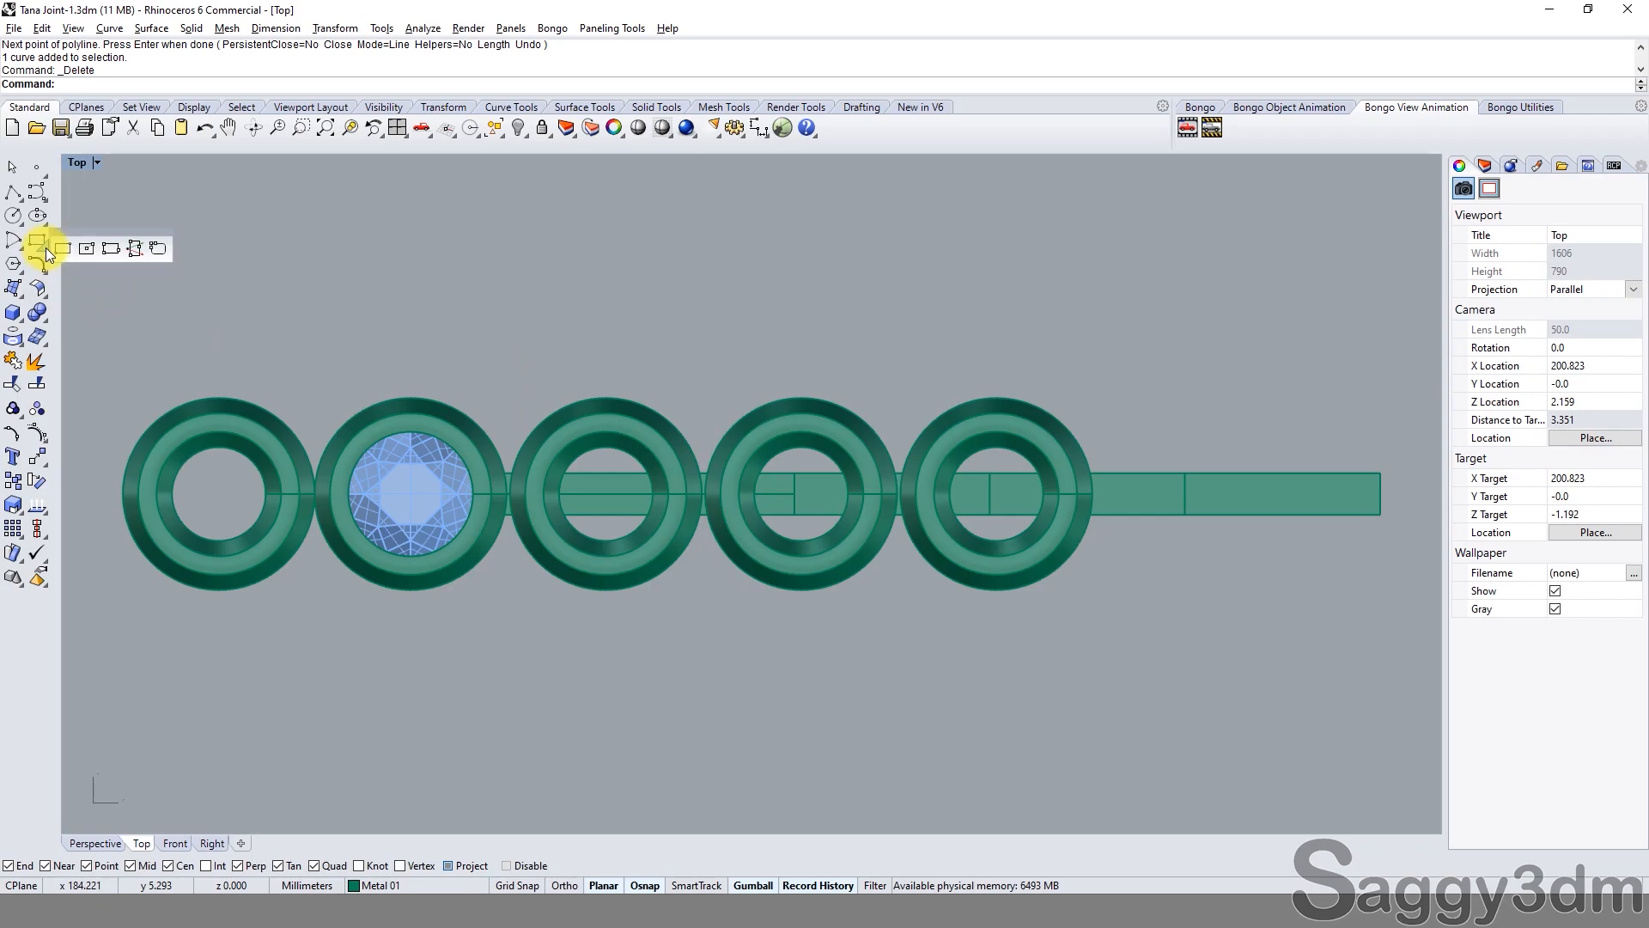
pyautogui.click(101, 246)
pyautogui.click(410, 570)
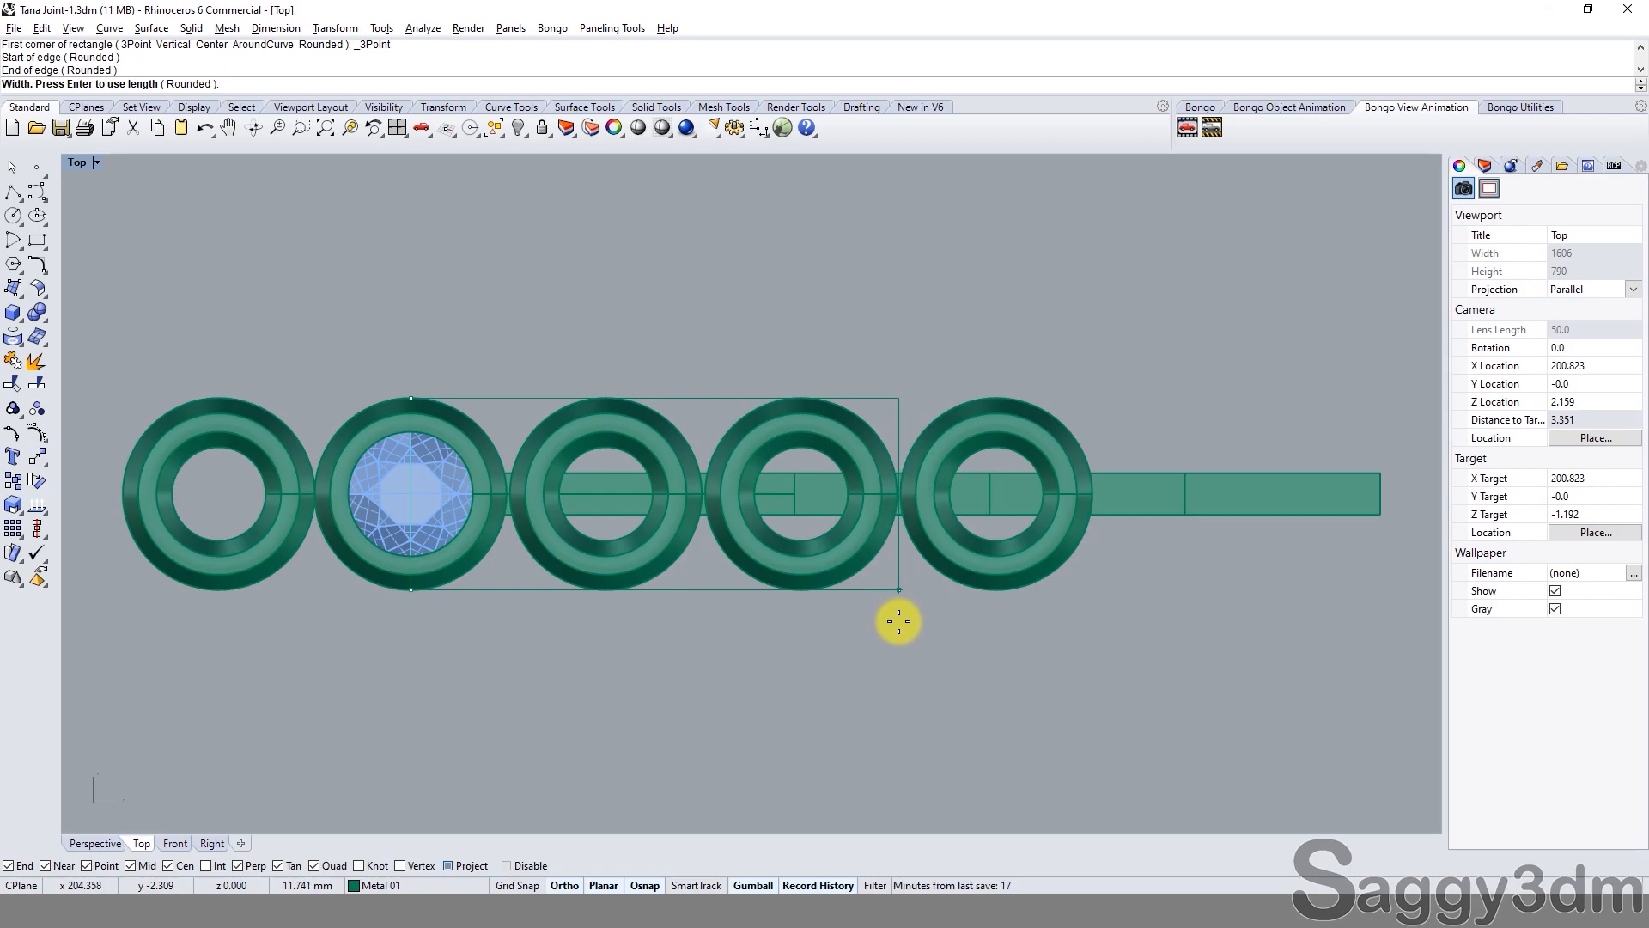
pyautogui.click(896, 593)
pyautogui.moveTo(893, 591); pyautogui.dragTo(968, 614, button='right')
# Stretch the rectangle in one direction so it reaches the gem ring's outer edge and spans three full rings.
pyautogui.write('s1')
pyautogui.press('Return')
pyautogui.press('Return')
pyautogui.click(497, 650)
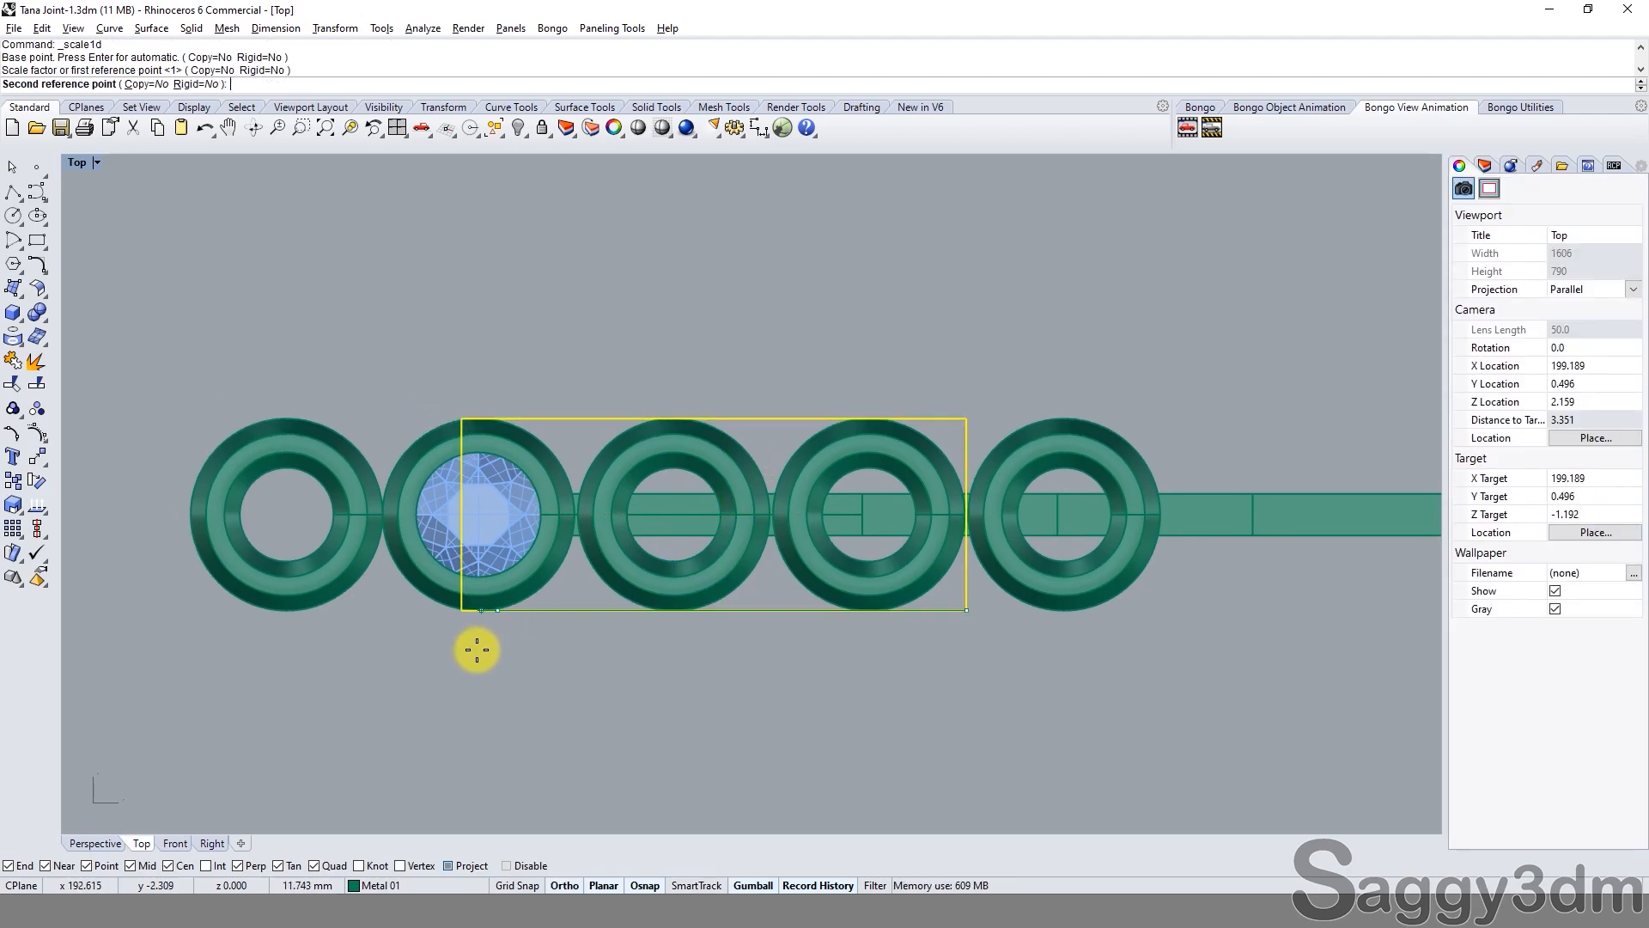
pyautogui.click(404, 653)
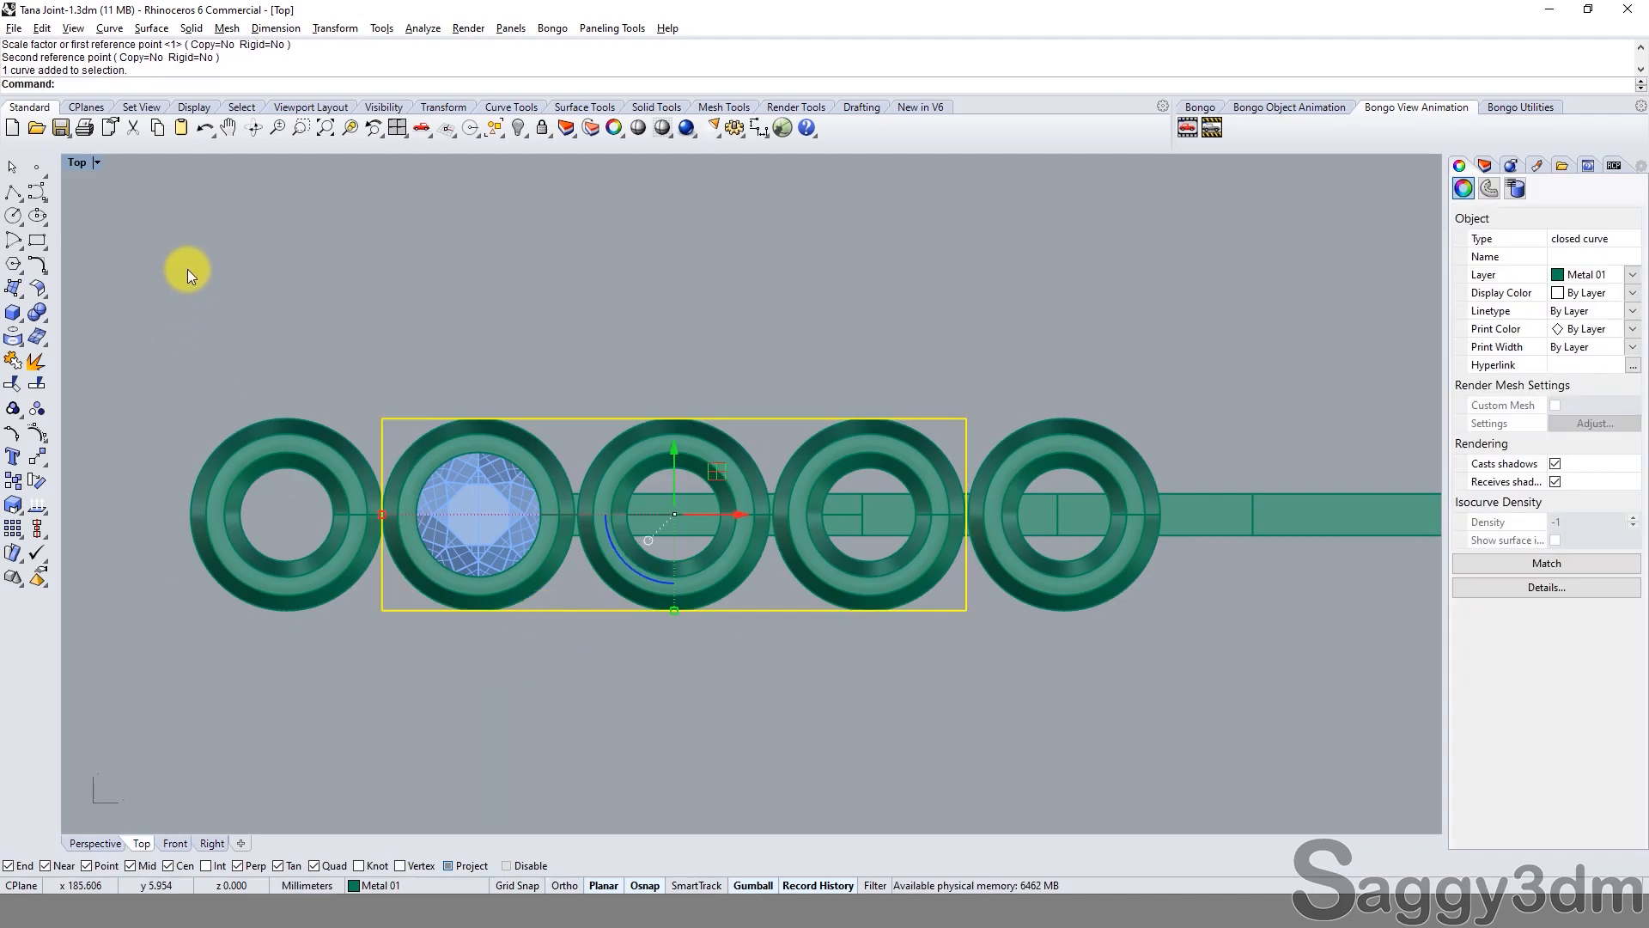
# Extrude the rectangle downward on one side only as a solid, about 3.21 mm to the base of the rings.
pyautogui.doubleClick(77, 164)
pyautogui.scroll(2, 469, 641)
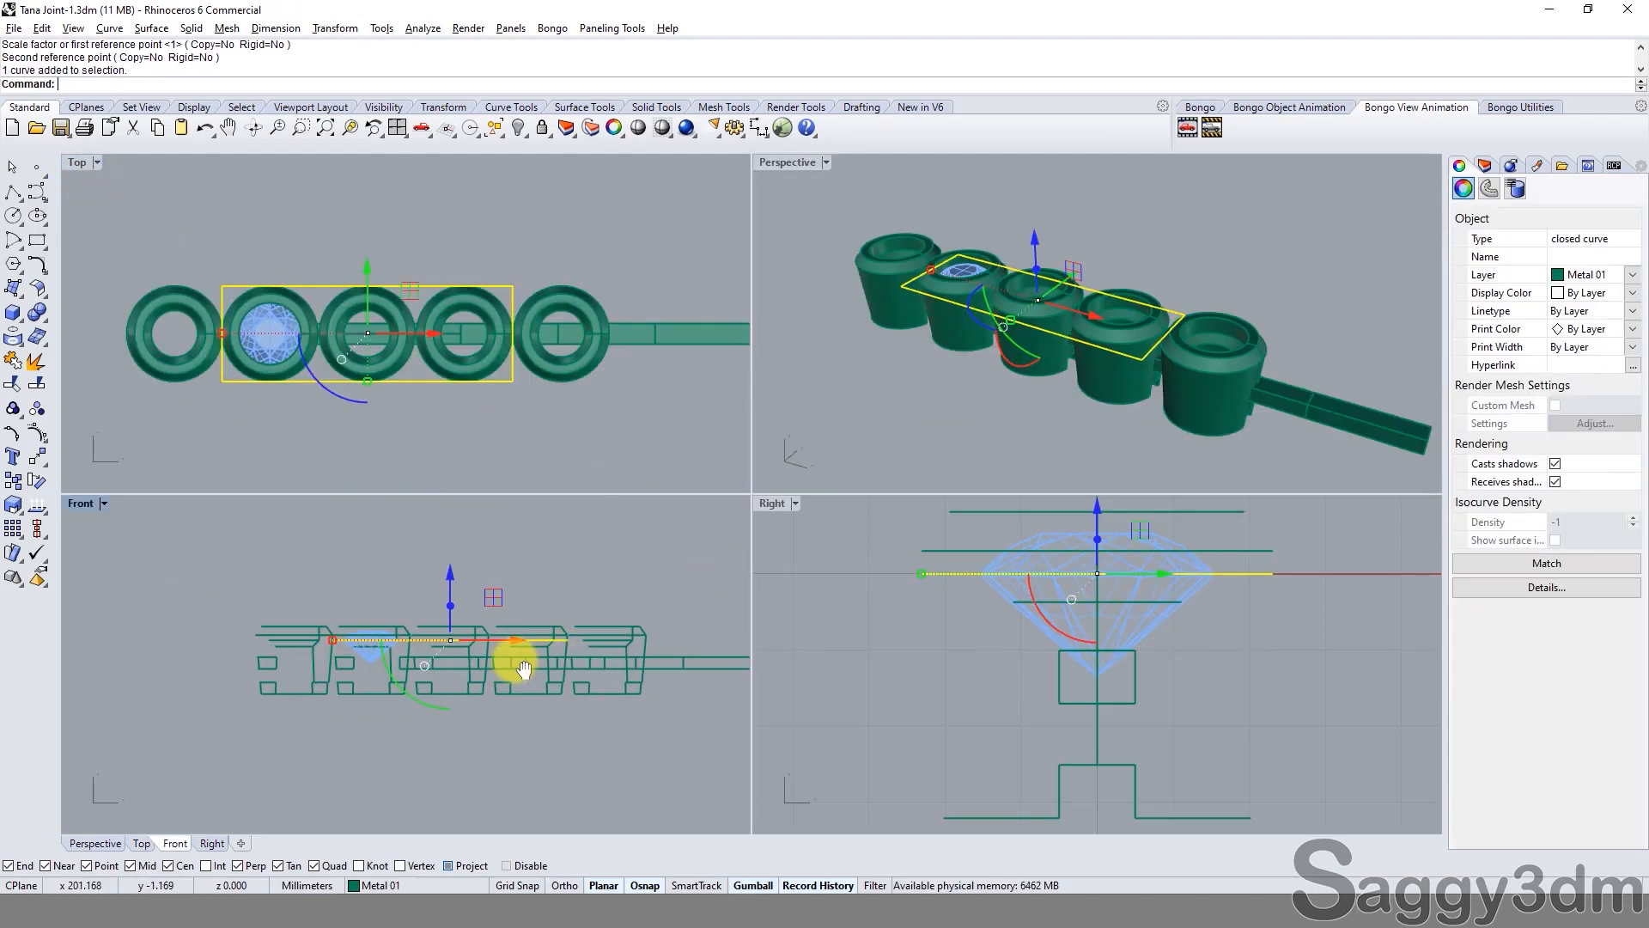
pyautogui.write('ee')
pyautogui.press('Return')
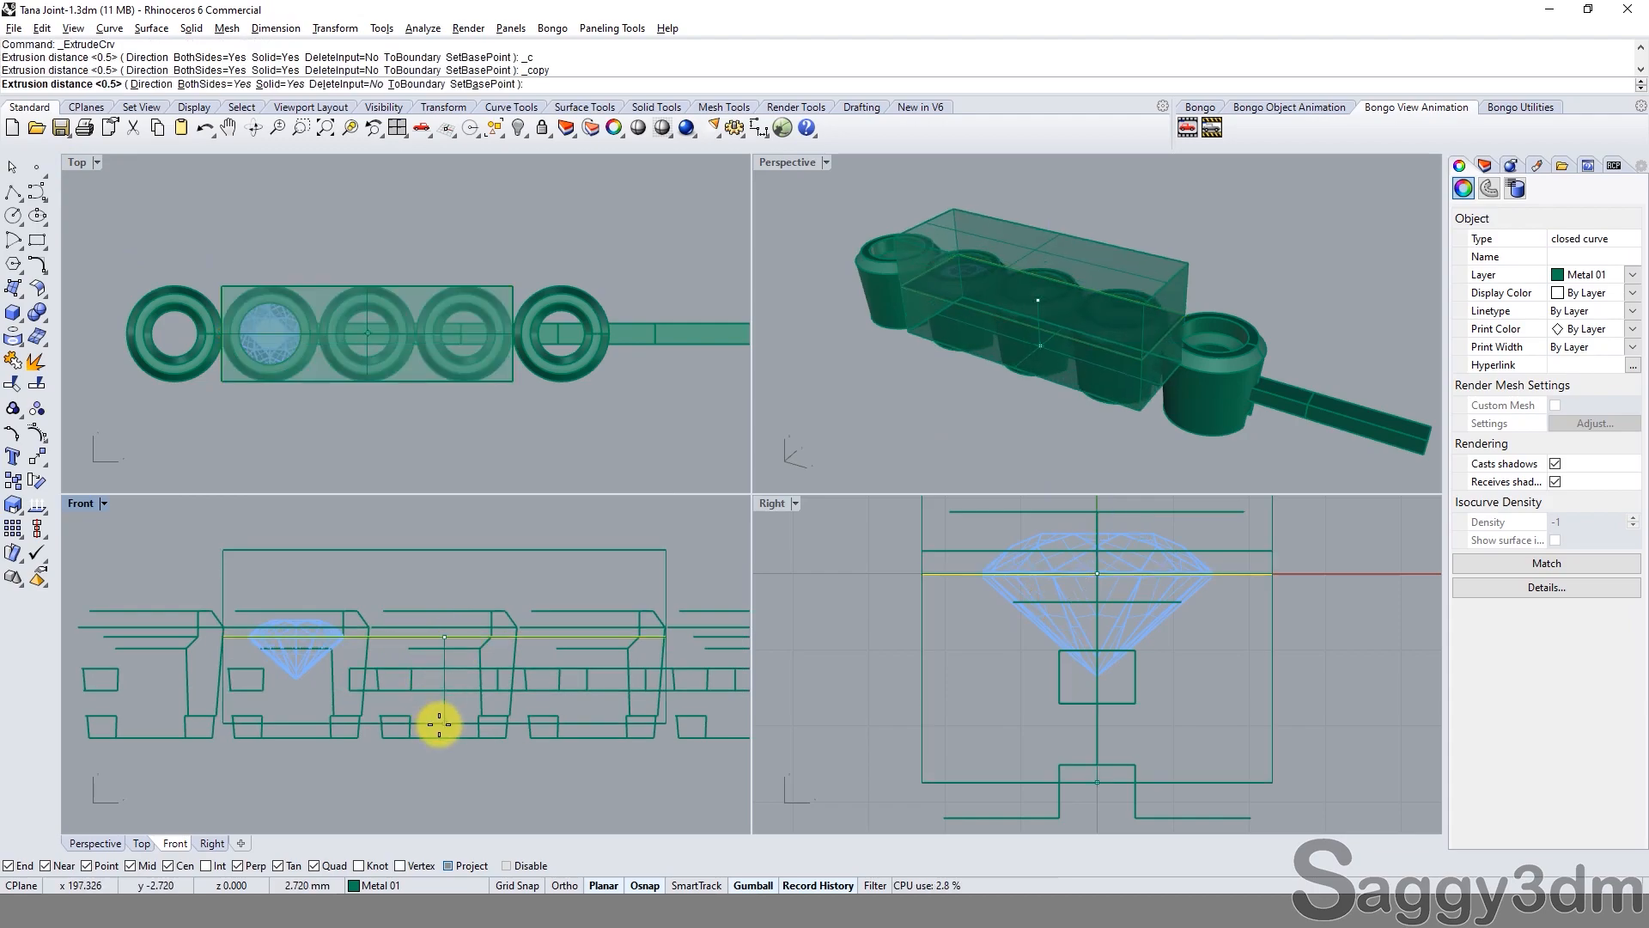
pyautogui.press('Return')
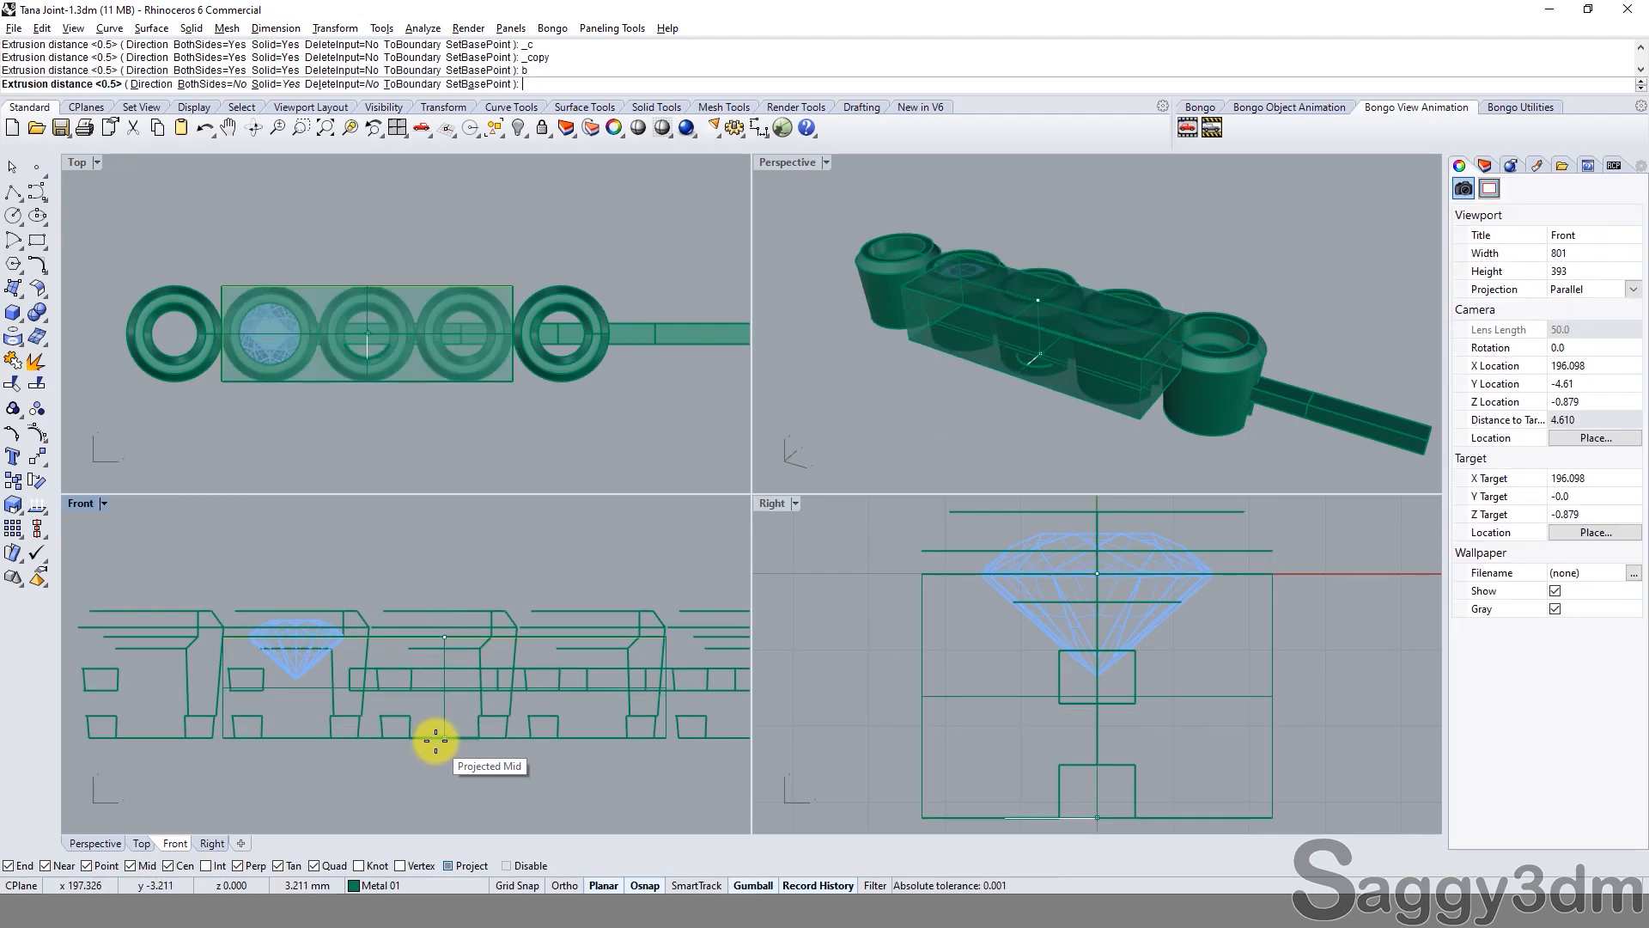
pyautogui.click(444, 737)
pyautogui.click(400, 739)
pyautogui.click(458, 784)
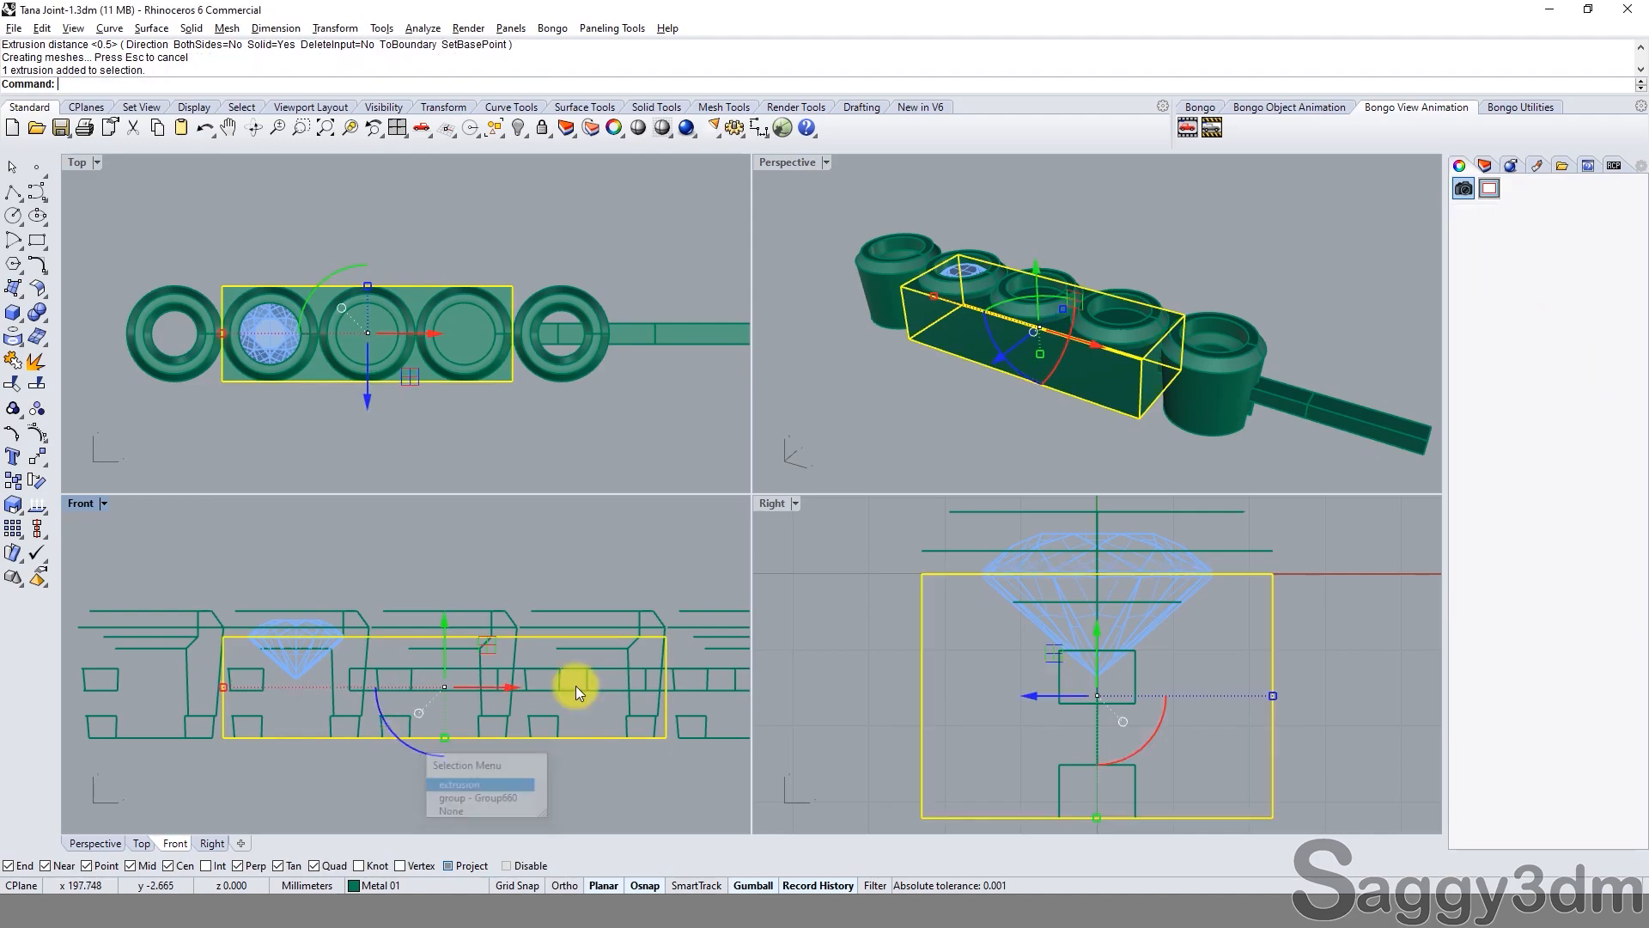
# Hide the gem and the three links inside the box, and delete the end link beyond it with its bar.
pyautogui.click(1151, 333)
pyautogui.scroll(4, 1149, 285)
pyautogui.keyDown('shift'); pyautogui.click(364, 621); pyautogui.keyUp('shift')
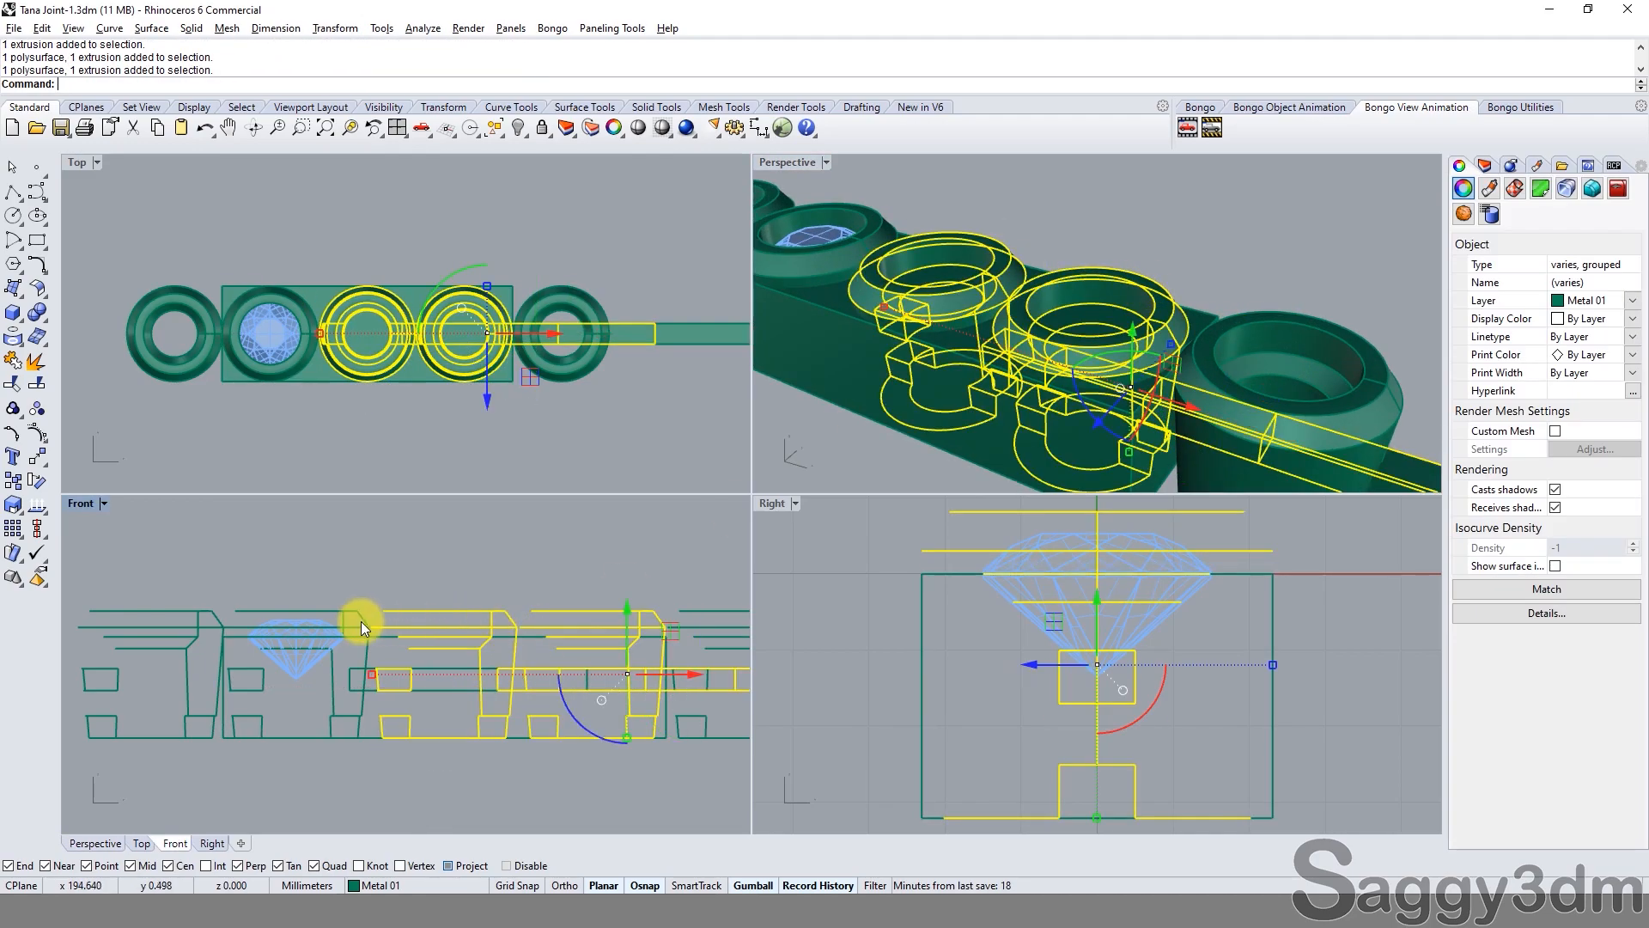
pyautogui.keyDown('shift'); pyautogui.click(327, 630); pyautogui.keyUp('shift')
pyautogui.keyDown('shift'); pyautogui.click(312, 655); pyautogui.keyUp('shift')
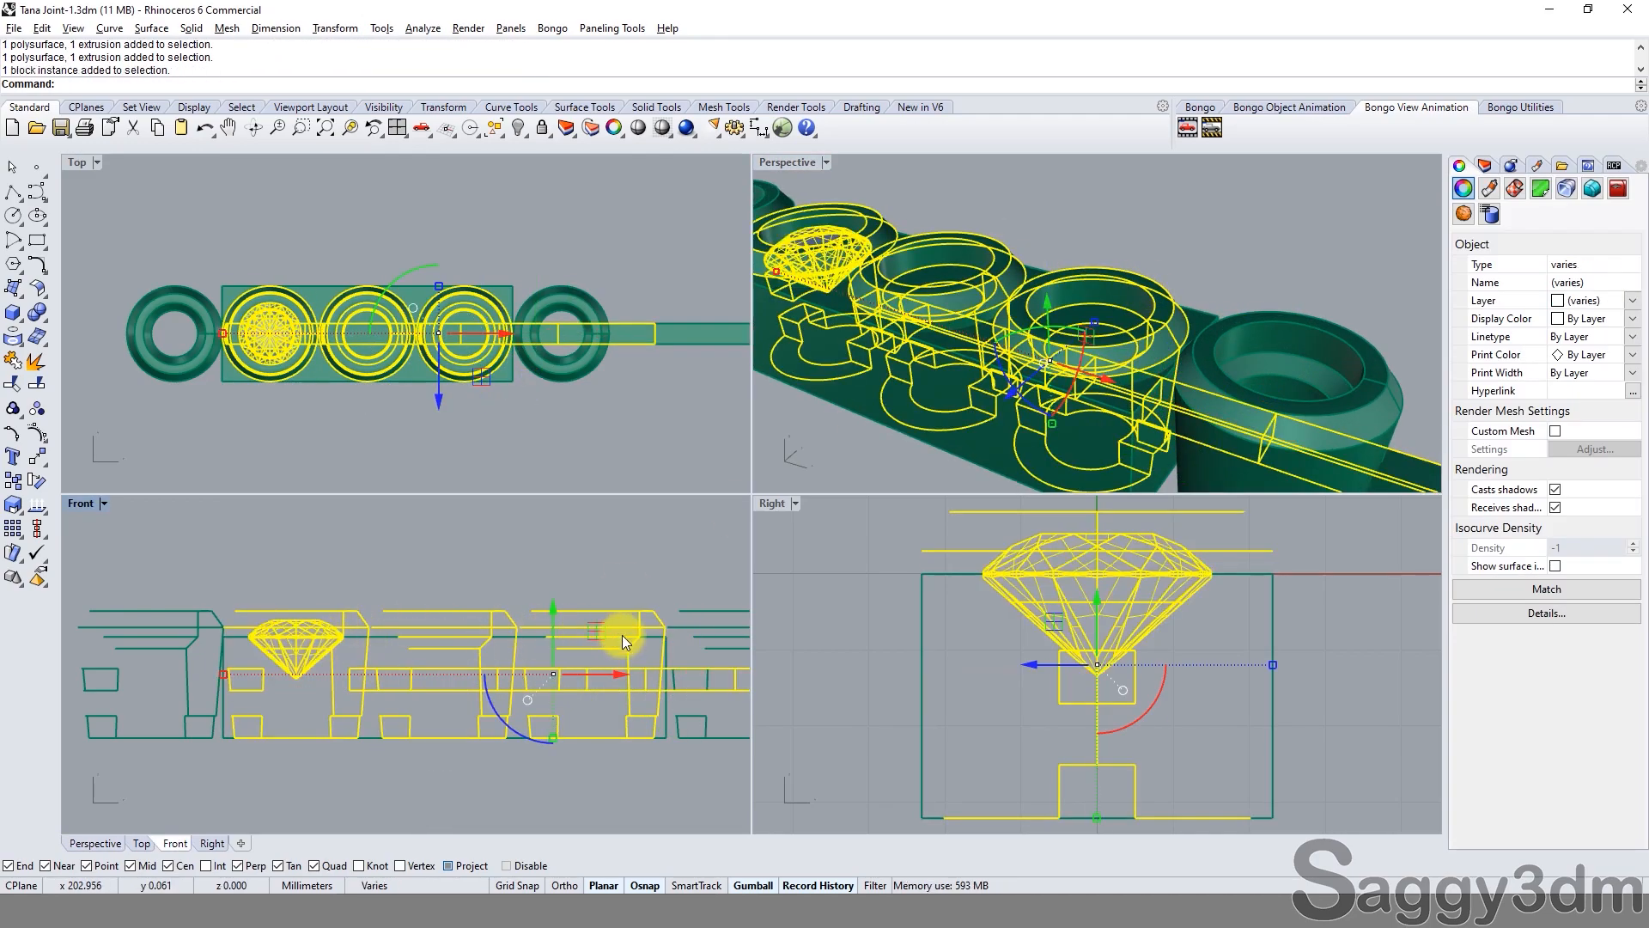
pyautogui.hotkey('ctrl', 'h')
pyautogui.click(590, 306)
pyautogui.press('Delete')
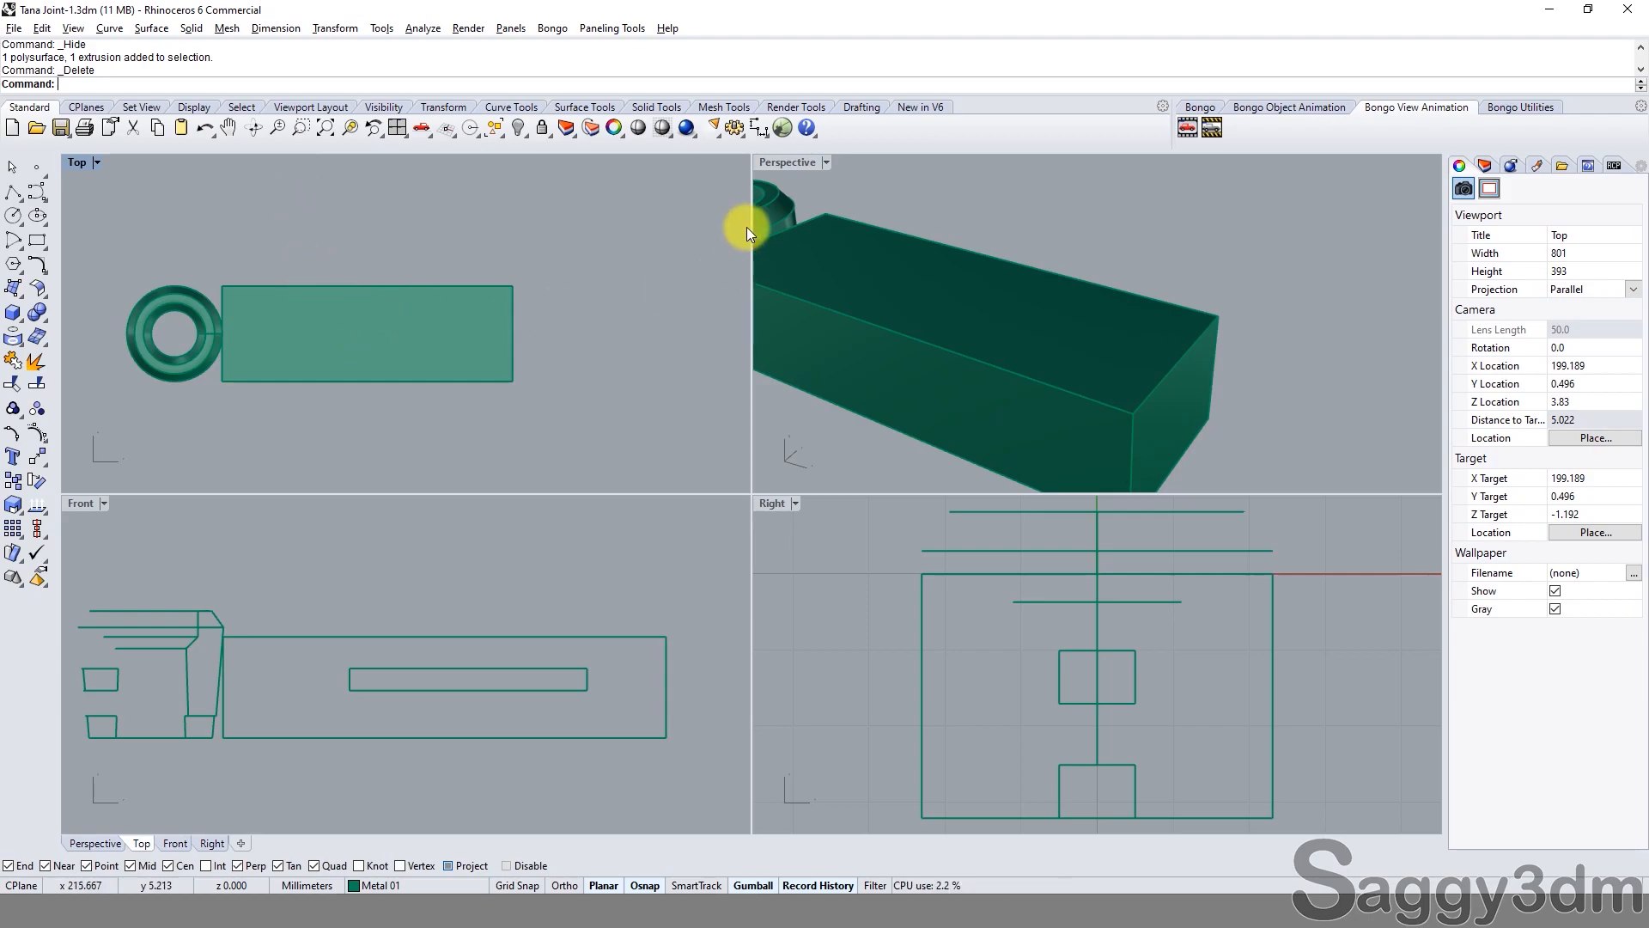
pyautogui.scroll(3, 239, 347)
pyautogui.click(317, 314)
pyautogui.click(389, 218)
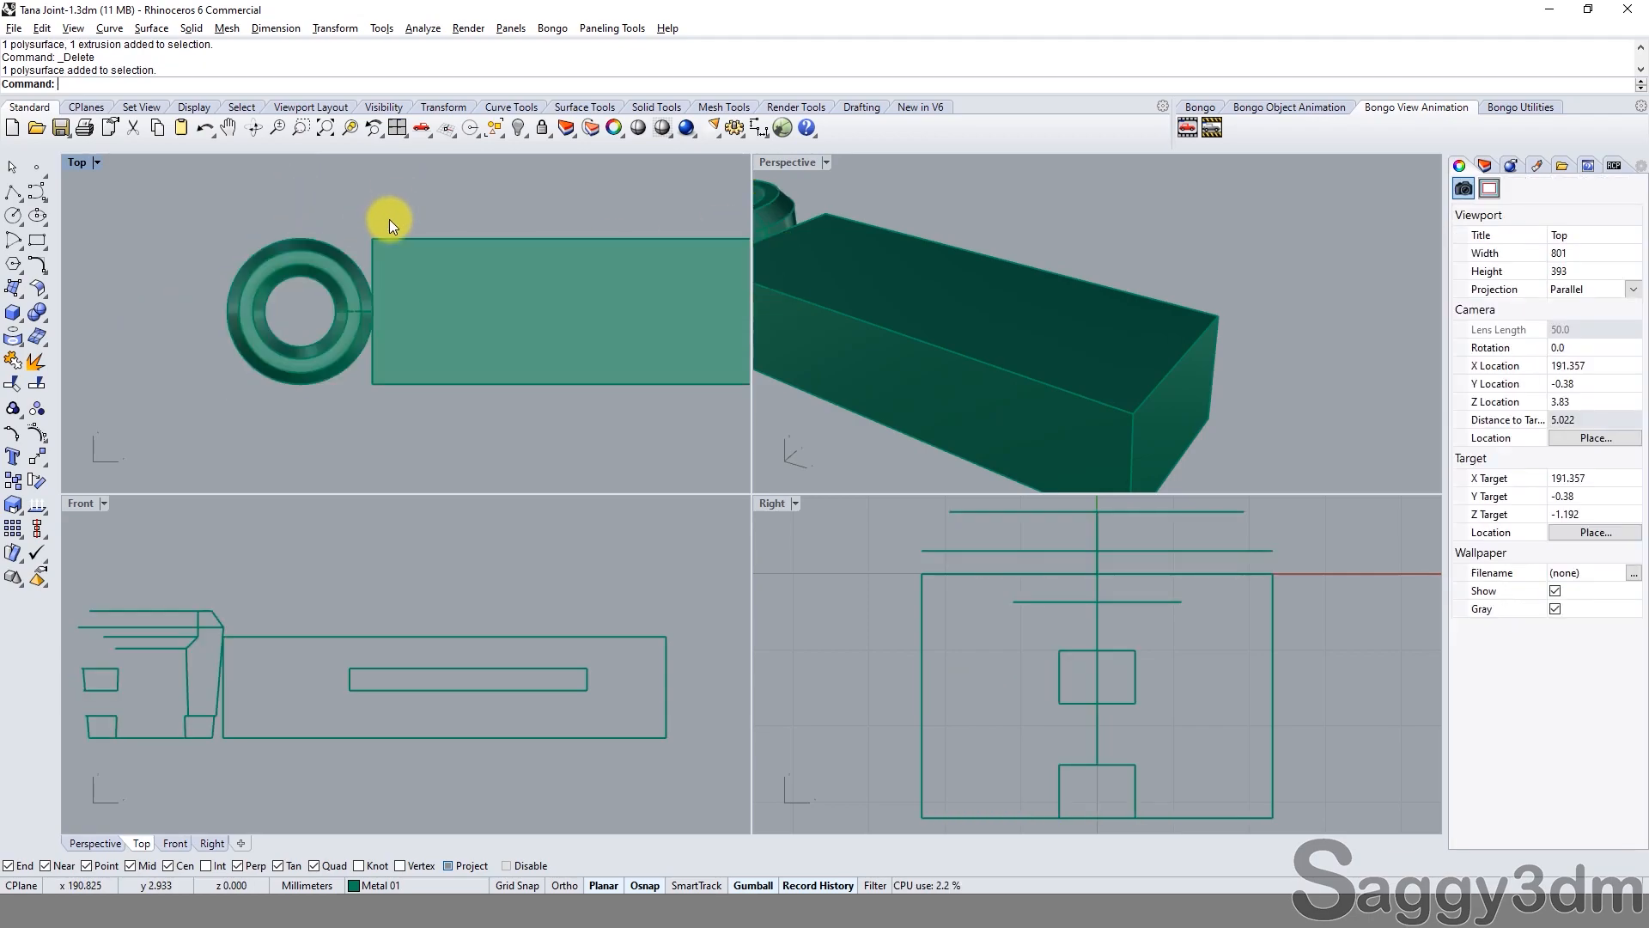
pyautogui.click(346, 347)
pyautogui.scroll(-5, 1220, 309)
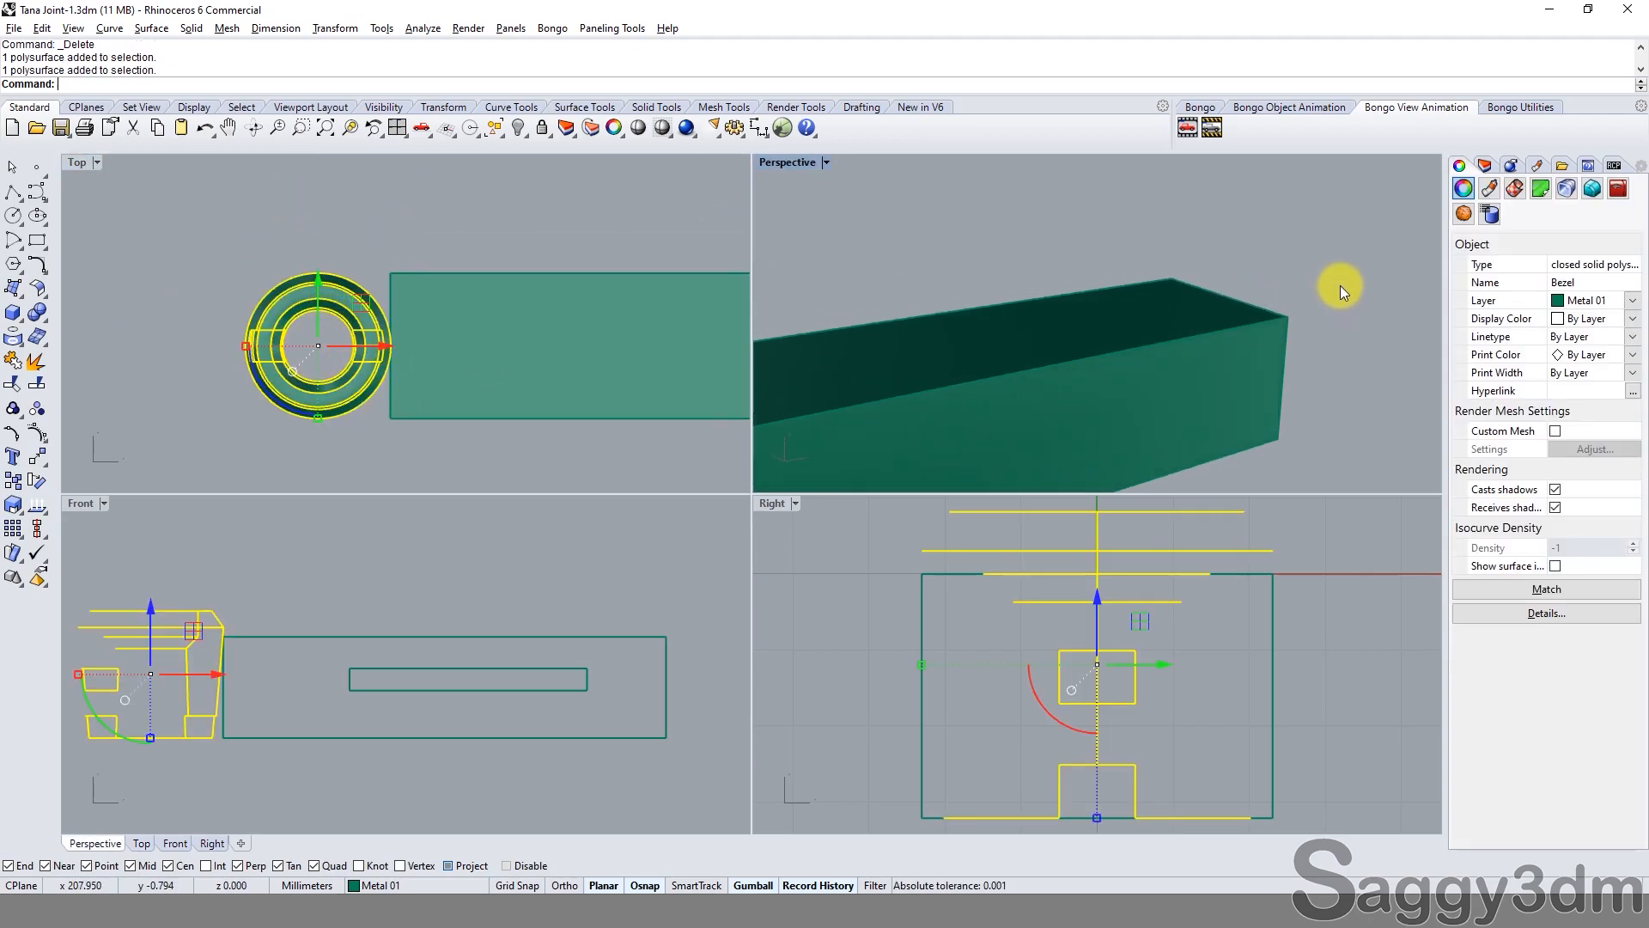
pyautogui.click(1364, 352)
pyautogui.click(309, 356)
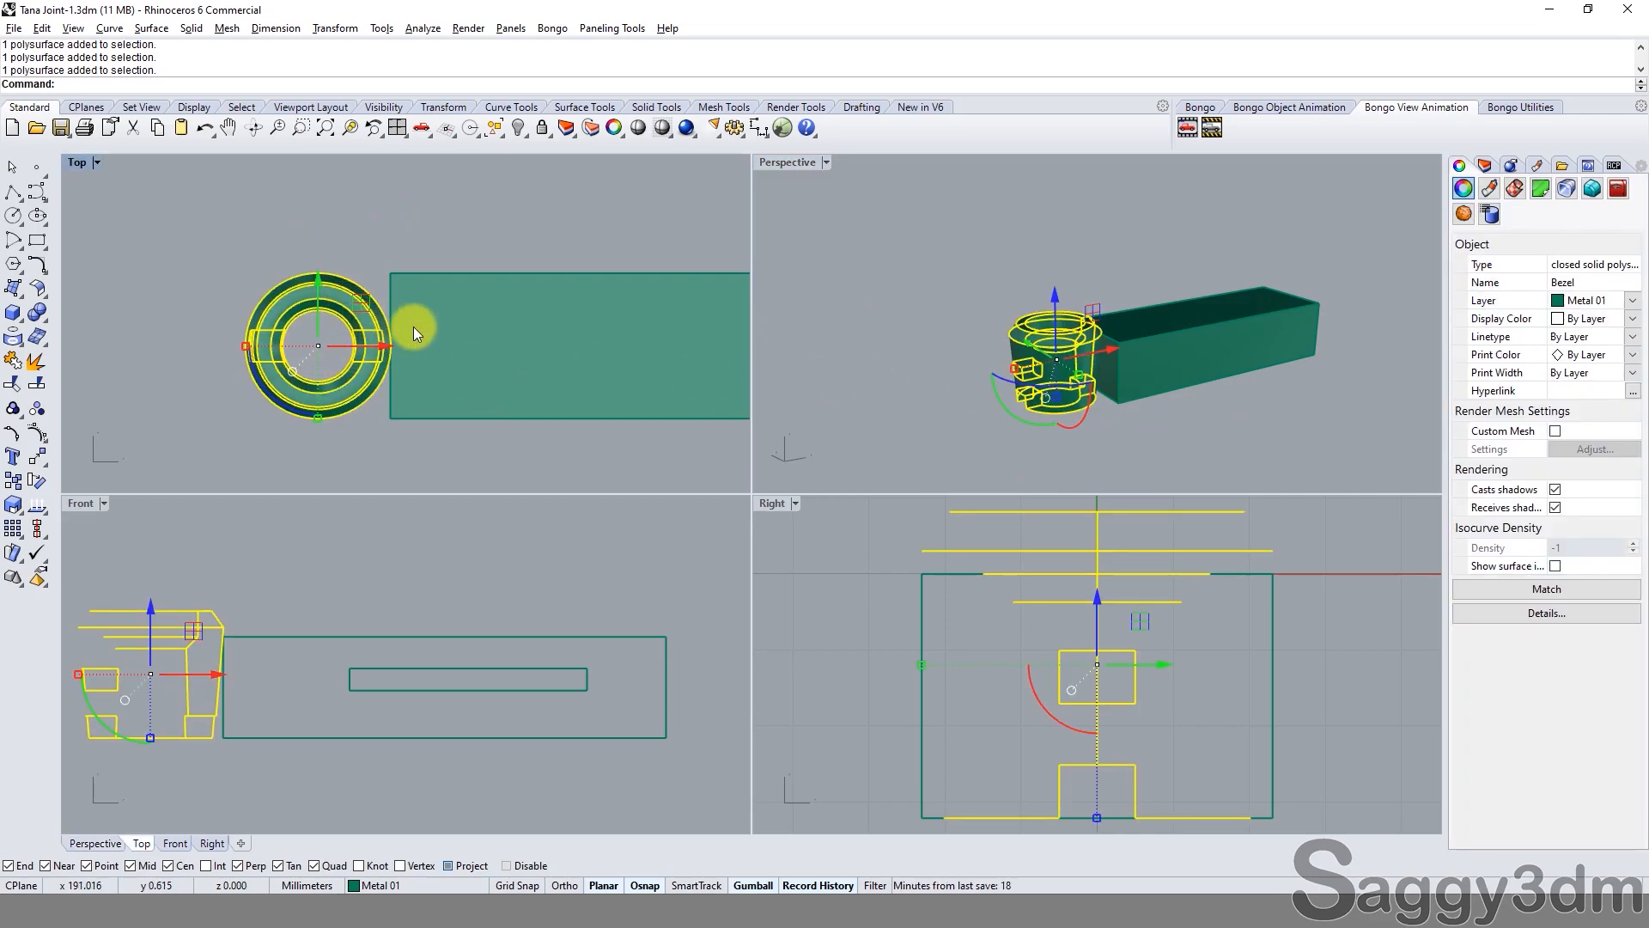
# Mirror the clasp box across its short edge that touches the end ring, keeping the original.
pyautogui.doubleClick(72, 166)
pyautogui.click(356, 198)
pyautogui.moveTo(552, 288); pyautogui.dragTo(281, 256, button='right')
pyautogui.click(555, 411)
pyautogui.moveTo(554, 411); pyautogui.dragTo(615, 374, button='right')
pyautogui.write('mi')
pyautogui.press('Return')
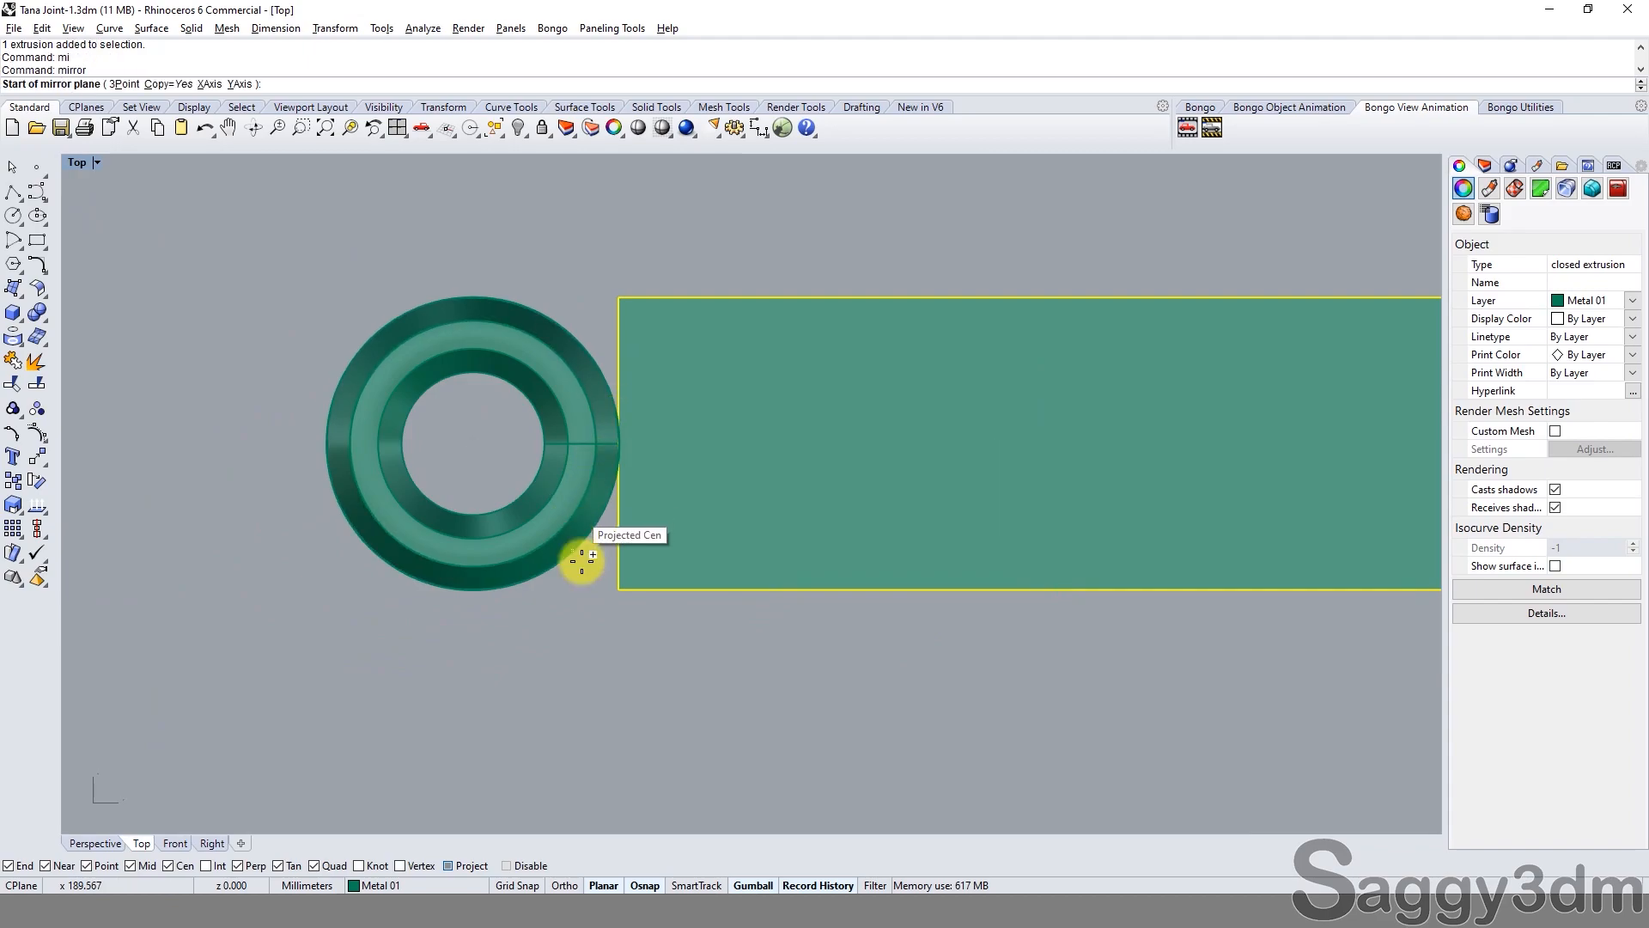
pyautogui.click(616, 599)
pyautogui.click(606, 640)
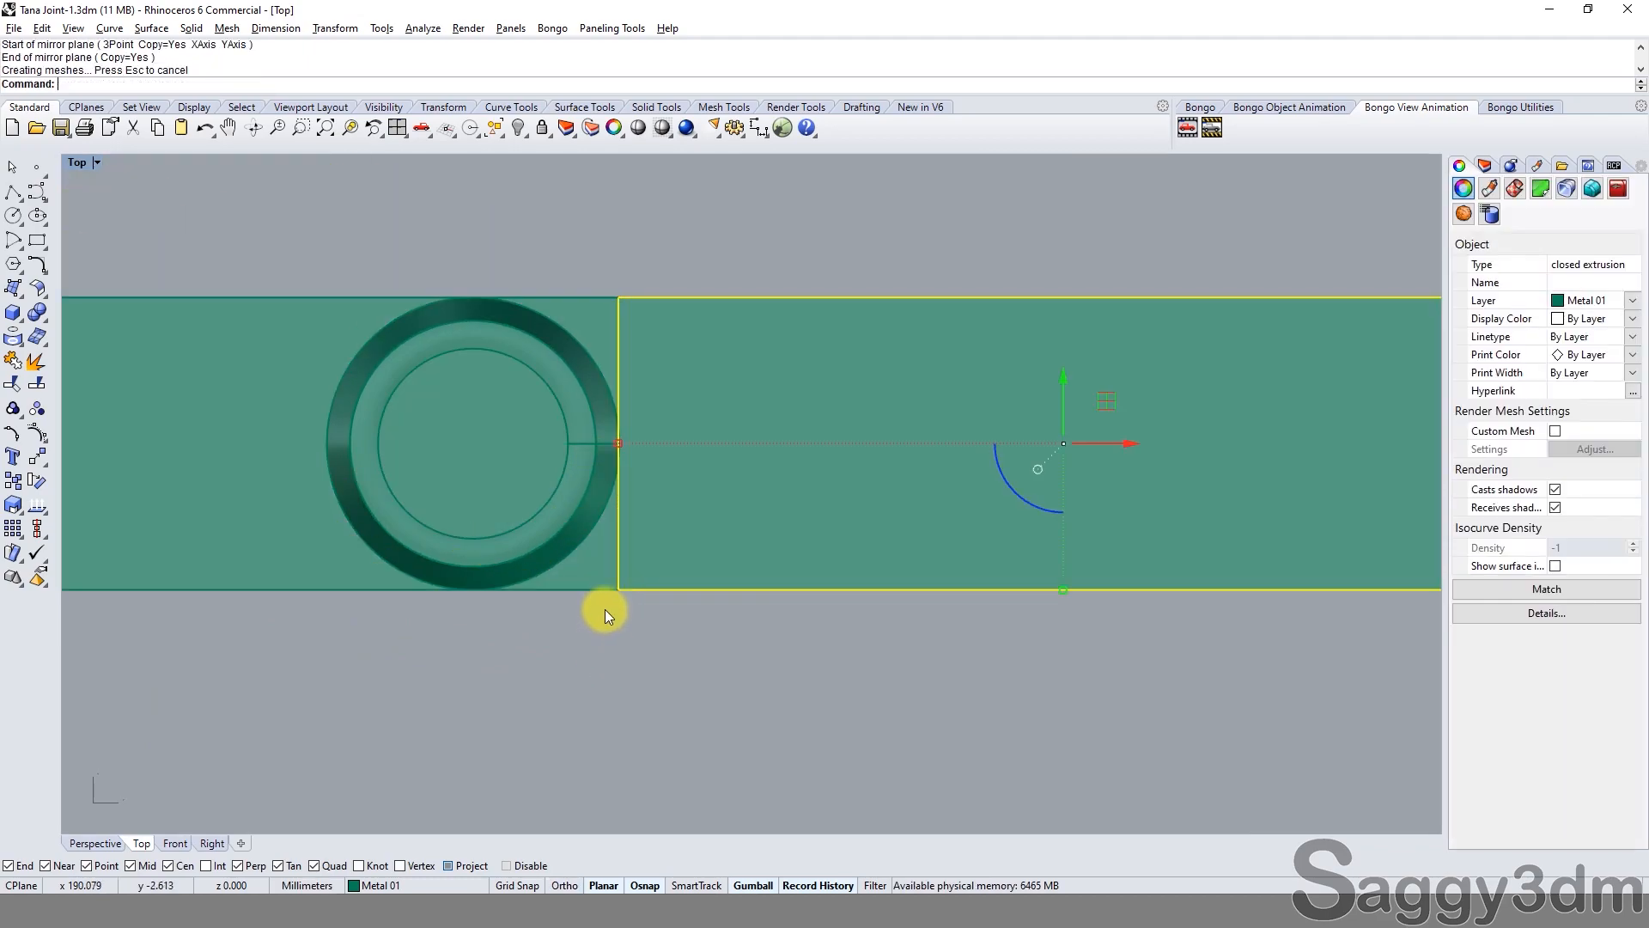
# Scale the mirrored box in one direction from the shared edge so it stops at the end ring's centre.
pyautogui.scroll(-2, 605, 610)
pyautogui.moveTo(529, 594); pyautogui.dragTo(618, 579, button='right')
pyautogui.write('s1')
pyautogui.press('Return')
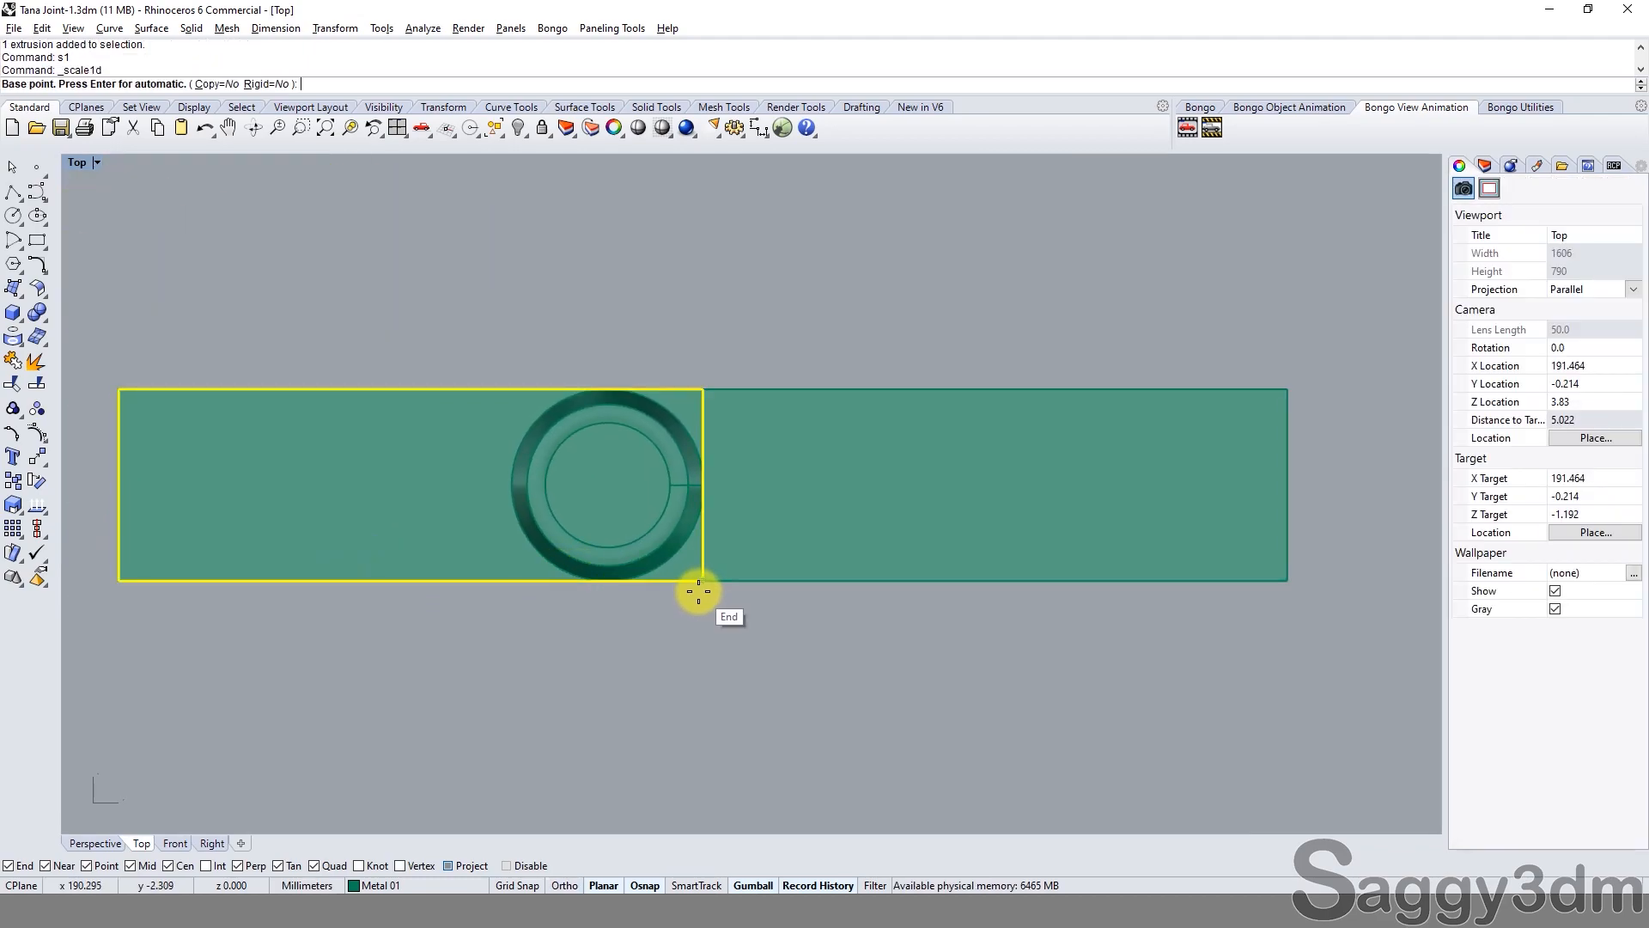
pyautogui.click(699, 583)
pyautogui.click(119, 581)
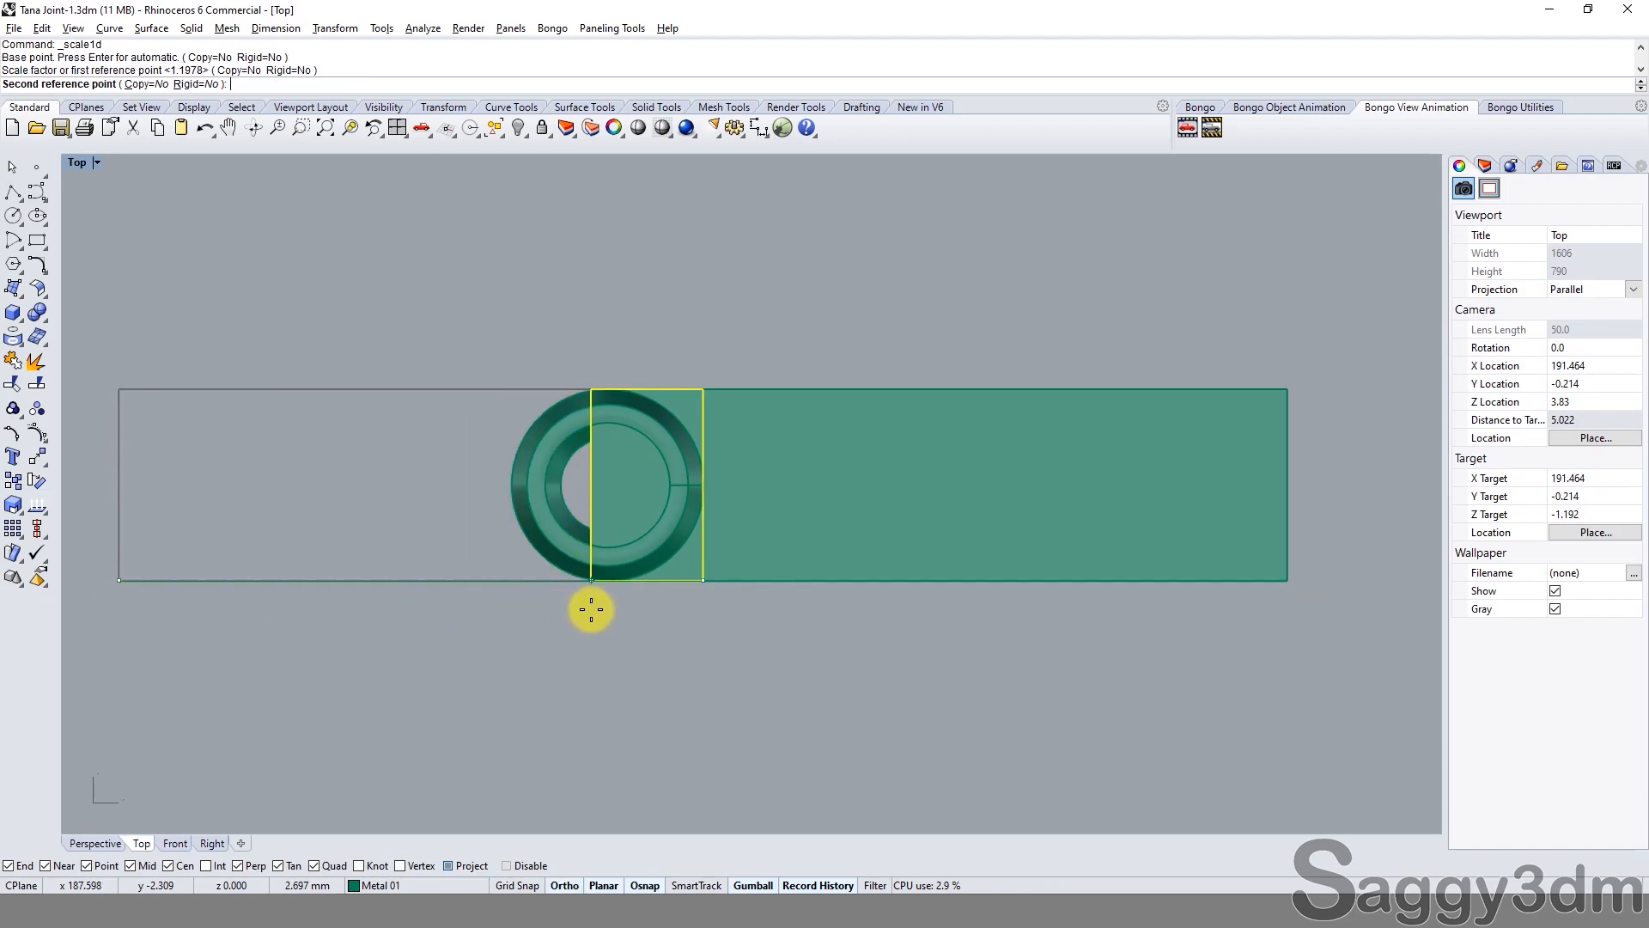
pyautogui.click(607, 581)
pyautogui.click(647, 630)
# Group the half-ring block with the end ring and hide the group, leaving only the long clasp box.
pyautogui.scroll(2, 662, 477)
pyautogui.click(600, 424)
pyautogui.moveTo(702, 397); pyautogui.dragTo(436, 397, button='right')
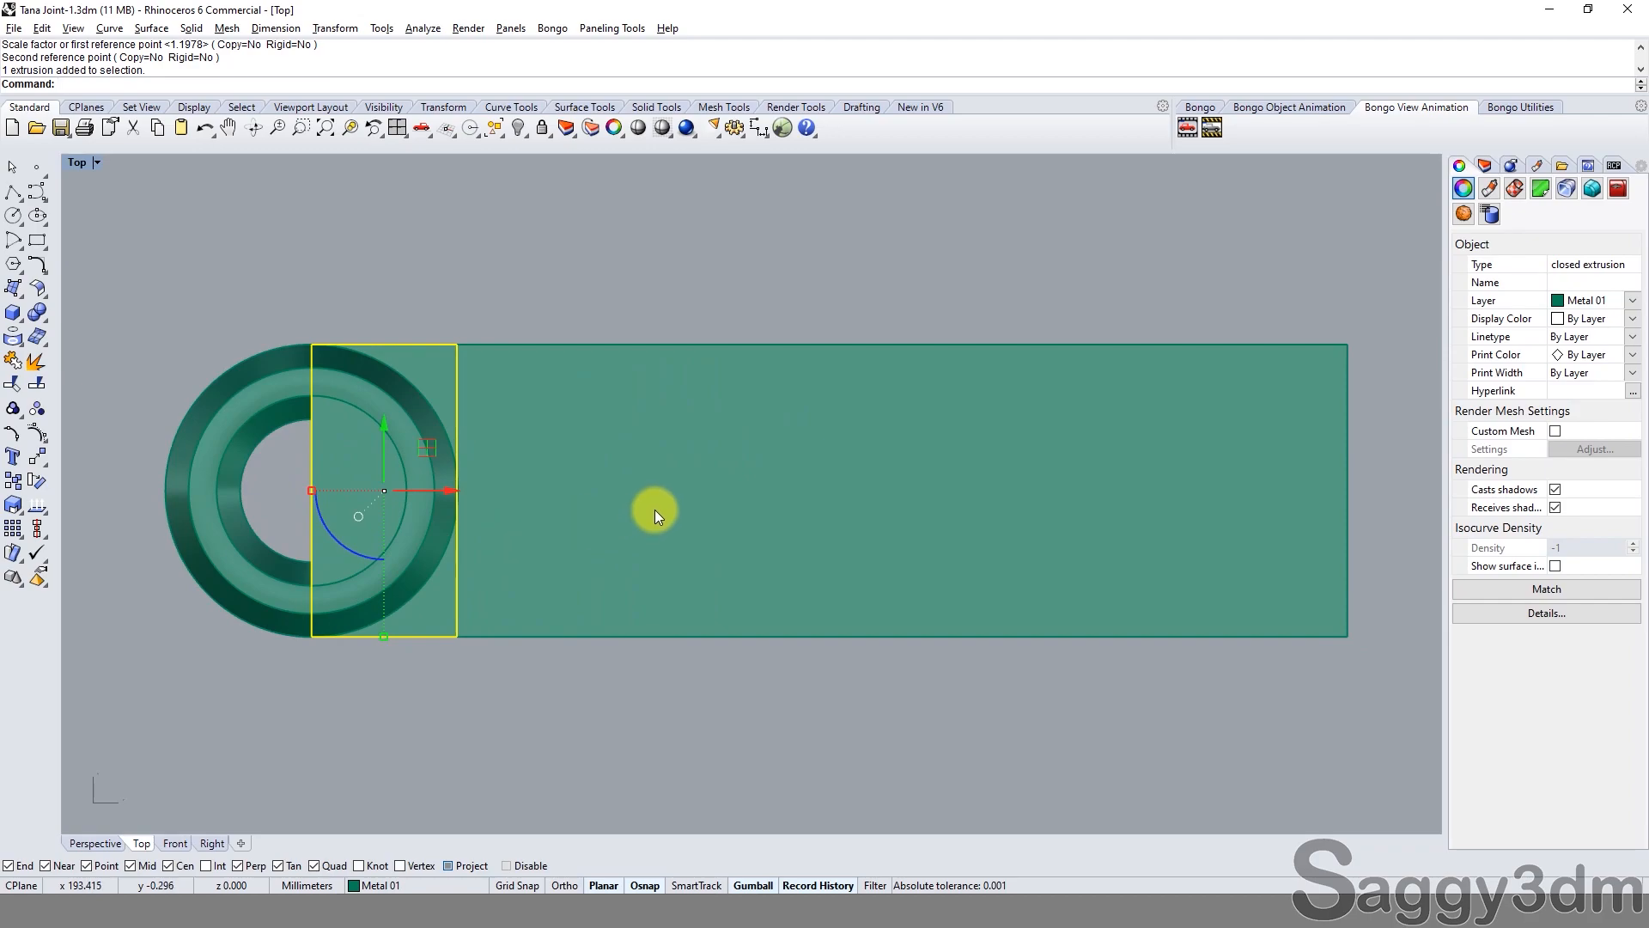
pyautogui.scroll(-3, 441, 471)
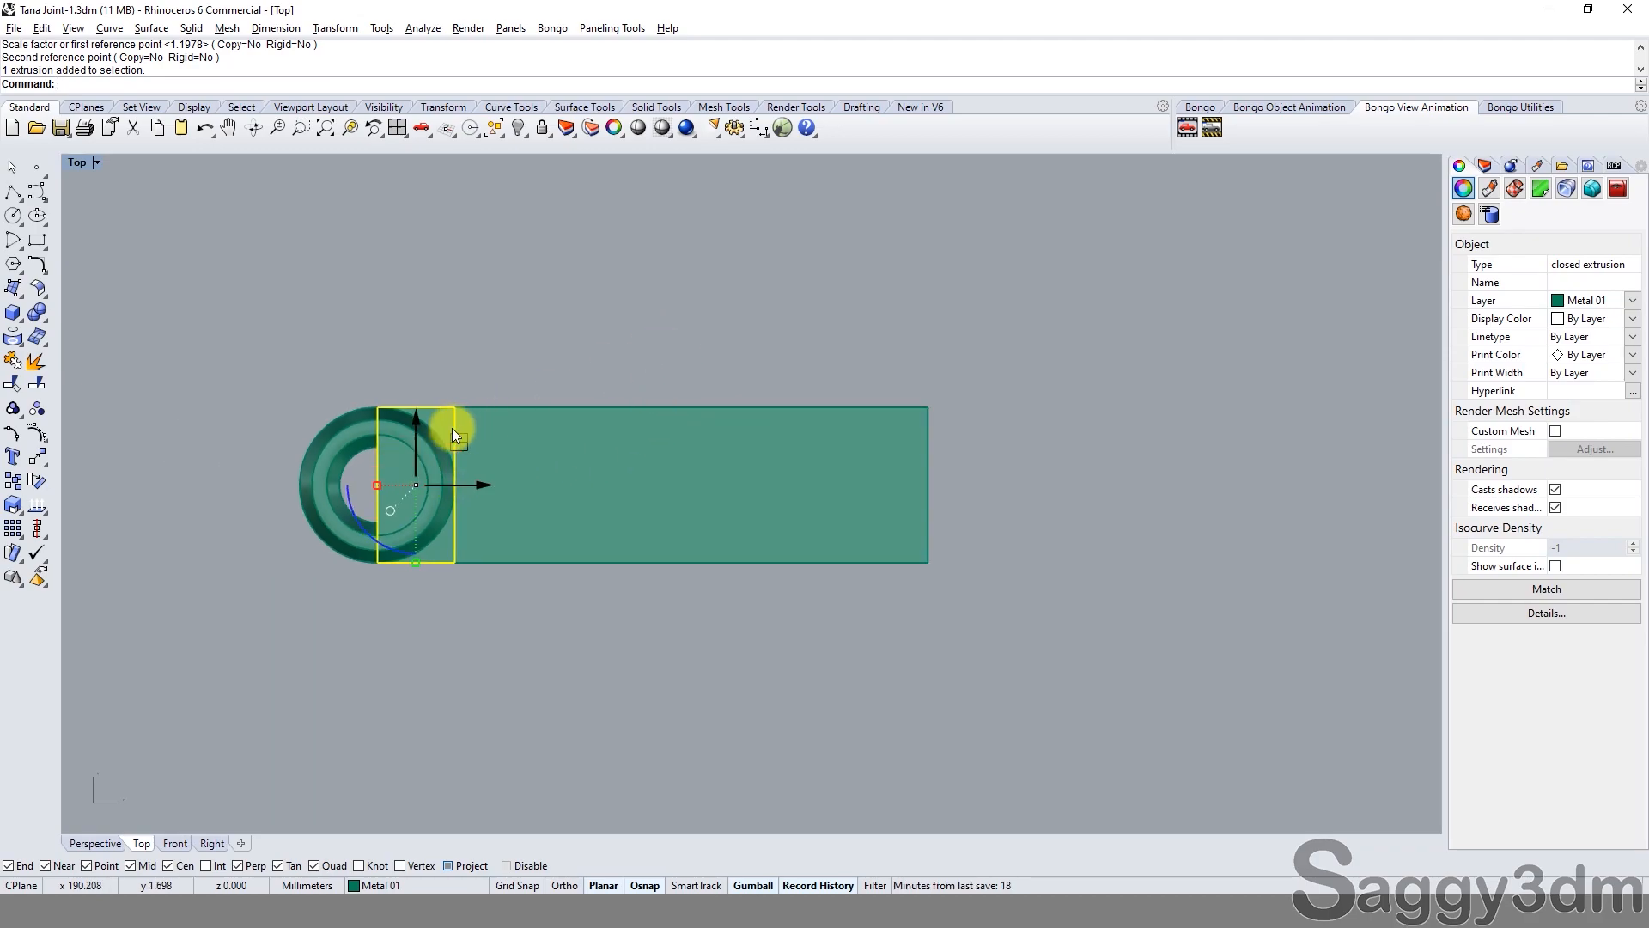
pyautogui.click(364, 426)
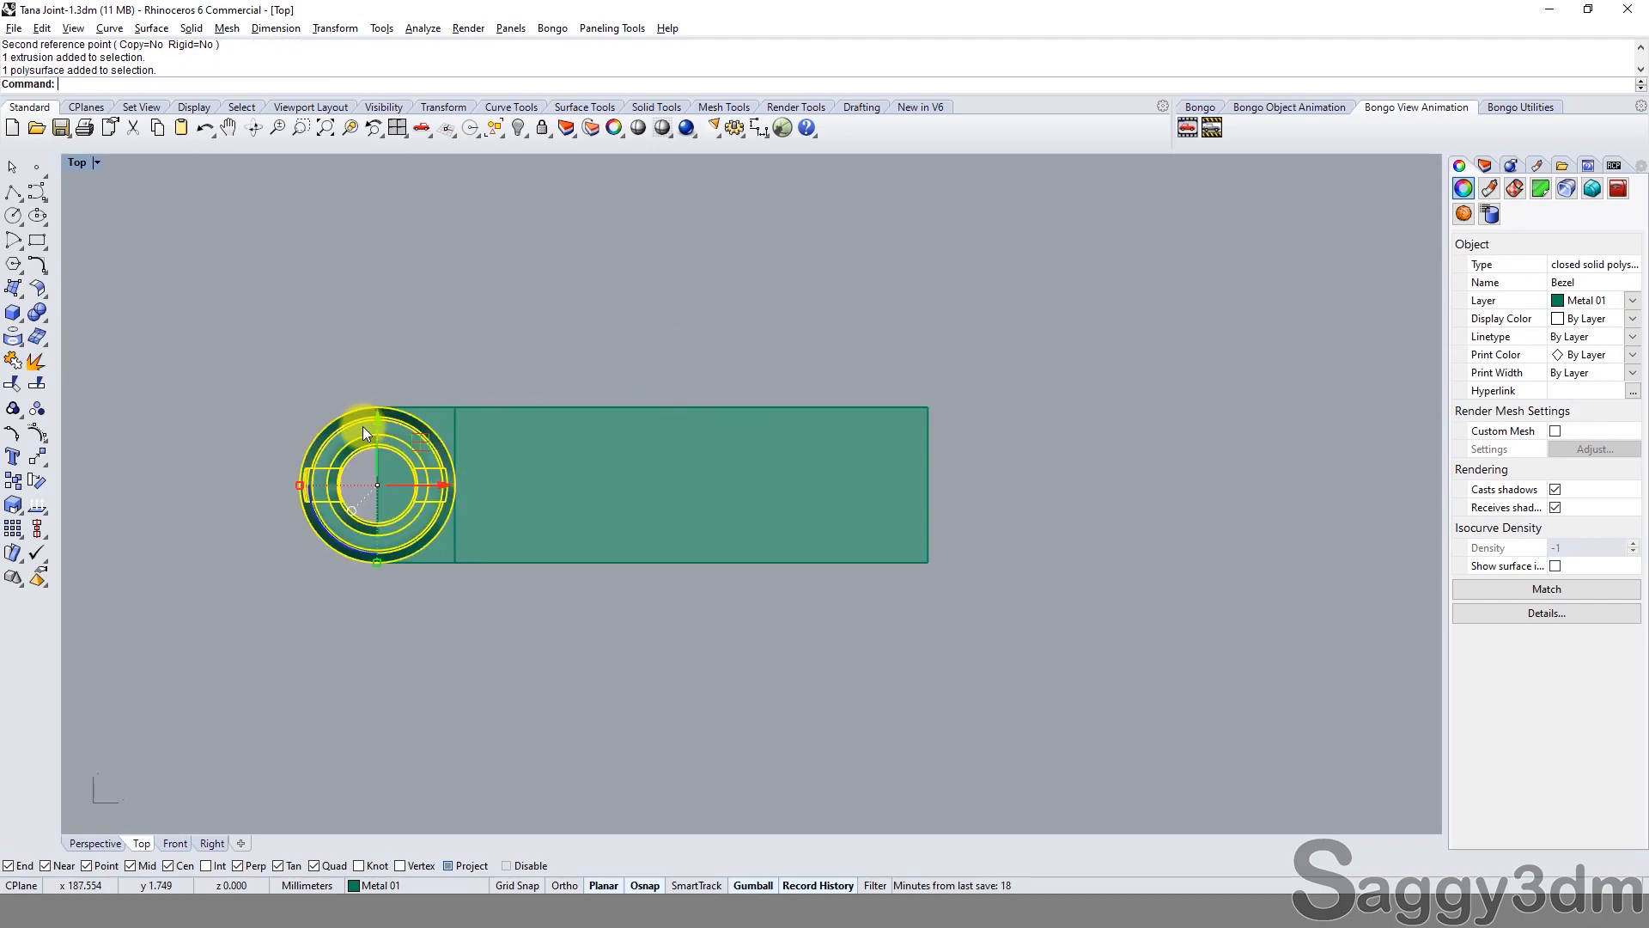
pyautogui.click(576, 352)
pyautogui.click(433, 407)
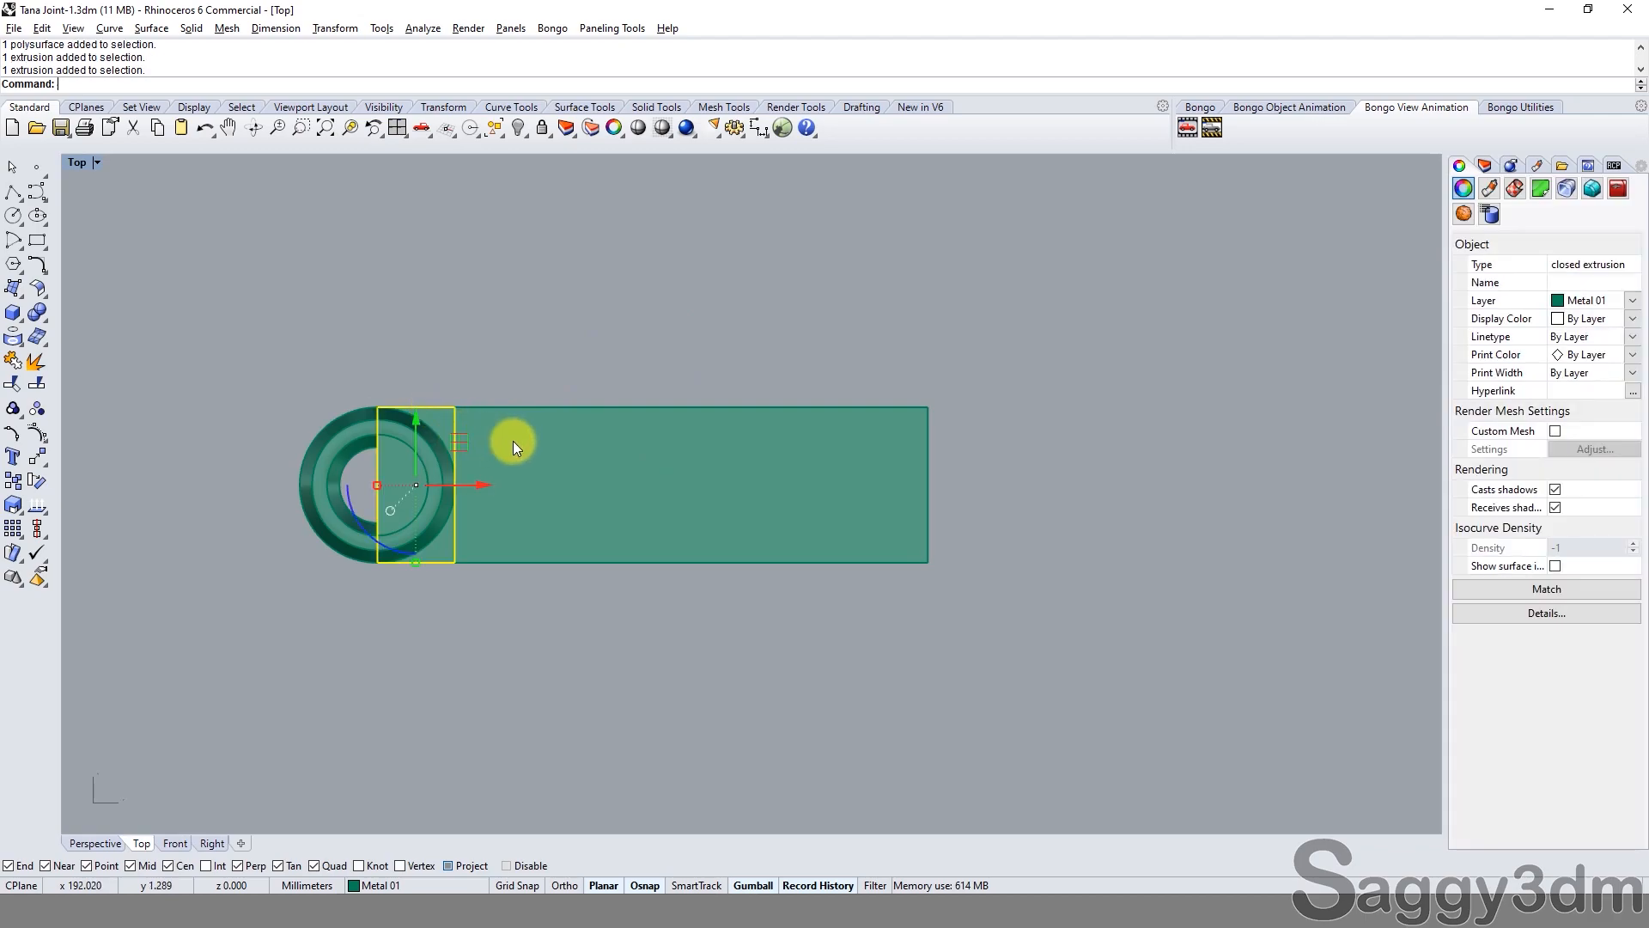
pyautogui.keyDown('shift'); pyautogui.click(534, 424); pyautogui.keyUp('shift')
pyautogui.keyDown('shift'); pyautogui.click(385, 434); pyautogui.keyUp('shift')
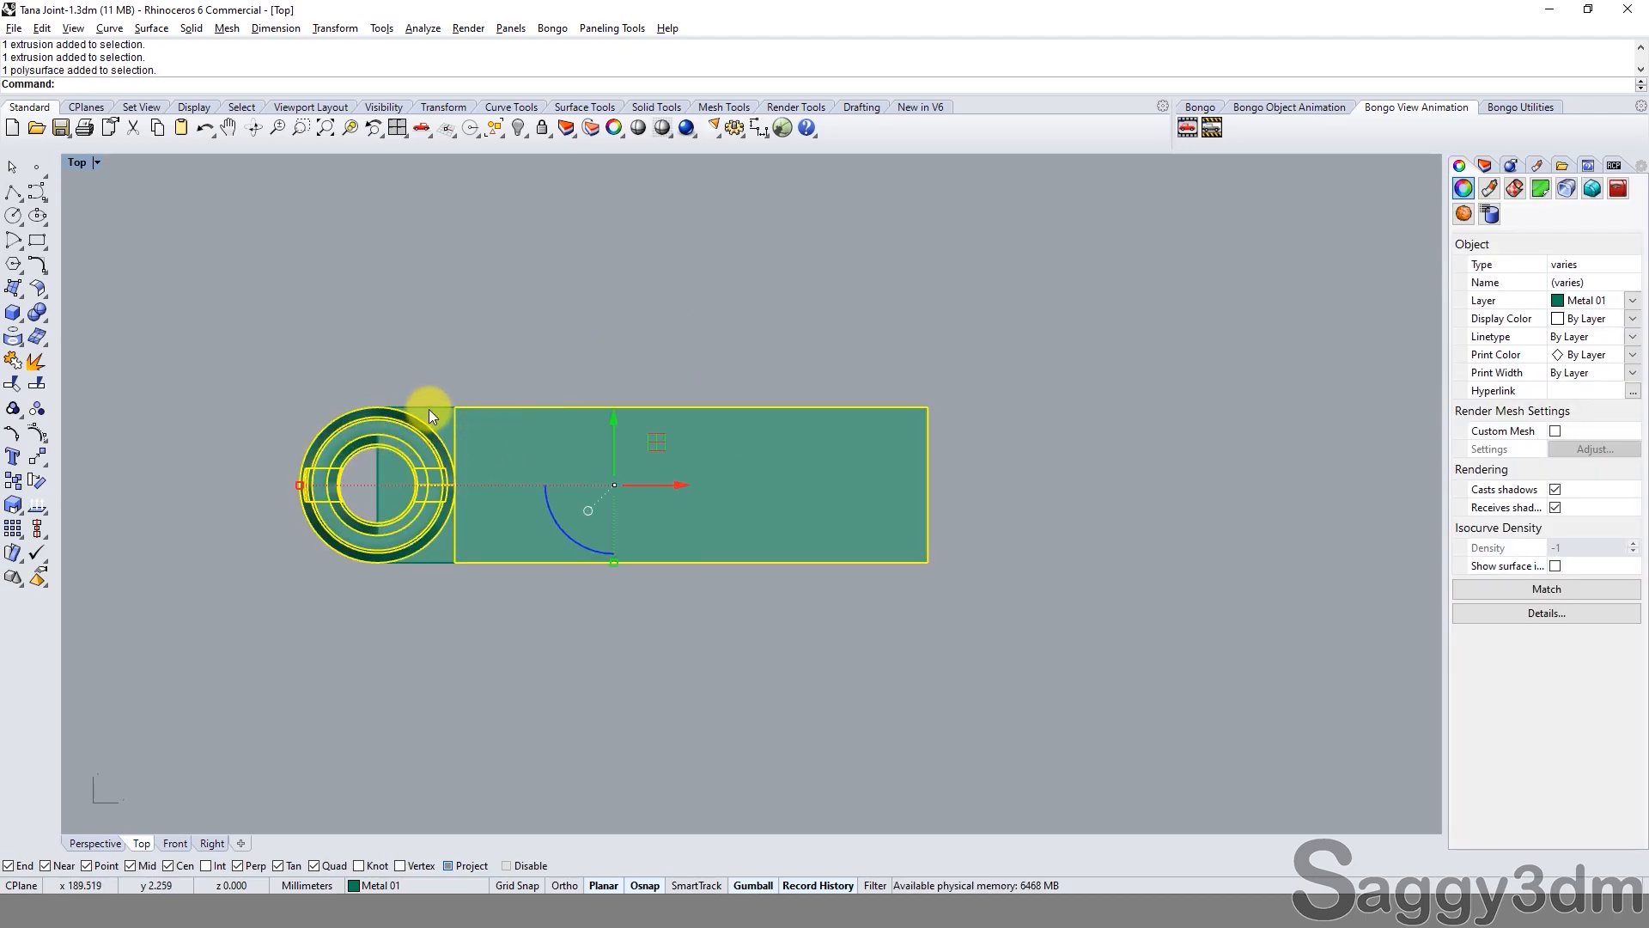
pyautogui.hotkey('ctrl', 'g')
pyautogui.write('h')
pyautogui.press('Return')
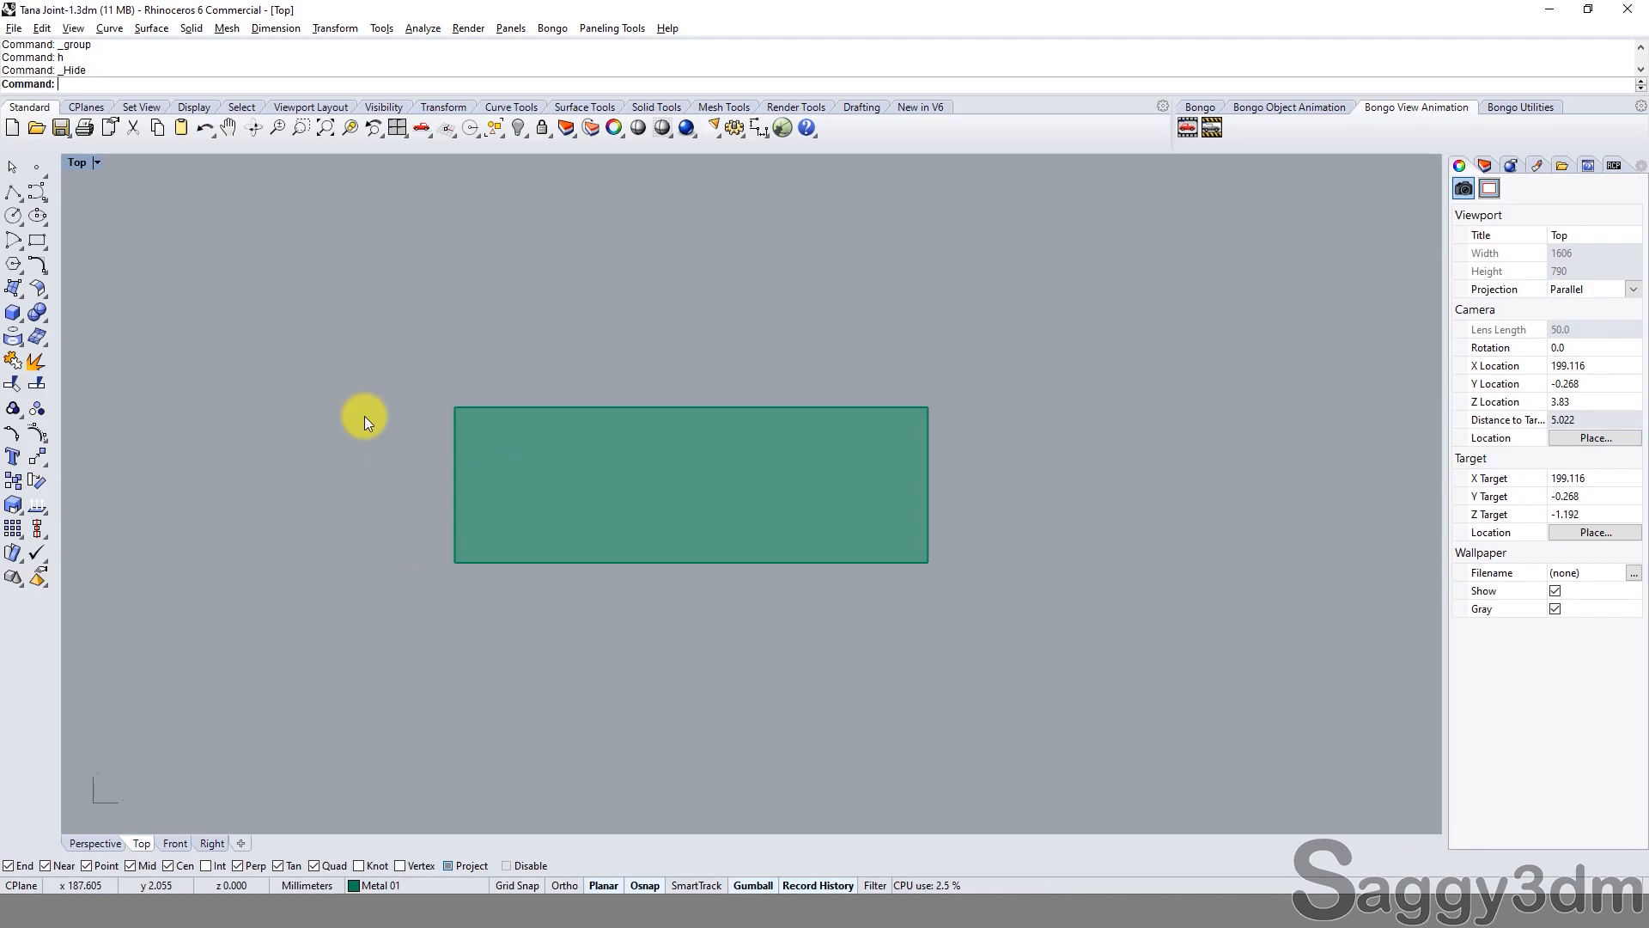
# Switch the top view to wireframe display and hide the line running inside the clasp box.
pyautogui.keyDown('ctrl'); pyautogui.keyDown('shift'); pyautogui.moveTo(446, 492); pyautogui.dragTo(465, 461, button='right'); pyautogui.keyUp('shift'); pyautogui.keyUp('ctrl')
pyautogui.click(398, 129)
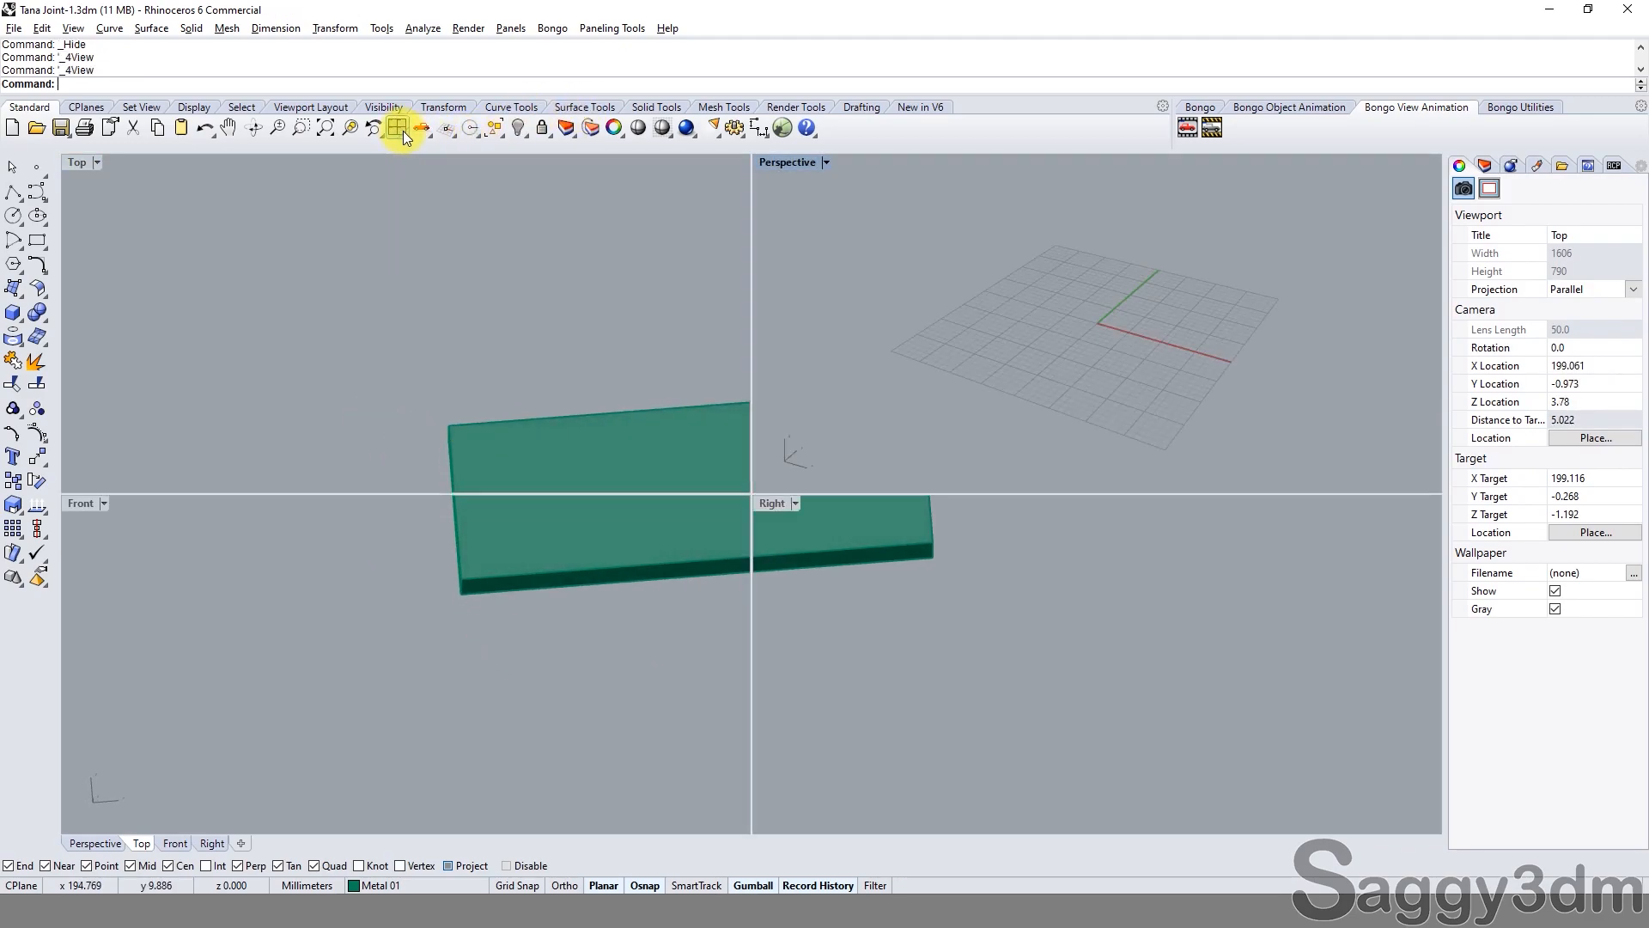
pyautogui.doubleClick(76, 162)
pyautogui.scroll(-3, 444, 406)
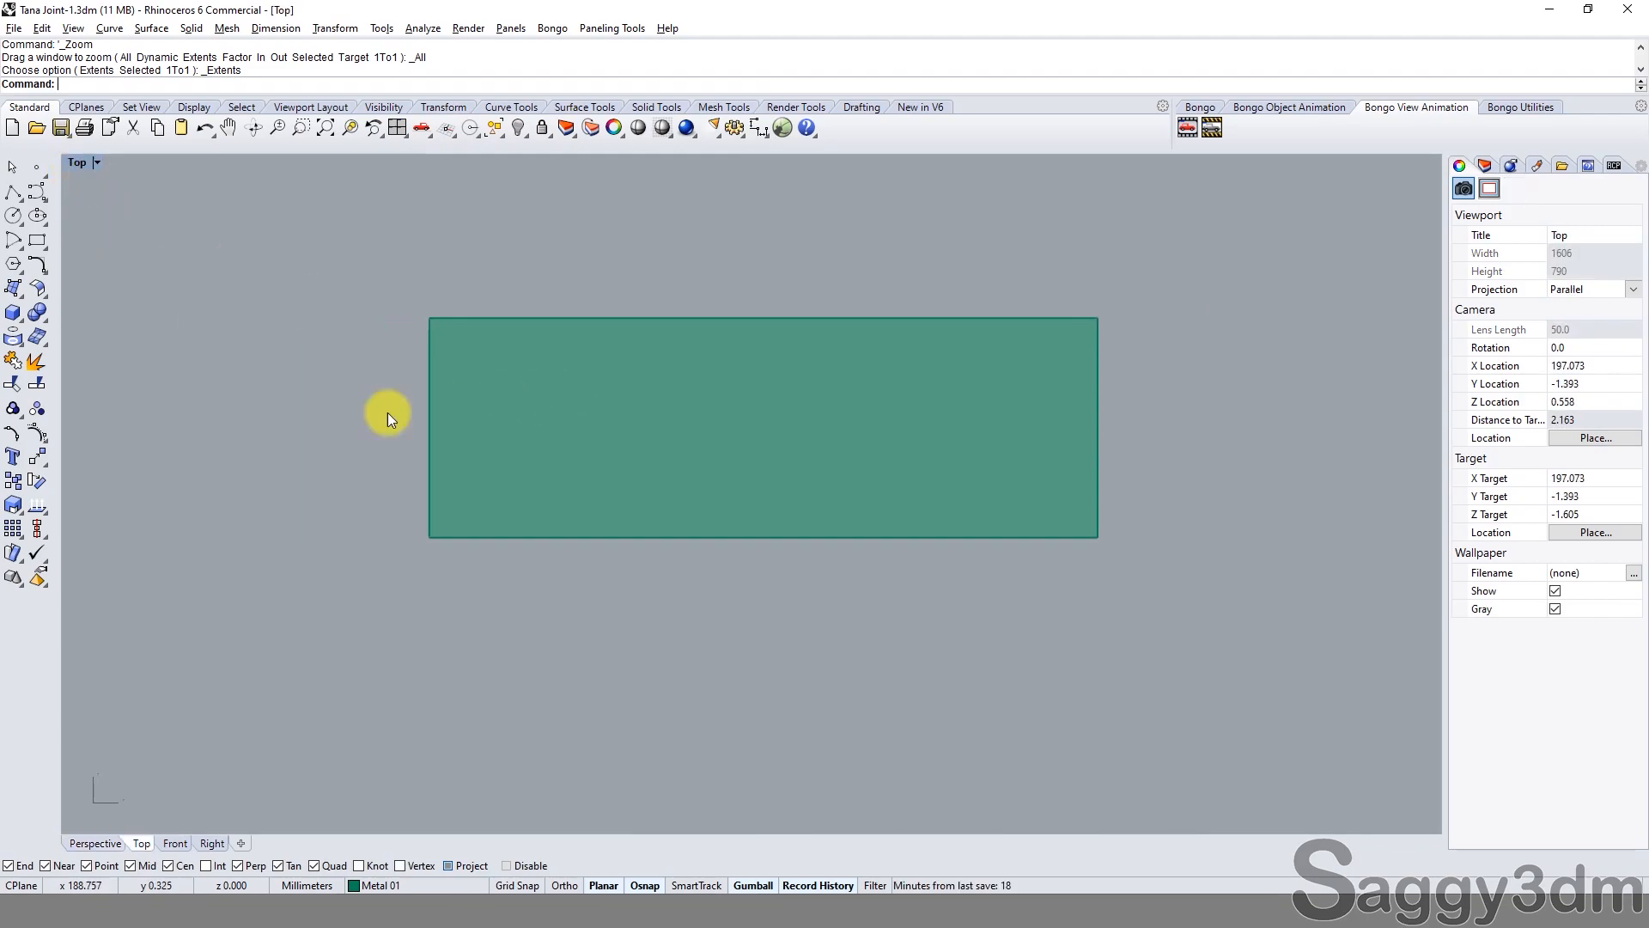
pyautogui.click(98, 164)
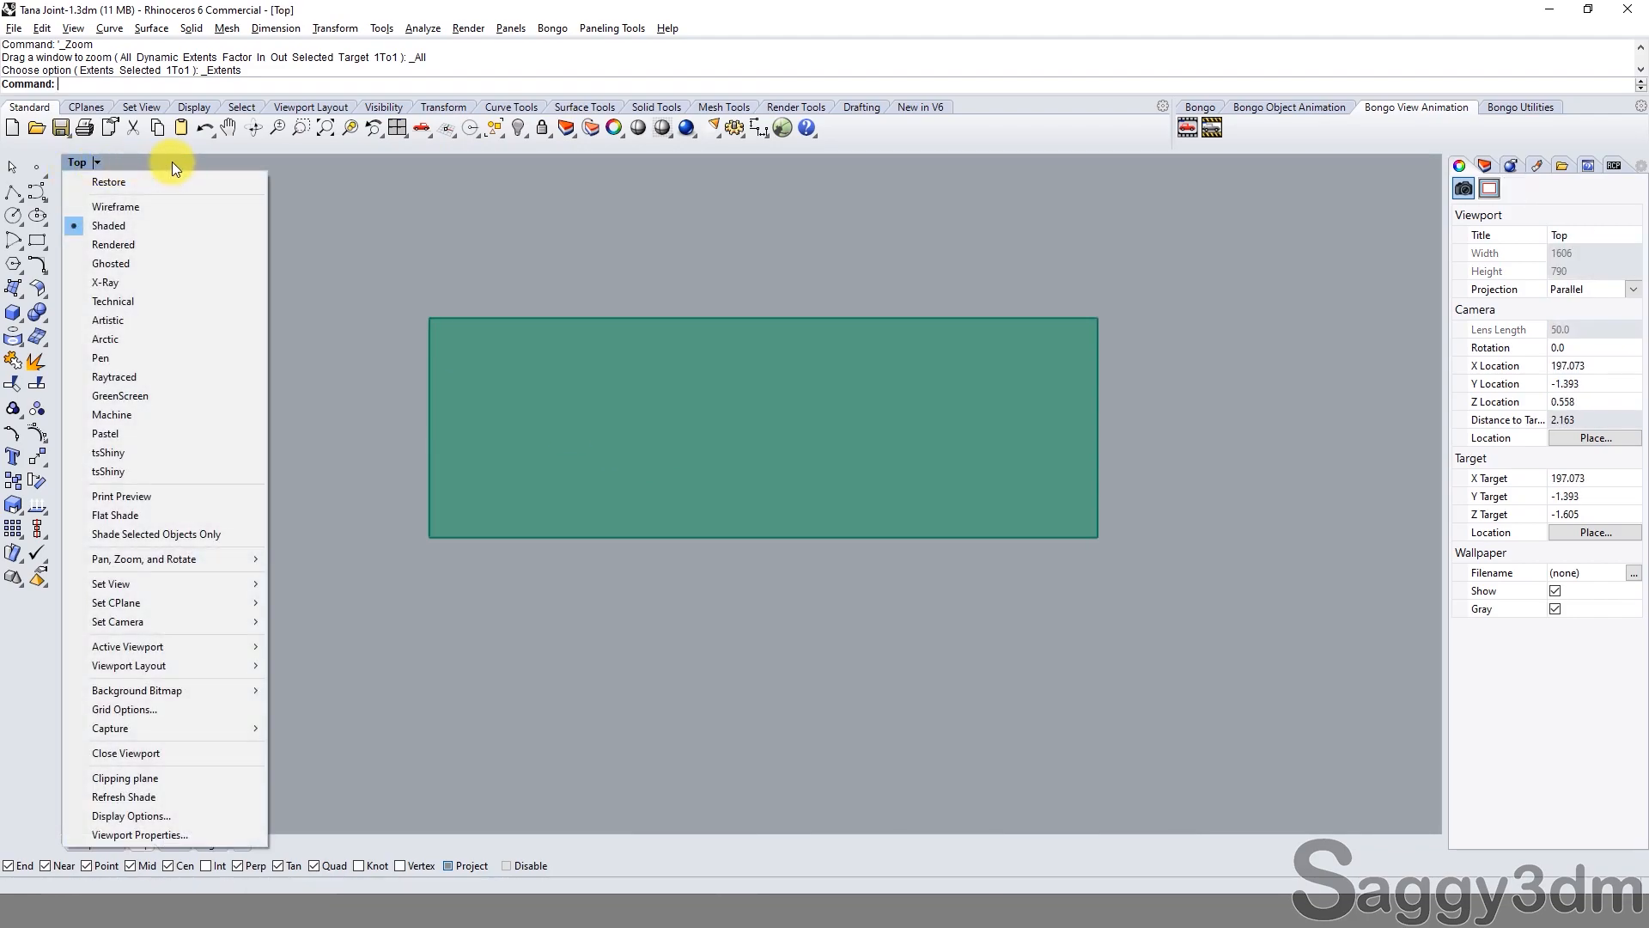
pyautogui.click(170, 208)
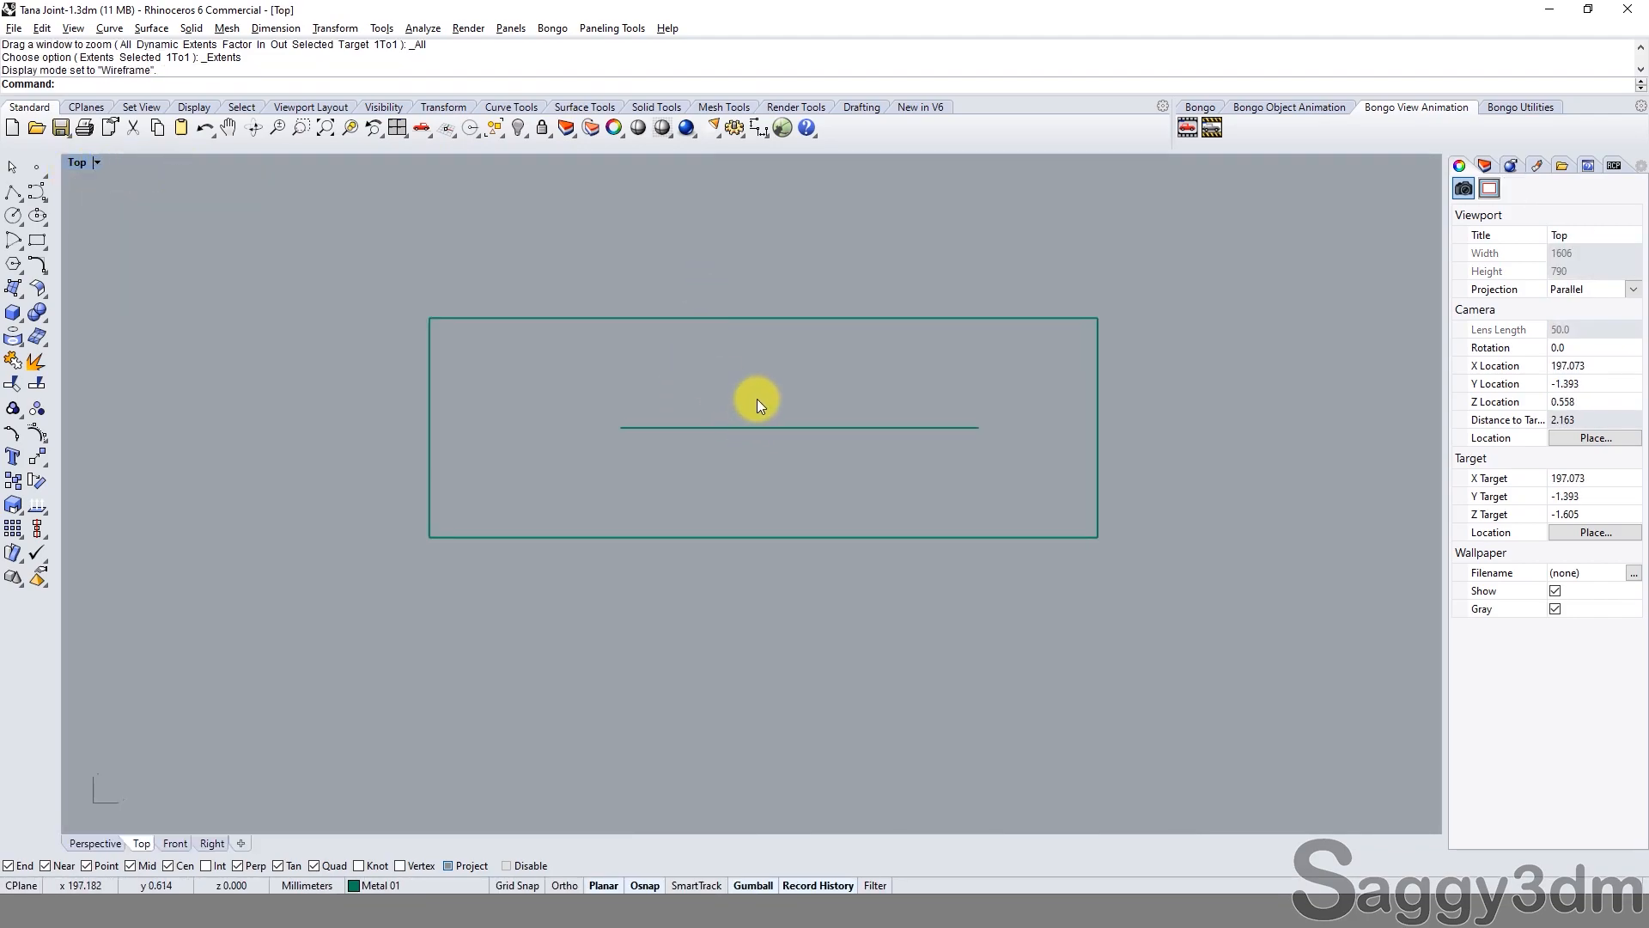
pyautogui.click(707, 426)
pyautogui.write('h')
pyautogui.press('Return')
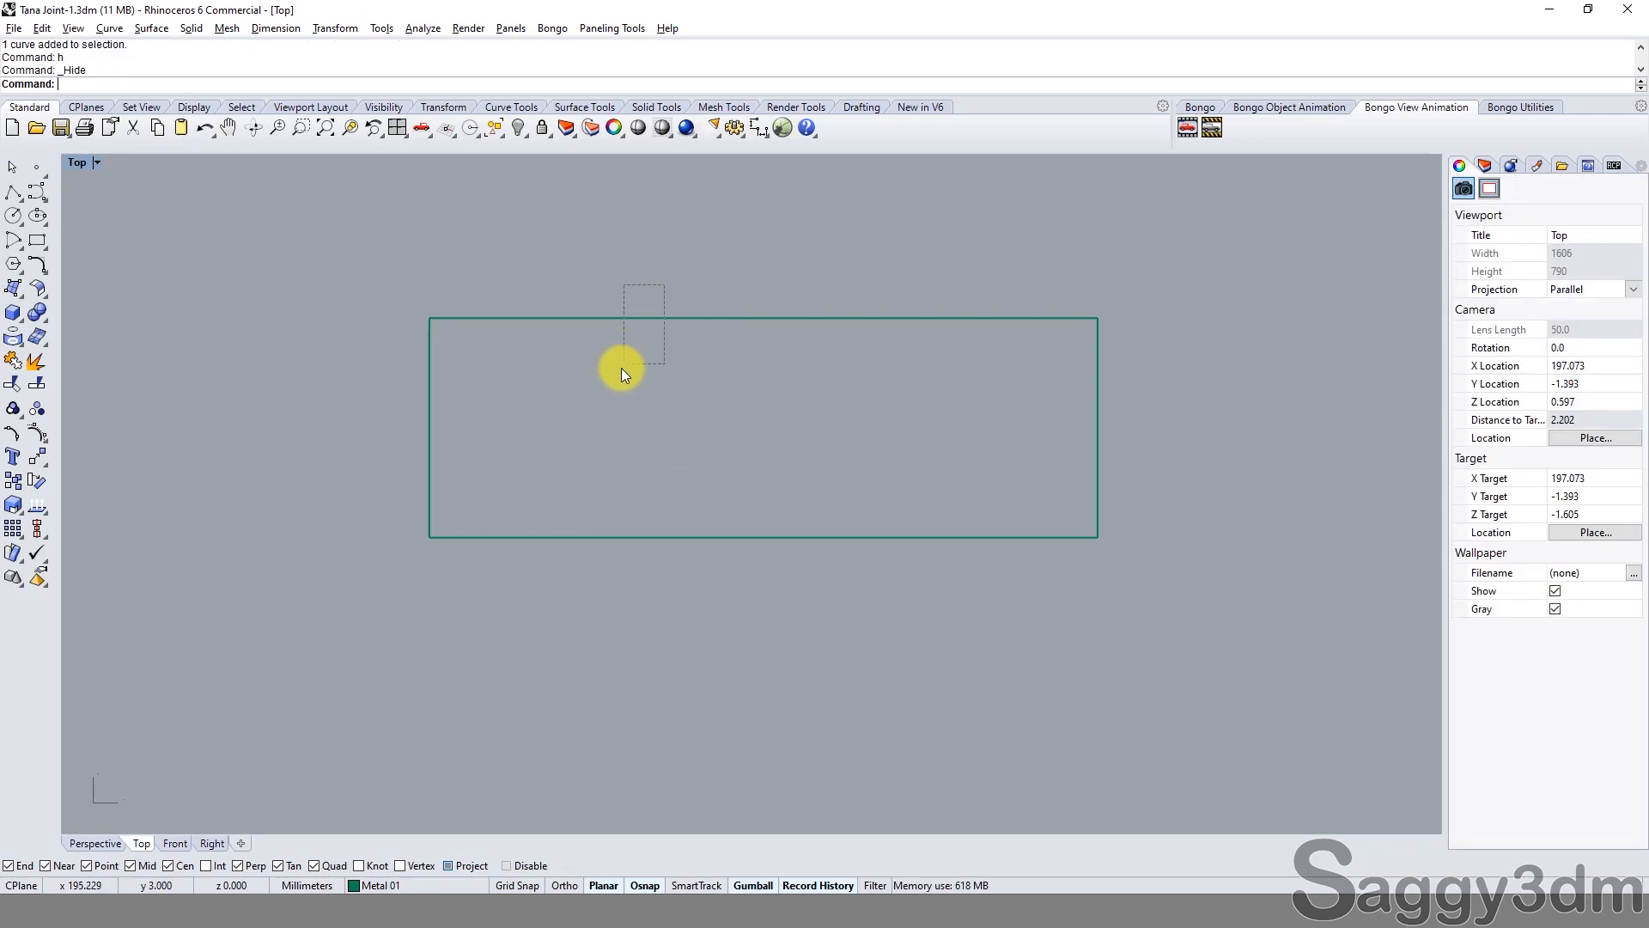
# Trace the clasp box's outline in the top view with a three-point rectangle snapped to its corners.
pyautogui.moveTo(624, 370); pyautogui.dragTo(627, 358)
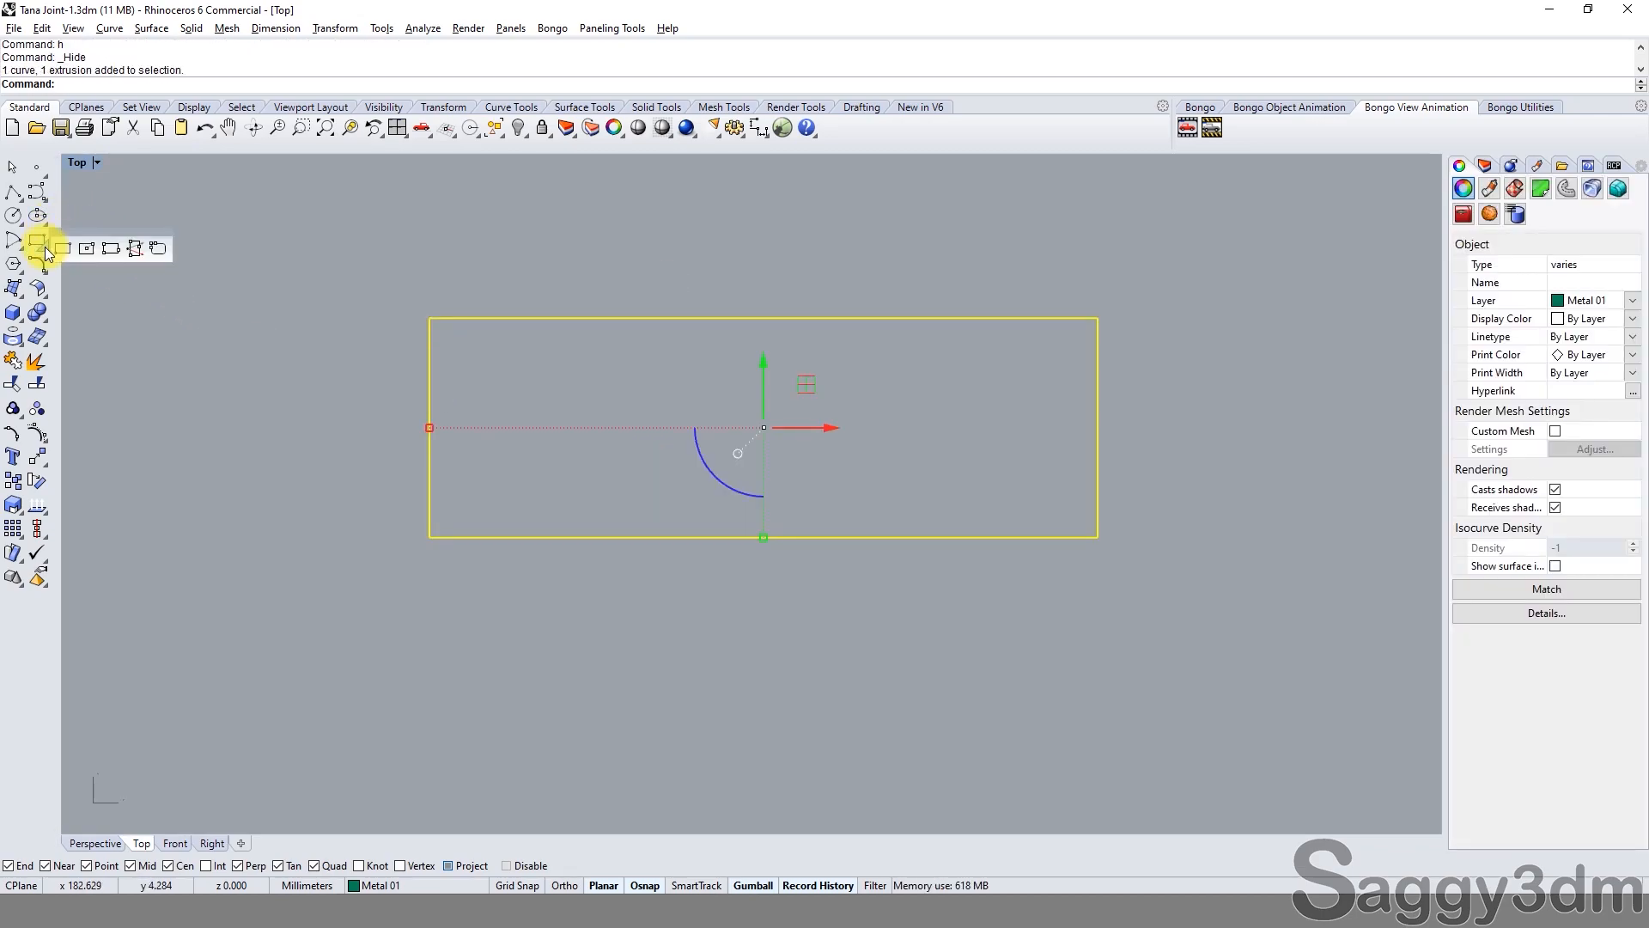
pyautogui.click(110, 248)
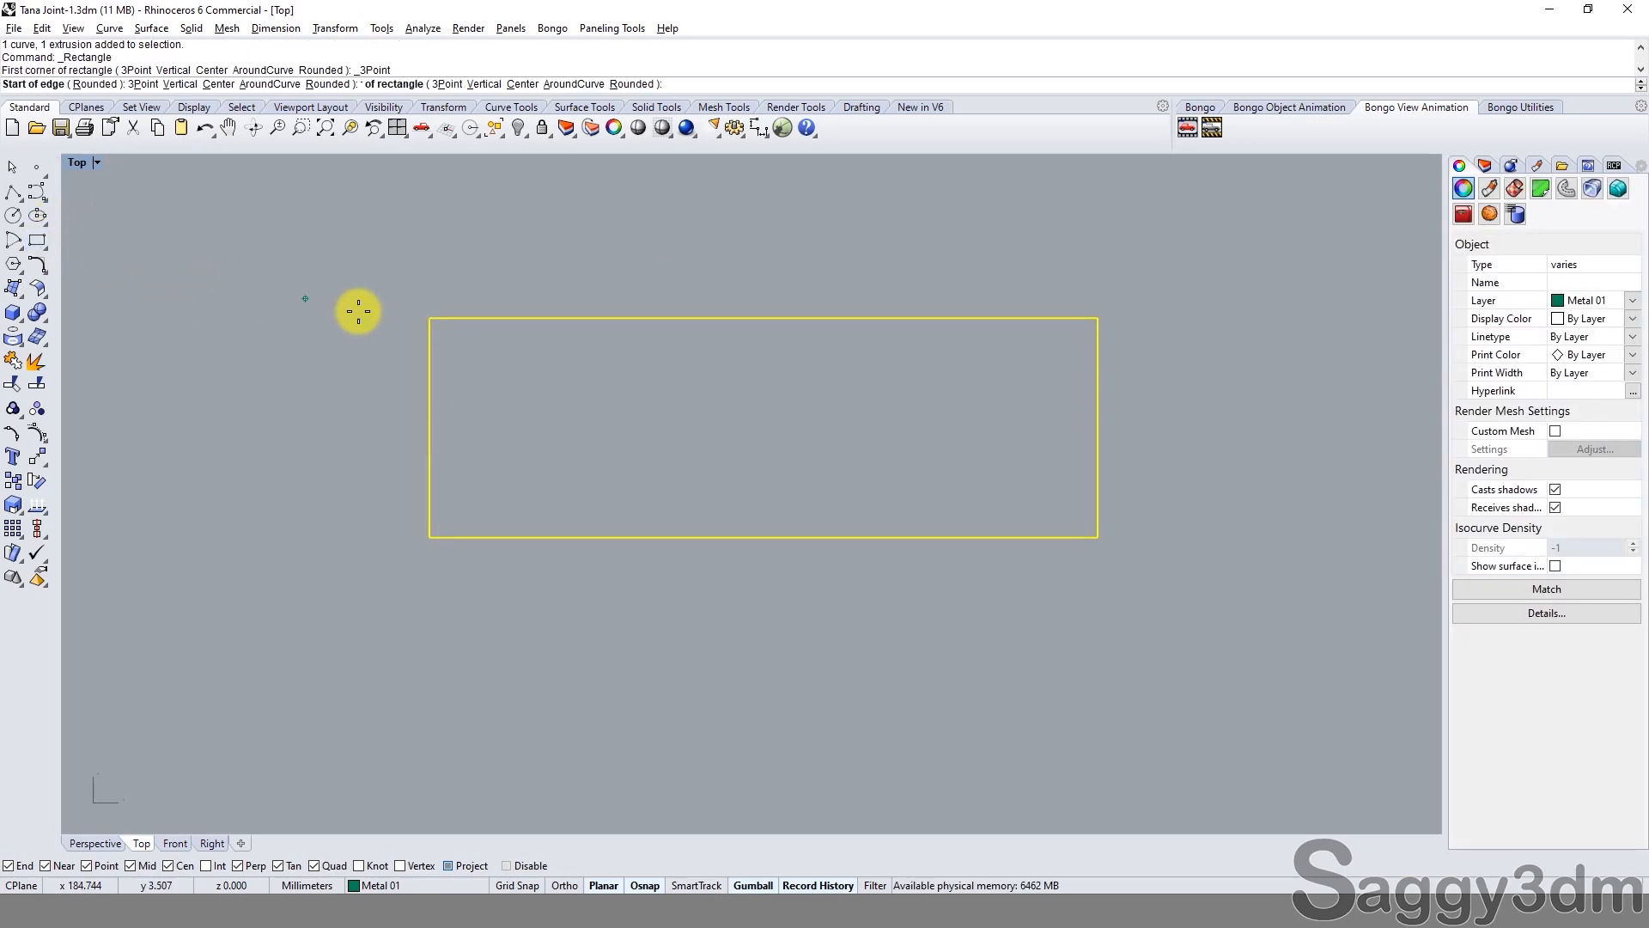
pyautogui.click(437, 316)
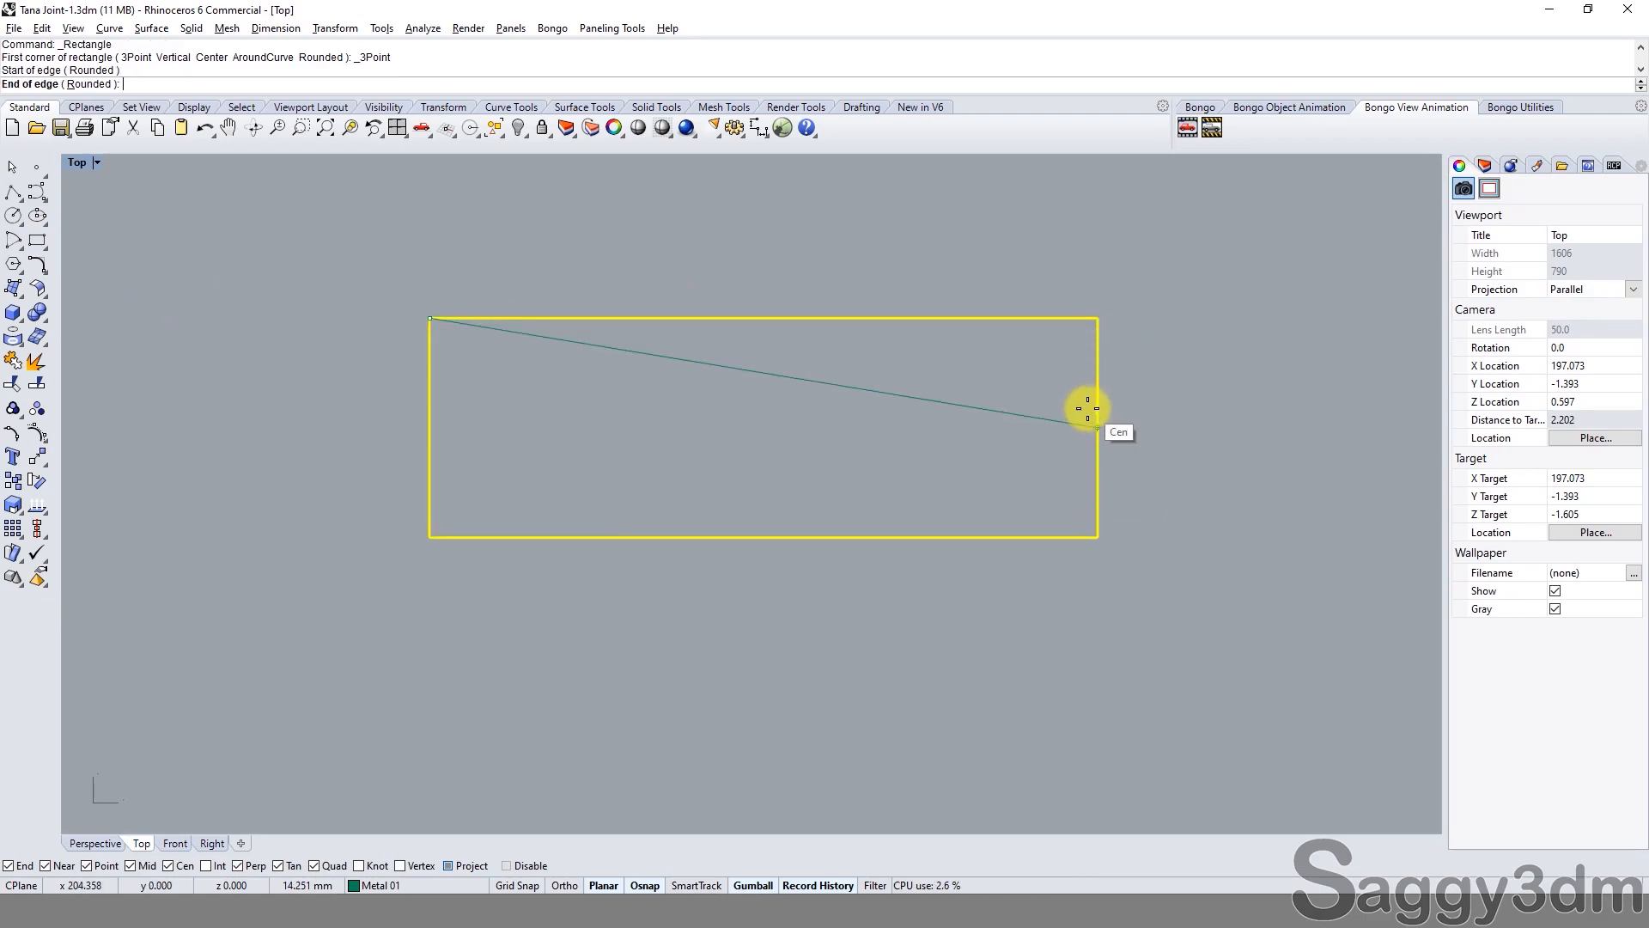
pyautogui.click(1107, 315)
pyautogui.click(1091, 543)
pyautogui.moveTo(1103, 549); pyautogui.dragTo(1071, 529)
pyautogui.keyDown('ctrl'); pyautogui.click(1098, 494); pyautogui.keyUp('ctrl')
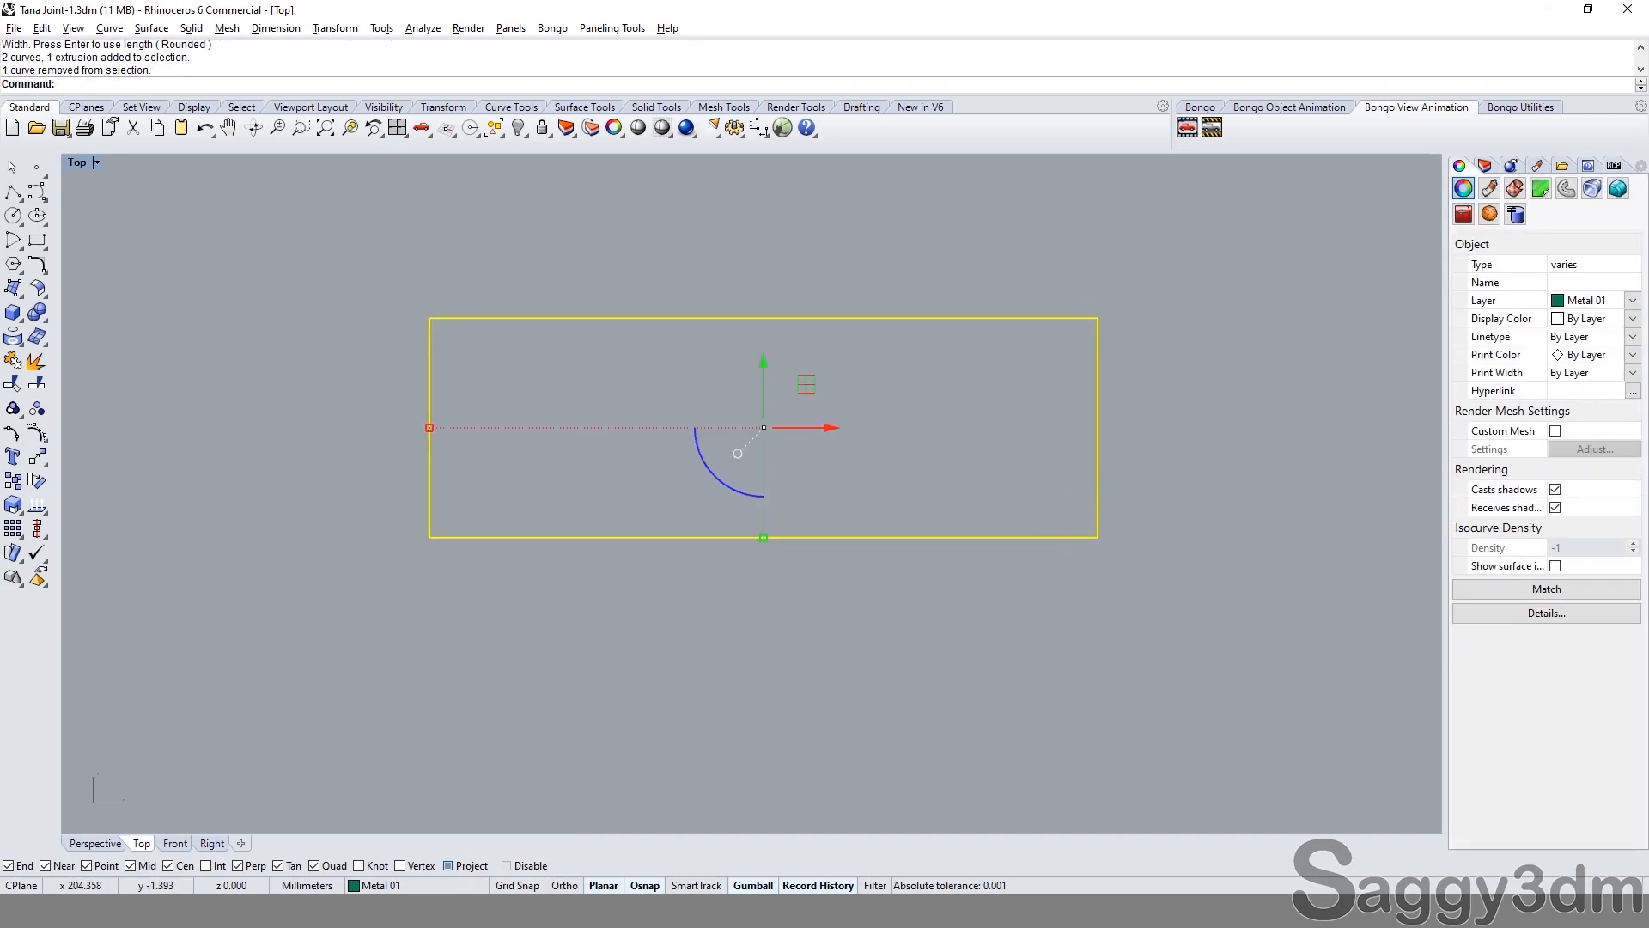
pyautogui.click(1189, 391)
pyautogui.moveTo(1198, 488); pyautogui.dragTo(1029, 518)
pyautogui.click(1037, 512)
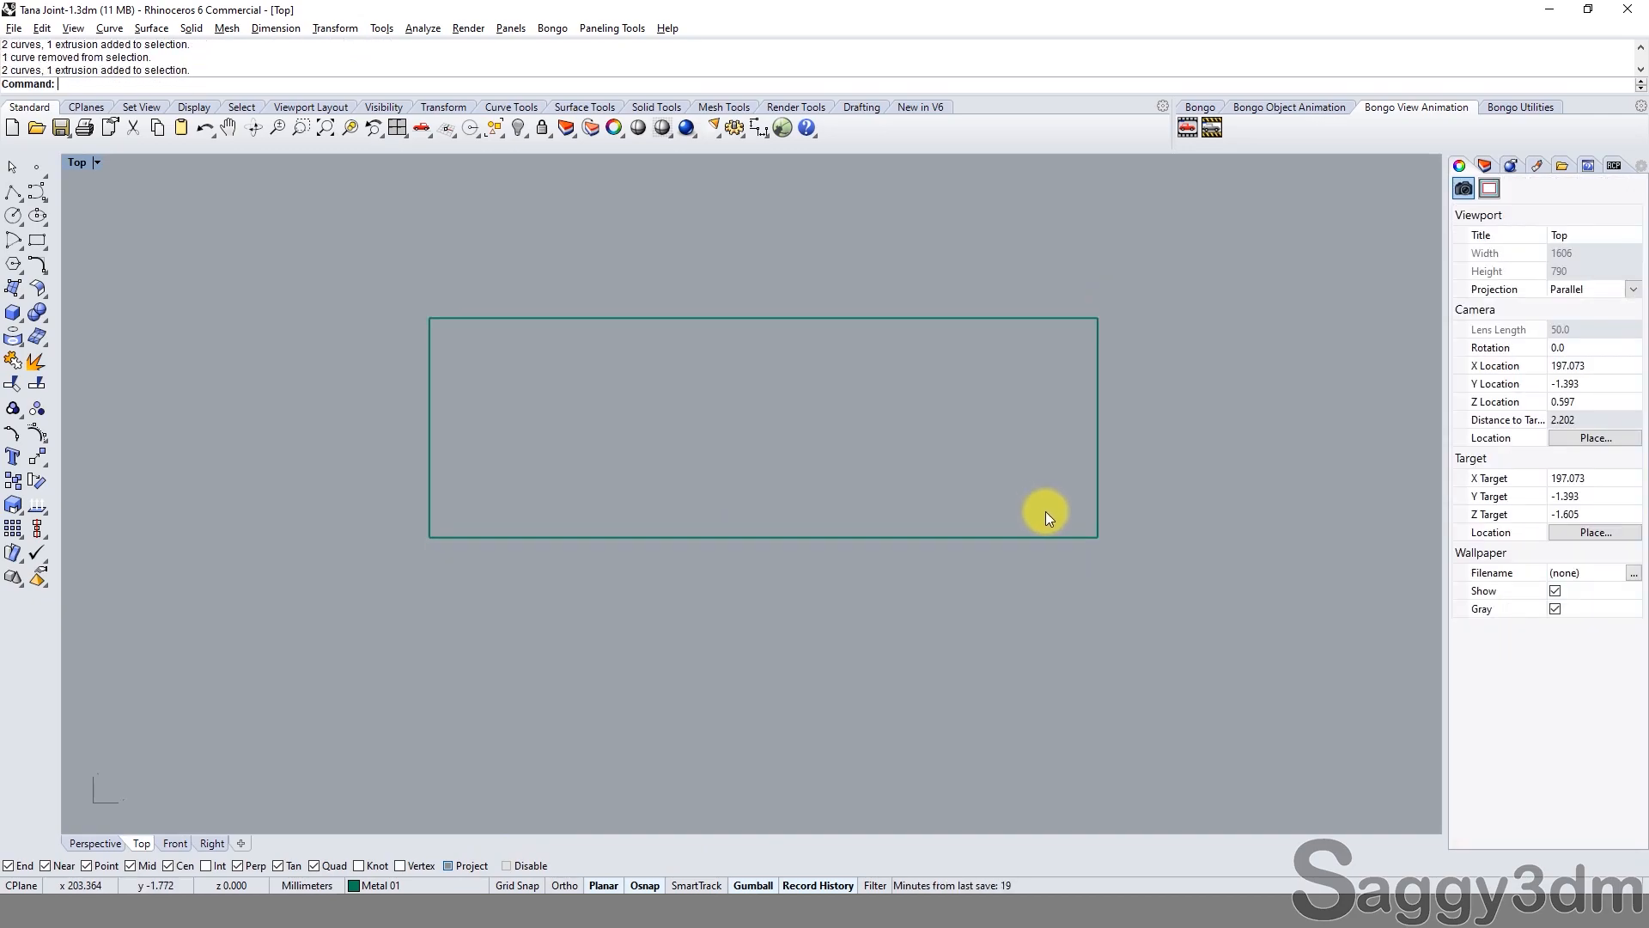
# Offset the clasp box's rectangular outline inward by 0.8 mm.
pyautogui.write('o')
pyautogui.press('Return')
pyautogui.click(1103, 429)
pyautogui.click(1132, 472)
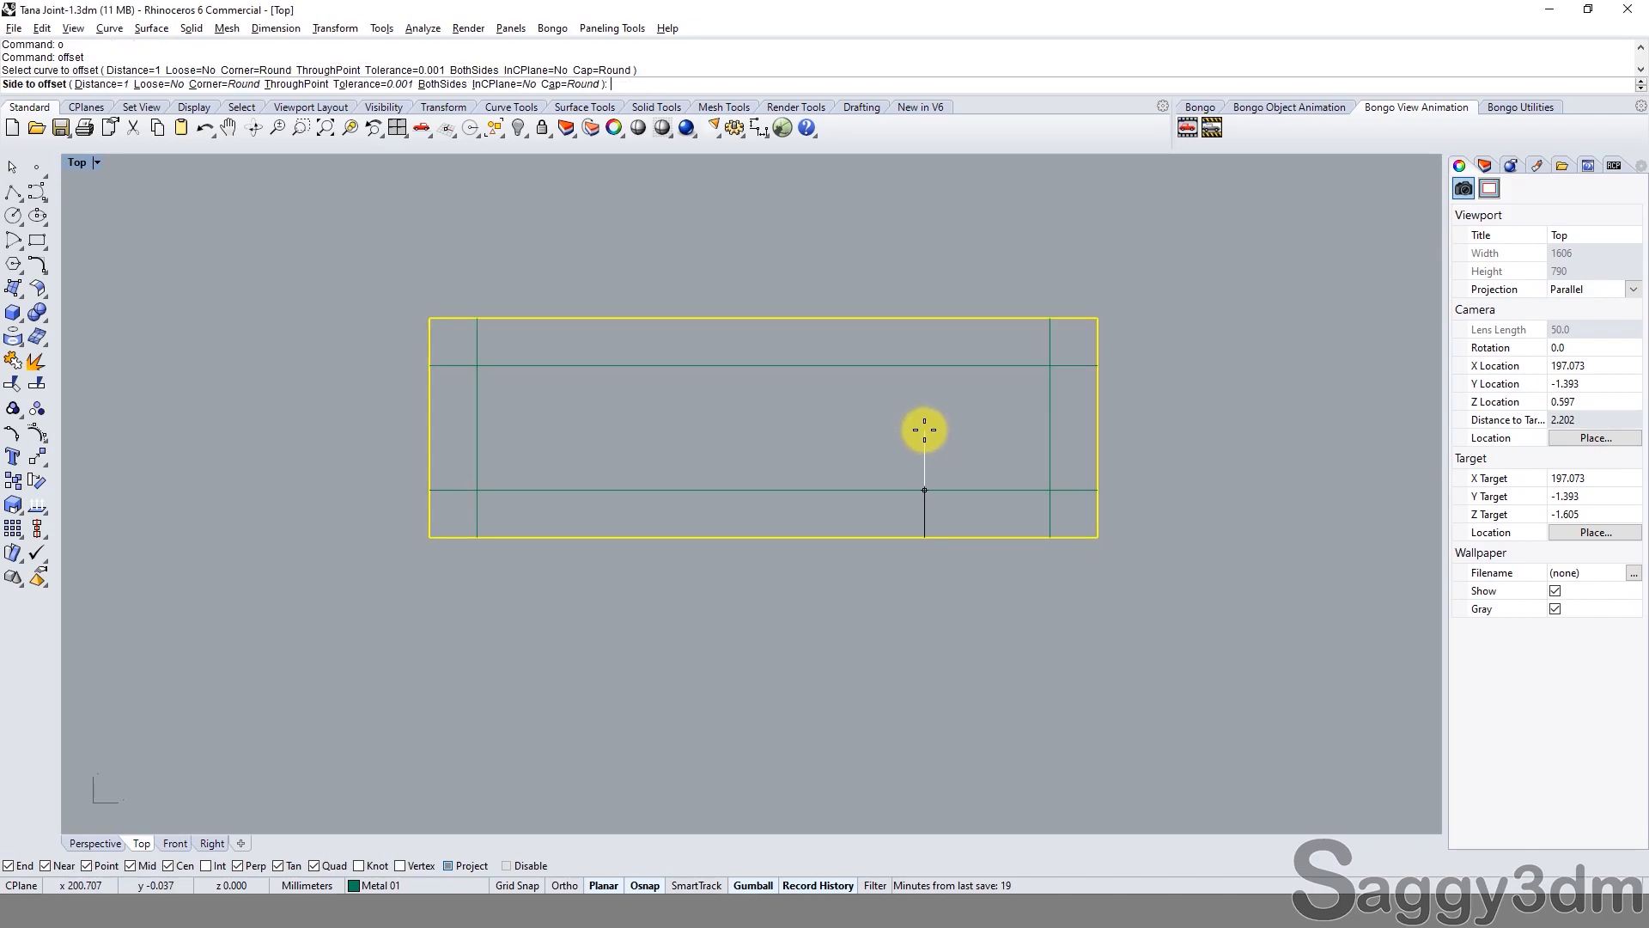
pyautogui.write('.7')
pyautogui.press('Return')
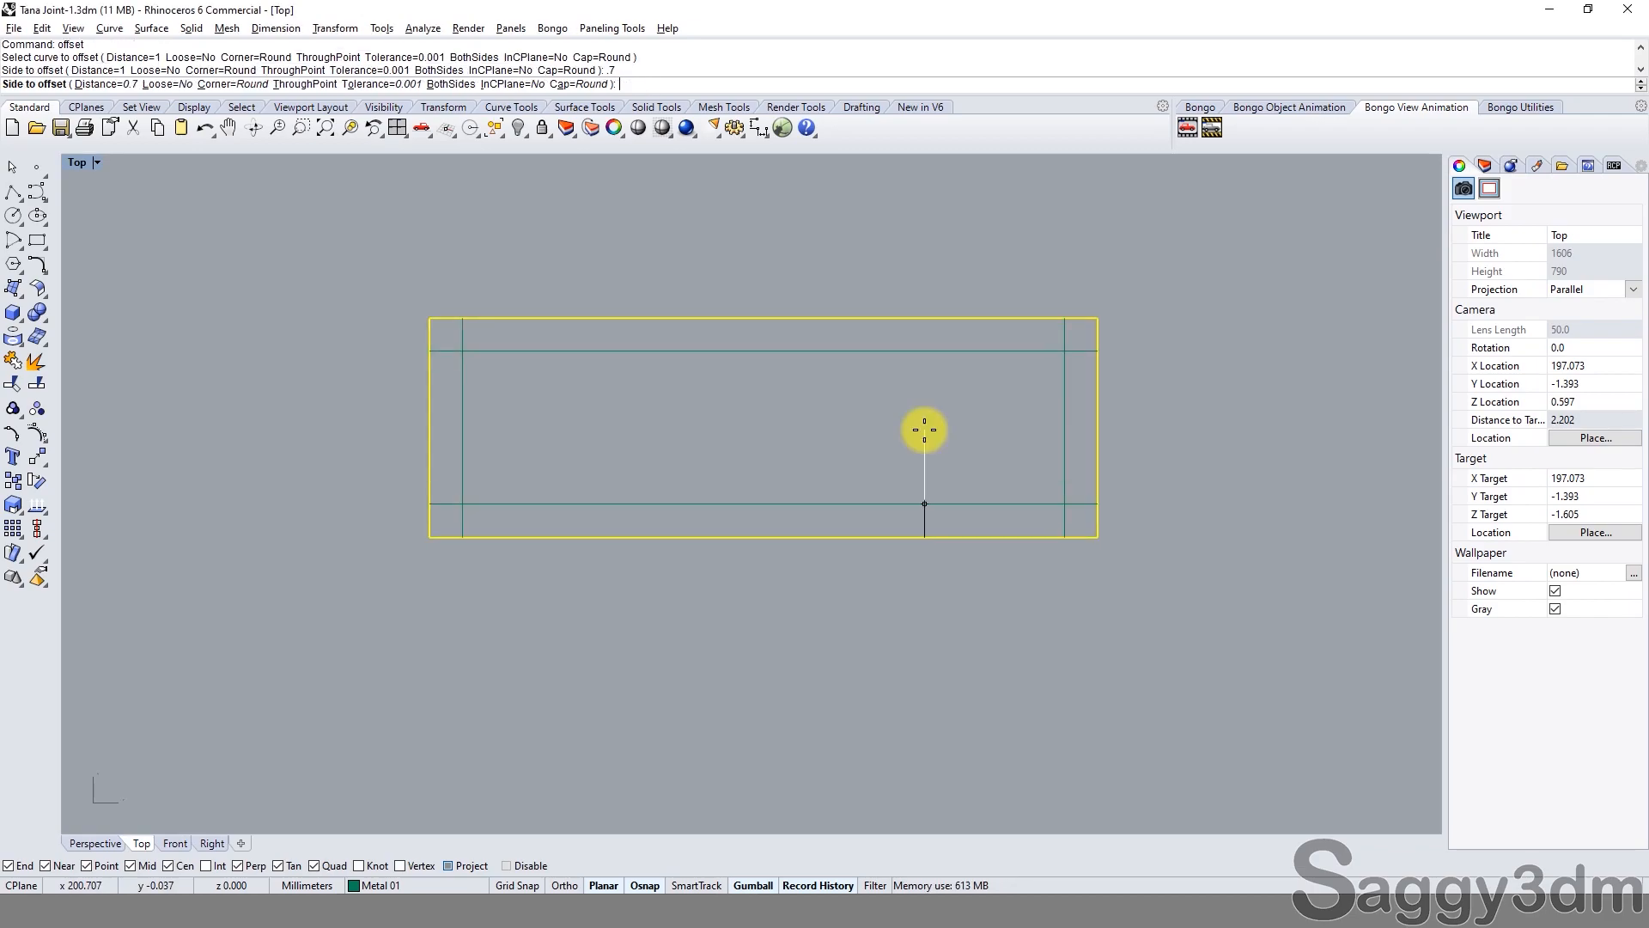
pyautogui.write('.8')
pyautogui.press('Return')
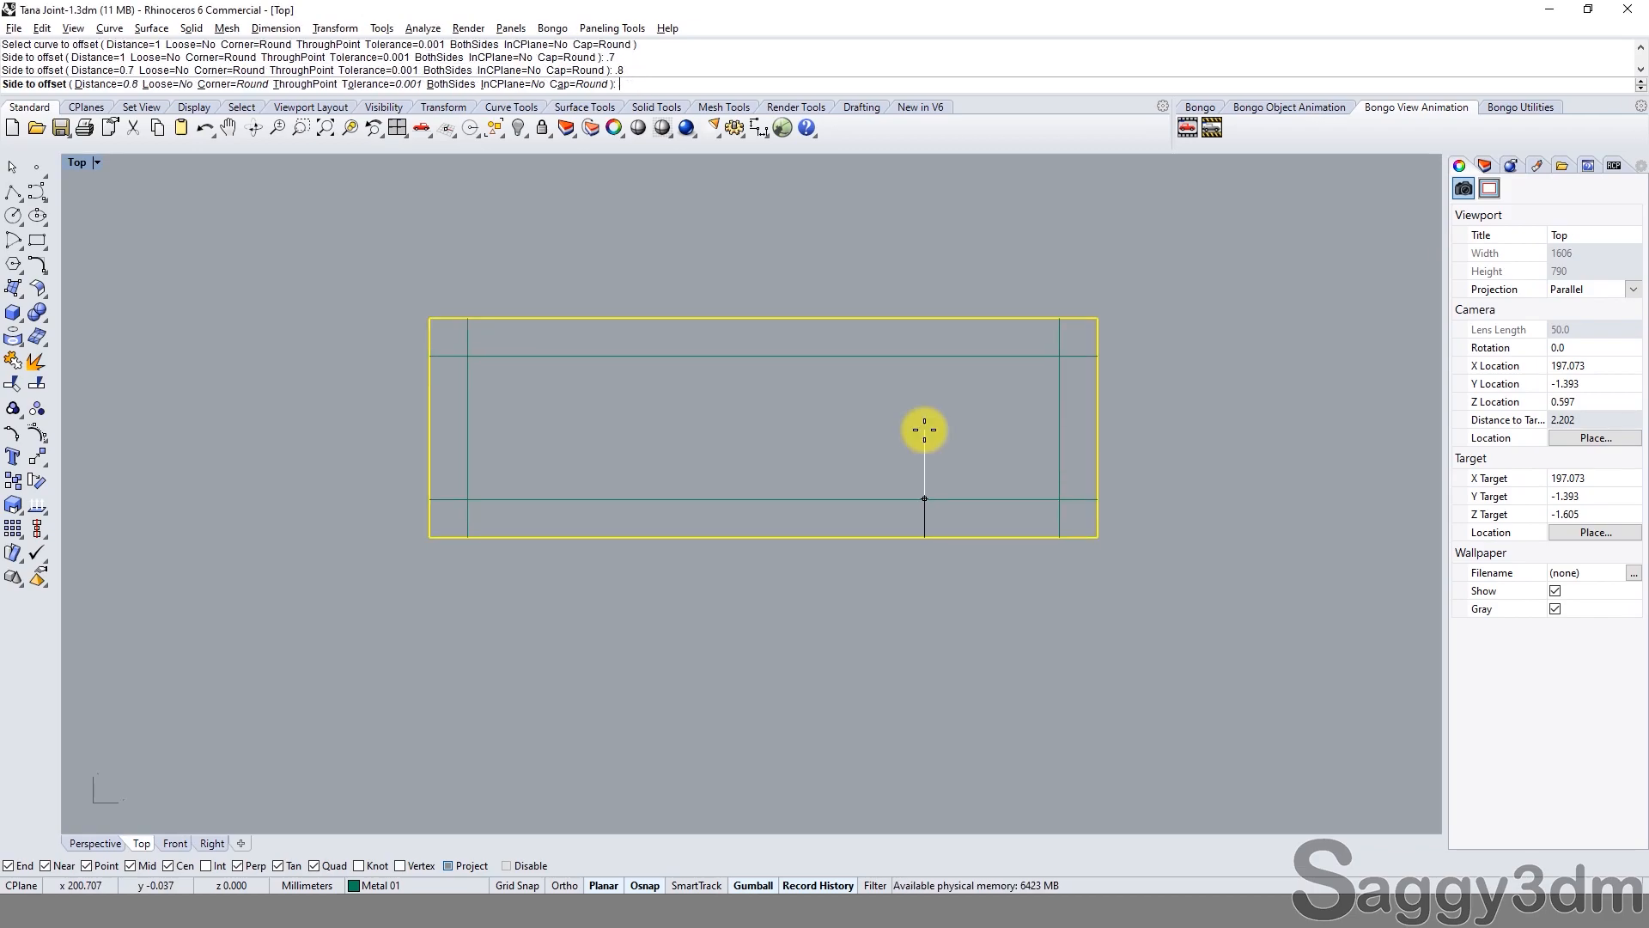
pyautogui.click(951, 495)
# Move the inner offset rectangle straight down 0.8 mm from the top of the clasp box in the front view.
pyautogui.scroll(-2, 950, 495)
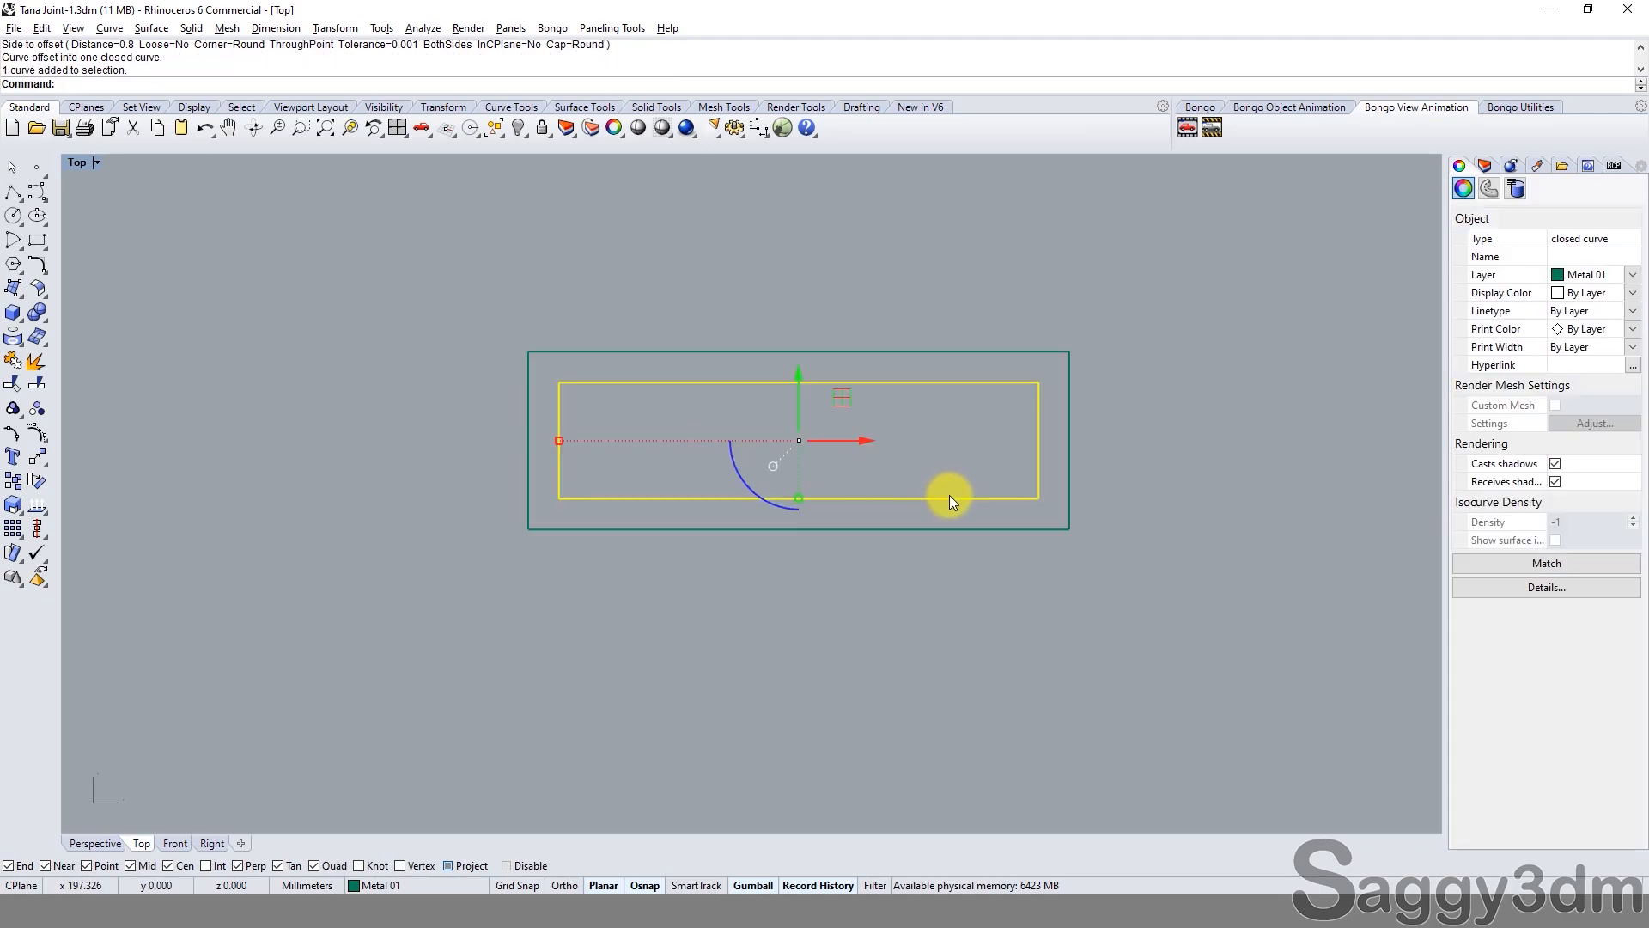
pyautogui.doubleClick(80, 165)
pyautogui.write('m')
pyautogui.press('Return')
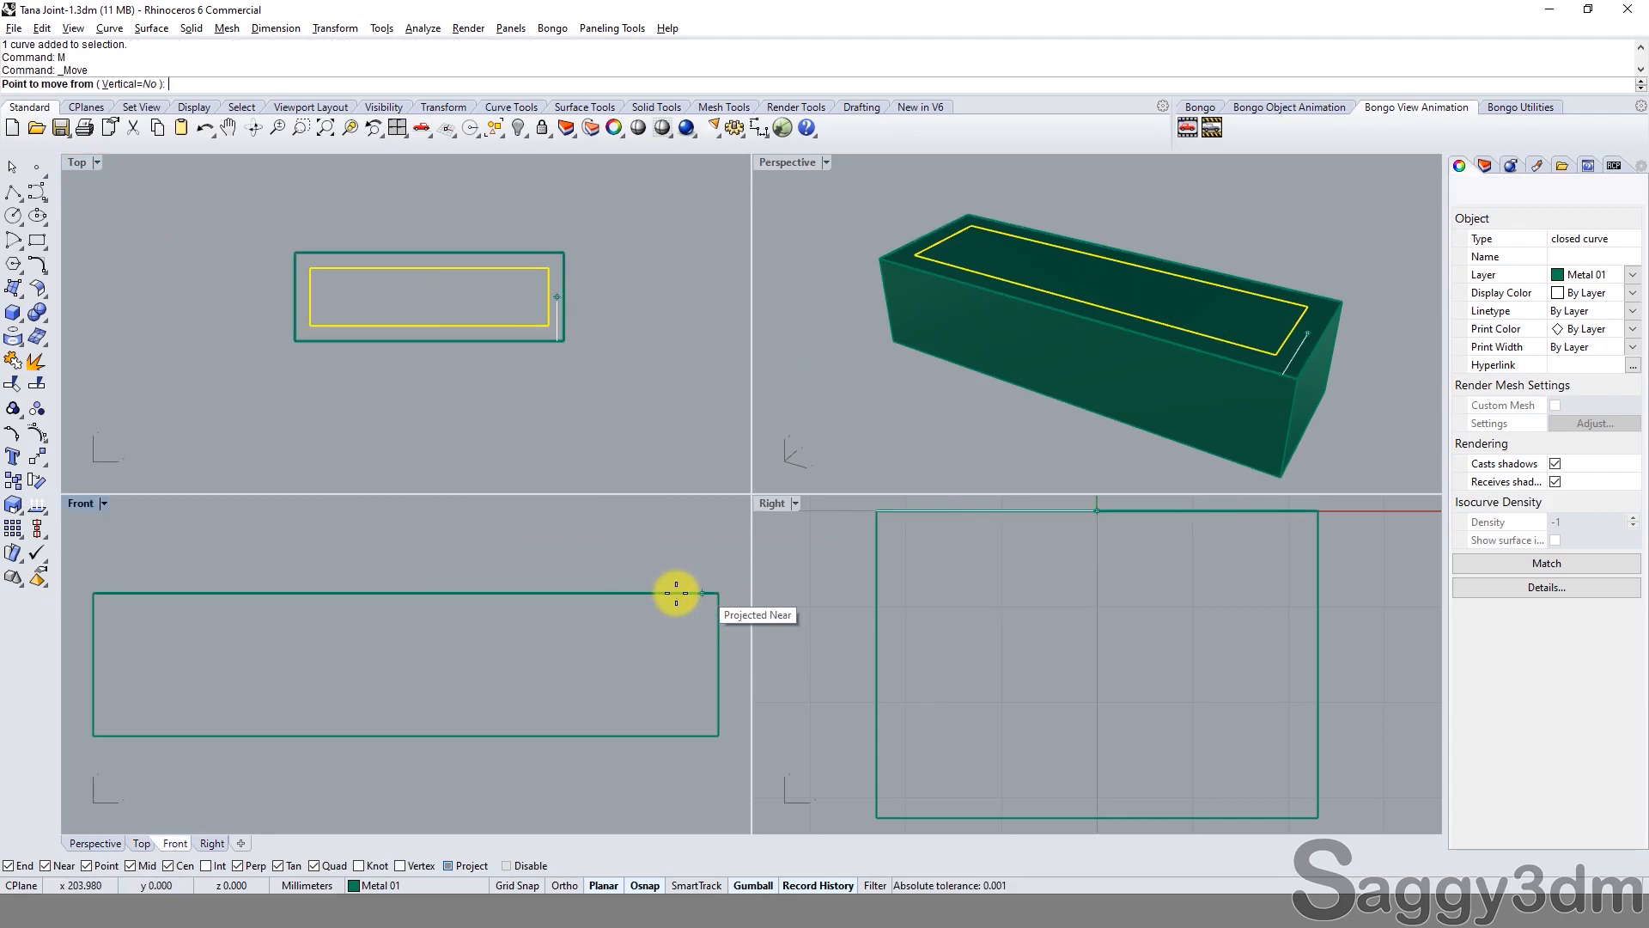
pyautogui.scroll(-1, 692, 688)
pyautogui.click(667, 557)
pyautogui.write('.8')
pyautogui.press('Return')
pyautogui.click(671, 571)
# Extrude the inner rectangle downward as a solid, about 2.41 mm to the base of the clasp box.
pyautogui.write('e')
pyautogui.press('Return')
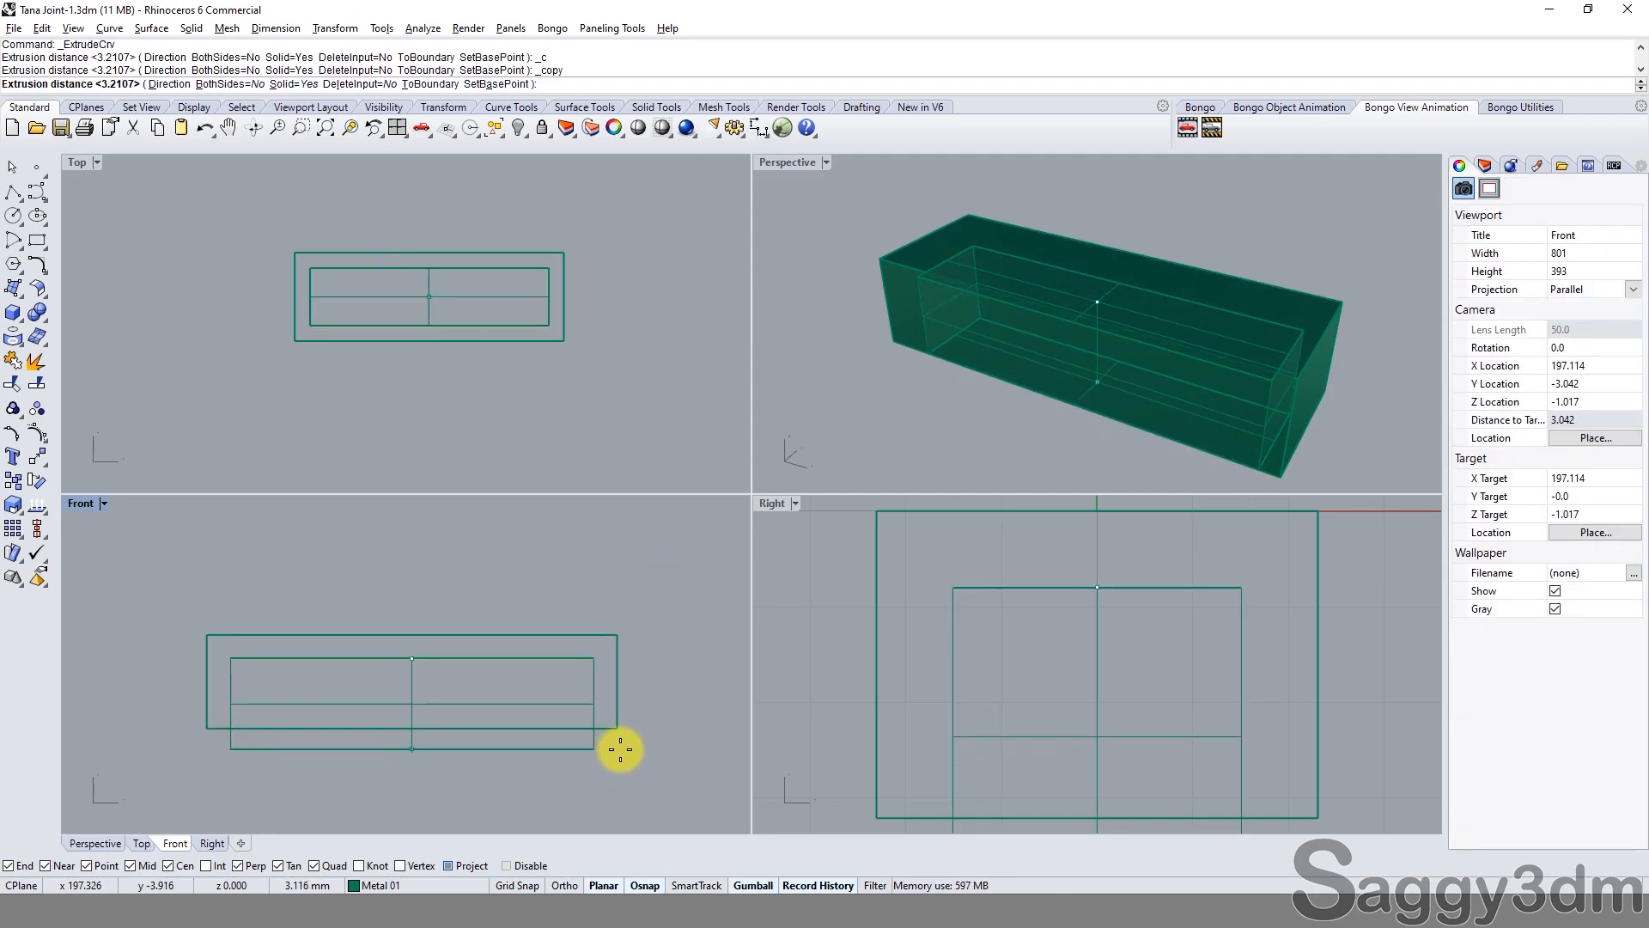
pyautogui.scroll(1, 587, 735)
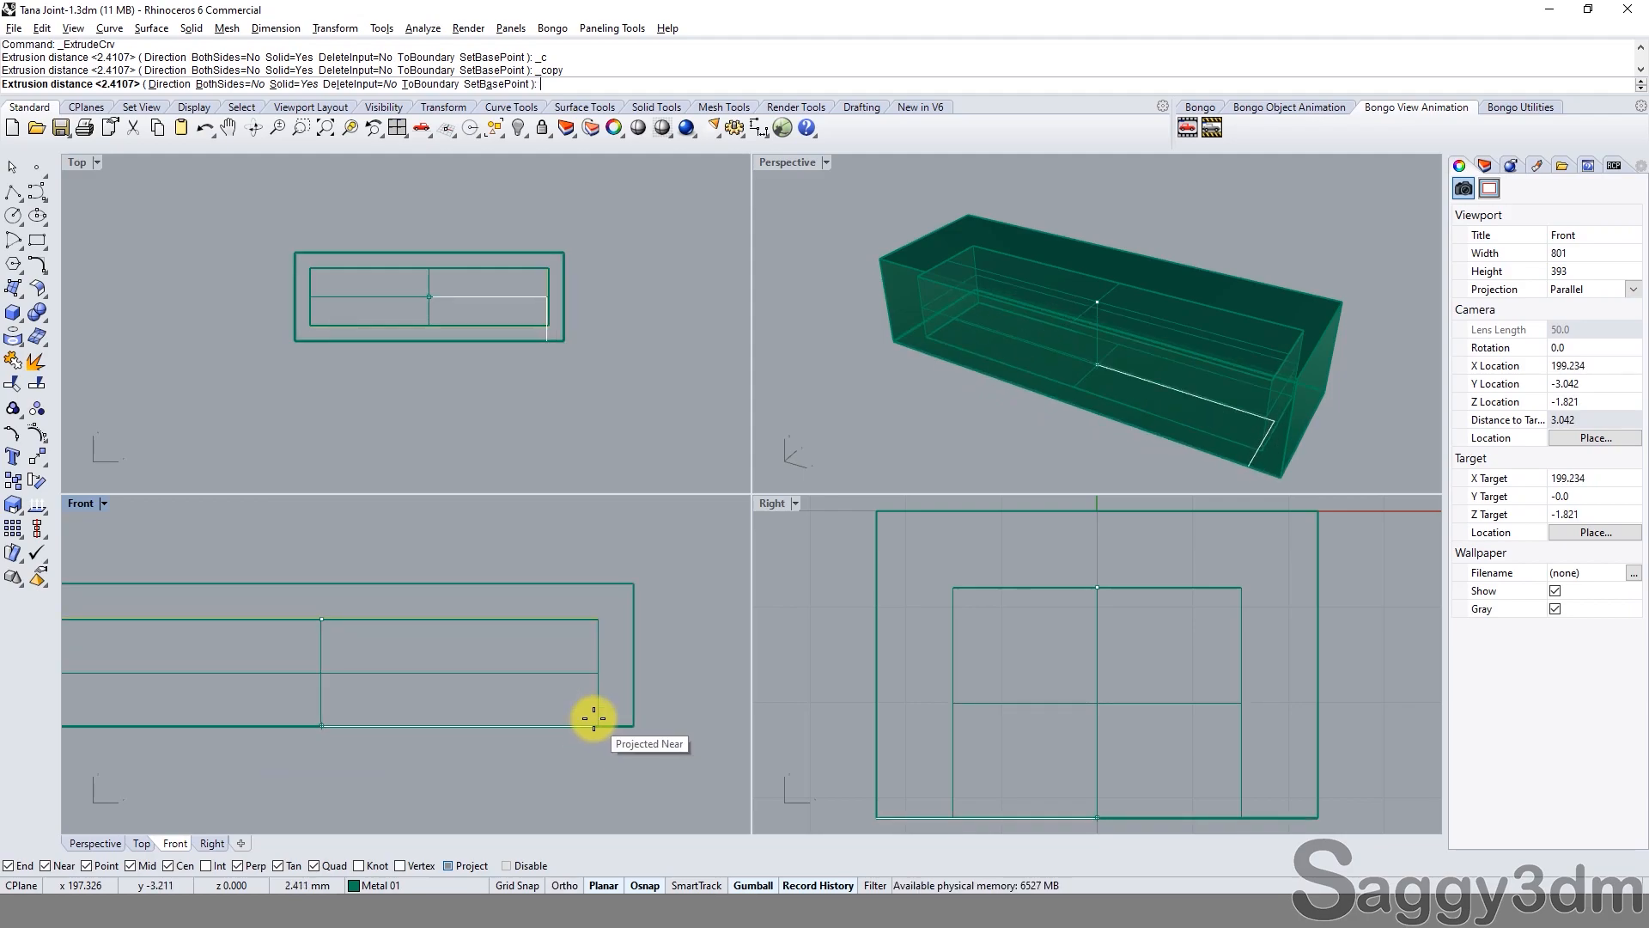
pyautogui.click(588, 733)
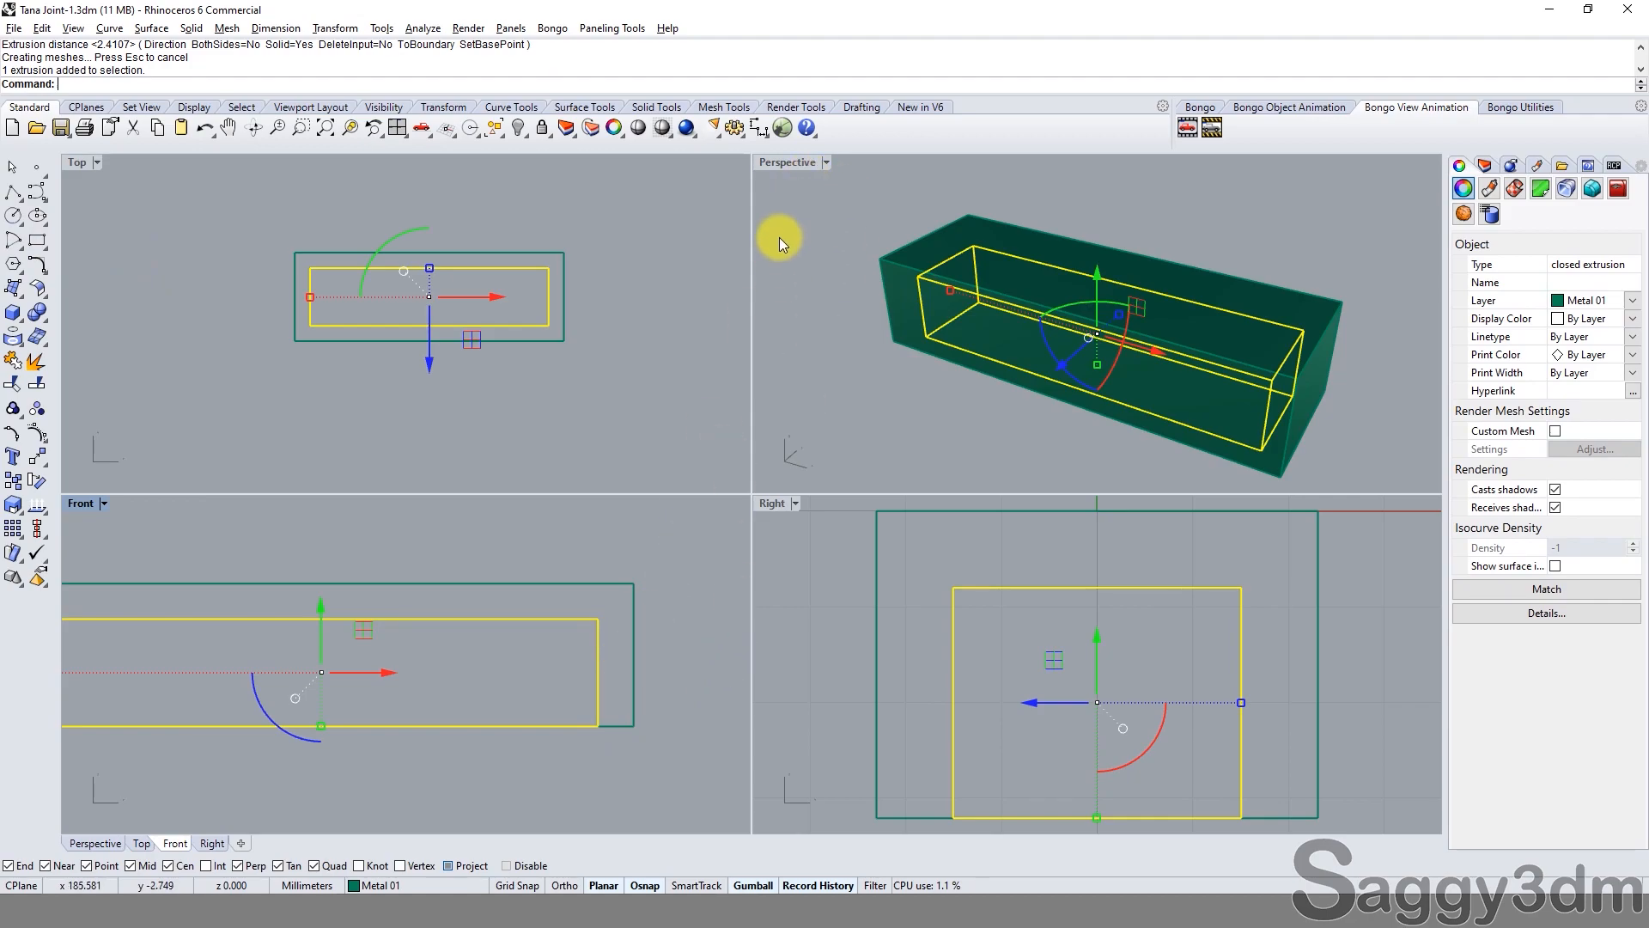
# Draw a horizontal guide line outward from the inner block's lower corner in the front view and raise it 0.7 mm.
pyautogui.click(11, 196)
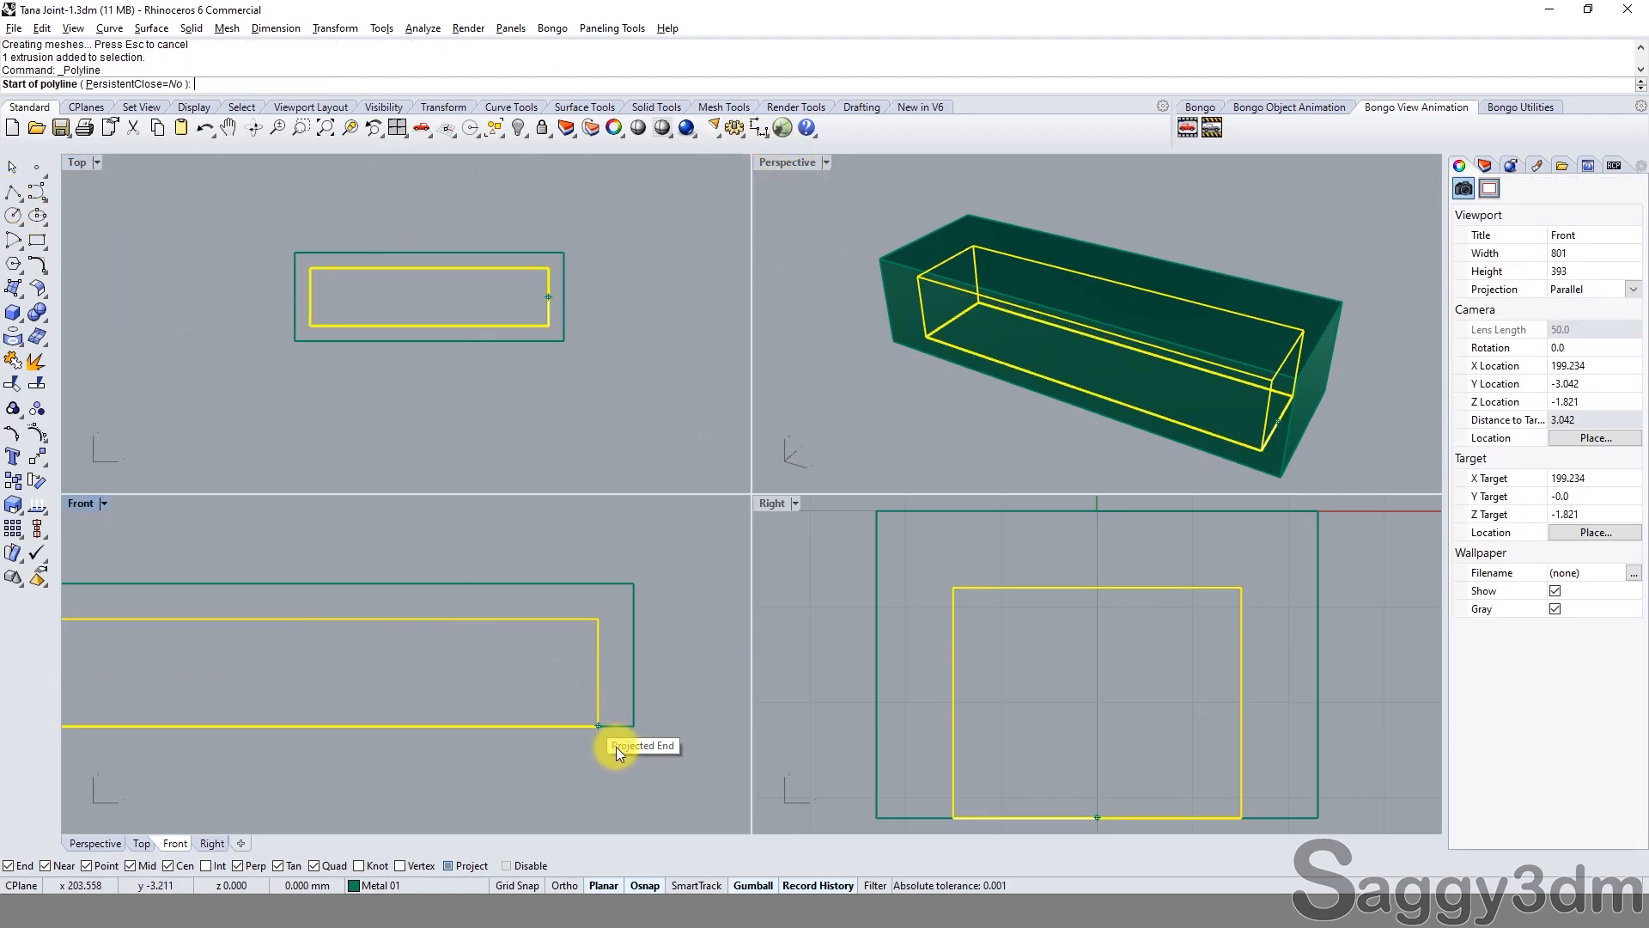
pyautogui.click(598, 726)
pyautogui.click(726, 730)
pyautogui.press('Return')
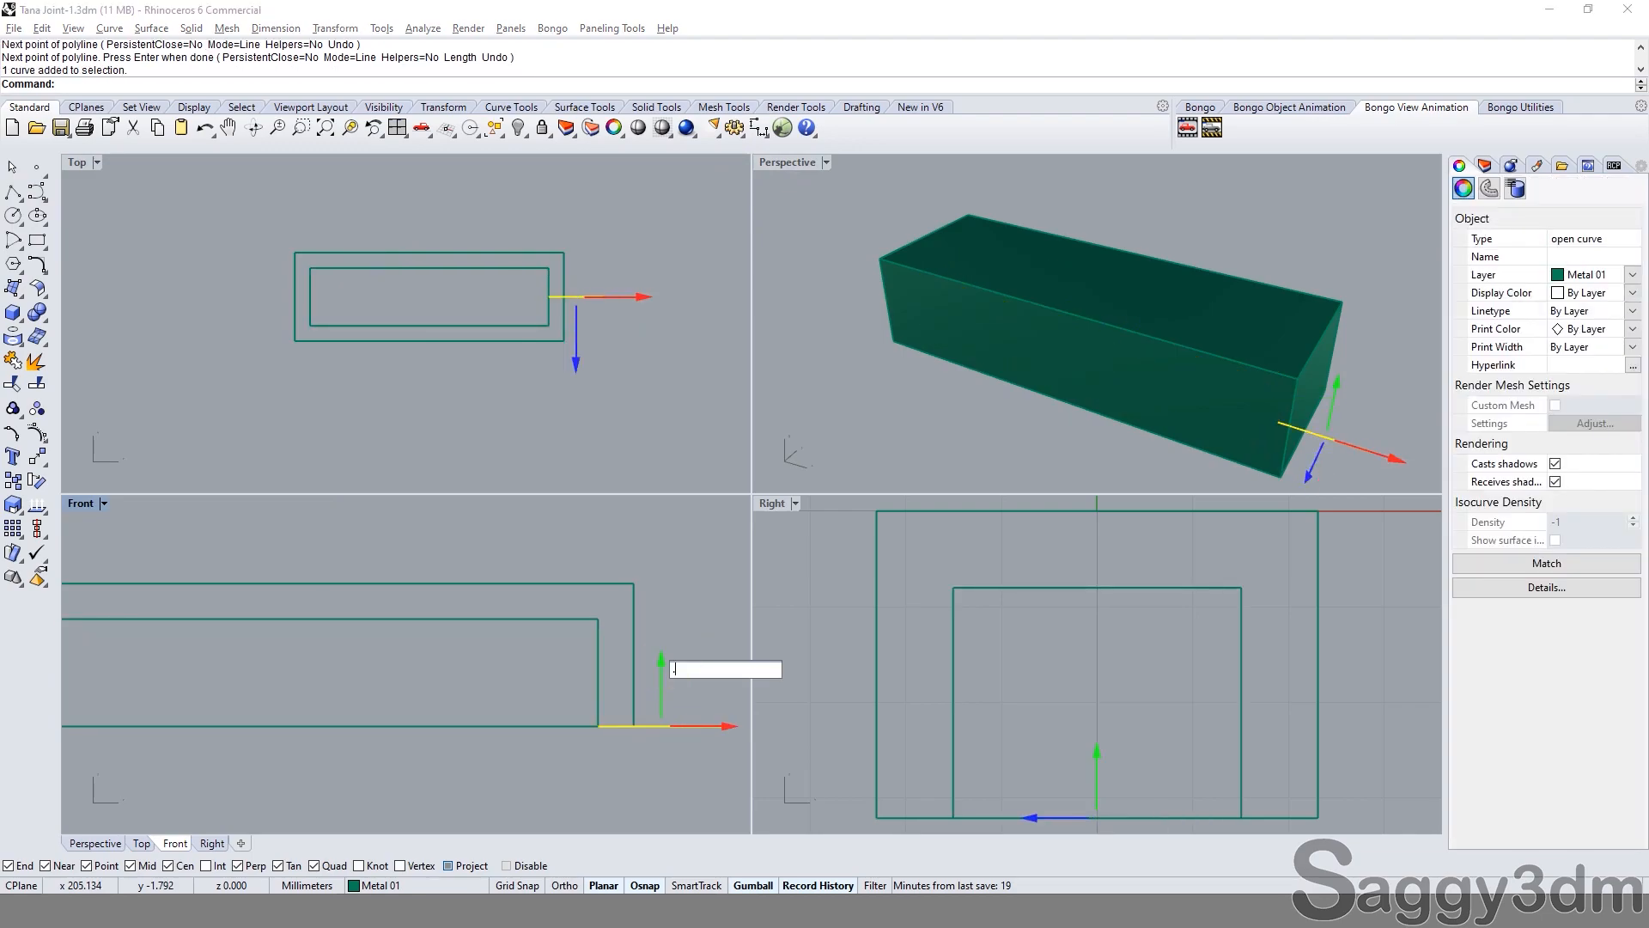
pyautogui.write('.7')
pyautogui.press('Return')
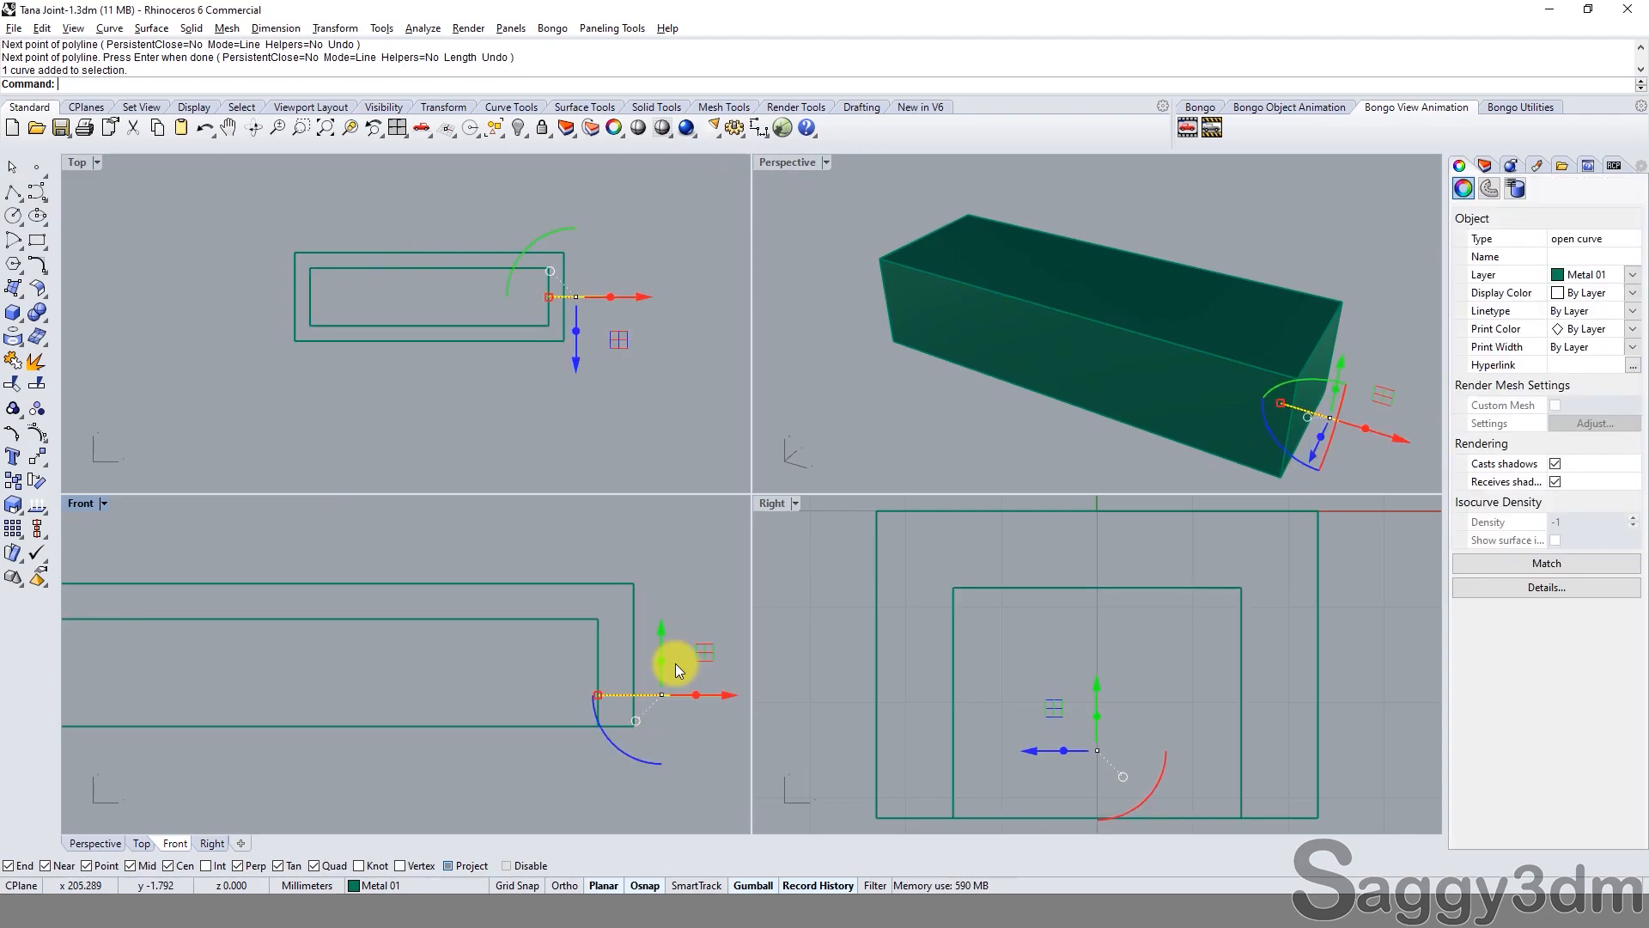
# Scale the inner block in height only in the front view so its base rises from the box's base to the guide line.
pyautogui.click(599, 657)
pyautogui.write('s1')
pyautogui.press('Return')
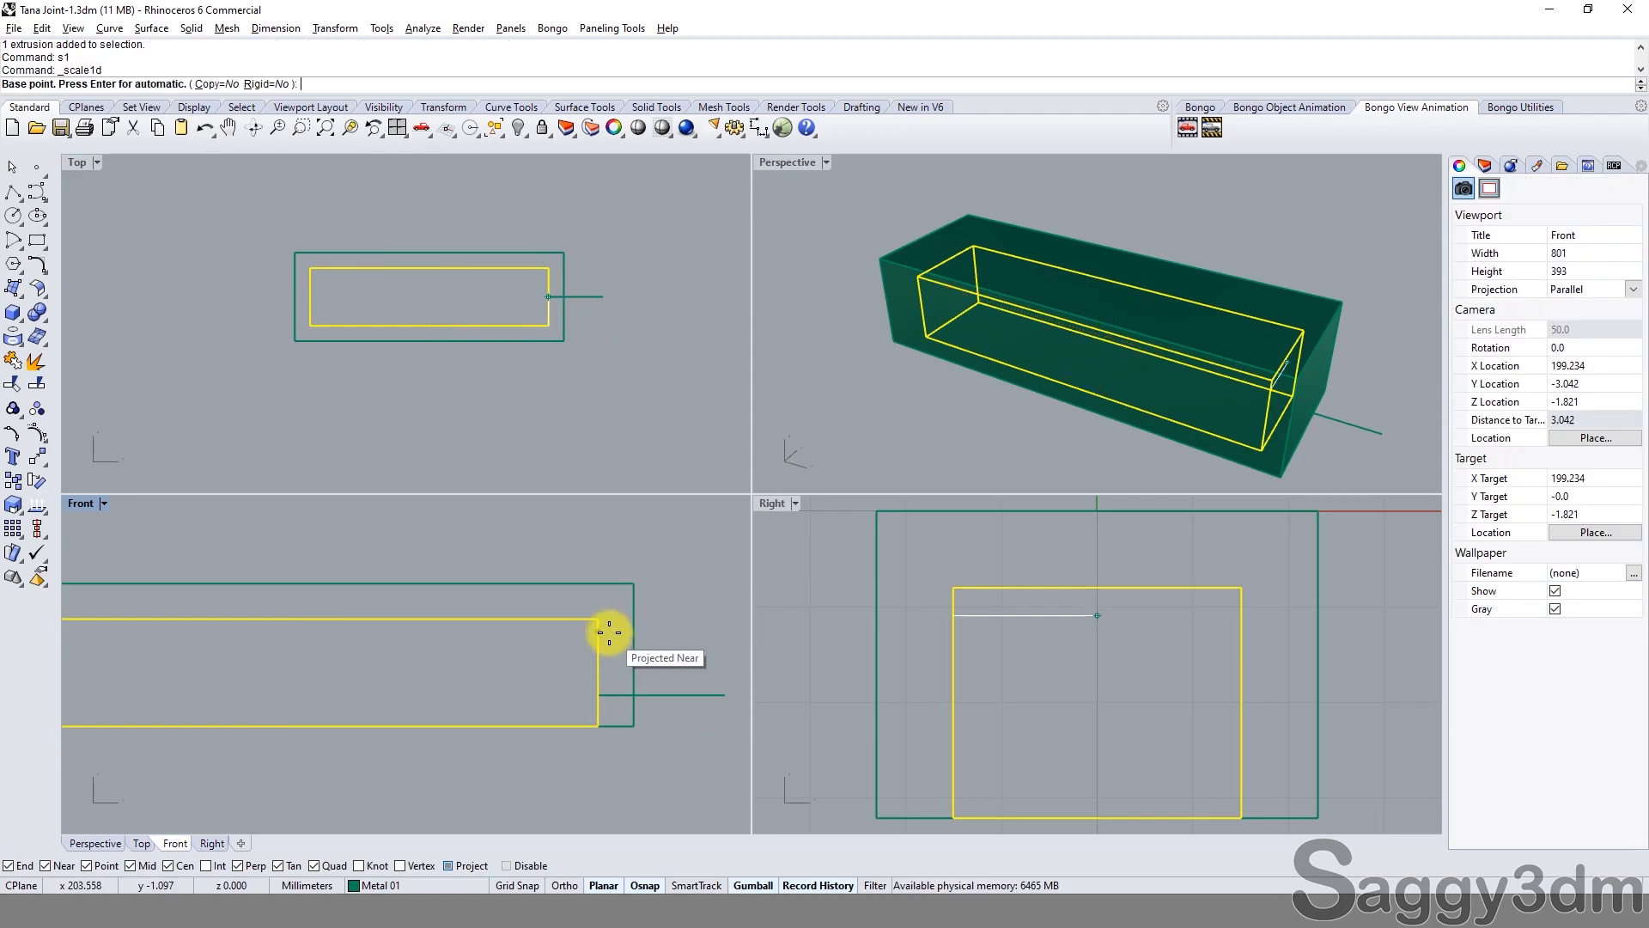
pyautogui.click(609, 626)
pyautogui.click(598, 725)
pyautogui.click(601, 694)
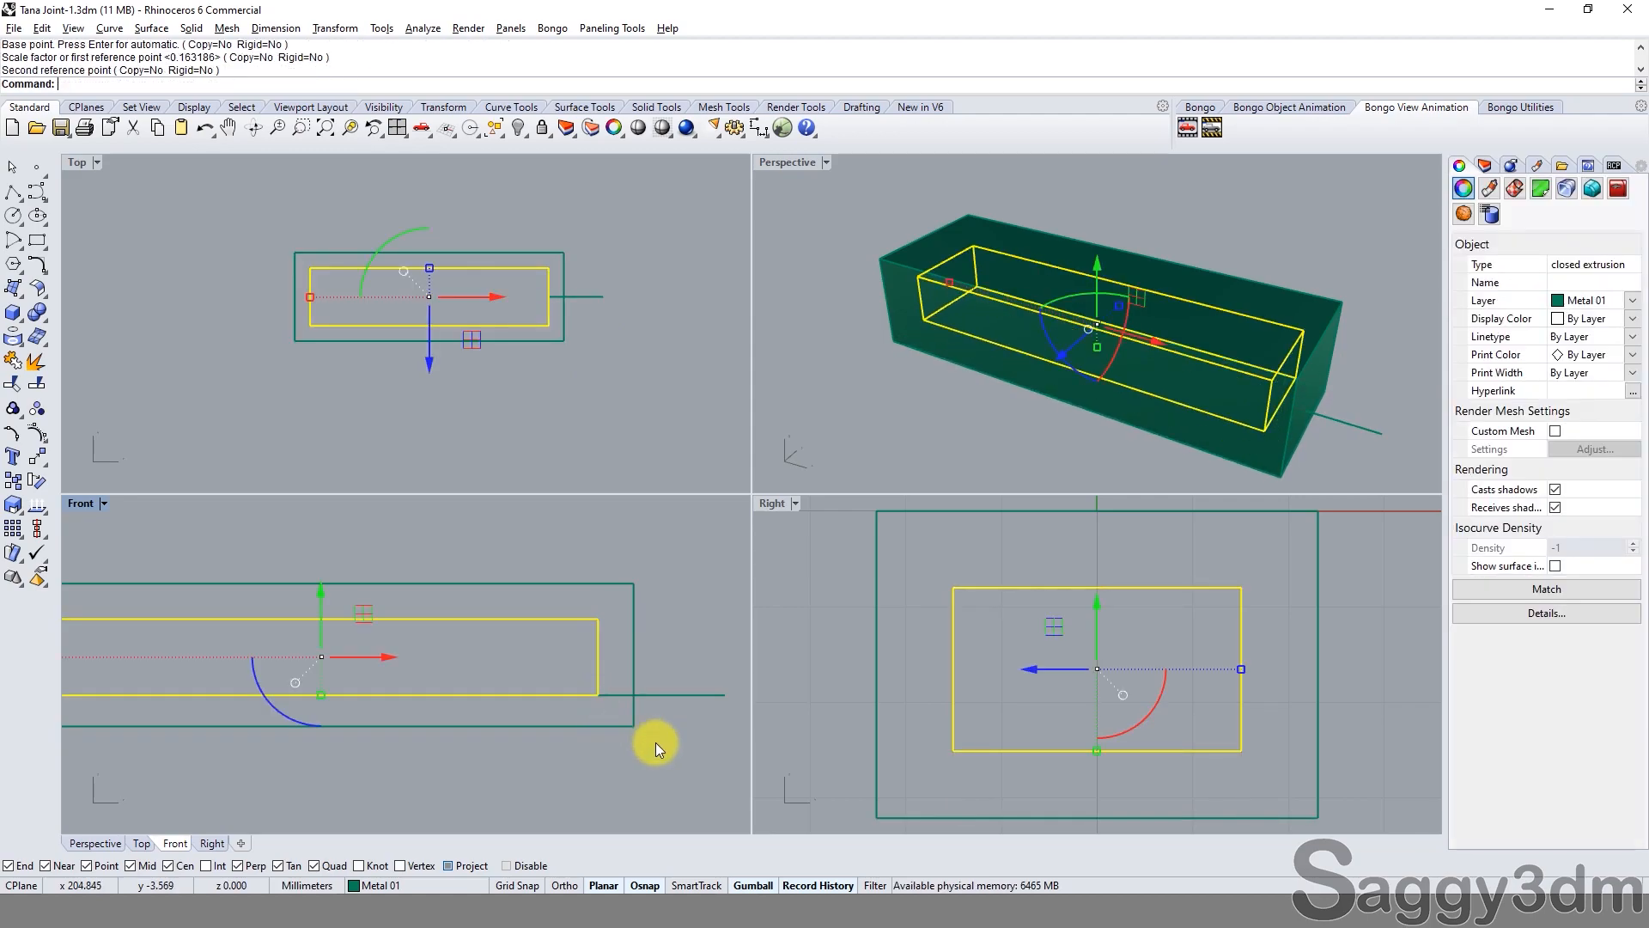
pyautogui.scroll(-1, 657, 742)
pyautogui.press('Escape')
pyautogui.click(611, 661)
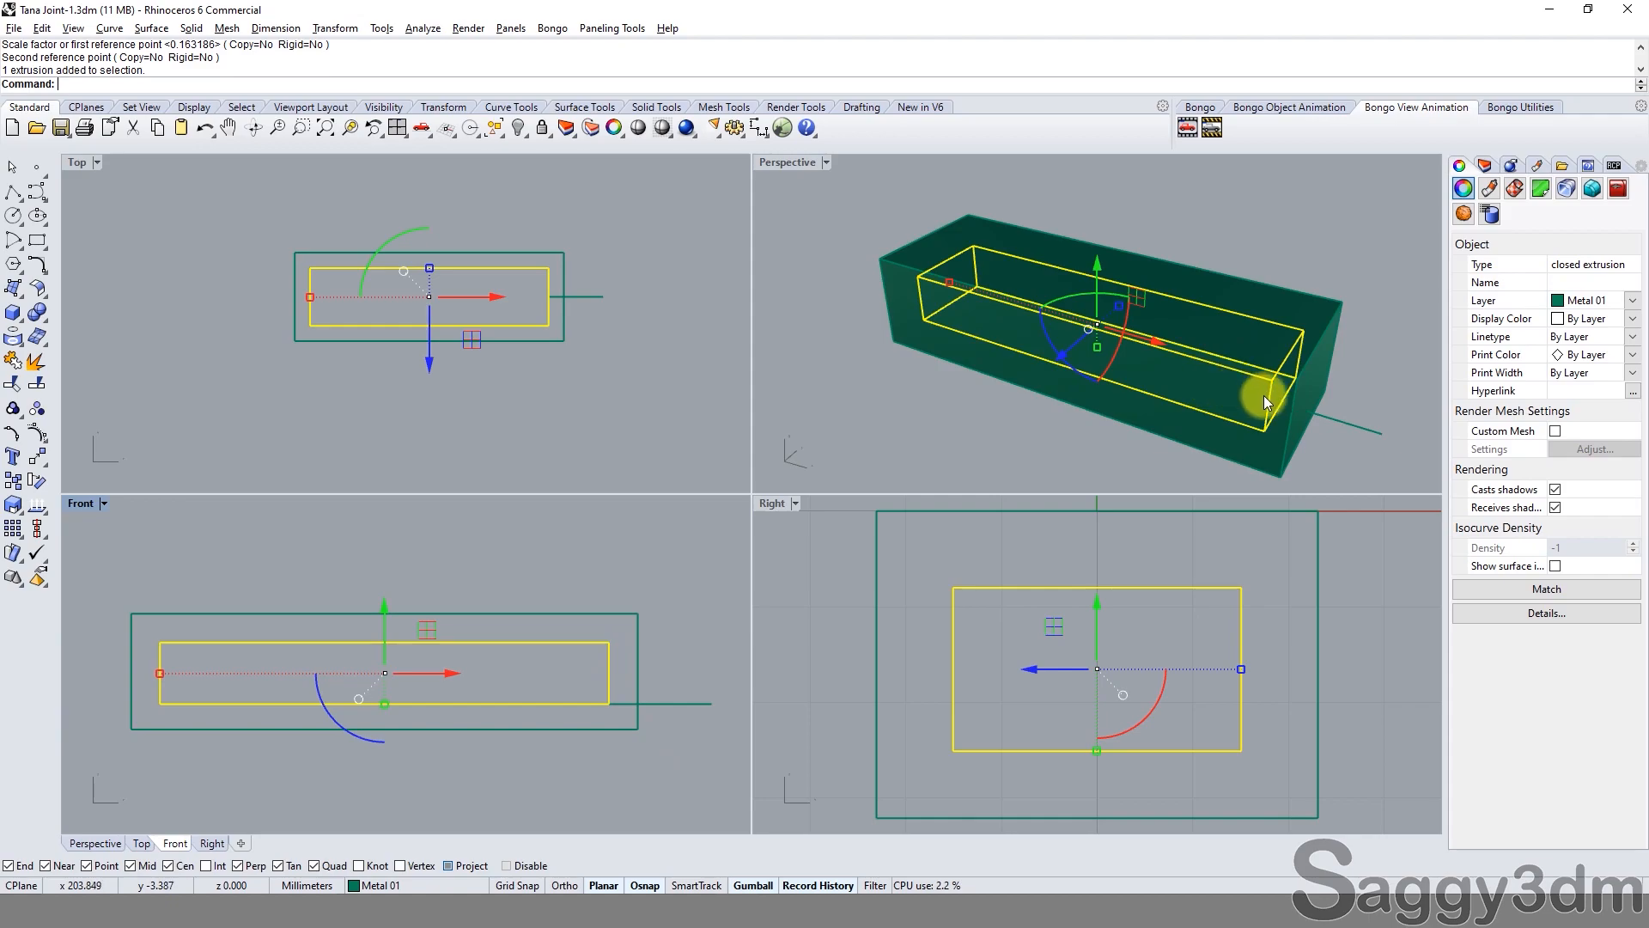
pyautogui.moveTo(998, 405); pyautogui.dragTo(553, 409, button='right')
pyautogui.scroll(5, 462, 324)
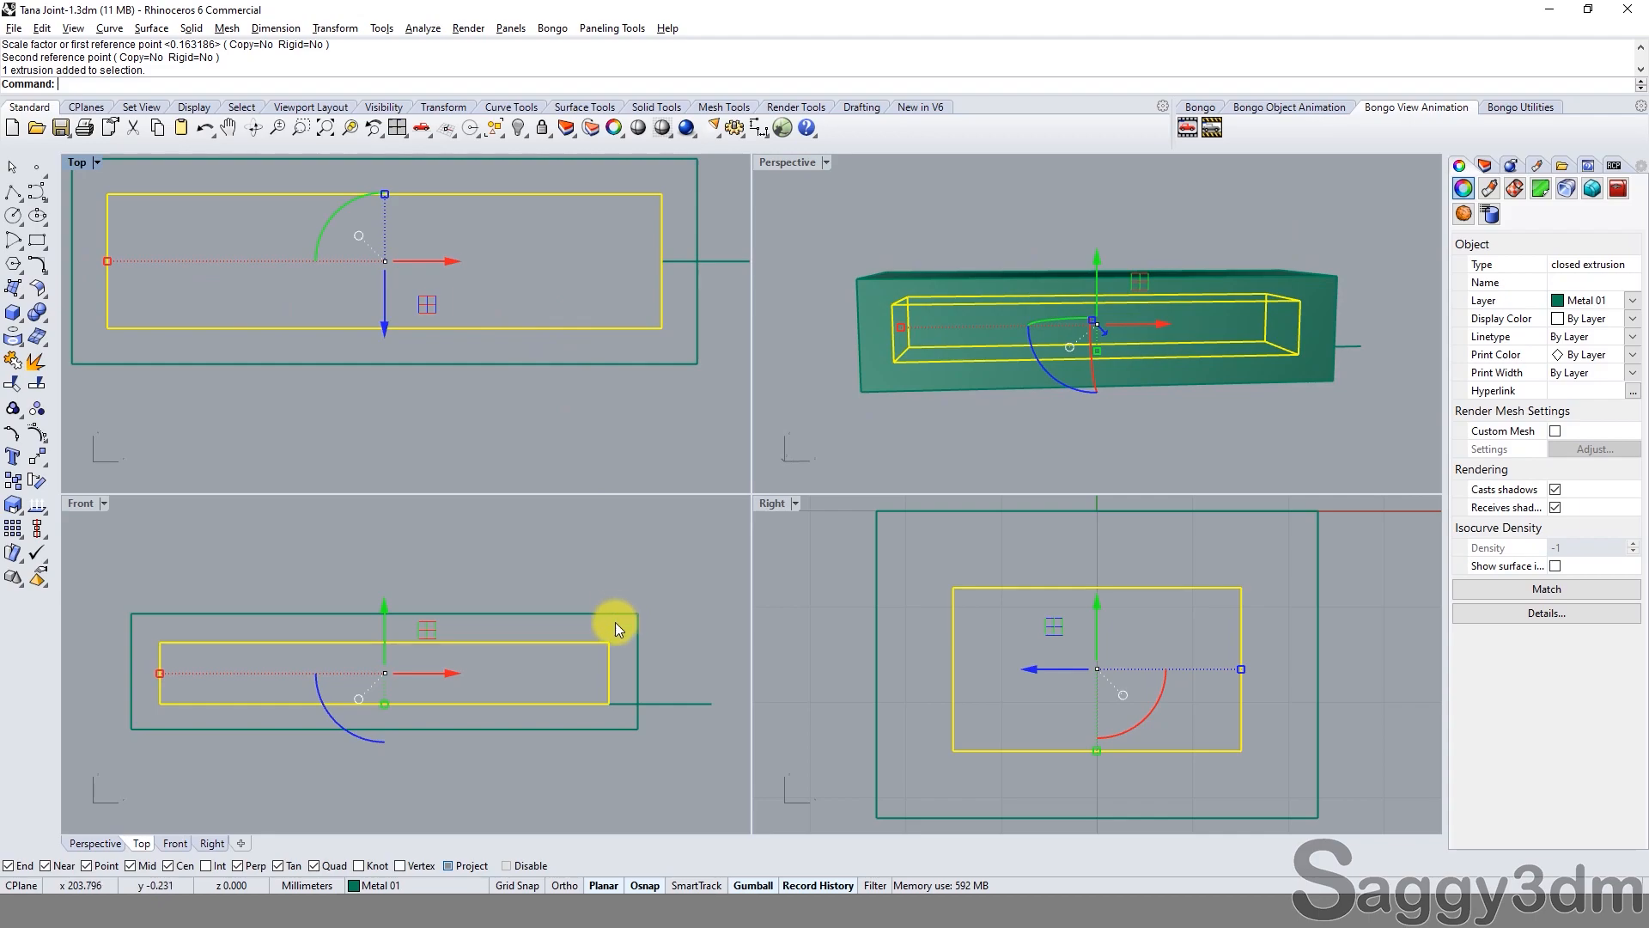
pyautogui.moveTo(590, 708); pyautogui.dragTo(587, 661, button='right')
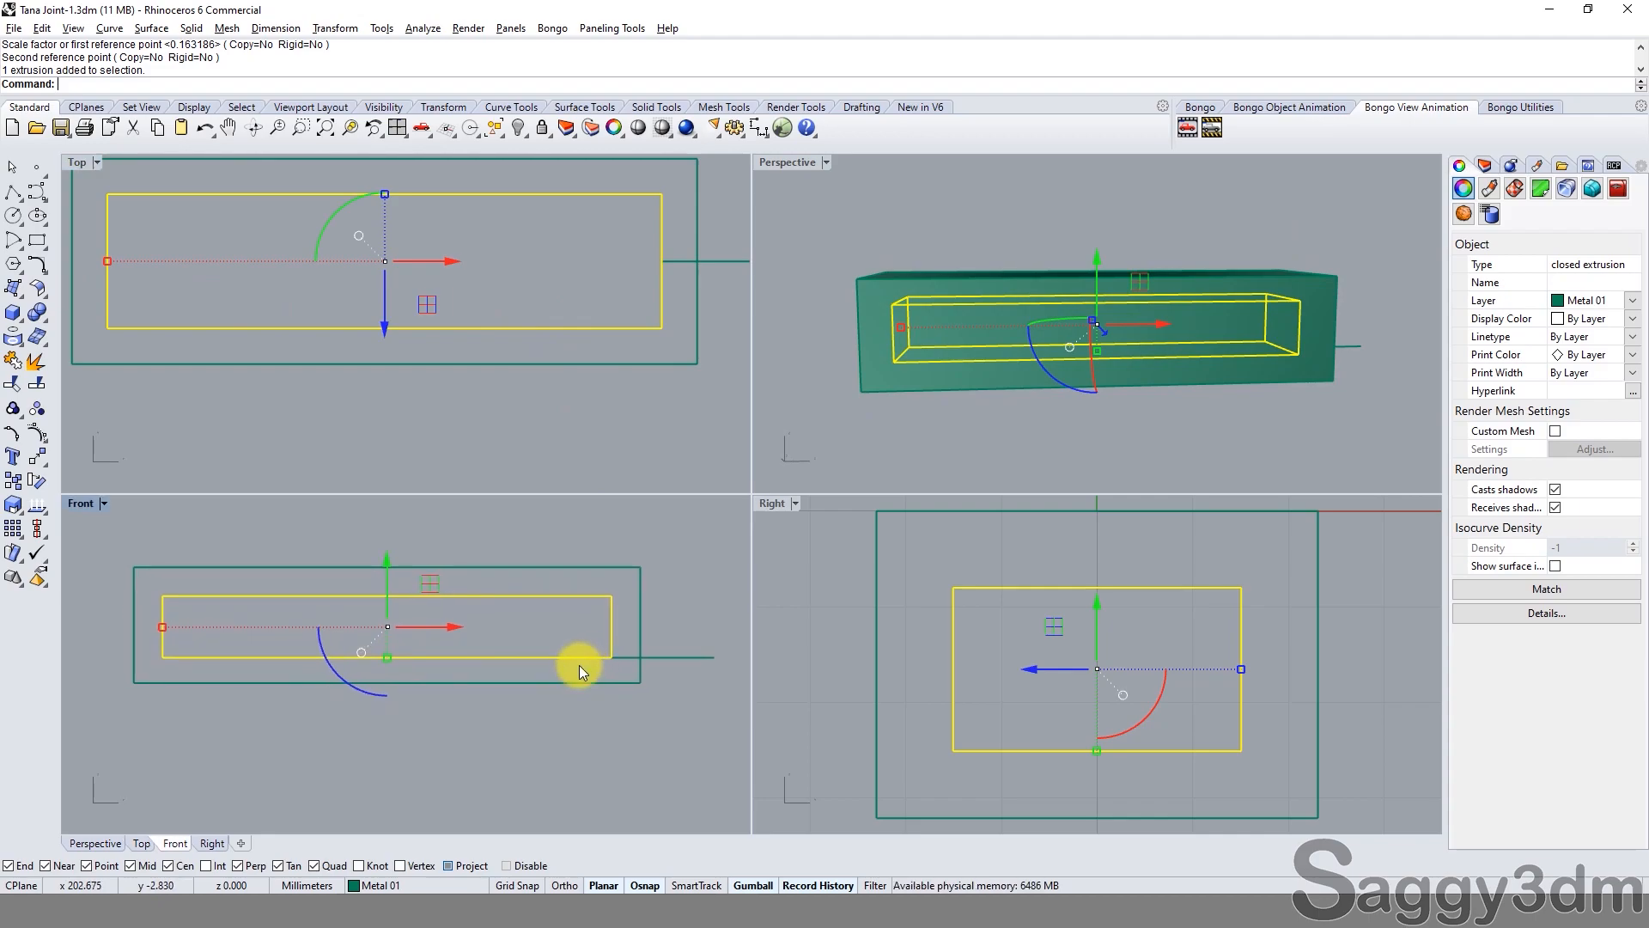
pyautogui.moveTo(250, 680); pyautogui.dragTo(423, 668, button='right')
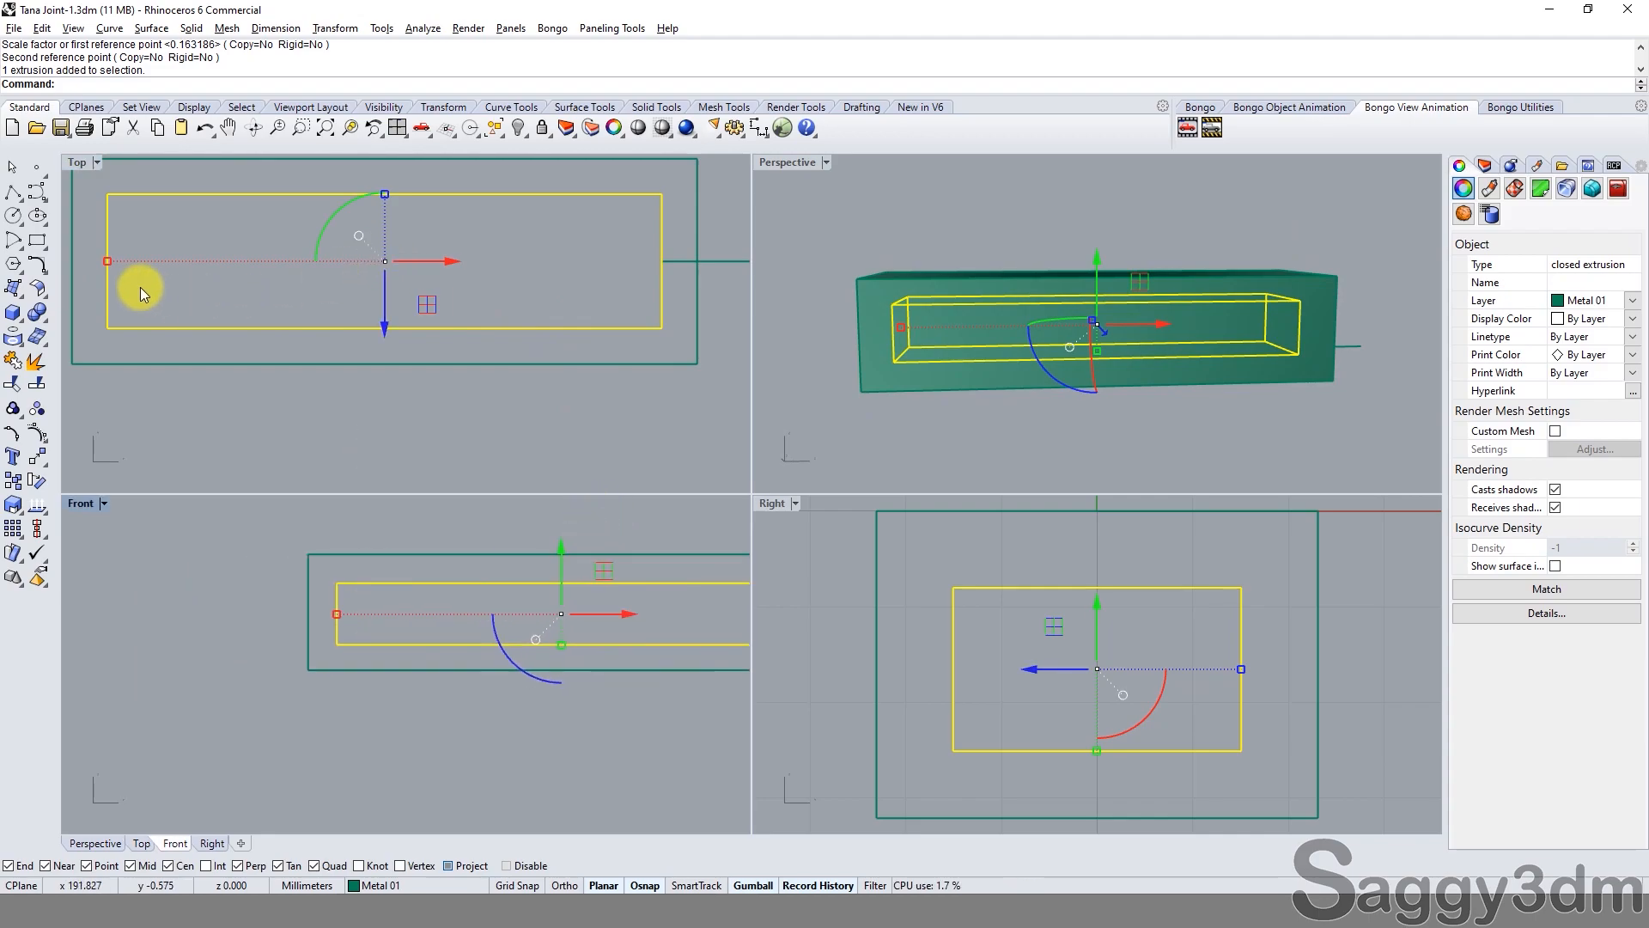
pyautogui.click(13, 311)
pyautogui.scroll(2, 249, 244)
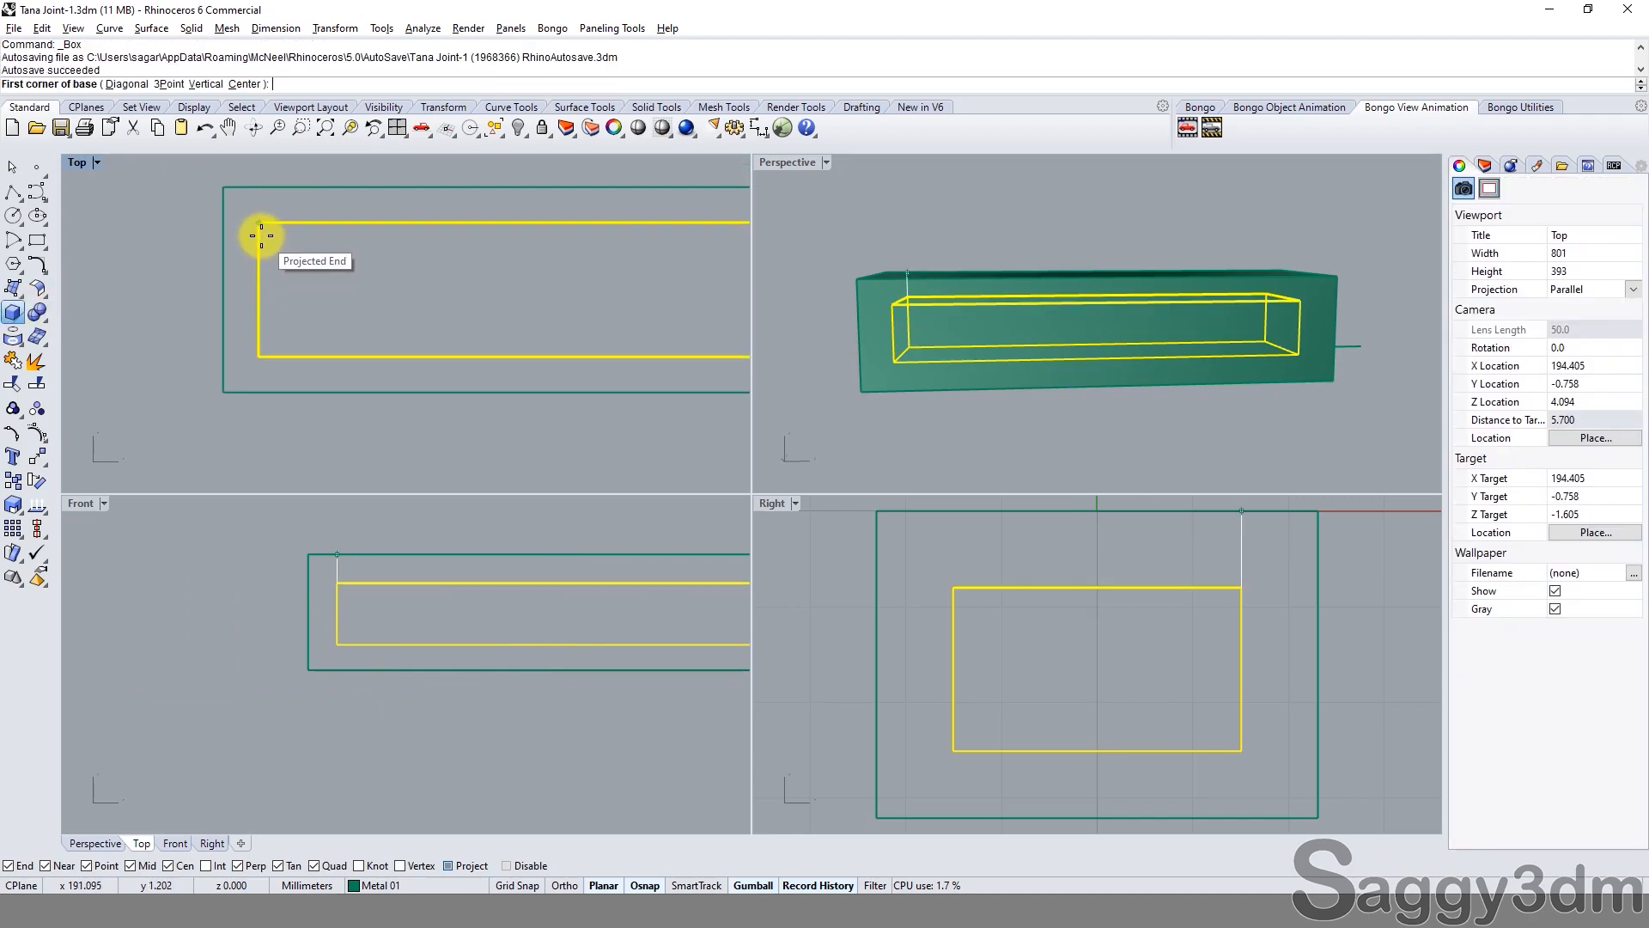
pyautogui.press('Escape')
# Try to stretch the inner block lengthwise in the top view past the clasp box's end opposite the guide line.
pyautogui.scroll(-6, 253, 248)
pyautogui.write('s1')
pyautogui.press('Return')
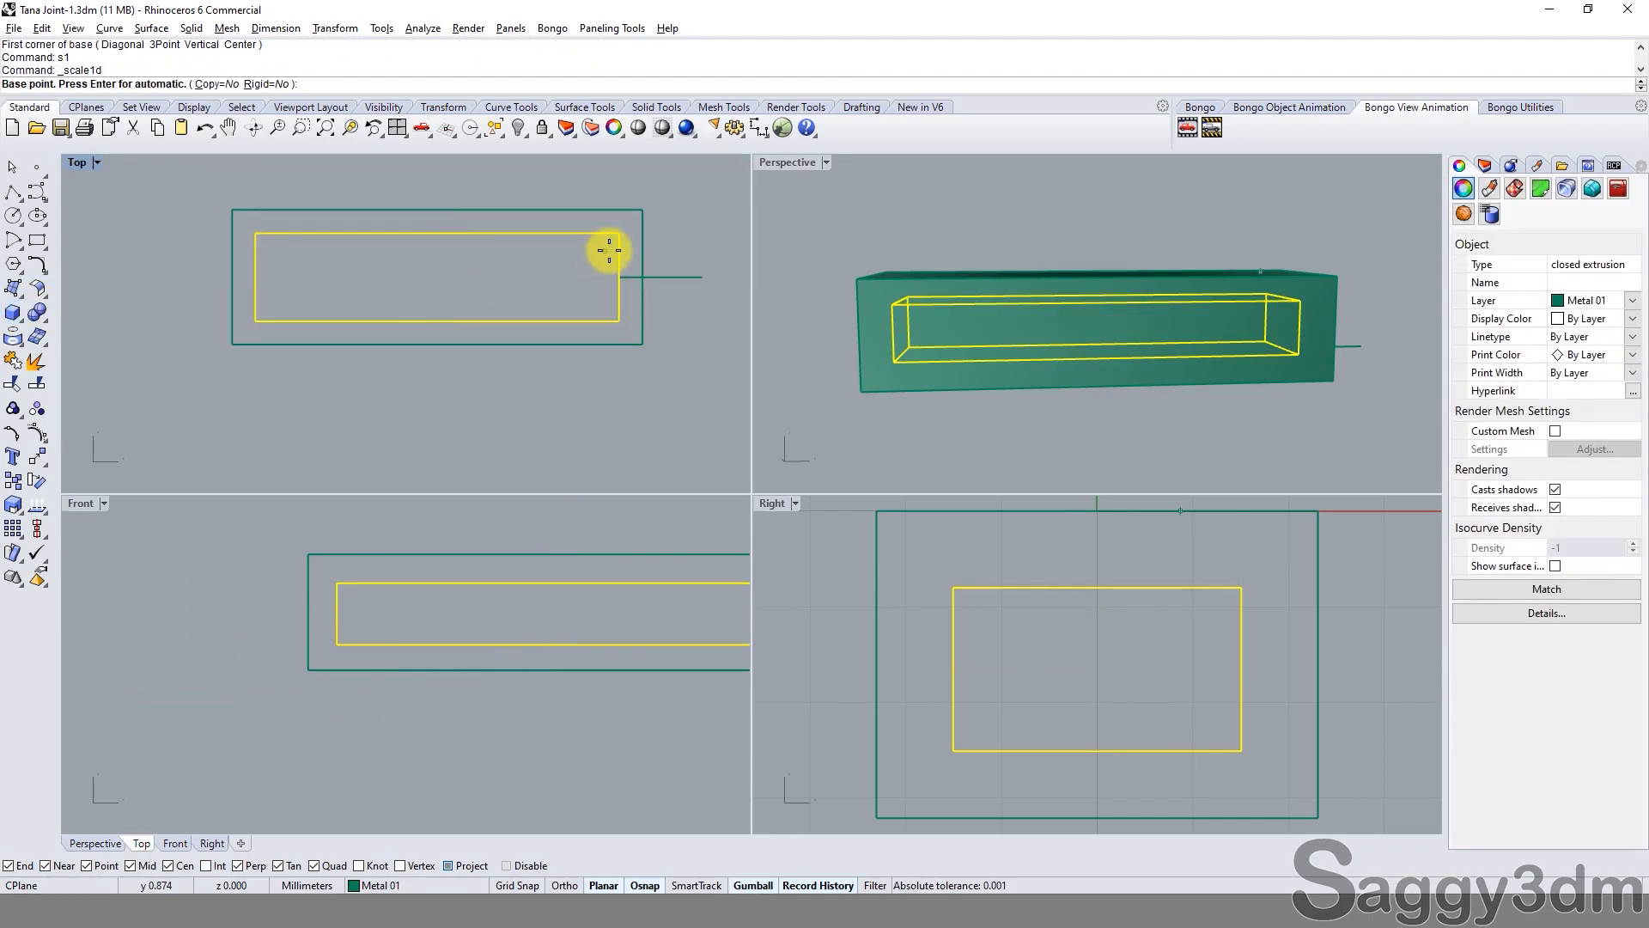
pyautogui.click(619, 234)
pyautogui.click(255, 234)
pyautogui.click(177, 231)
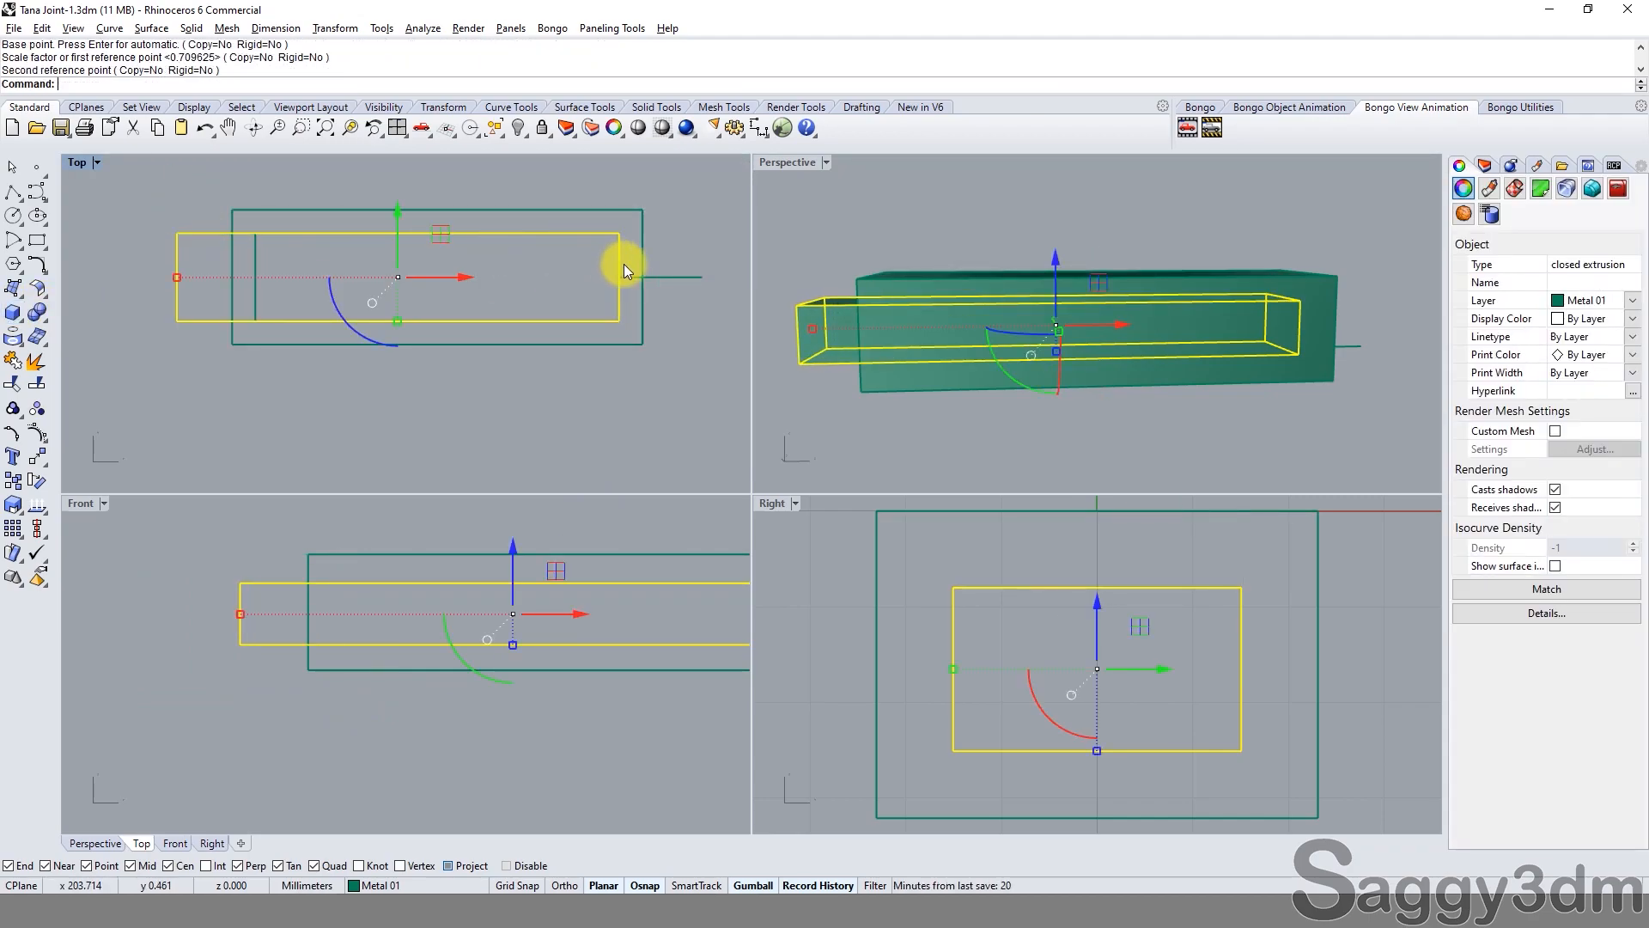
# Try to stretch the inner rectangle outline lengthwise in the top view, and undo both that and the block's lengthwise stretch.
pyautogui.press('Escape')
pyautogui.click(607, 233)
pyautogui.click(646, 278)
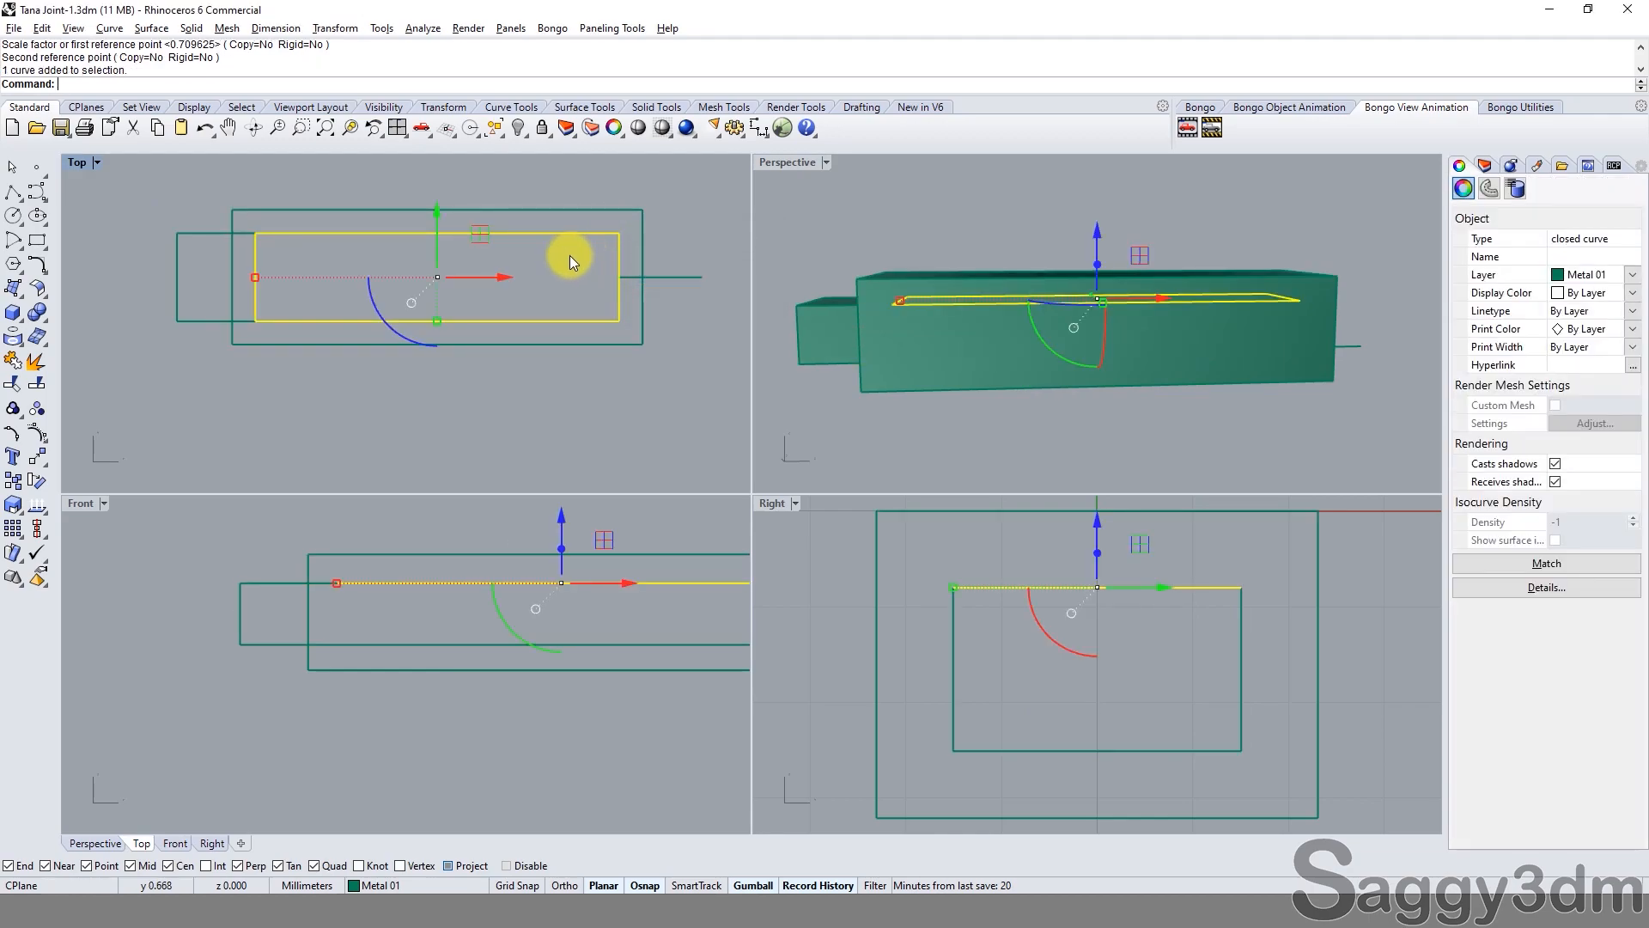
pyautogui.write('s1')
pyautogui.press('Return')
pyautogui.click(180, 237)
pyautogui.moveTo(640, 234); pyautogui.dragTo(516, 258, button='right')
pyautogui.keyDown('shift'); pyautogui.click(573, 239); pyautogui.keyUp('shift')
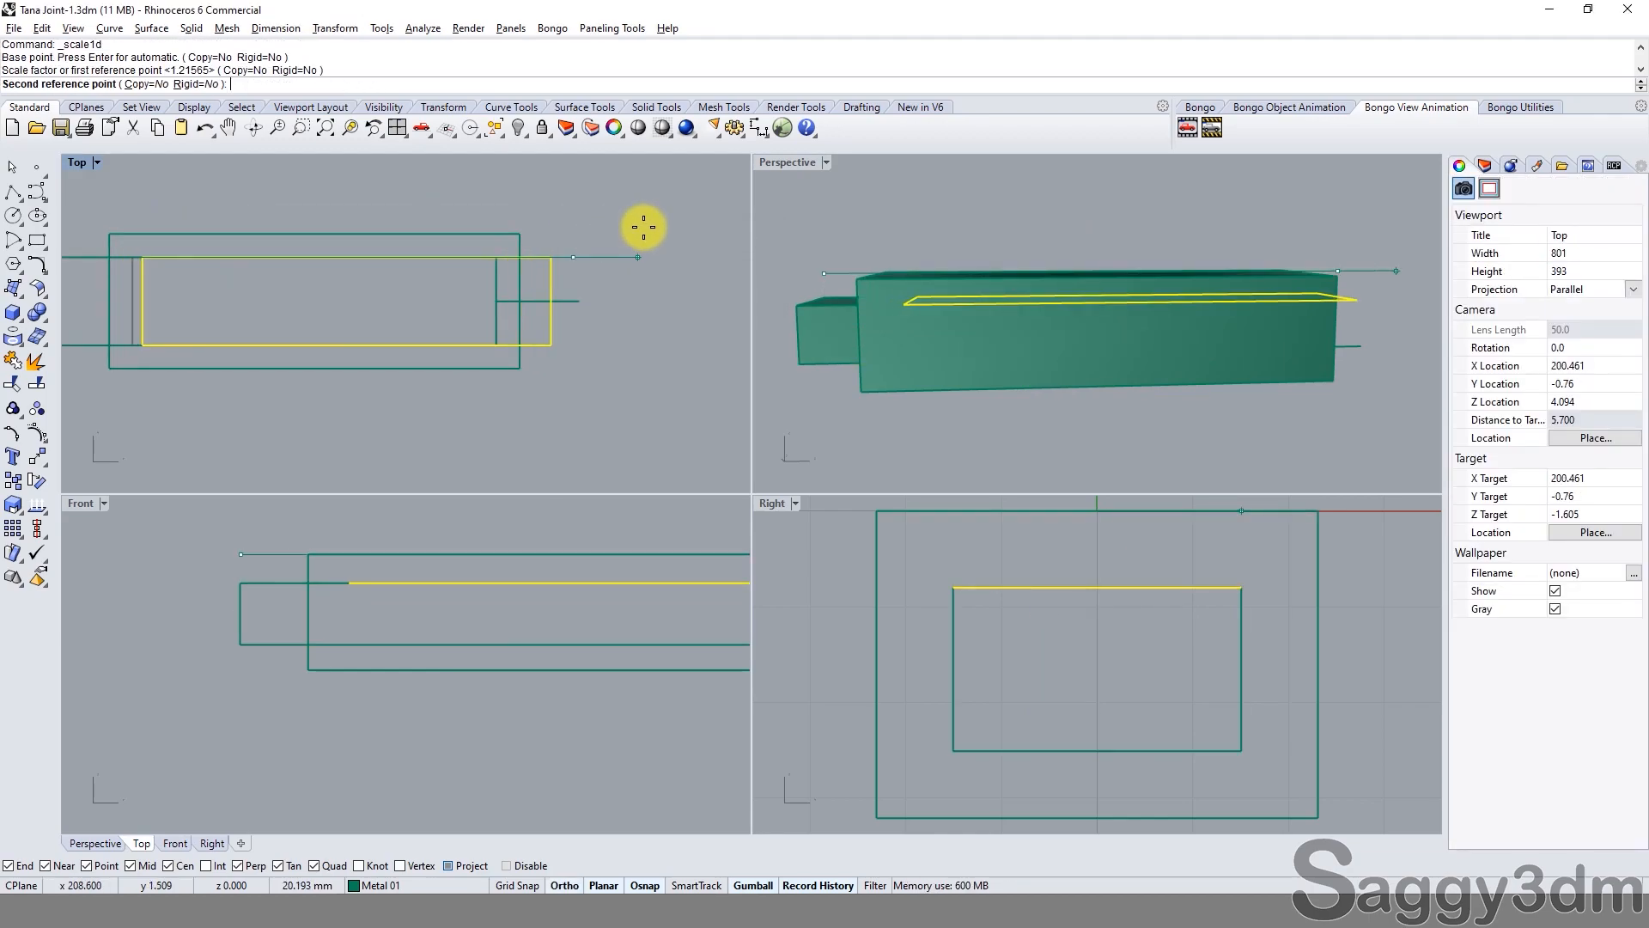
pyautogui.keyDown('shift'); pyautogui.click(667, 226); pyautogui.keyUp('shift')
pyautogui.hotkey('ctrl', 'z')
pyautogui.hotkey('ctrl', 'z')
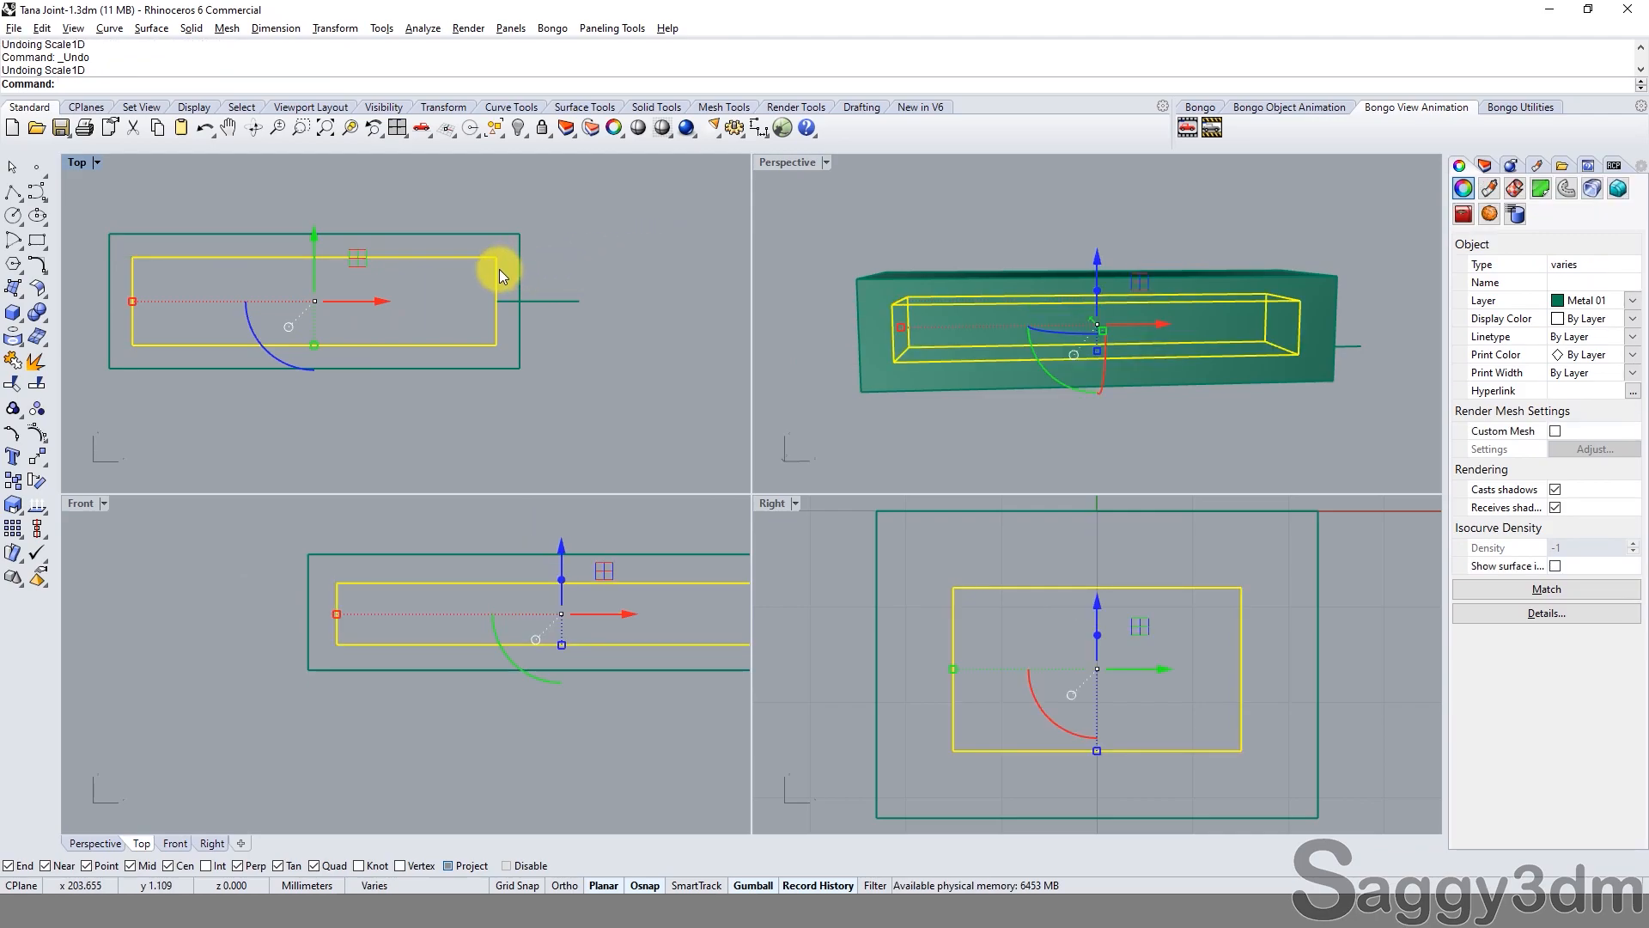
# Delete the inner rectangle curve, keeping the inner block.
pyautogui.click(498, 269)
pyautogui.click(549, 315)
pyautogui.press('Delete')
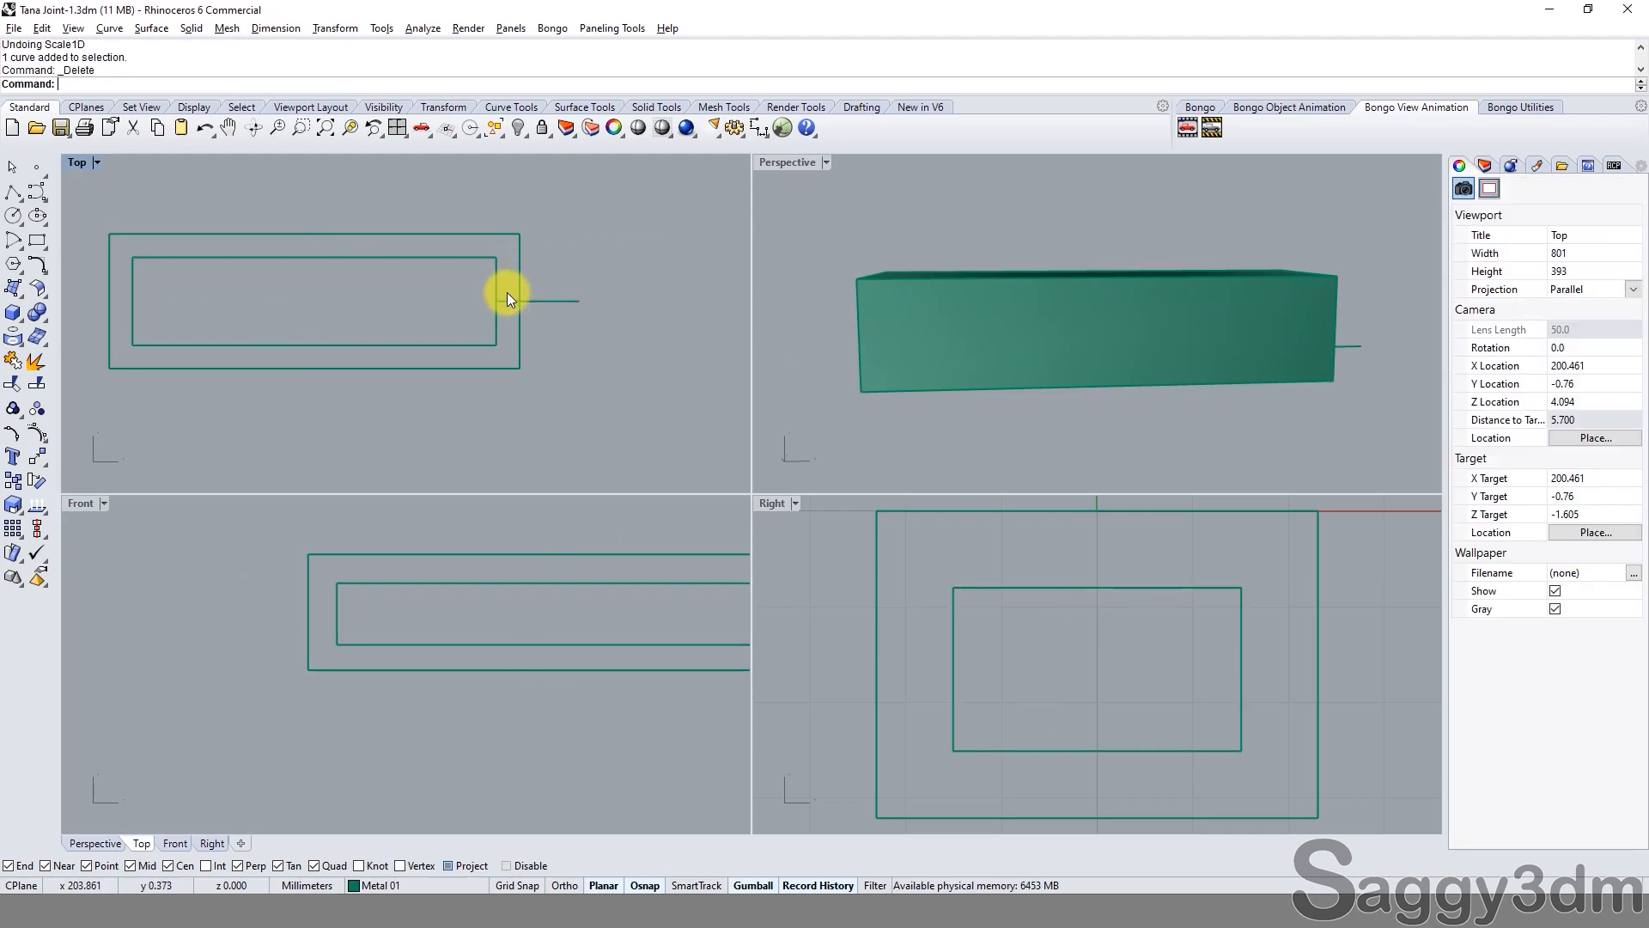
# Scale the inner block lengthwise about its midpoint so it extends past both ends of the clasp box.
pyautogui.click(491, 268)
pyautogui.write('s1')
pyautogui.press('Return')
pyautogui.click(318, 258)
pyautogui.click(553, 257)
pyautogui.click(606, 262)
# Delete the outer rectangle curve of the clasp box, keeping the solid.
pyautogui.click(503, 230)
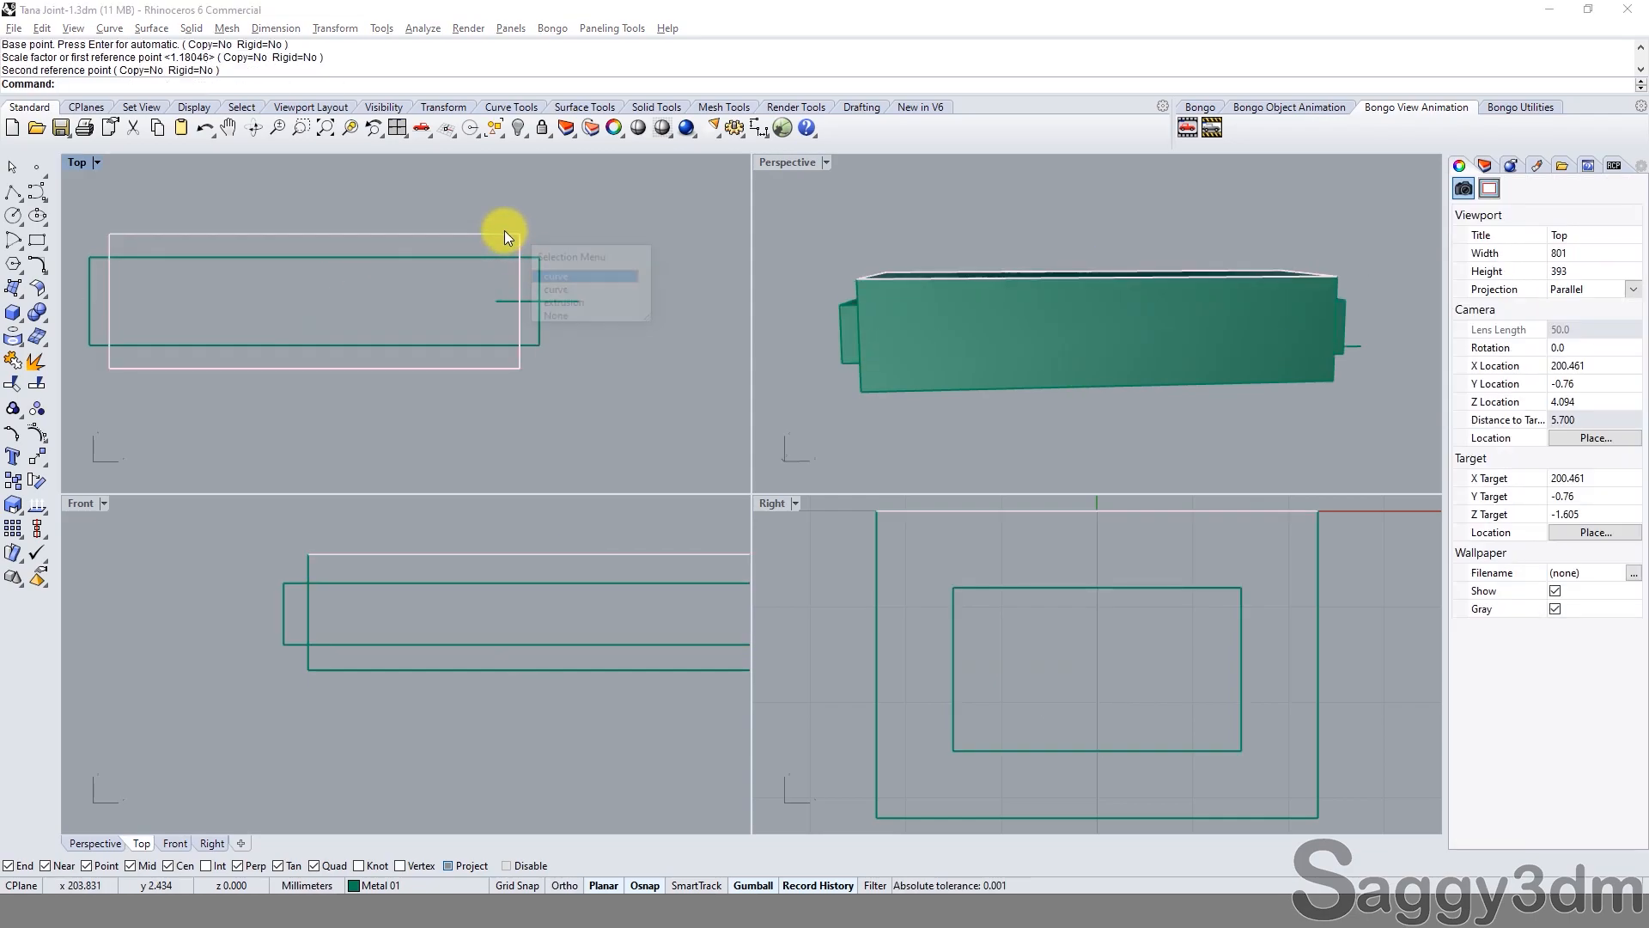
pyautogui.click(564, 279)
pyautogui.press('Delete')
# Subtract the lengthened inner block from the clasp box with a Boolean difference to leave an open-ended channel.
pyautogui.click(502, 234)
pyautogui.press('Down')
pyautogui.press('Return')
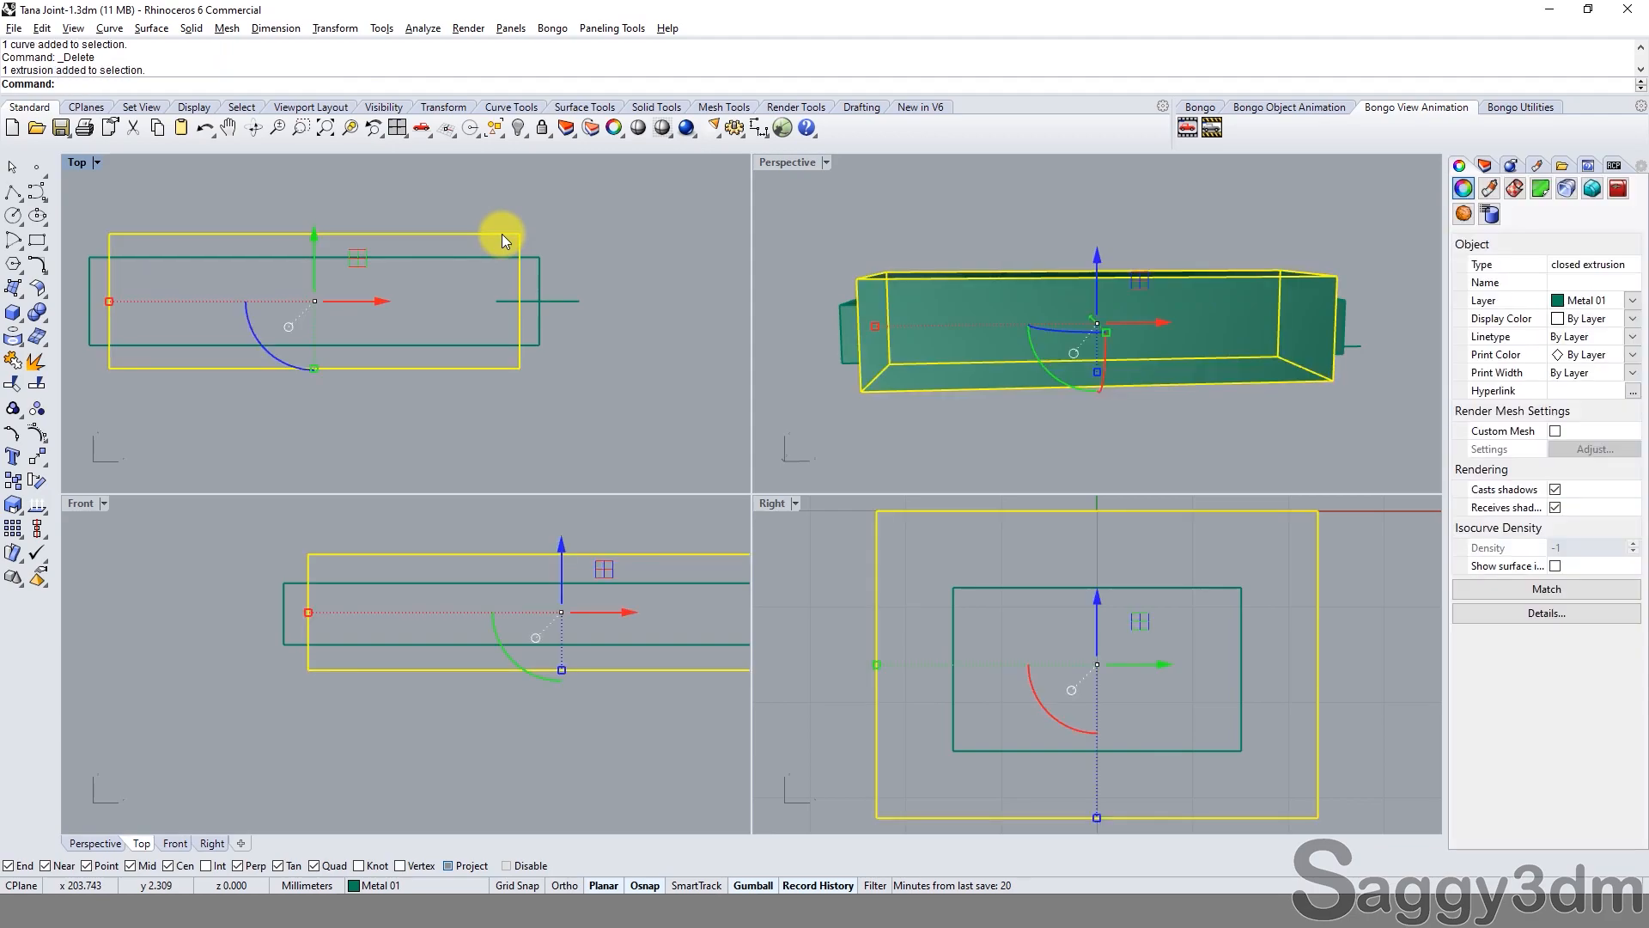
pyautogui.write('booleandifference')
pyautogui.press('Return')
pyautogui.click(547, 268)
pyautogui.press('Return')
pyautogui.moveTo(955, 301)
pyautogui.mouseDown(button='right')
pyautogui.moveTo(1244, 269)
pyautogui.moveTo(1164, 324)
pyautogui.moveTo(988, 301)
pyautogui.mouseUp(button='right')
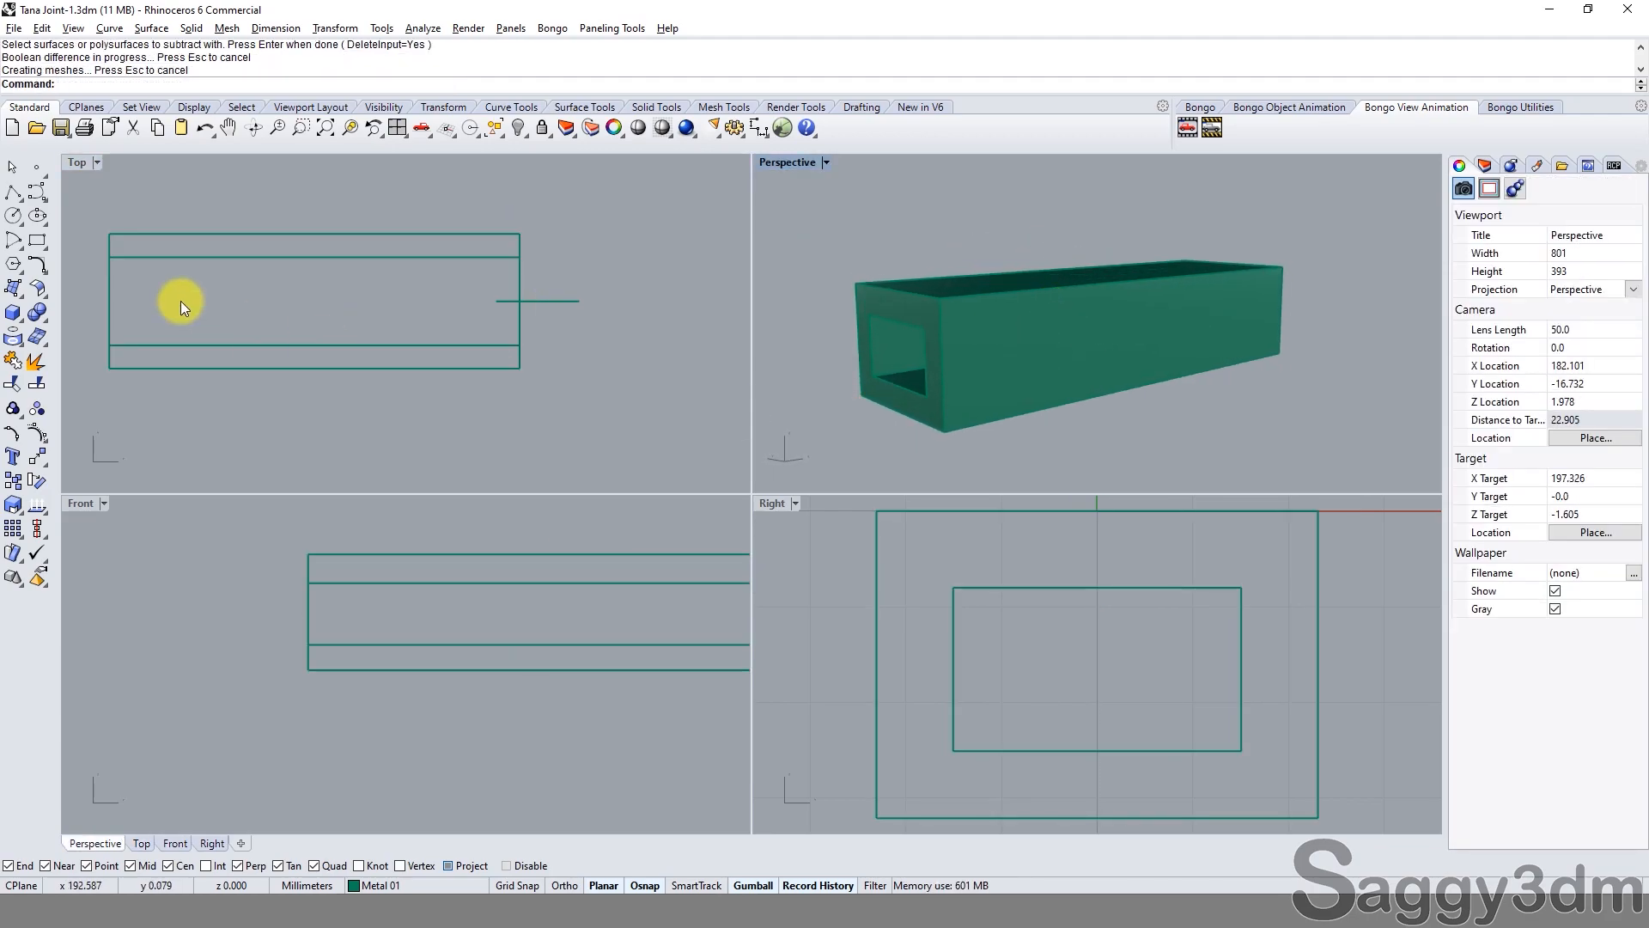
# Draw a three-point rectangle in the top view spanning the box's full length and the inner channel's width.
pyautogui.click(43, 247)
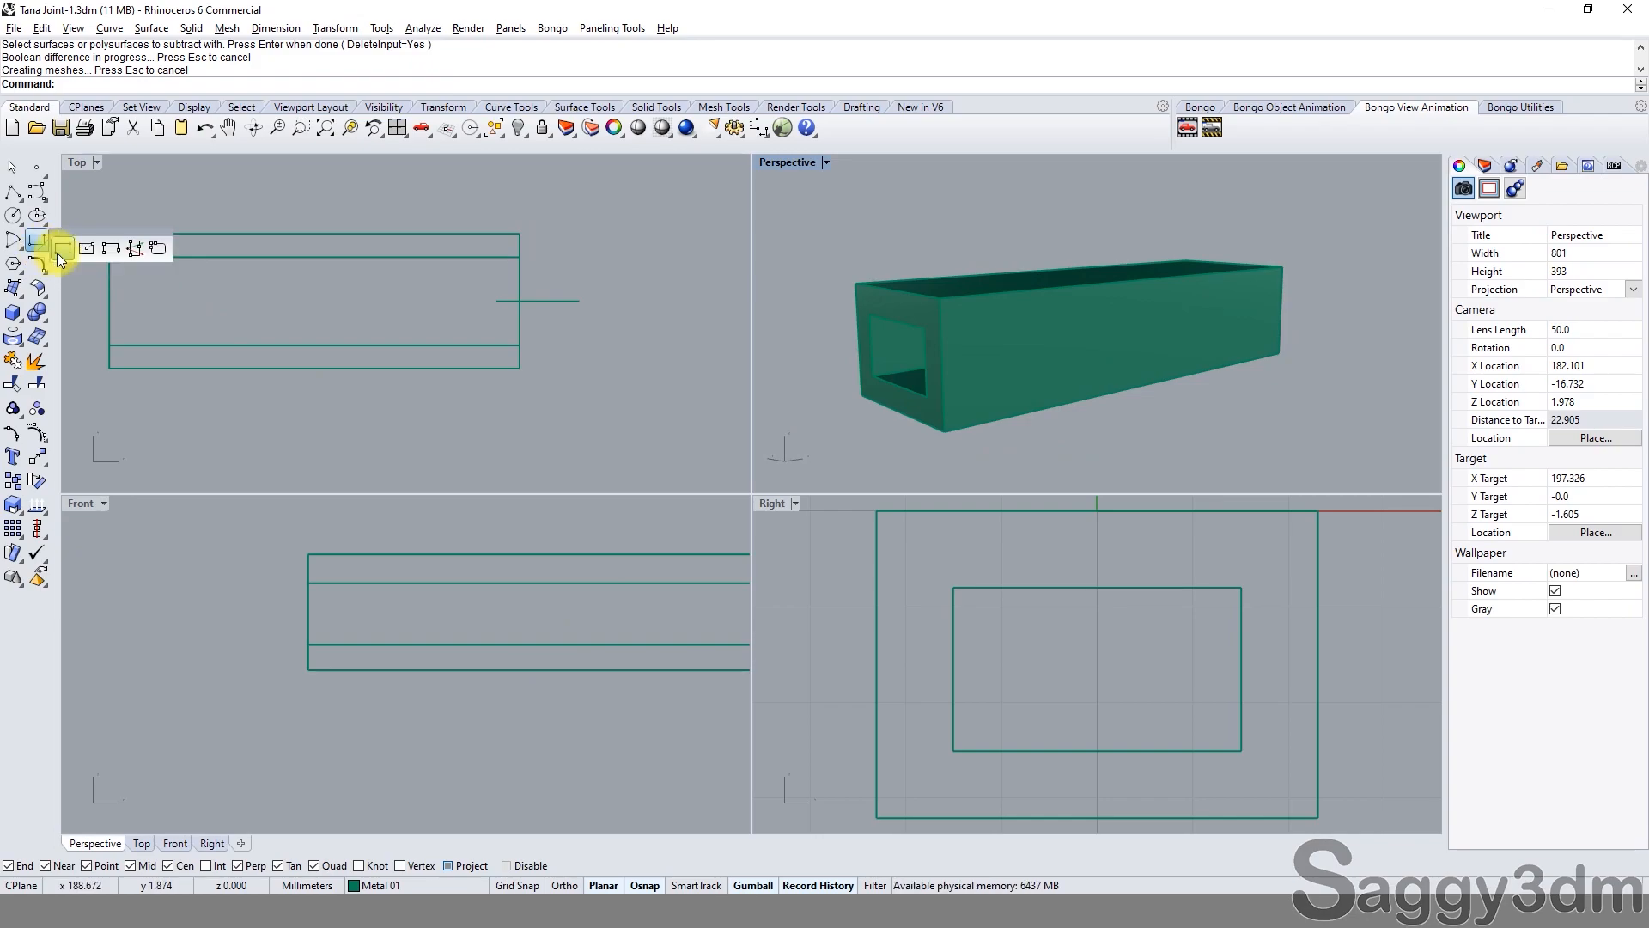
pyautogui.click(109, 251)
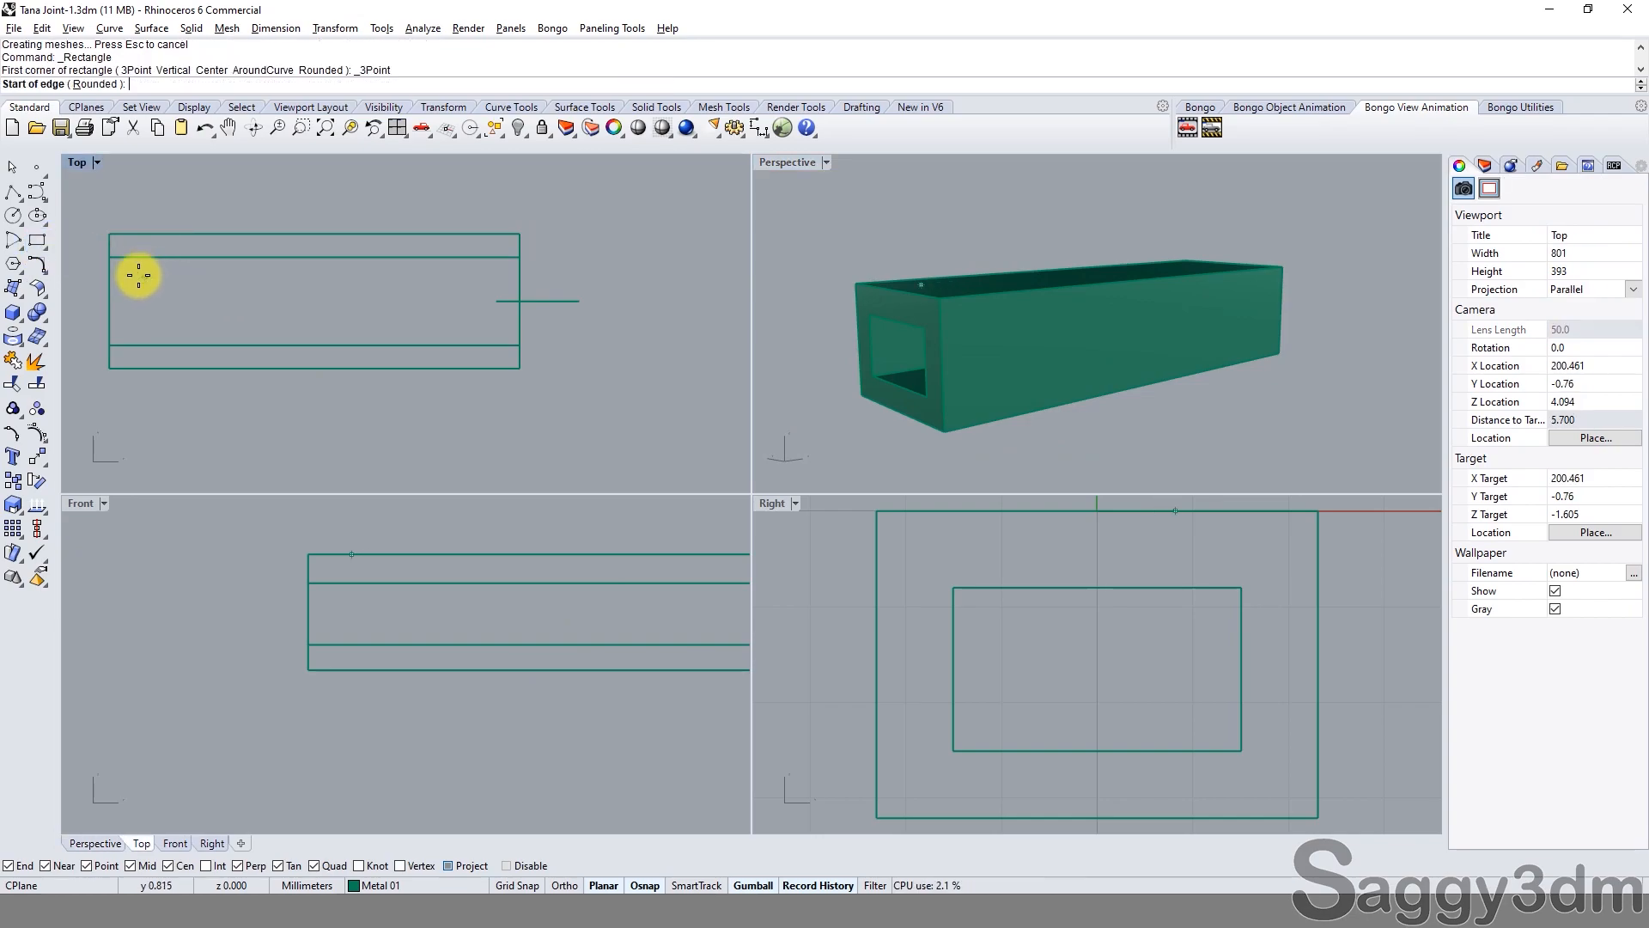
pyautogui.click(114, 259)
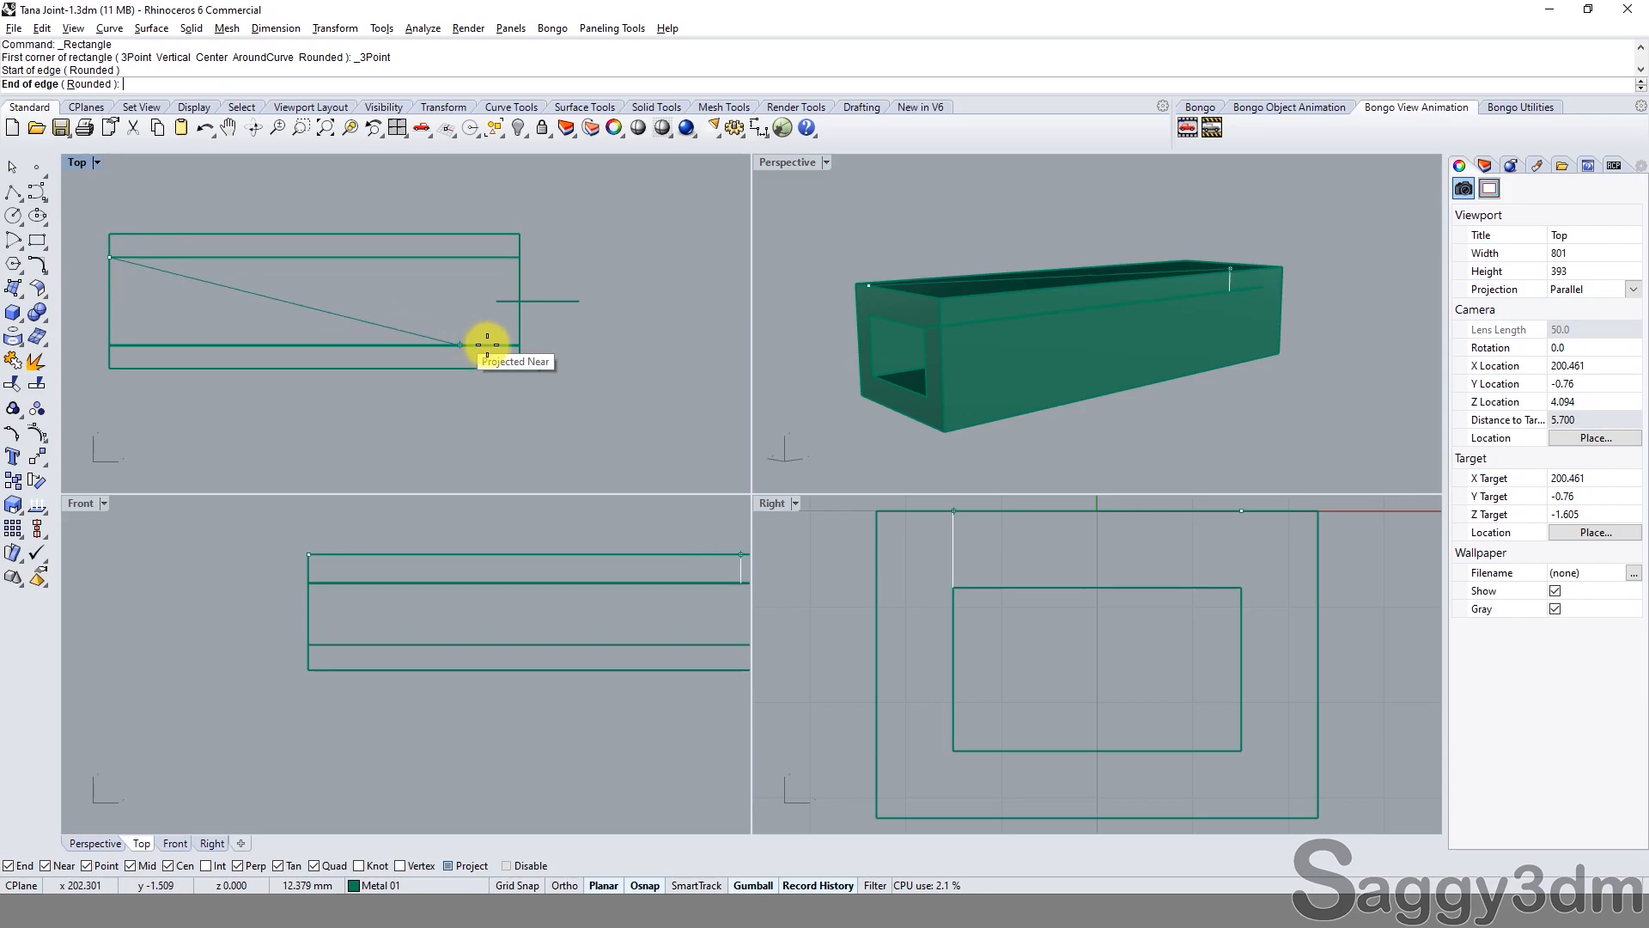
pyautogui.click(519, 258)
pyautogui.click(516, 341)
# Narrow the new rectangle with a one-directional scale from its centre line so it sits inside the channel's width.
pyautogui.click(522, 274)
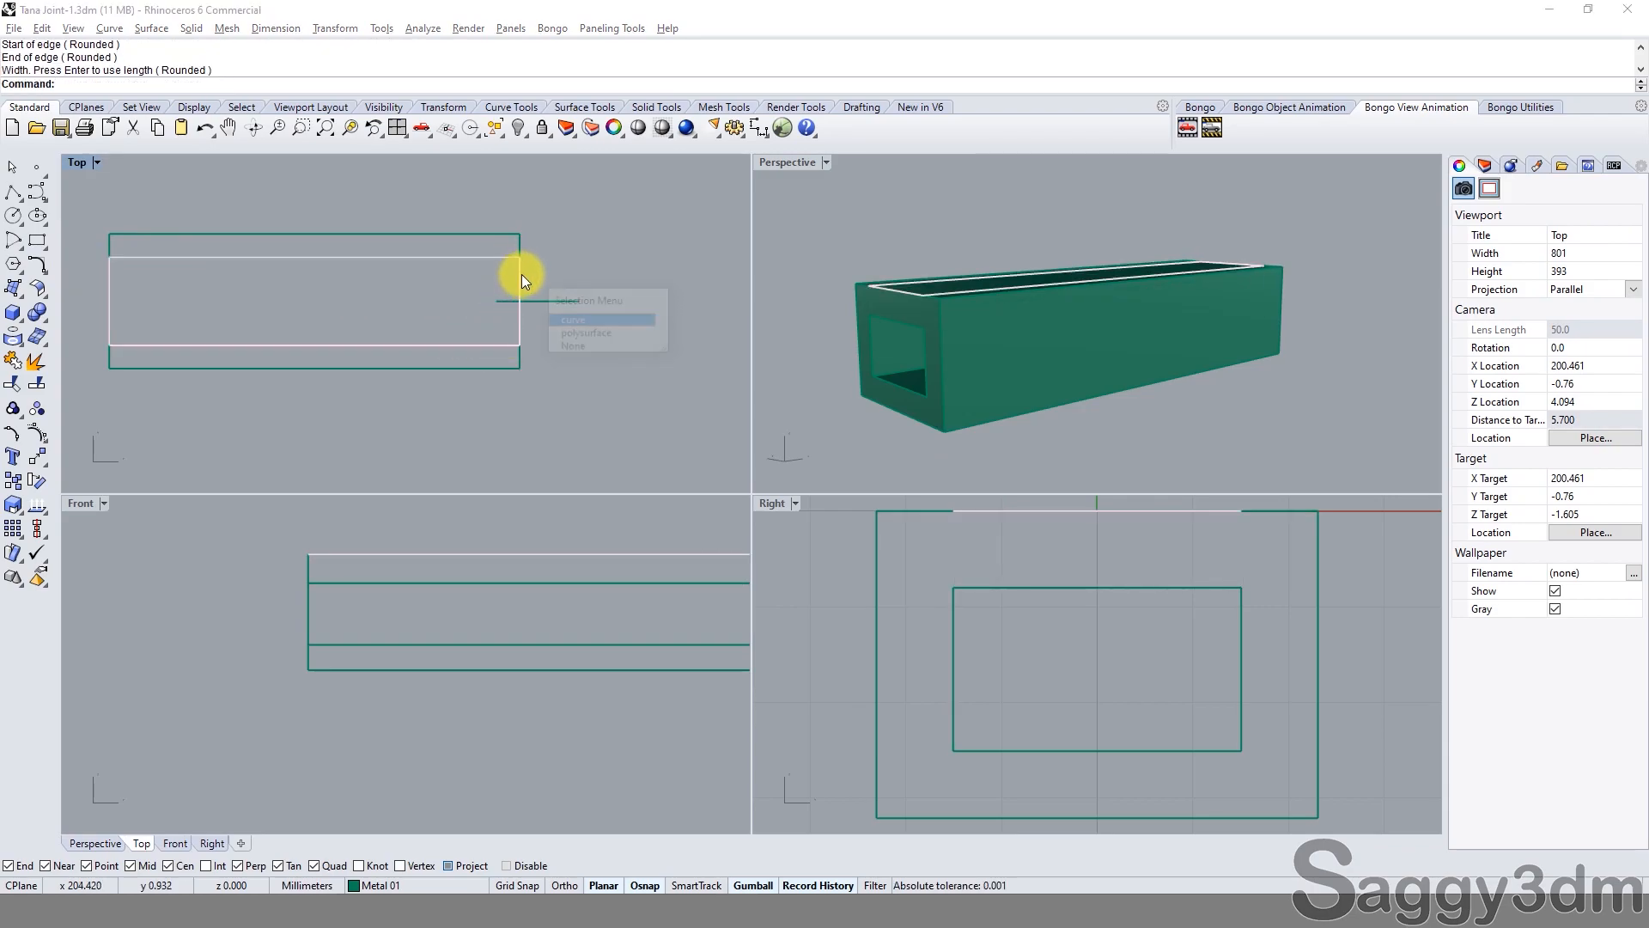
pyautogui.click(558, 302)
pyautogui.write('s1')
pyautogui.press('Return')
pyautogui.click(527, 302)
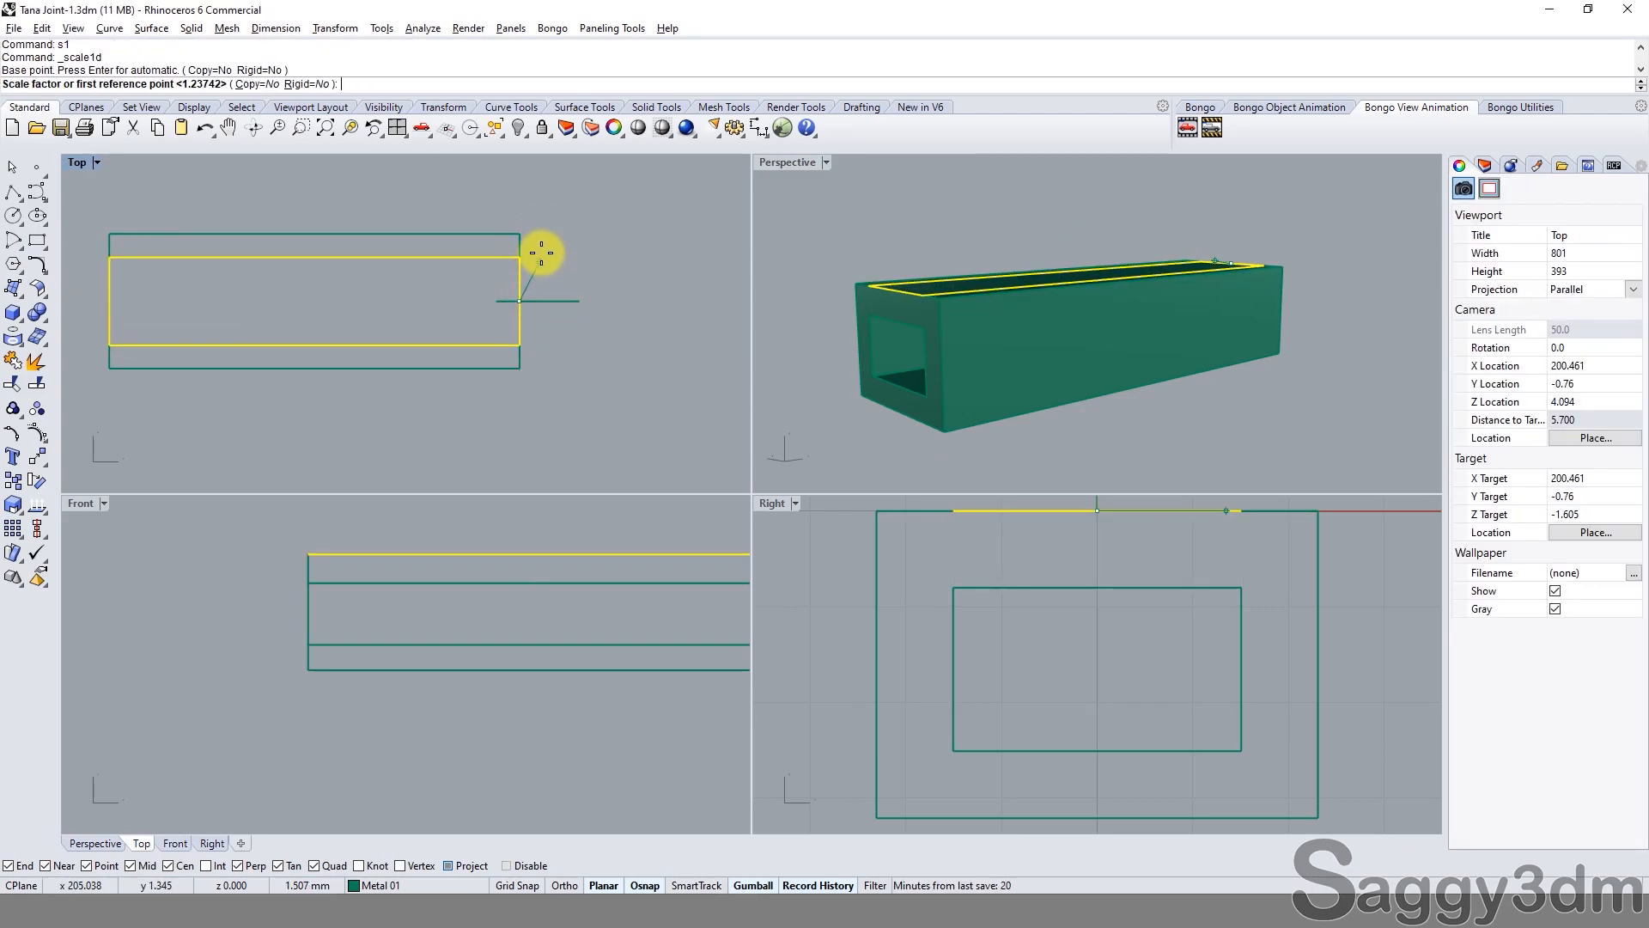
pyautogui.click(544, 210)
pyautogui.click(552, 231)
# Shorten the narrow rectangle lengthwise about its midpoint so both ends sit inside the clasp box's ends.
pyautogui.write('s1')
pyautogui.press('Return')
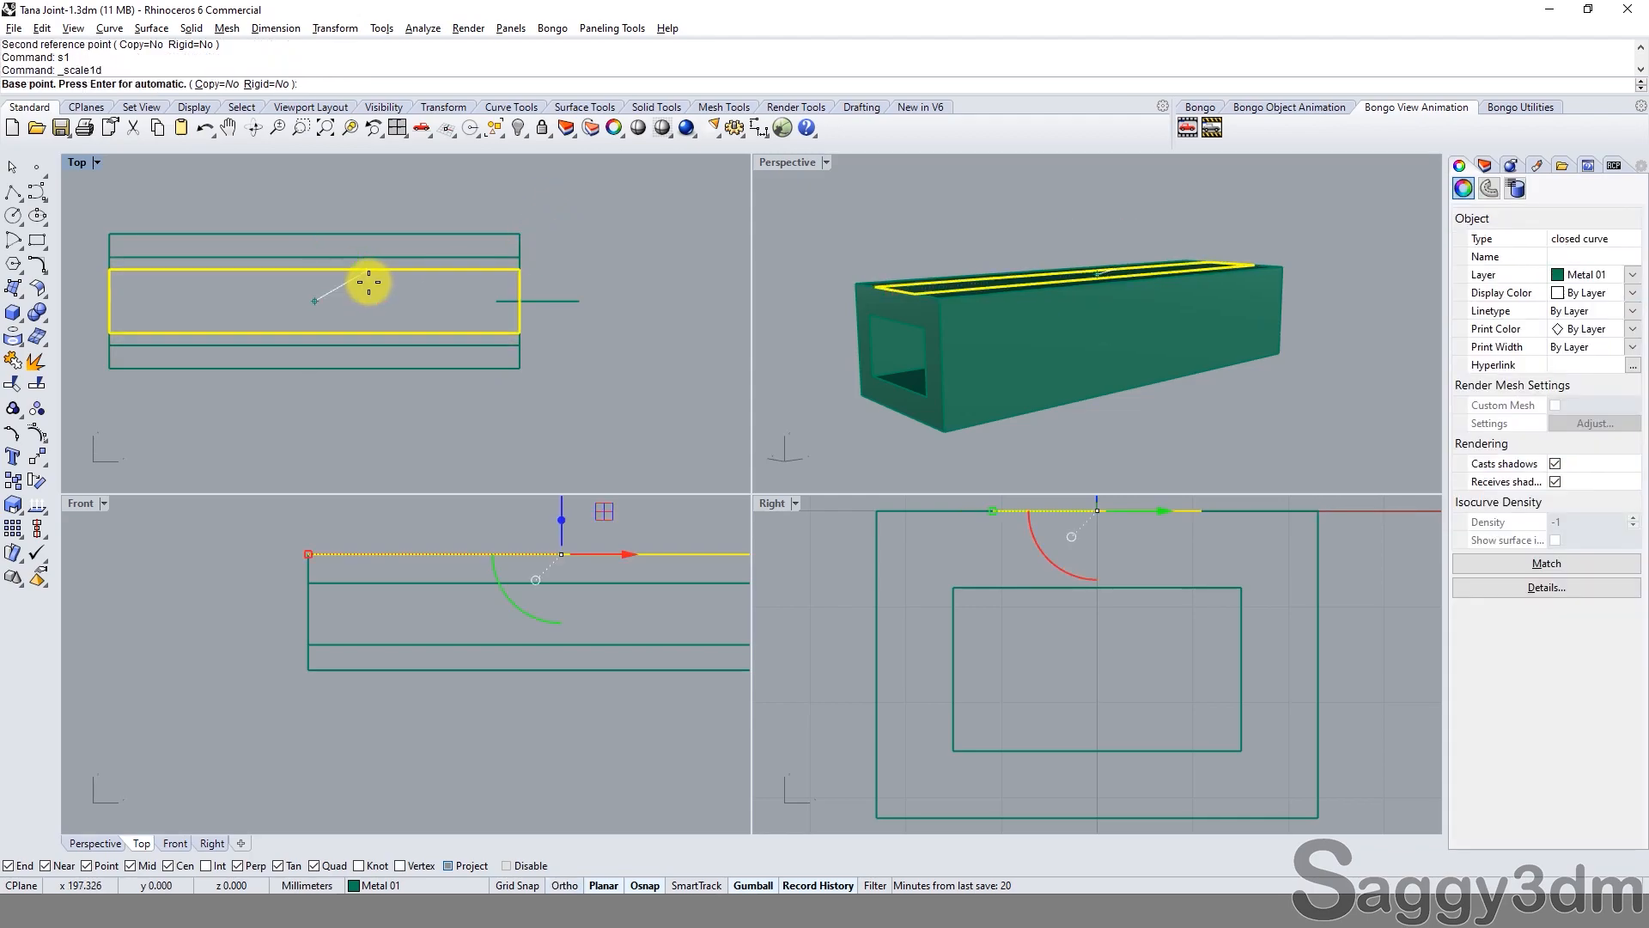
pyautogui.click(325, 282)
pyautogui.click(606, 262)
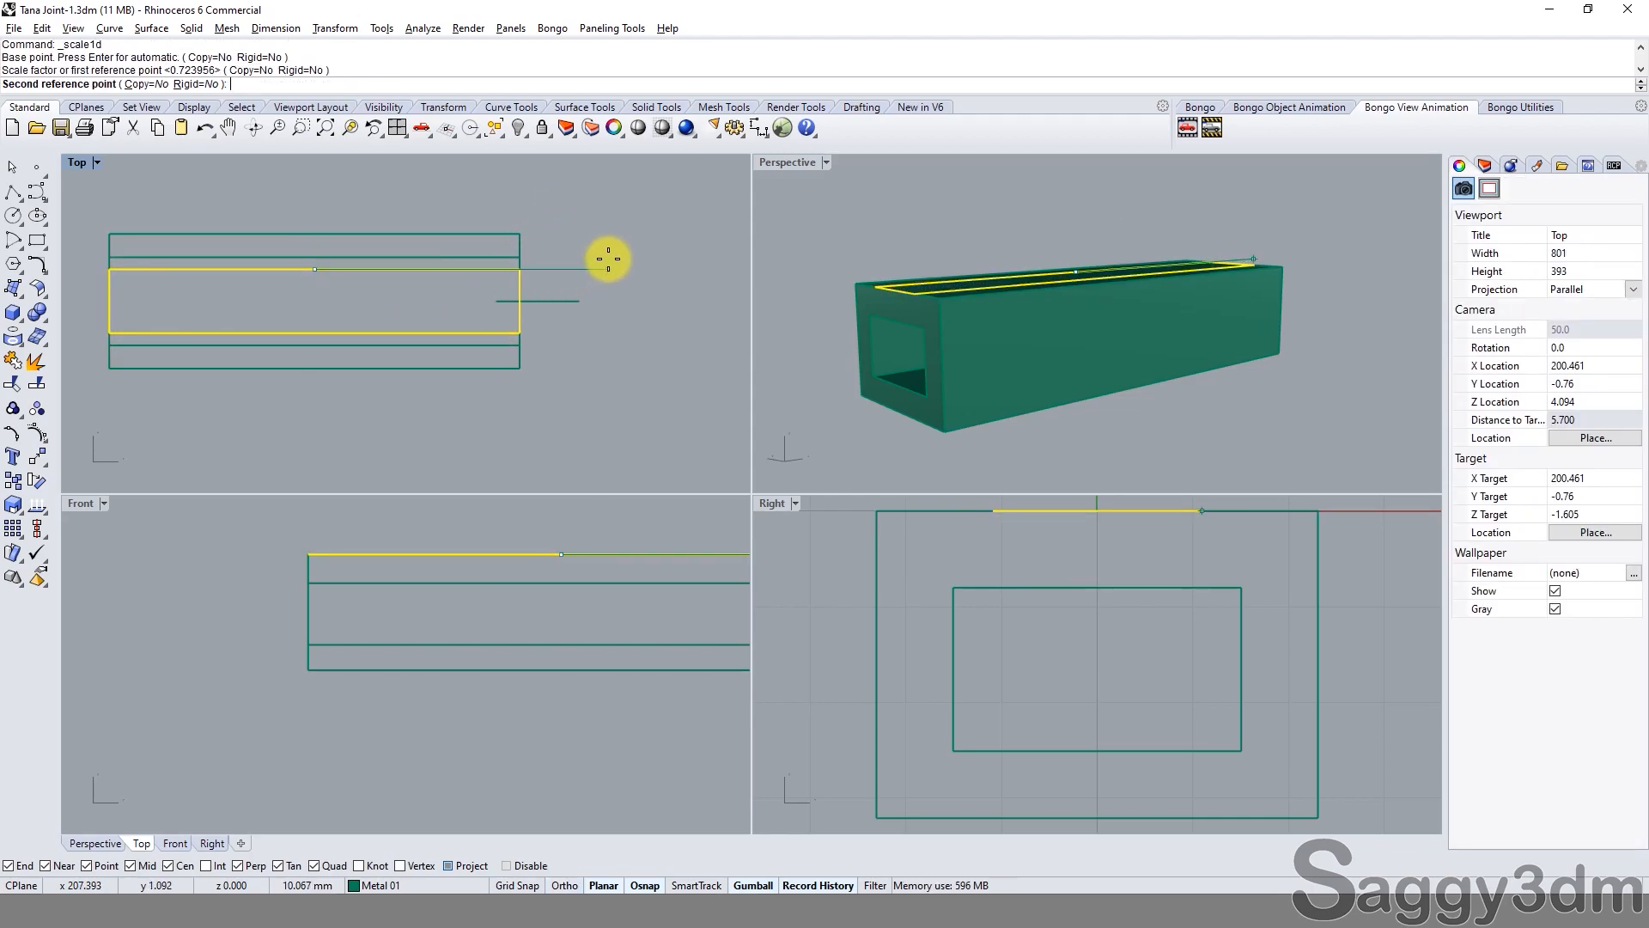
pyautogui.click(571, 246)
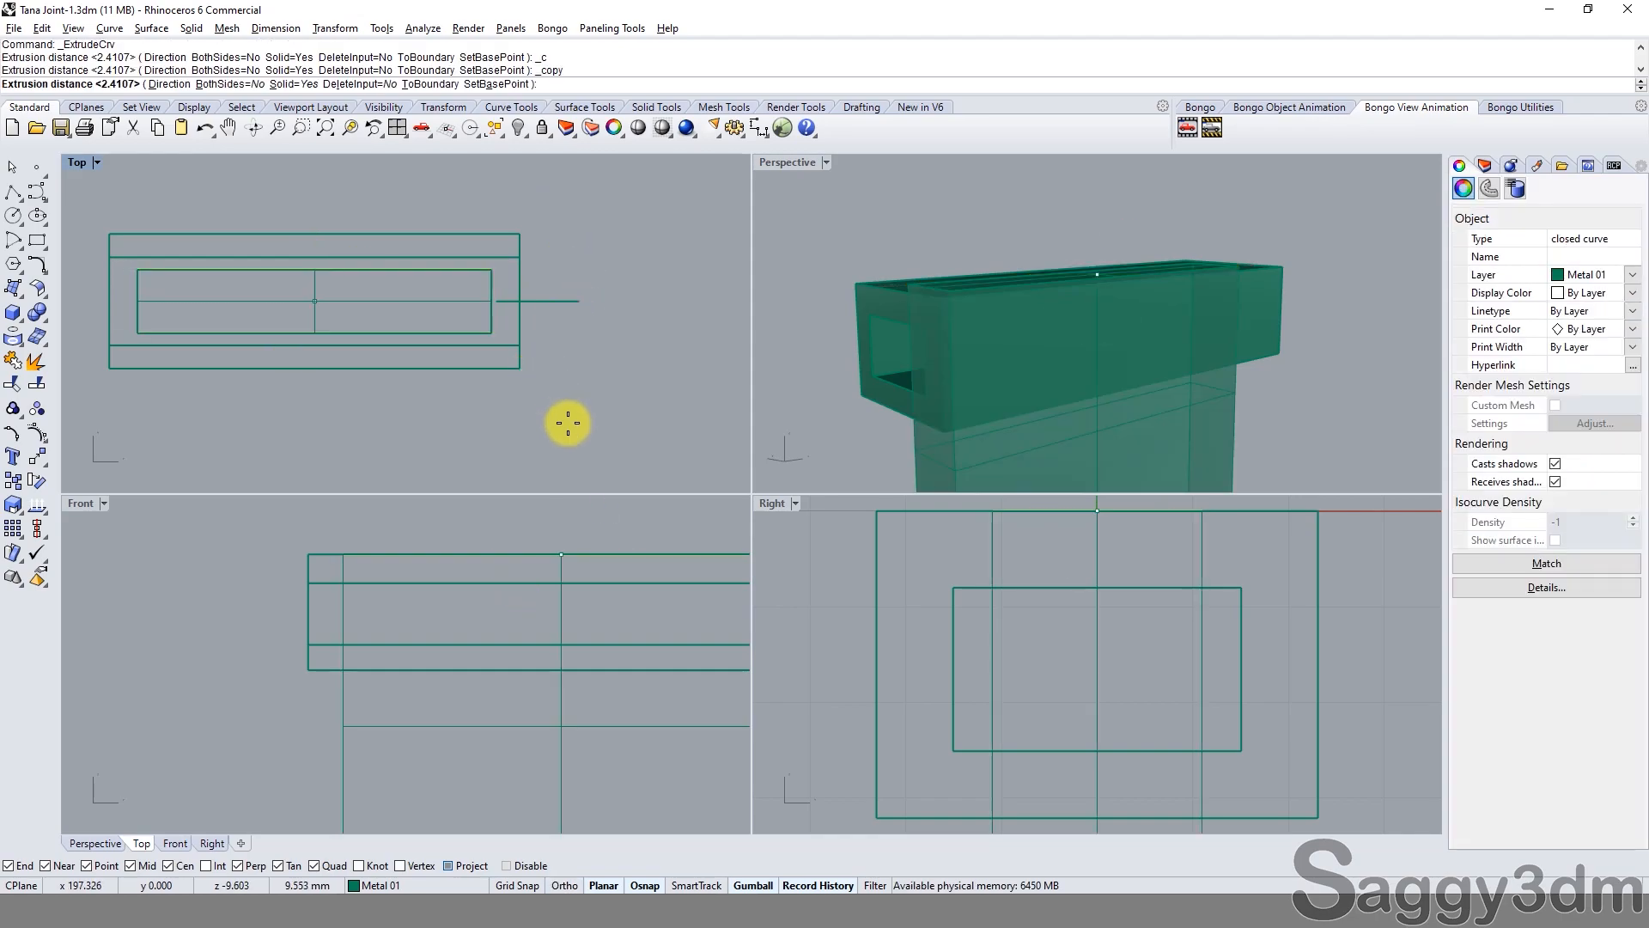
# Extrude the narrow rectangle downward as a solid and move it down so it passes only through the clasp box's floor.
pyautogui.click(571, 686)
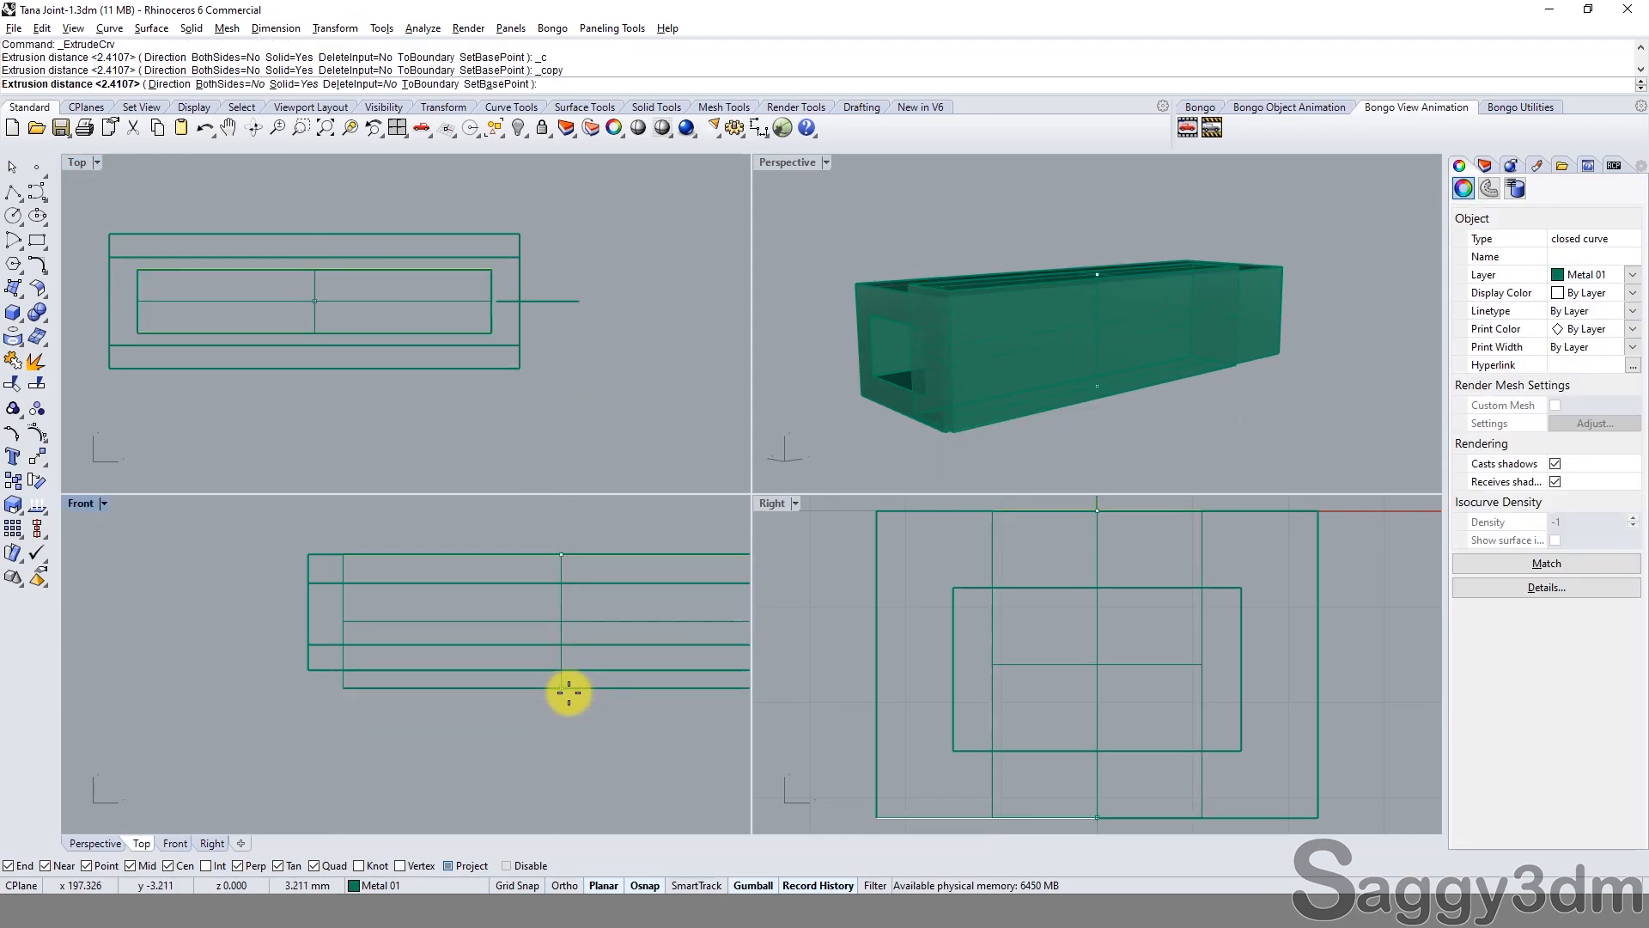
pyautogui.click(344, 602)
pyautogui.moveTo(550, 574); pyautogui.dragTo(567, 633)
pyautogui.press('Escape')
pyautogui.moveTo(1118, 425)
pyautogui.mouseDown(button='right')
pyautogui.moveTo(1141, 375)
pyautogui.moveTo(1131, 398)
pyautogui.mouseUp(button='right')
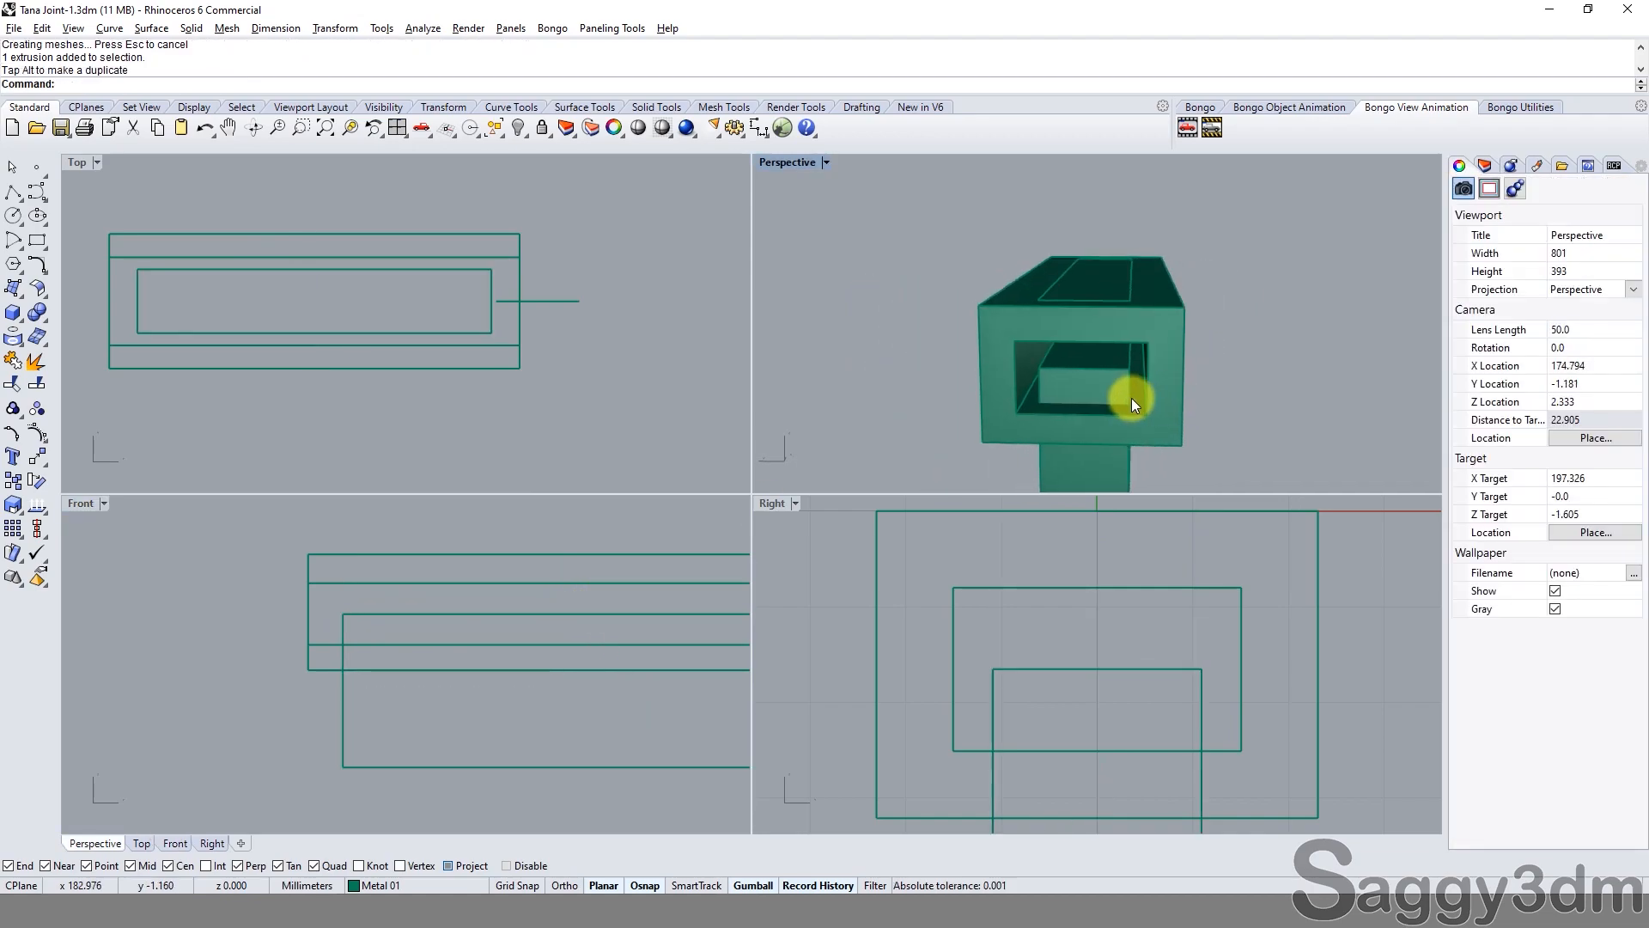
# Subtract the lowered block from the clasp box with a Boolean difference to cut a slot through its floor.
pyautogui.click(1163, 411)
pyautogui.write('bd')
pyautogui.press('Return')
pyautogui.click(1103, 461)
pyautogui.press('Return')
pyautogui.press('Escape')
pyautogui.moveTo(1112, 446); pyautogui.dragTo(1079, 424, button='right')
pyautogui.scroll(-5, 1079, 424)
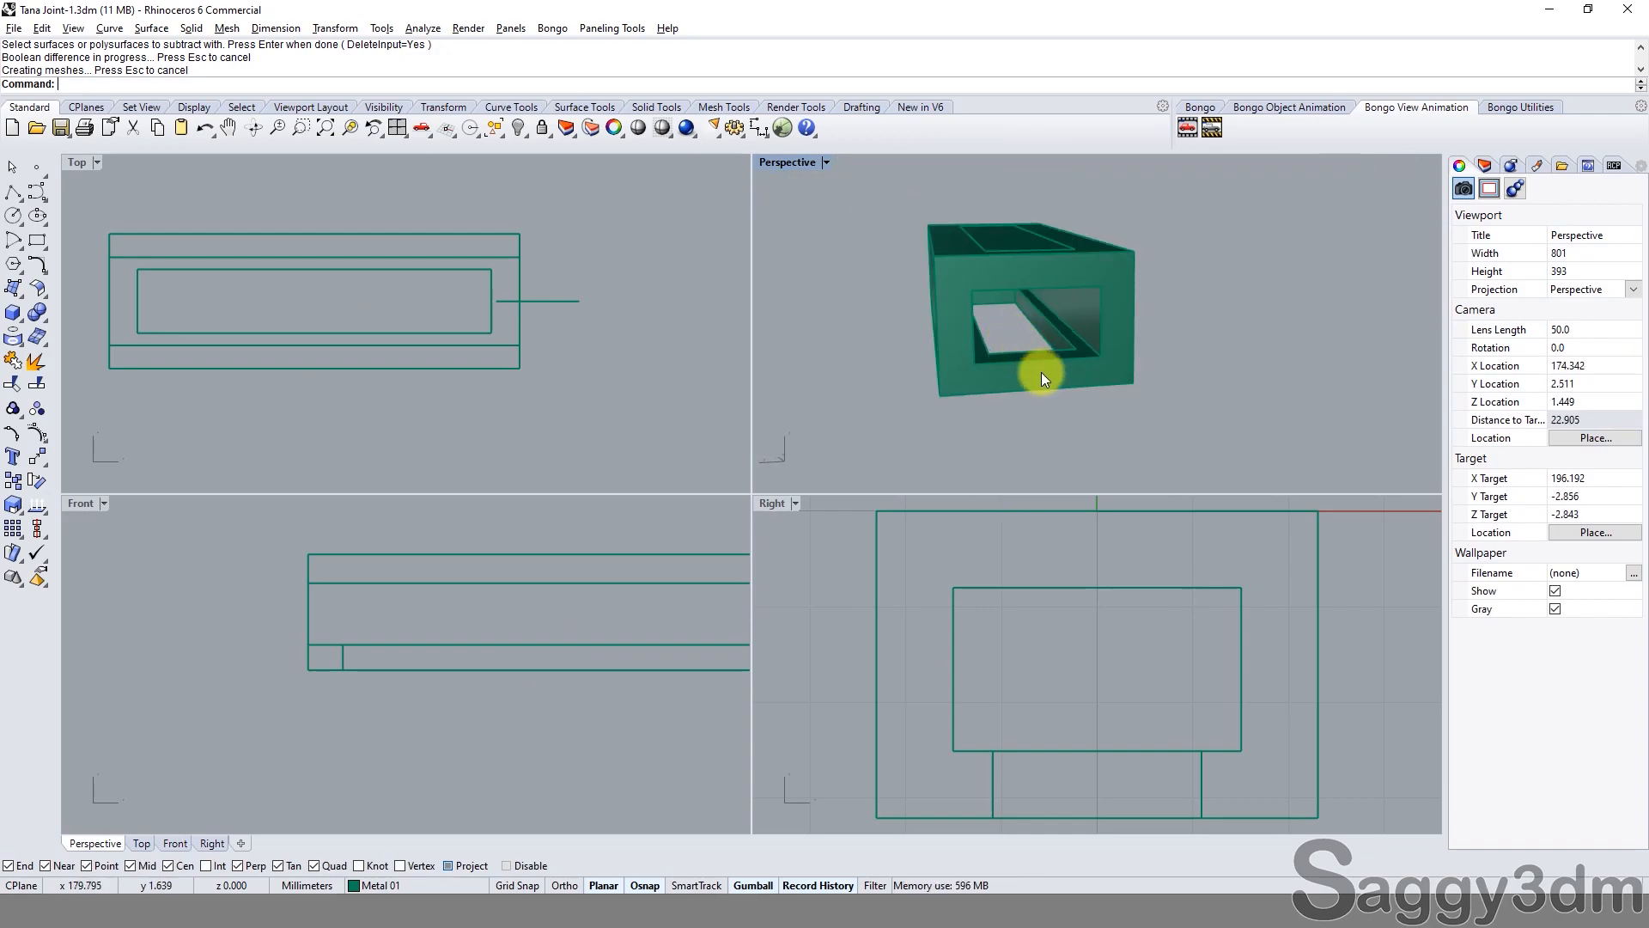
# Inspect the slotted clasp box from several angles and maximize the Top viewport.
pyautogui.moveTo(1041, 371); pyautogui.dragTo(1277, 380, button='right')
pyautogui.moveTo(1126, 334); pyautogui.dragTo(1038, 367, button='right')
pyautogui.moveTo(1044, 393); pyautogui.dragTo(988, 410, button='right')
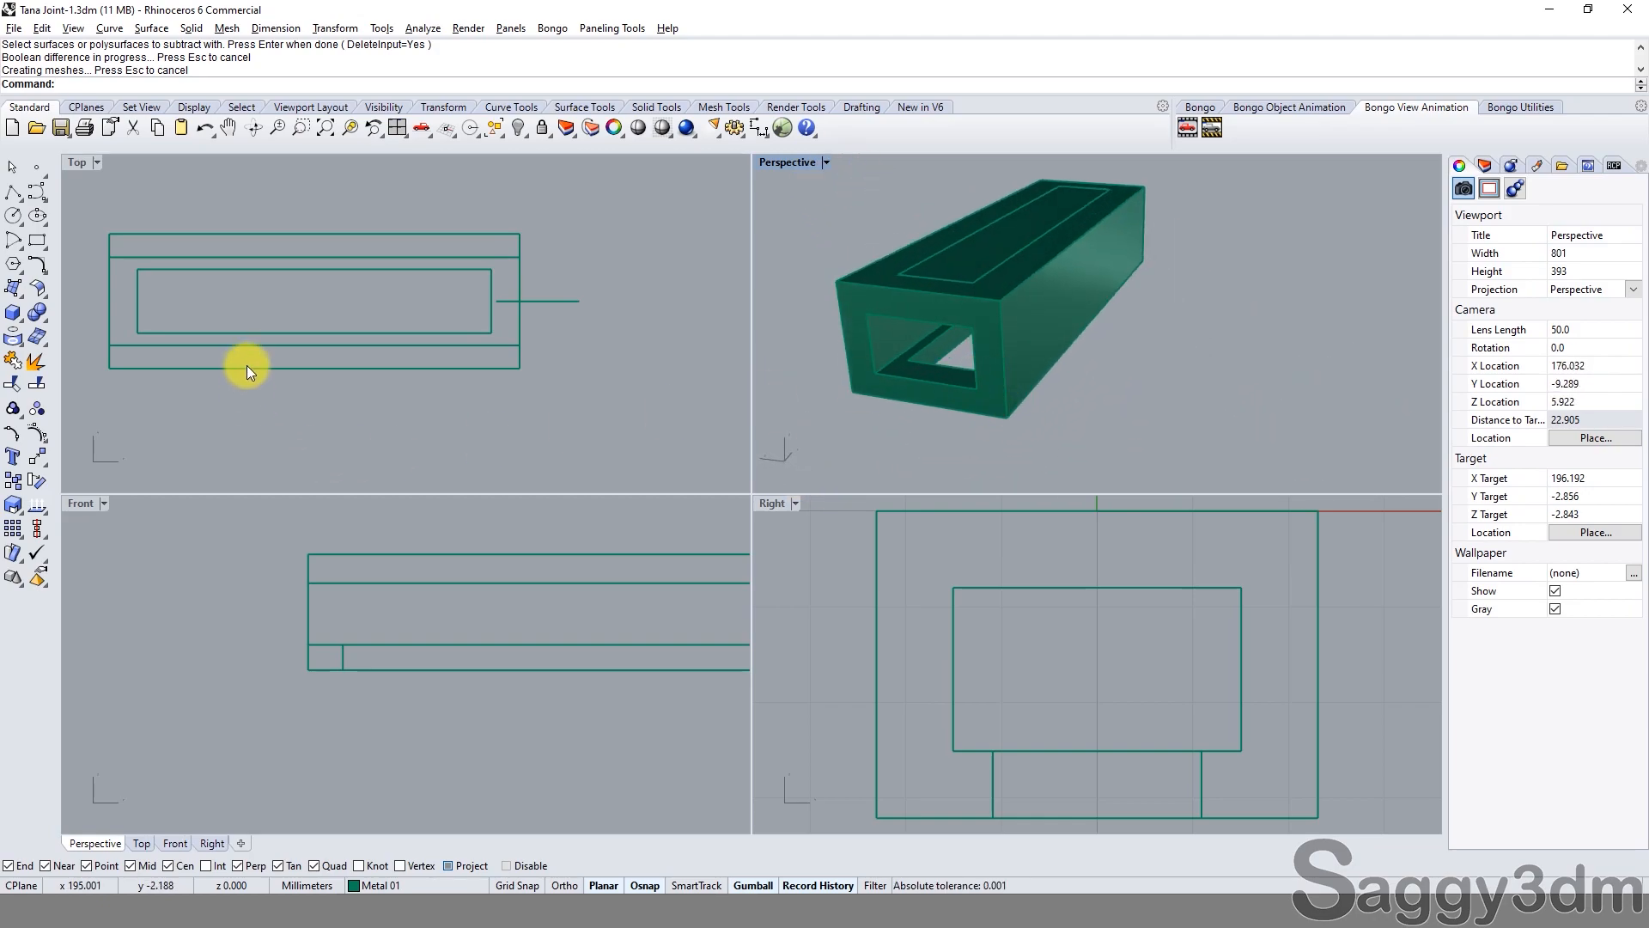
pyautogui.scroll(-3, 258, 361)
pyautogui.scroll(5, 130, 277)
pyautogui.doubleClick(75, 166)
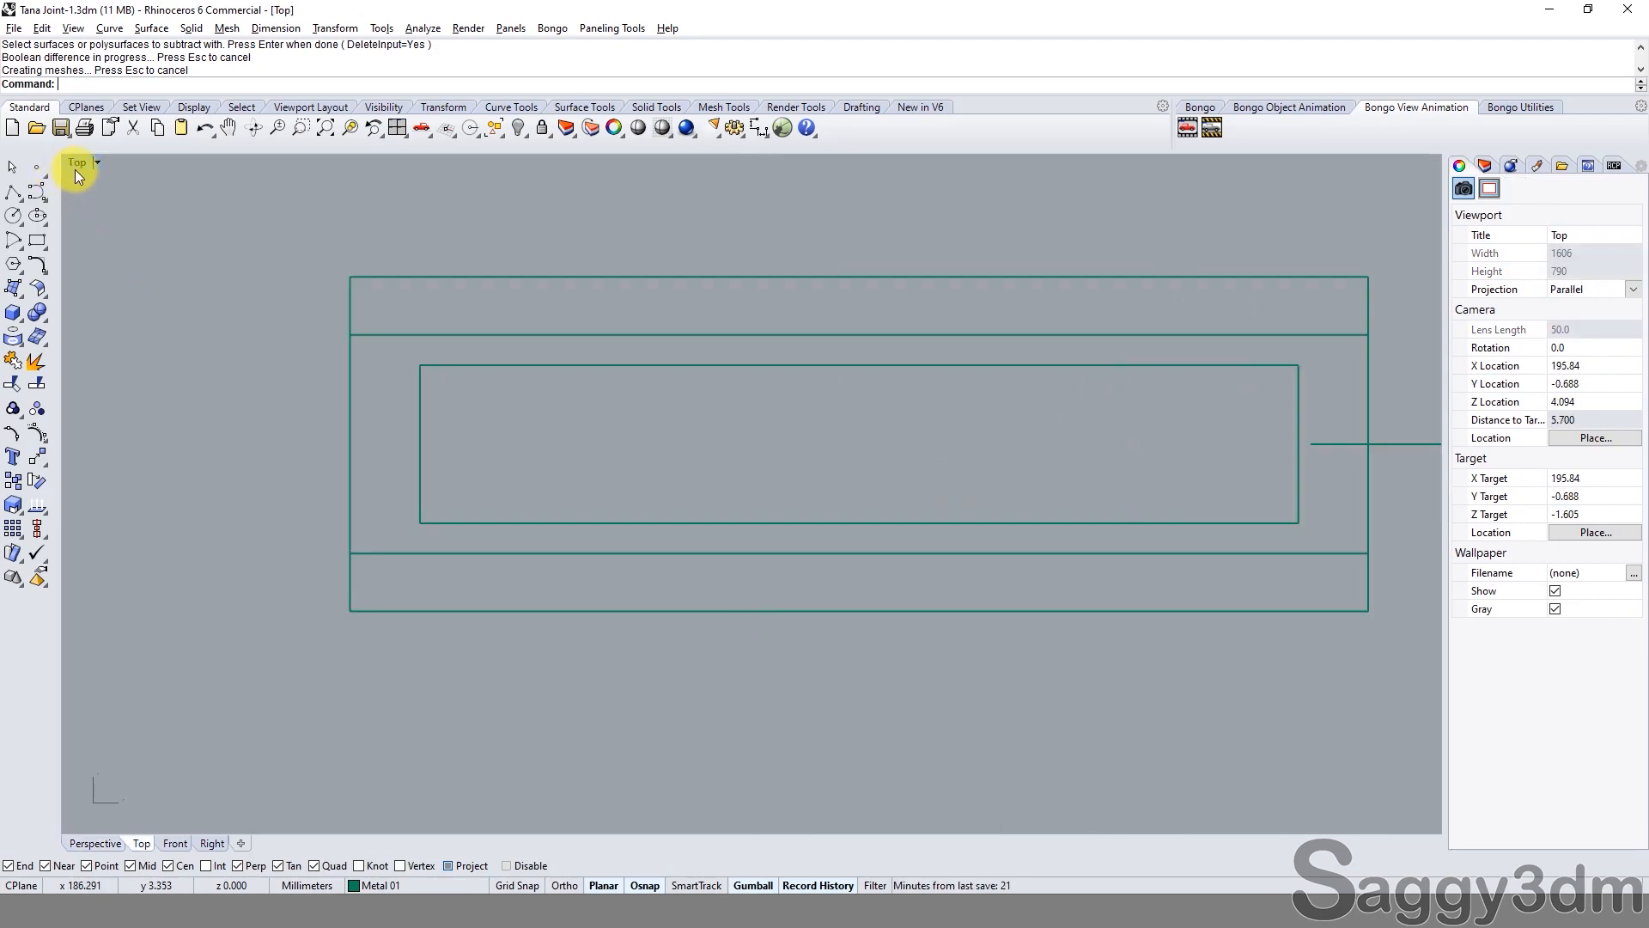
pyautogui.click(19, 199)
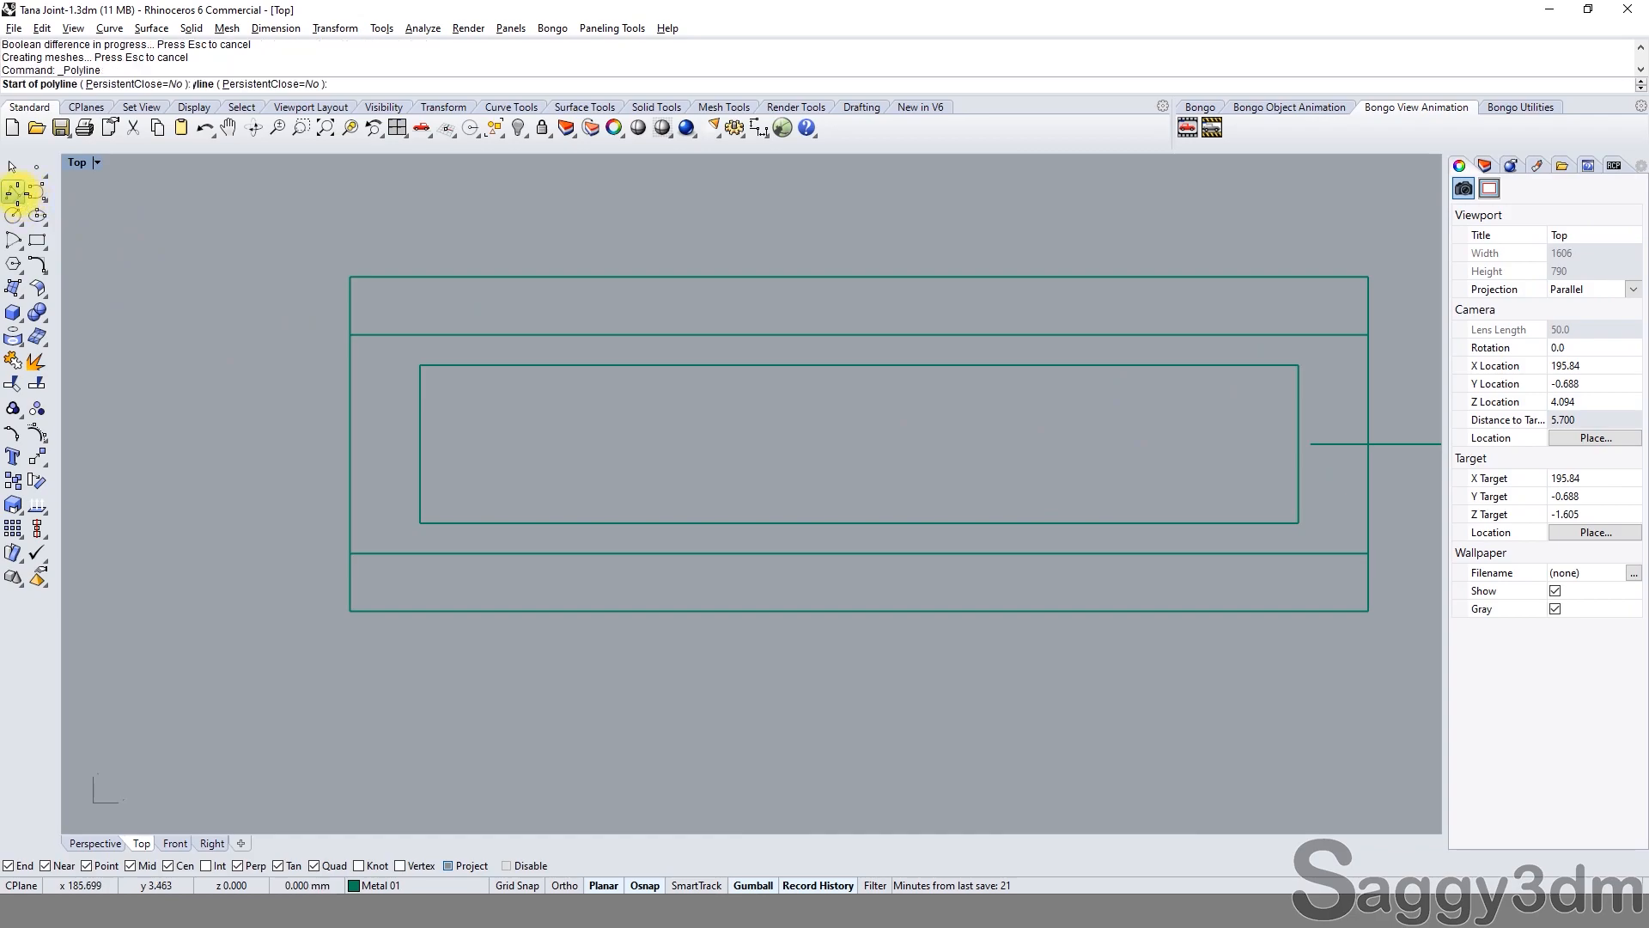
pyautogui.click(286, 360)
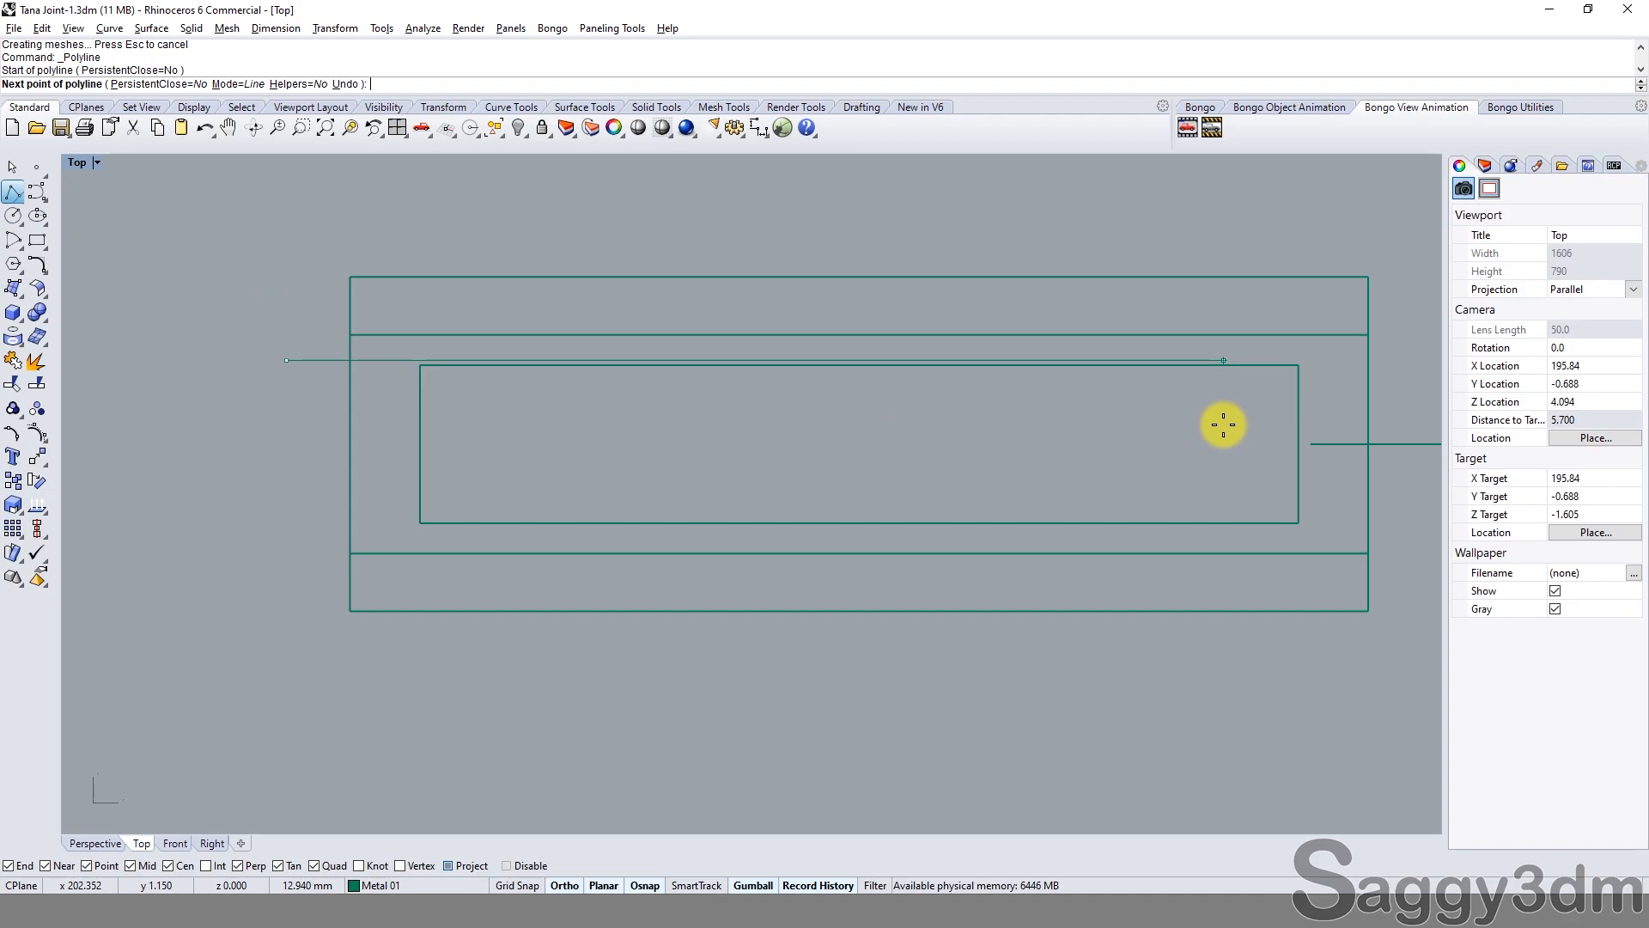
pyautogui.press('F8')
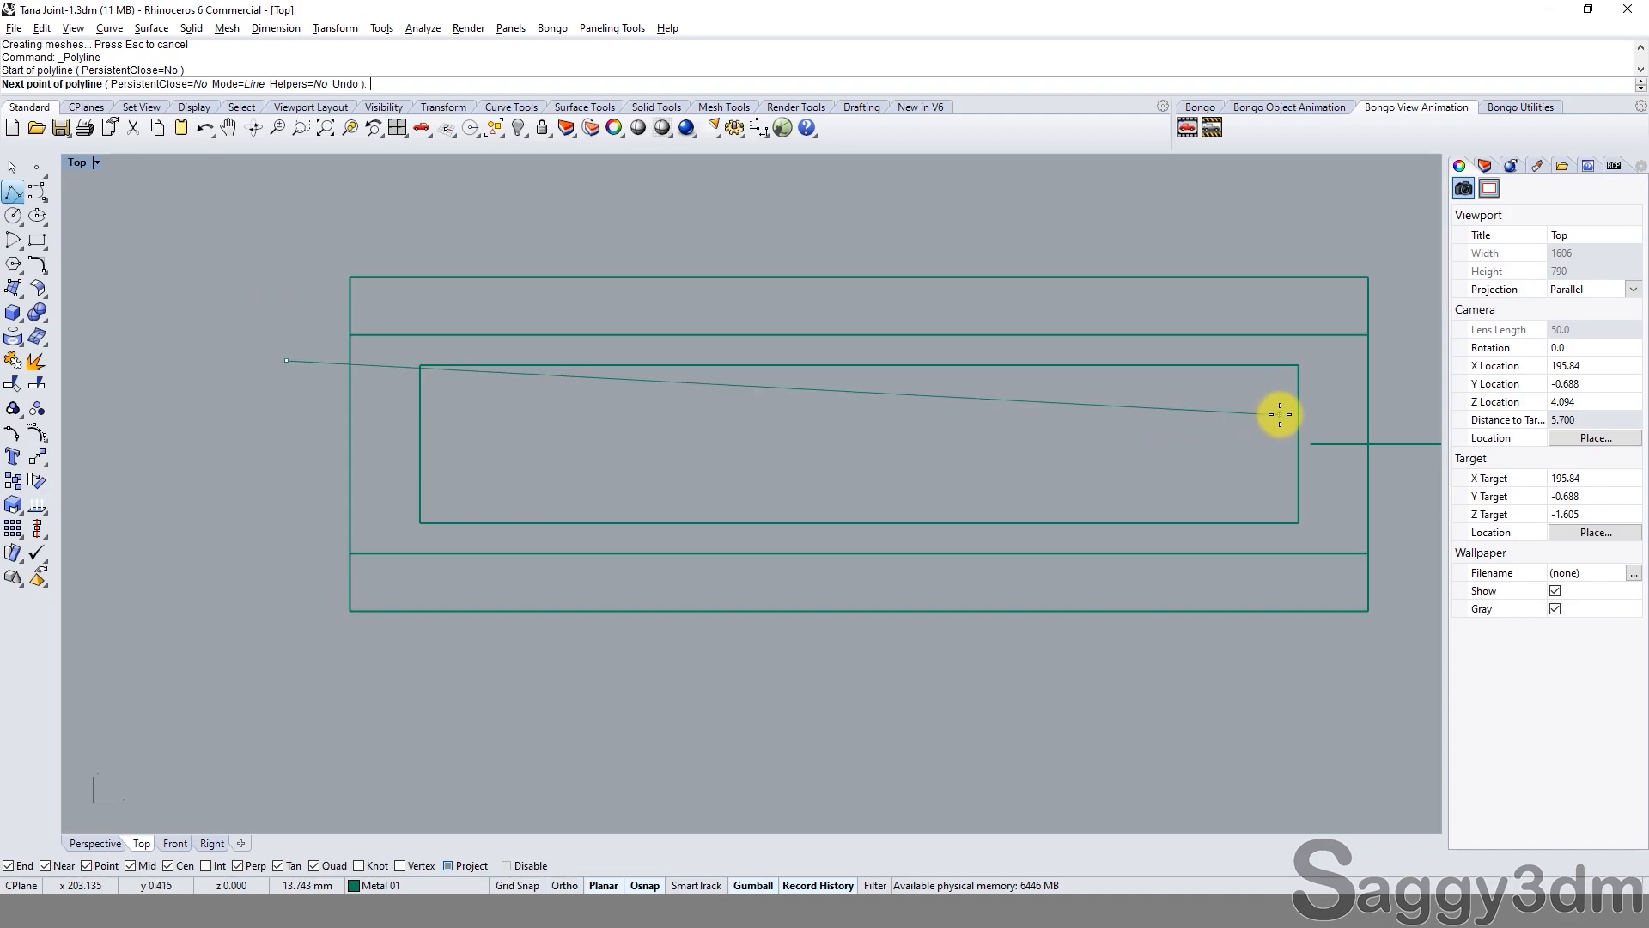
pyautogui.press('Escape')
# With object snaps disabled, draw a hump-shaped interpolated curve from just outside the clasp box's left end to its lower inner wall line.
pyautogui.click(45, 203)
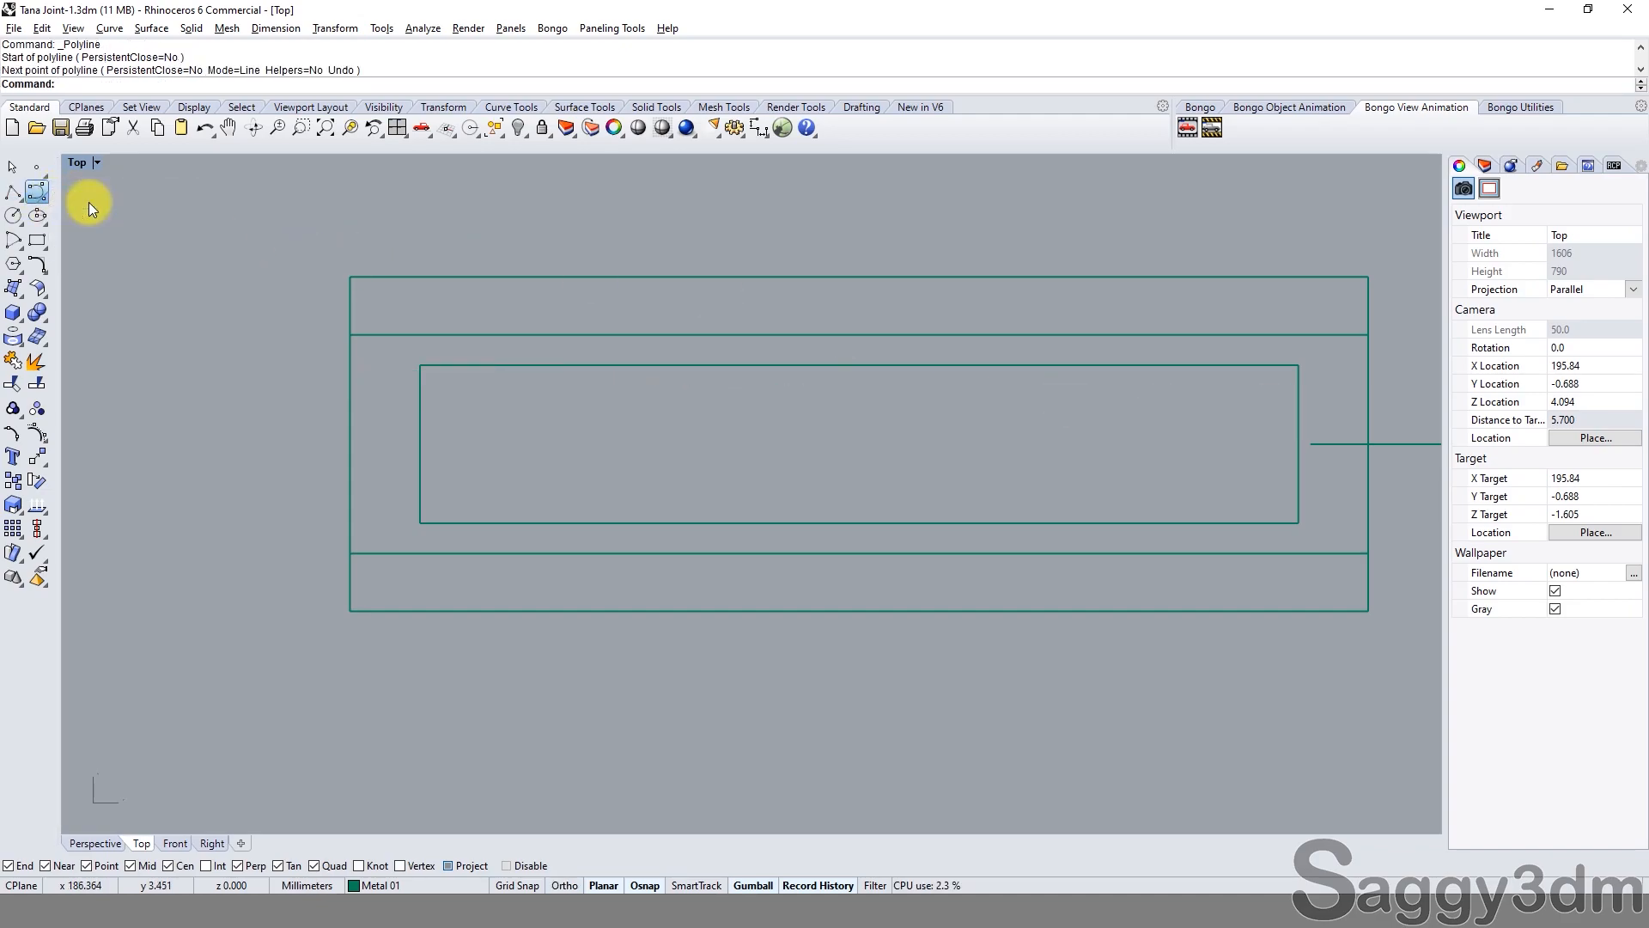
pyautogui.scroll(2, 516, 537)
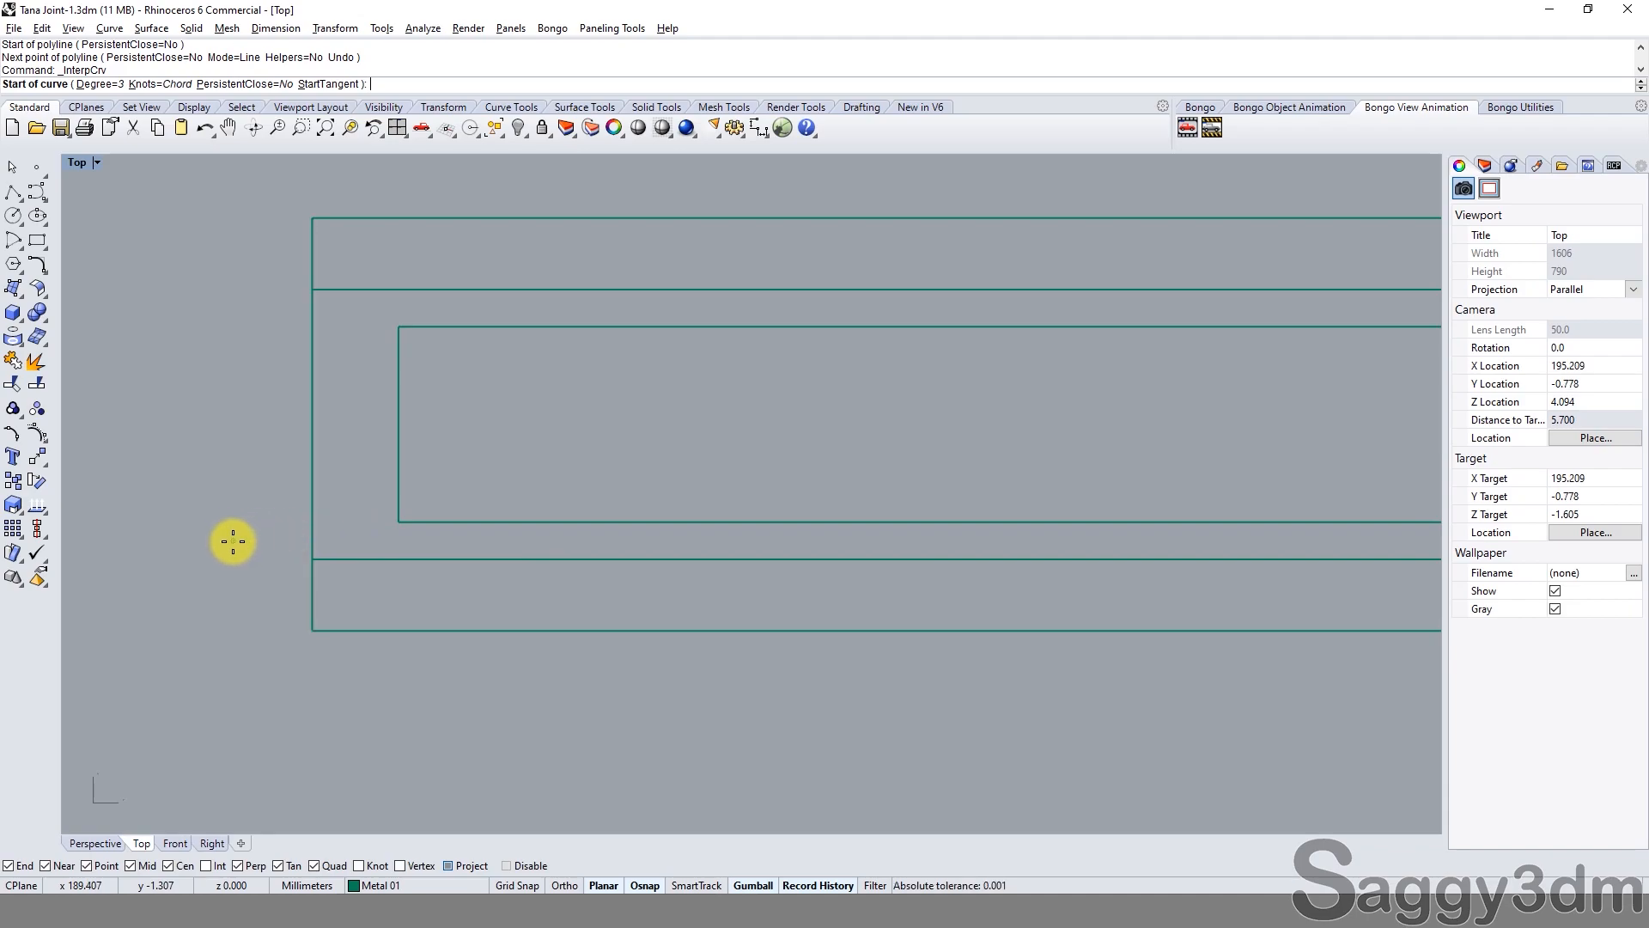
pyautogui.moveTo(248, 549); pyautogui.dragTo(232, 504, button='right')
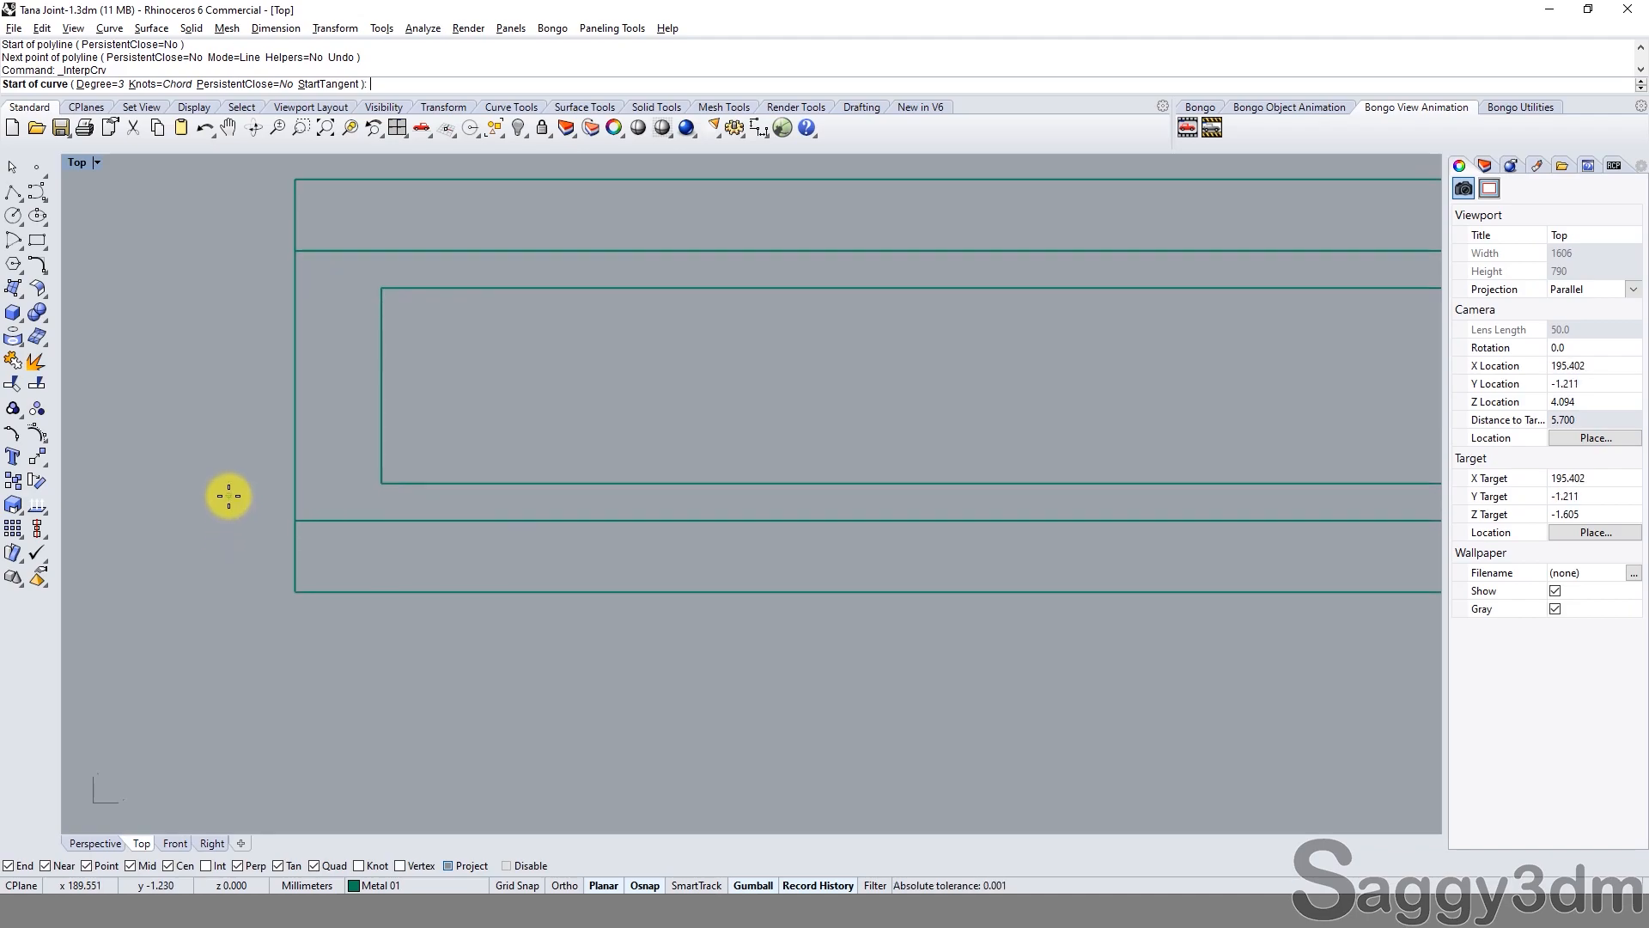
pyautogui.scroll(-3, 215, 515)
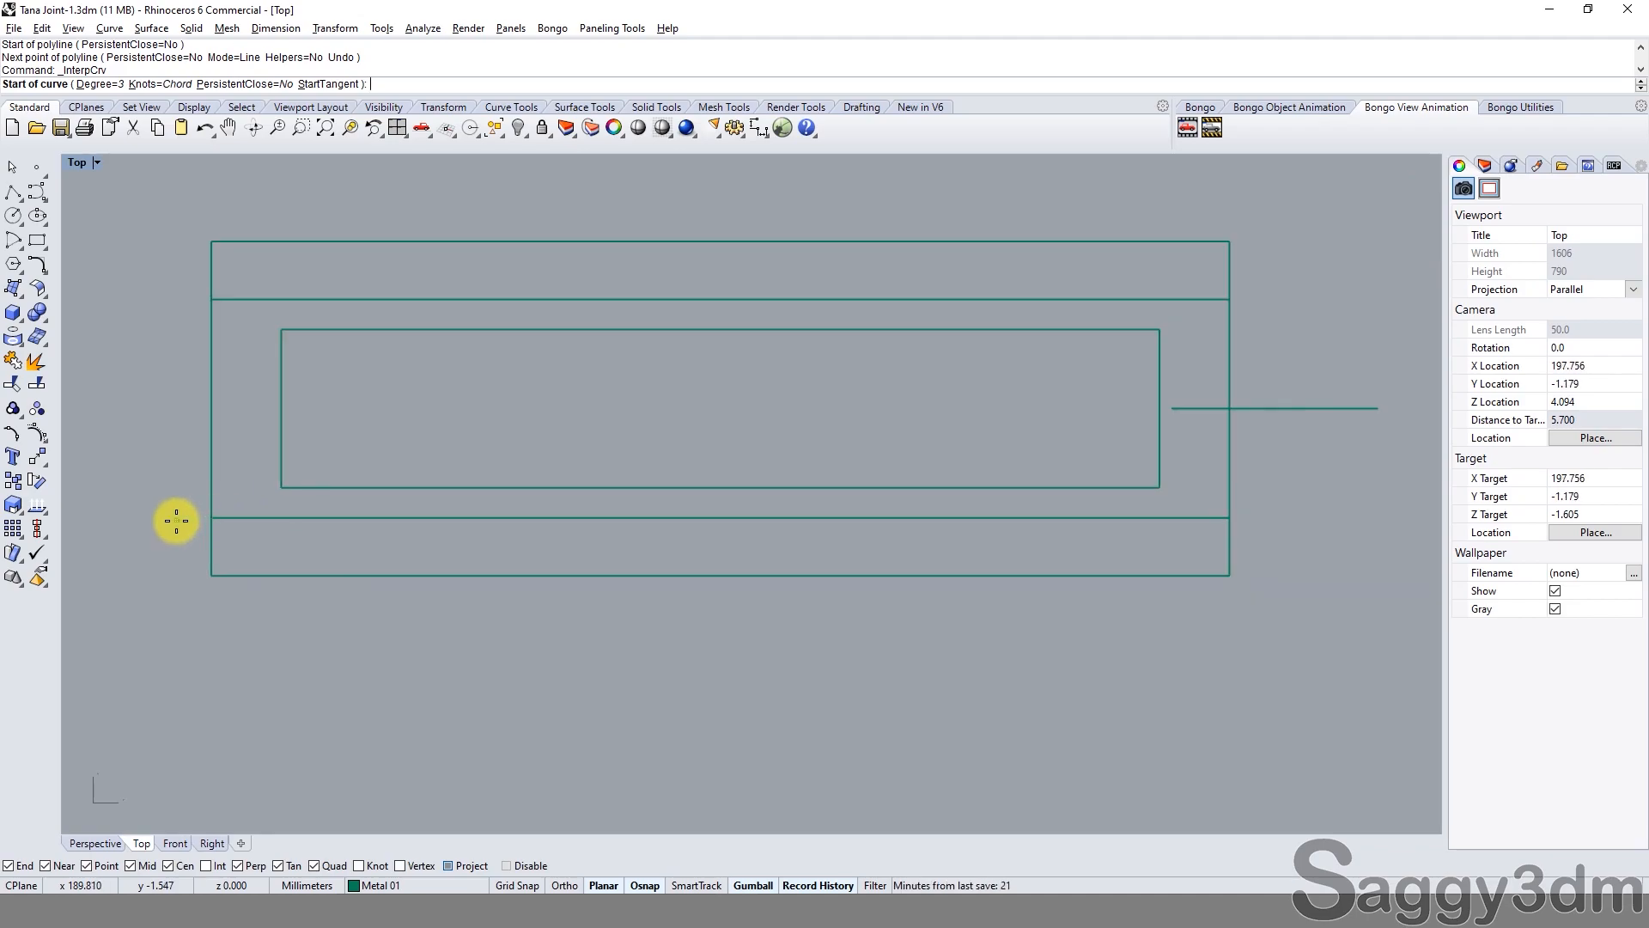
pyautogui.scroll(1, 224, 529)
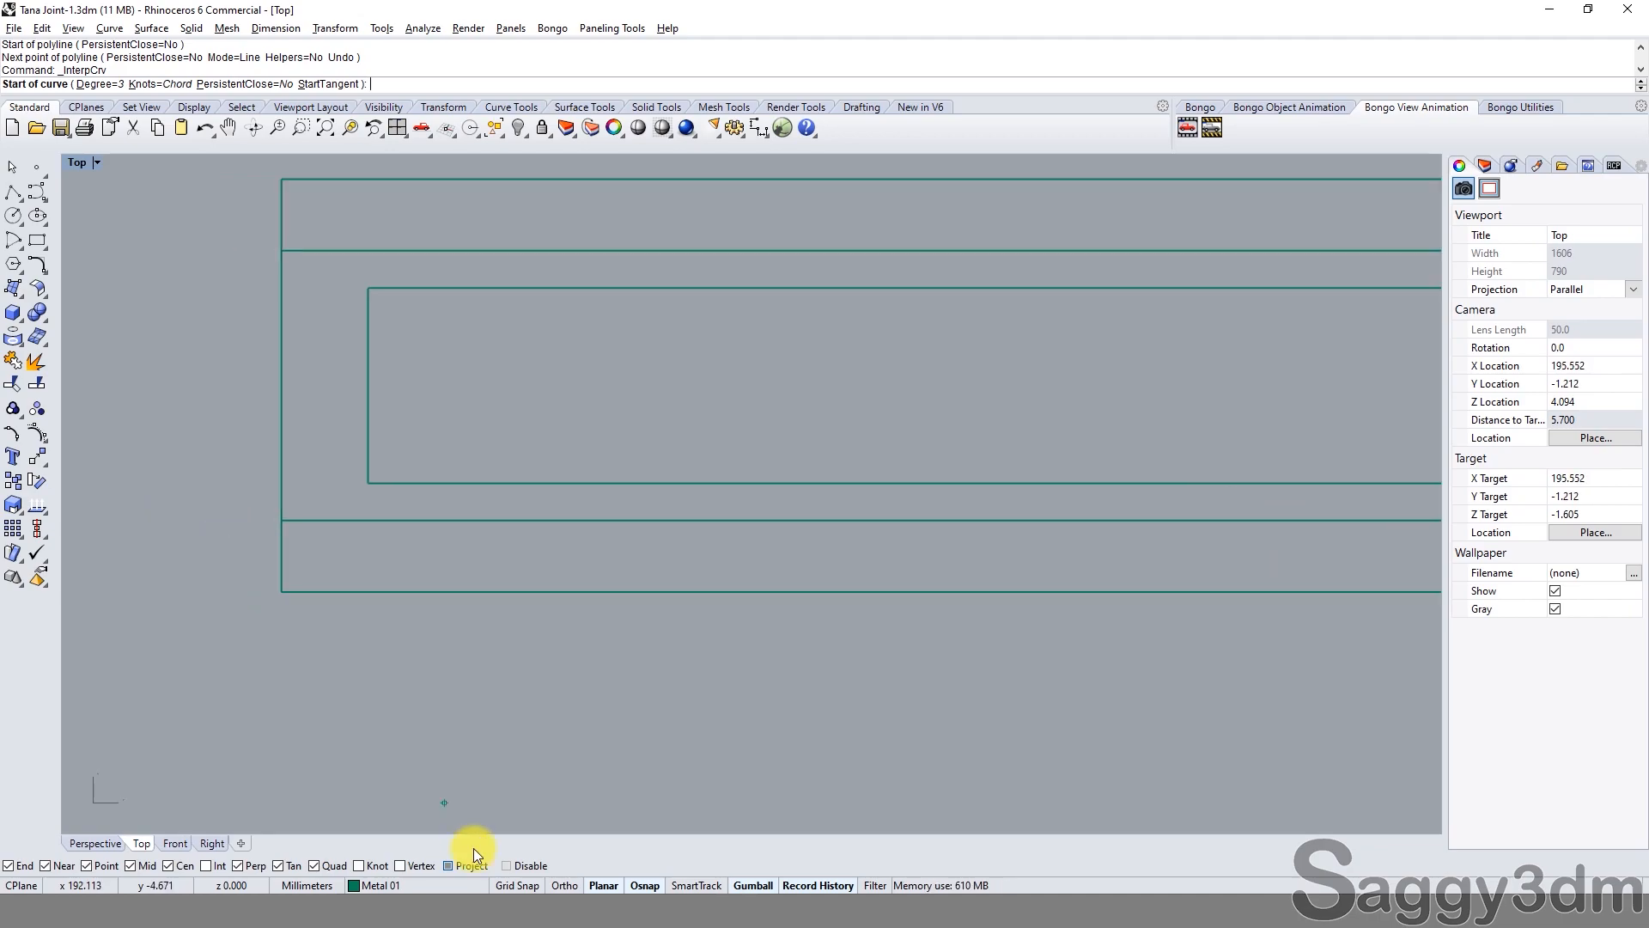
pyautogui.click(518, 868)
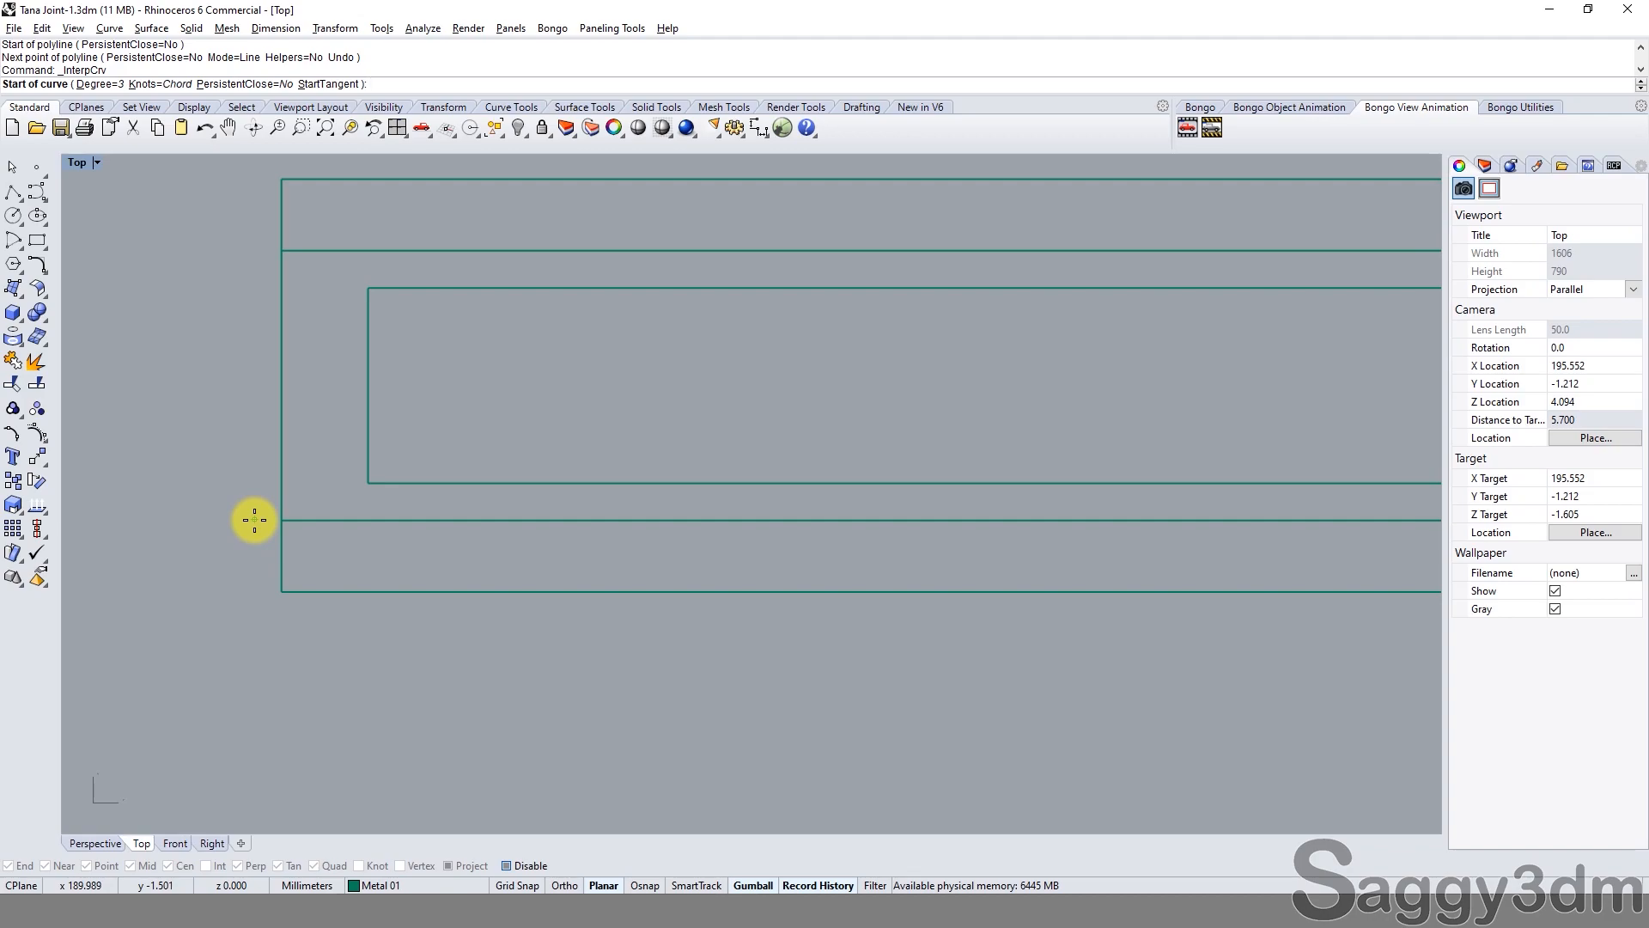
pyautogui.click(249, 528)
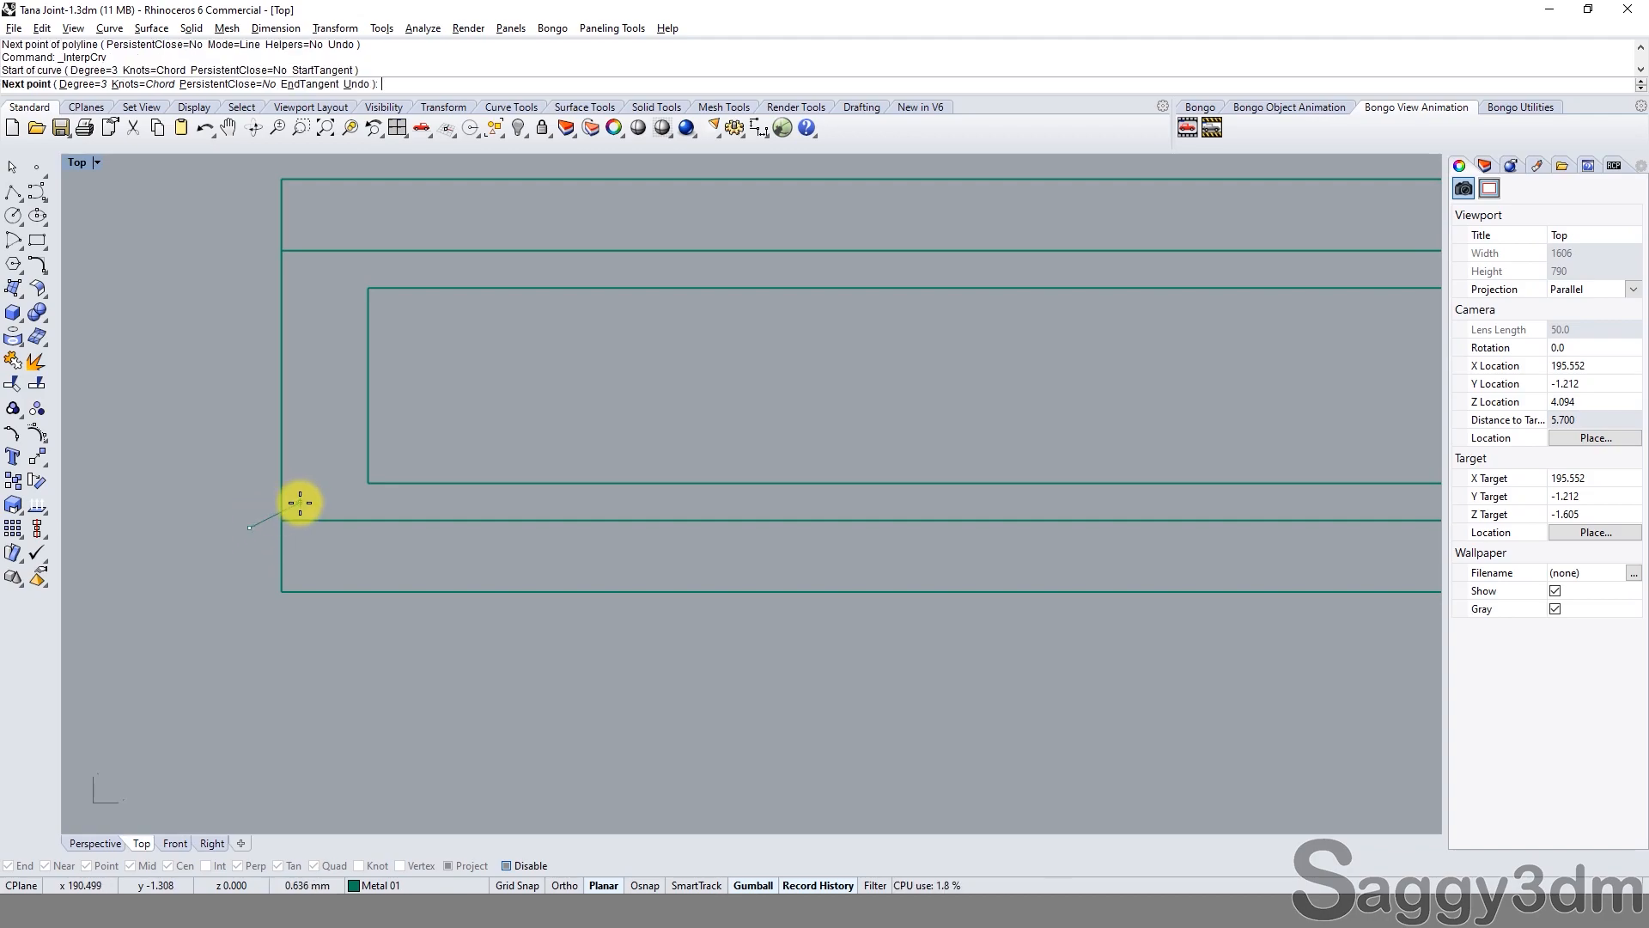
pyautogui.click(327, 478)
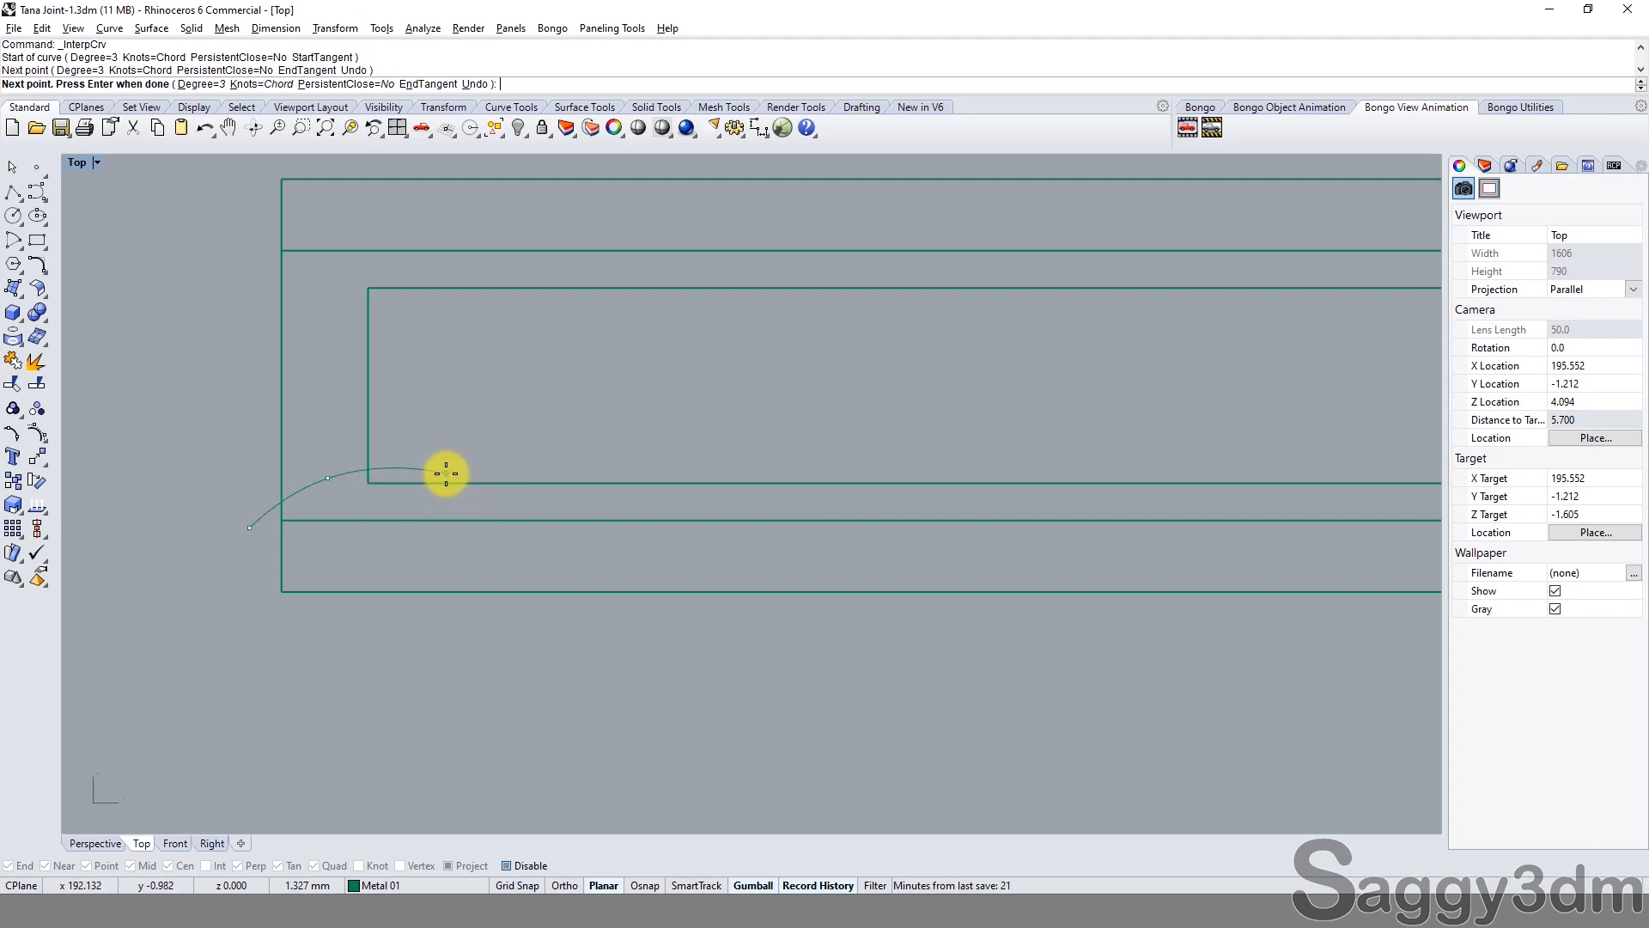
pyautogui.click(445, 473)
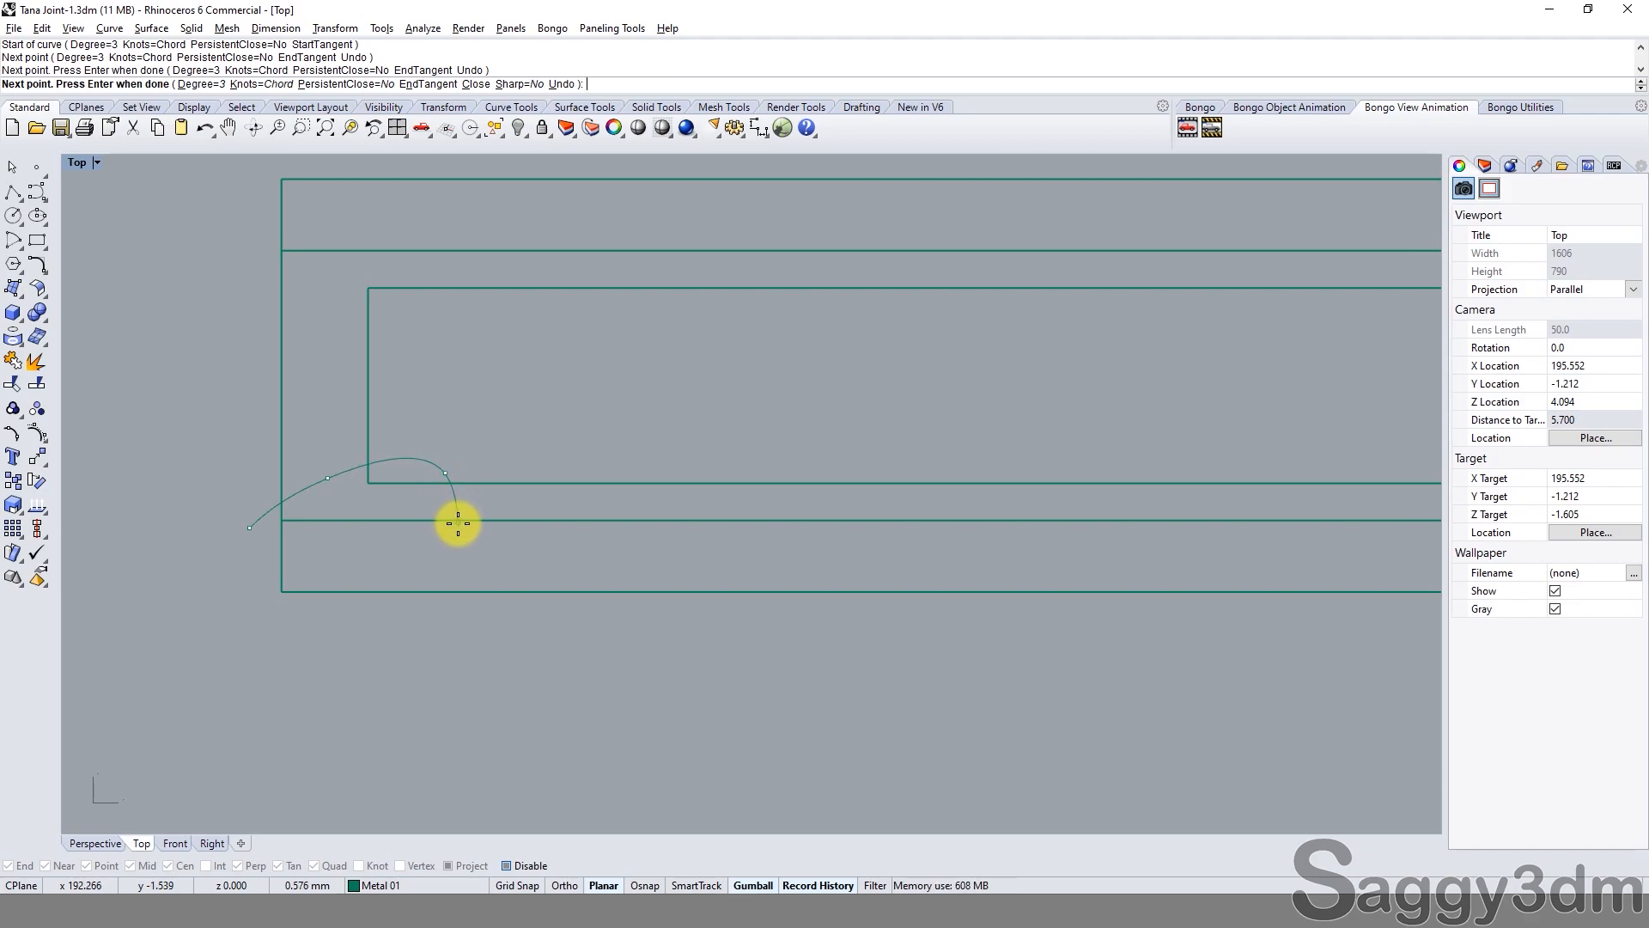
pyautogui.click(458, 517)
pyautogui.press('Return')
# Draw a second interpolated curve from the hump's lower end, rising gradually along the box to its right end.
pyautogui.press('Return')
pyautogui.click(458, 520)
pyautogui.click(591, 513)
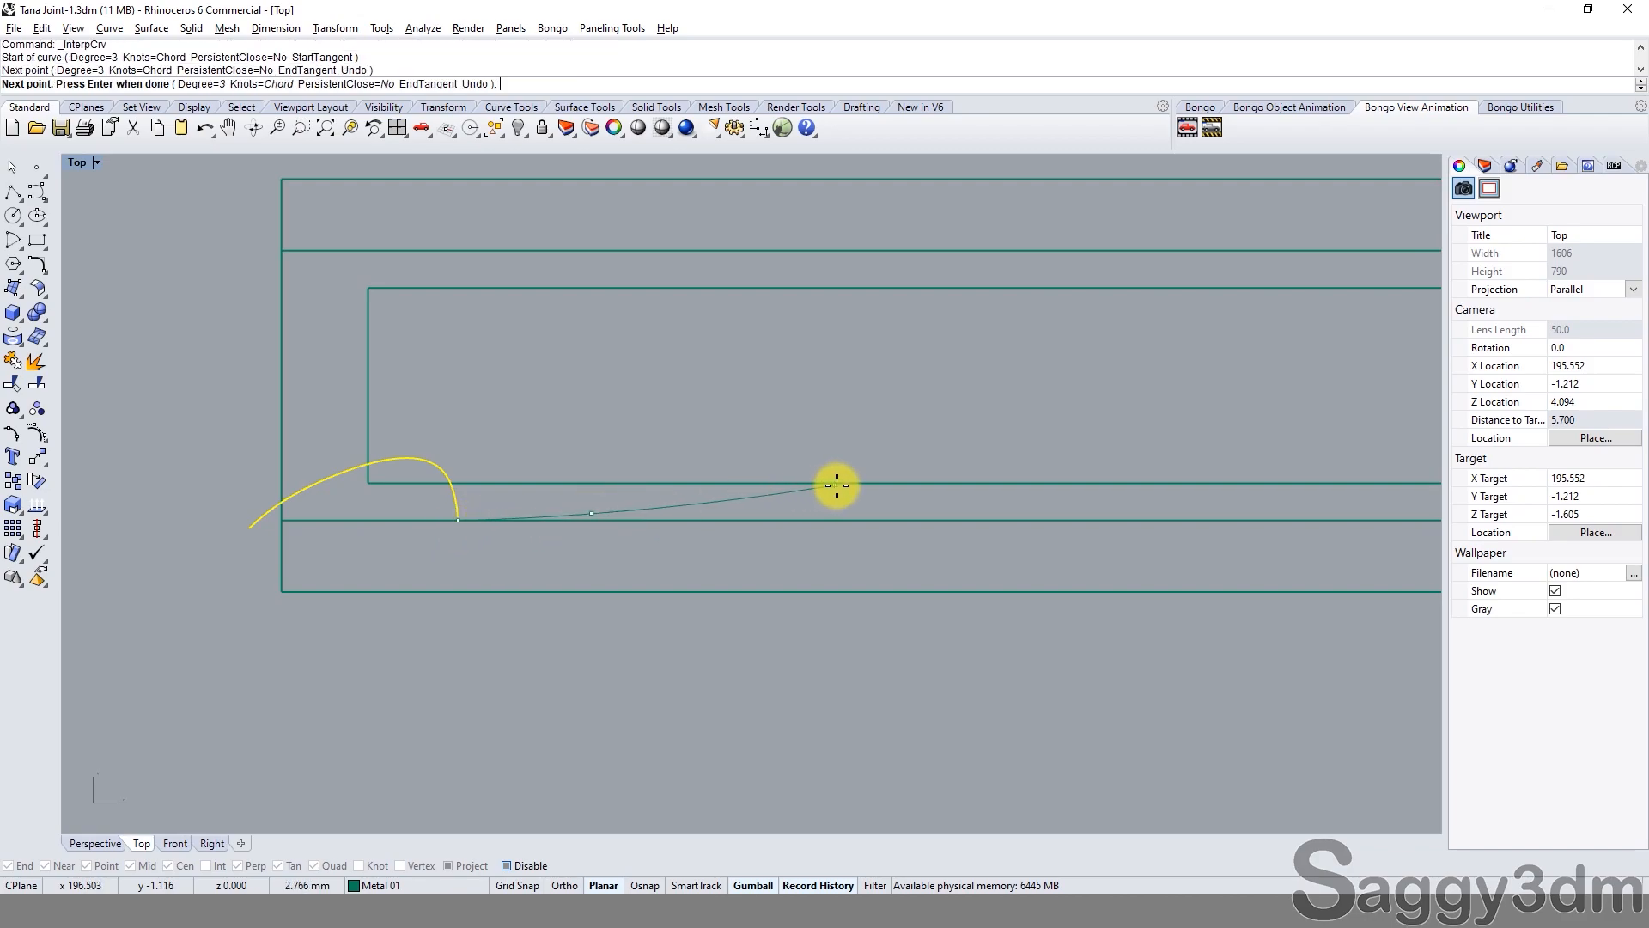
pyautogui.click(847, 485)
pyautogui.moveTo(1090, 416); pyautogui.dragTo(627, 508, button='right')
pyautogui.scroll(-1, 713, 515)
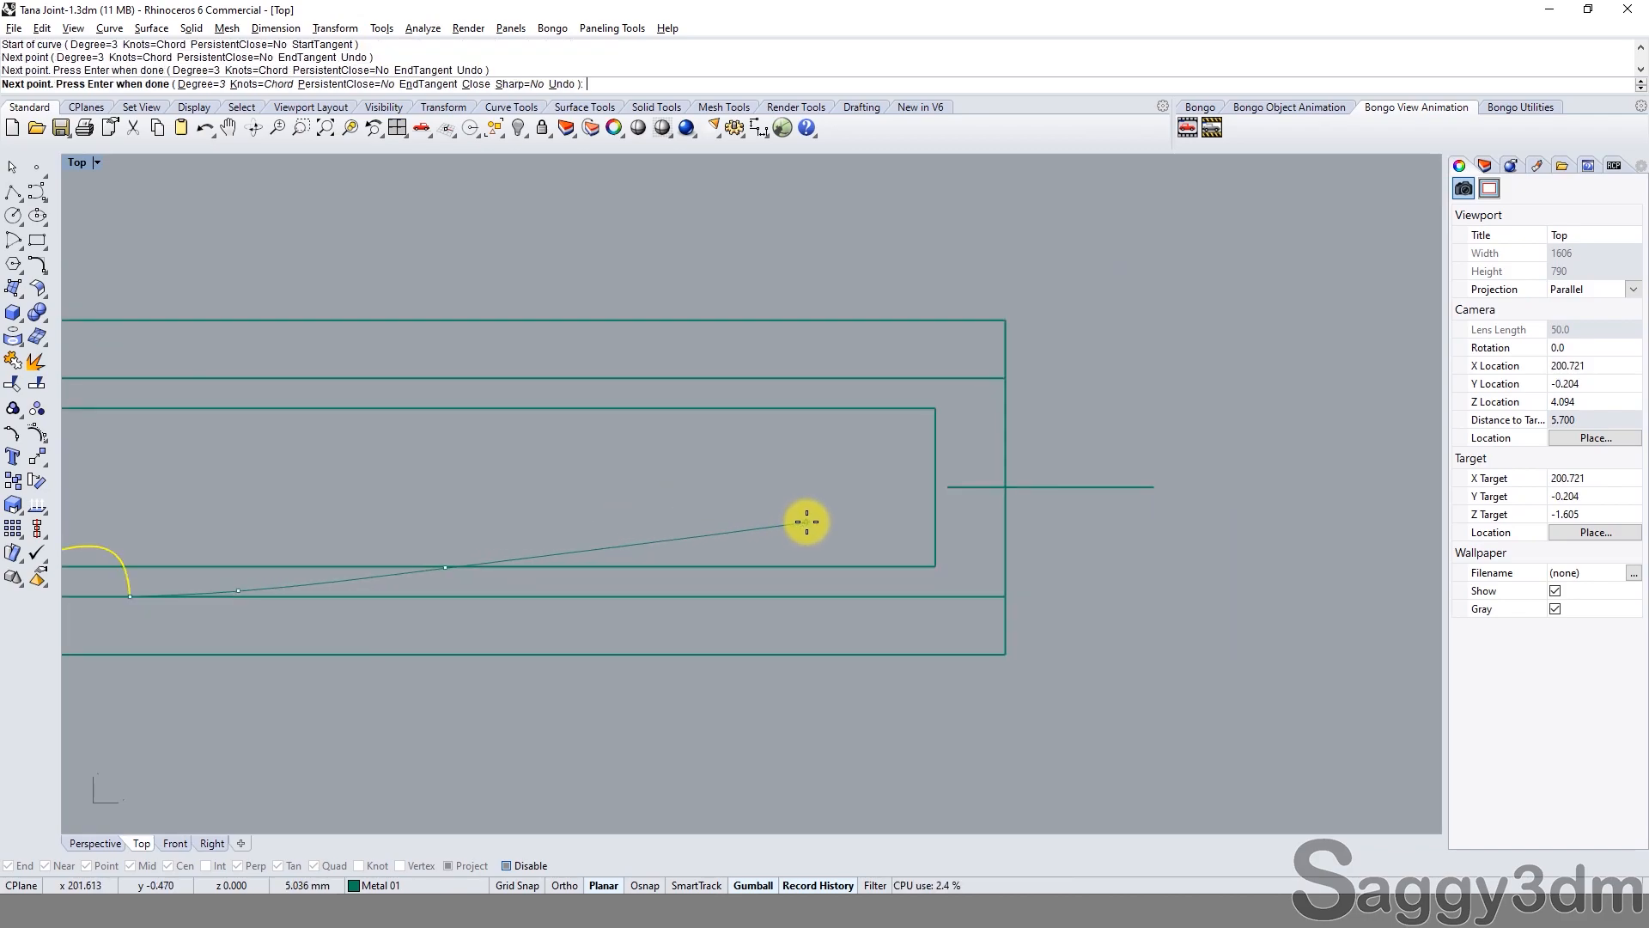
pyautogui.click(964, 437)
pyautogui.click(1005, 404)
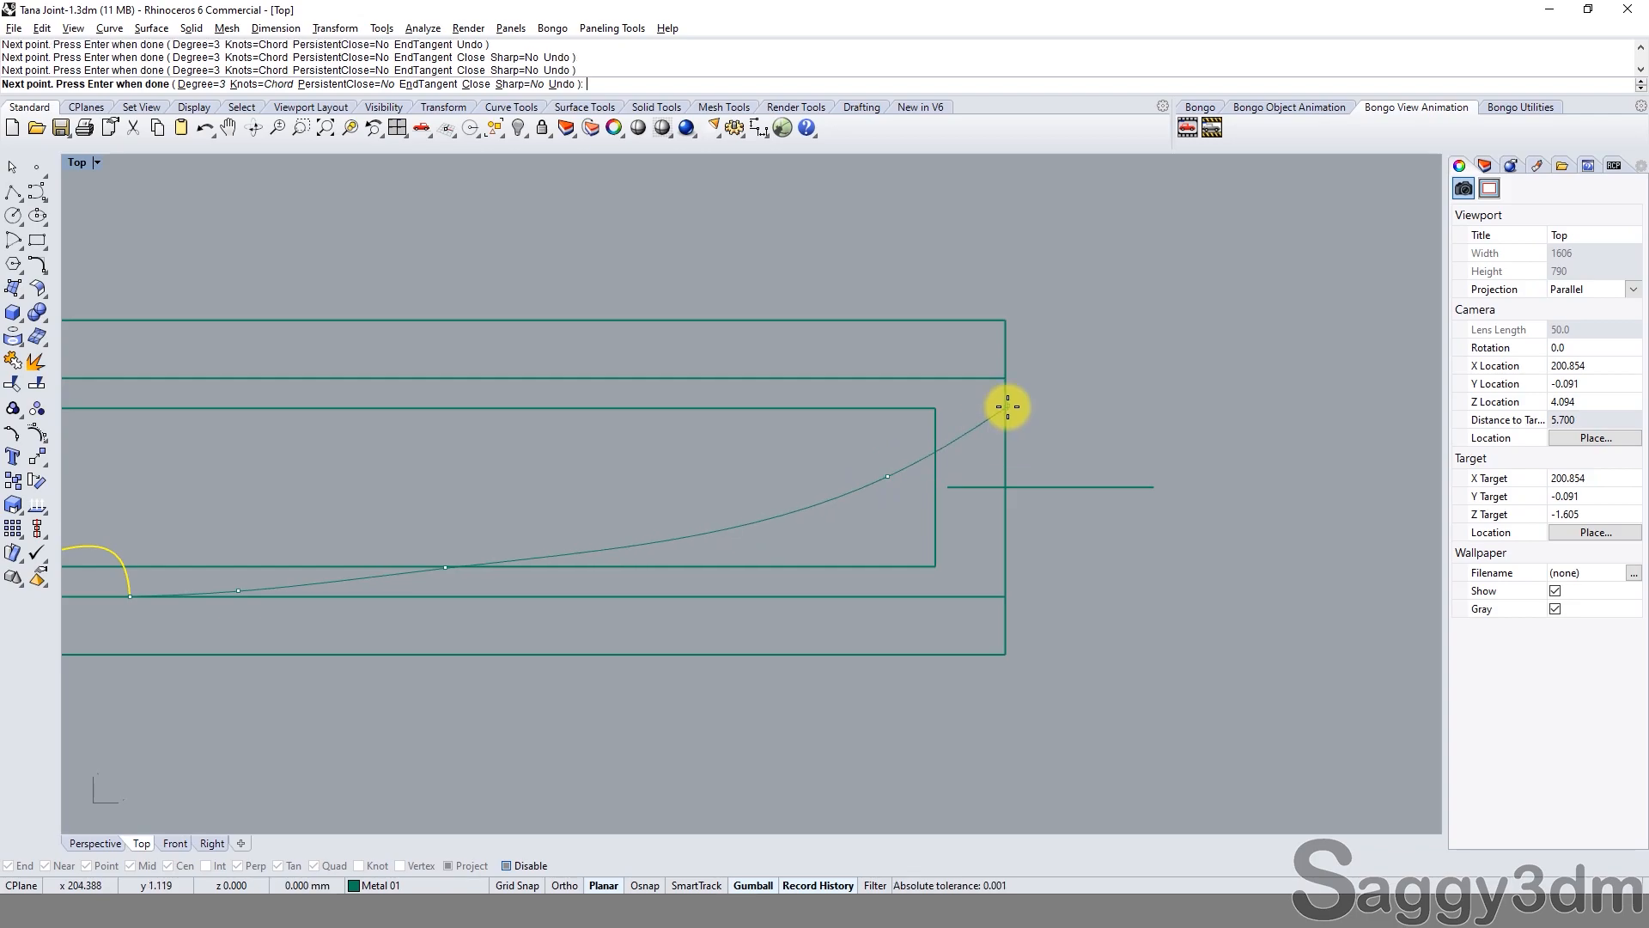
pyautogui.press('Return')
# Turn on the long curve's control points and adjust them so it rises in one smooth sweep.
pyautogui.click(847, 500)
pyautogui.scroll(-1, 563, 546)
pyautogui.scroll(3, 691, 517)
pyautogui.press('F10')
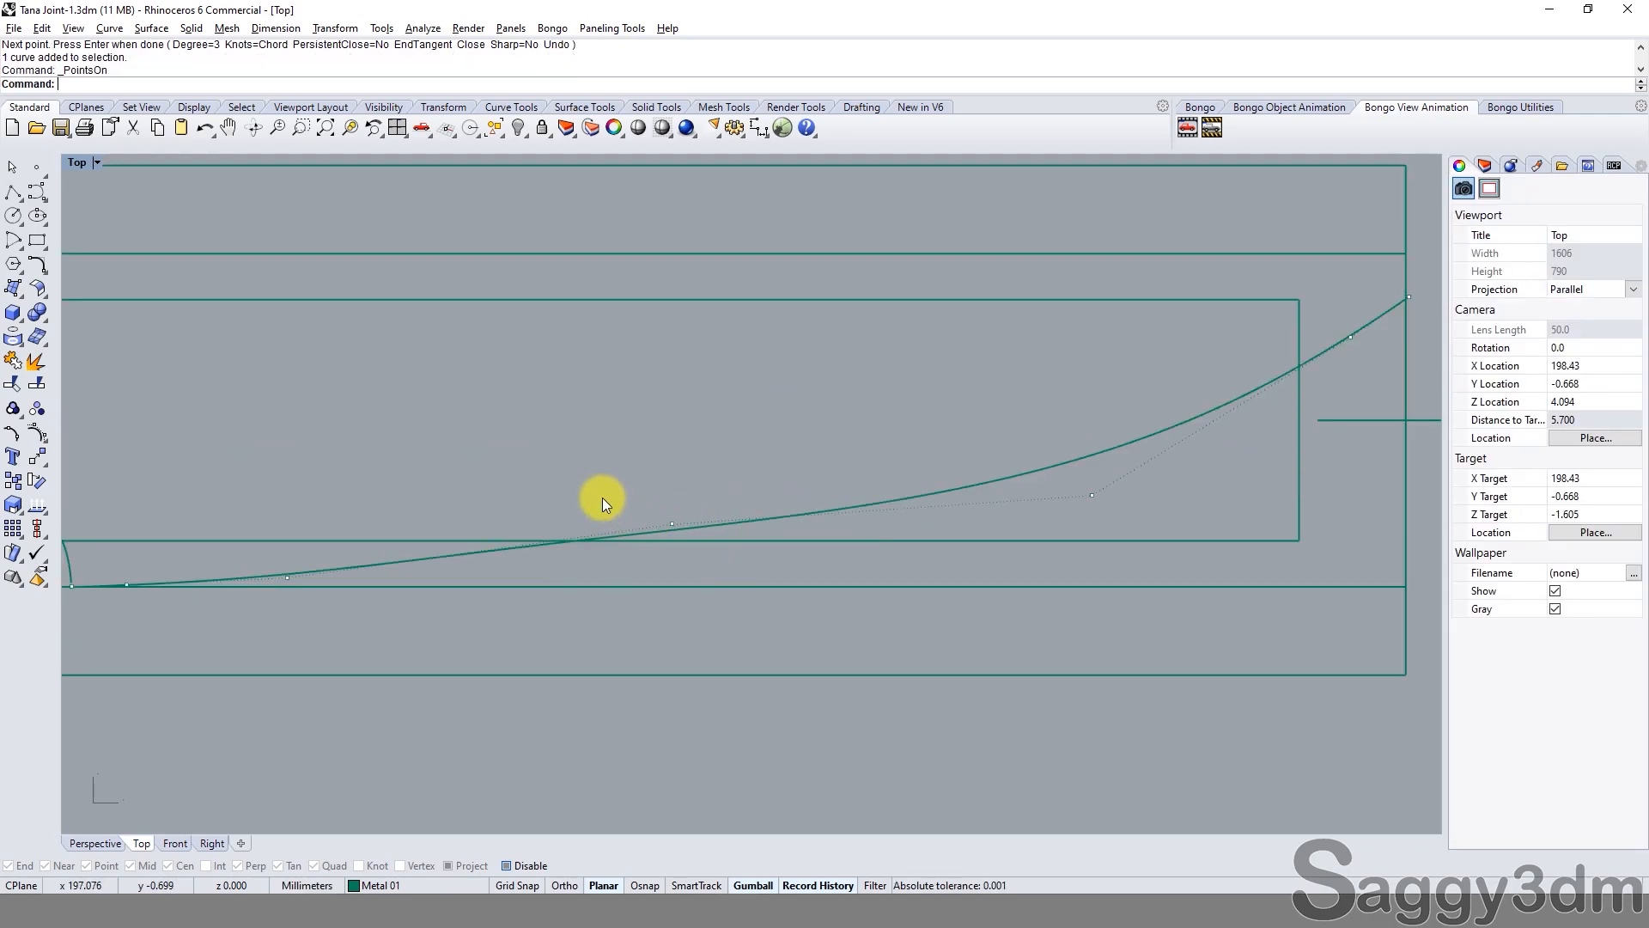
pyautogui.click(672, 522)
pyautogui.moveTo(724, 479); pyautogui.dragTo(724, 498)
pyautogui.moveTo(935, 363); pyautogui.dragTo(1122, 526)
pyautogui.moveTo(1144, 453); pyautogui.dragTo(1106, 431)
pyautogui.scroll(-2, 1107, 430)
pyautogui.click(1173, 388)
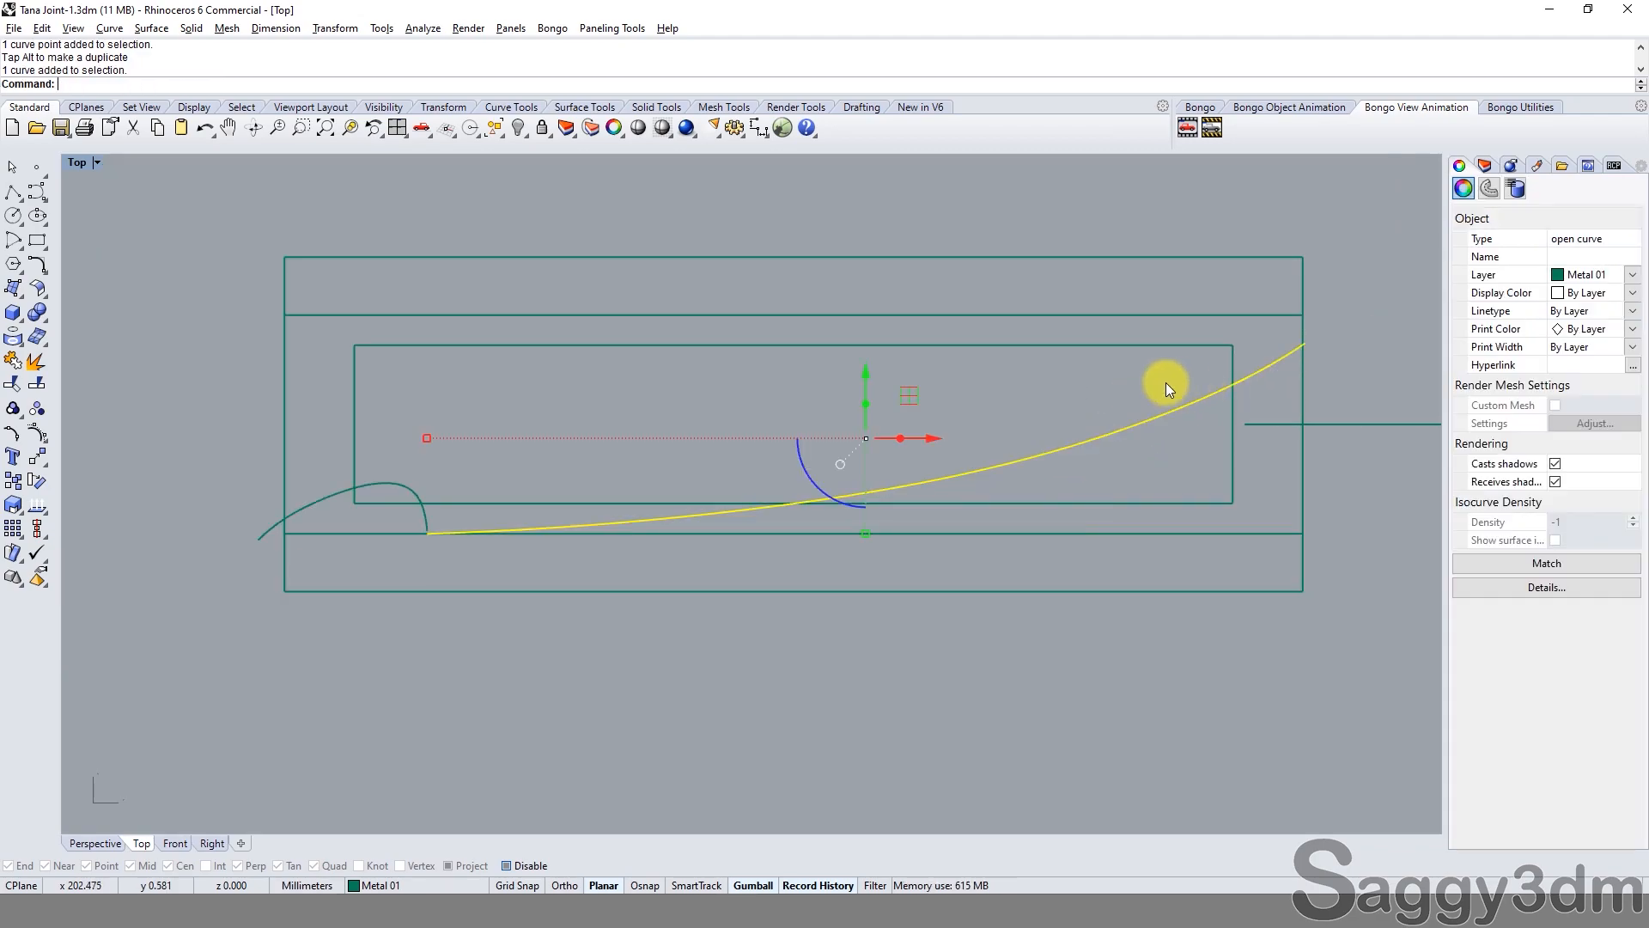
# Draw a horizontal polyline just below the slot's upper edge, from outside the box's left end nearly to the slot's right end.
pyautogui.click(15, 194)
pyautogui.click(415, 347)
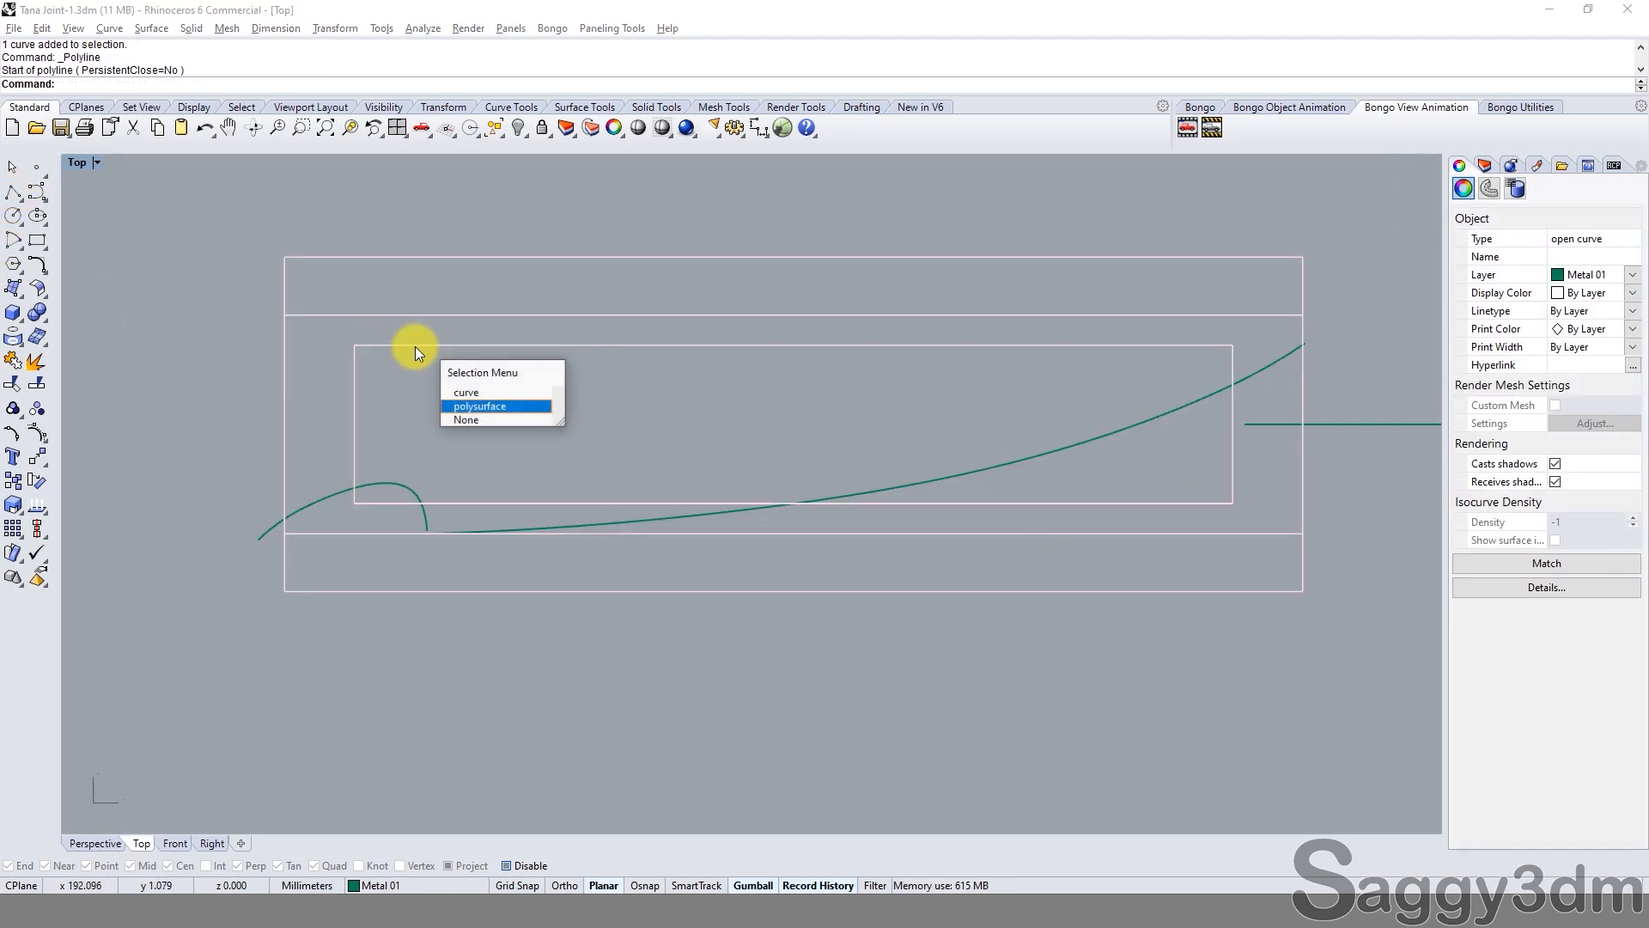
pyautogui.click(14, 192)
pyautogui.click(213, 348)
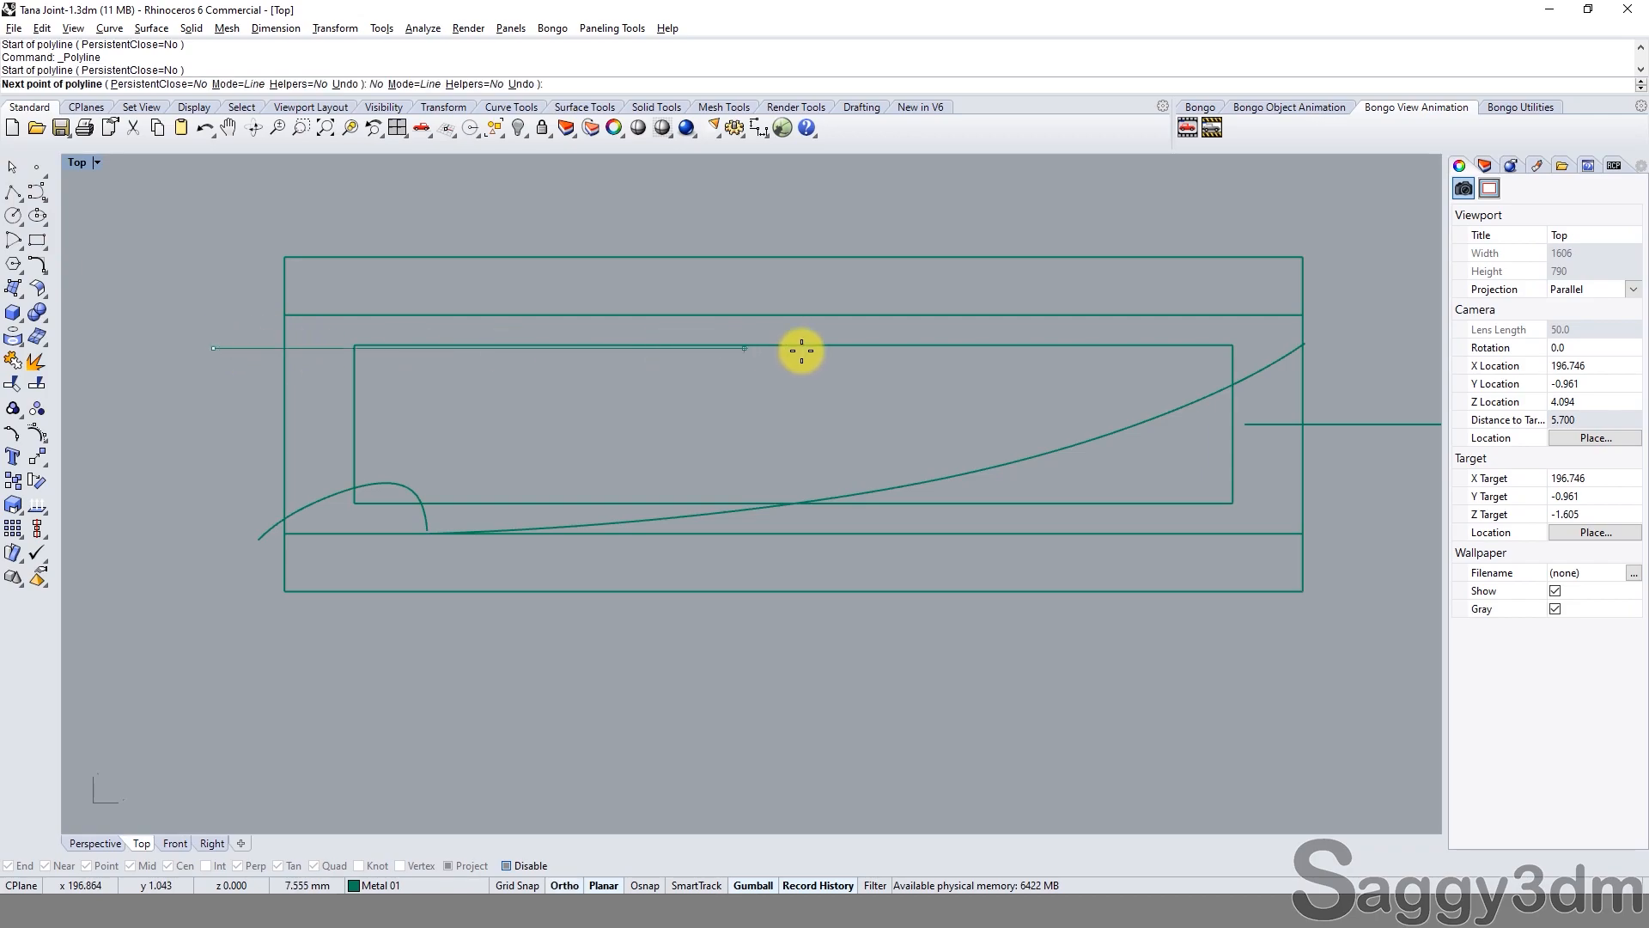
pyautogui.scroll(3, 1203, 357)
pyautogui.click(1229, 358)
pyautogui.press('Return')
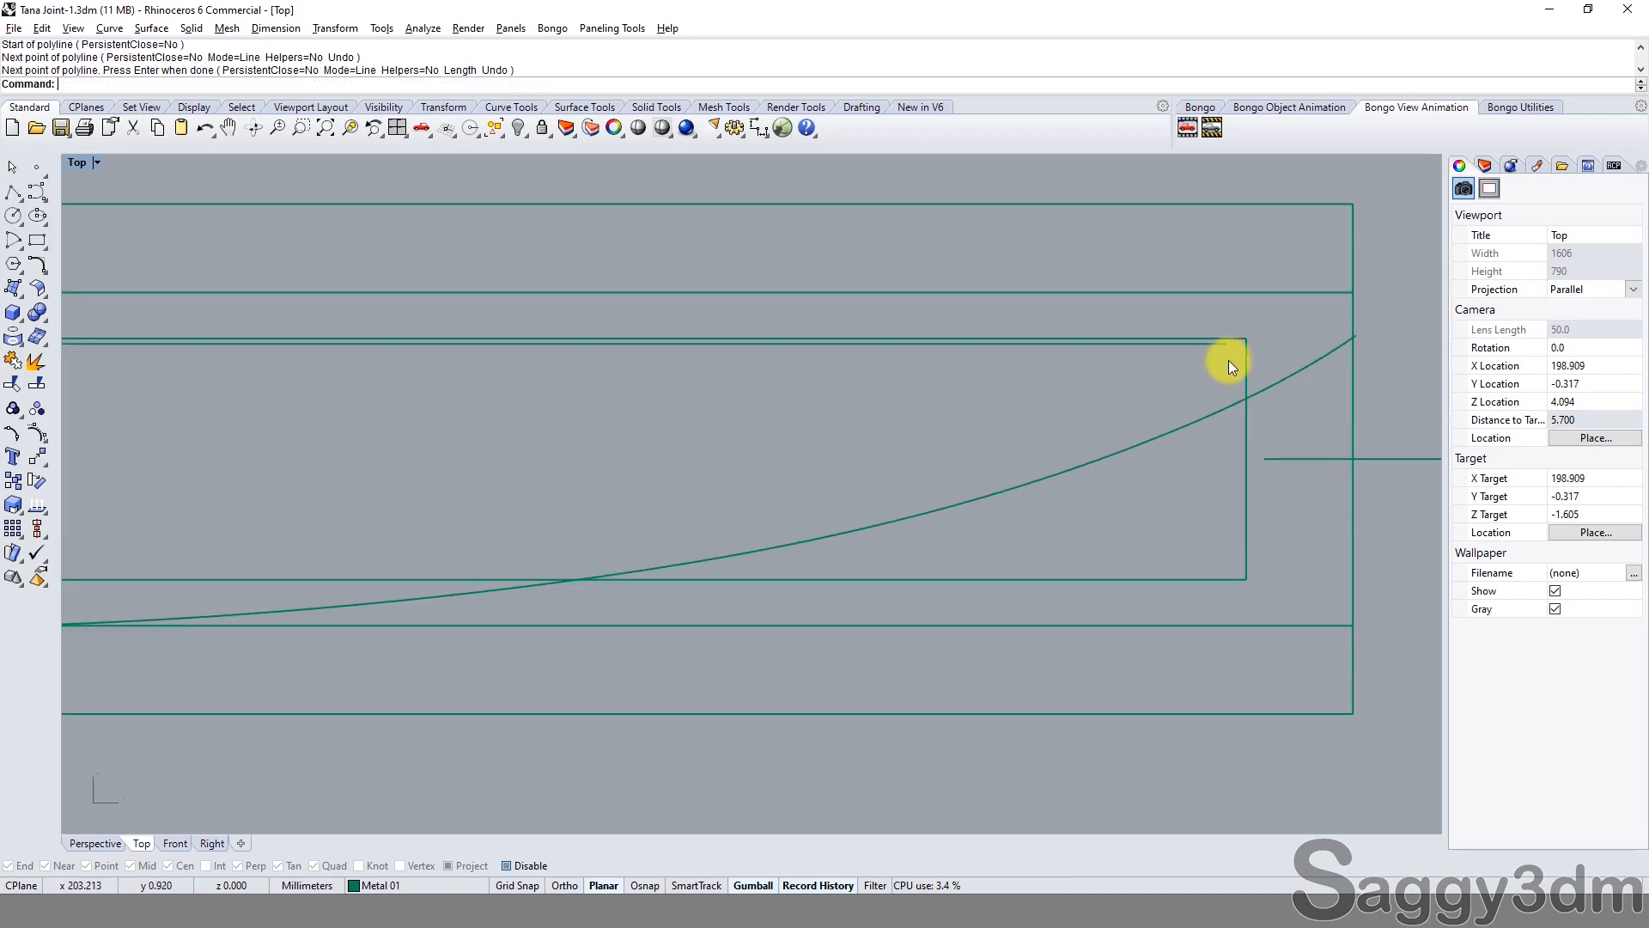
# Draw a circle tangent to the horizontal line and the long rising curve near the slot's right end.
pyautogui.click(13, 216)
pyautogui.write('t')
pyautogui.press('Return')
pyautogui.scroll(2, 1185, 357)
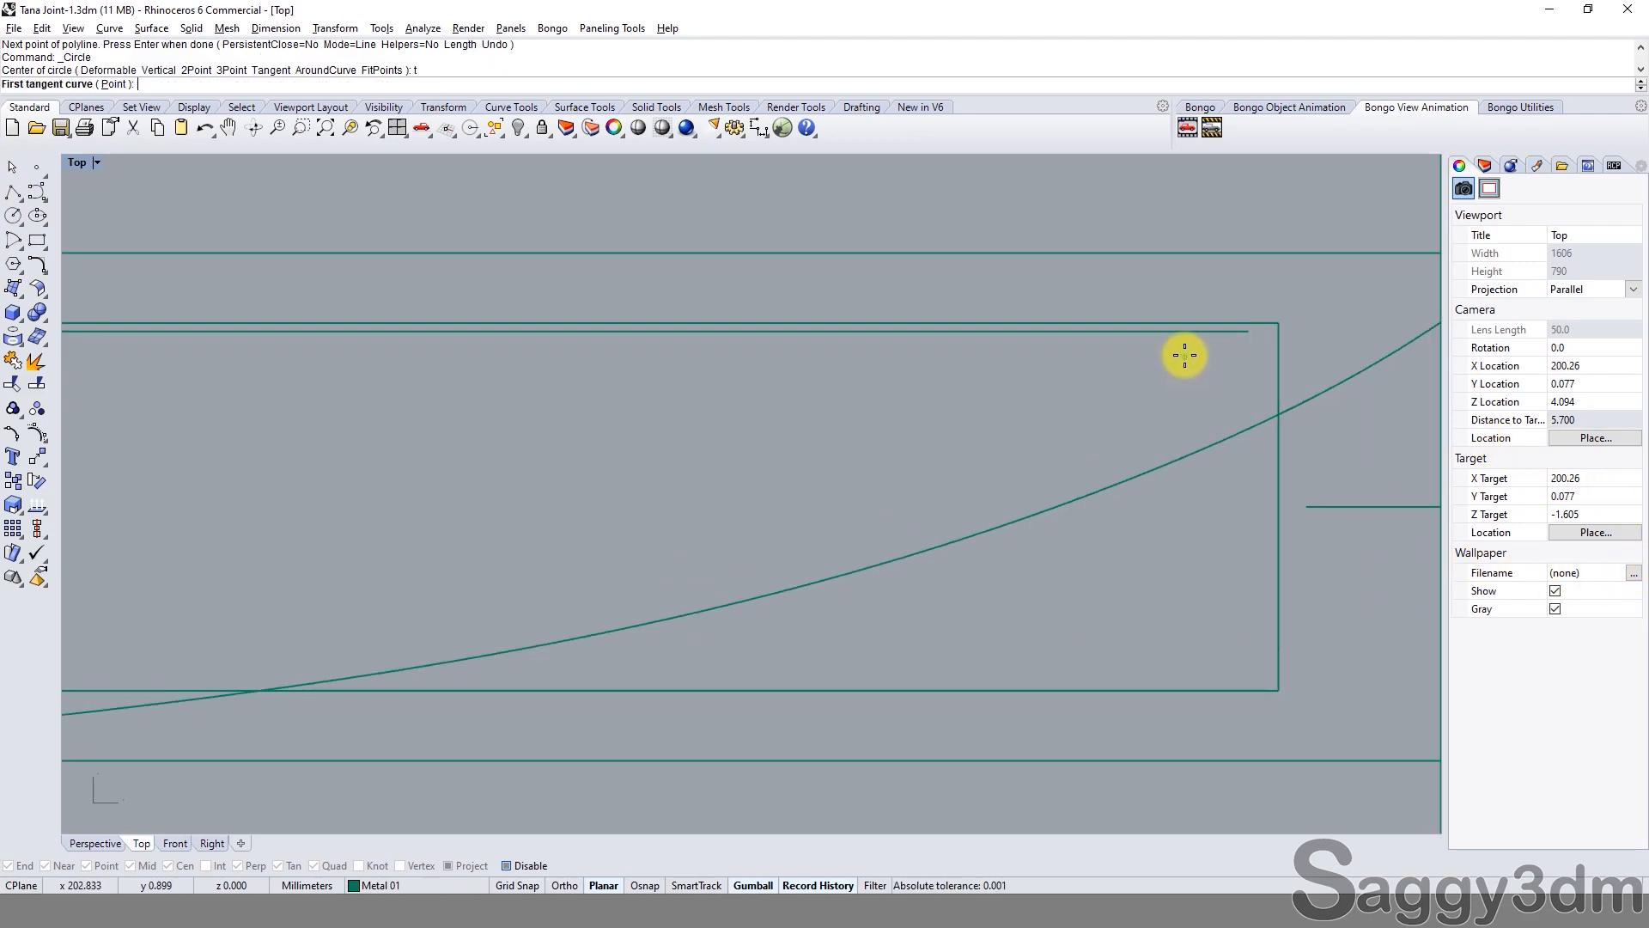
pyautogui.click(1174, 333)
pyautogui.click(1224, 457)
pyautogui.press('Return')
# Trim the circle, line and long curve against each other to leave a rounded tip, and join the three pieces.
pyautogui.scroll(-1, 1256, 371)
pyautogui.click(1242, 358)
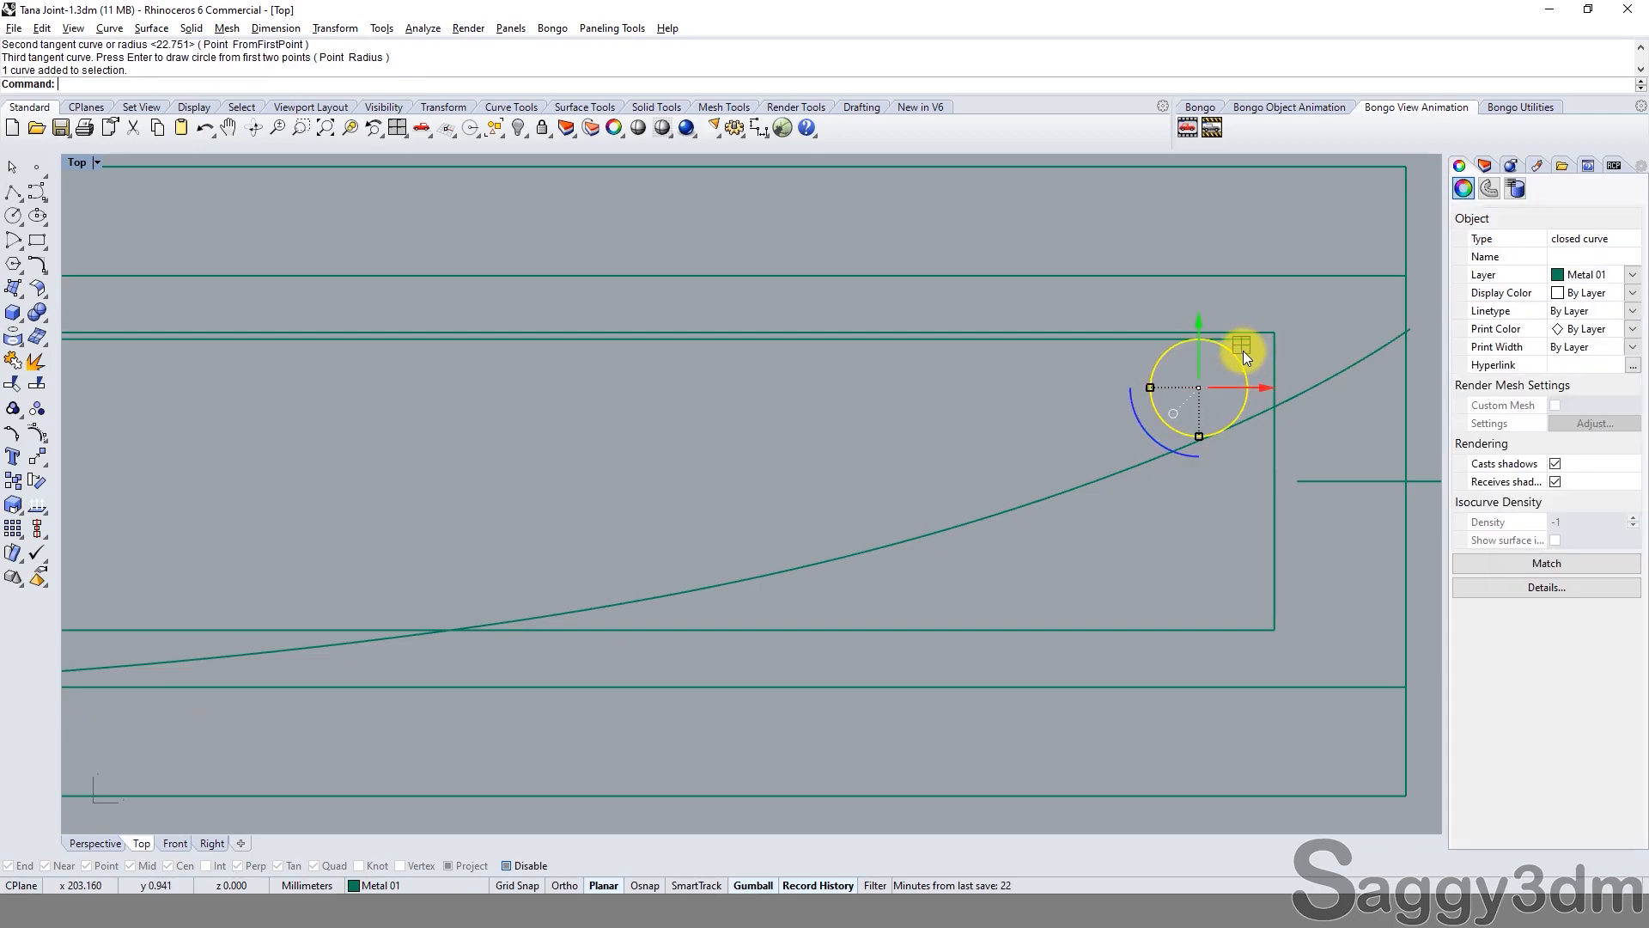
pyautogui.keyDown('shift'); pyautogui.click(1142, 341); pyautogui.keyUp('shift')
pyautogui.keyDown('shift'); pyautogui.click(1160, 461); pyautogui.keyUp('shift')
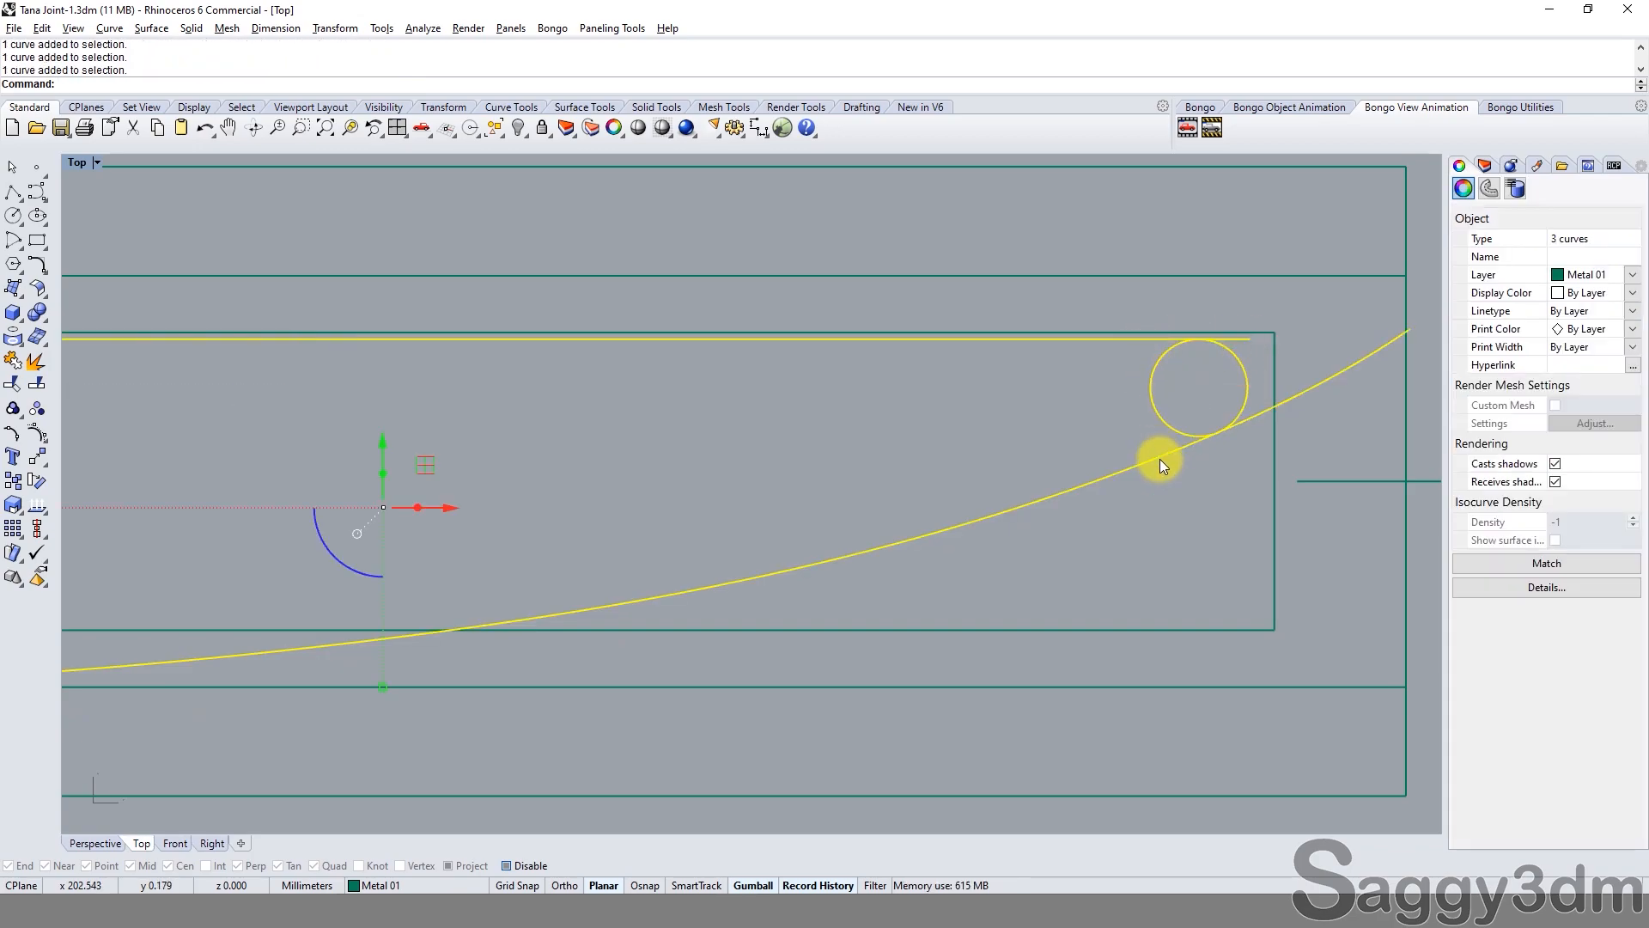
pyautogui.hotkey('ctrl', 't')
pyautogui.click(1153, 405)
pyautogui.click(1246, 340)
pyautogui.click(1269, 413)
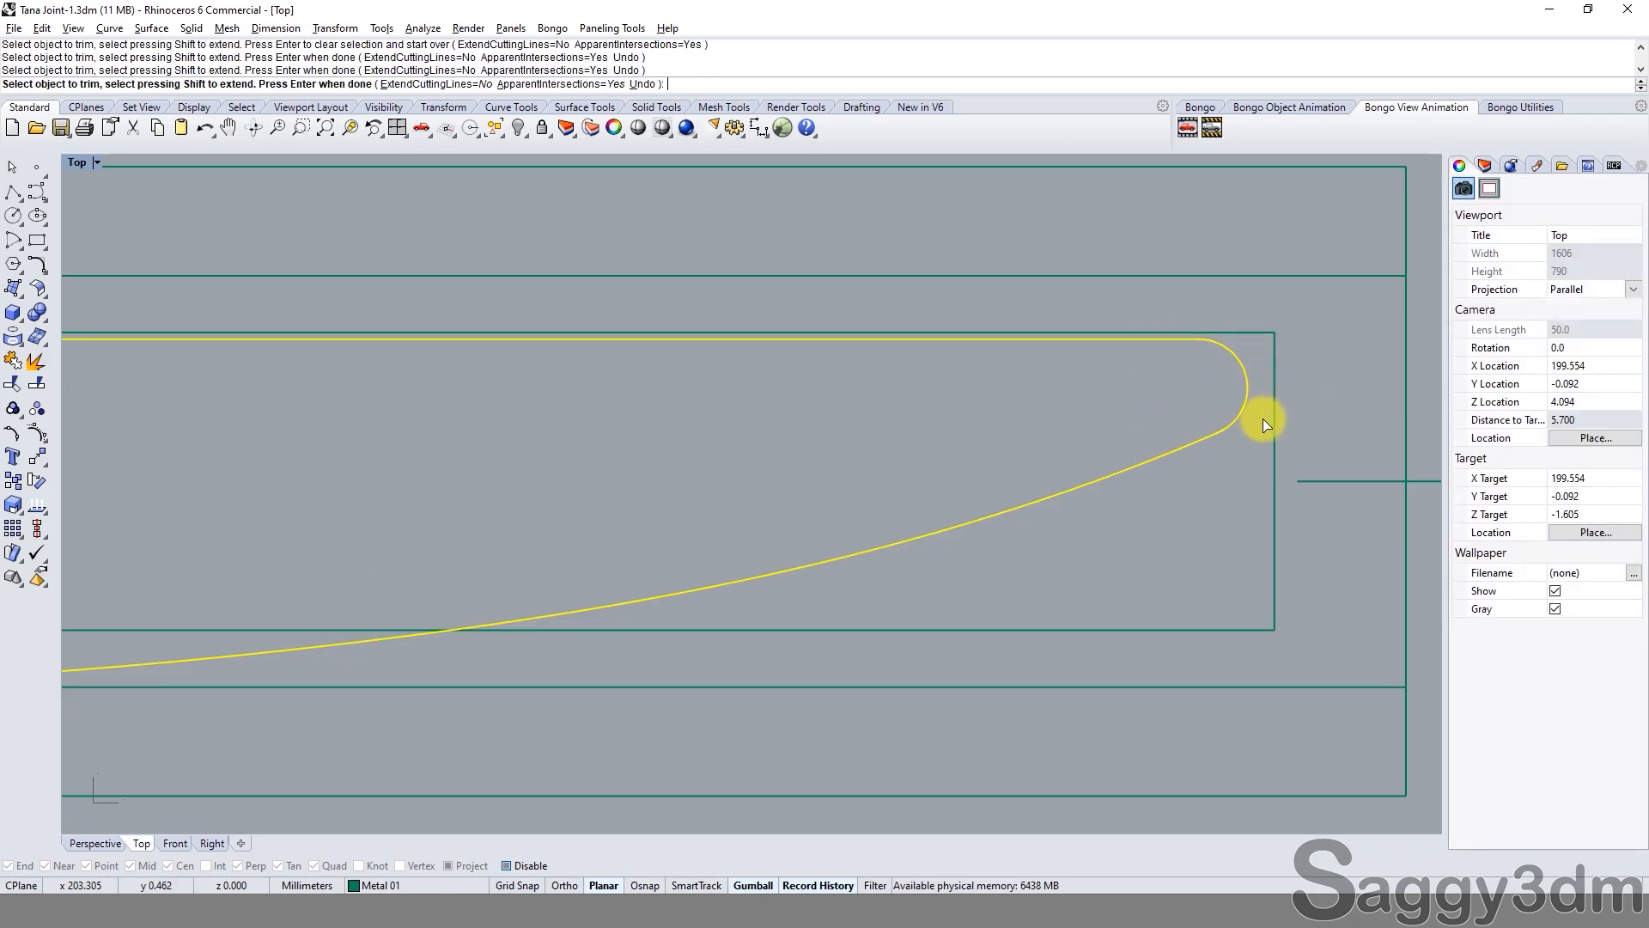
pyautogui.press('Return')
pyautogui.scroll(-3, 1254, 447)
pyautogui.hotkey('ctrl', 'j')
# Move the joined profile's starting control point onto the hump curve's end with object snaps enabled, closing the gap between them.
pyautogui.scroll(1, 718, 563)
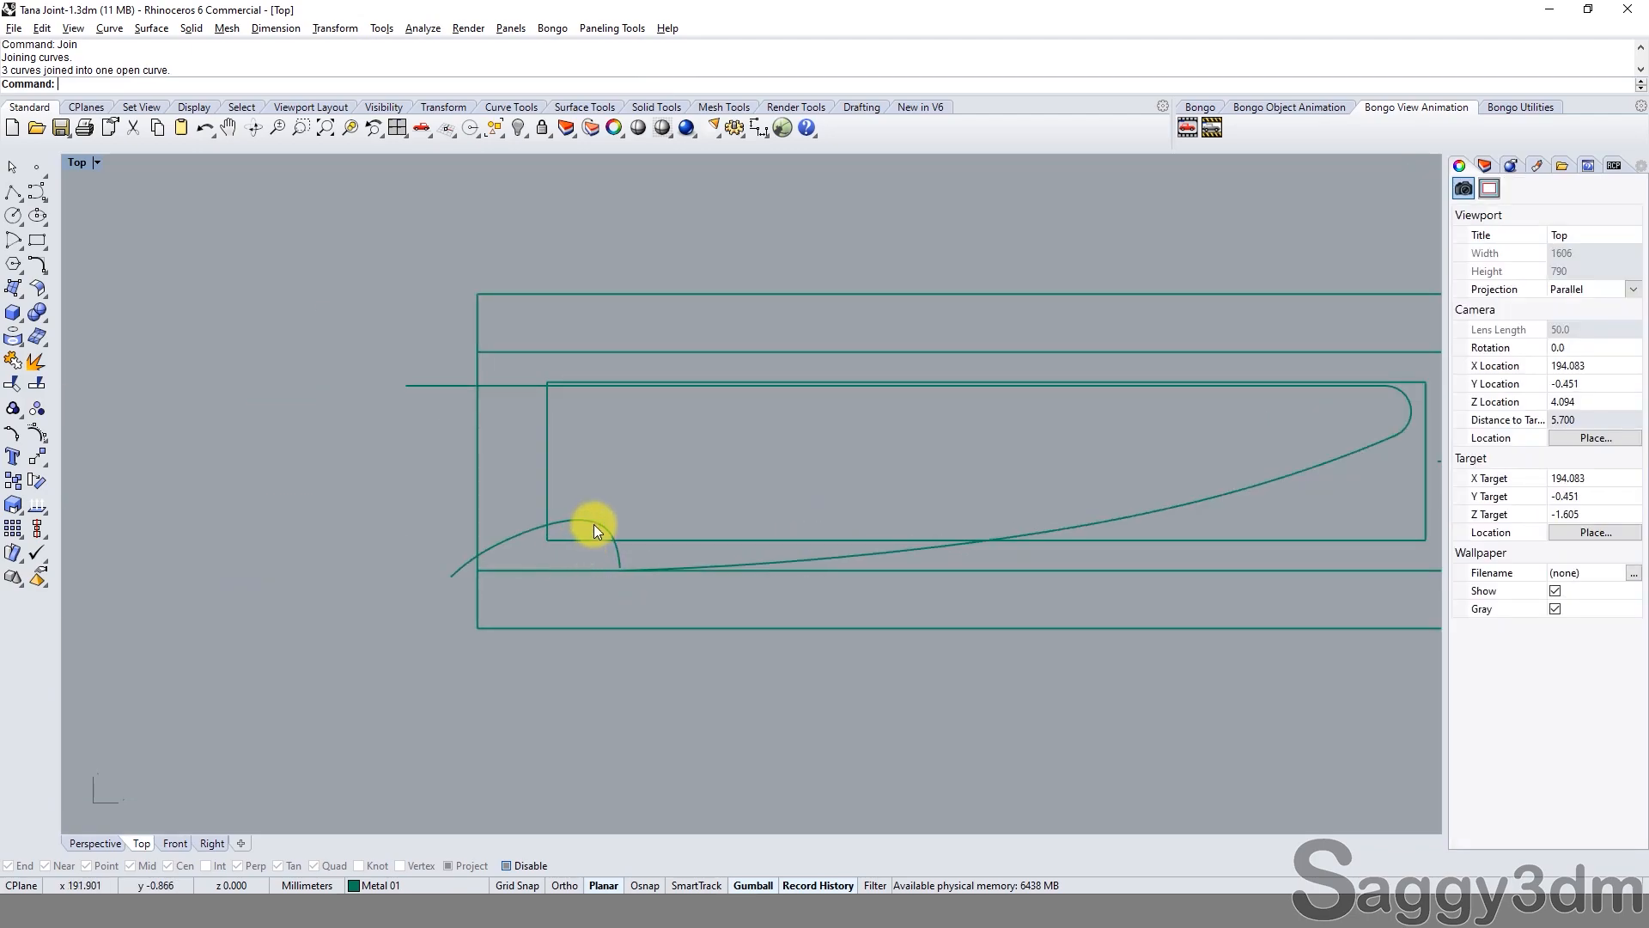
pyautogui.click(594, 525)
pyautogui.keyDown('shift'); pyautogui.click(755, 560); pyautogui.keyUp('shift')
pyautogui.scroll(5, 597, 574)
pyautogui.press('Escape')
pyautogui.click(599, 538)
pyautogui.scroll(2, 601, 567)
pyautogui.click(606, 585)
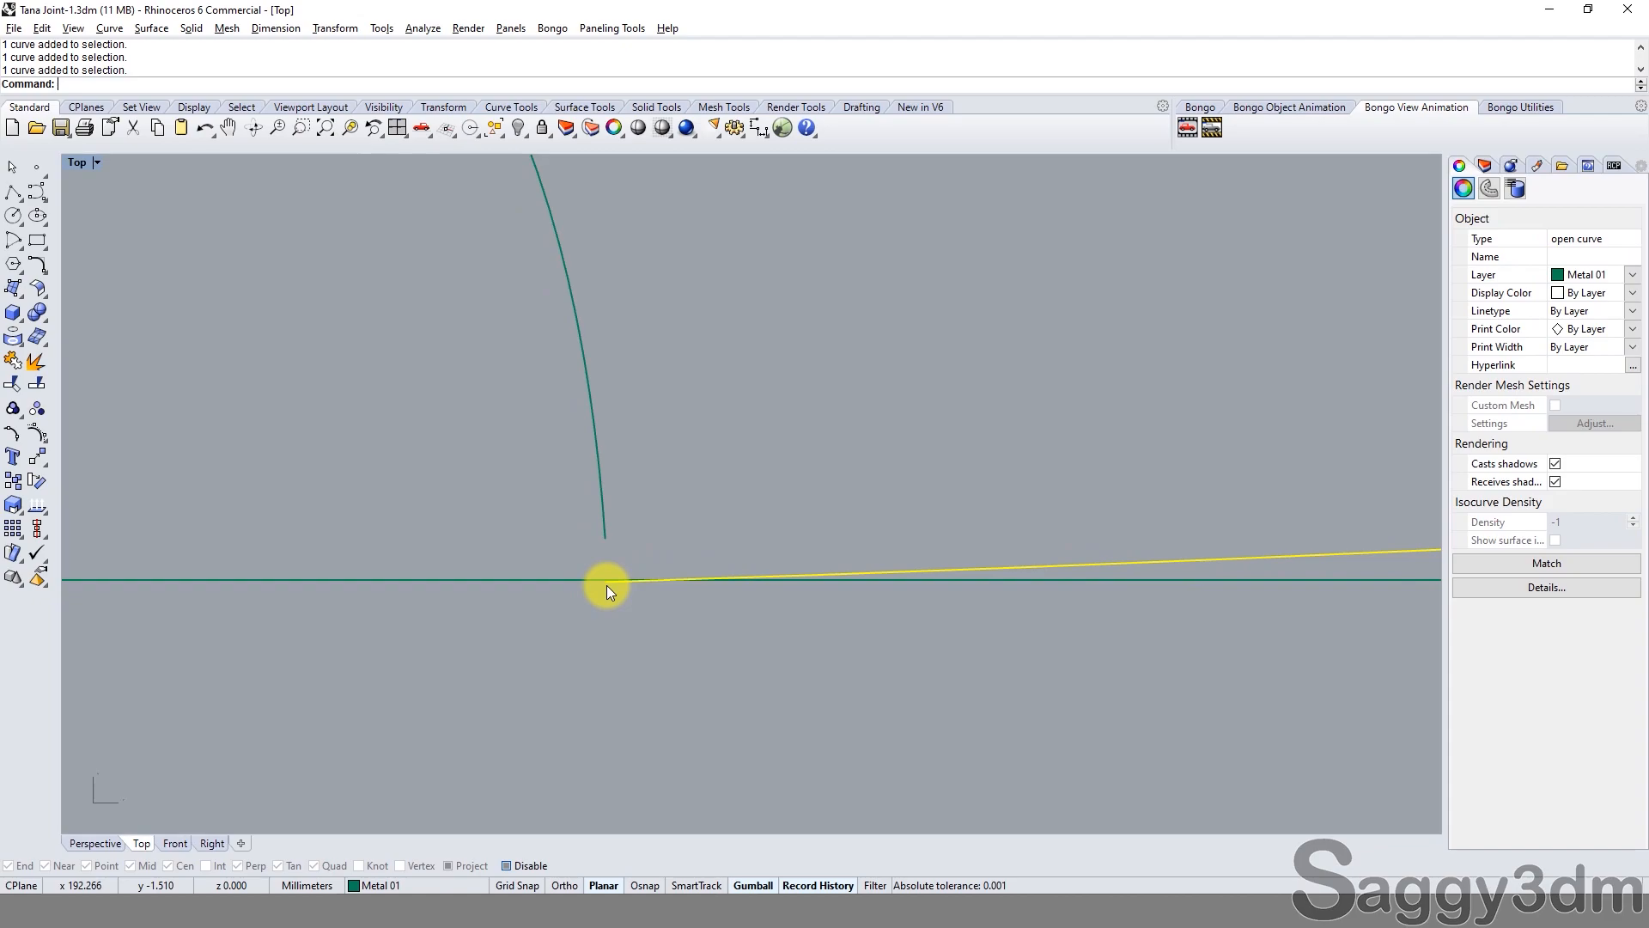
pyautogui.press('F10')
pyautogui.moveTo(566, 560); pyautogui.dragTo(636, 616)
pyautogui.write('m')
pyautogui.press('Return')
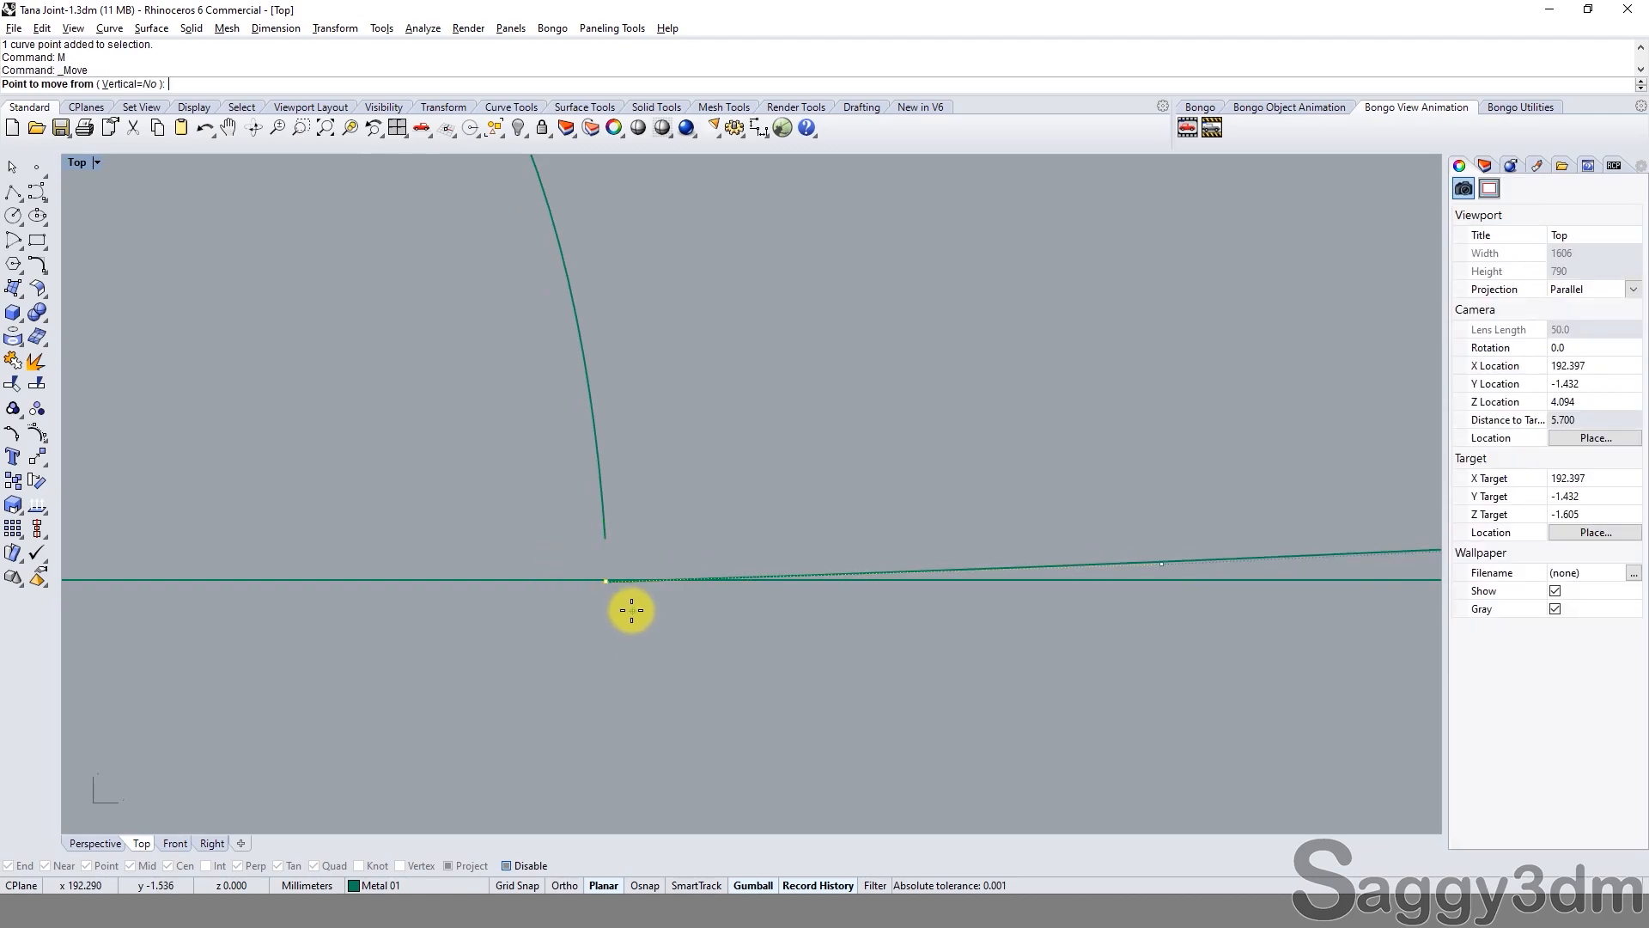
pyautogui.press('F3')
pyautogui.click(606, 581)
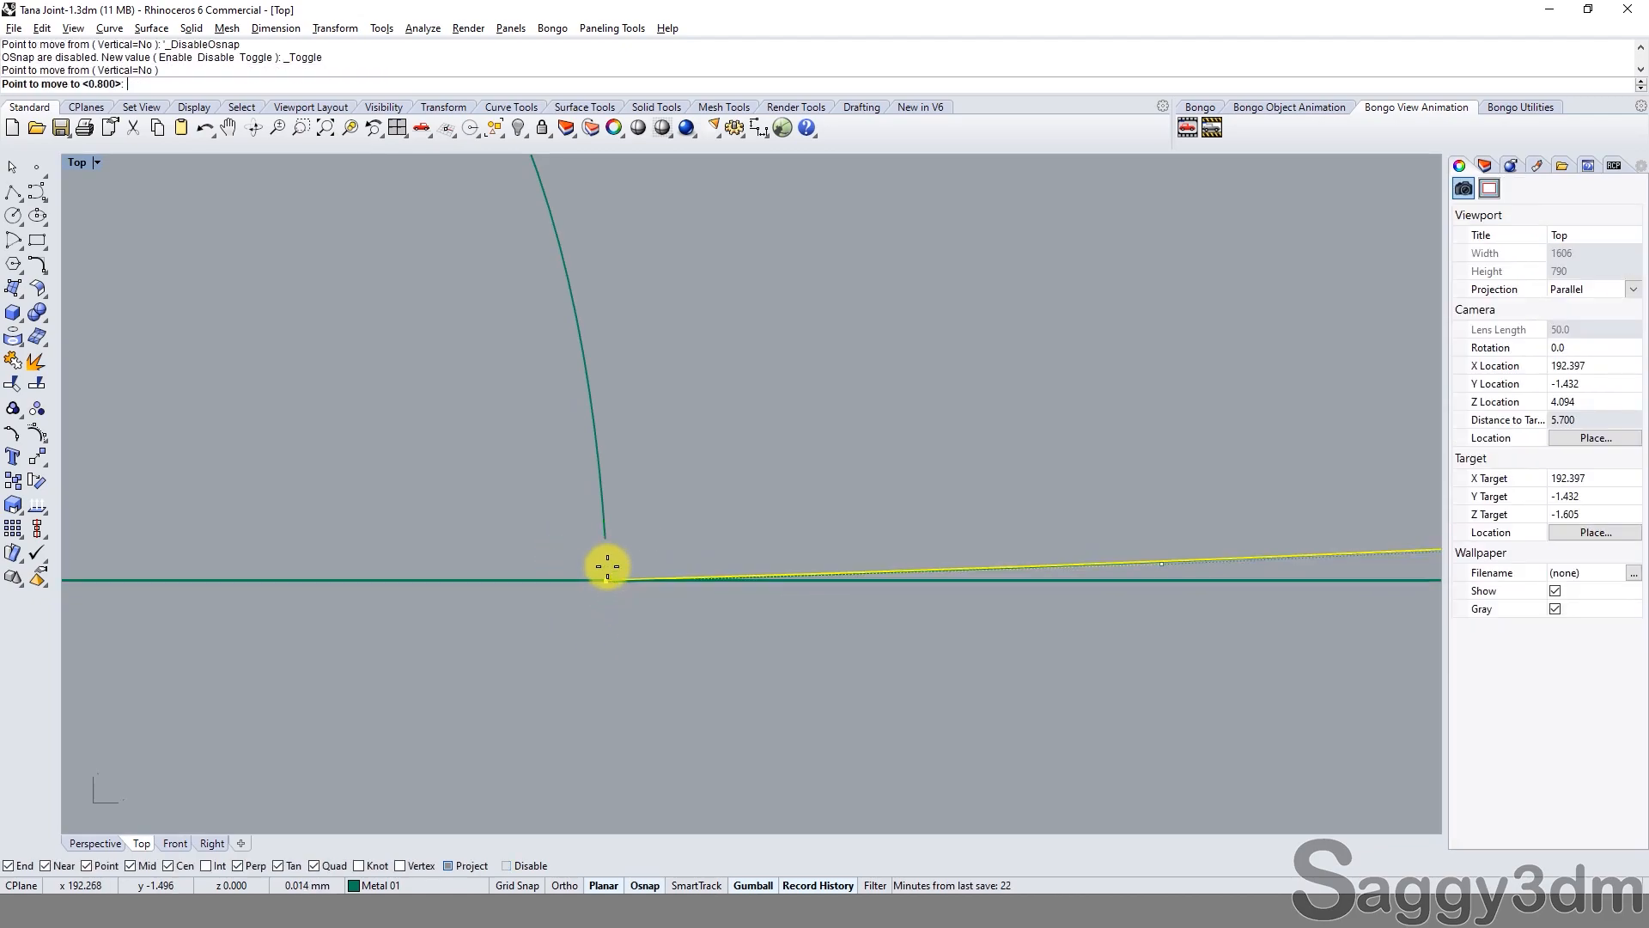
pyautogui.click(605, 537)
# Join the hump curve and the long rounded profile into one curve.
pyautogui.scroll(-5, 593, 539)
pyautogui.scroll(-3, 590, 538)
pyautogui.click(761, 546)
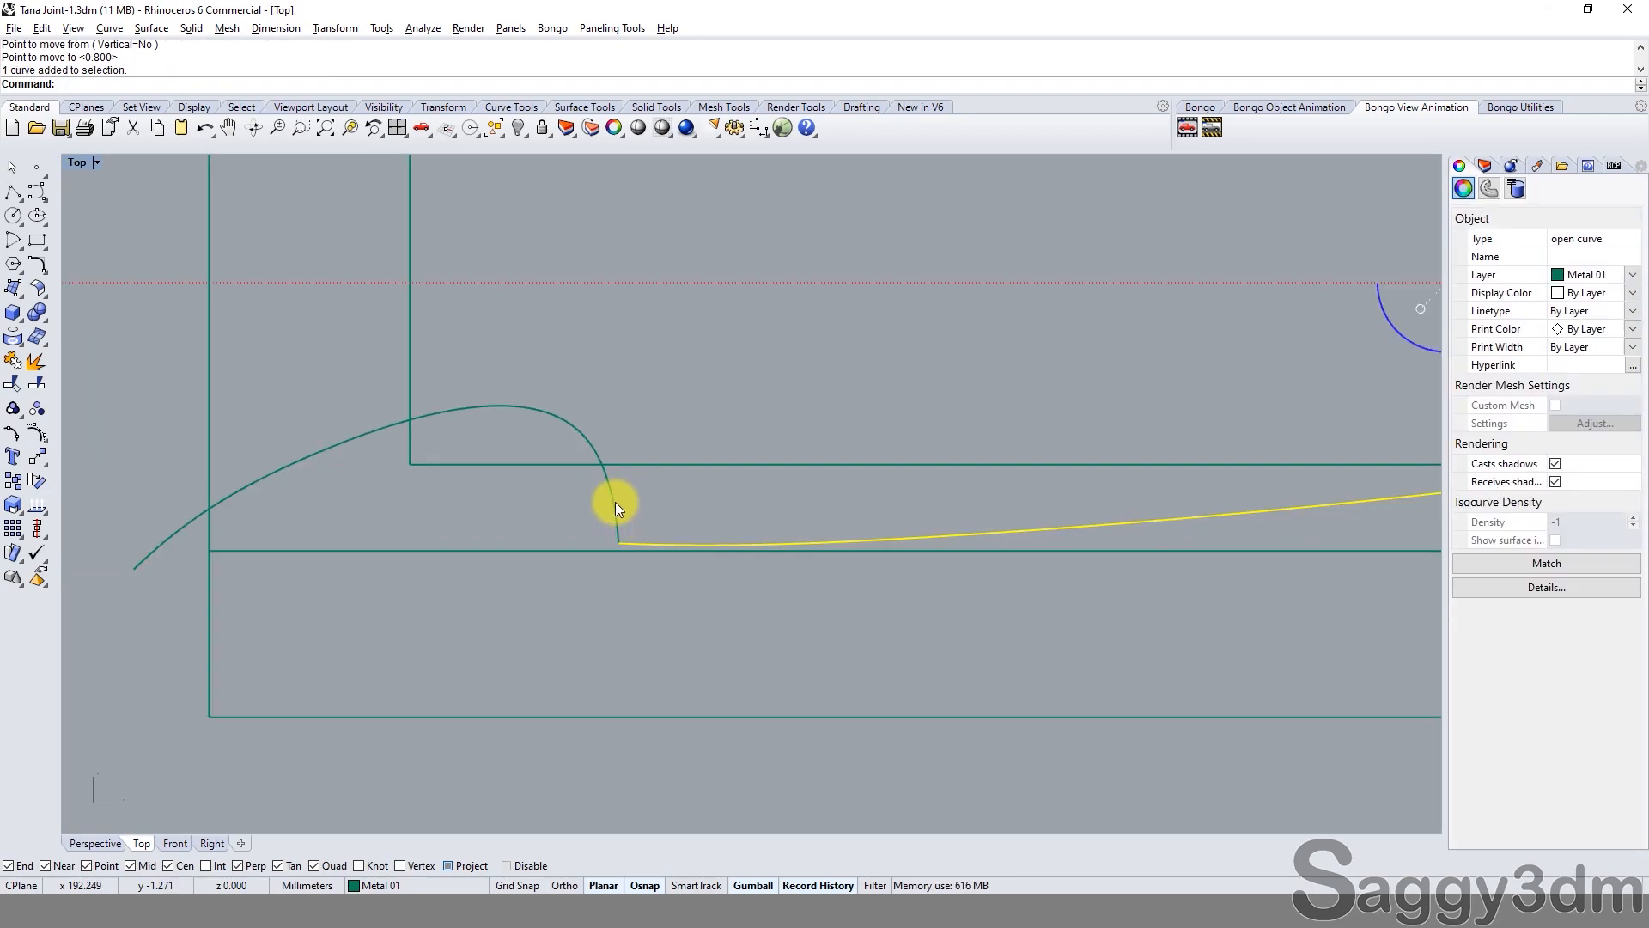
pyautogui.keyDown('shift'); pyautogui.click(615, 501); pyautogui.keyUp('shift')
pyautogui.scroll(-2, 651, 507)
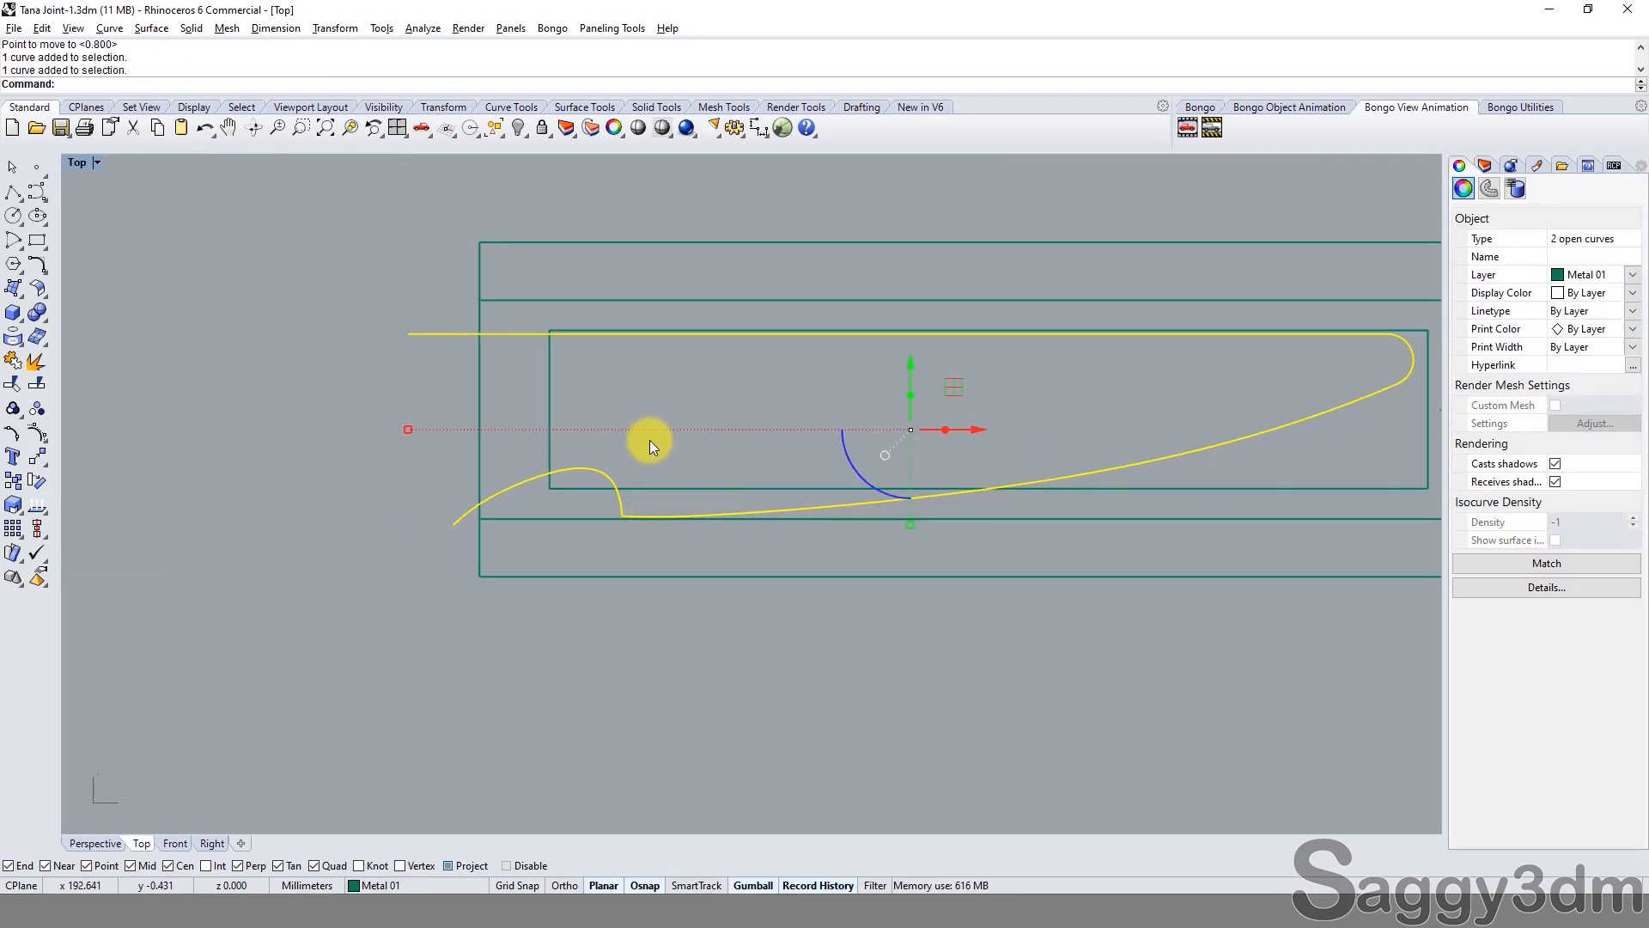
pyautogui.hotkey('ctrl', 'j')
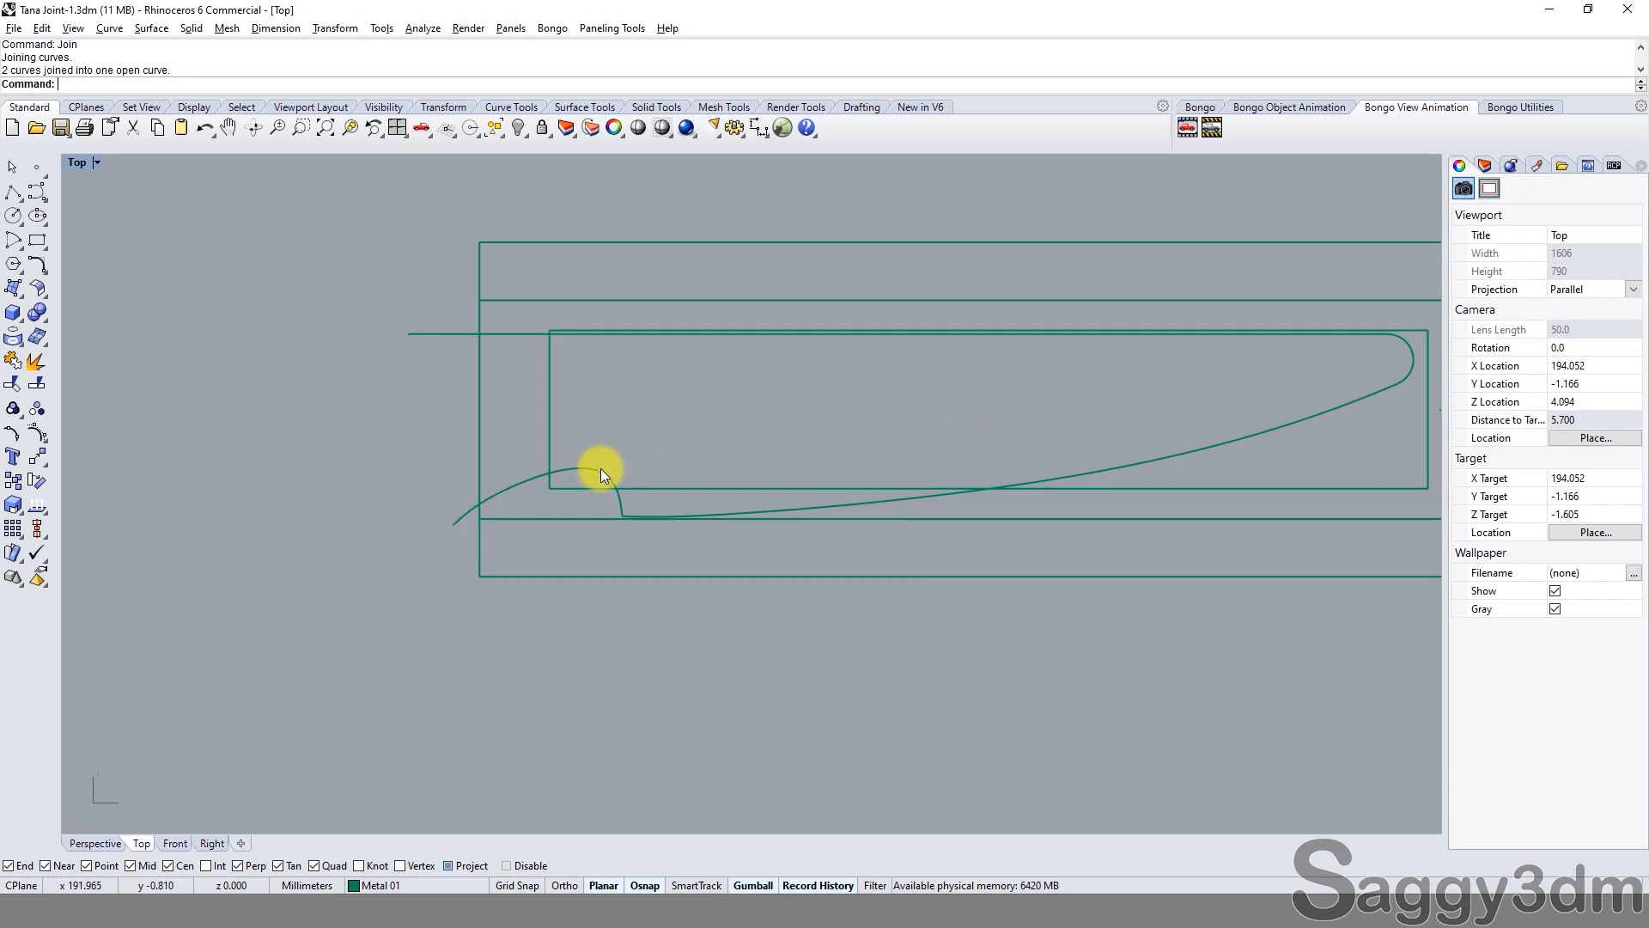
# Try to offset the joined profile inward by 0.8 mm with round end caps, and undo the offset.
pyautogui.write('o')
pyautogui.press('Return')
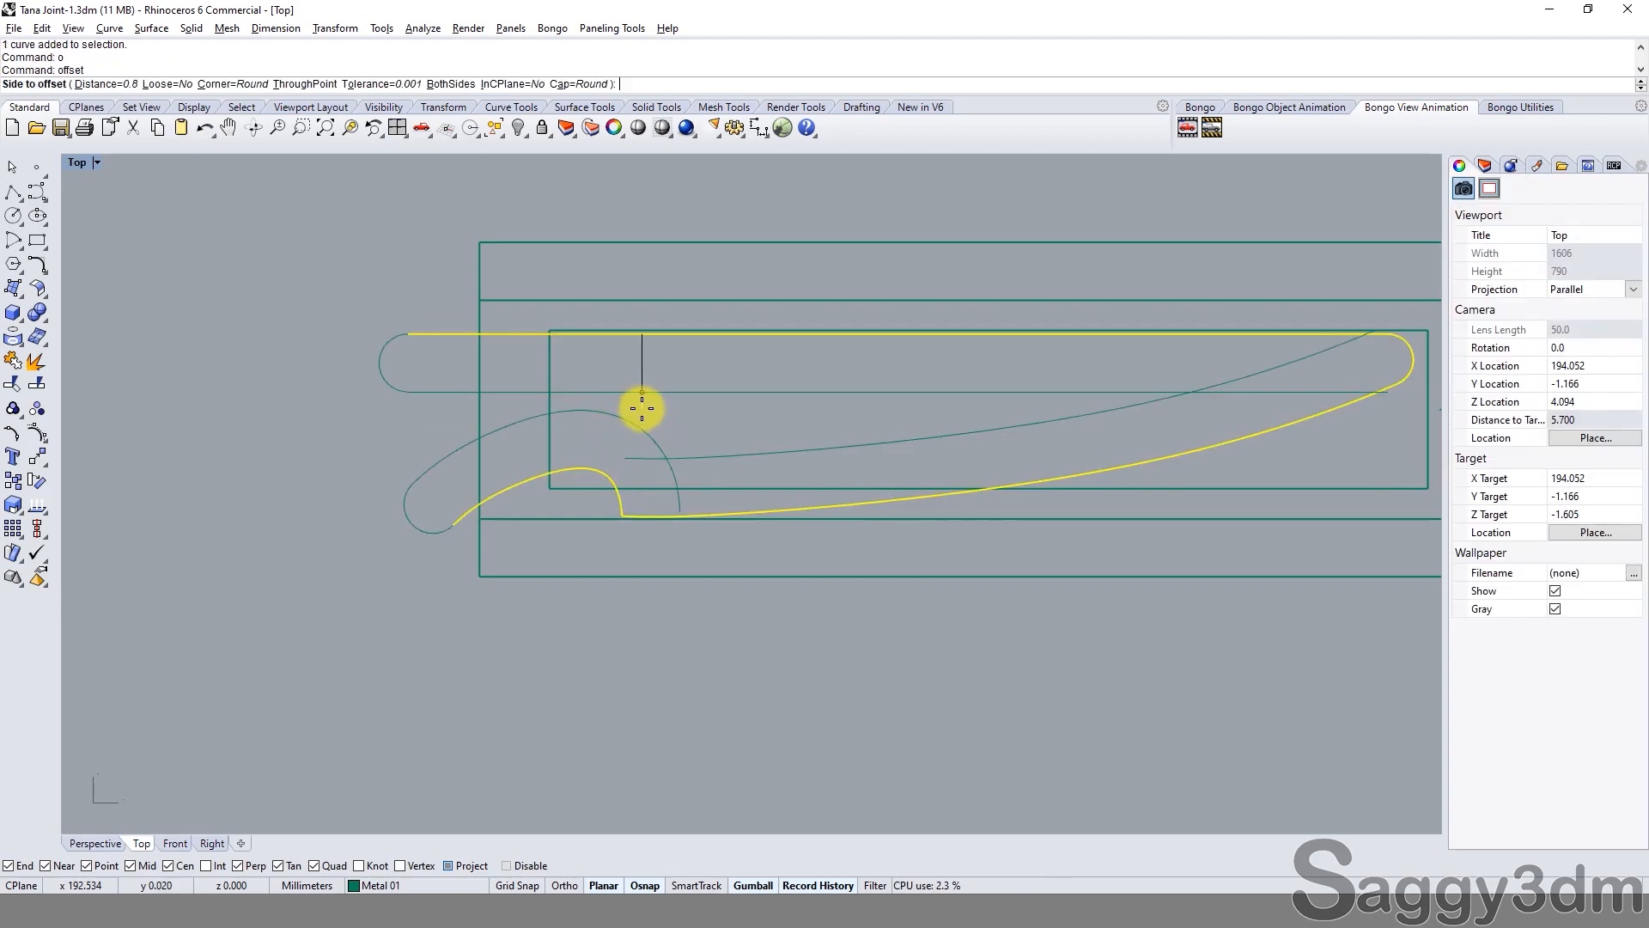
pyautogui.write('.')
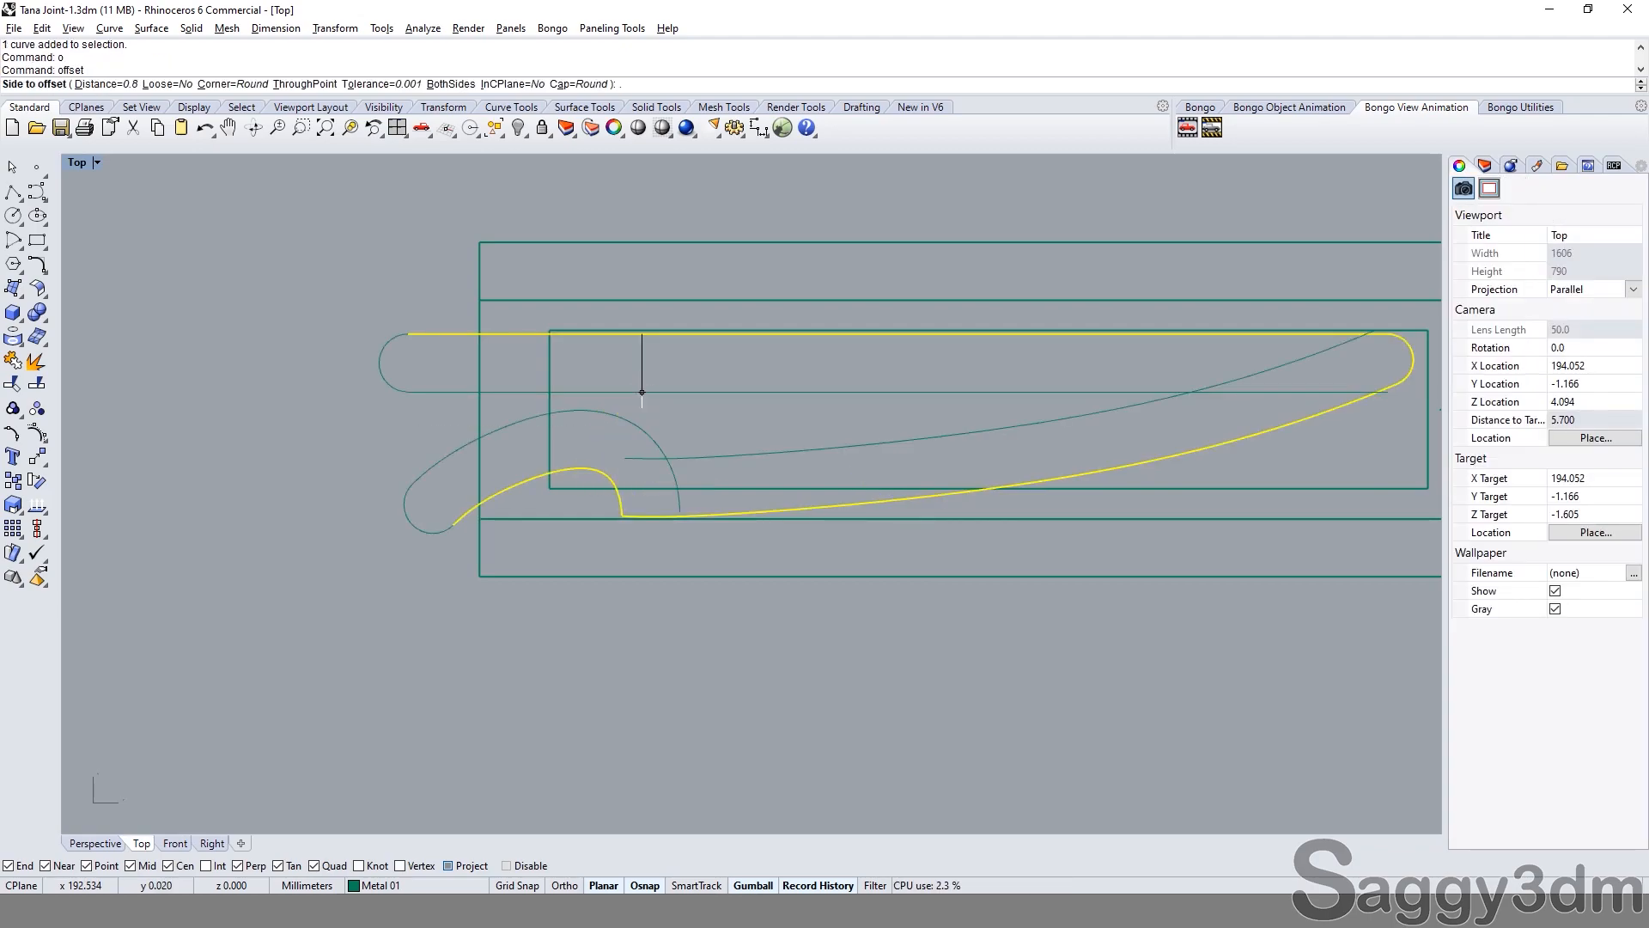
pyautogui.write('5')
pyautogui.press('Return')
pyautogui.write('.8')
pyautogui.rightClick(641, 408)
pyautogui.click(655, 405)
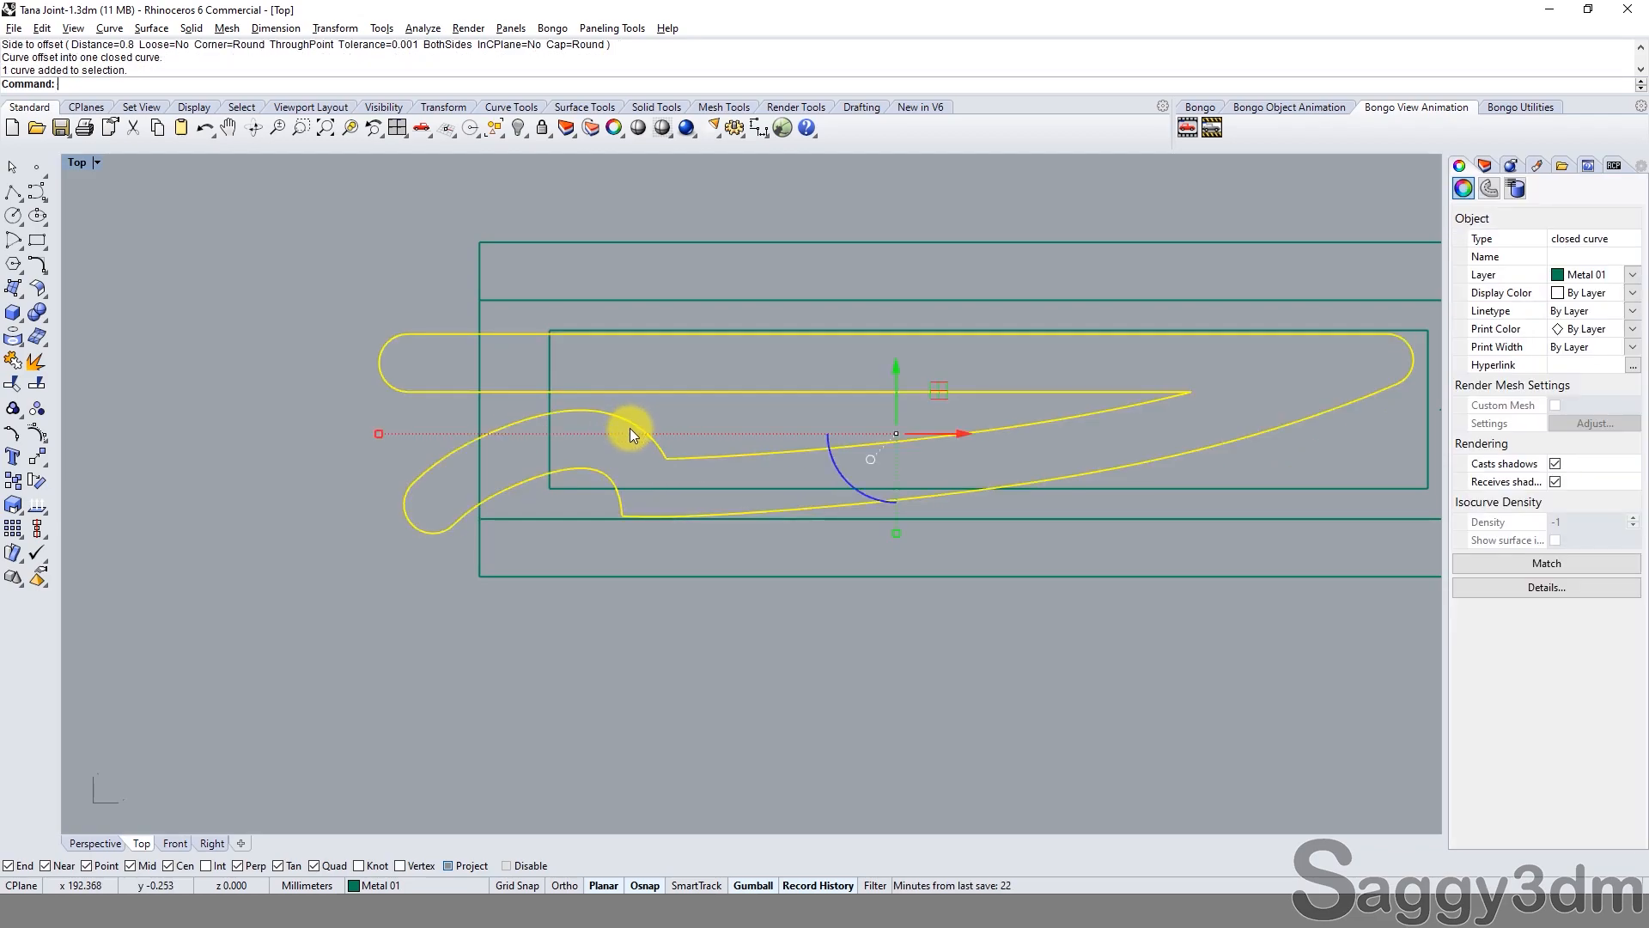
pyautogui.hotkey('ctrl', 'z')
# Offset the joined profile inward by 0.8 mm with the end cap option set to None.
pyautogui.write('o')
pyautogui.press('Return')
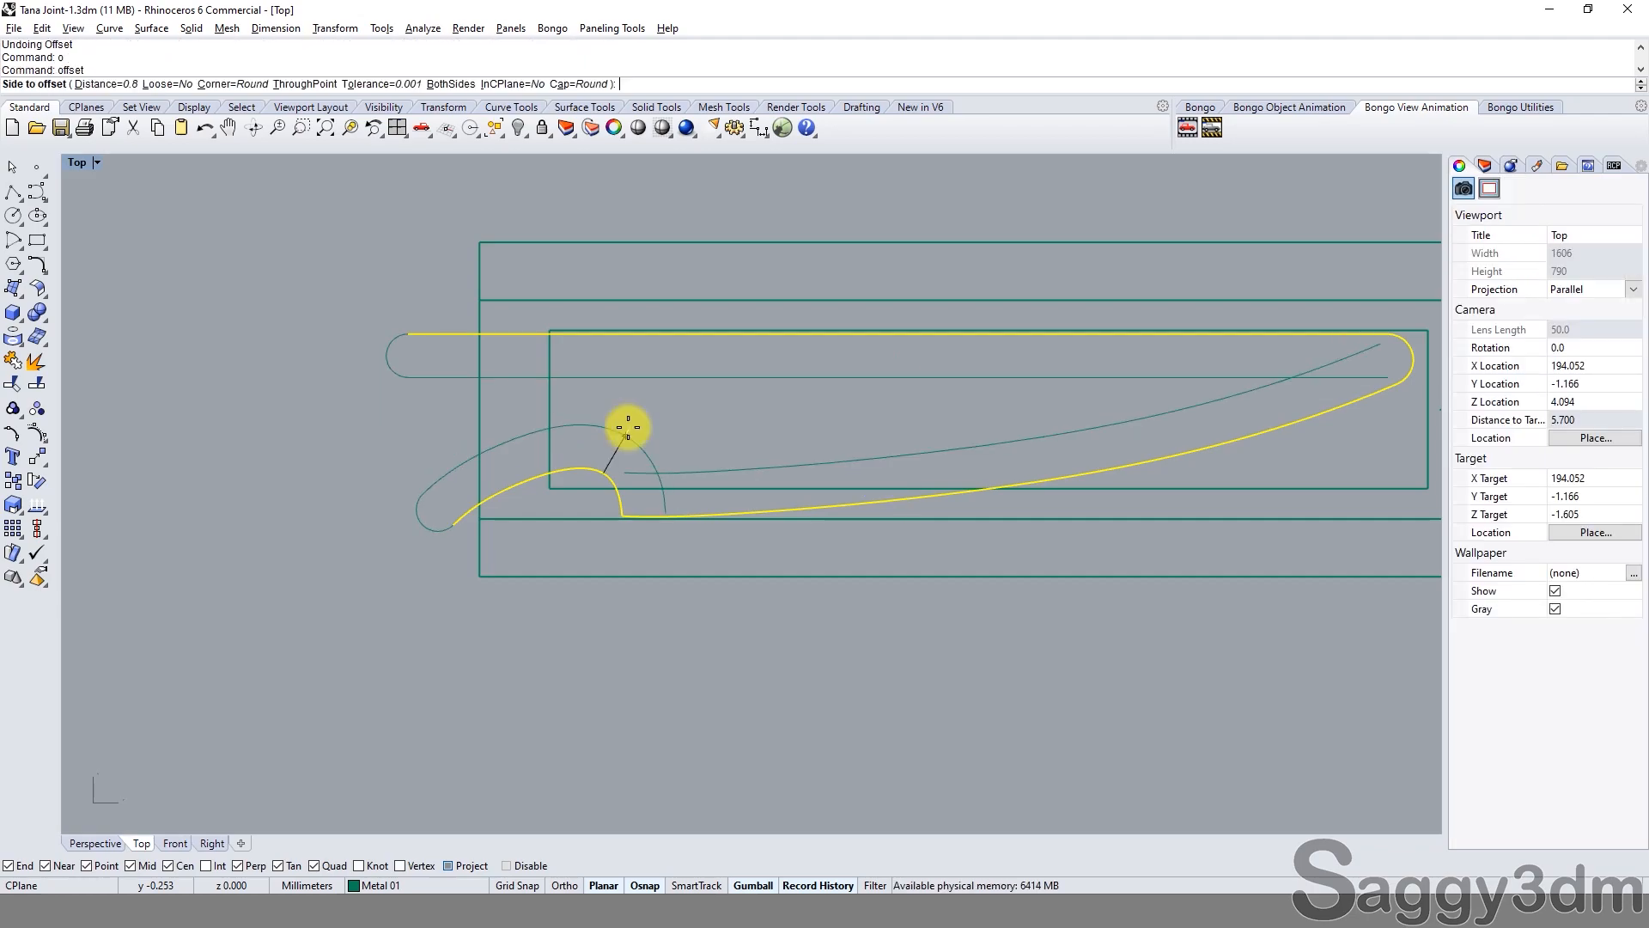
pyautogui.click(286, 282)
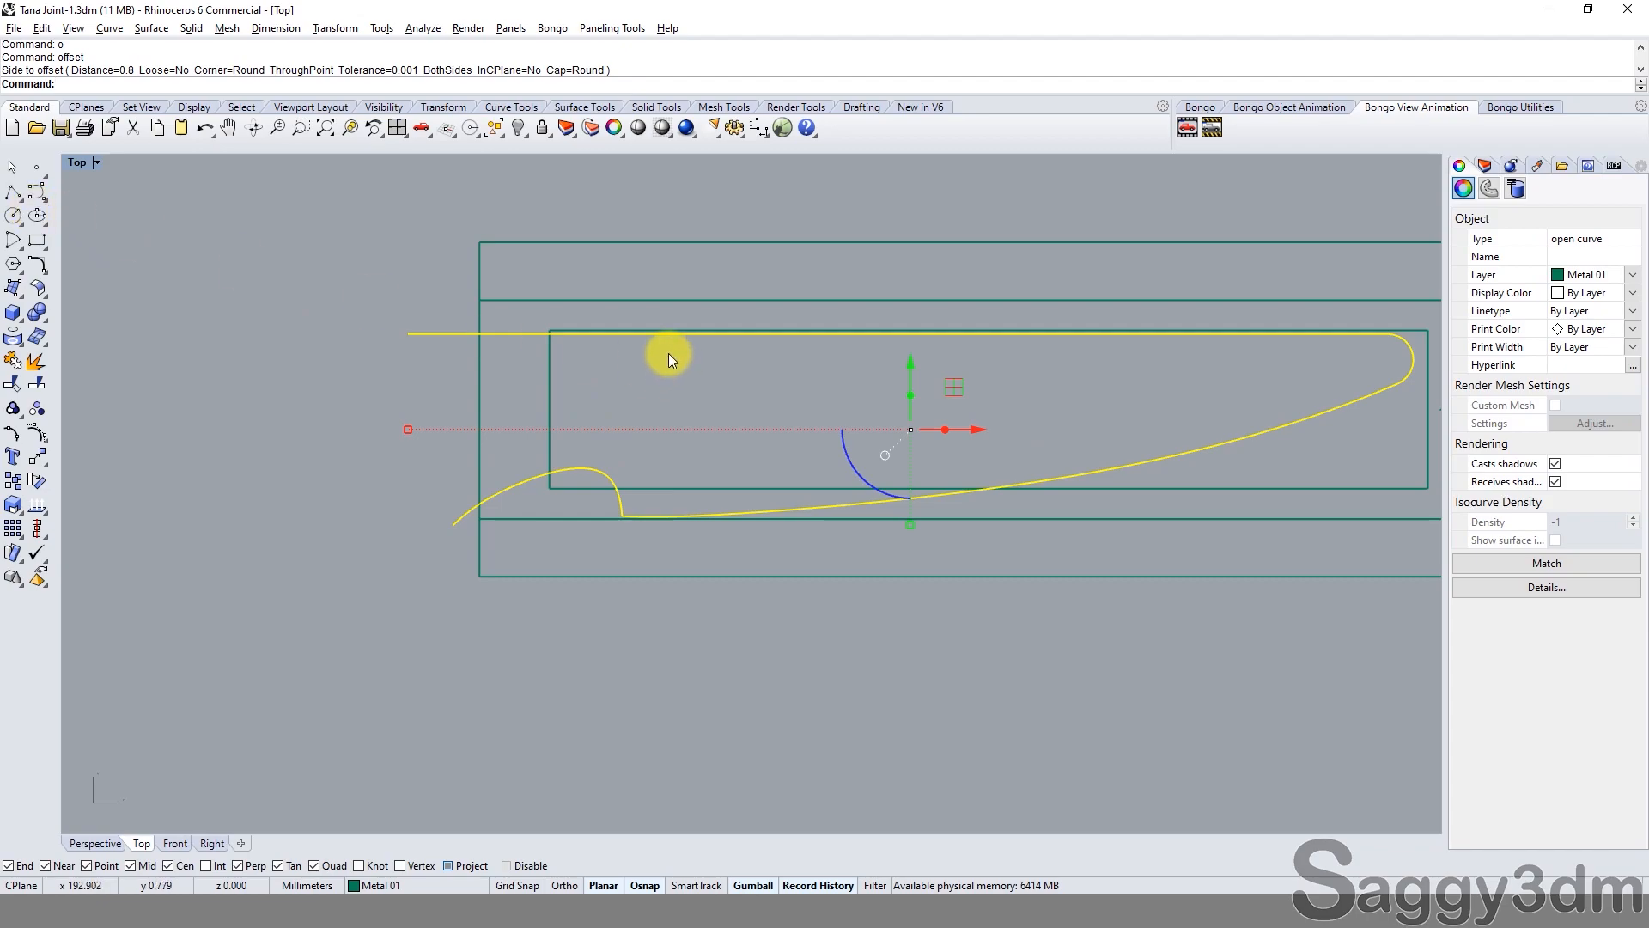
pyautogui.press('Return')
pyautogui.click(591, 83)
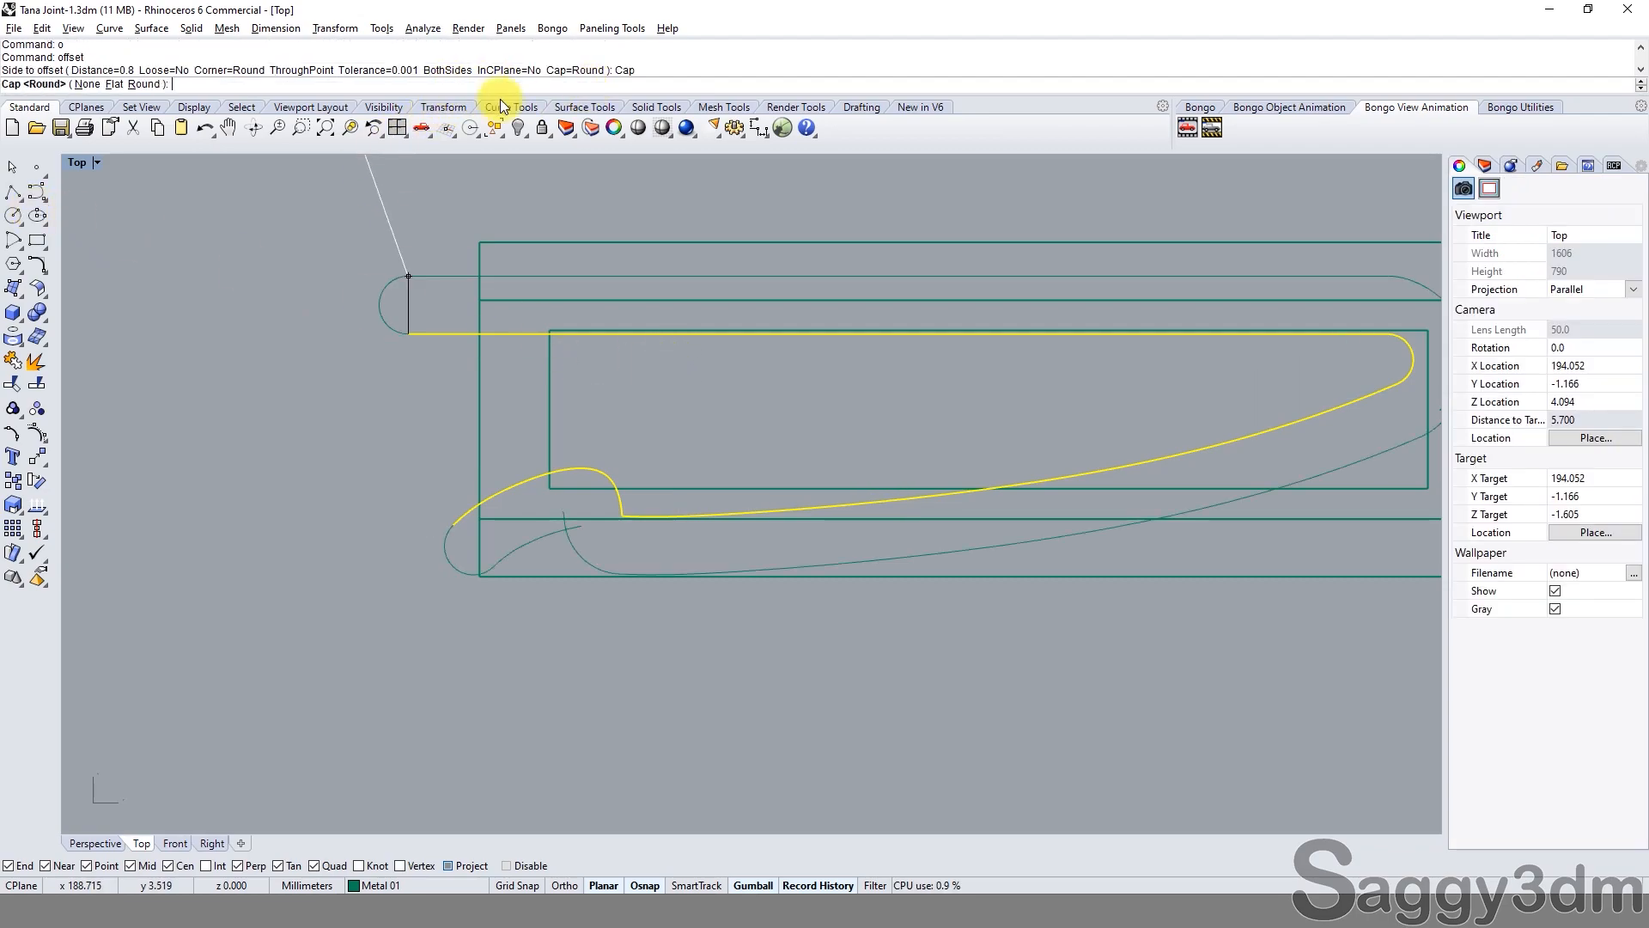
pyautogui.click(91, 83)
pyautogui.click(766, 395)
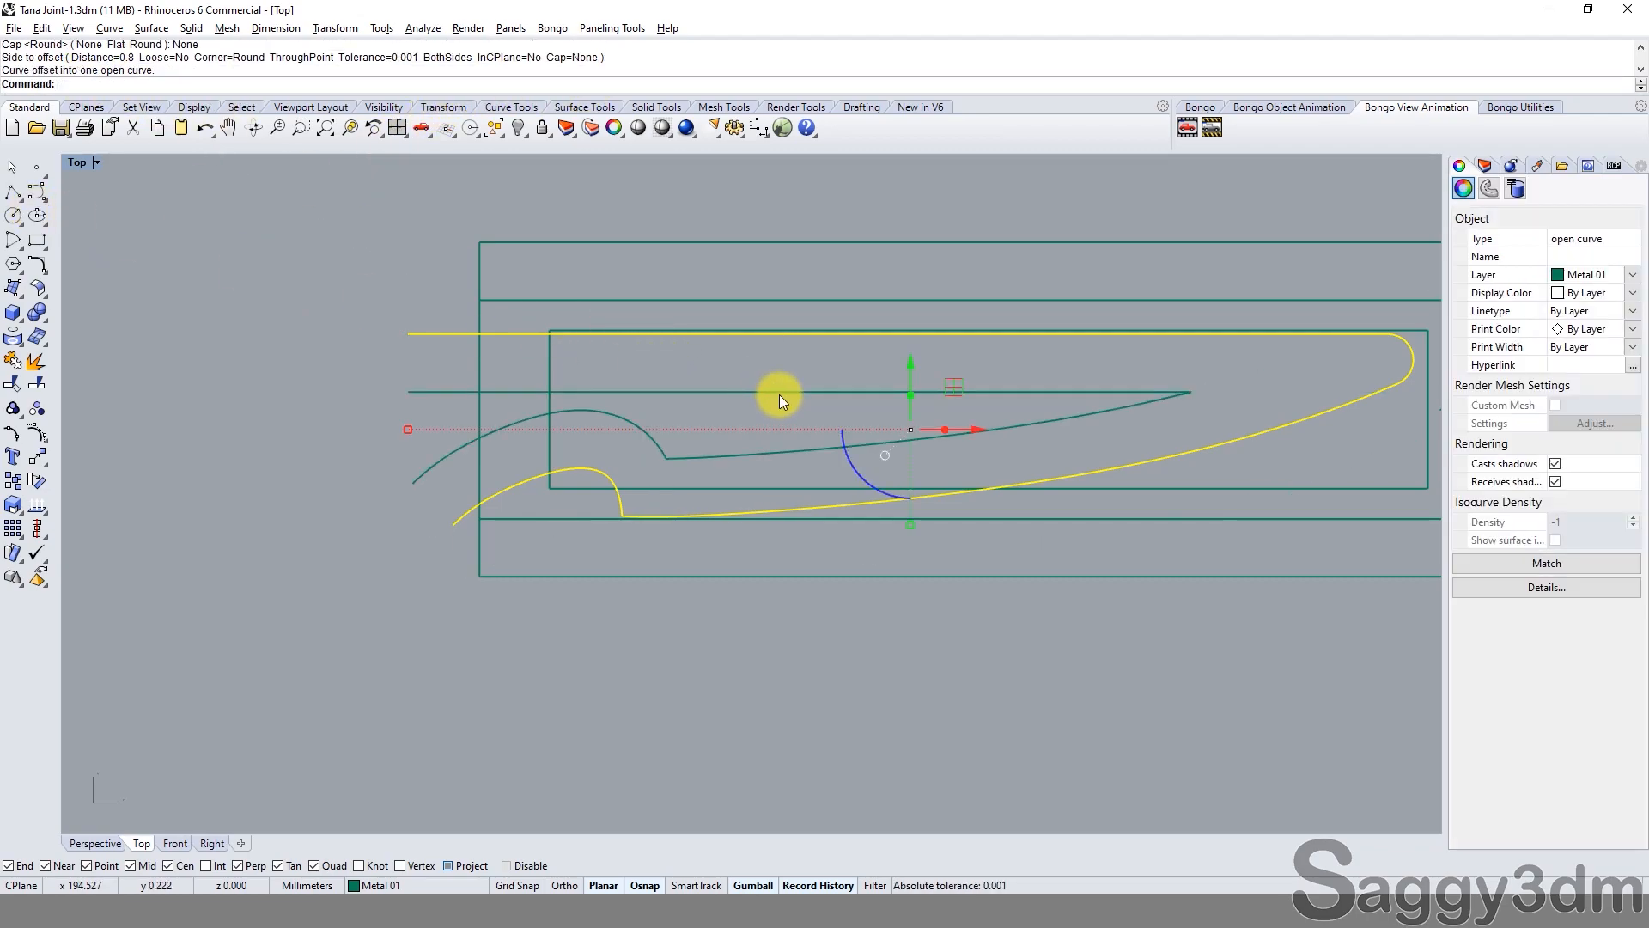
# Offset the outer profile inward again, this time by 0.5 mm with no end cap.
pyautogui.click(841, 391)
pyautogui.press('Escape')
pyautogui.click(621, 496)
pyautogui.write('o')
pyautogui.press('Return')
pyautogui.scroll(2, 439, 456)
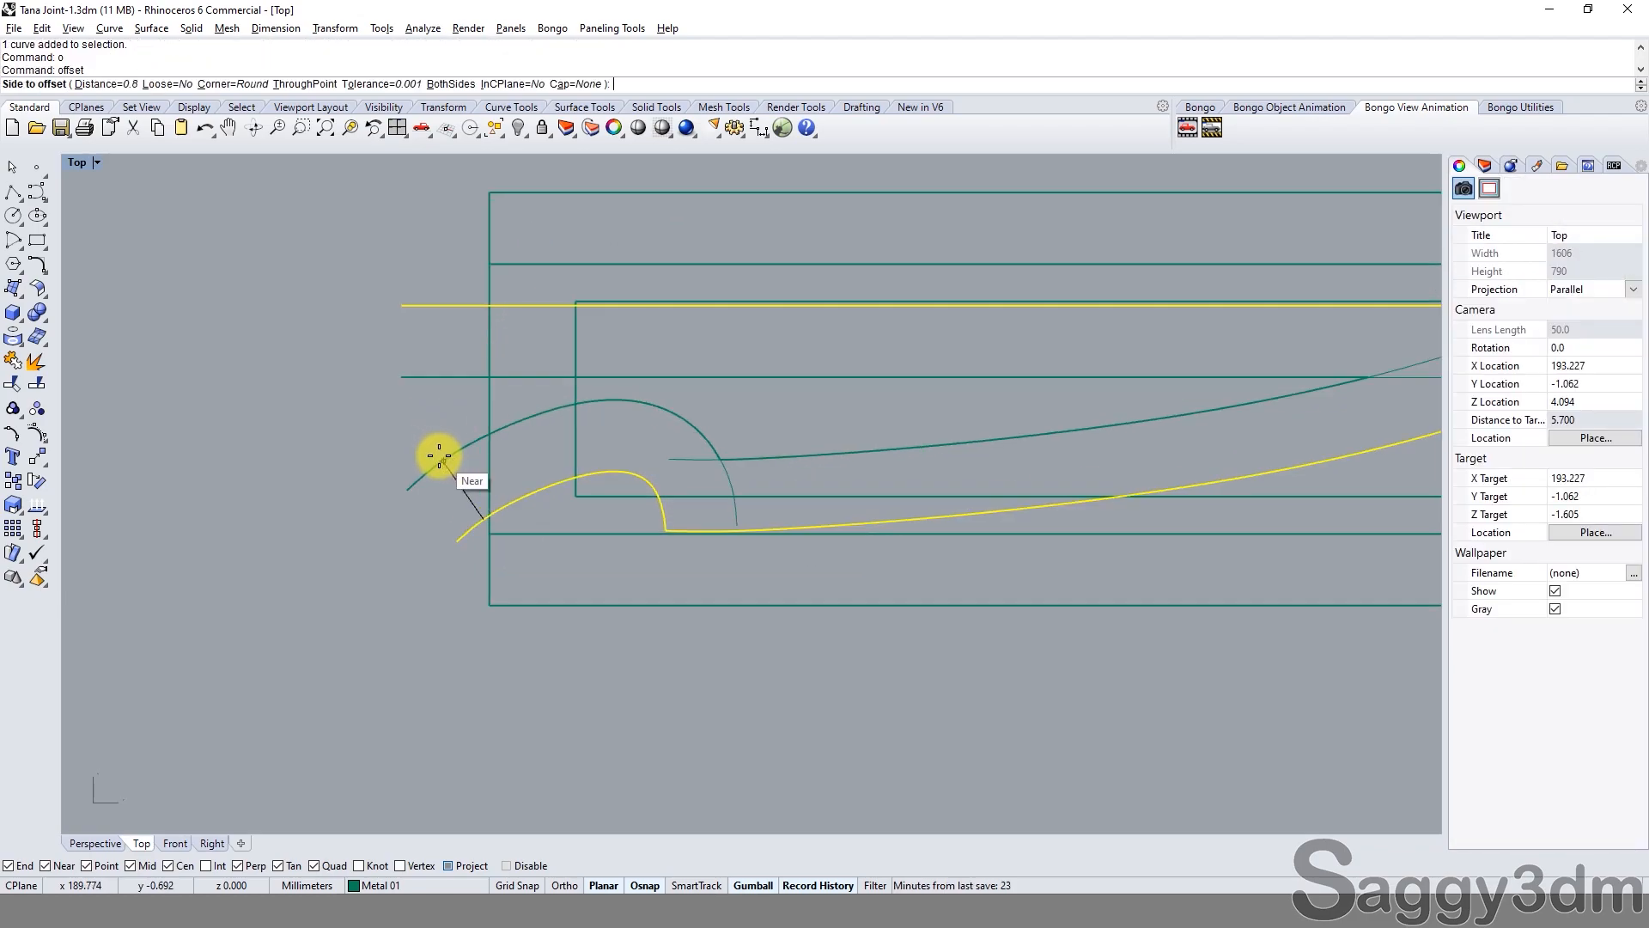
pyautogui.write('.5')
pyautogui.press('Return')
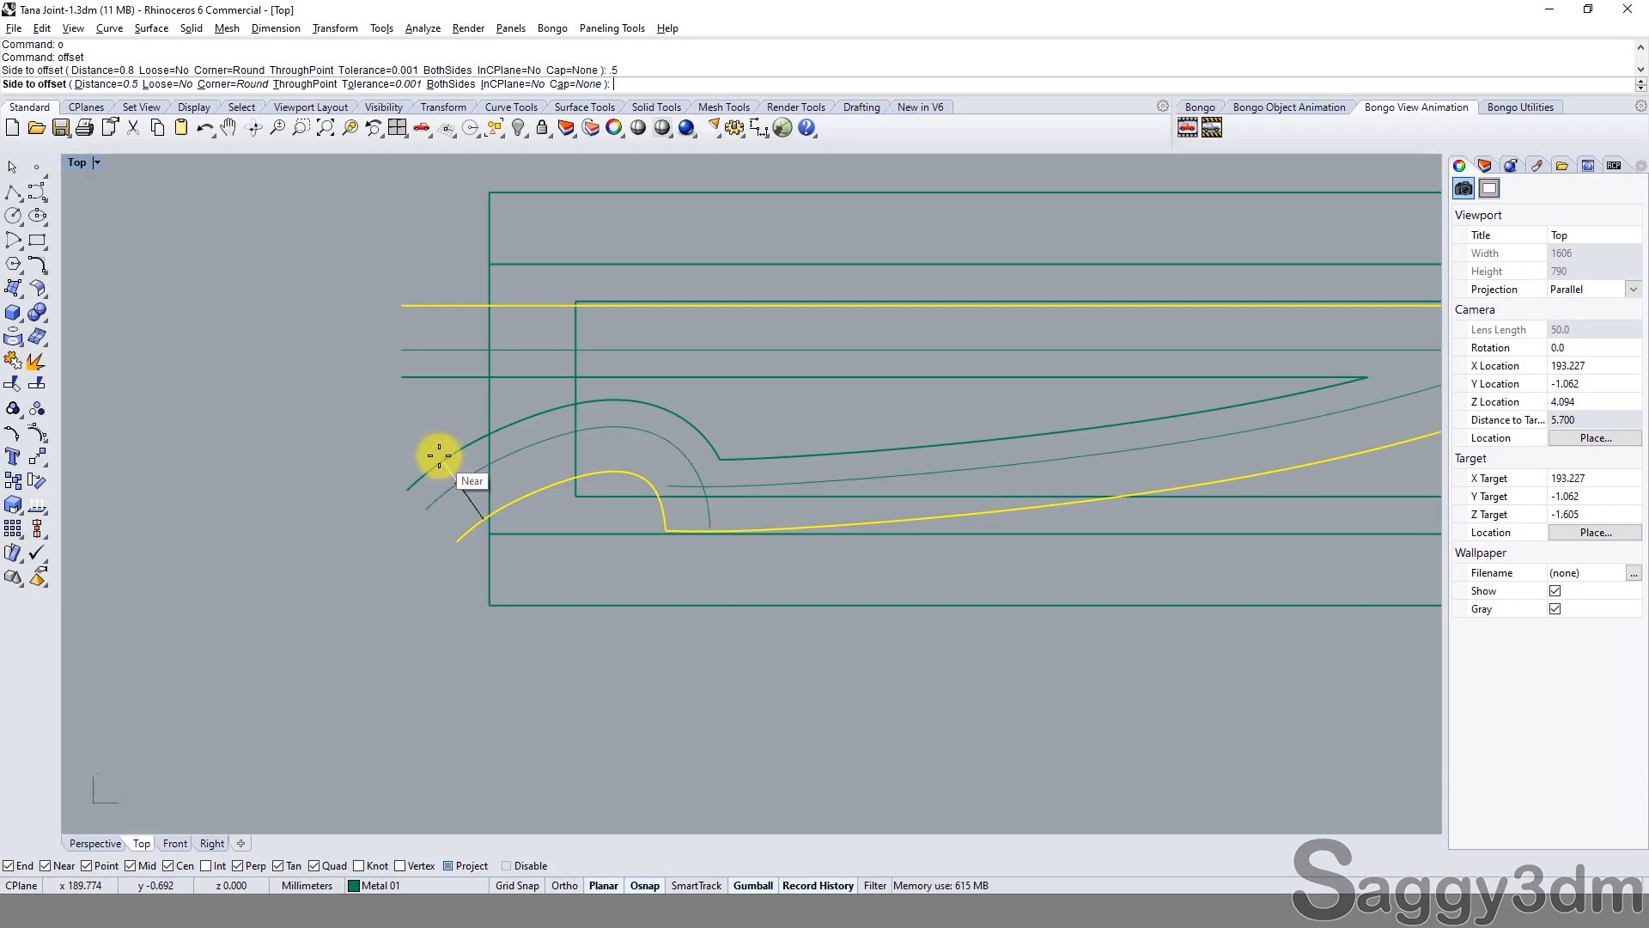
pyautogui.click(466, 507)
# Show the 0.5 mm offset curve's control points and shorten its tip end with a one-directional horizontal scale based near the notch corner.
pyautogui.click(483, 470)
pyautogui.press('Right')
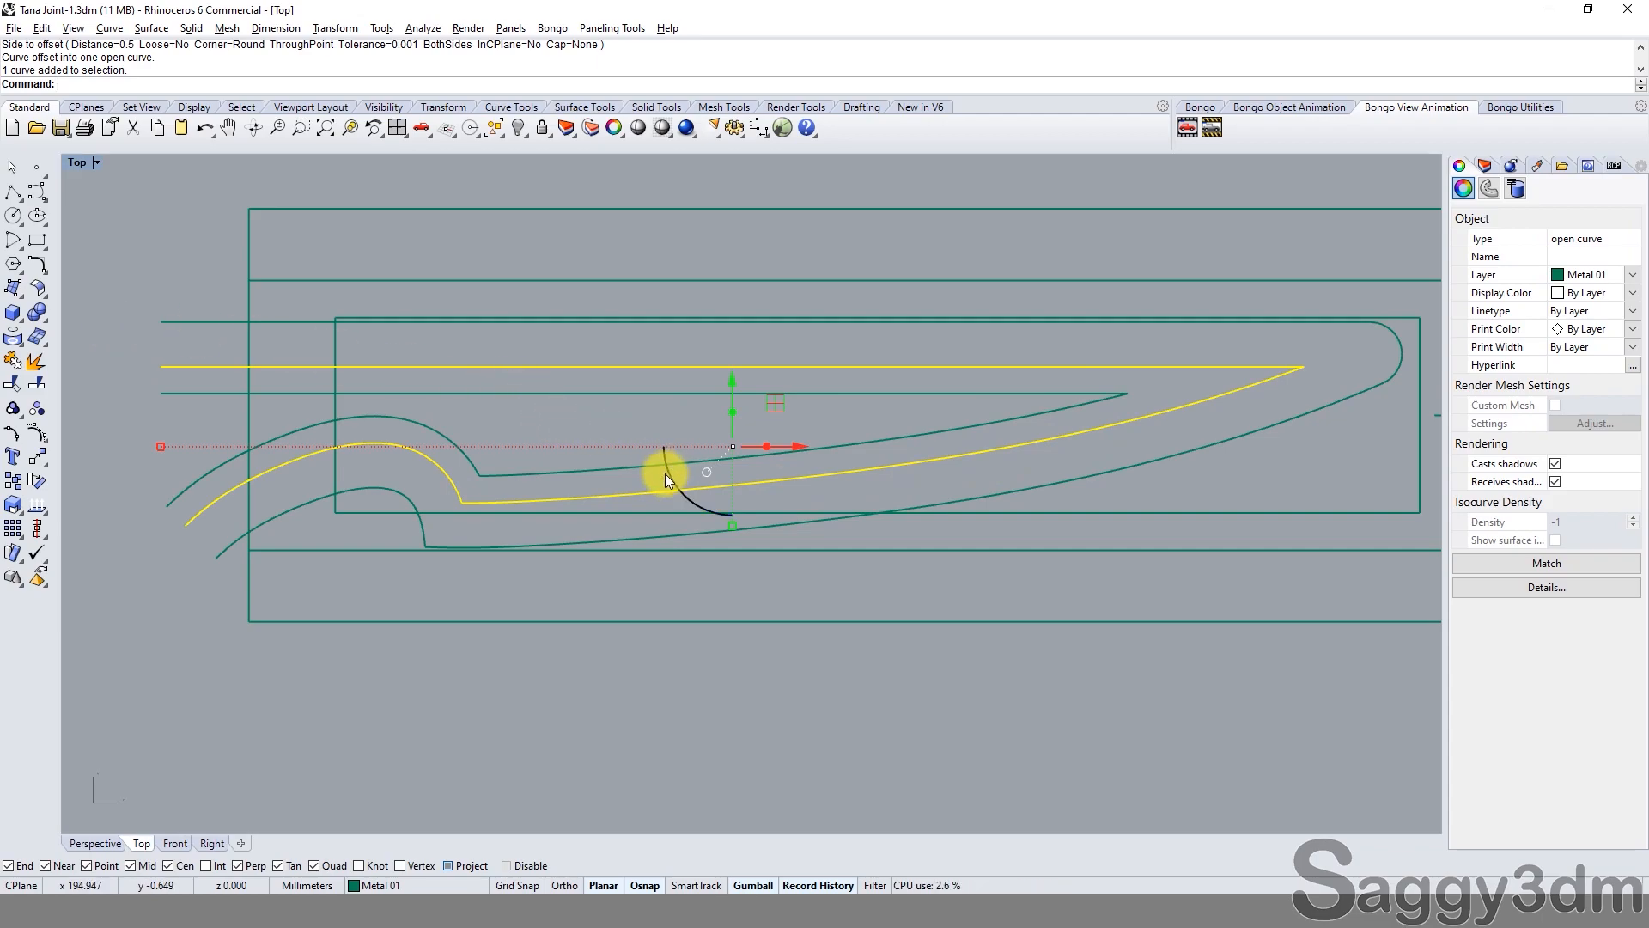
pyautogui.press('F10')
pyautogui.scroll(-3, 509, 468)
pyautogui.moveTo(507, 321); pyautogui.dragTo(1095, 521)
pyautogui.write('s1')
pyautogui.press('Return')
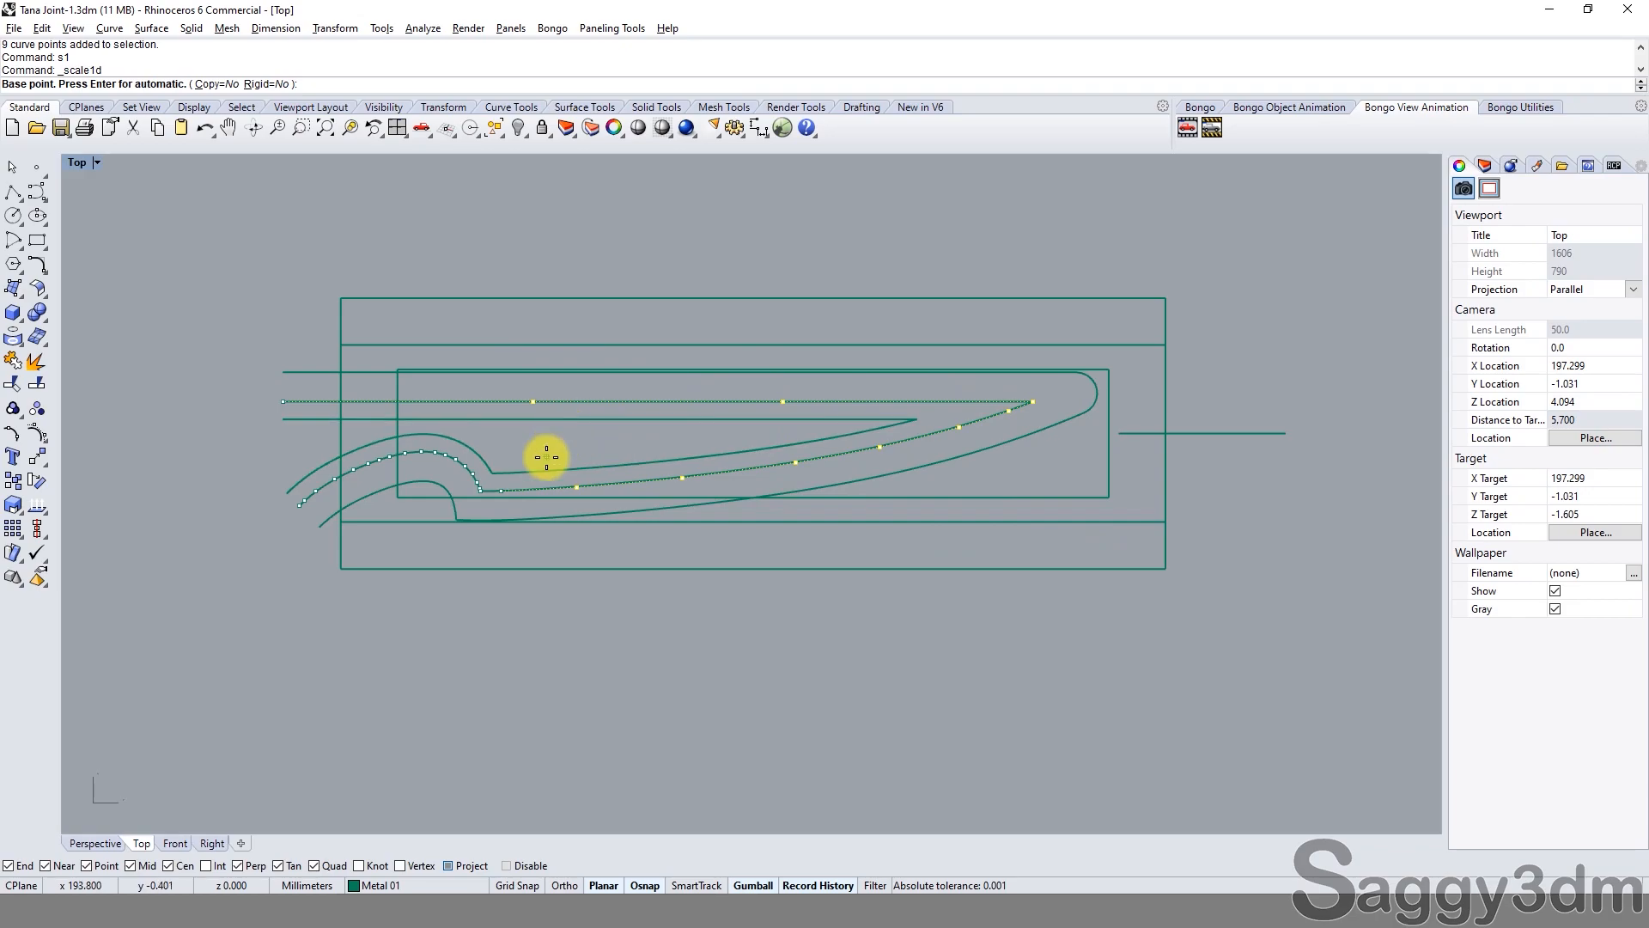
pyautogui.click(501, 490)
pyautogui.scroll(2, 1117, 468)
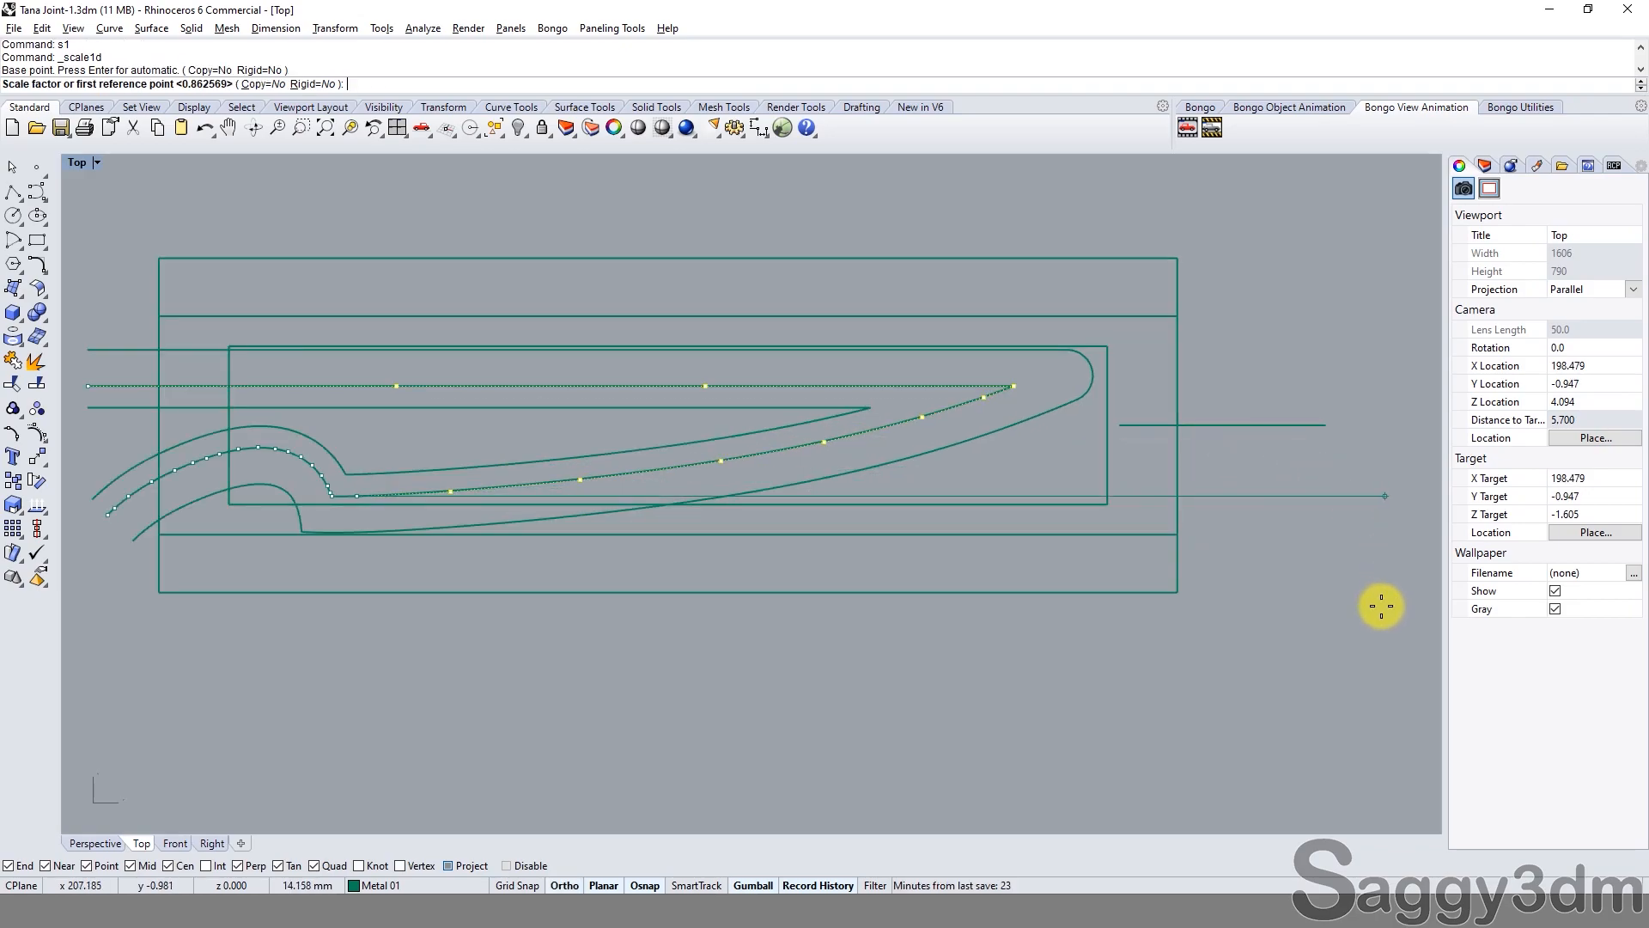
pyautogui.click(1324, 652)
pyautogui.click(1168, 655)
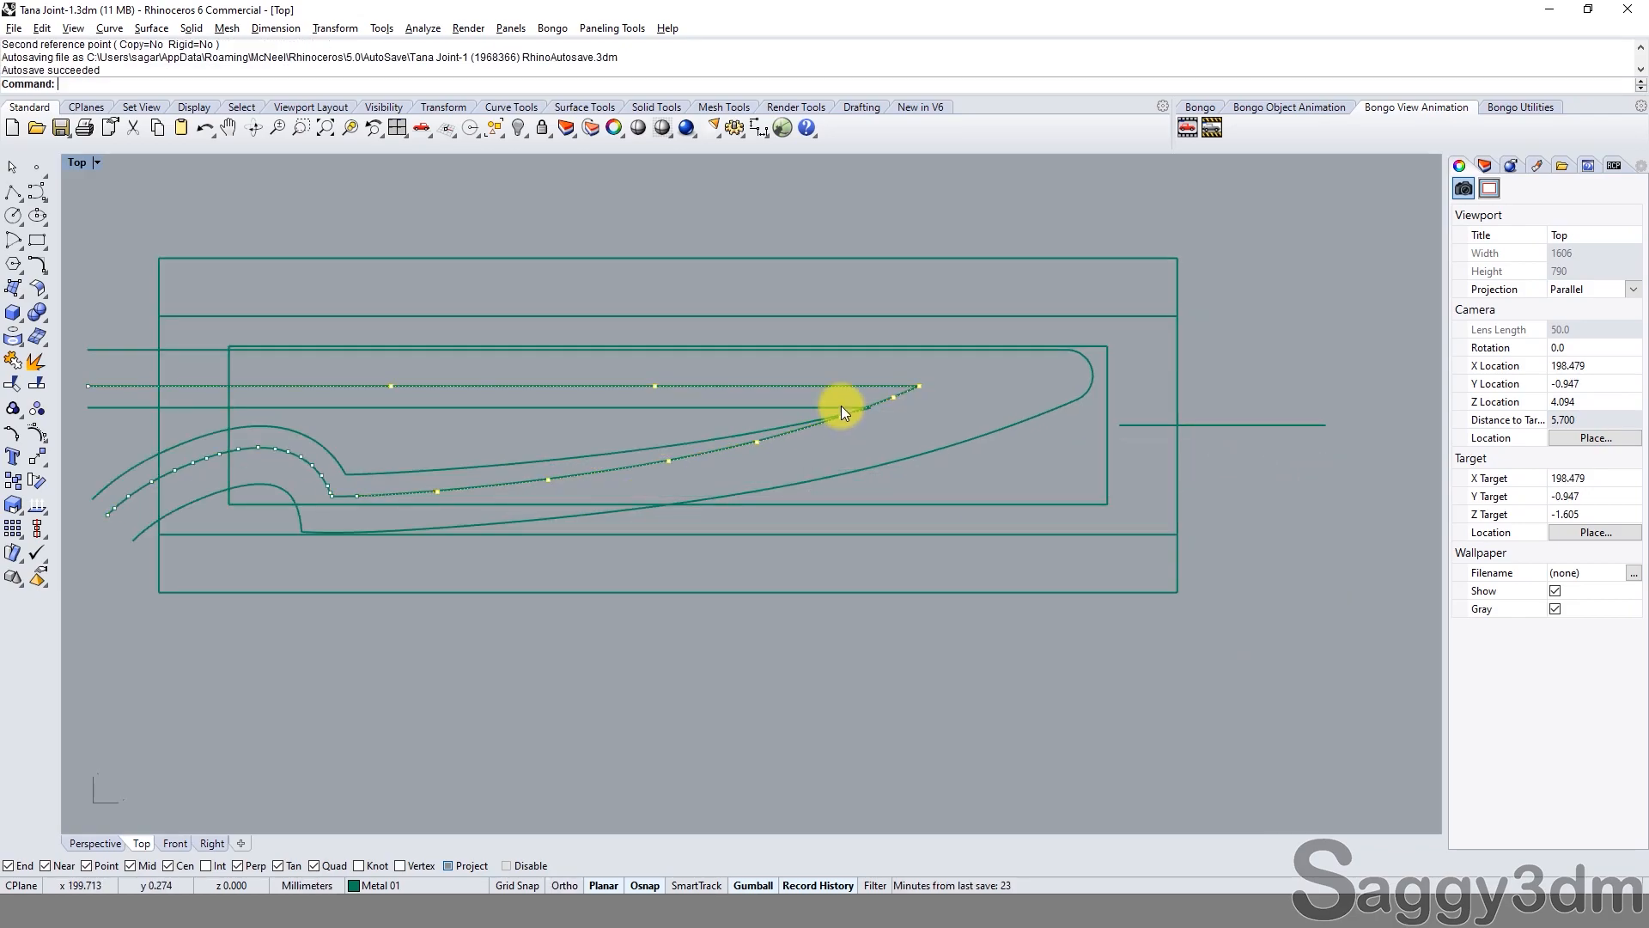
# Trim the 0.5 mm and 0.8 mm offset curves against each other near the tip, keeping the 0.5 mm hump and the 0.8 mm upper leg.
pyautogui.click(774, 407)
pyautogui.keyDown('shift'); pyautogui.click(811, 387); pyautogui.keyUp('shift')
pyautogui.scroll(3, 843, 426)
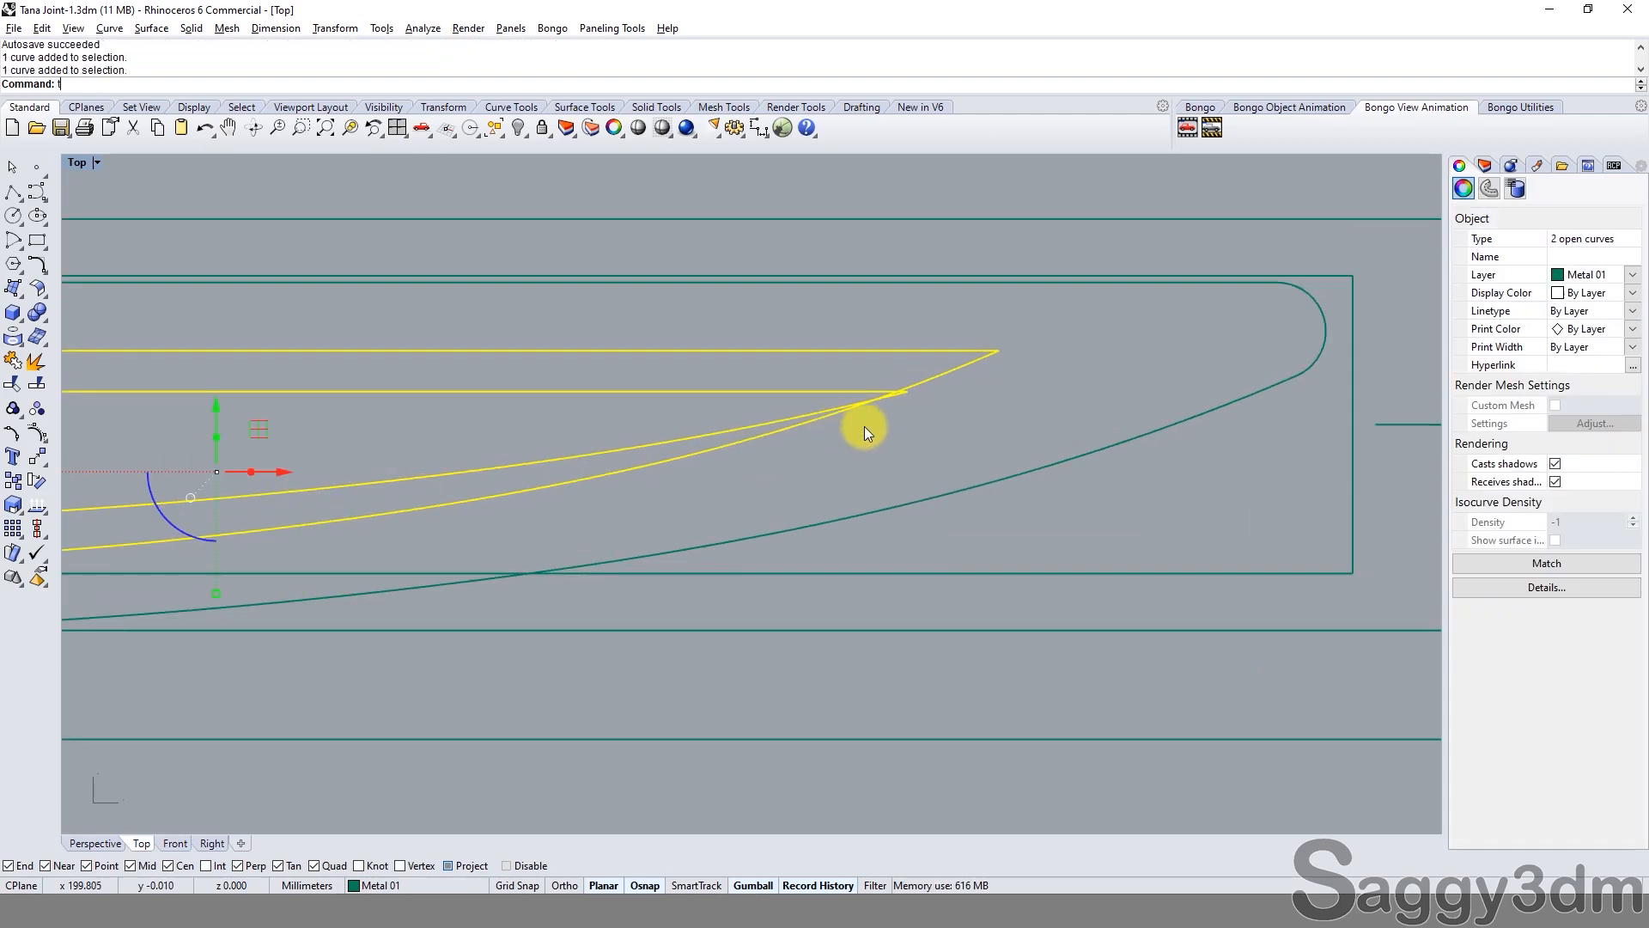
pyautogui.write('t')
pyautogui.press('Return')
pyautogui.click(921, 383)
pyautogui.scroll(3, 911, 392)
pyautogui.click(901, 393)
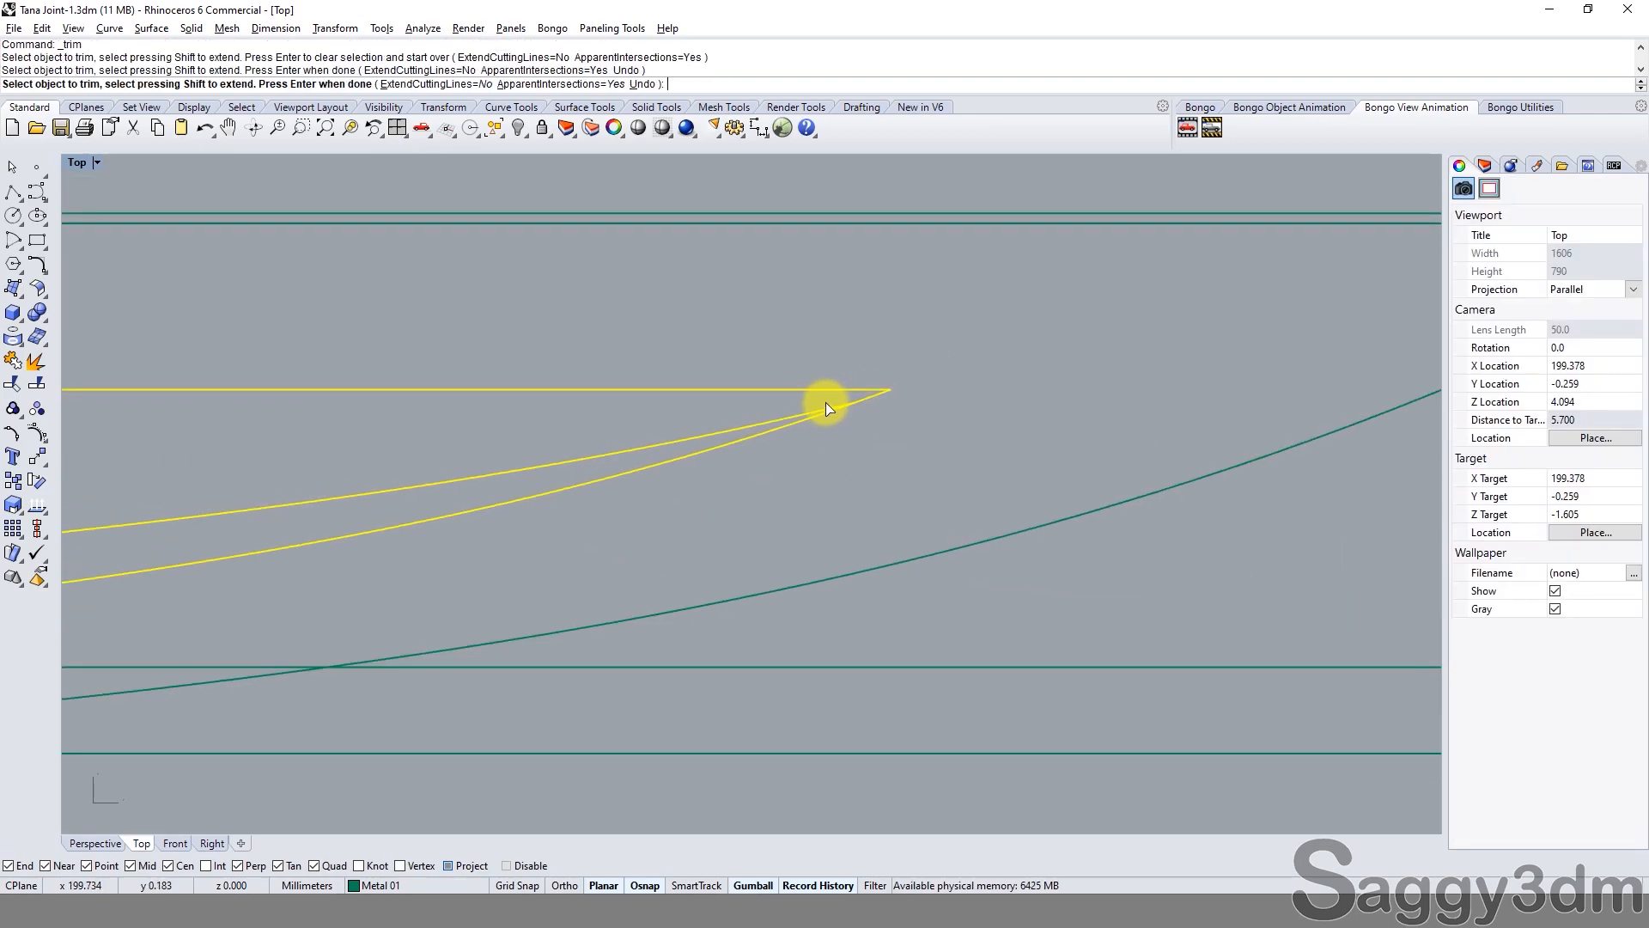
pyautogui.click(833, 399)
pyautogui.scroll(-8, 825, 412)
pyautogui.scroll(-1, 526, 457)
pyautogui.press('Return')
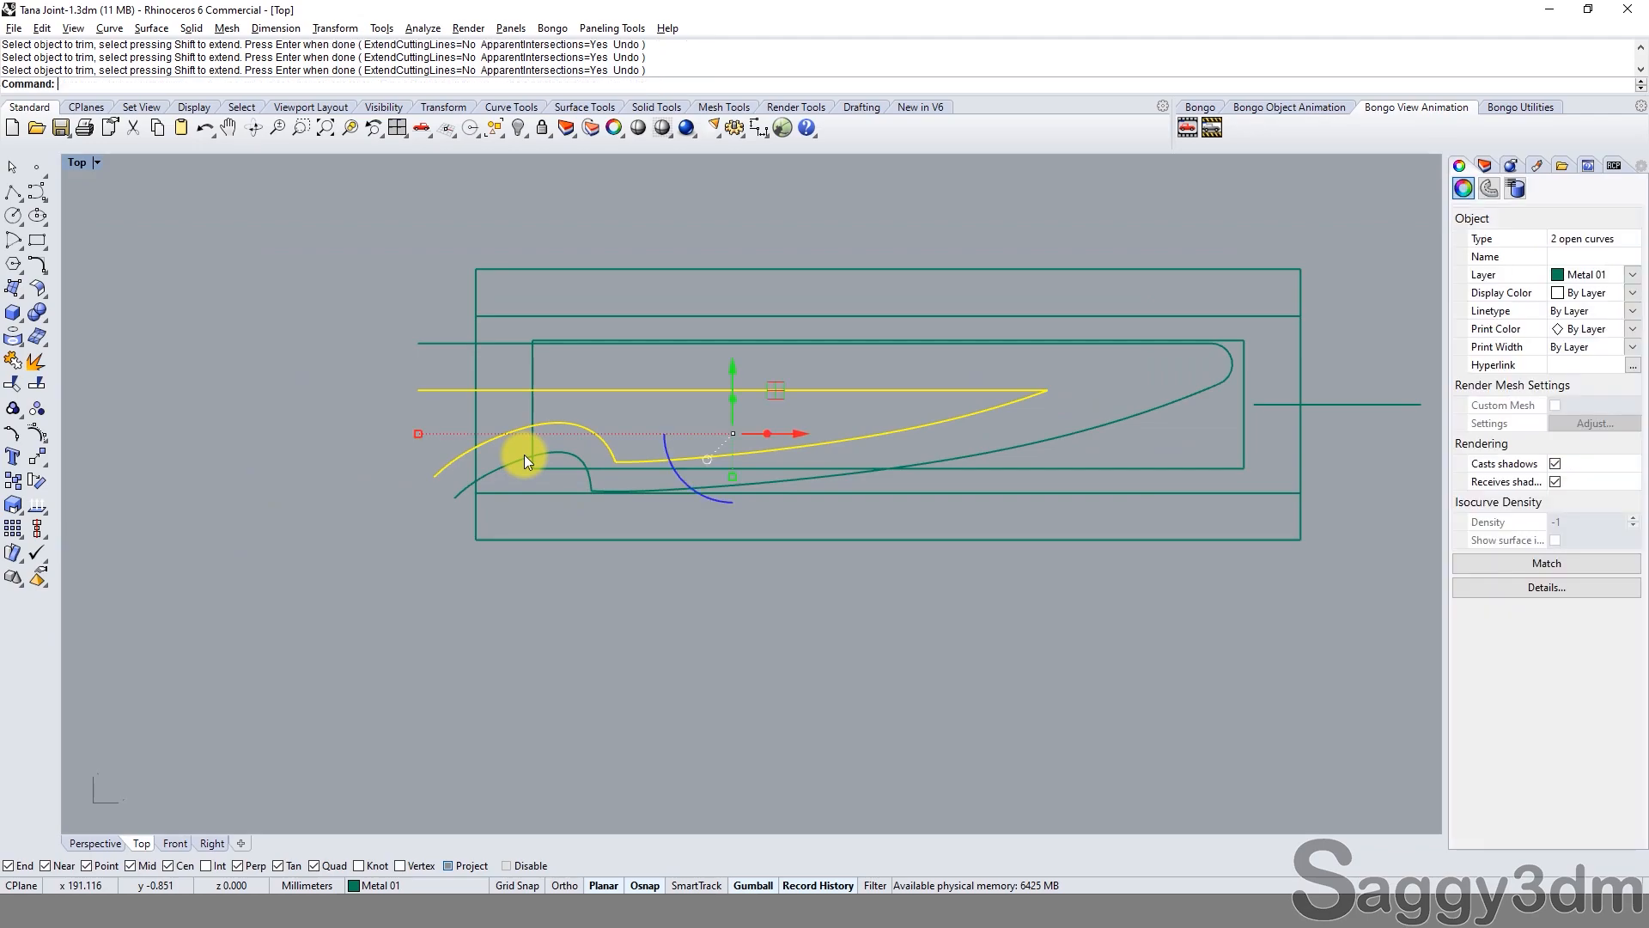
# Bring back the hidden trimmed pieces and join them into one inner profile, leaving the outer profile separate.
pyautogui.hotkey('ctrl', 'z')
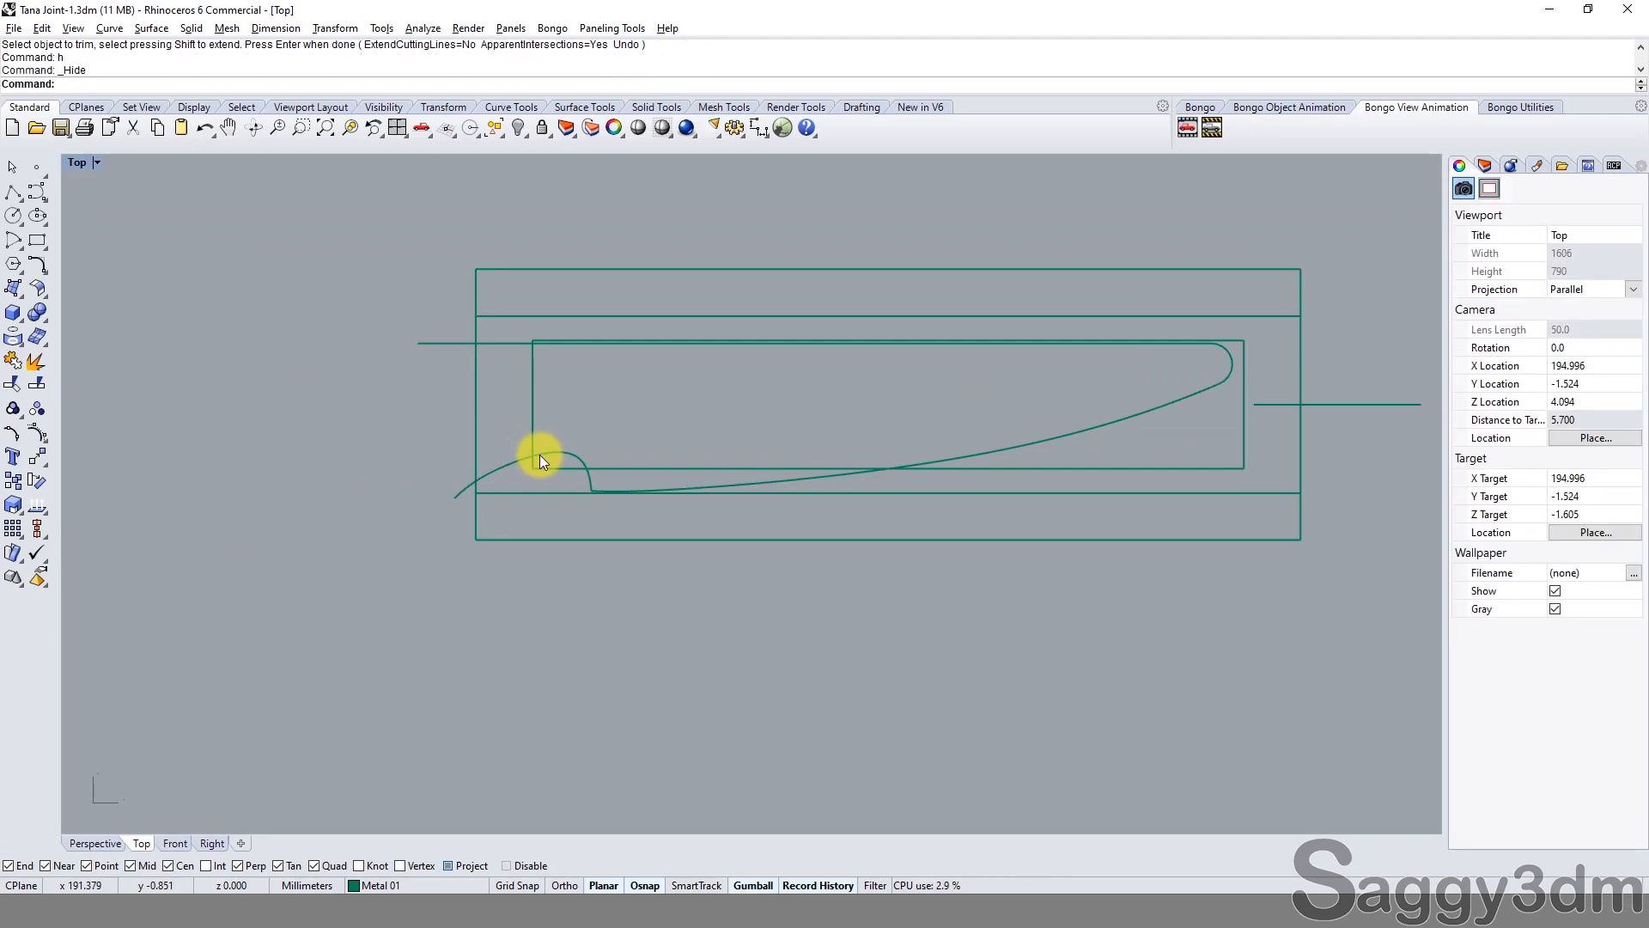
pyautogui.click(552, 454)
pyautogui.click(570, 426)
pyautogui.click(461, 389)
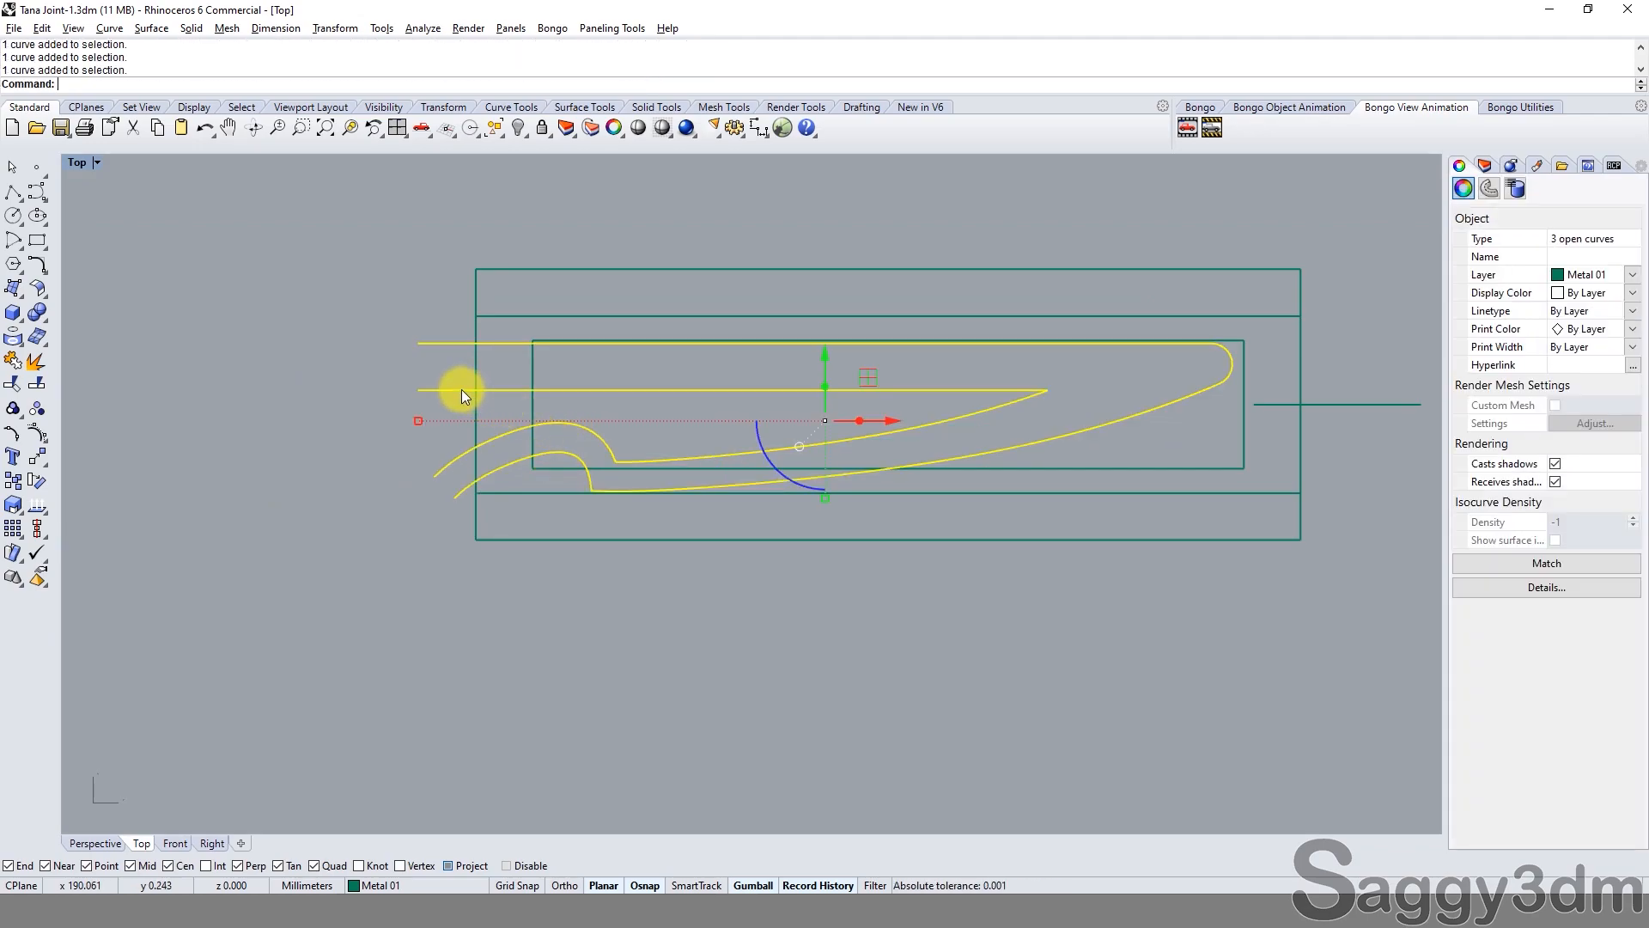
pyautogui.hotkey('ctrl', 'j')
pyautogui.scroll(2, 457, 392)
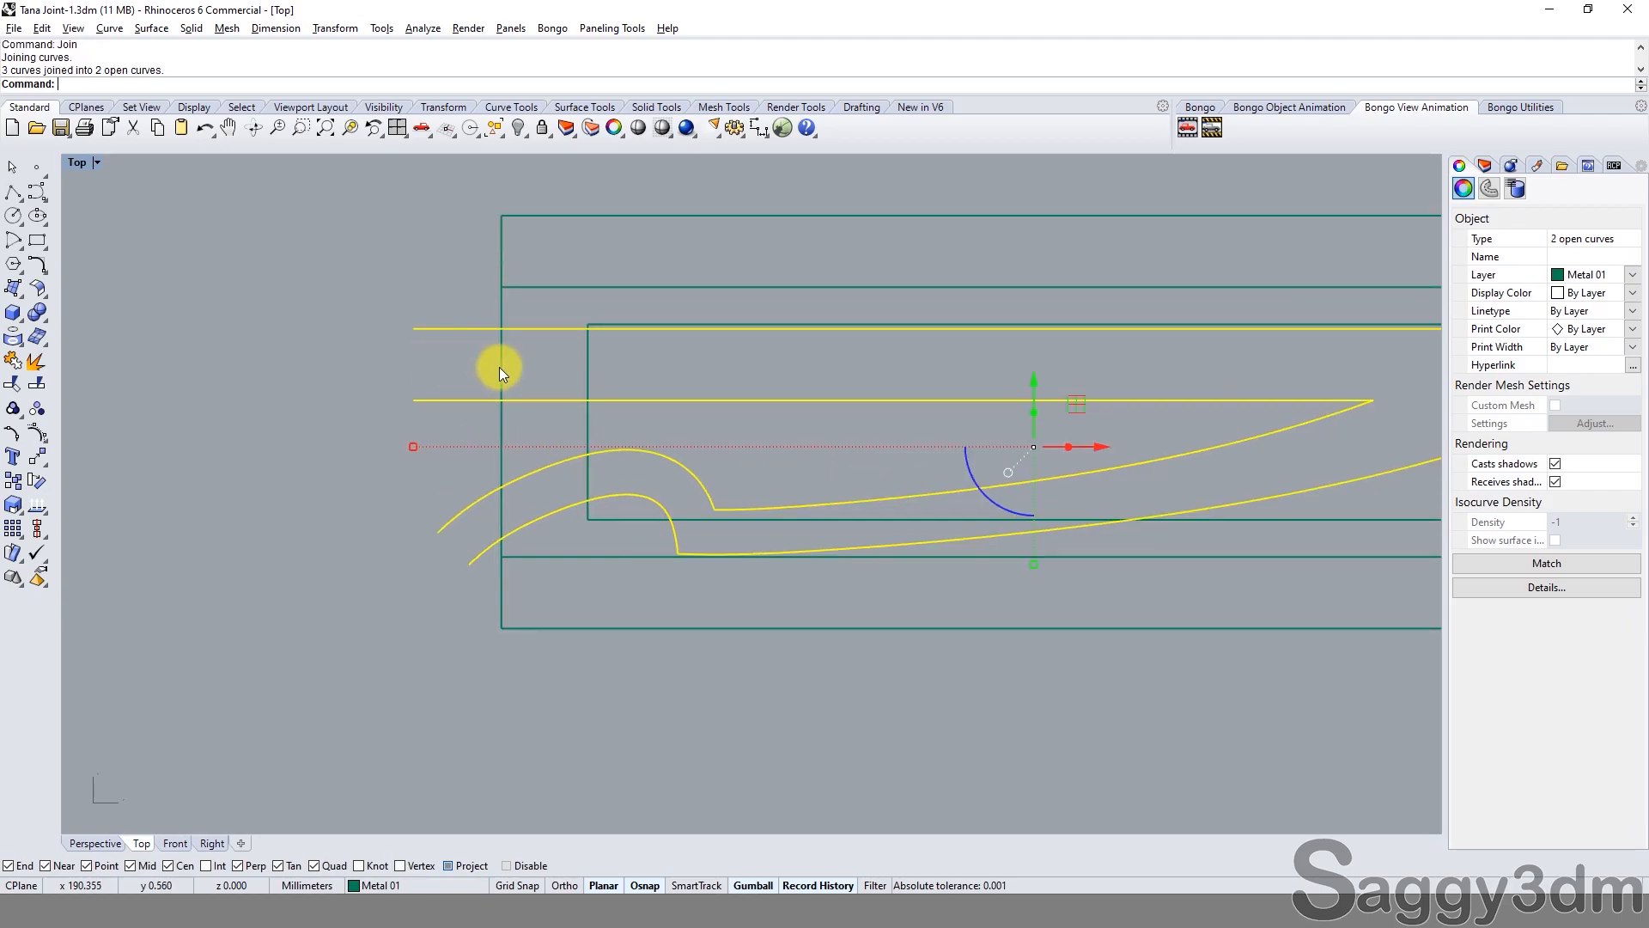
# Draw a three-point rectangle about 1.4 mm wide from the inner hump's free end down past the clasp's lower edge.
pyautogui.scroll(4, 496, 524)
pyautogui.scroll(-4, 517, 585)
pyautogui.moveTo(507, 587); pyautogui.dragTo(580, 525, button='right')
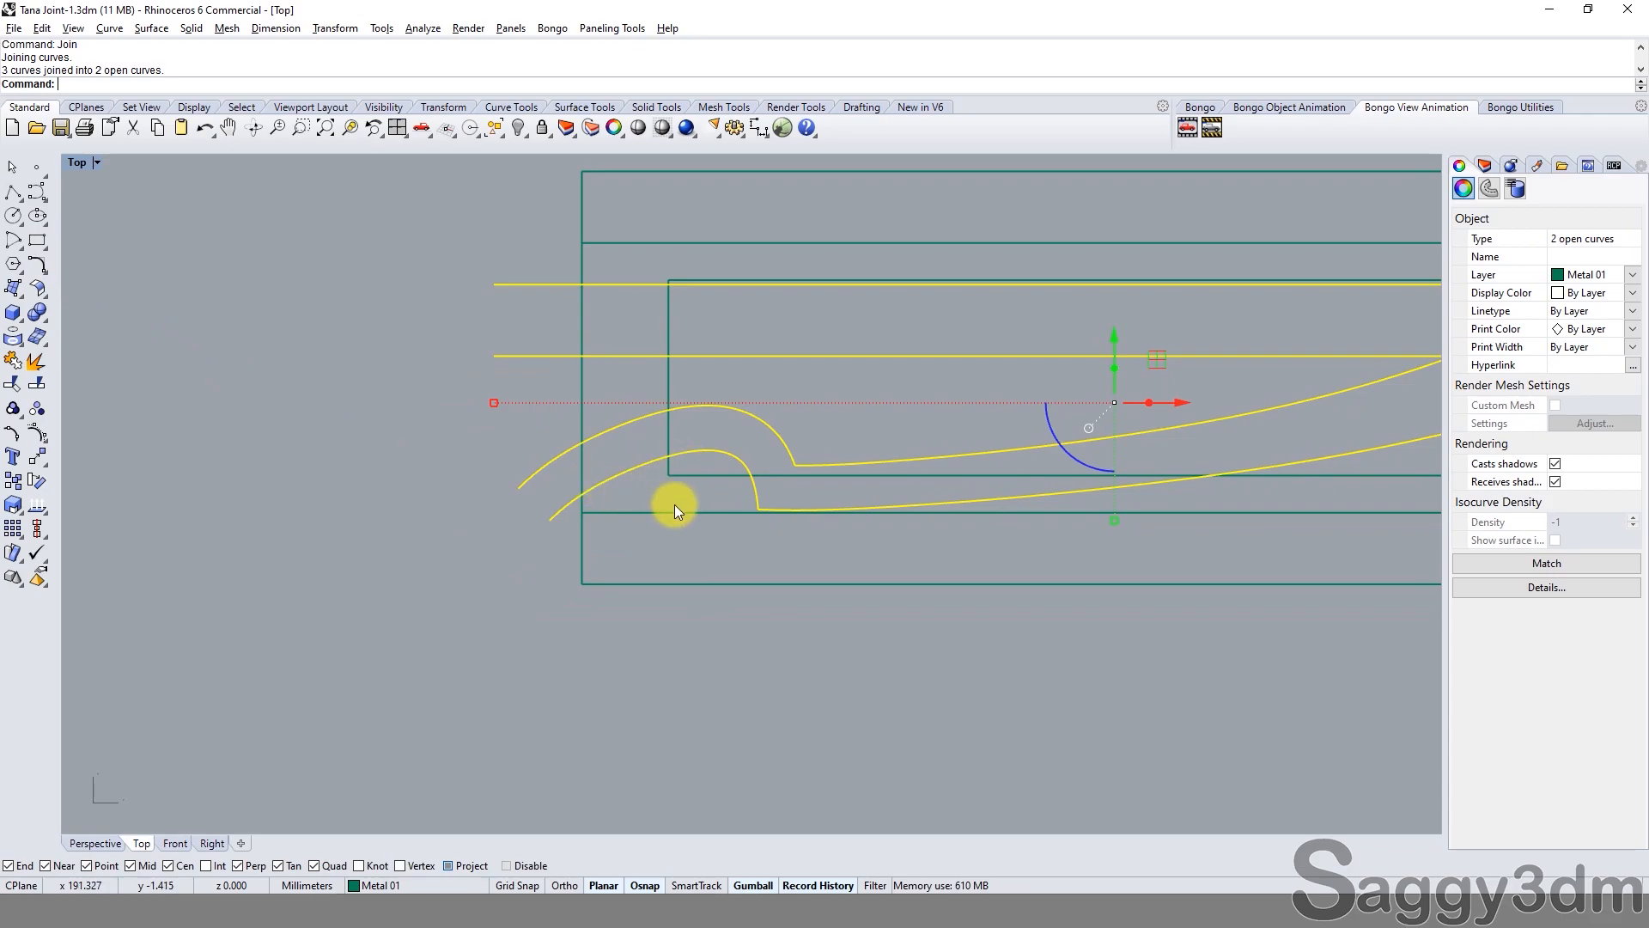
pyautogui.click(48, 250)
pyautogui.click(110, 253)
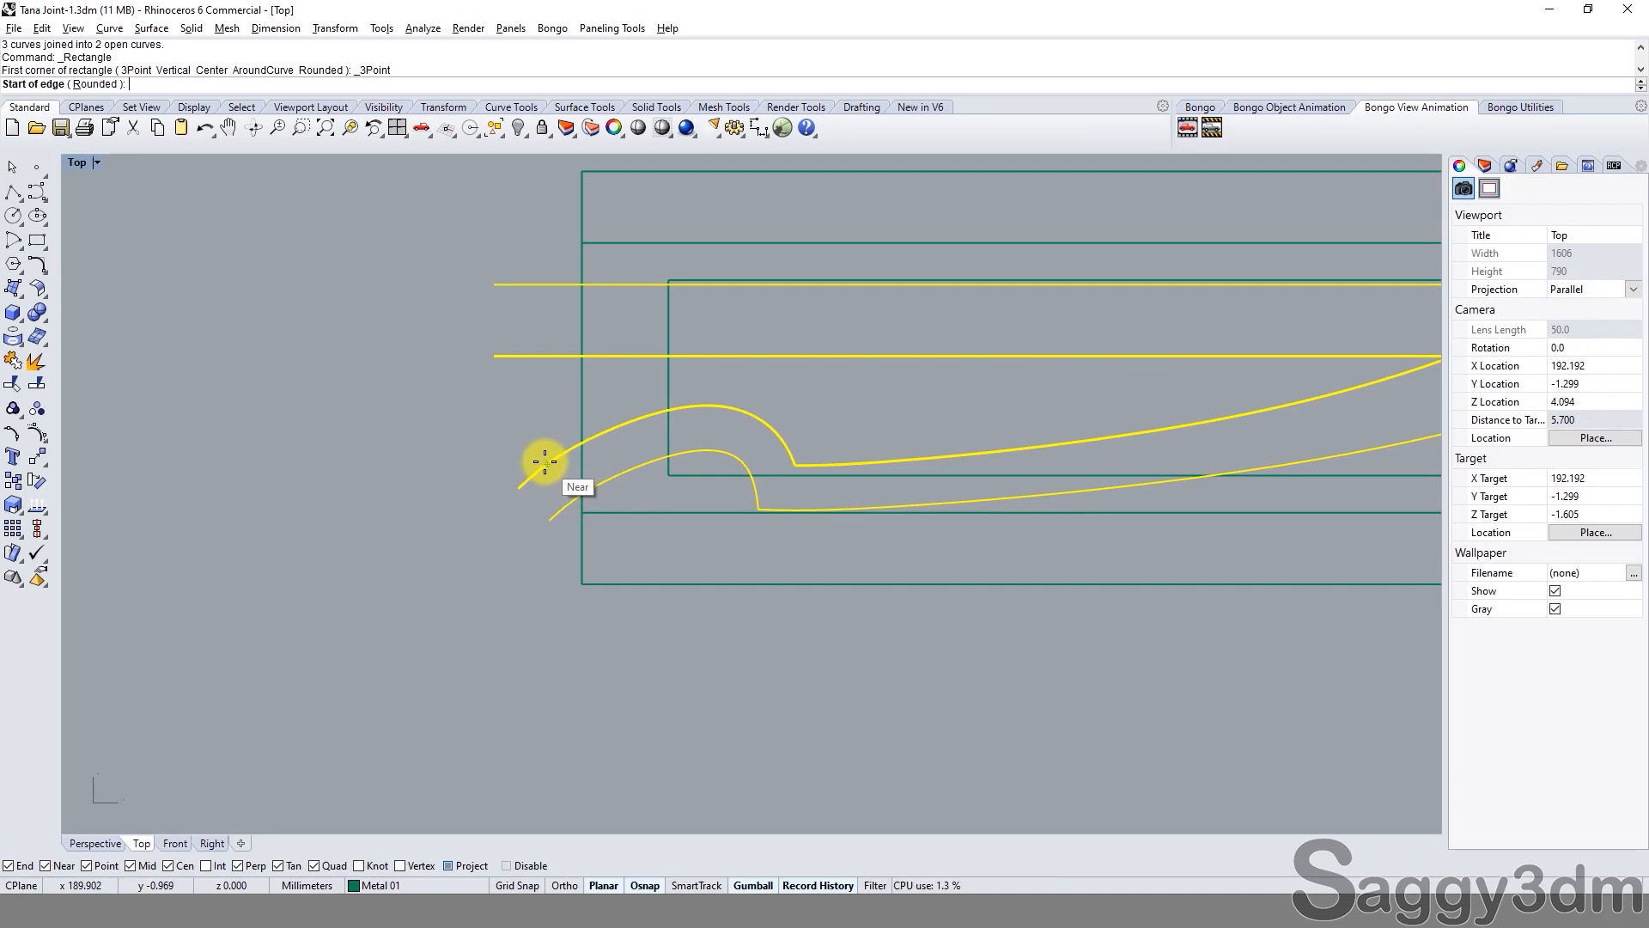
pyautogui.click(543, 464)
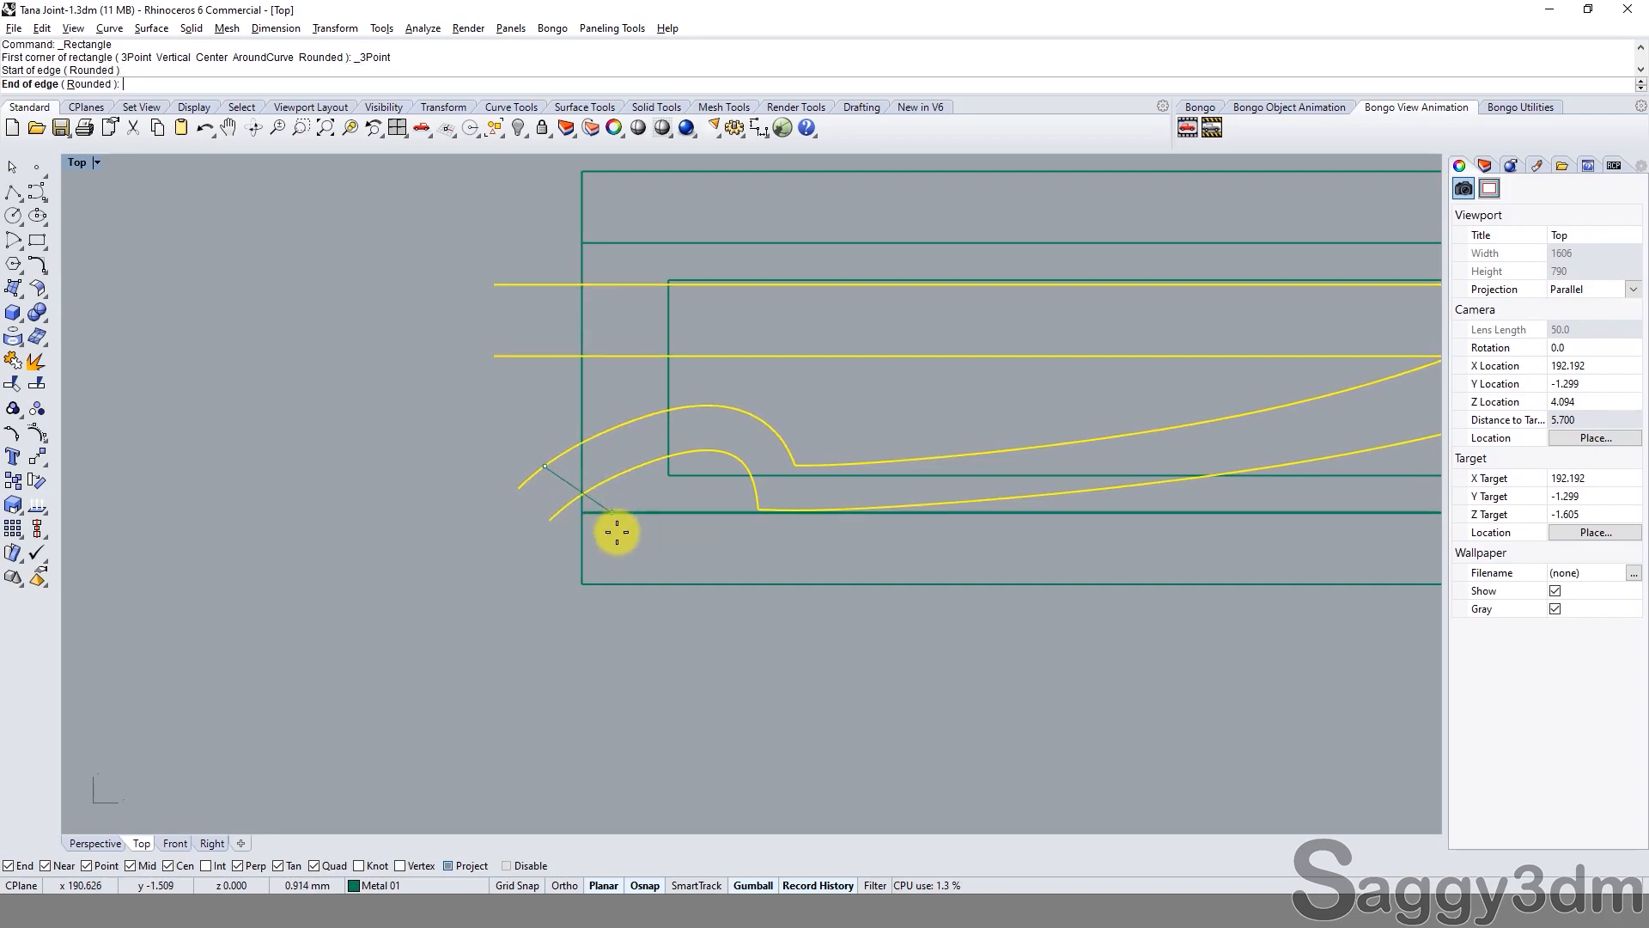
pyautogui.click(548, 607)
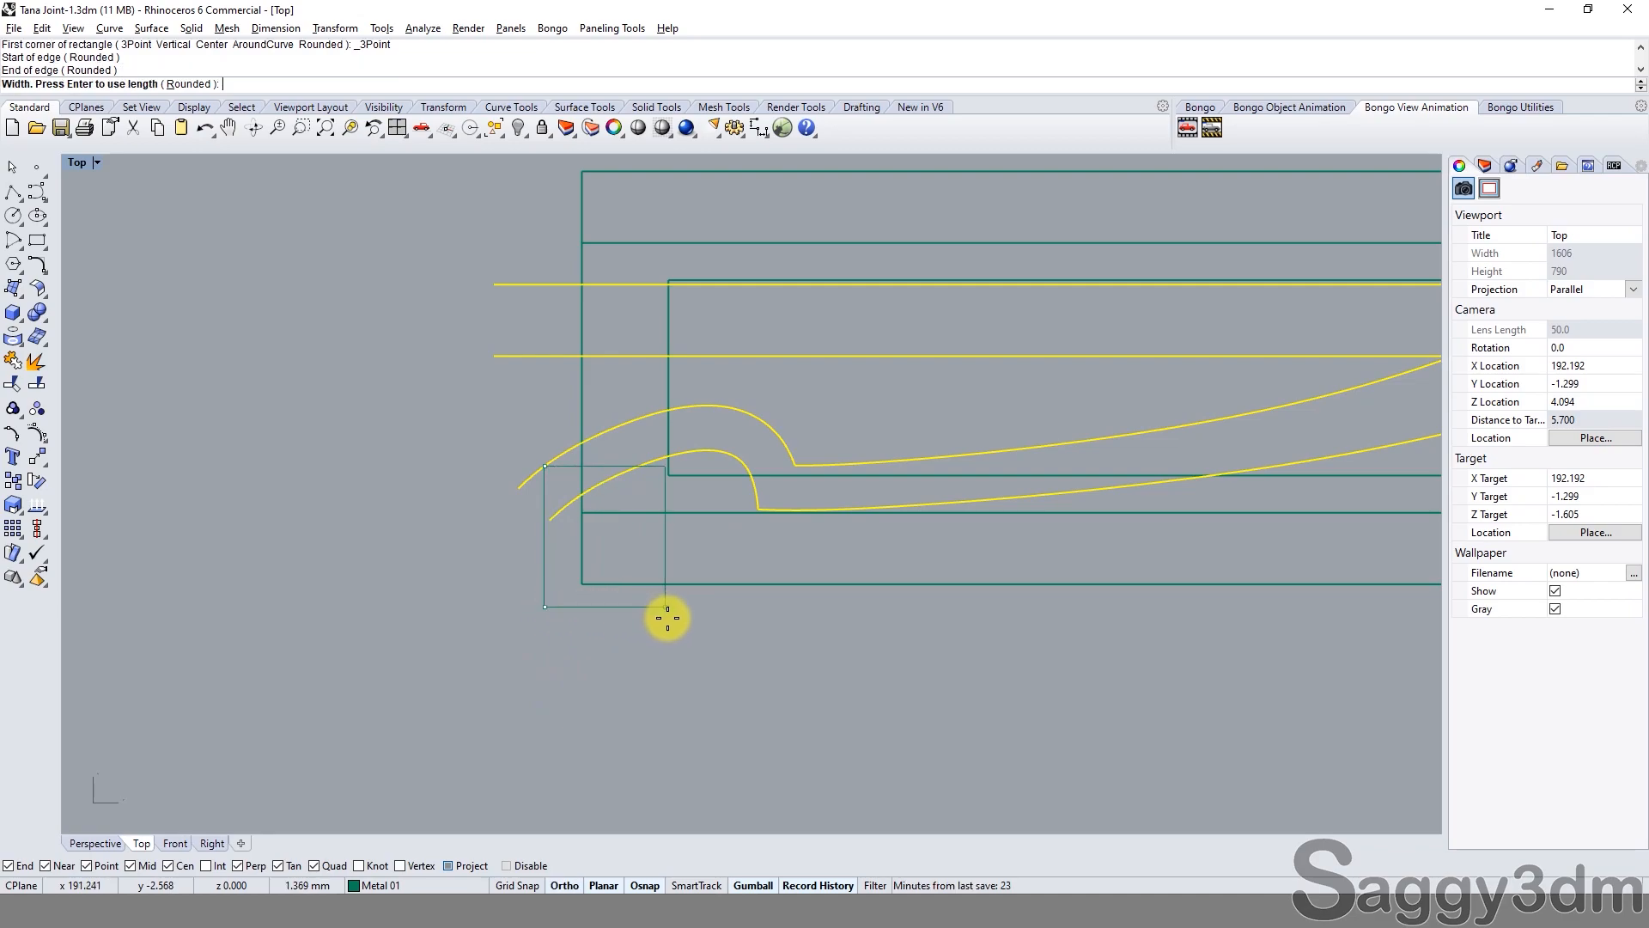
pyautogui.click(669, 618)
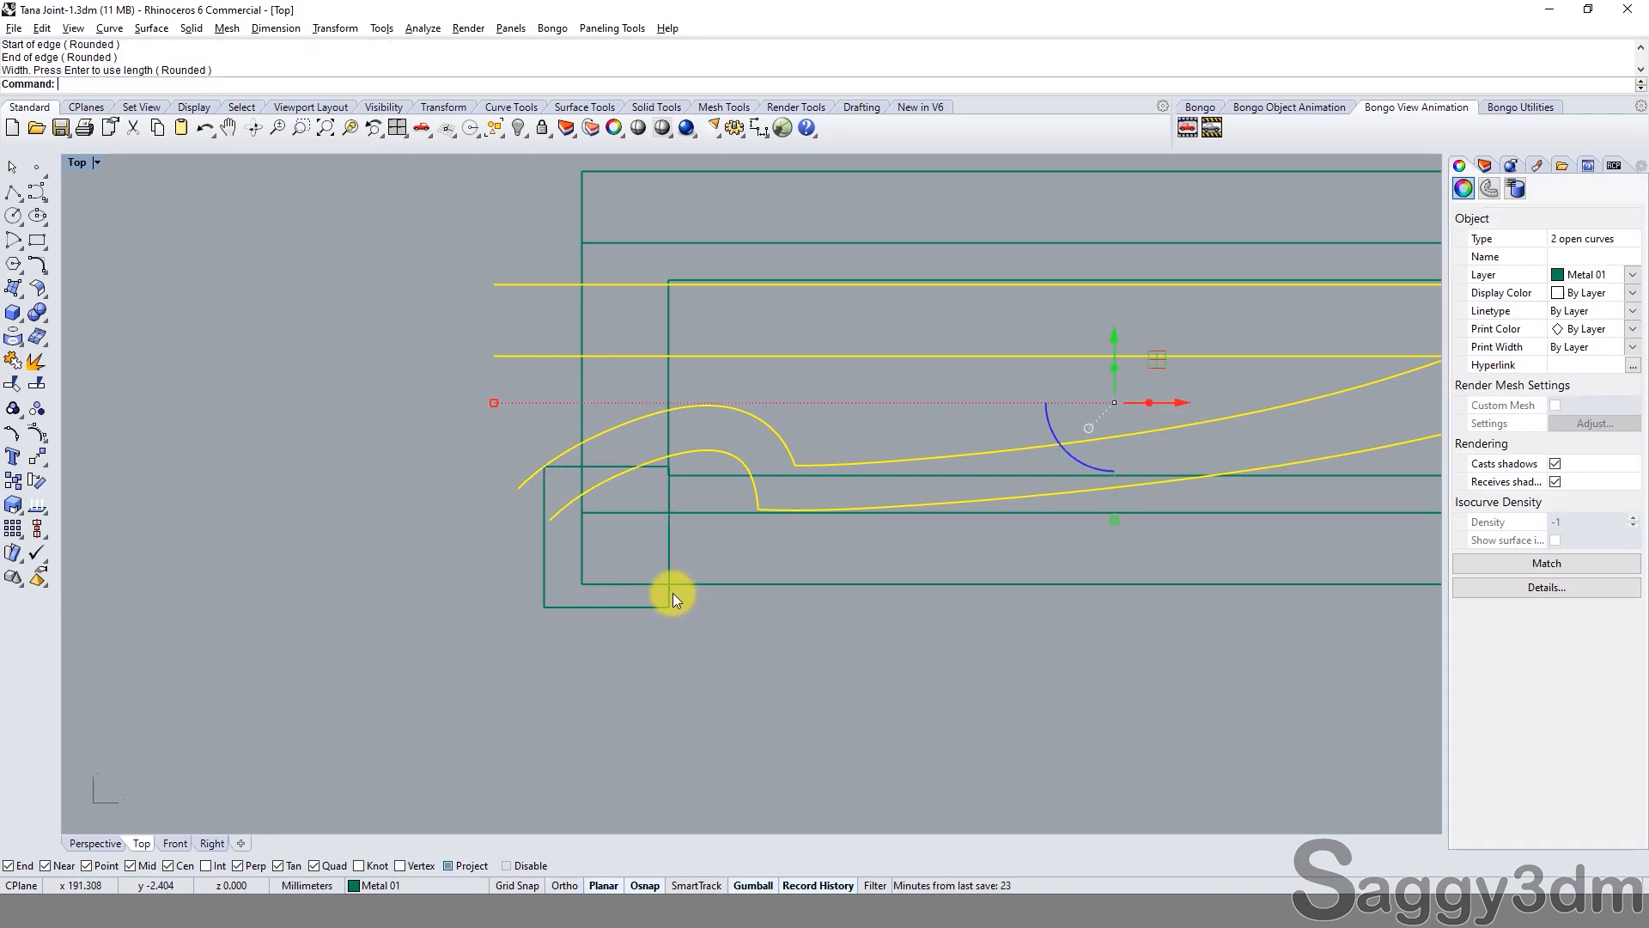
# Measure the vertical gap between the inner hump's top and the straight leg above it, without keeping a dimension.
pyautogui.click(720, 405)
pyautogui.click(759, 127)
pyautogui.click(708, 405)
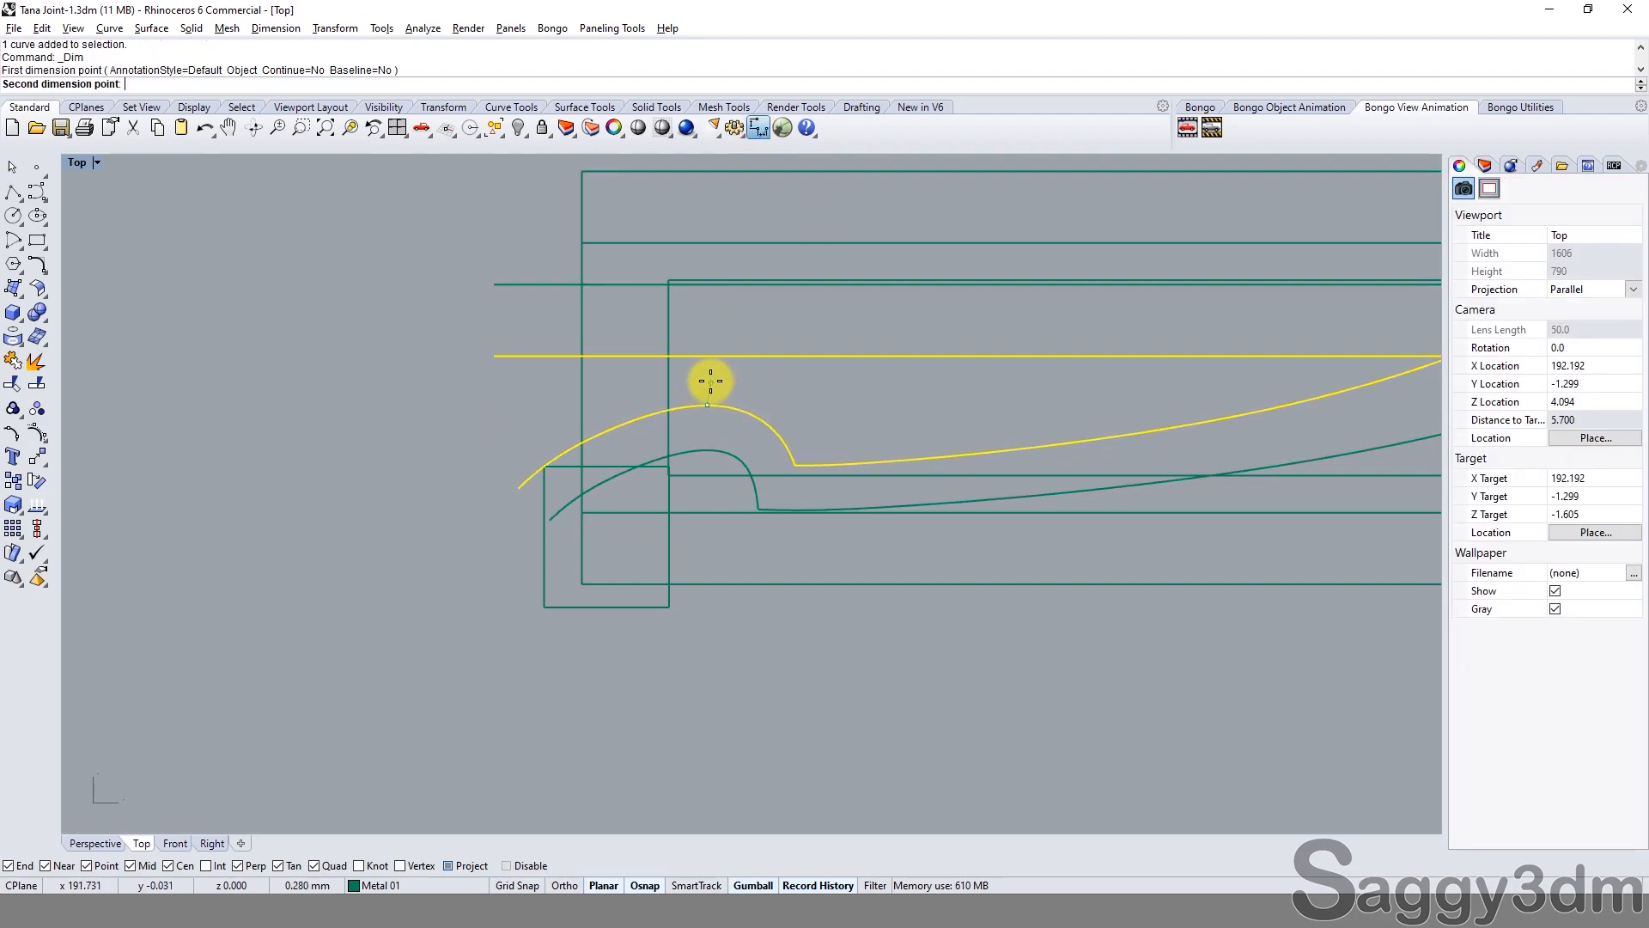
pyautogui.click(700, 356)
pyautogui.scroll(-3, 840, 422)
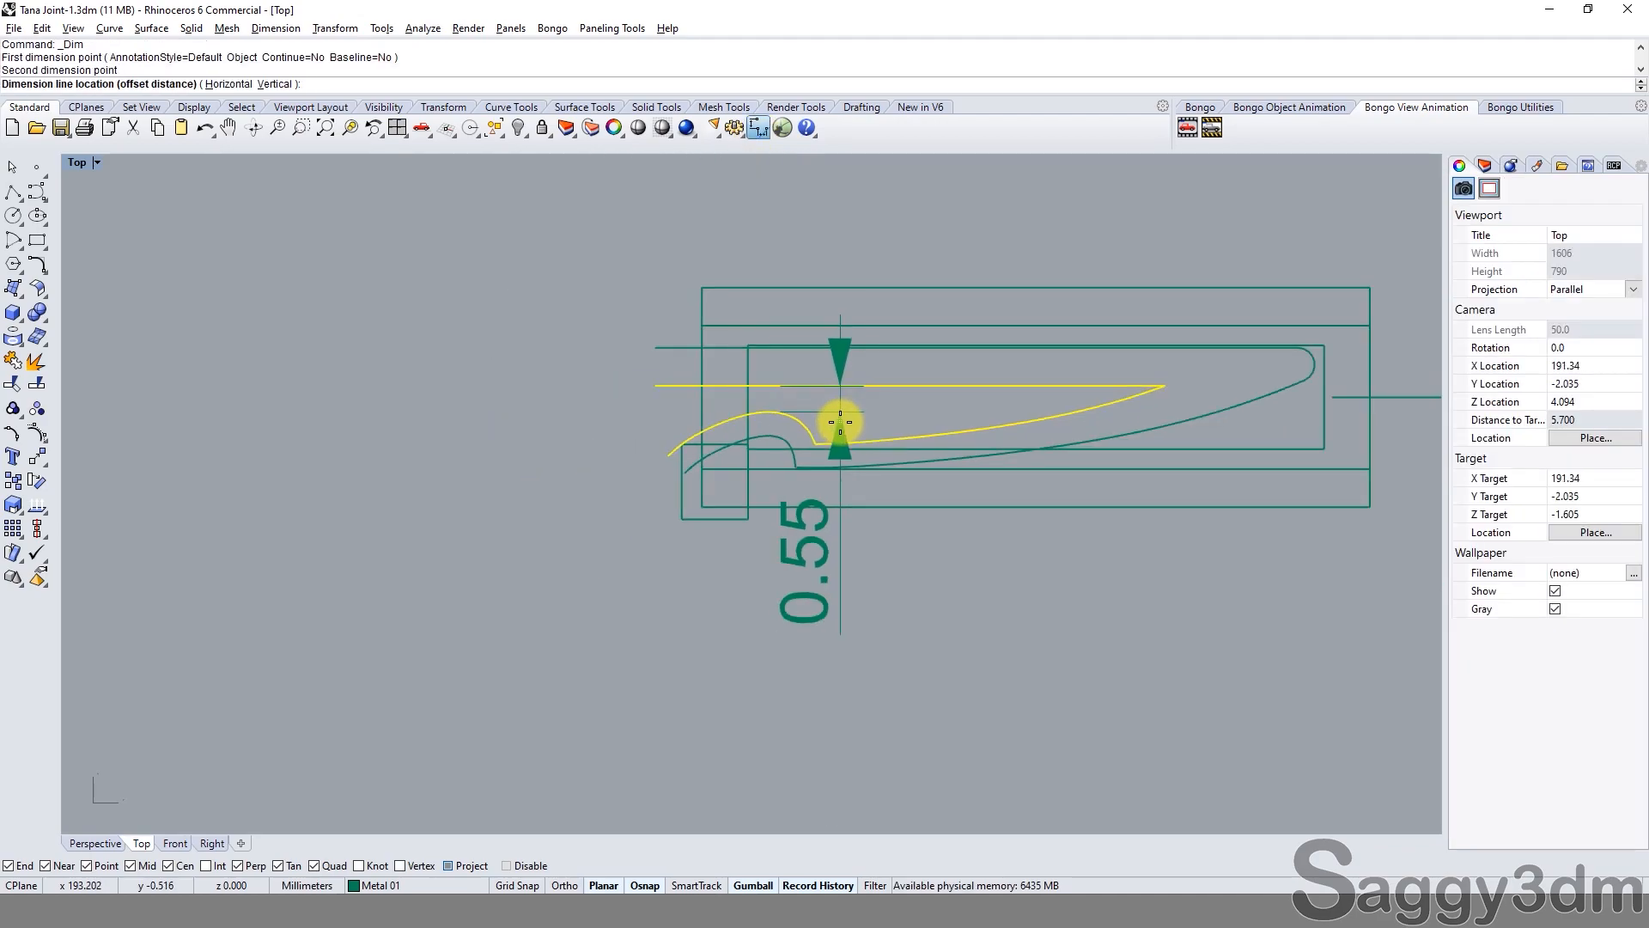
pyautogui.press('Escape')
# Measure the vertical distance from the outer hump's top to the clasp wall line below it, without keeping a dimension.
pyautogui.scroll(8, 769, 429)
pyautogui.rightClick(792, 517)
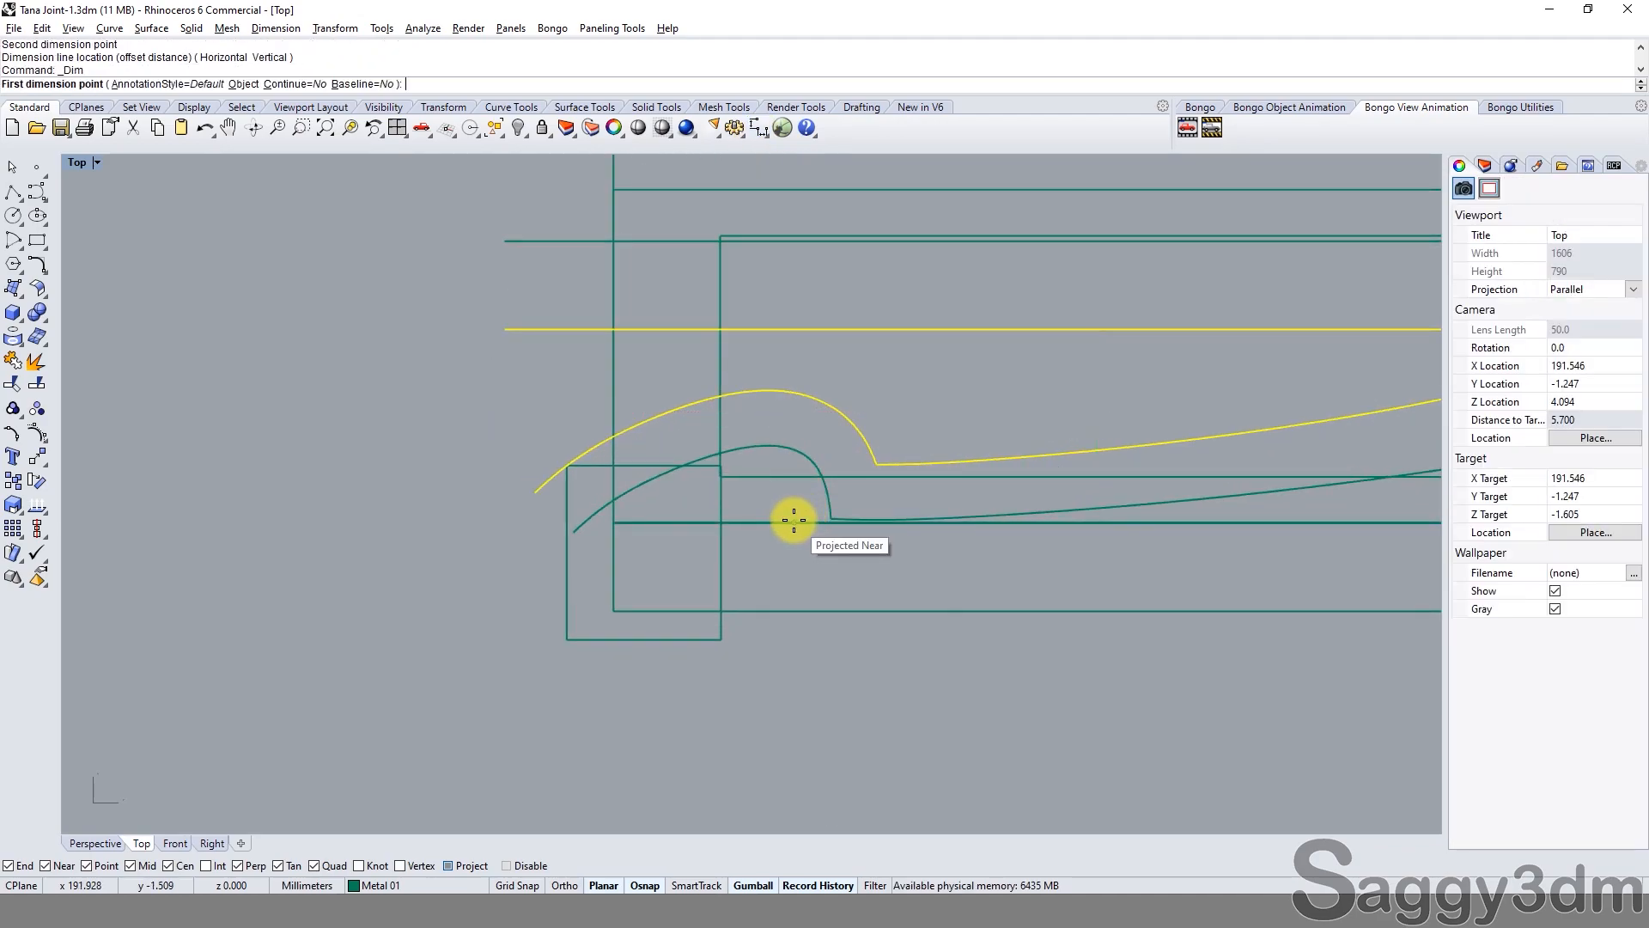
pyautogui.click(769, 451)
pyautogui.click(766, 519)
pyautogui.scroll(-3, 838, 514)
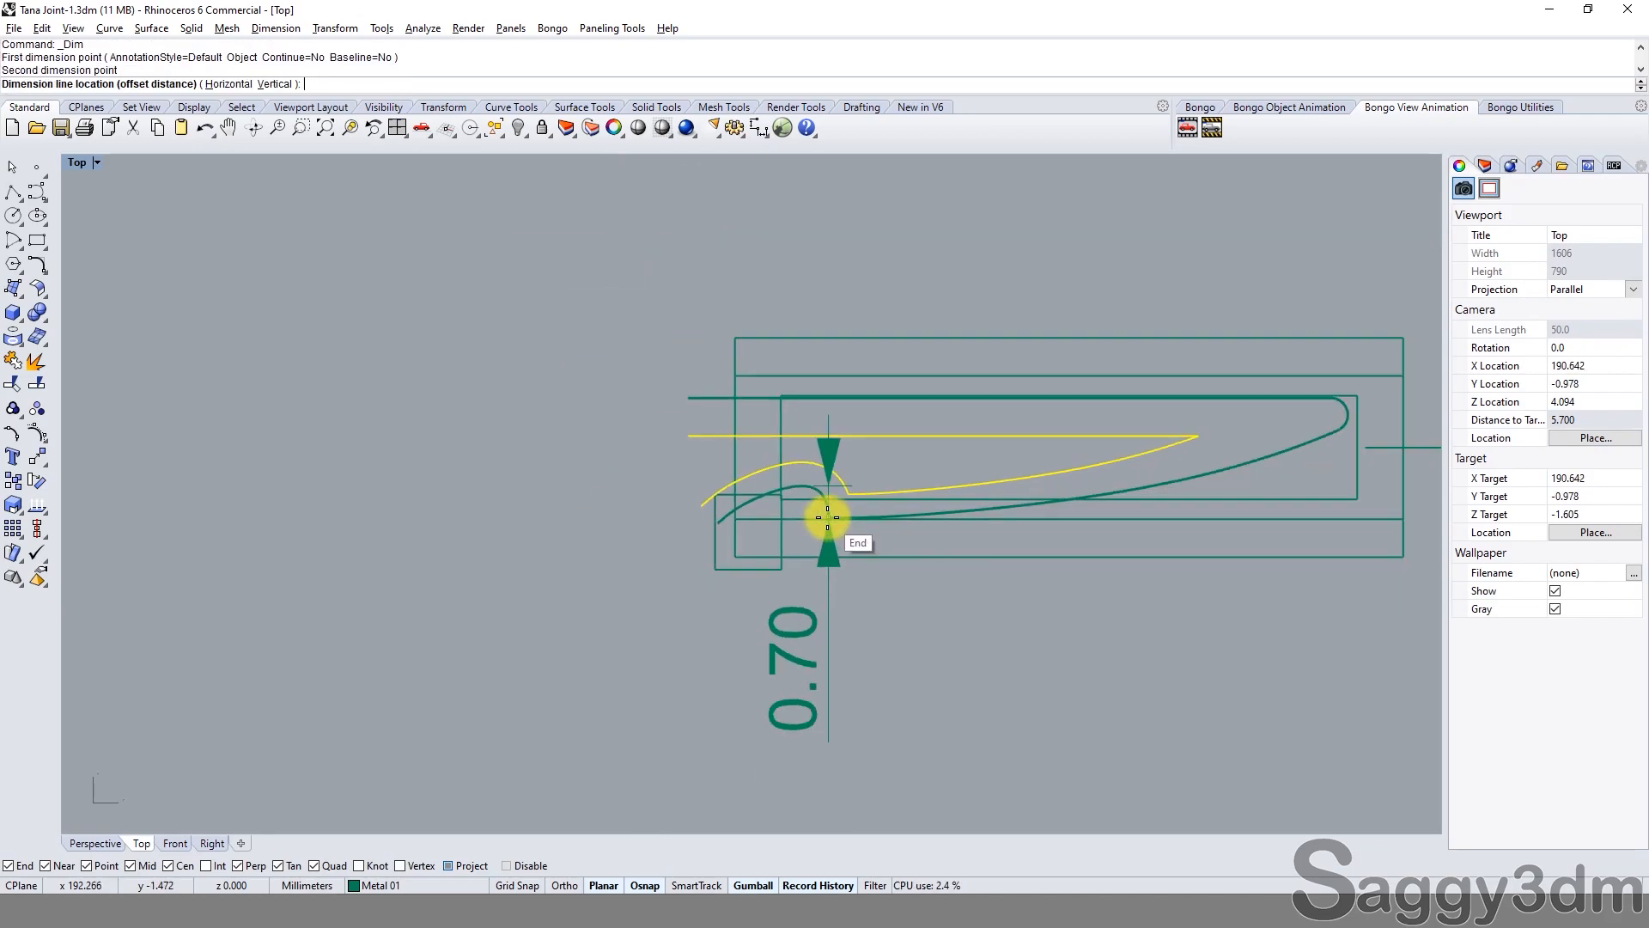
pyautogui.press('Escape')
# Shift the inner profile's second upper-leg control point toward the open end, then raise it 0.2 mm and slightly further to bow the leg.
pyautogui.click(802, 435)
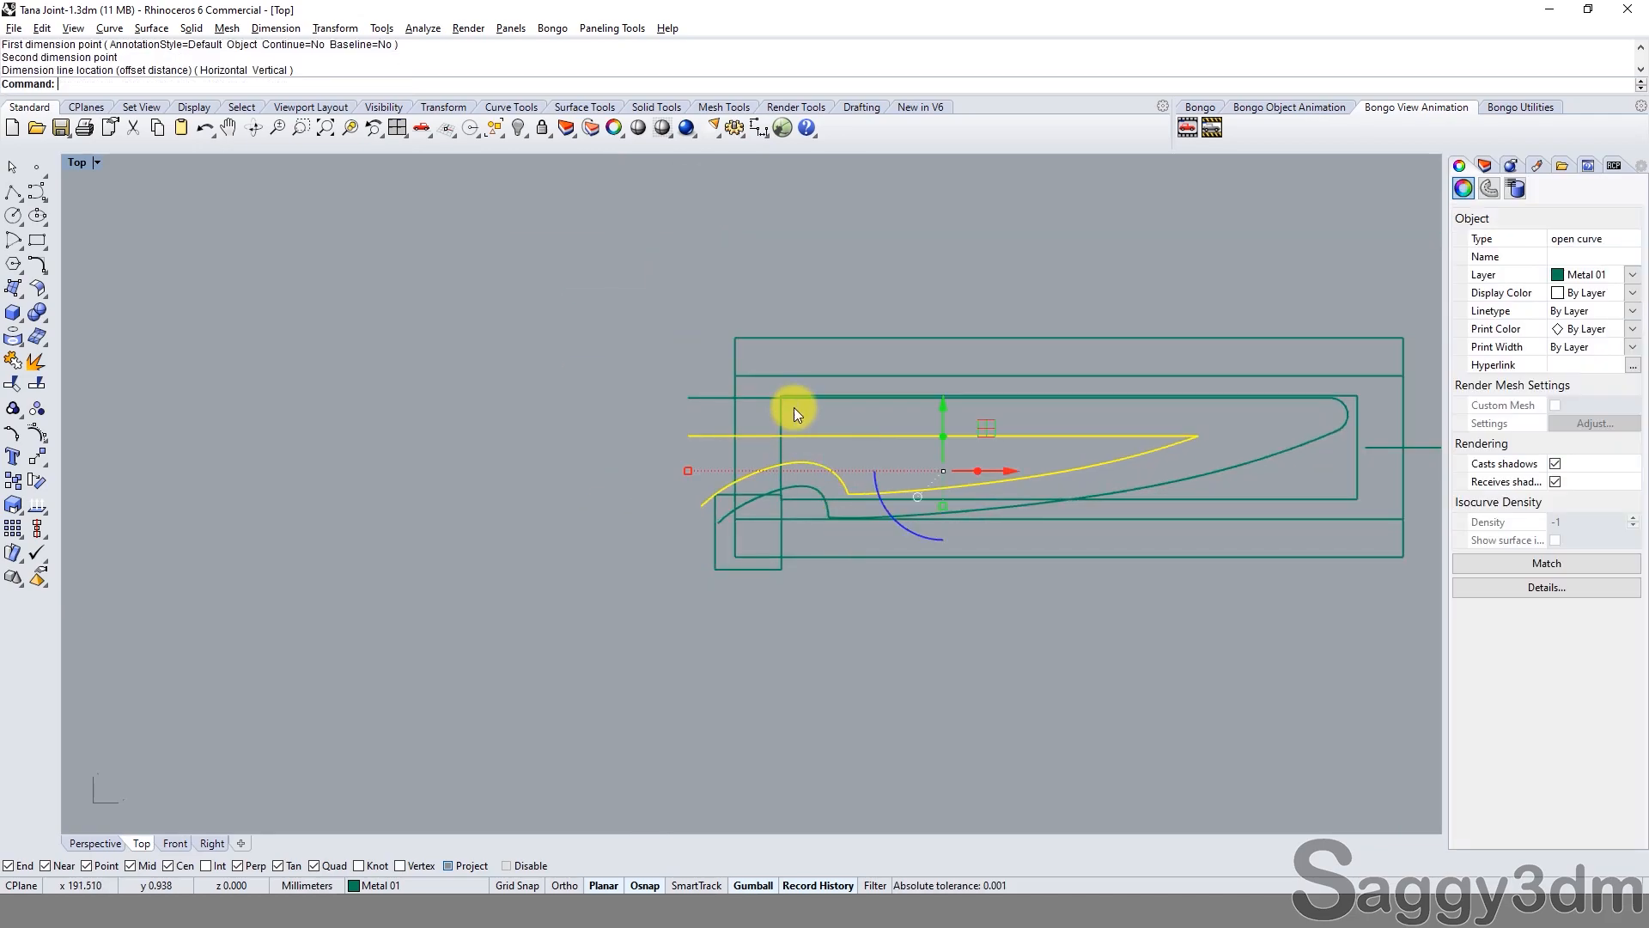
pyautogui.scroll(3, 815, 455)
pyautogui.press('F10')
pyautogui.scroll(6, 799, 461)
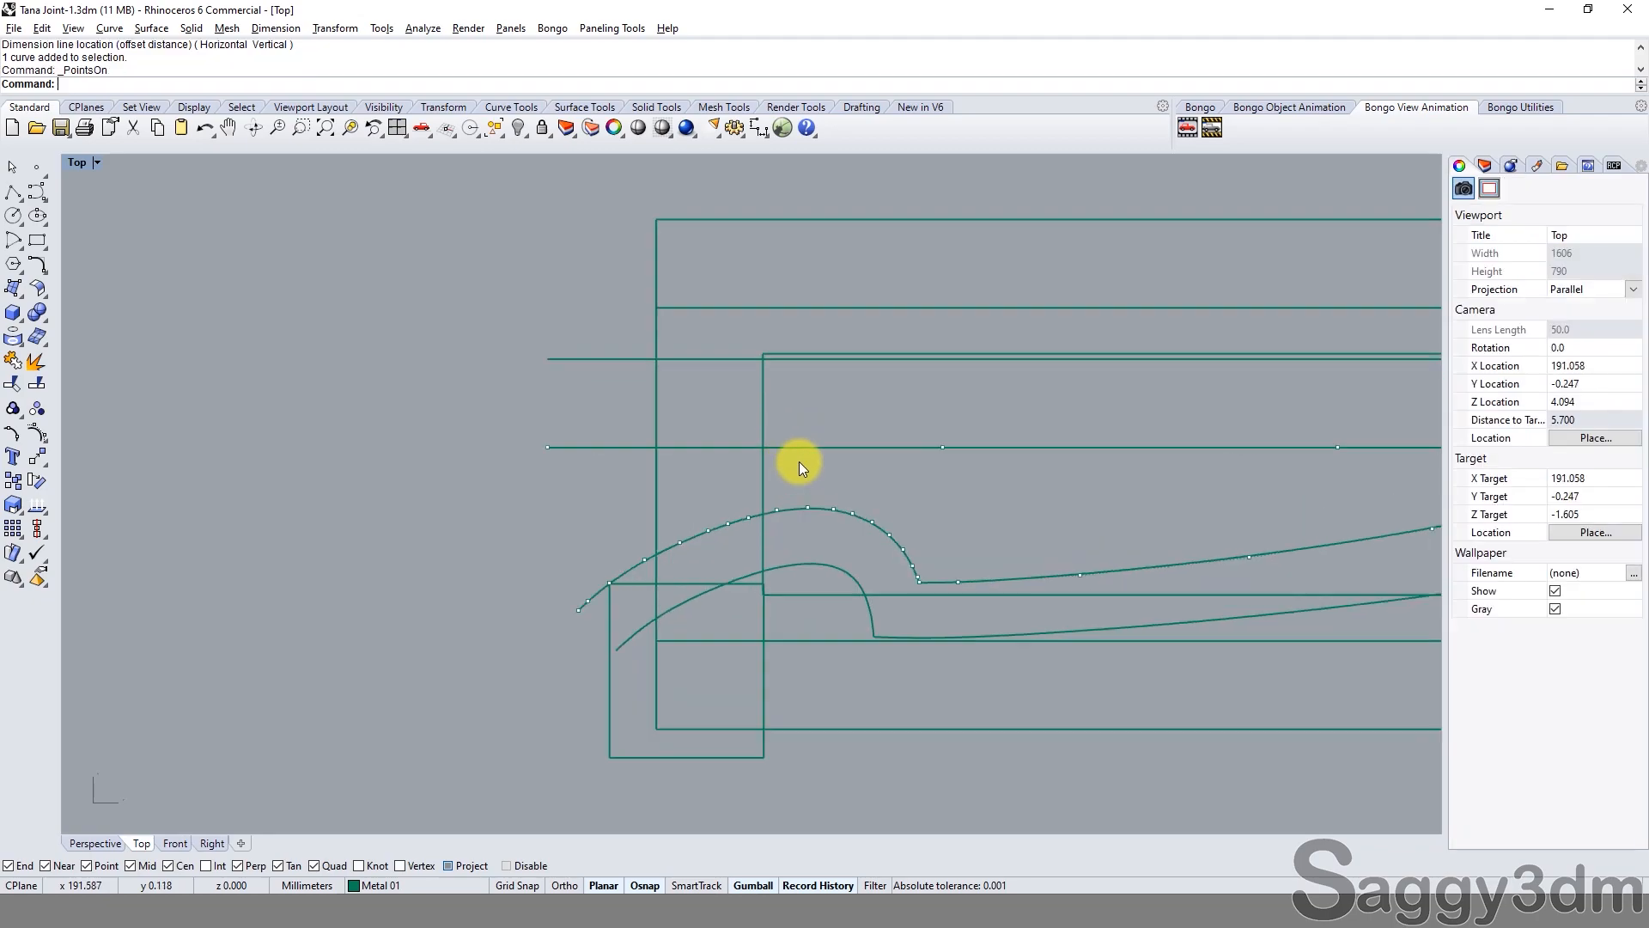
pyautogui.click(976, 445)
pyautogui.moveTo(1021, 408); pyautogui.dragTo(861, 407)
pyautogui.moveTo(1045, 441); pyautogui.dragTo(862, 447)
pyautogui.click(802, 380)
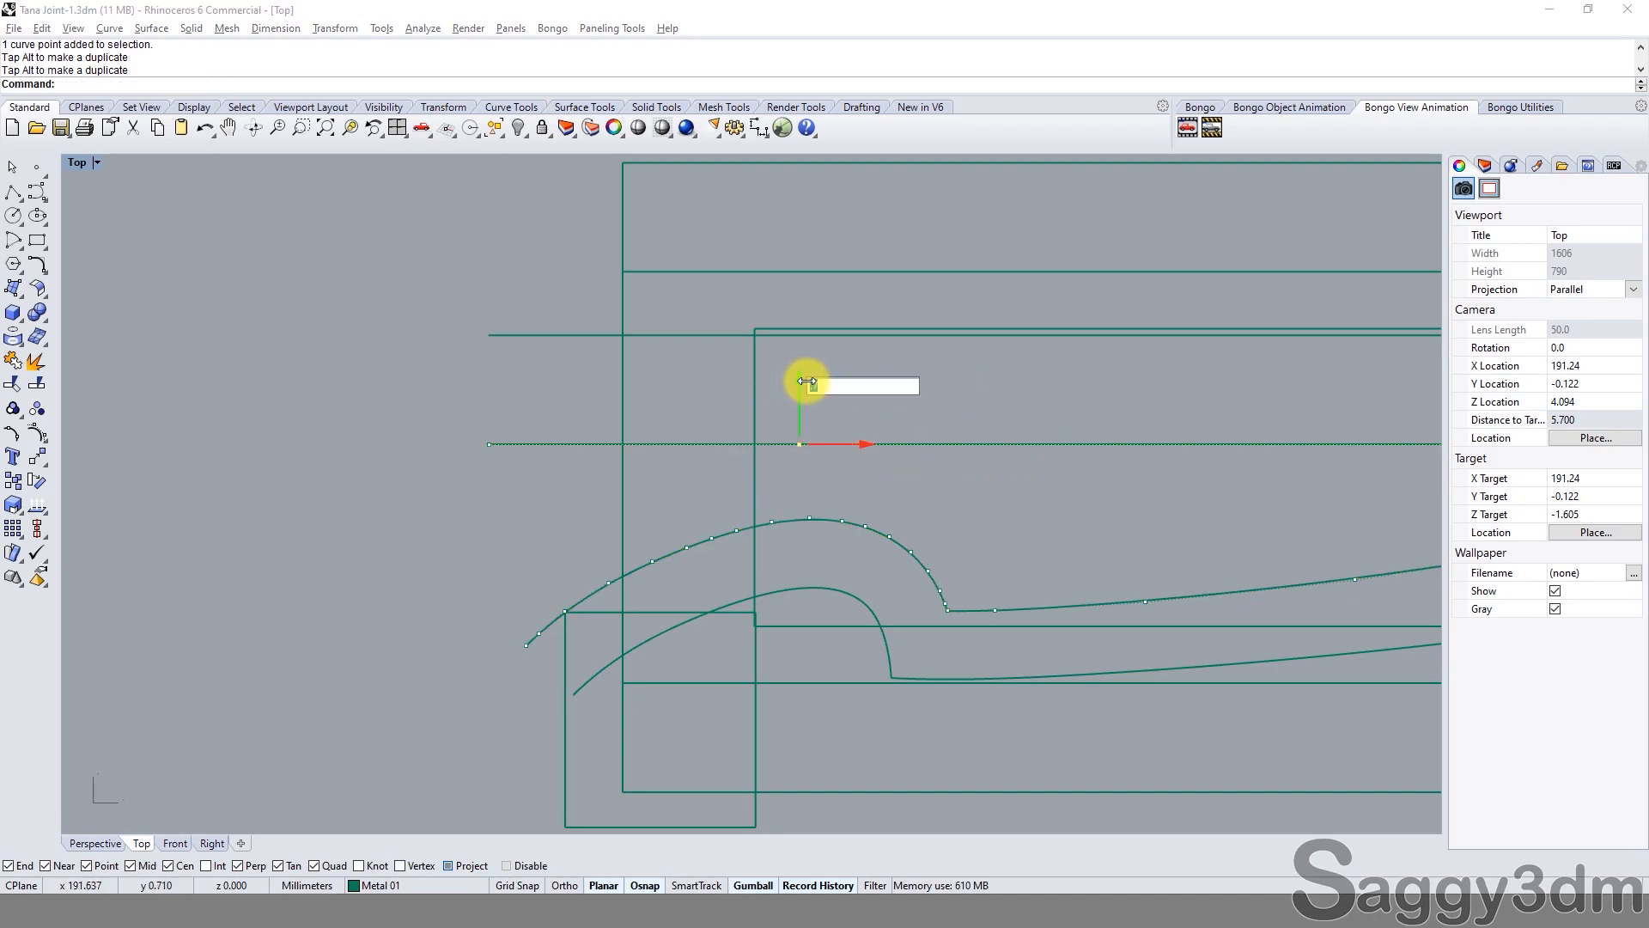
pyautogui.write('.2')
pyautogui.press('Return')
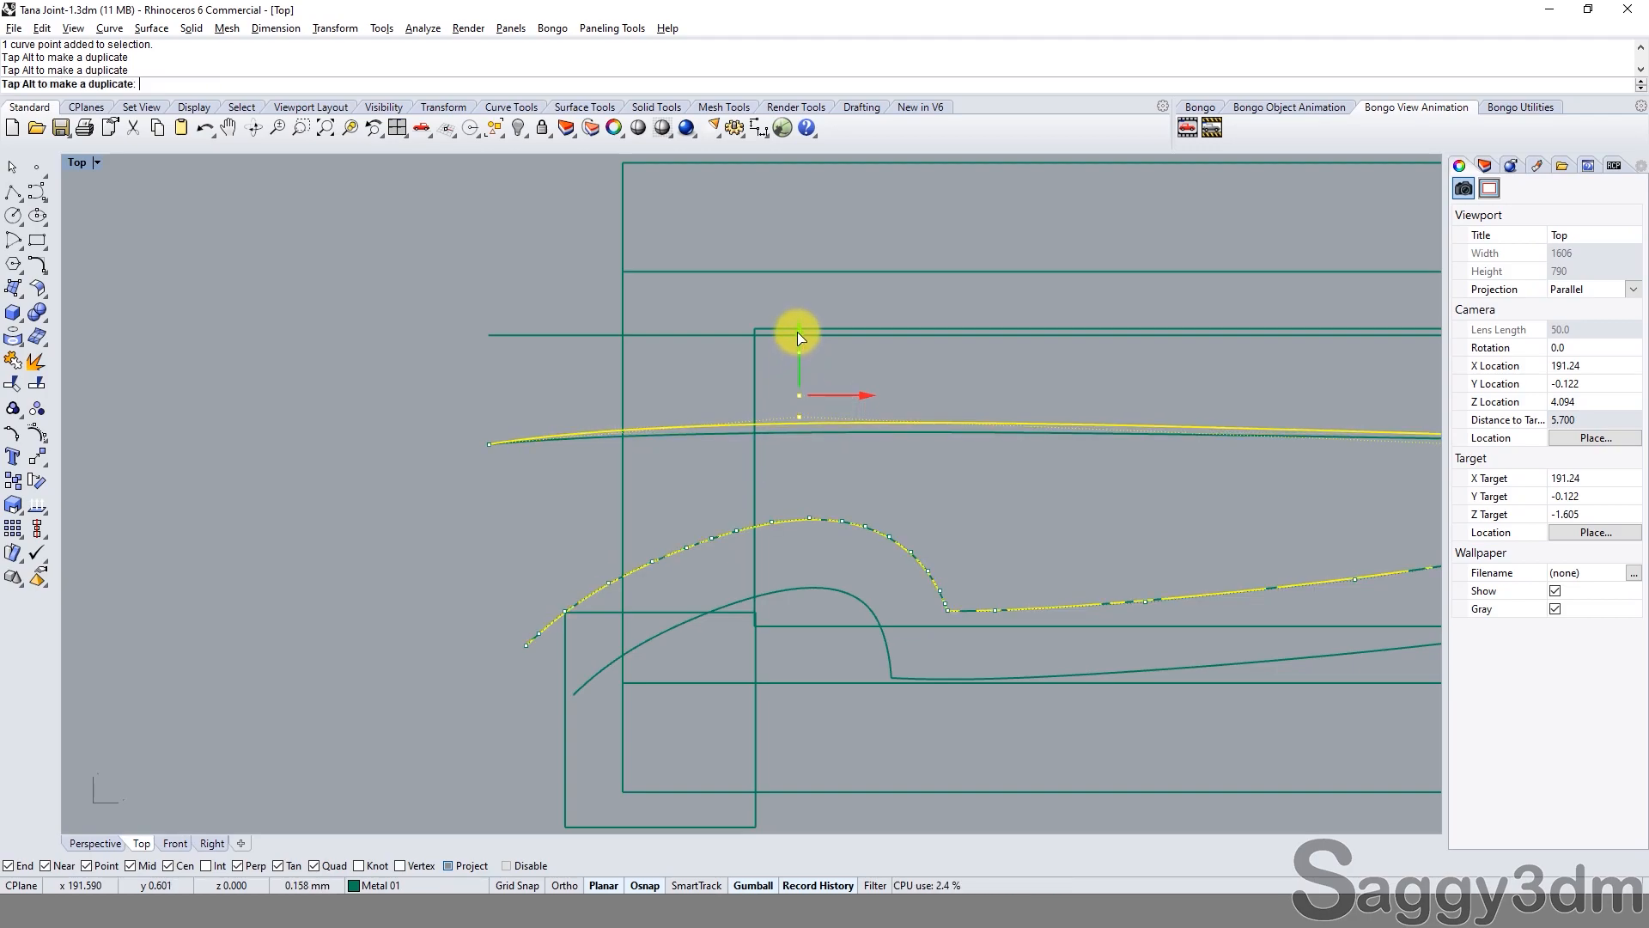
pyautogui.press('Escape')
# Draw a 0.55 mm diameter check circle and move it into the gap directly above the inner hump.
pyautogui.click(13, 215)
pyautogui.click(830, 469)
pyautogui.write('.55')
pyautogui.press('Return')
pyautogui.scroll(3, 830, 469)
pyautogui.click(914, 450)
pyautogui.moveTo(914, 451); pyautogui.dragTo(860, 474)
pyautogui.scroll(-6, 859, 476)
# Dimension the outer hump's height from the notch corner to its top, then delete the dimension.
pyautogui.click(909, 548)
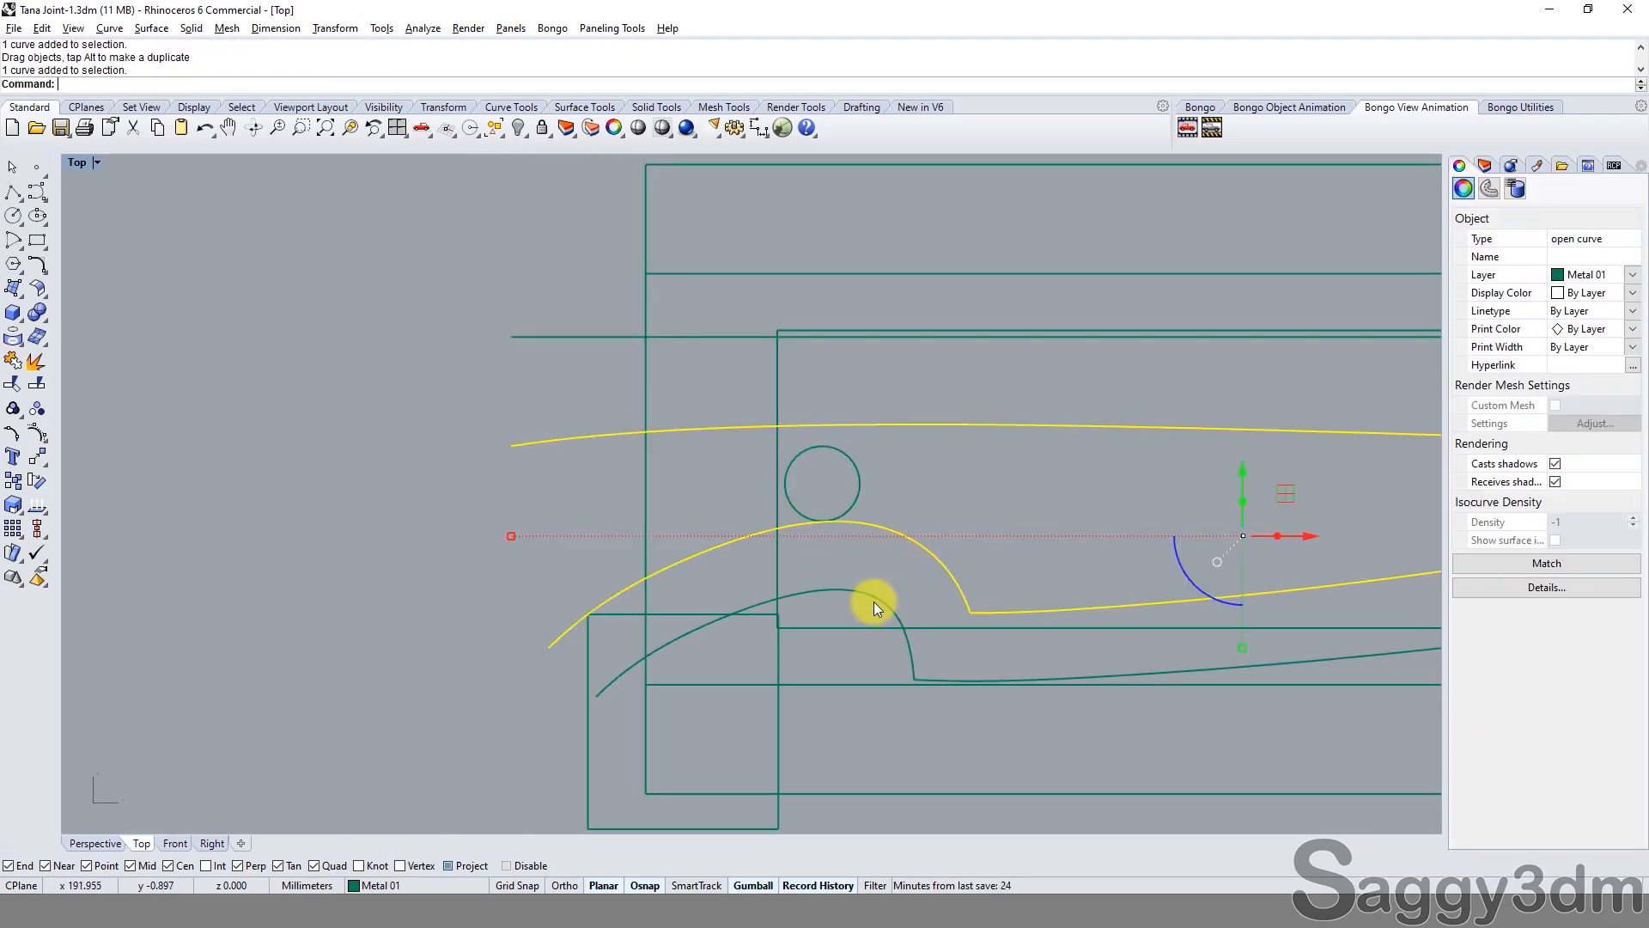
pyautogui.scroll(-2, 874, 600)
pyautogui.keyDown('shift'); pyautogui.click(868, 591); pyautogui.keyUp('shift')
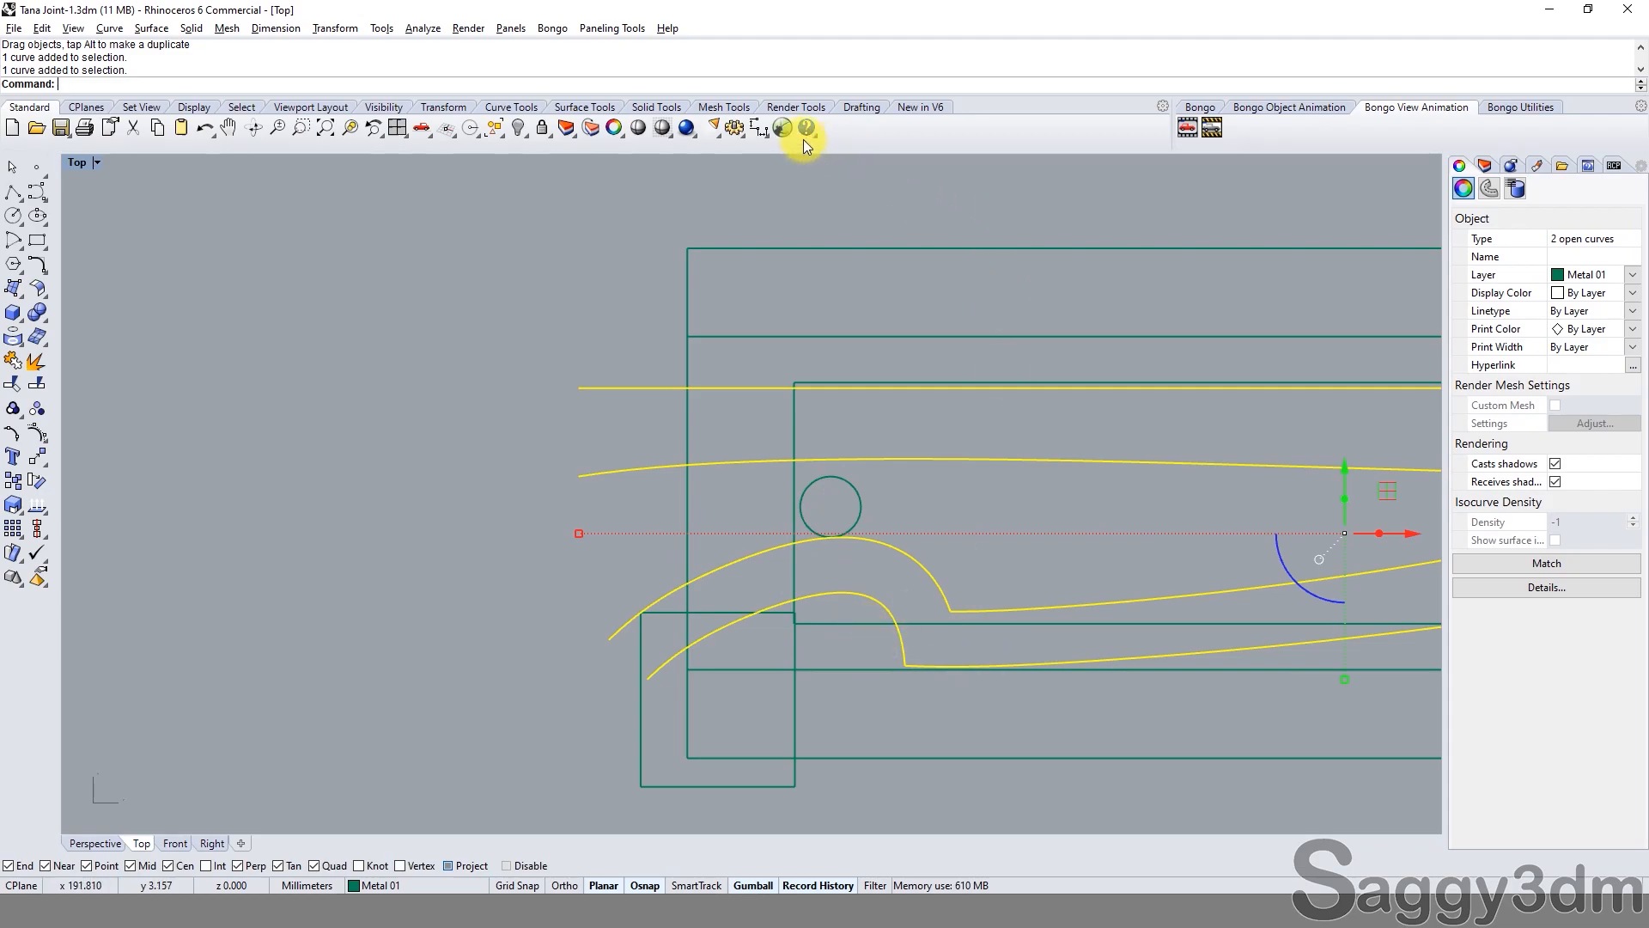
pyautogui.click(759, 127)
pyautogui.click(905, 665)
pyautogui.click(839, 594)
pyautogui.scroll(-4, 496, 614)
pyautogui.click(427, 574)
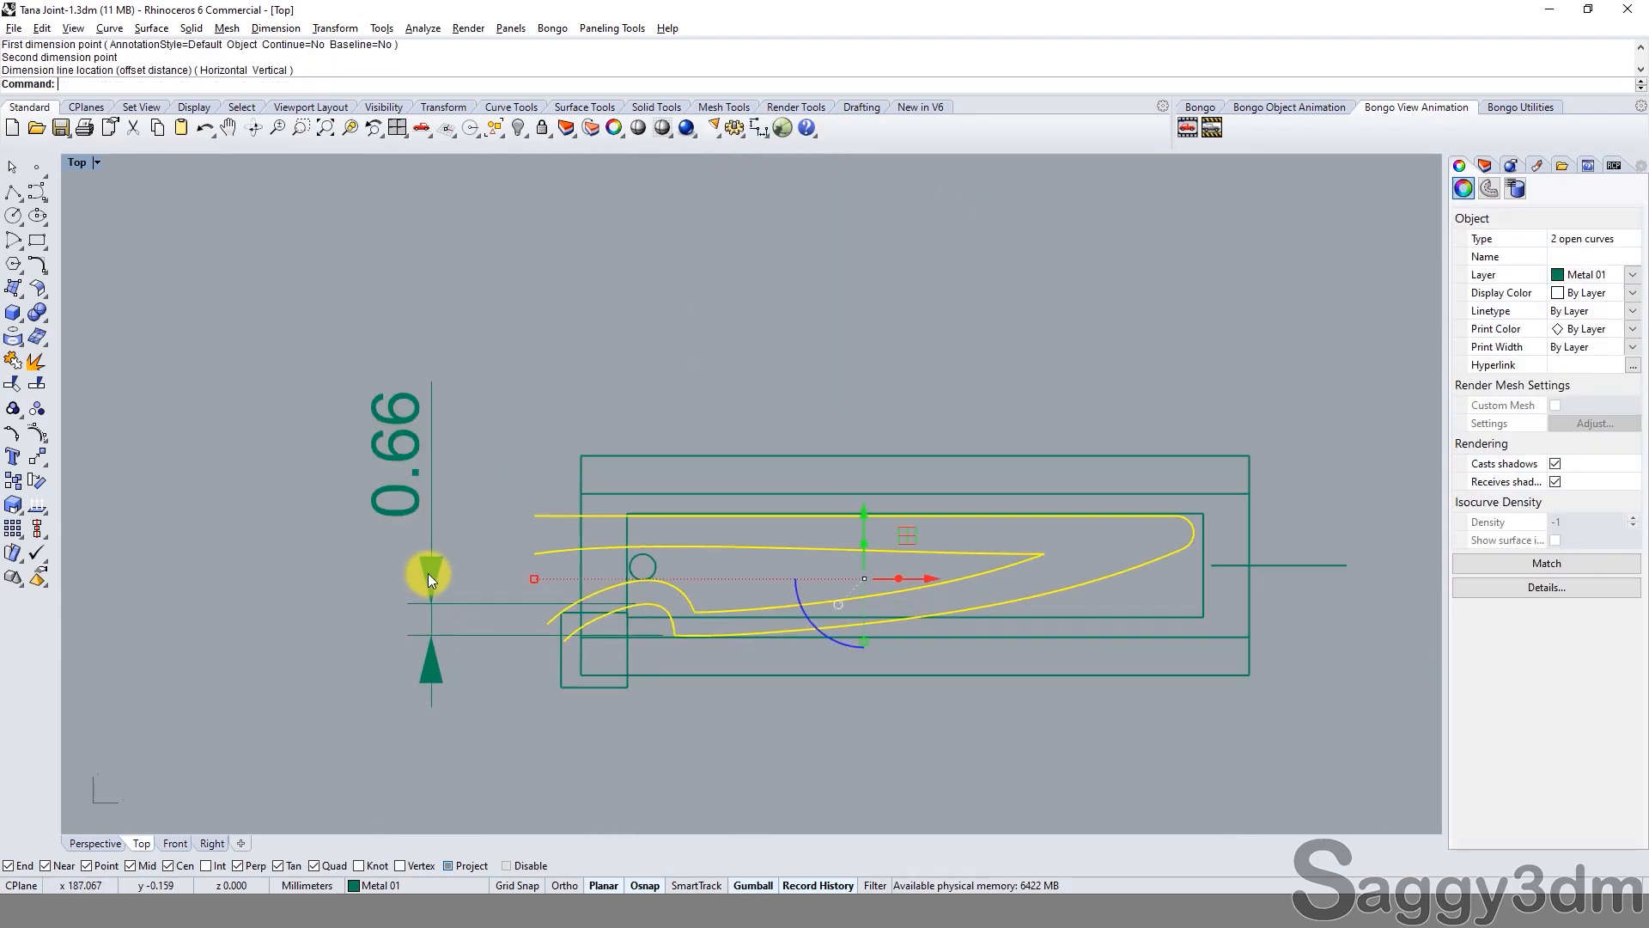
pyautogui.click(428, 574)
pyautogui.press('Delete')
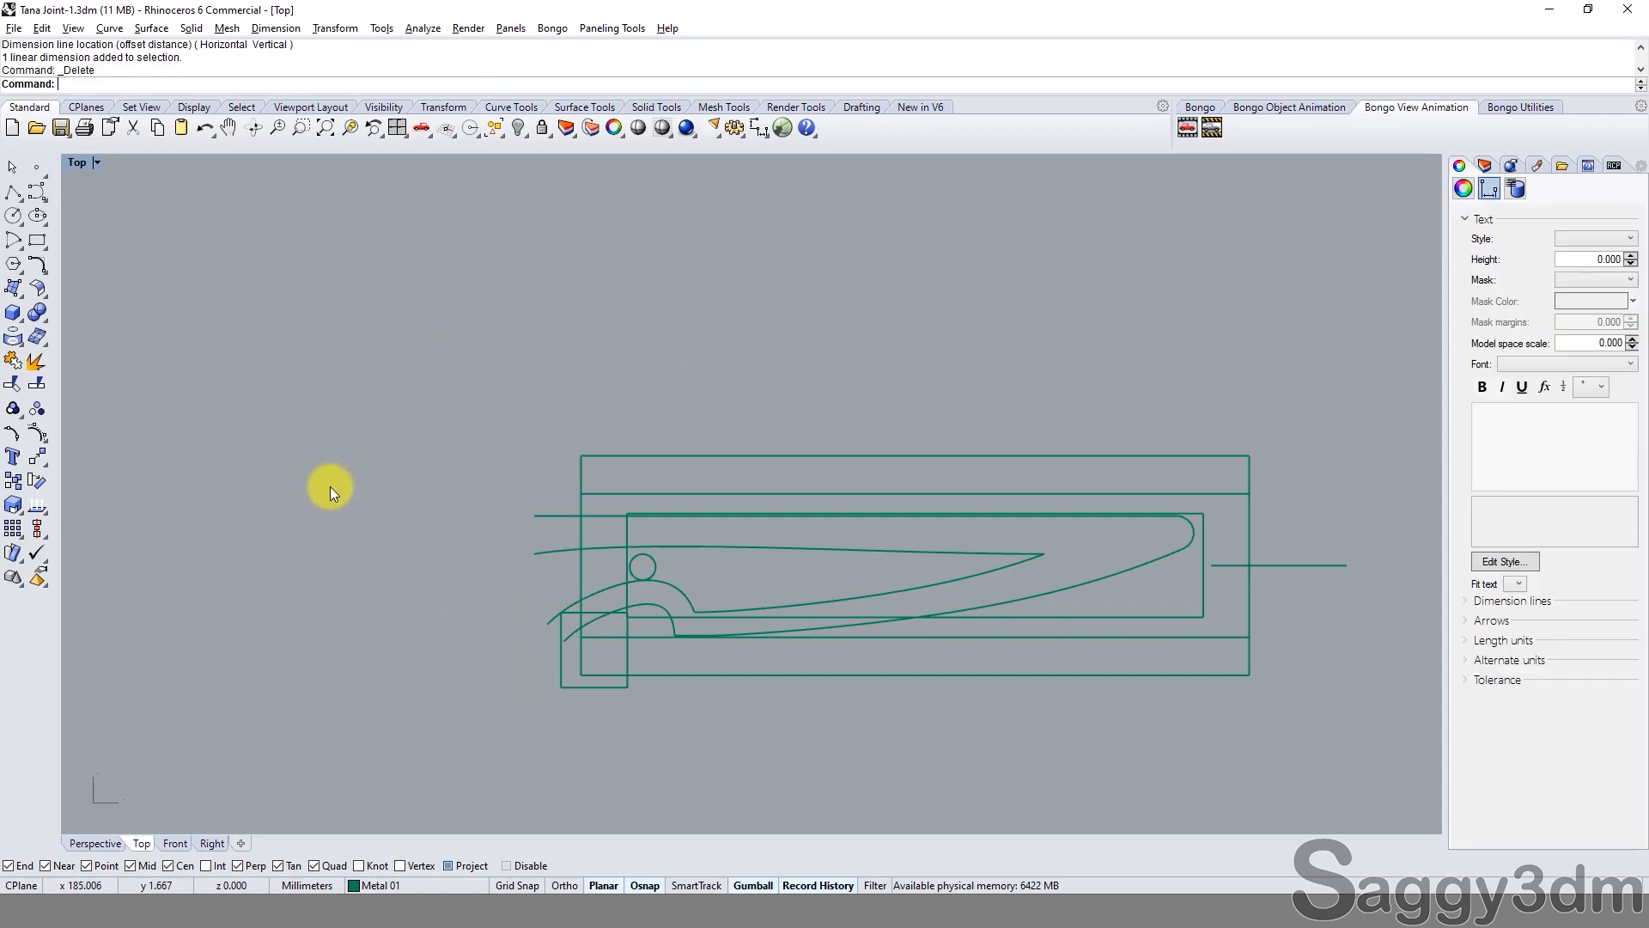
# Delete the check circle above the inner hump.
pyautogui.scroll(5, 661, 532)
pyautogui.click(694, 513)
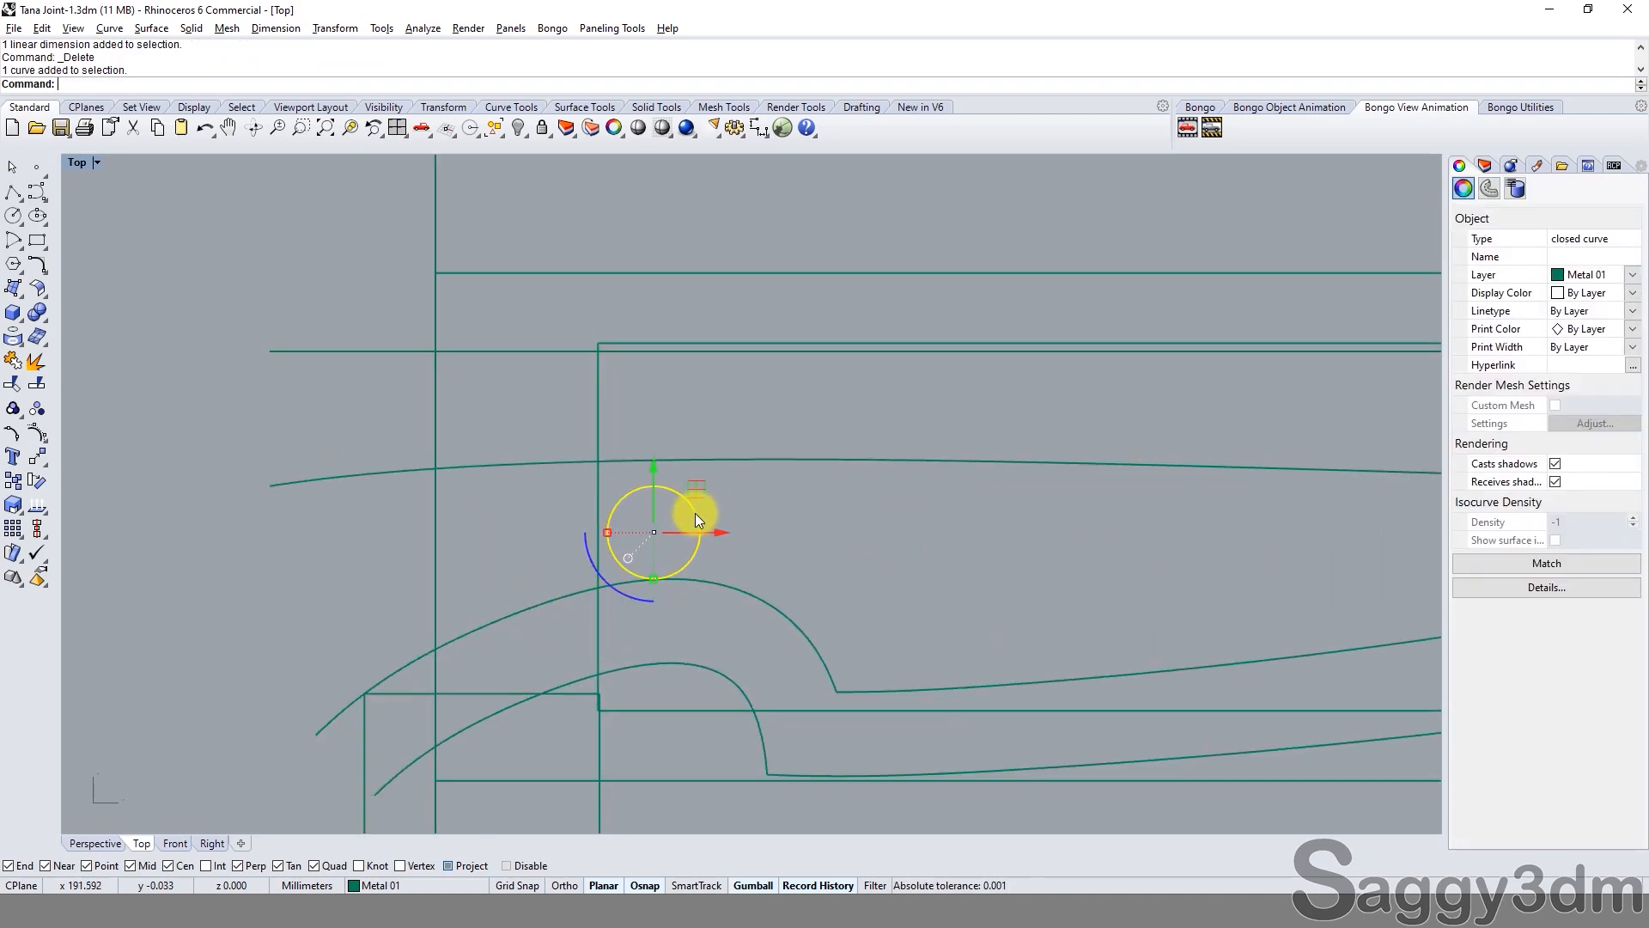
pyautogui.press('Delete')
# Test the gap above the inner hump with a 0.66 mm diameter circle, then delete the circle.
pyautogui.click(21, 221)
pyautogui.click(39, 248)
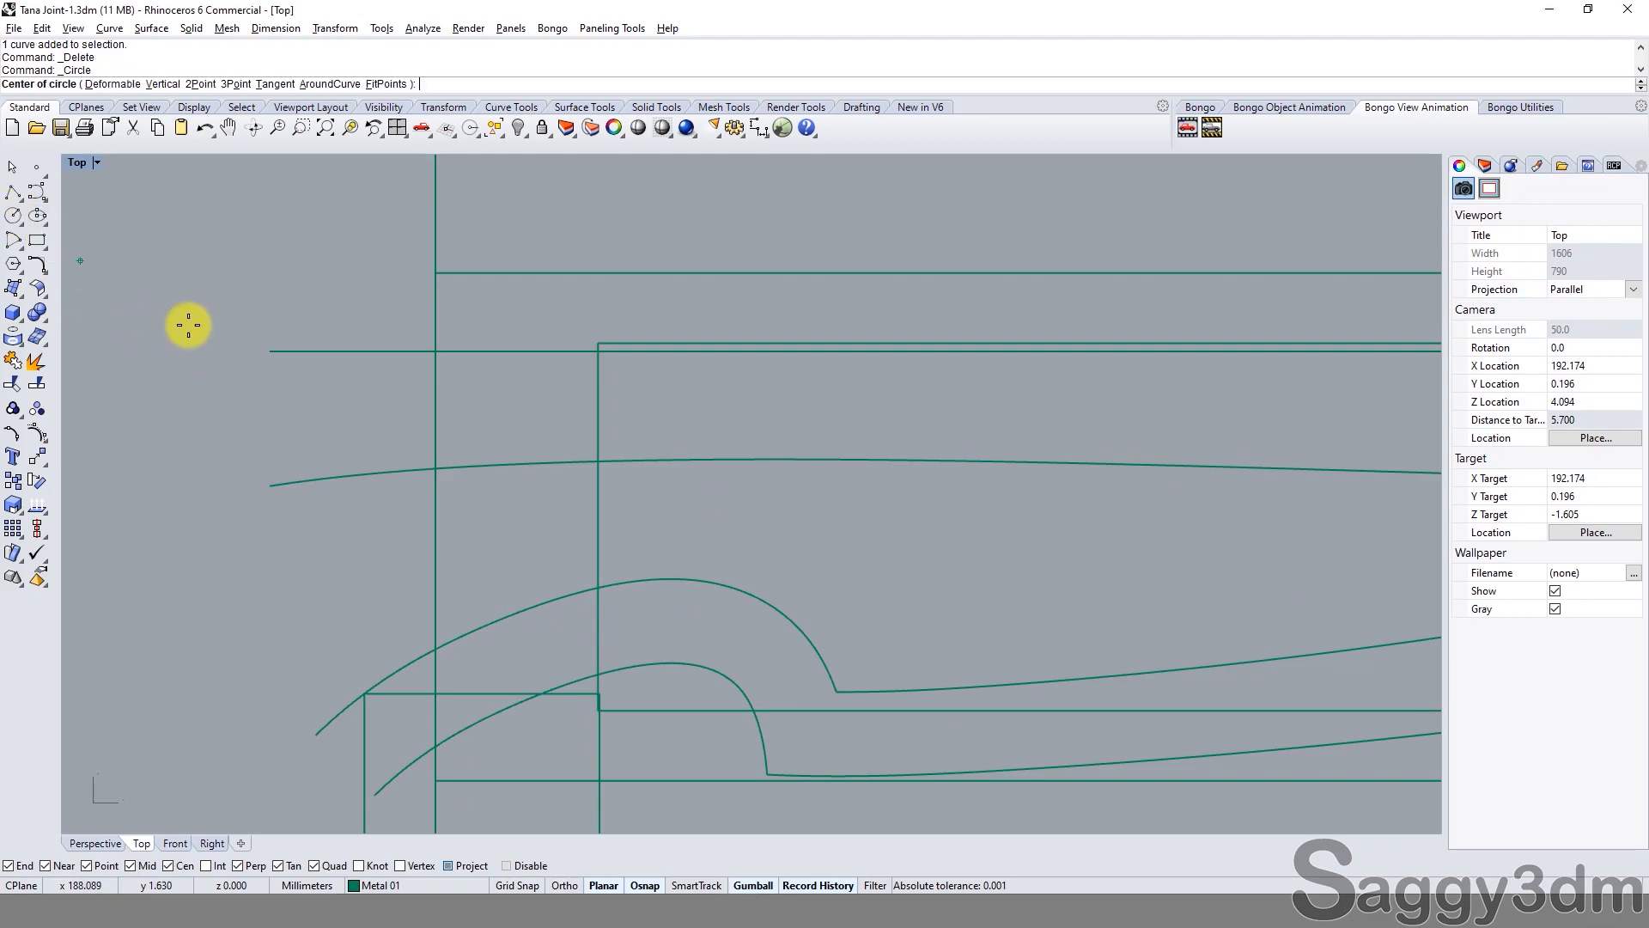
pyautogui.click(686, 516)
pyautogui.click(686, 518)
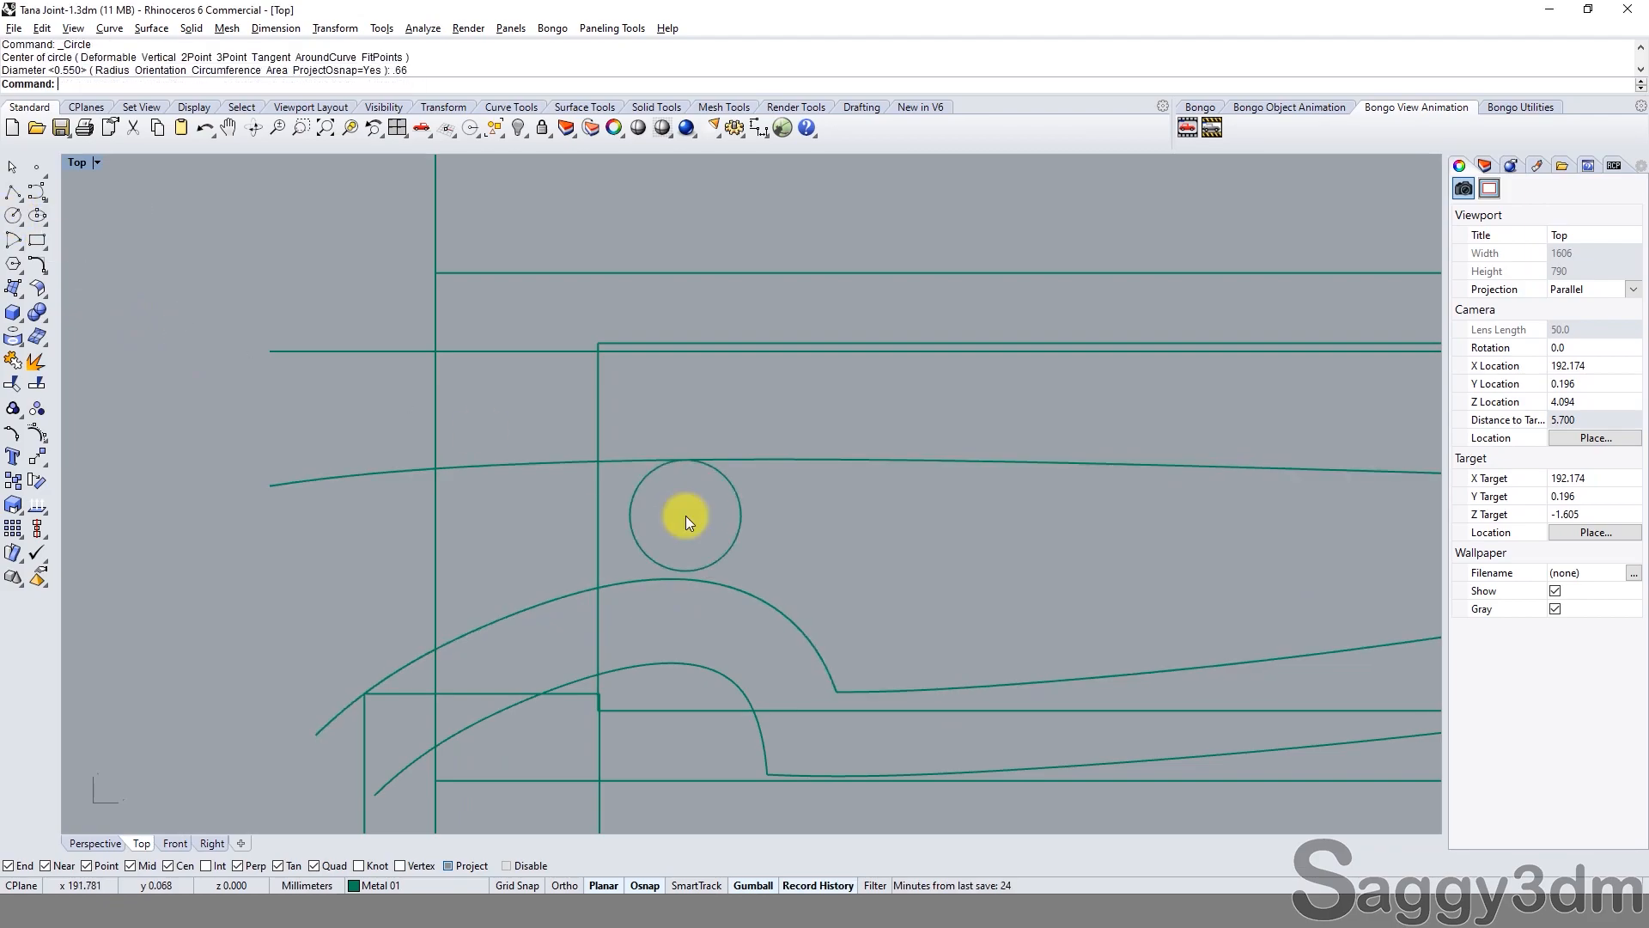
pyautogui.moveTo(740, 513); pyautogui.dragTo(709, 517)
pyautogui.press('Delete')
pyautogui.scroll(-2, 779, 588)
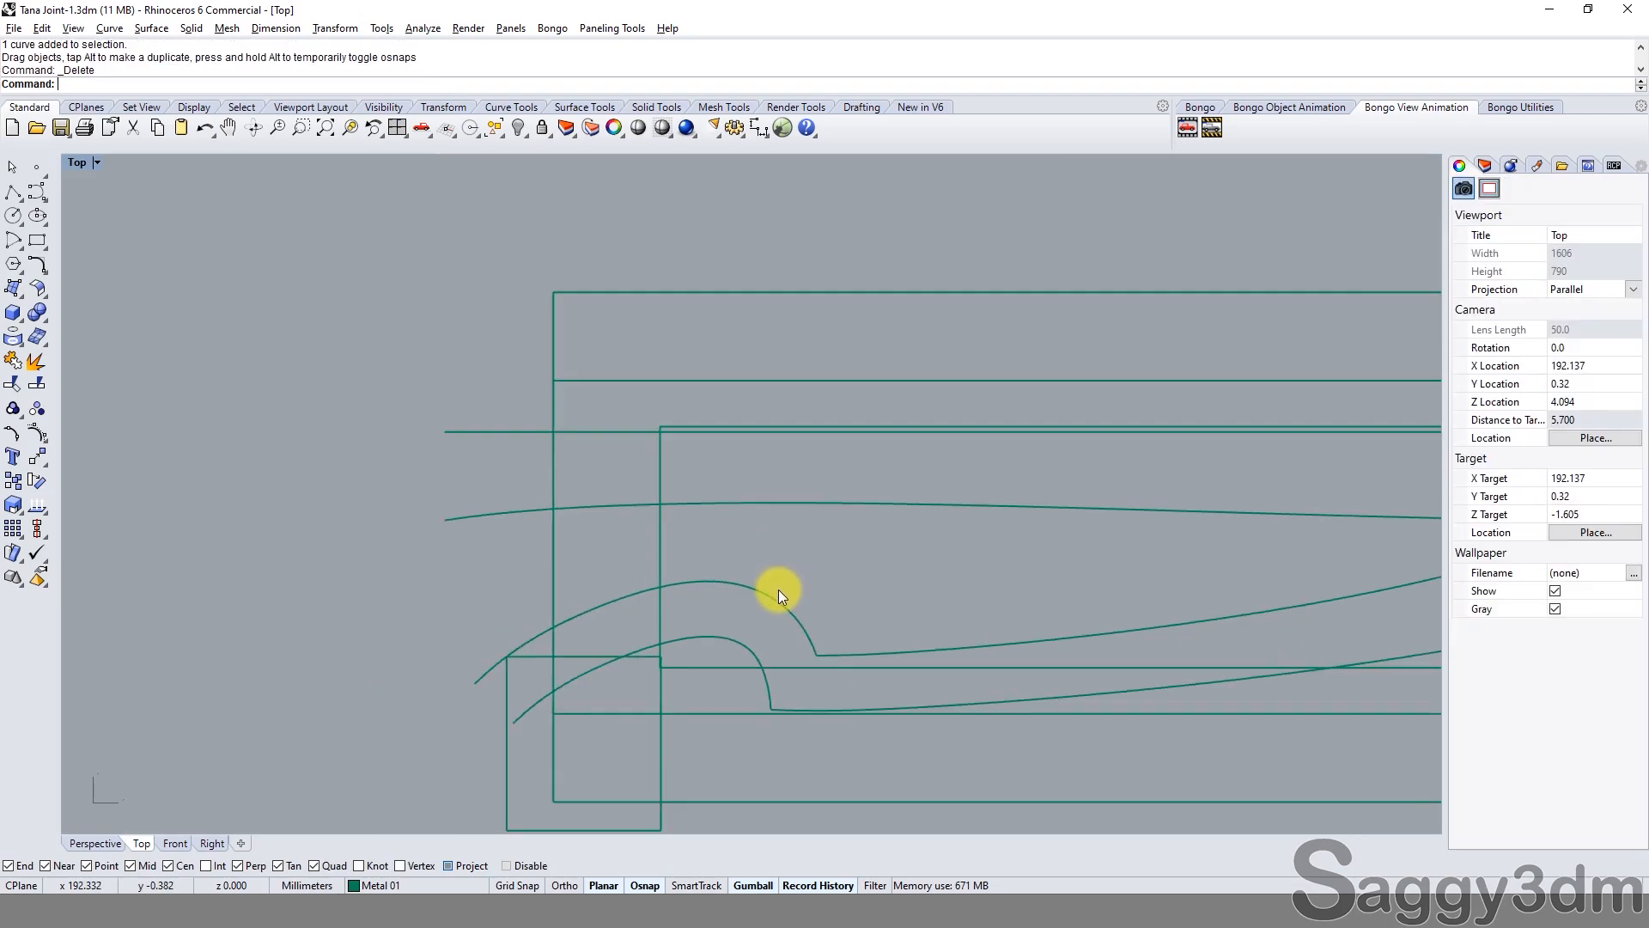
# Raise the upper inner corner point of the small end-tab rectangle so its top edge slants up toward the outer hump.
pyautogui.scroll(-3, 778, 587)
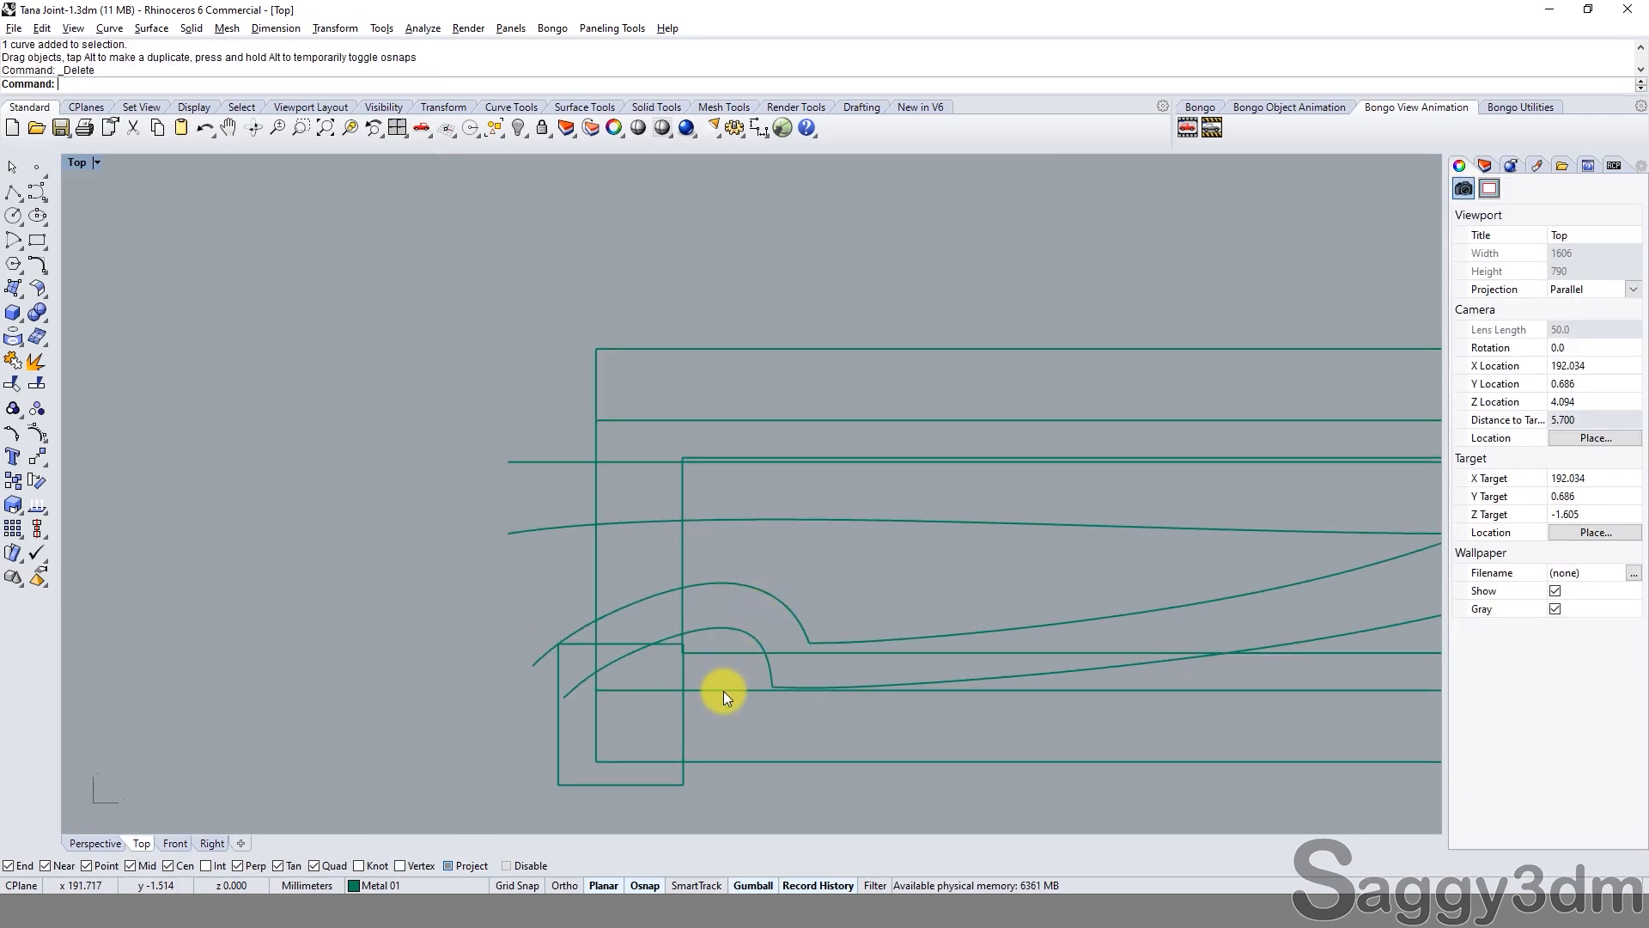
pyautogui.scroll(3, 686, 776)
pyautogui.click(684, 779)
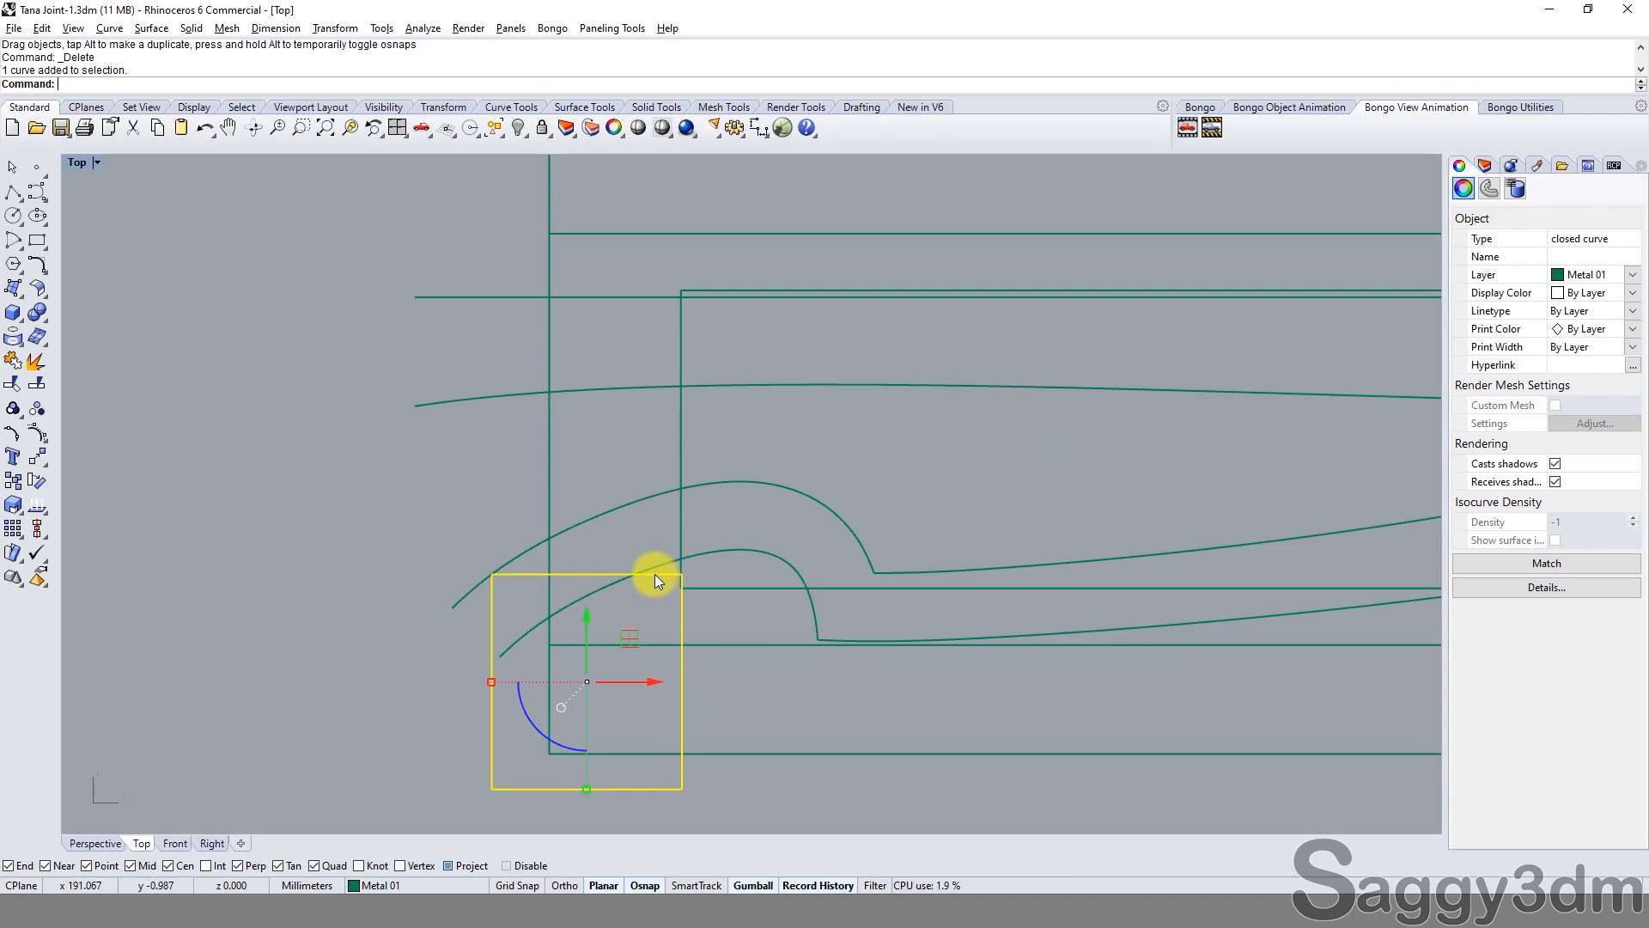
pyautogui.press('F10')
pyautogui.scroll(2, 664, 550)
pyautogui.click(685, 585)
pyautogui.moveTo(714, 555); pyautogui.dragTo(681, 478)
pyautogui.scroll(-2, 601, 533)
pyautogui.press('Escape')
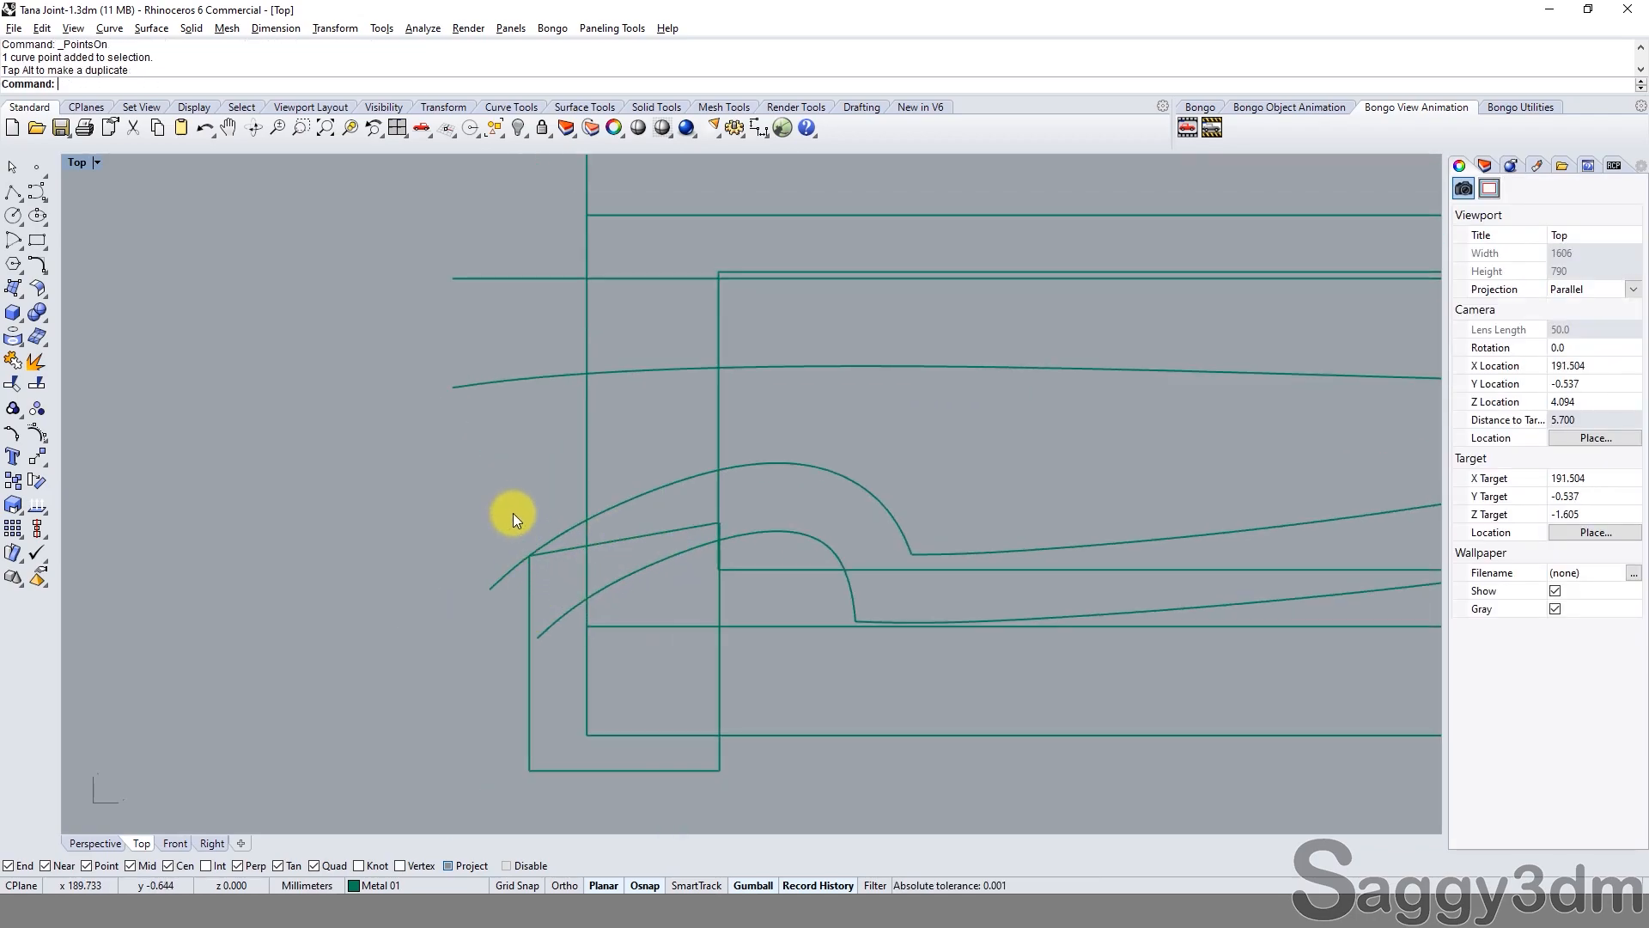
pyautogui.click(554, 558)
pyautogui.press('Escape')
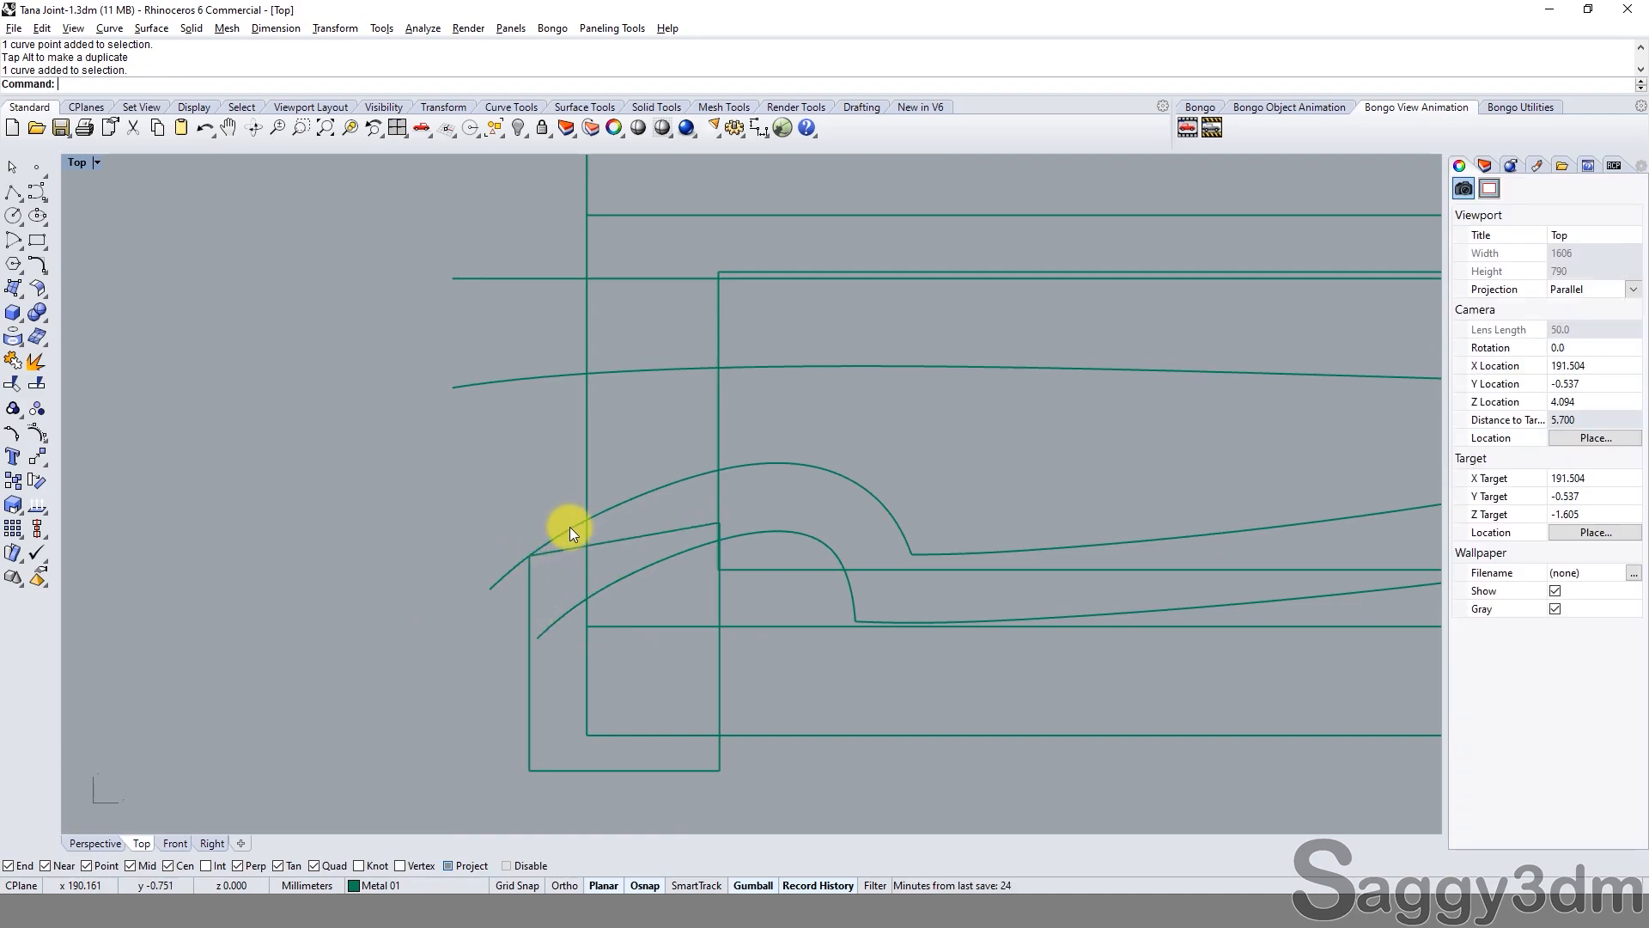
# Trim the end-tab rectangle and the two hump curves against each other, removing the protruding tails, the slanted edge and the overlap inside.
pyautogui.click(570, 533)
pyautogui.keyDown('shift'); pyautogui.click(571, 550); pyautogui.keyUp('shift')
pyautogui.keyDown('shift'); pyautogui.click(565, 608); pyautogui.keyUp('shift')
pyautogui.write('t')
pyautogui.press('Return')
pyautogui.click(512, 593)
pyautogui.click(552, 552)
pyautogui.click(684, 559)
pyautogui.press('Return')
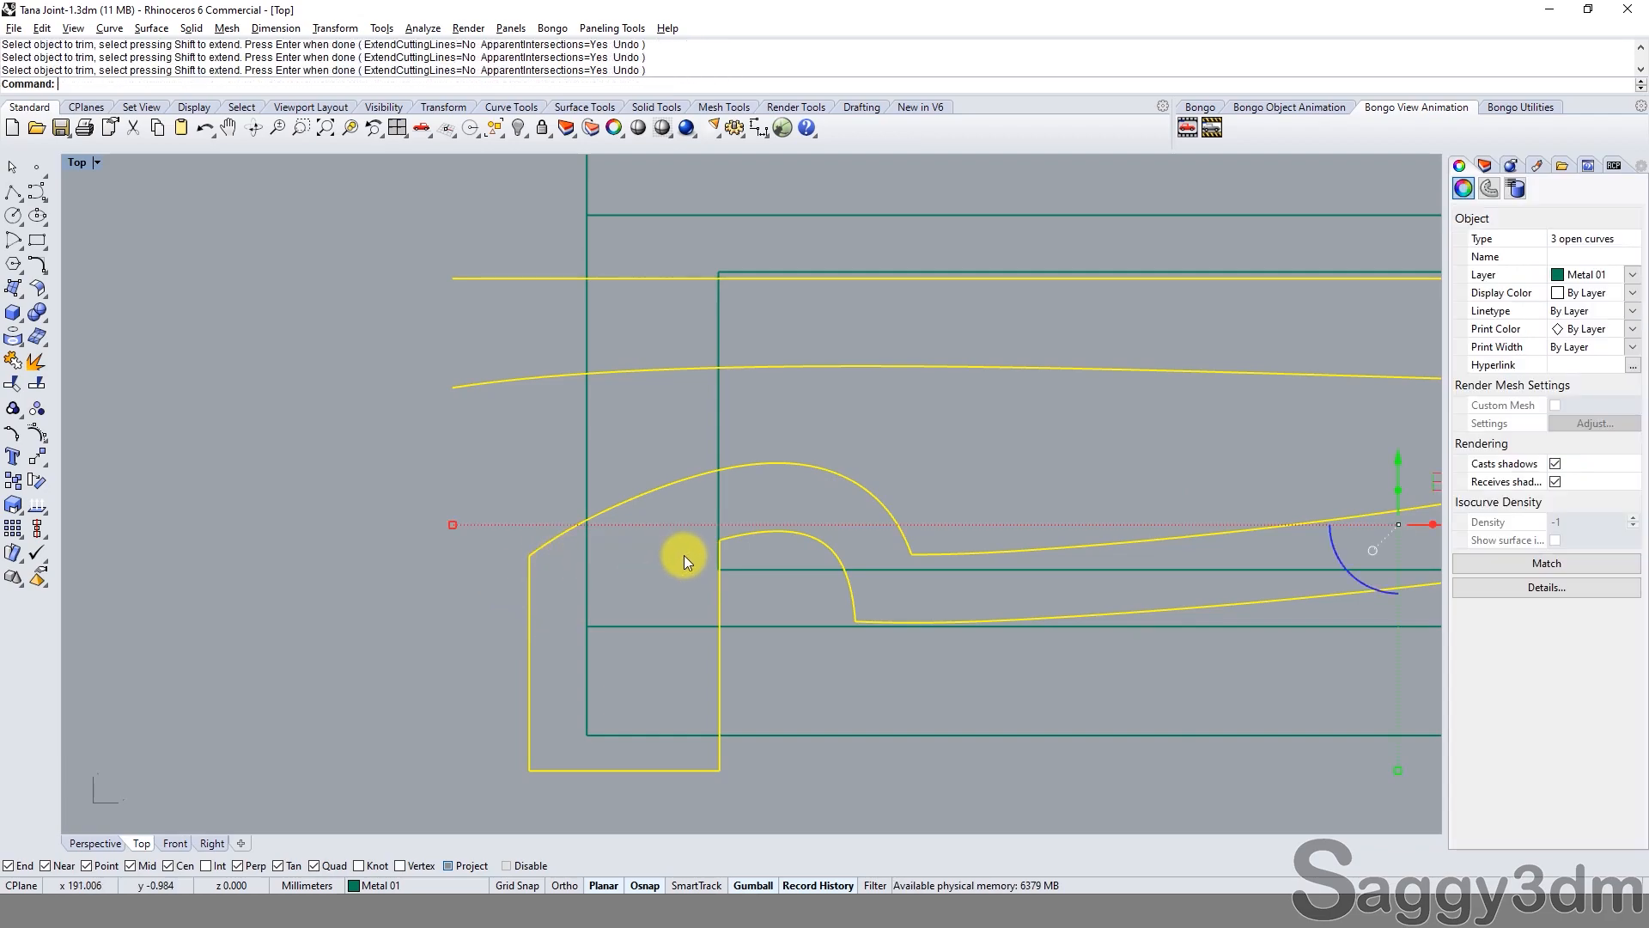
# Join the trimmed tongue and tab curves, and close the open end of the upper leg with CloseCrv.
pyautogui.write('j')
pyautogui.press('Return')
pyautogui.scroll(-6, 765, 551)
pyautogui.press('Escape')
pyautogui.click(642, 463)
pyautogui.write('closecrv')
pyautogui.press('Return')
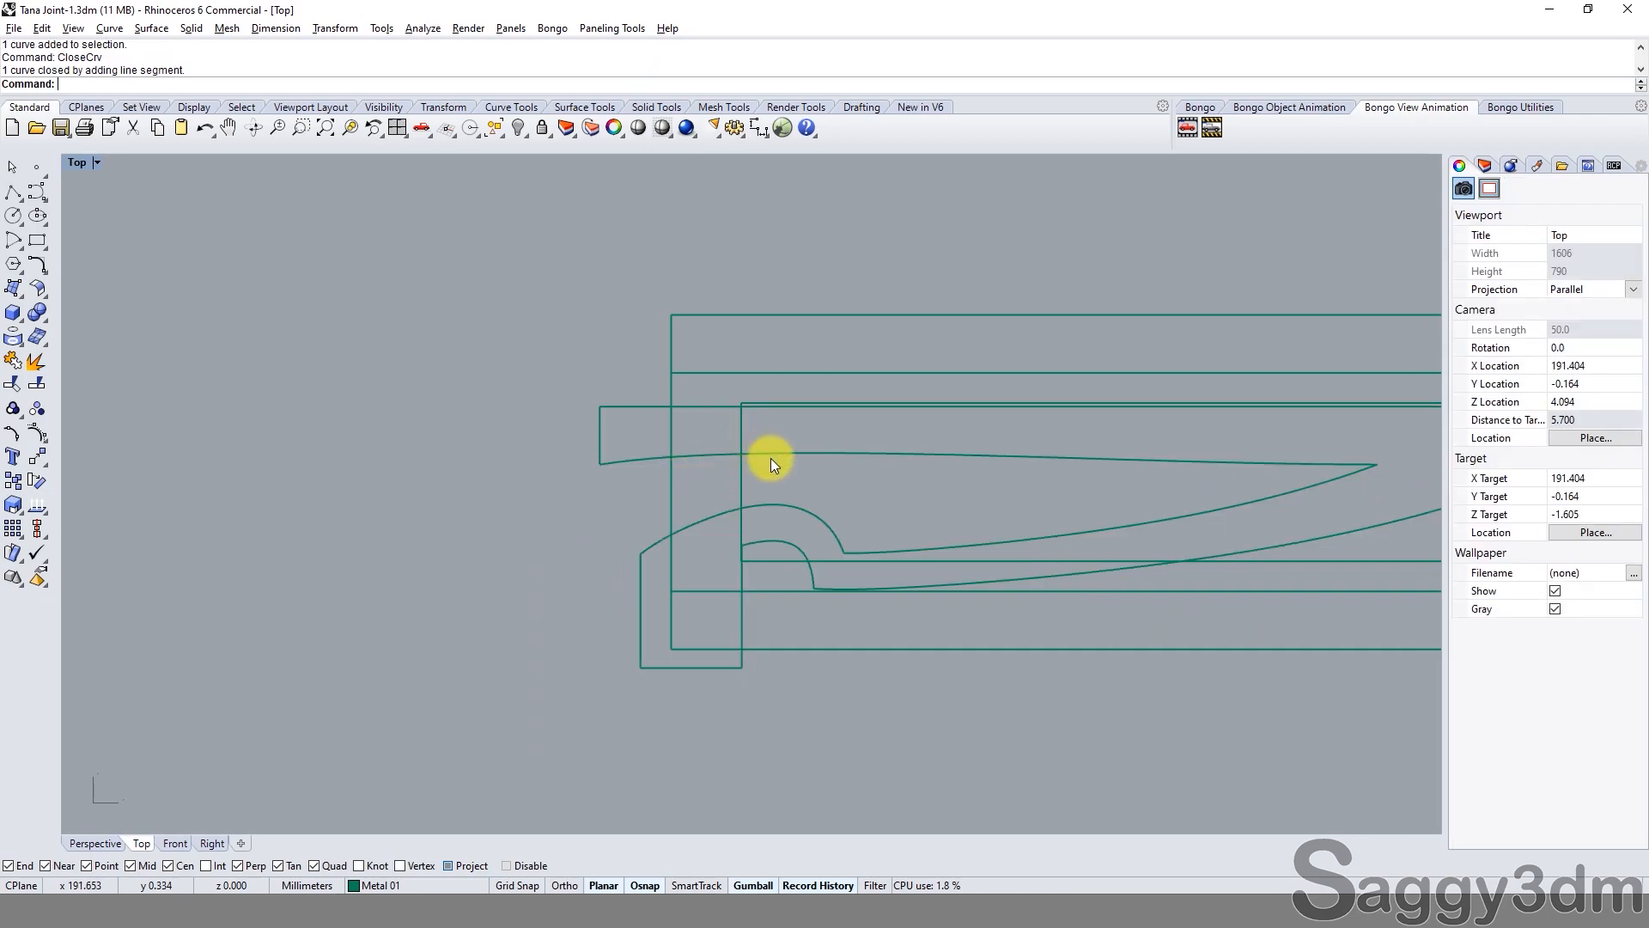
# Select the closed tongue profile and bring up the four-viewport layout to work on it within the box.
pyautogui.click(771, 457)
pyautogui.scroll(-3, 841, 481)
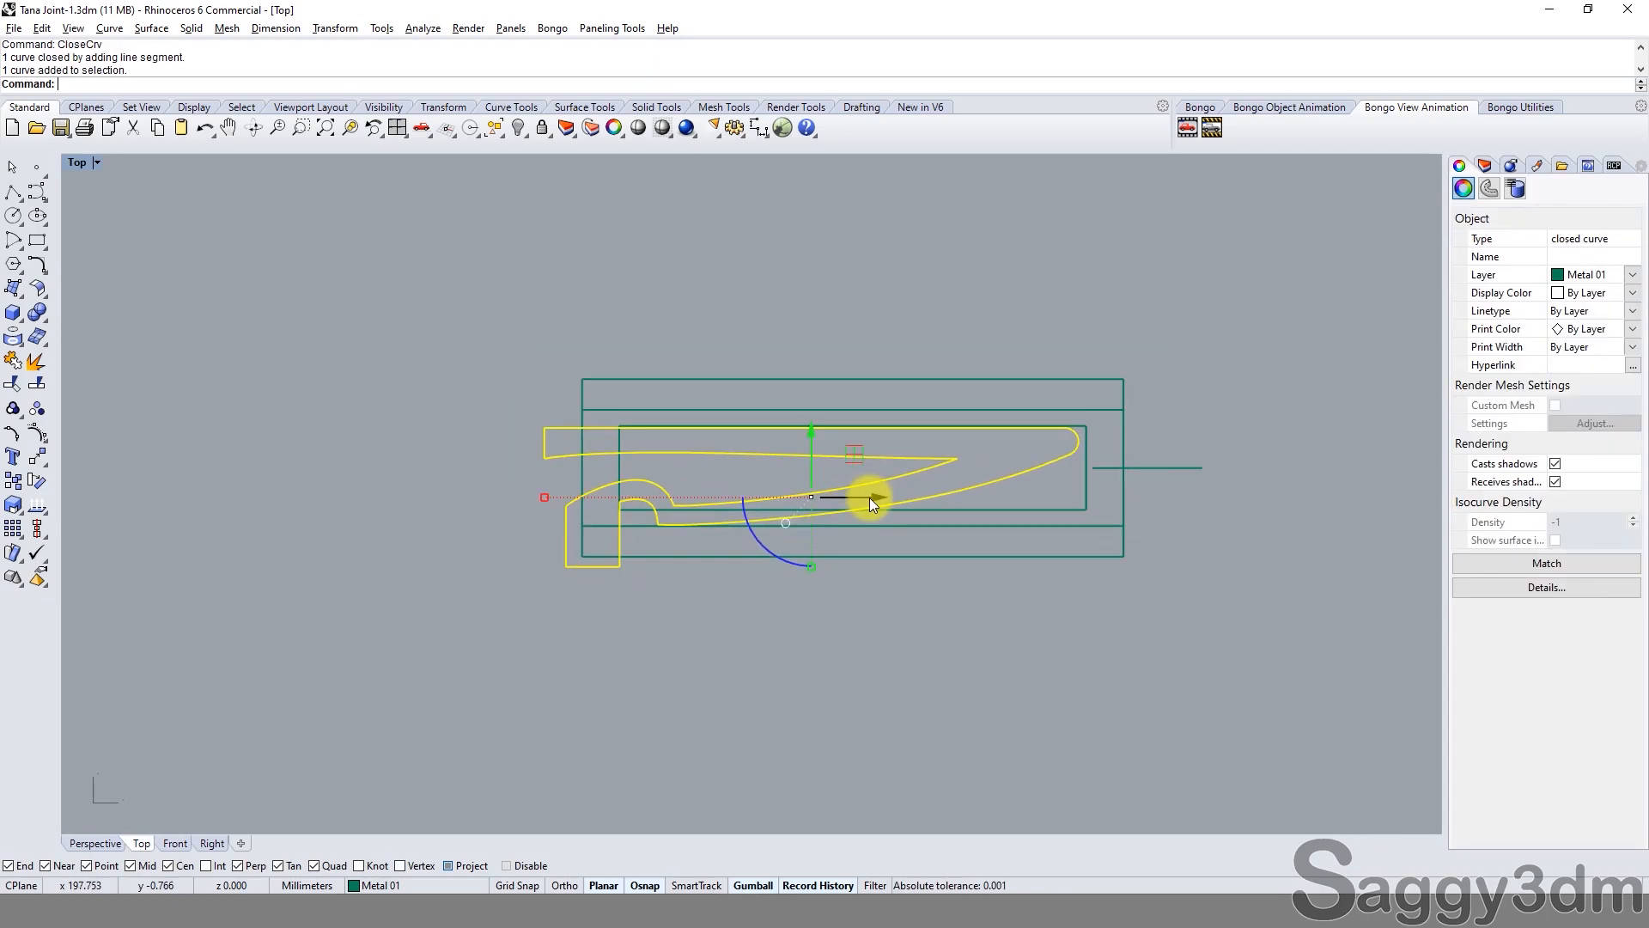
pyautogui.keyDown('ctrl'); pyautogui.keyDown('shift'); pyautogui.moveTo(601, 596); pyautogui.dragTo(691, 471, button='right'); pyautogui.keyUp('shift'); pyautogui.keyUp('ctrl')
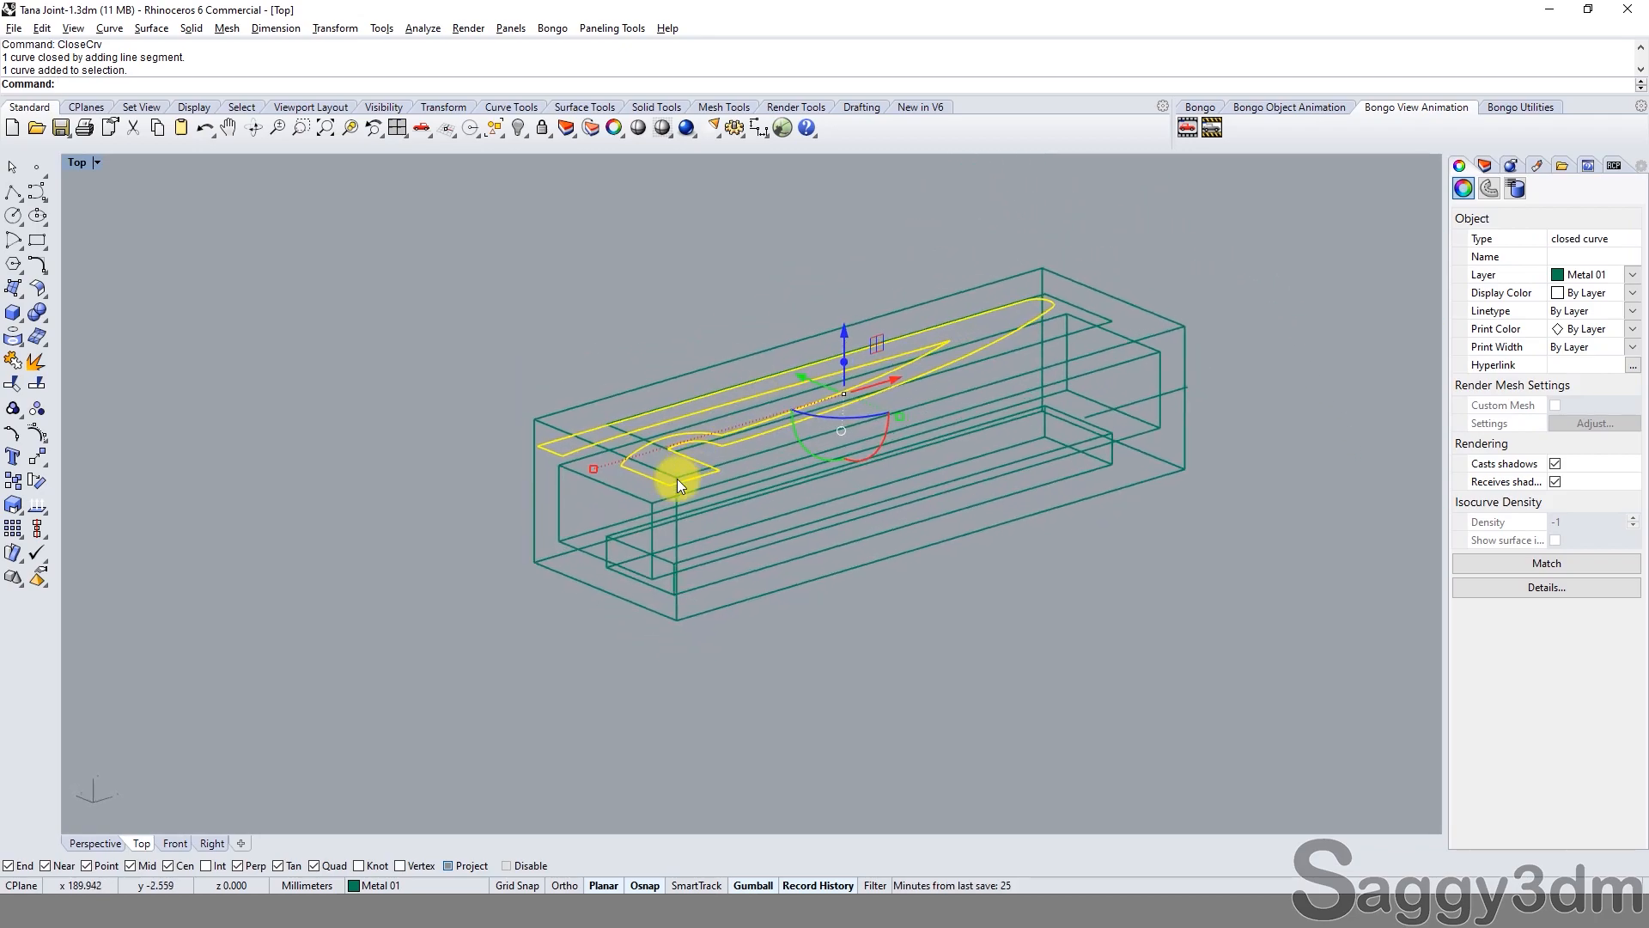
pyautogui.click(397, 129)
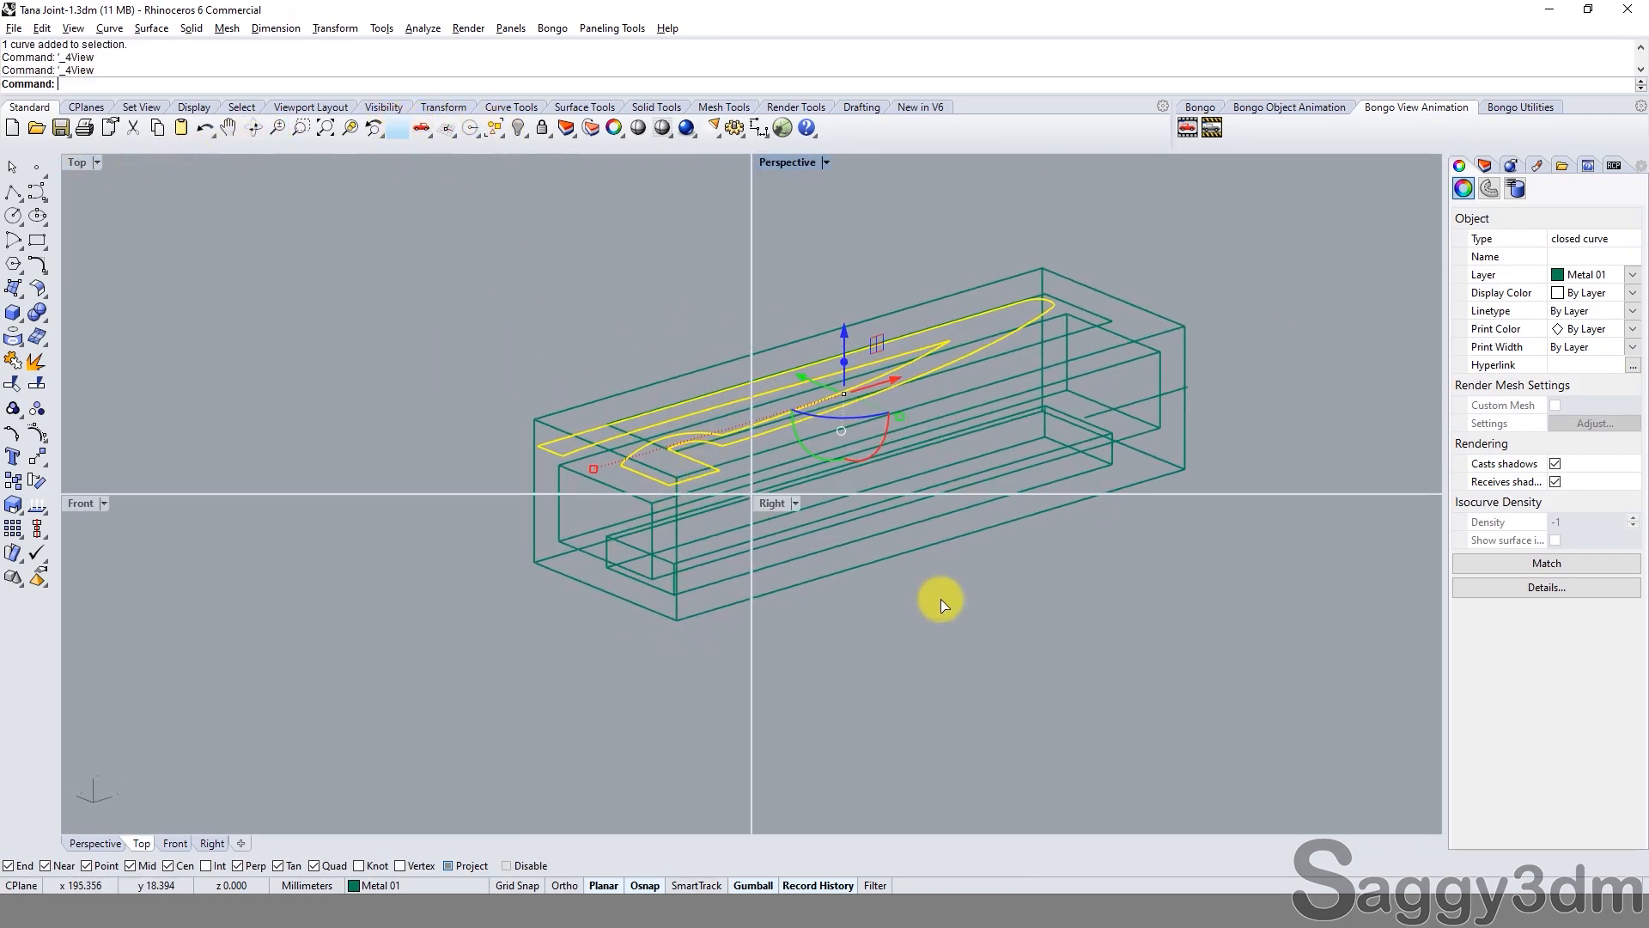
# Move the closed spring-tongue curve straight down to the top of the block's inner cavity.
pyautogui.scroll(1, 342, 622)
pyautogui.moveTo(351, 535); pyautogui.dragTo(352, 570)
pyautogui.moveTo(352, 608); pyautogui.dragTo(469, 591, button='right')
# Try to extrude the closed tongue curve as a solid down to the cavity floor.
pyautogui.write('e')
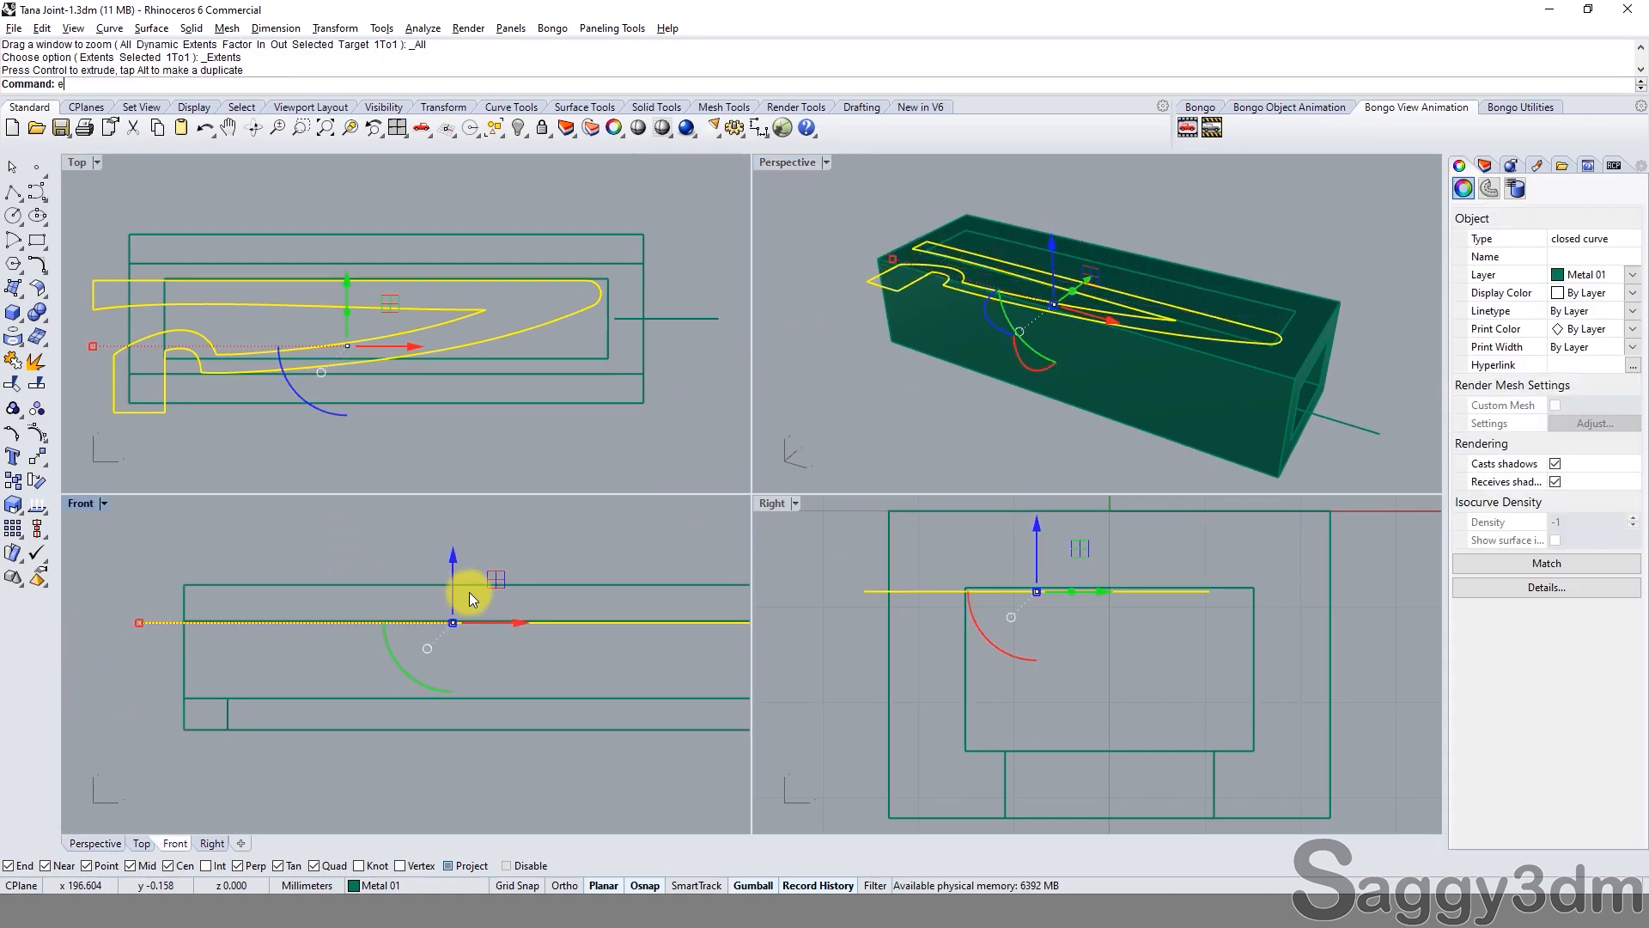
pyautogui.write('x')
pyautogui.press('space')
pyautogui.click(488, 696)
pyautogui.press('Escape')
pyautogui.moveTo(1264, 395); pyautogui.dragTo(987, 412, button='right')
pyautogui.scroll(3, 987, 387)
pyautogui.moveTo(987, 350); pyautogui.dragTo(1068, 331, button='right')
pyautogui.click(1154, 331)
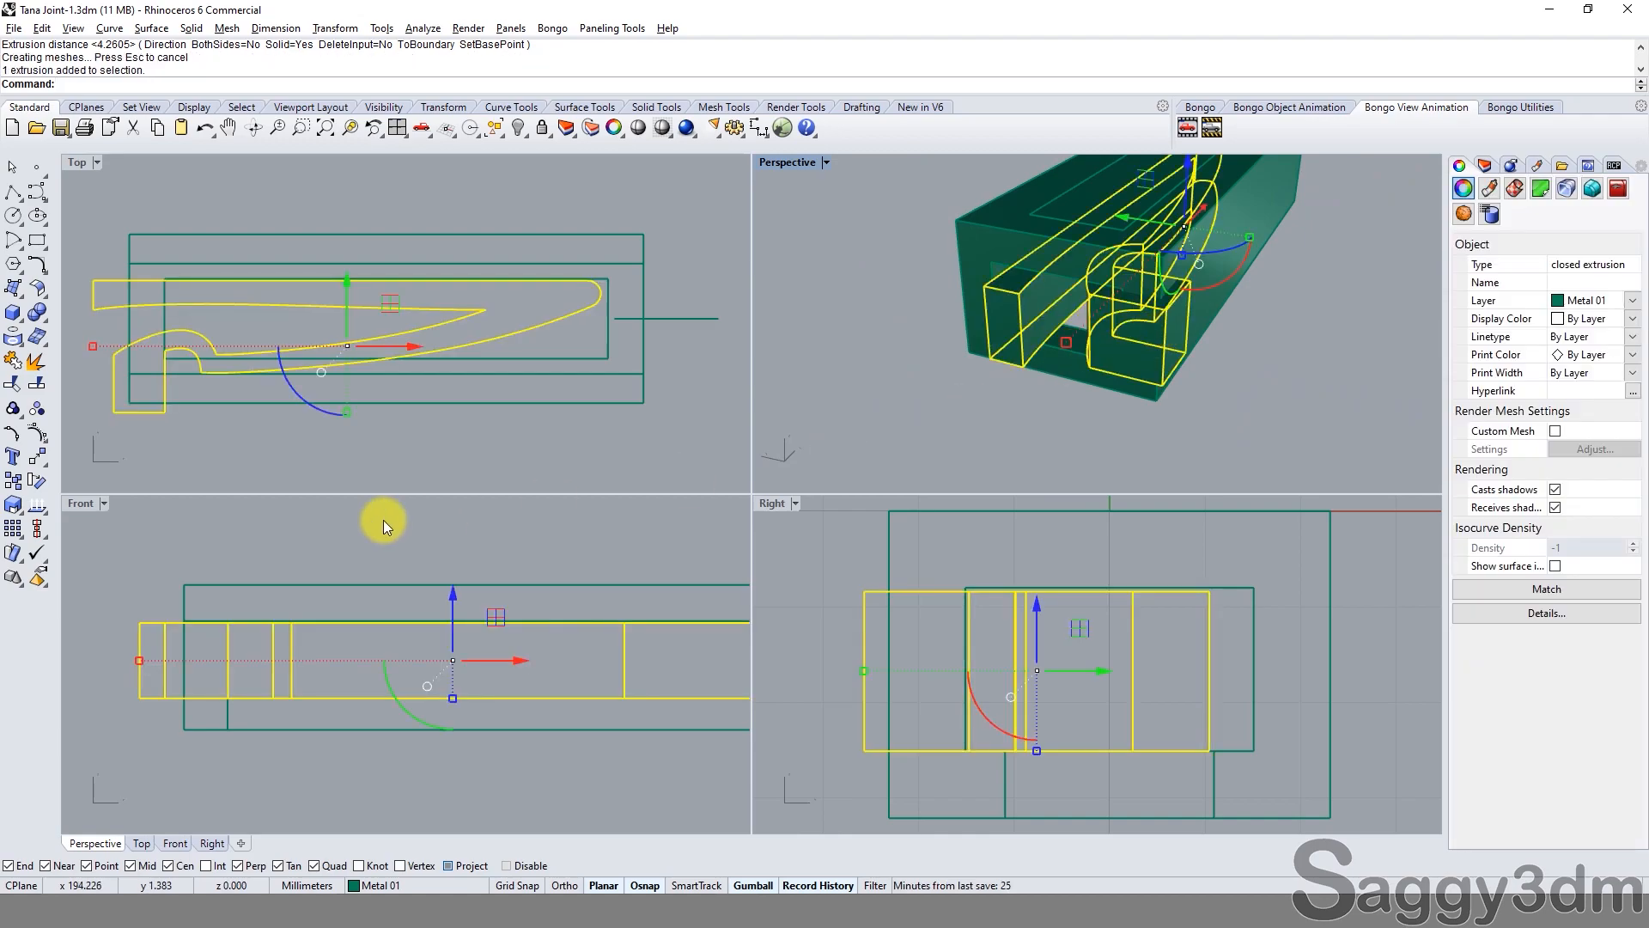
# Undo the extrusion of the tongue curve.
pyautogui.scroll(5, 183, 408)
pyautogui.moveTo(173, 431); pyautogui.dragTo(324, 397, button='right')
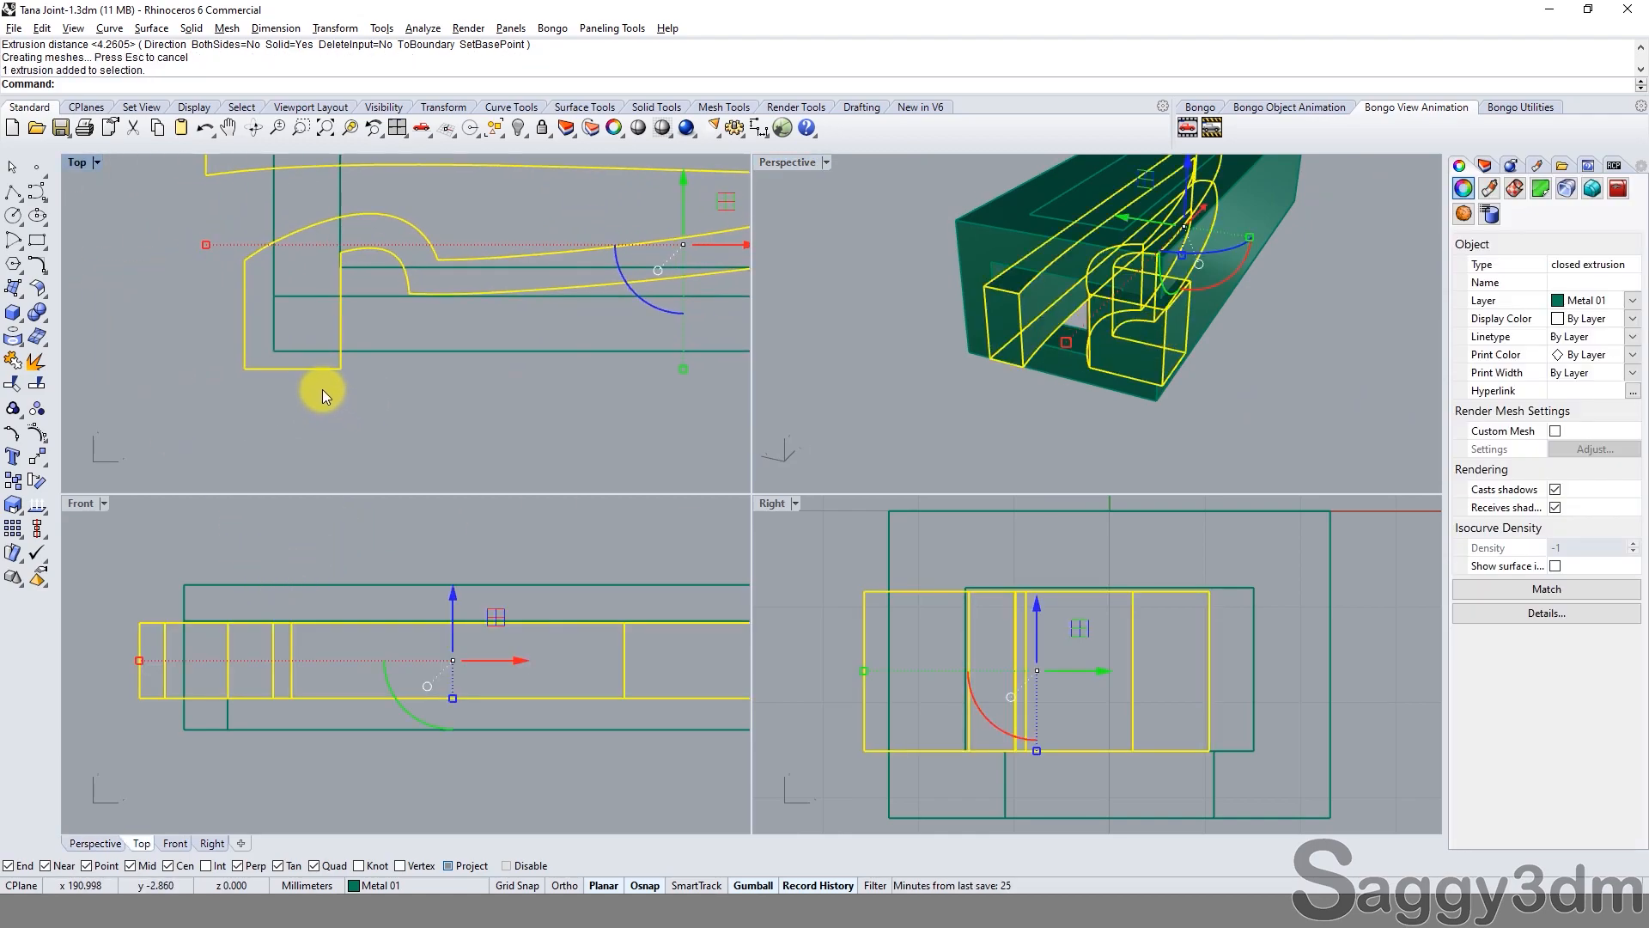
pyautogui.hotkey('ctrl', 'z')
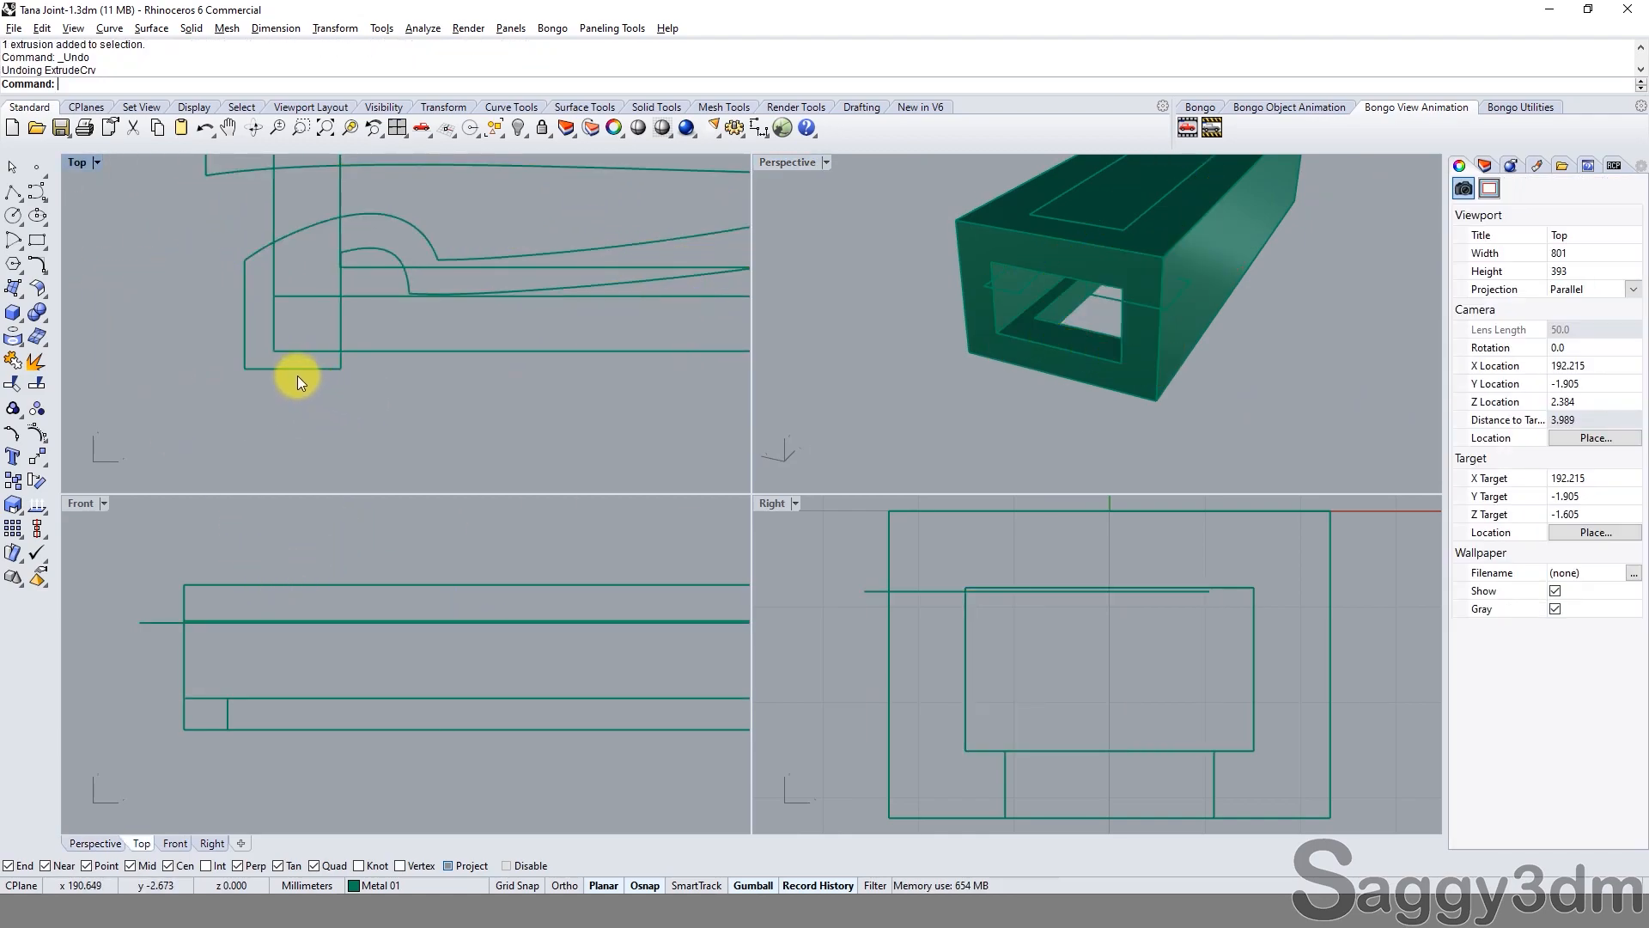
# Lengthen the tongue curve's end leg by moving its four outer control points farther out past the block's side.
pyautogui.click(291, 369)
pyautogui.moveTo(290, 369); pyautogui.dragTo(347, 374, button='right')
pyautogui.press('F10')
pyautogui.moveTo(473, 410); pyautogui.dragTo(472, 412)
pyautogui.moveTo(349, 313); pyautogui.dragTo(416, 371)
pyautogui.press('Escape')
pyautogui.press('Escape')
# Extrude the lengthened tongue curve as a solid down to the cavity floor.
pyautogui.click(400, 374)
pyautogui.click(1247, 353)
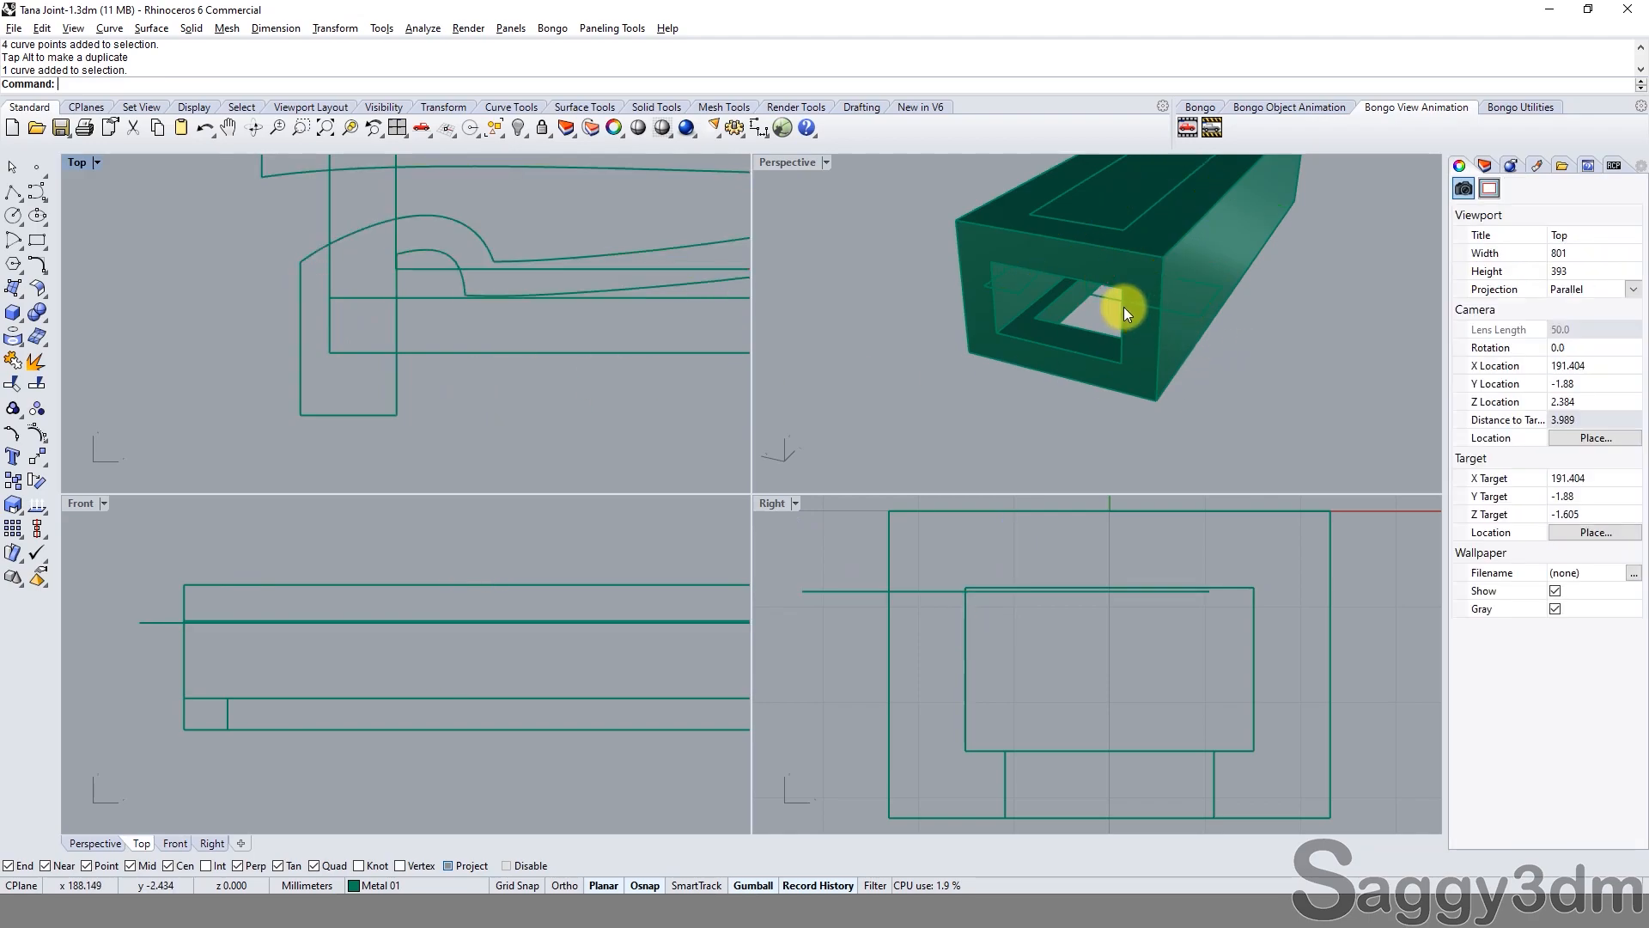
pyautogui.click(1106, 303)
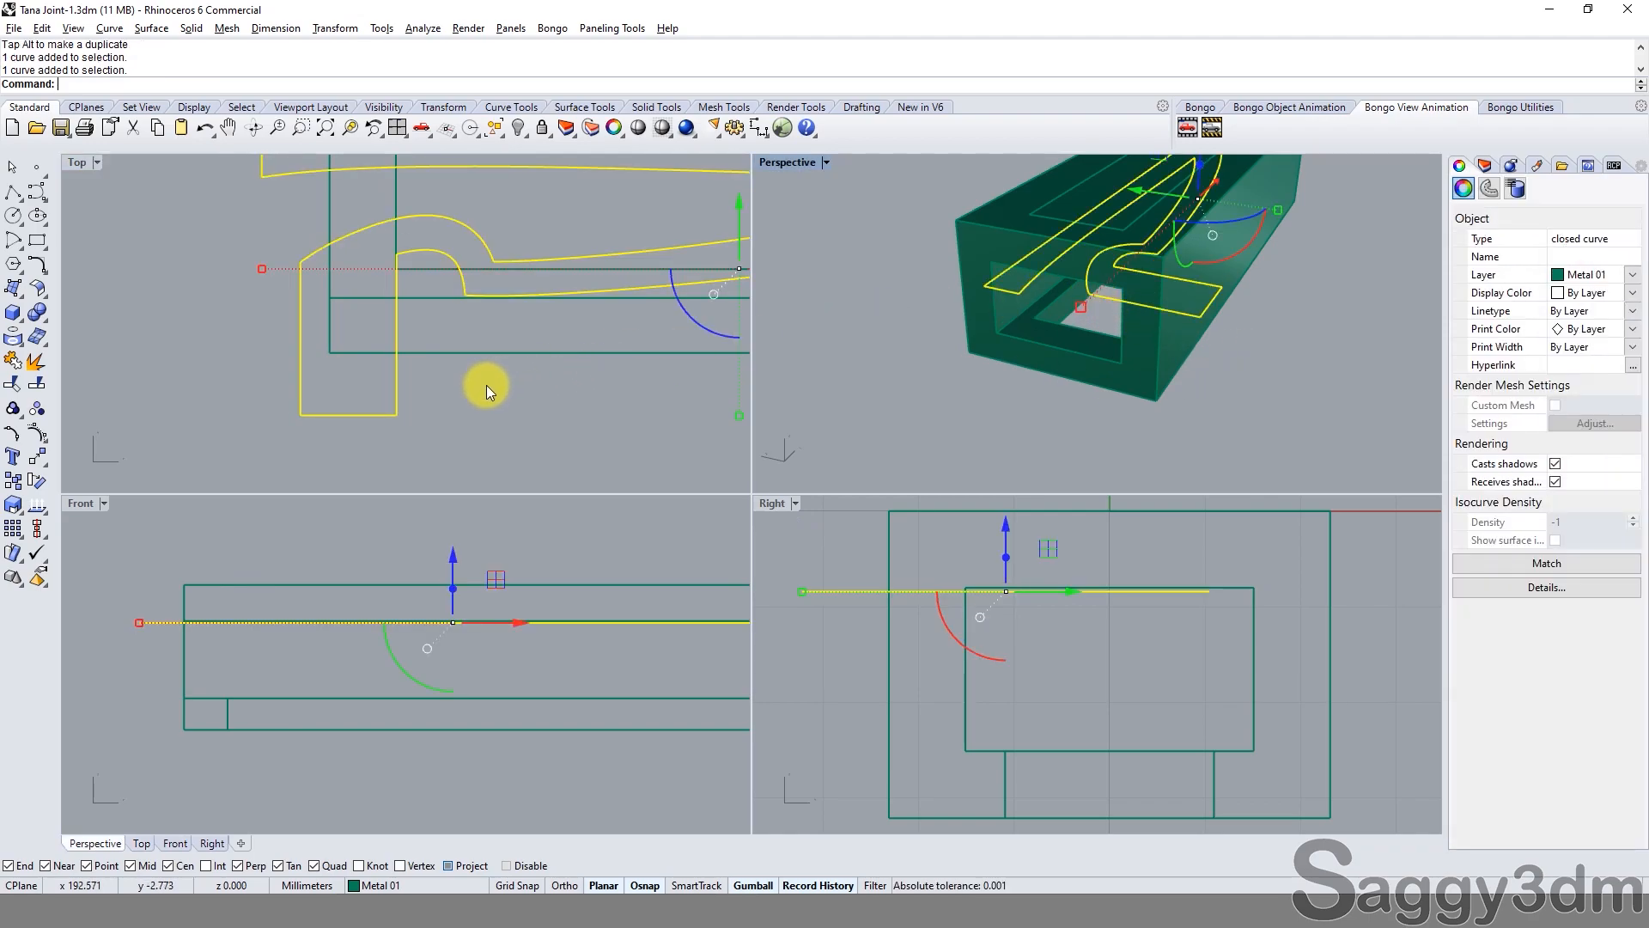
pyautogui.scroll(-3, 490, 417)
pyautogui.press('Return')
pyautogui.click(195, 691)
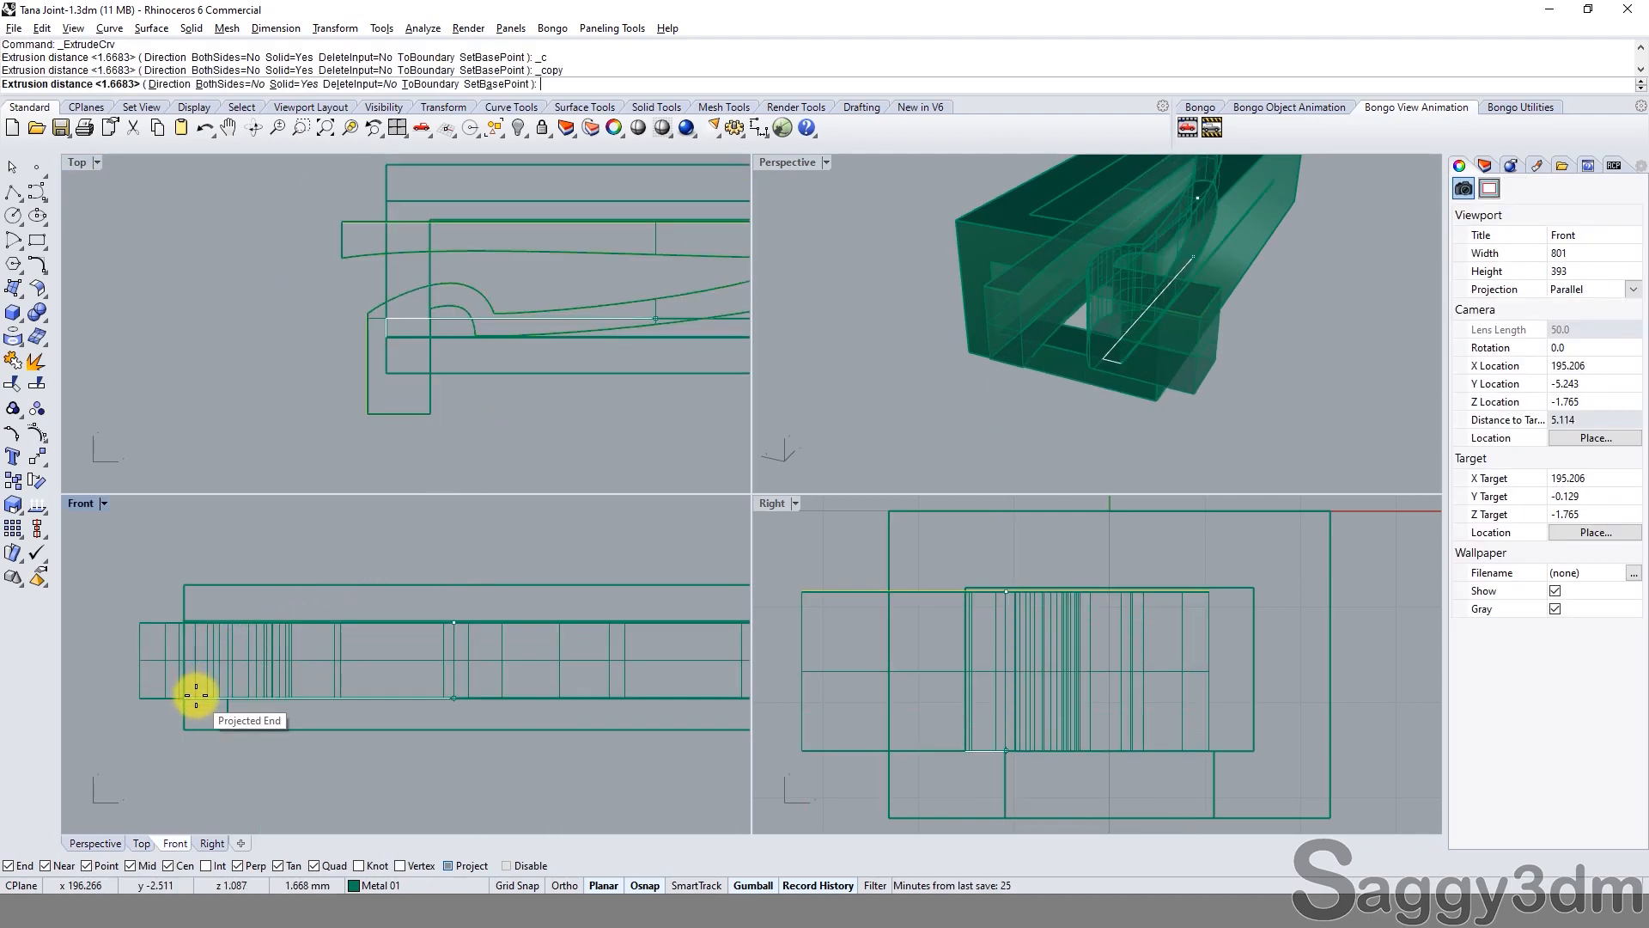
pyautogui.click(1184, 350)
pyautogui.moveTo(1185, 350); pyautogui.dragTo(1112, 392, button='right')
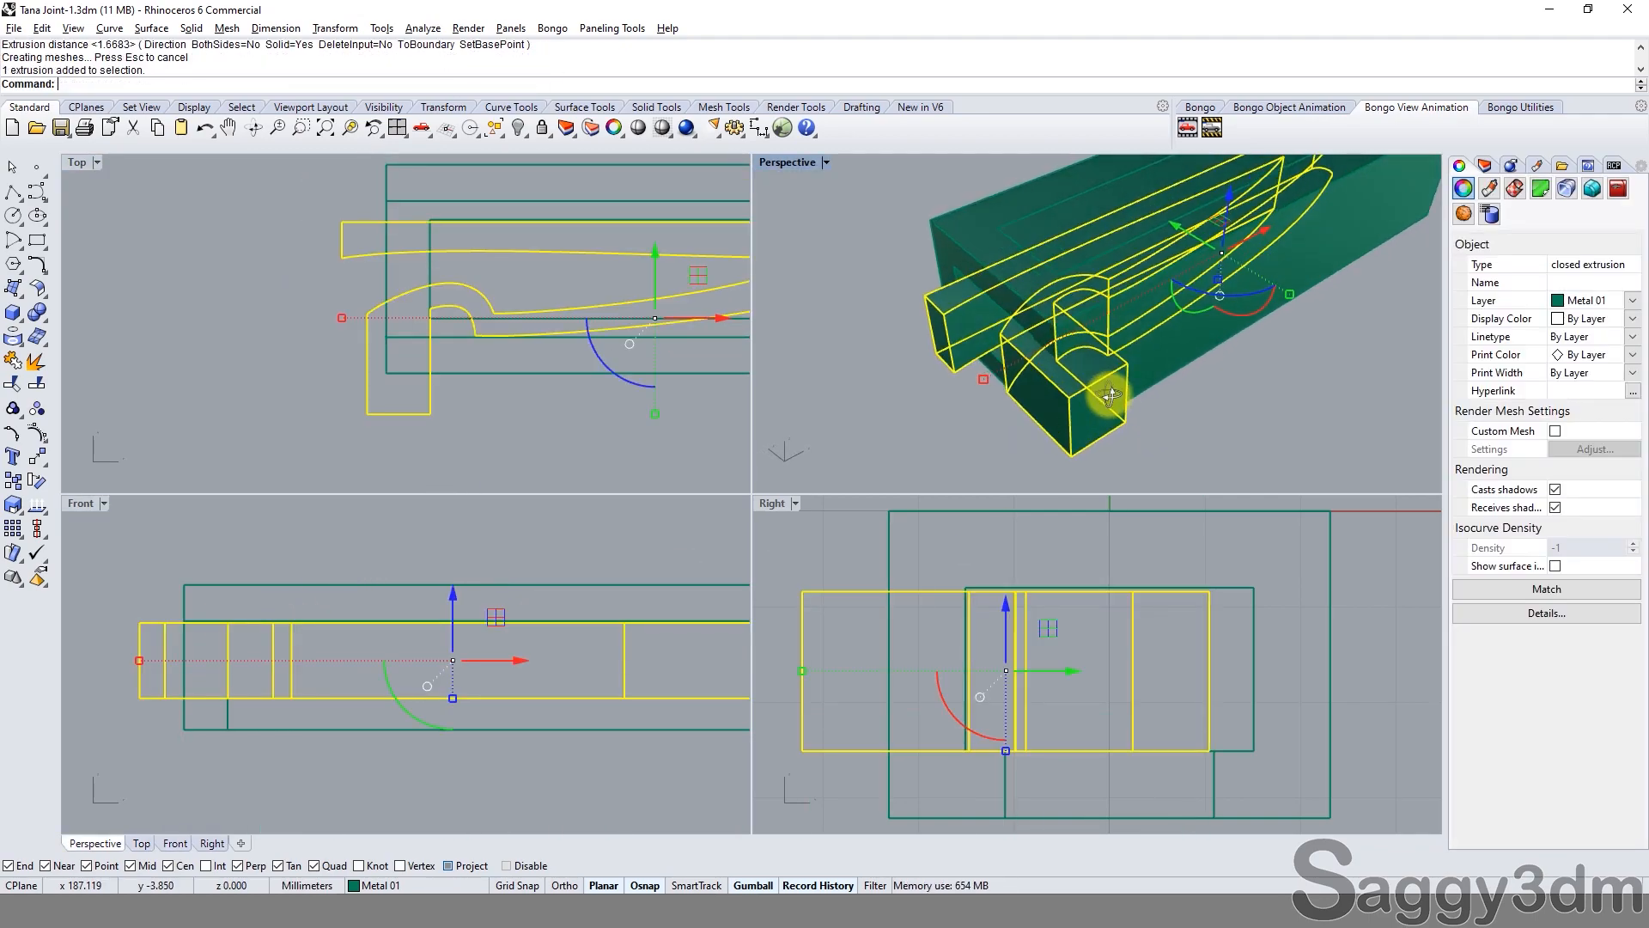
pyautogui.press('Escape')
pyautogui.scroll(4, 1062, 342)
pyautogui.moveTo(987, 379); pyautogui.dragTo(1027, 339, button='right')
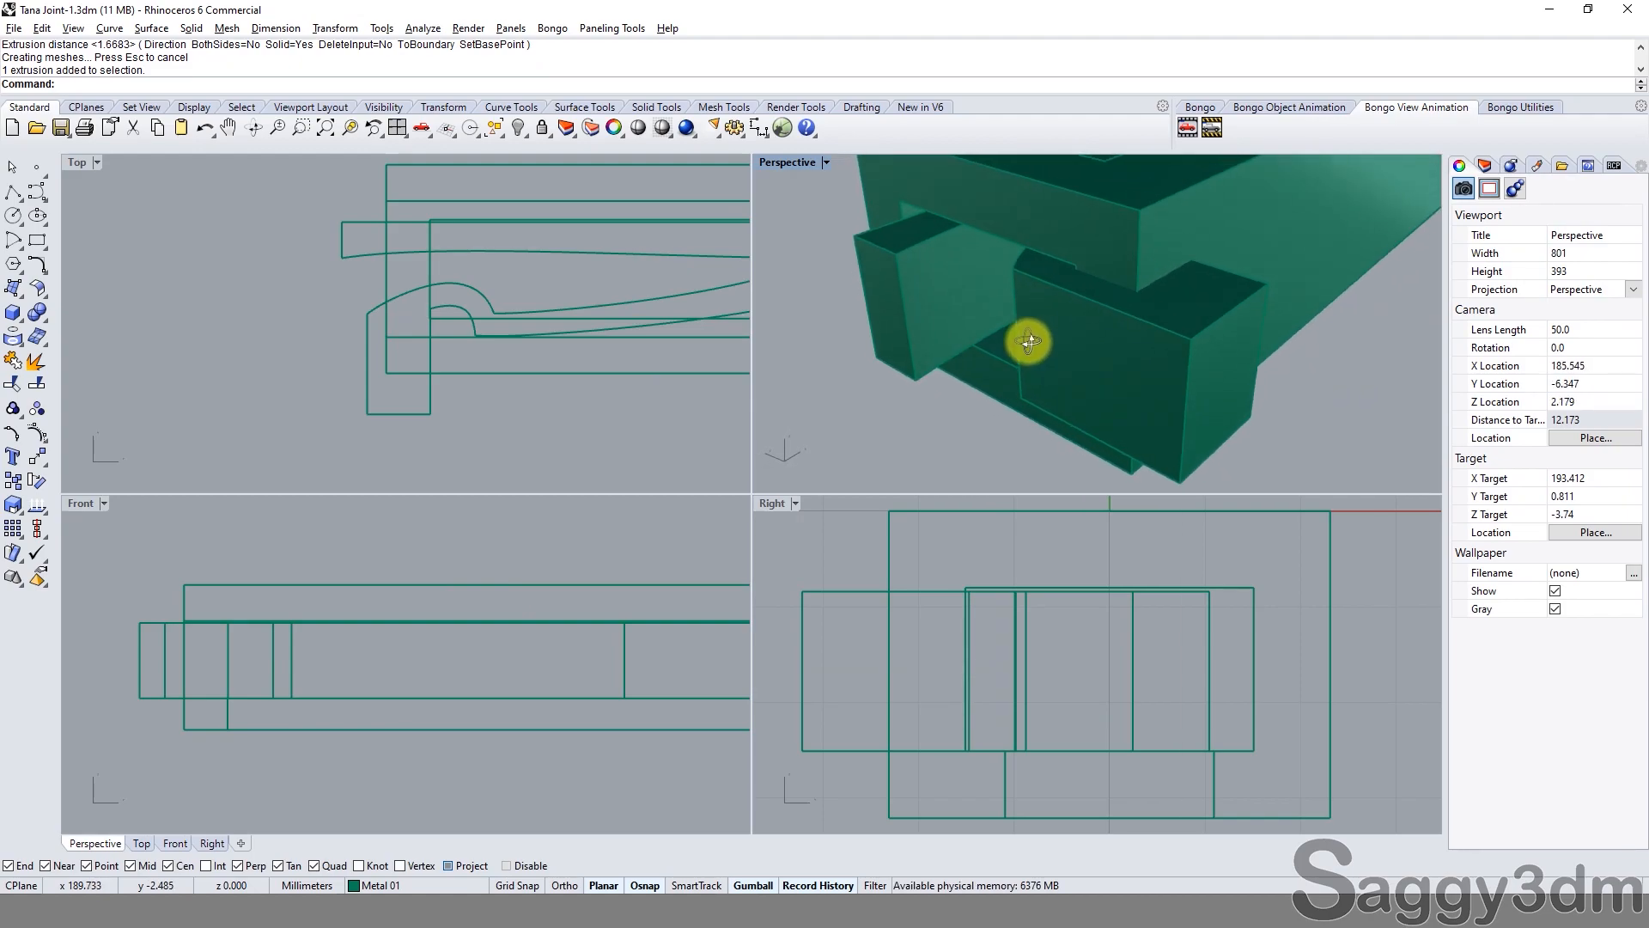
pyautogui.click(1083, 365)
pyautogui.scroll(2, 637, 234)
pyautogui.moveTo(638, 234); pyautogui.dragTo(467, 249, button='right')
pyautogui.scroll(-4, 472, 262)
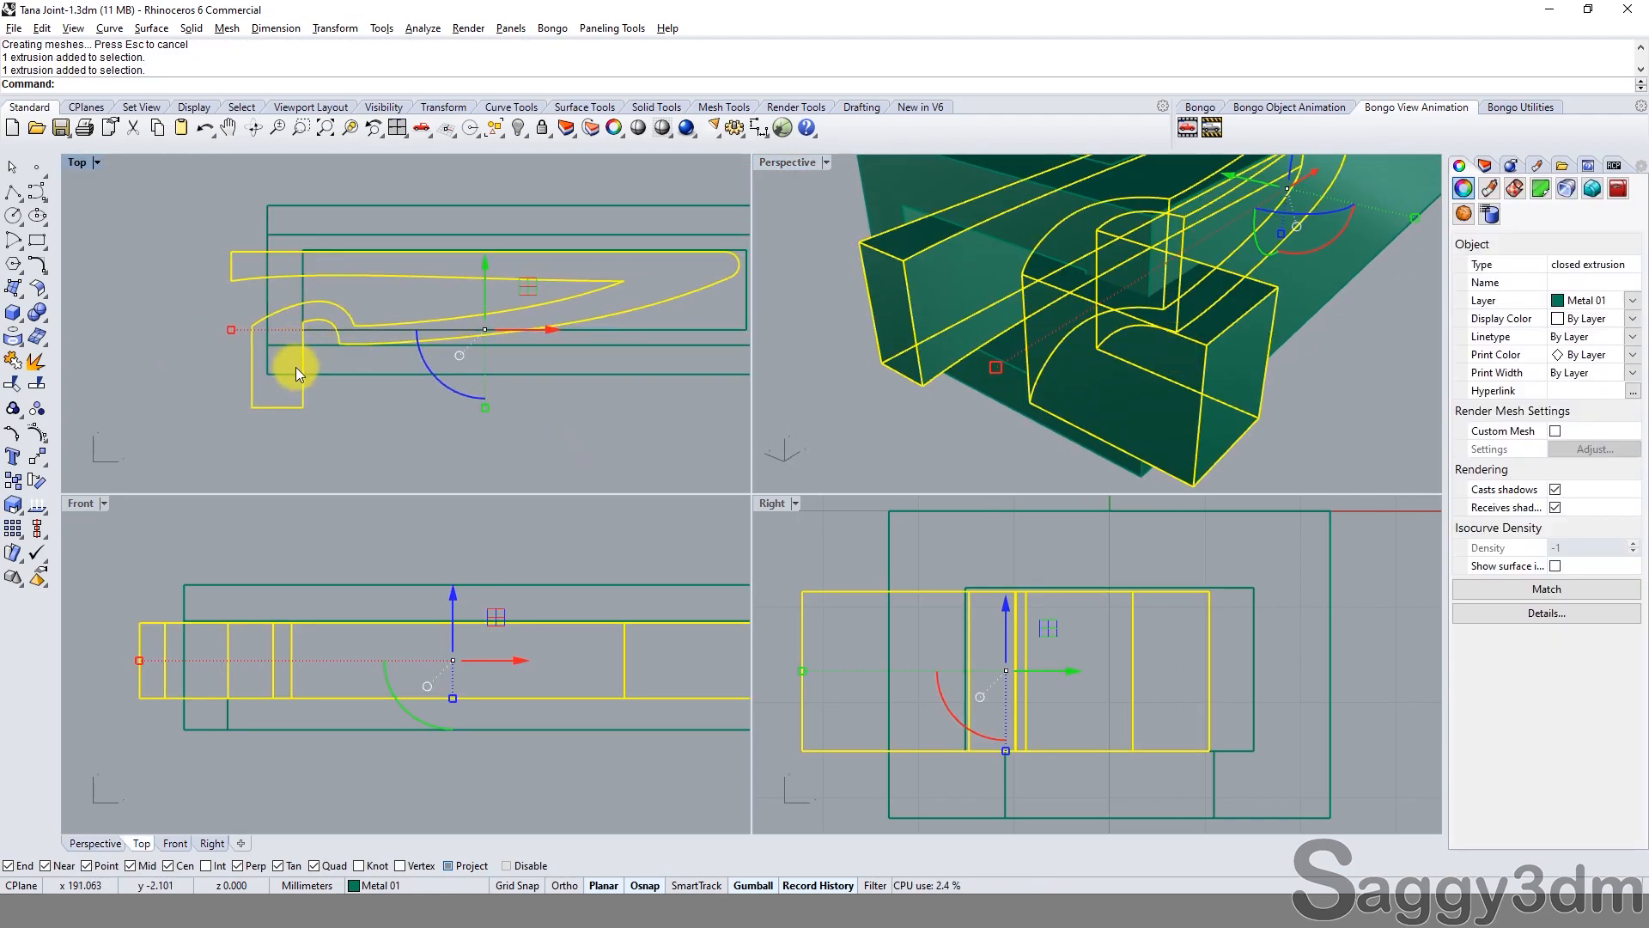
pyautogui.click(13, 313)
pyautogui.scroll(4, 302, 414)
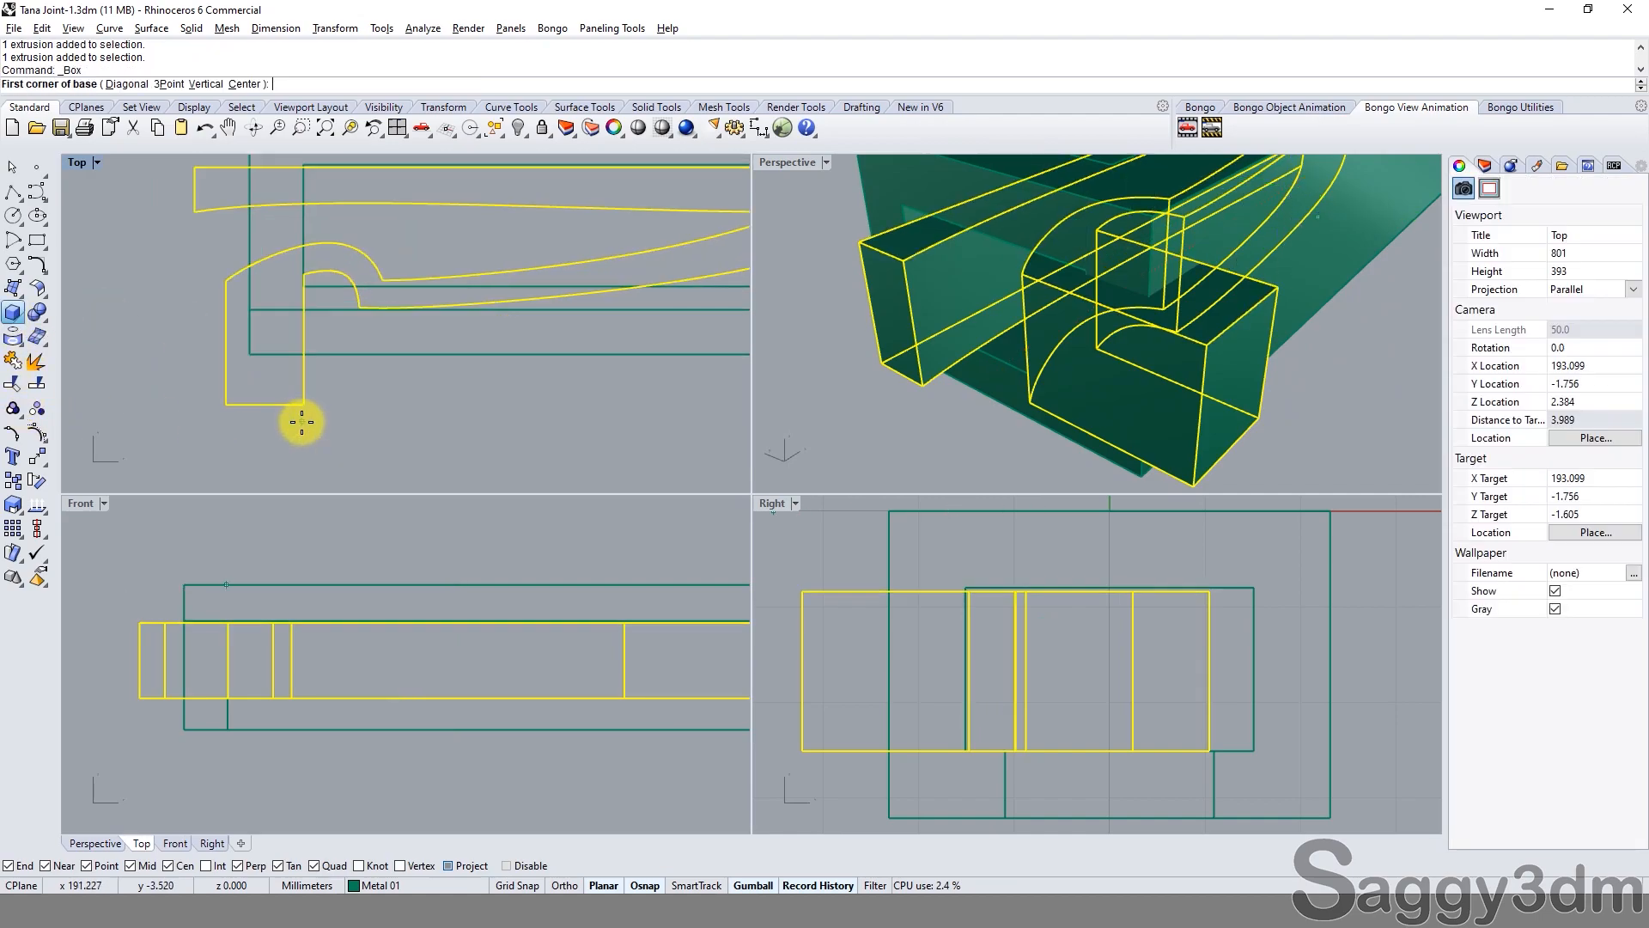
pyautogui.click(302, 410)
pyautogui.click(222, 408)
pyautogui.press('Escape')
# Draw a solid box around the tongue's end leg, from the leg's inner outside corner past the block's end and down to the cavity floor.
pyautogui.rightClick(202, 304)
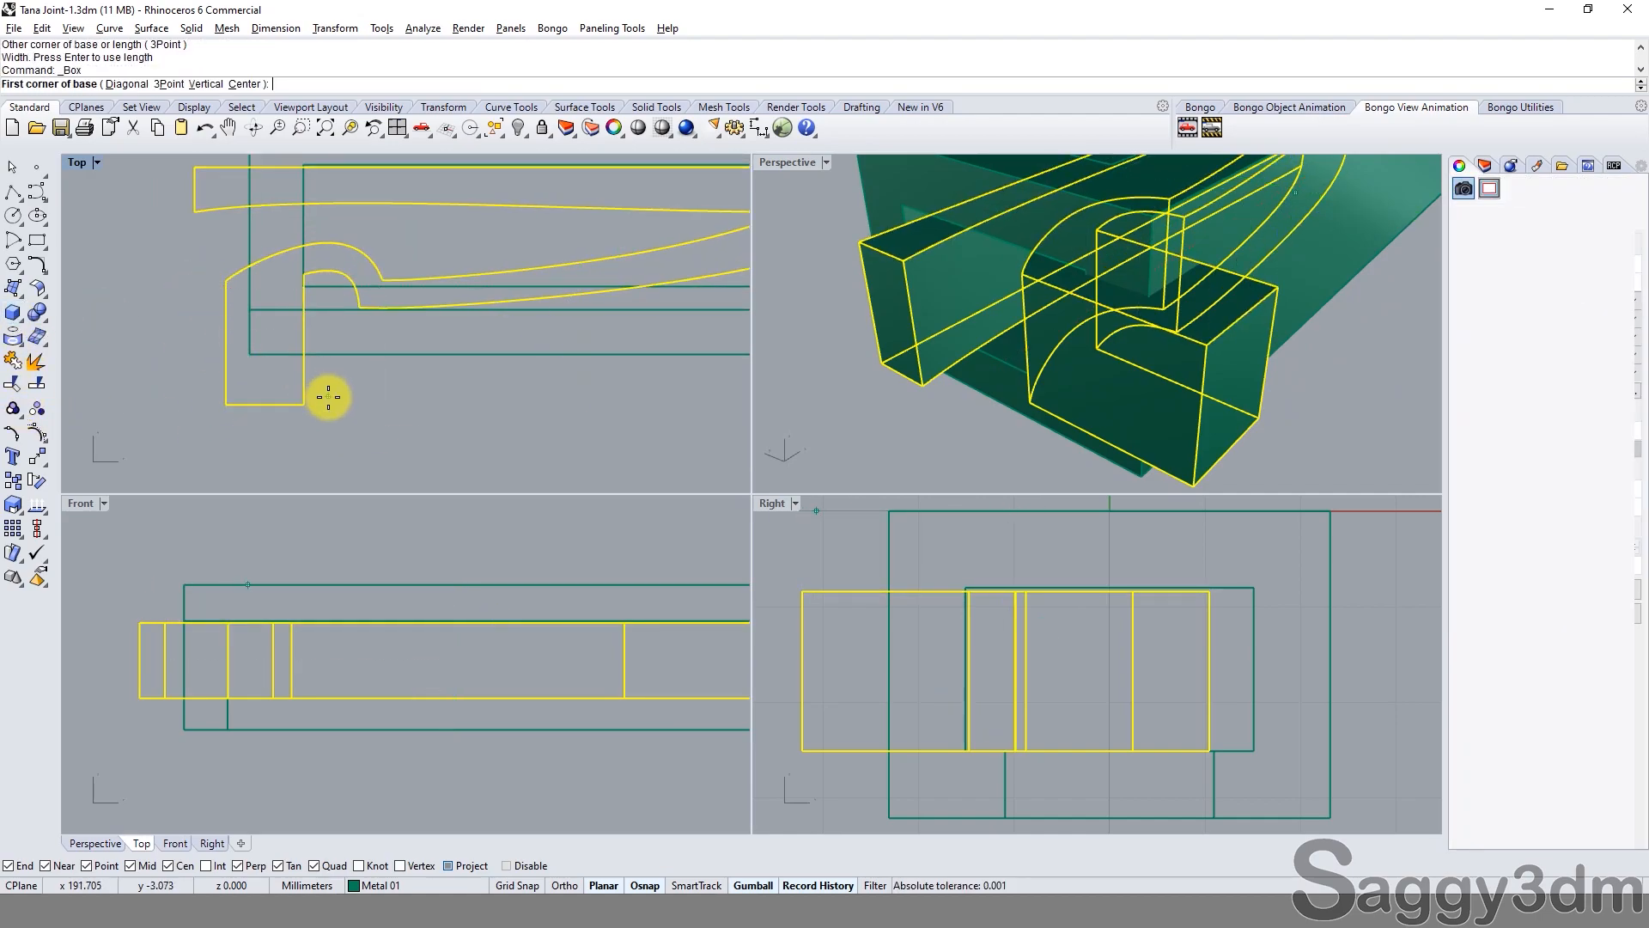
pyautogui.click(308, 405)
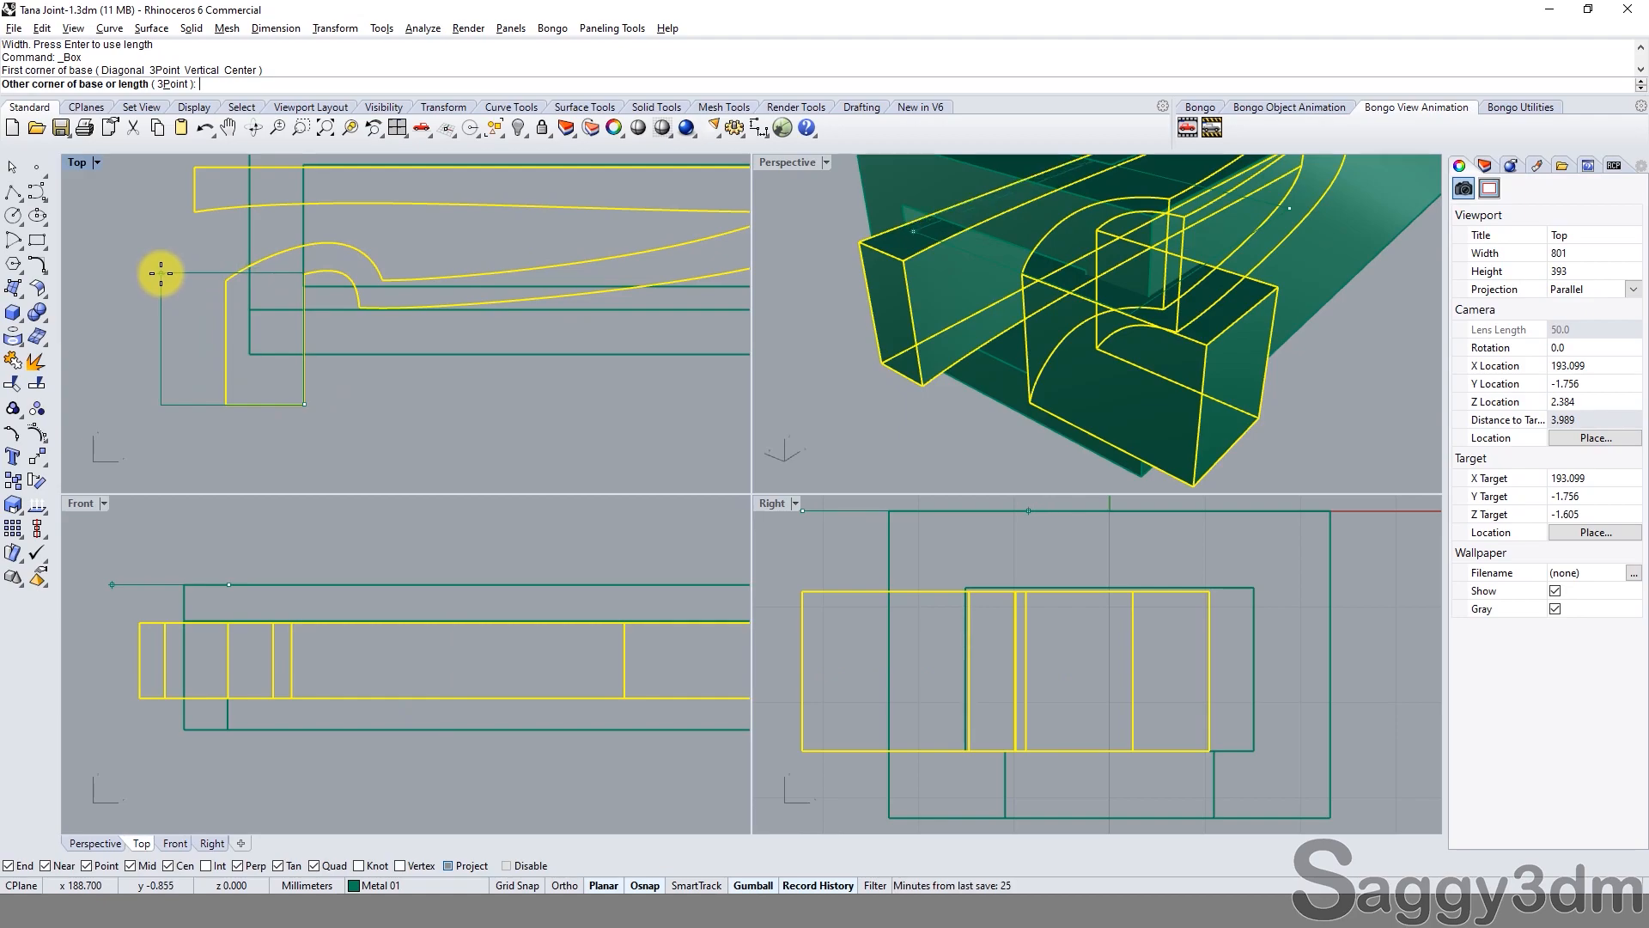
pyautogui.click(161, 274)
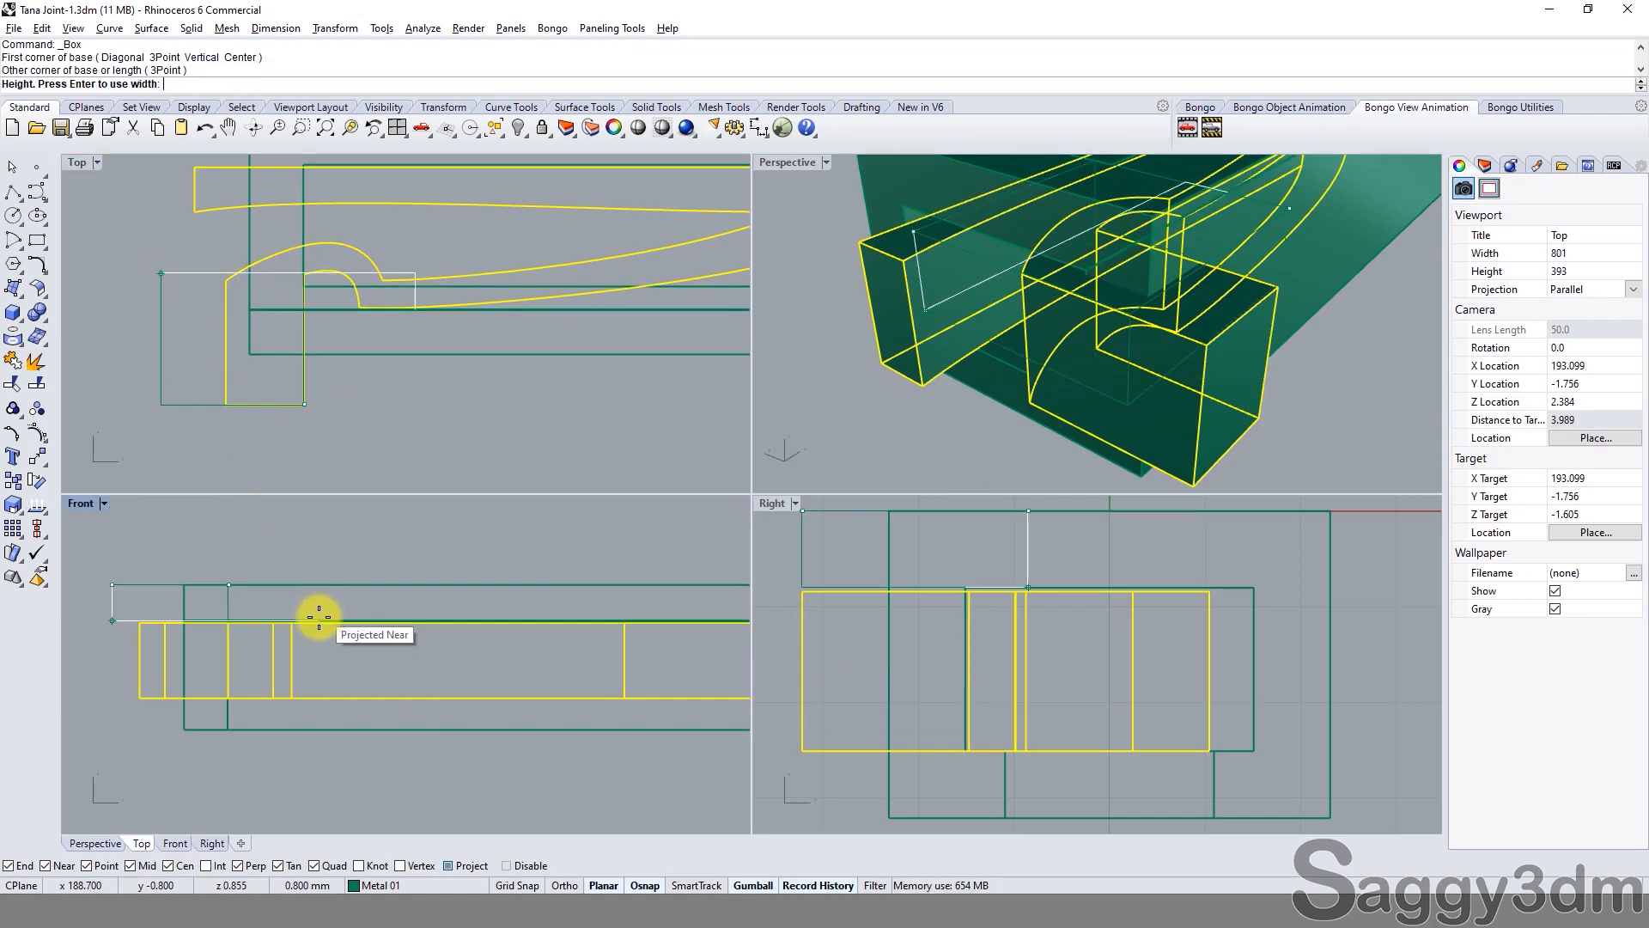
pyautogui.click(133, 691)
pyautogui.click(113, 687)
# Scale the box in one direction from its bottom edge so its top lines up with the tongue's top face.
pyautogui.moveTo(112, 689); pyautogui.dragTo(231, 695, button='right')
pyautogui.write('s1')
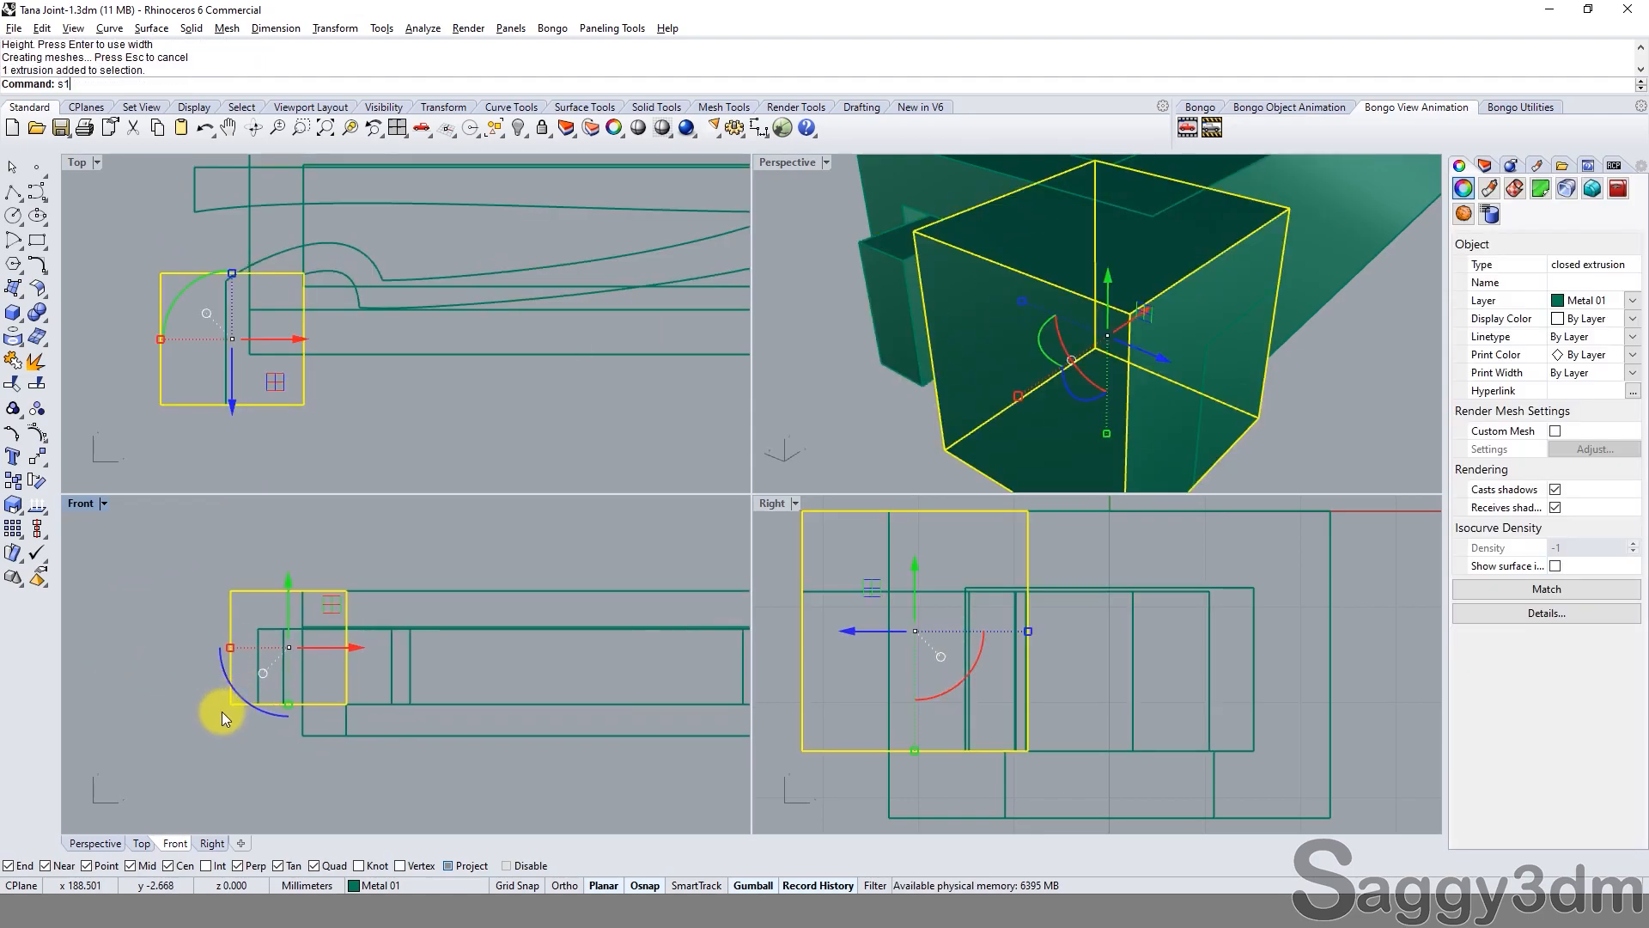
pyautogui.press('Return')
pyautogui.click(222, 709)
pyautogui.click(223, 587)
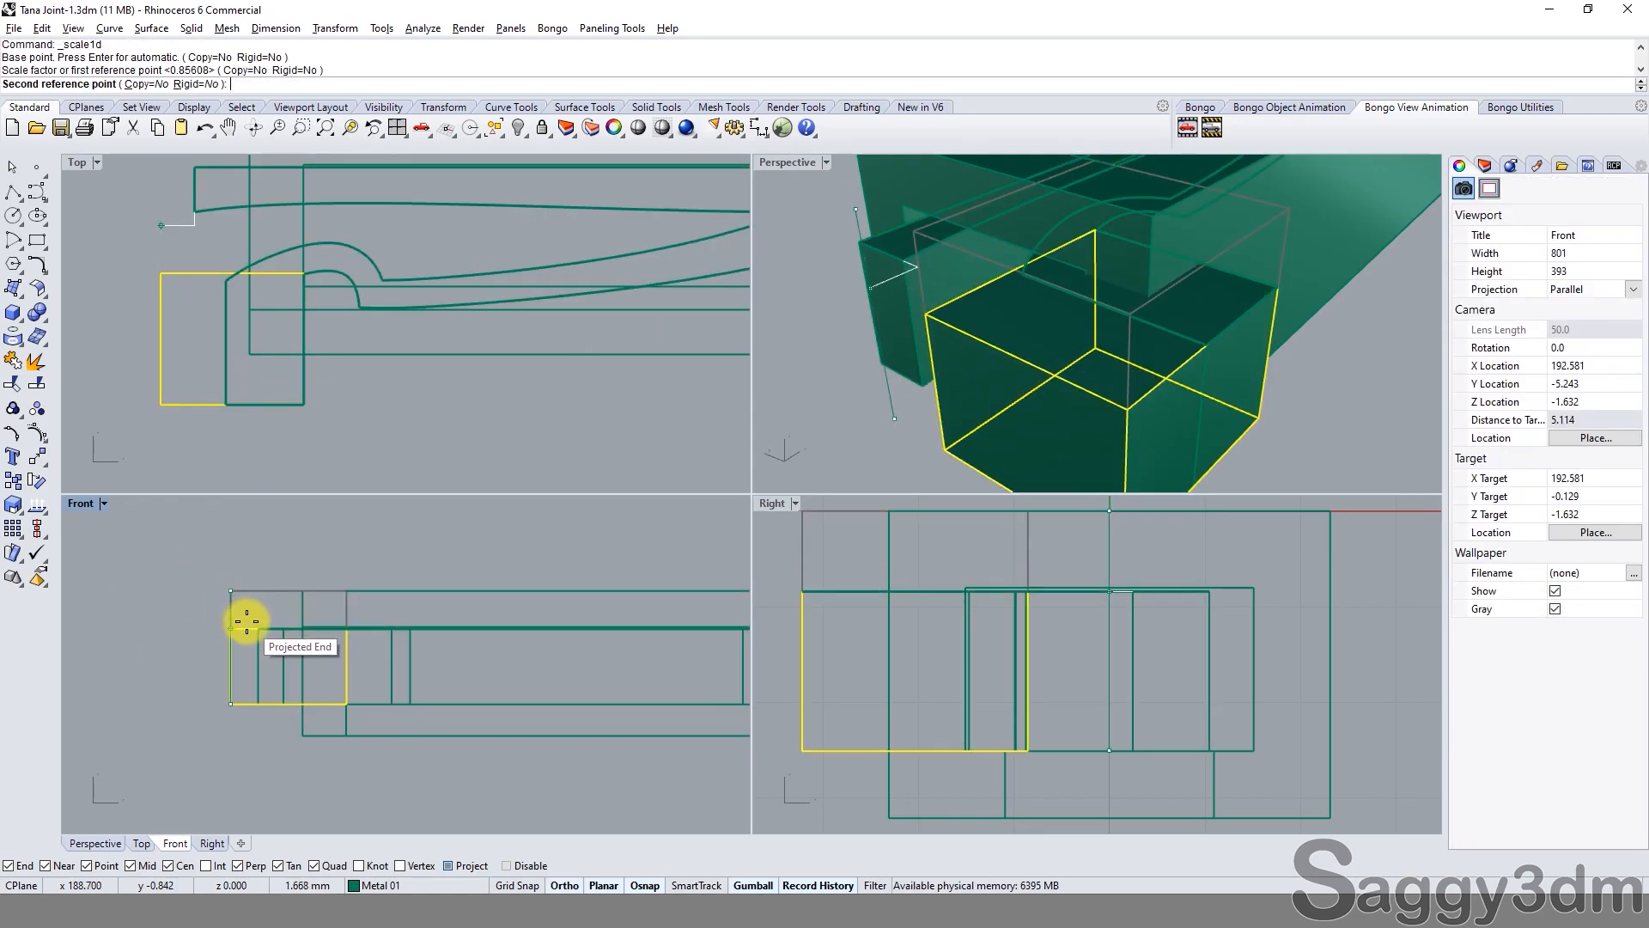
pyautogui.click(247, 624)
pyautogui.click(360, 612)
# Subtract the box from the outer block with a Boolean difference to cut the side notch.
pyautogui.scroll(-5, 1074, 374)
pyautogui.moveTo(1074, 375); pyautogui.dragTo(1110, 314, button='right')
pyautogui.click(1221, 385)
pyautogui.scroll(3, 1107, 312)
pyautogui.click(1089, 302)
pyautogui.write('bd')
pyautogui.press('Return')
pyautogui.click(883, 361)
pyautogui.press('Return')
pyautogui.click(940, 349)
pyautogui.moveTo(954, 404); pyautogui.dragTo(839, 234, button='right')
# Set the Perspective view to Ghosted display and maximize it over the open end of the block.
pyautogui.click(826, 163)
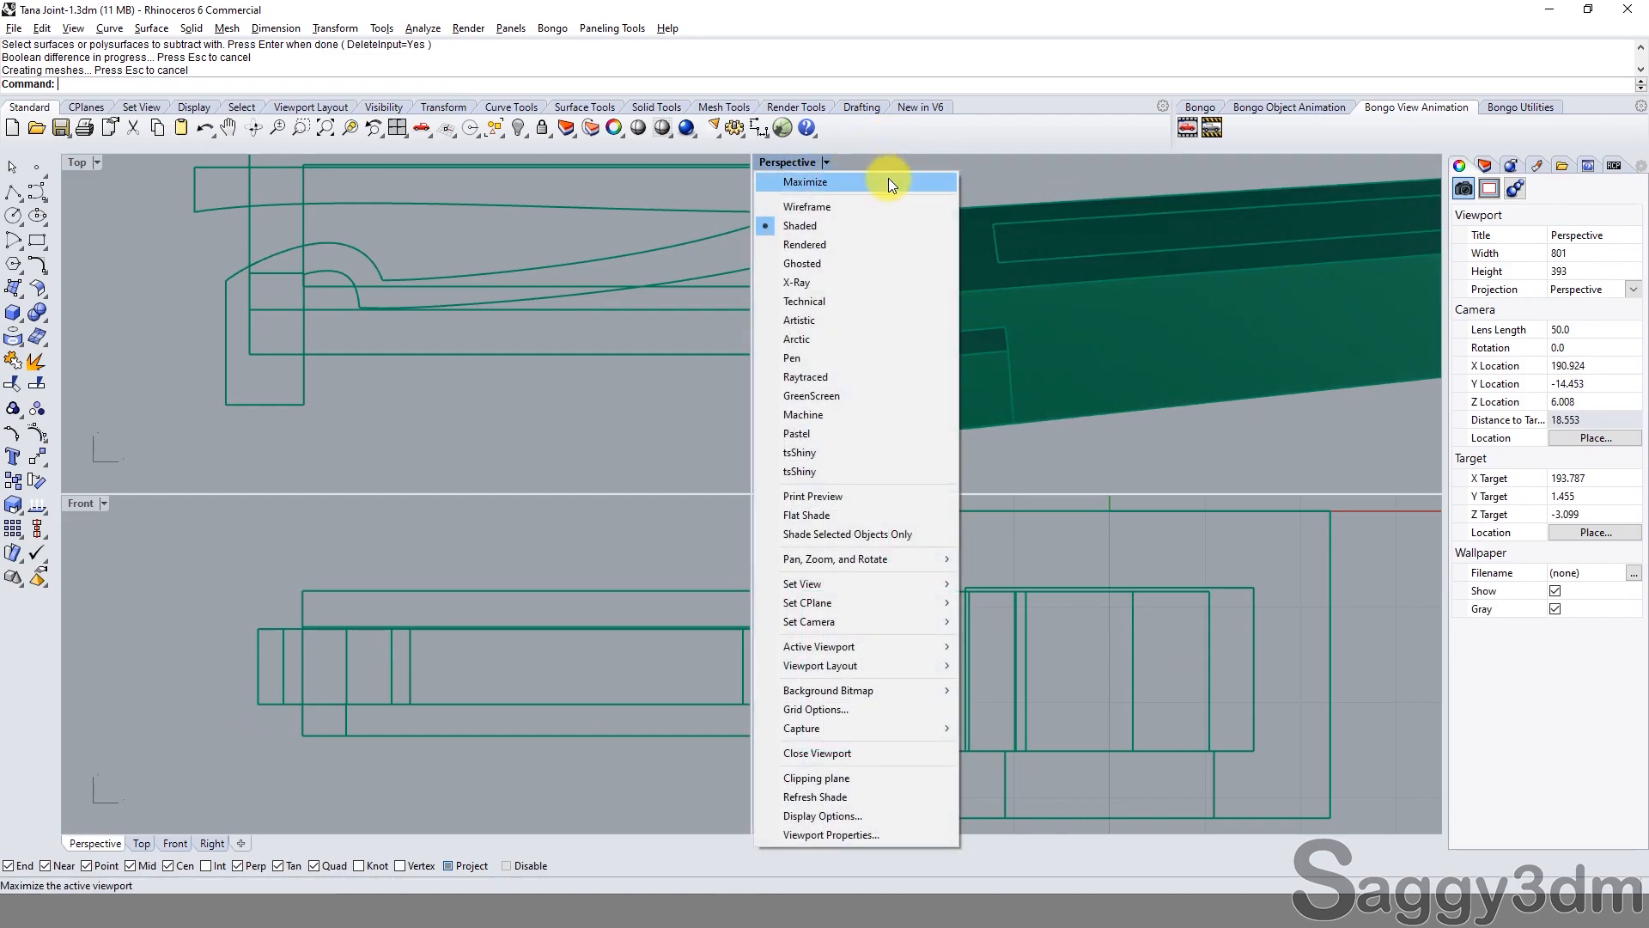
pyautogui.click(862, 264)
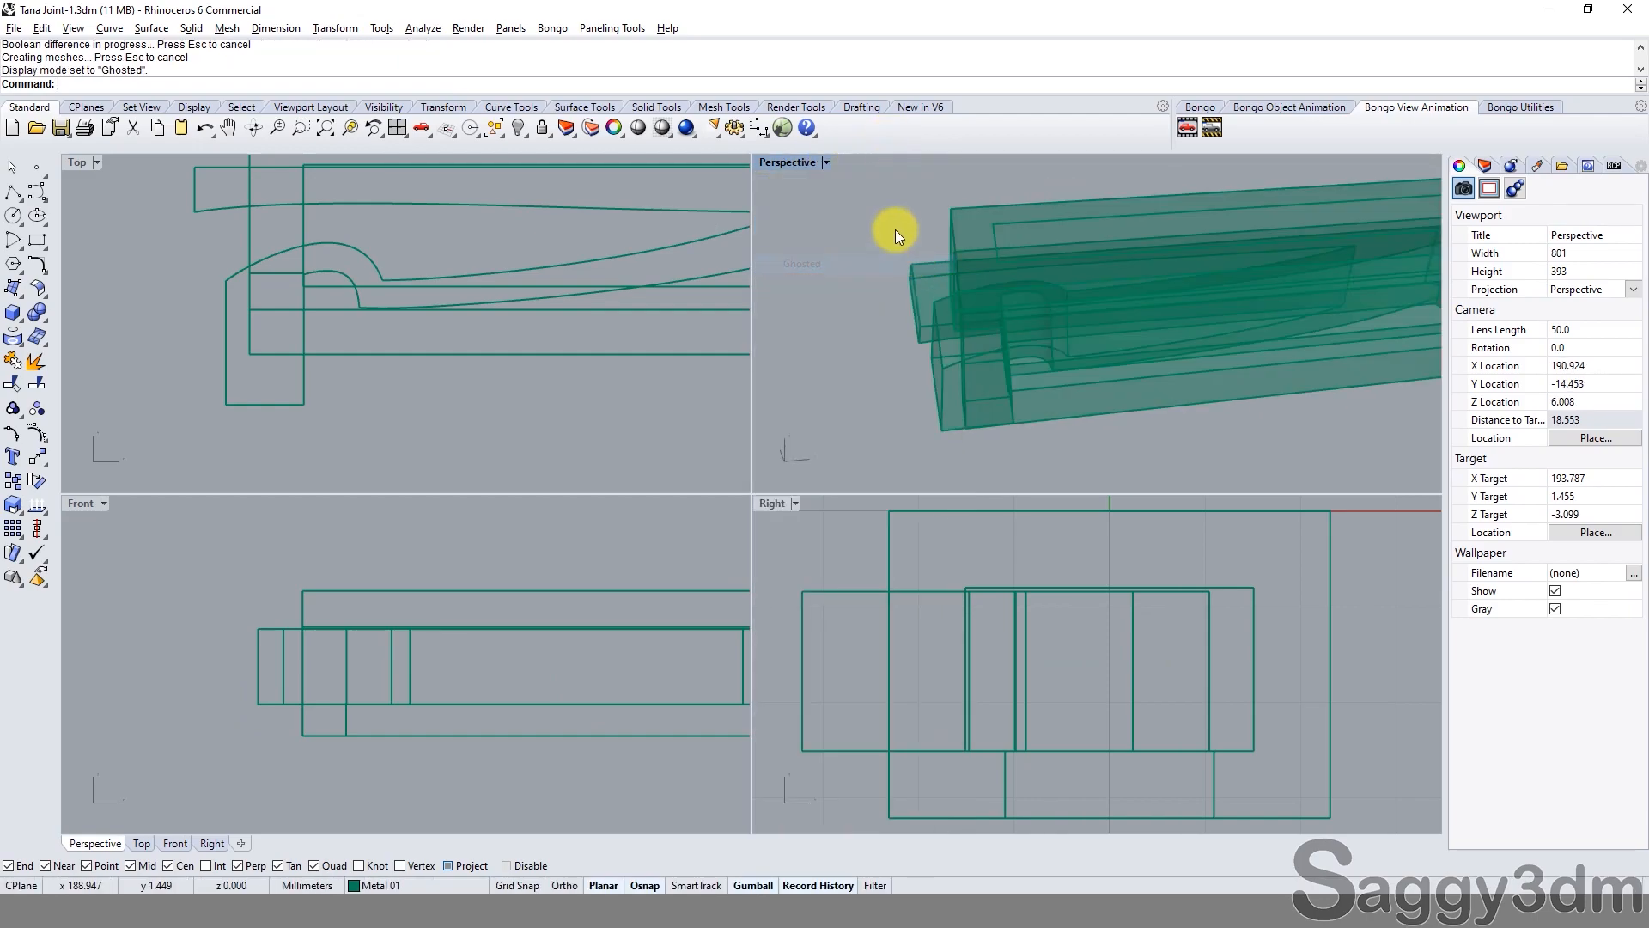
pyautogui.doubleClick(801, 166)
pyautogui.moveTo(946, 368); pyautogui.dragTo(1006, 591, button='right')
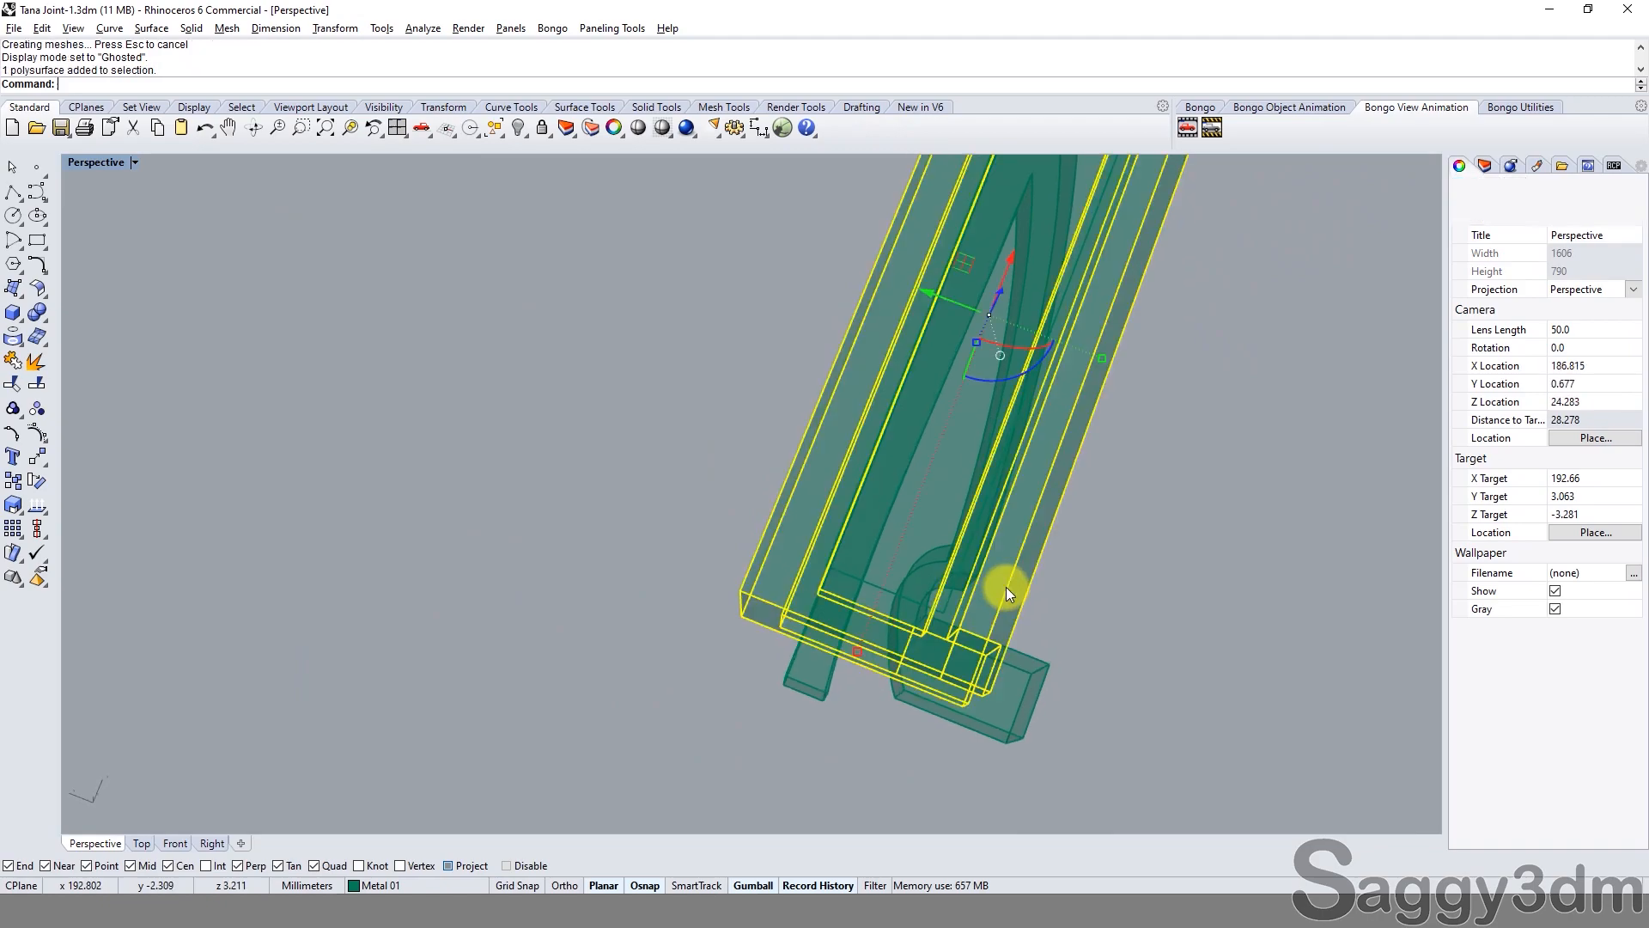
# Change the outer block's layer to User Layer 01.
pyautogui.click(1007, 591)
pyautogui.click(590, 127)
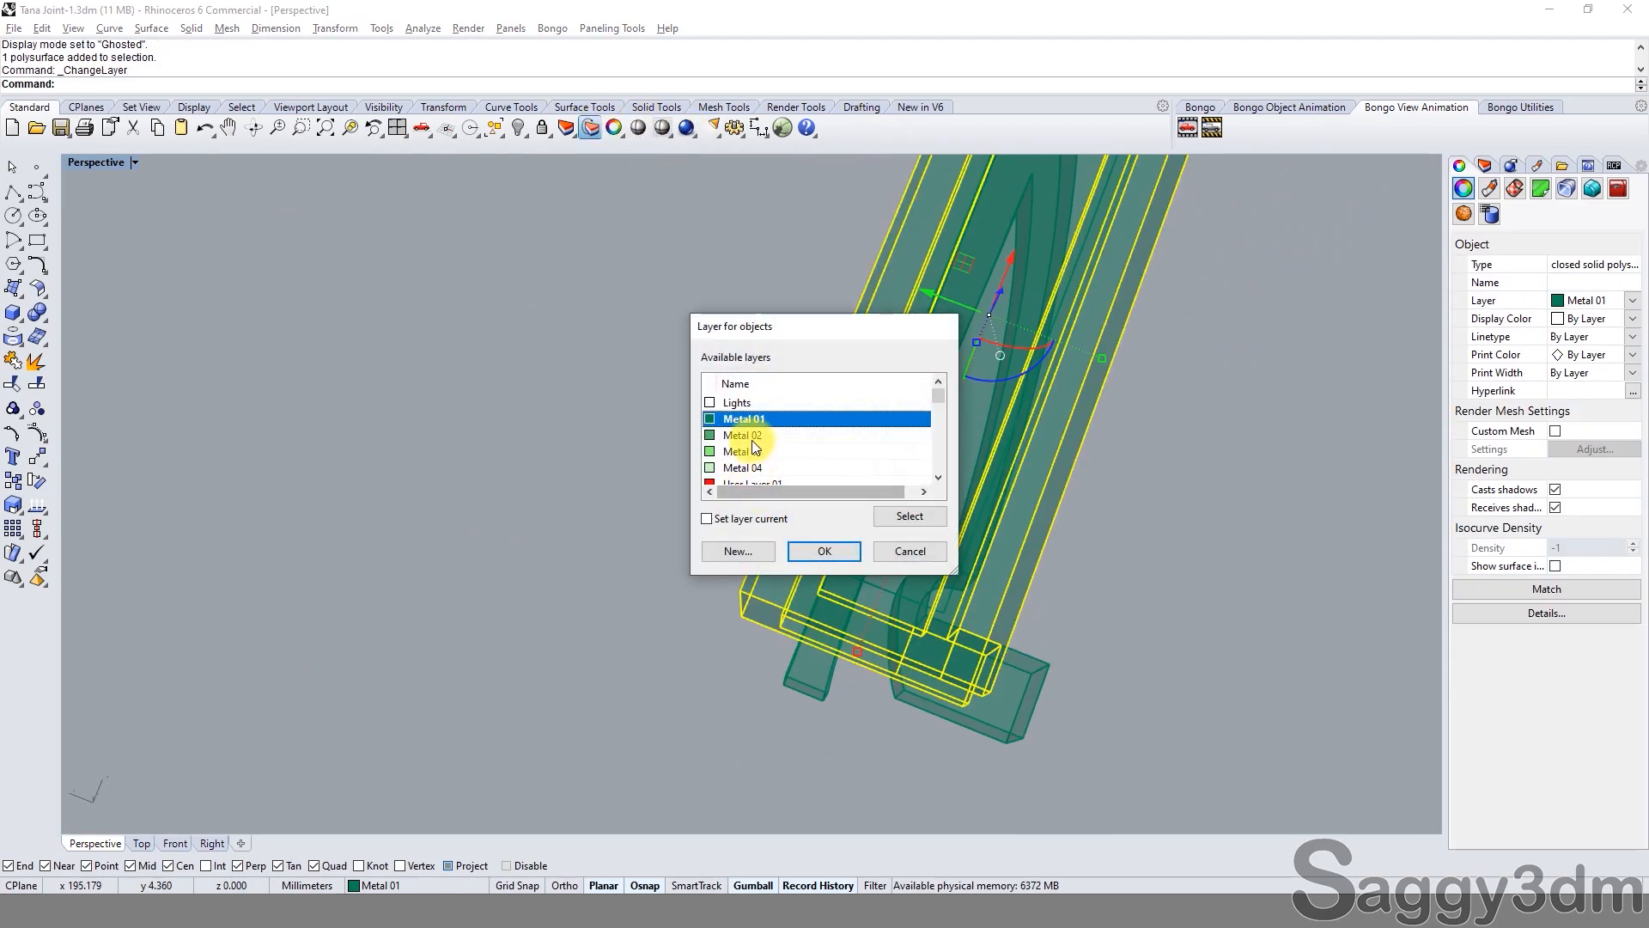
pyautogui.doubleClick(748, 479)
# Examine how the tongue's hook and end leg fit against the notch in the block.
pyautogui.moveTo(1174, 567); pyautogui.dragTo(1125, 655, button='right')
pyautogui.click(1033, 605)
pyautogui.rightClick(1033, 605)
pyautogui.click(1098, 666)
pyautogui.click(1094, 664)
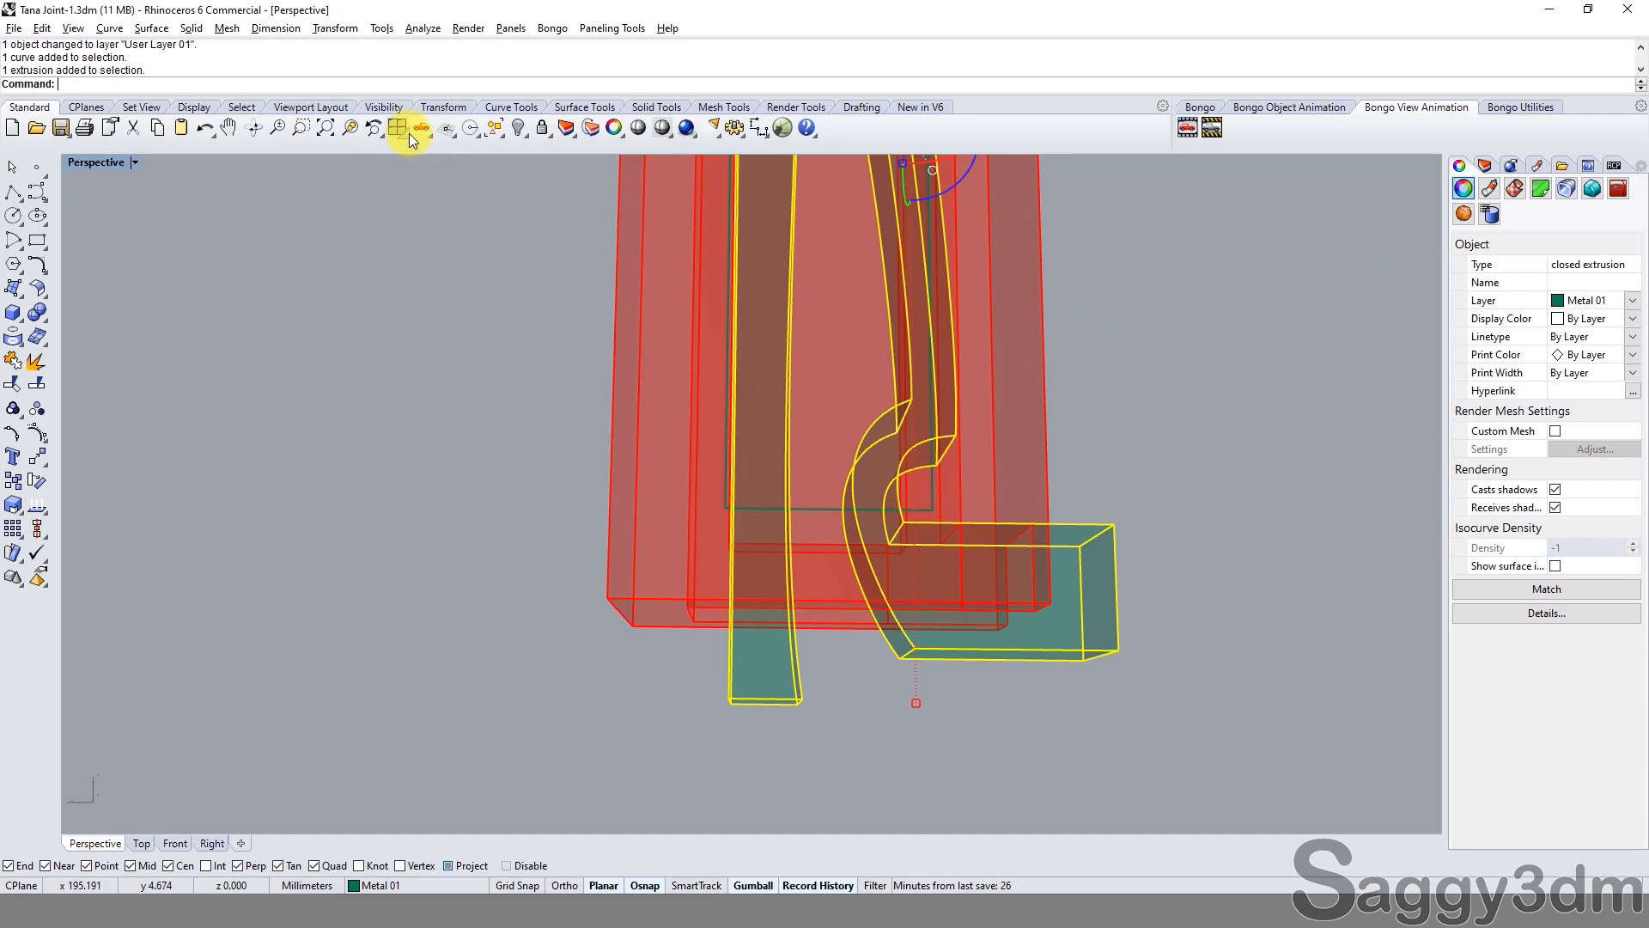
pyautogui.moveTo(929, 342); pyautogui.dragTo(974, 476, button='right')
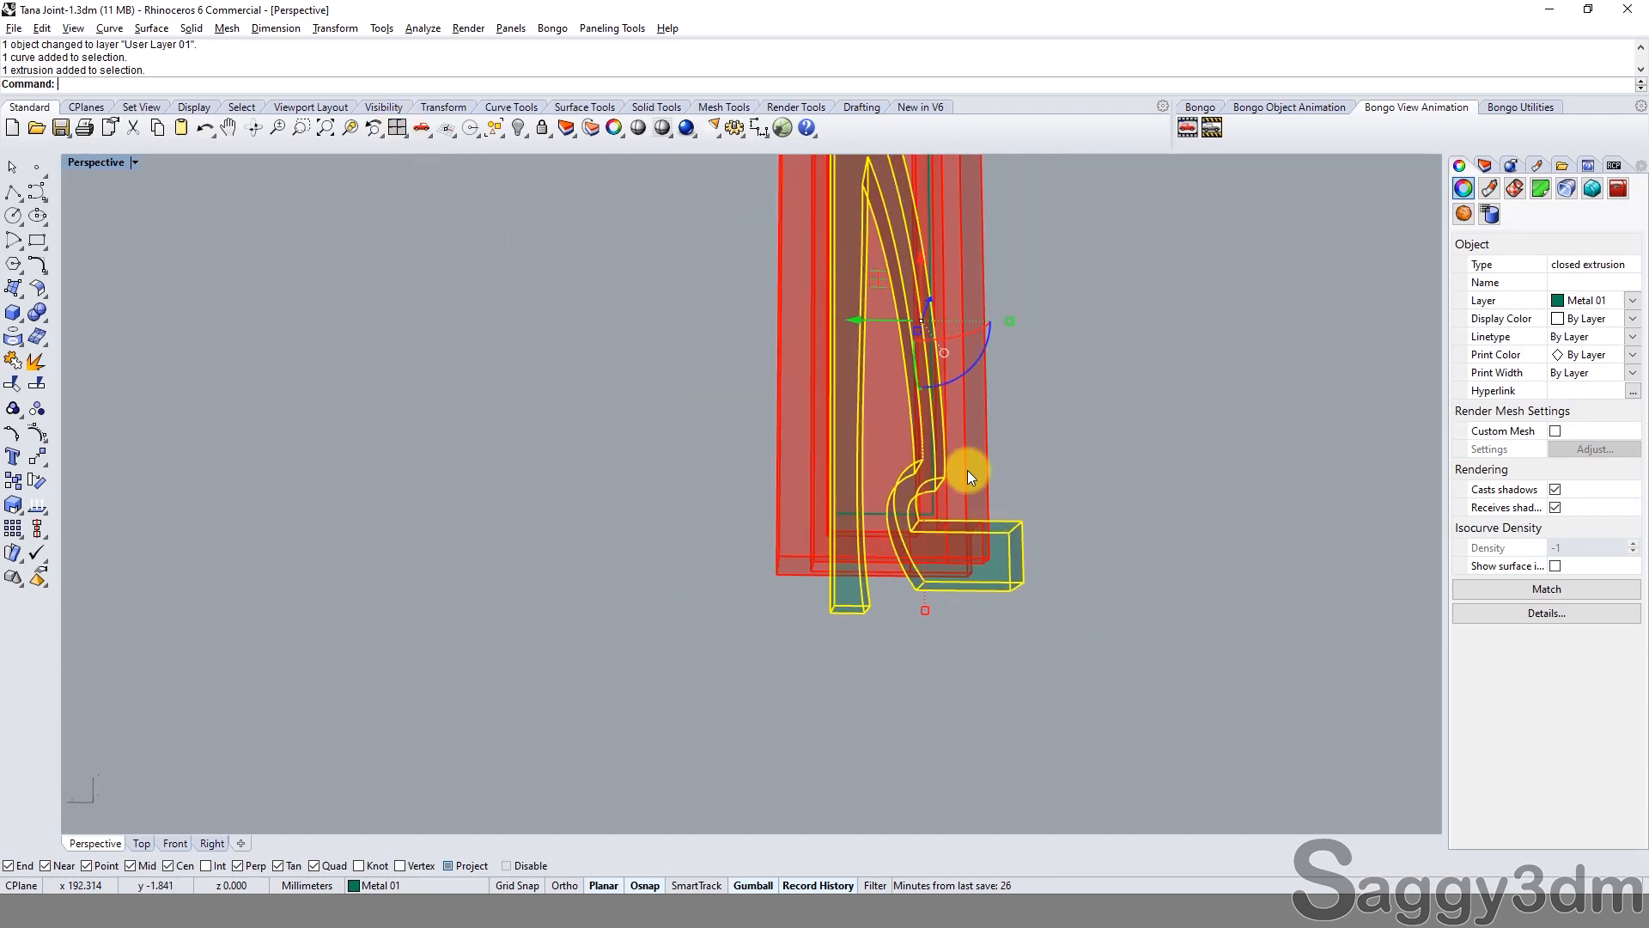
pyautogui.moveTo(954, 566); pyautogui.dragTo(1002, 607, button='right')
pyautogui.scroll(3, 1014, 601)
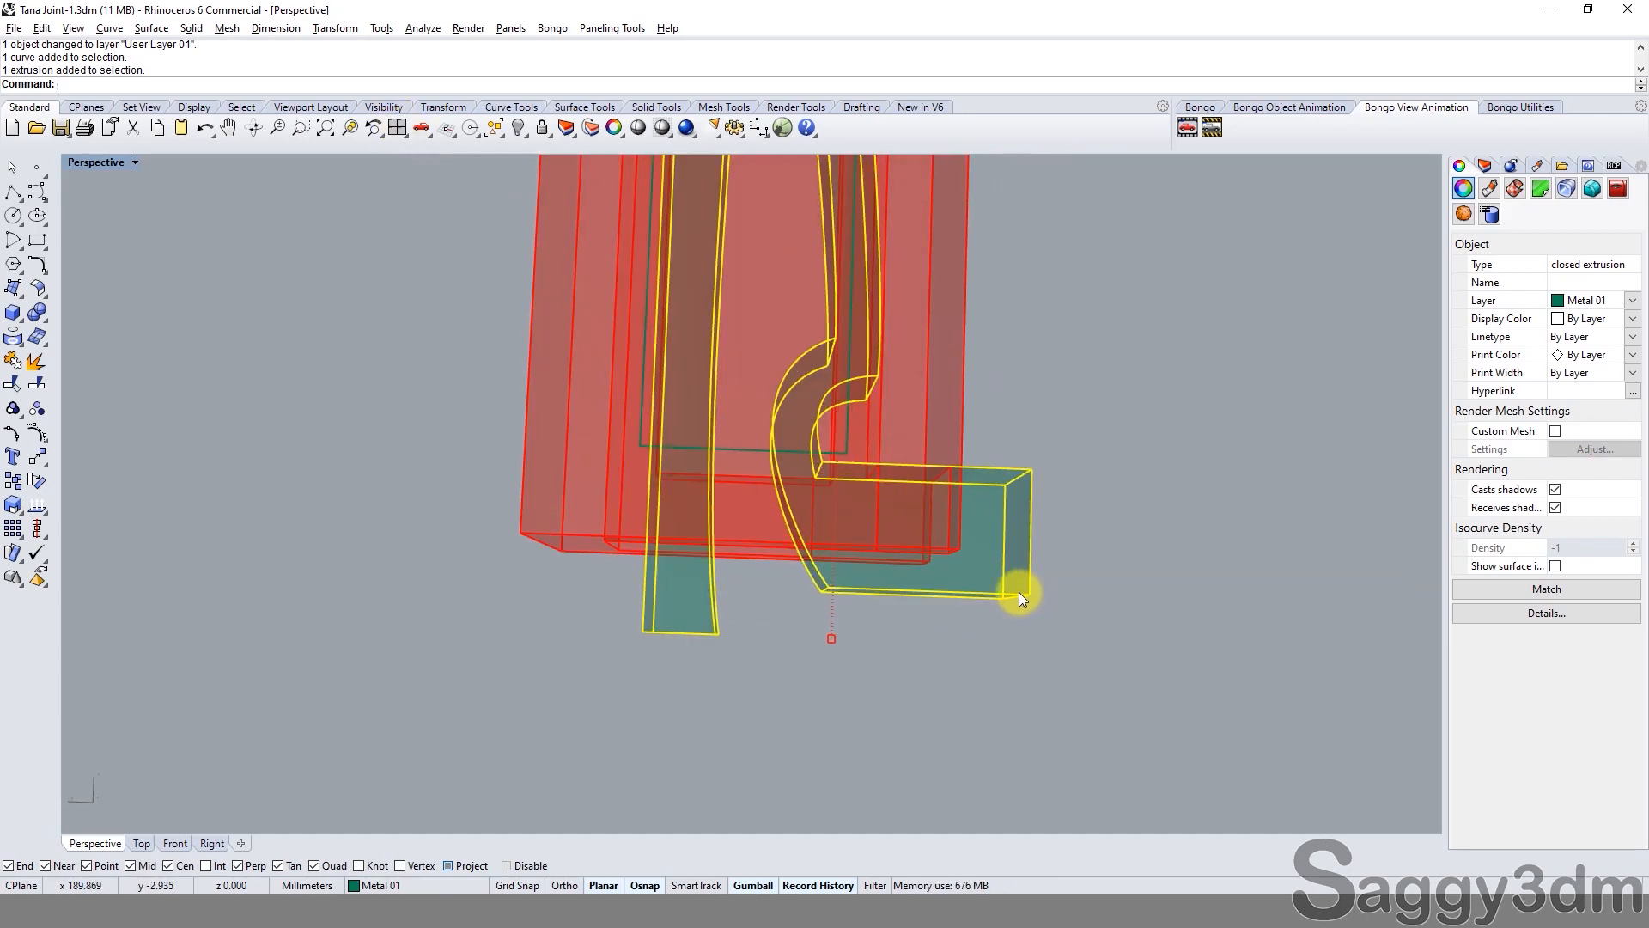
pyautogui.moveTo(797, 562); pyautogui.dragTo(653, 588, button='right')
pyautogui.press('Escape')
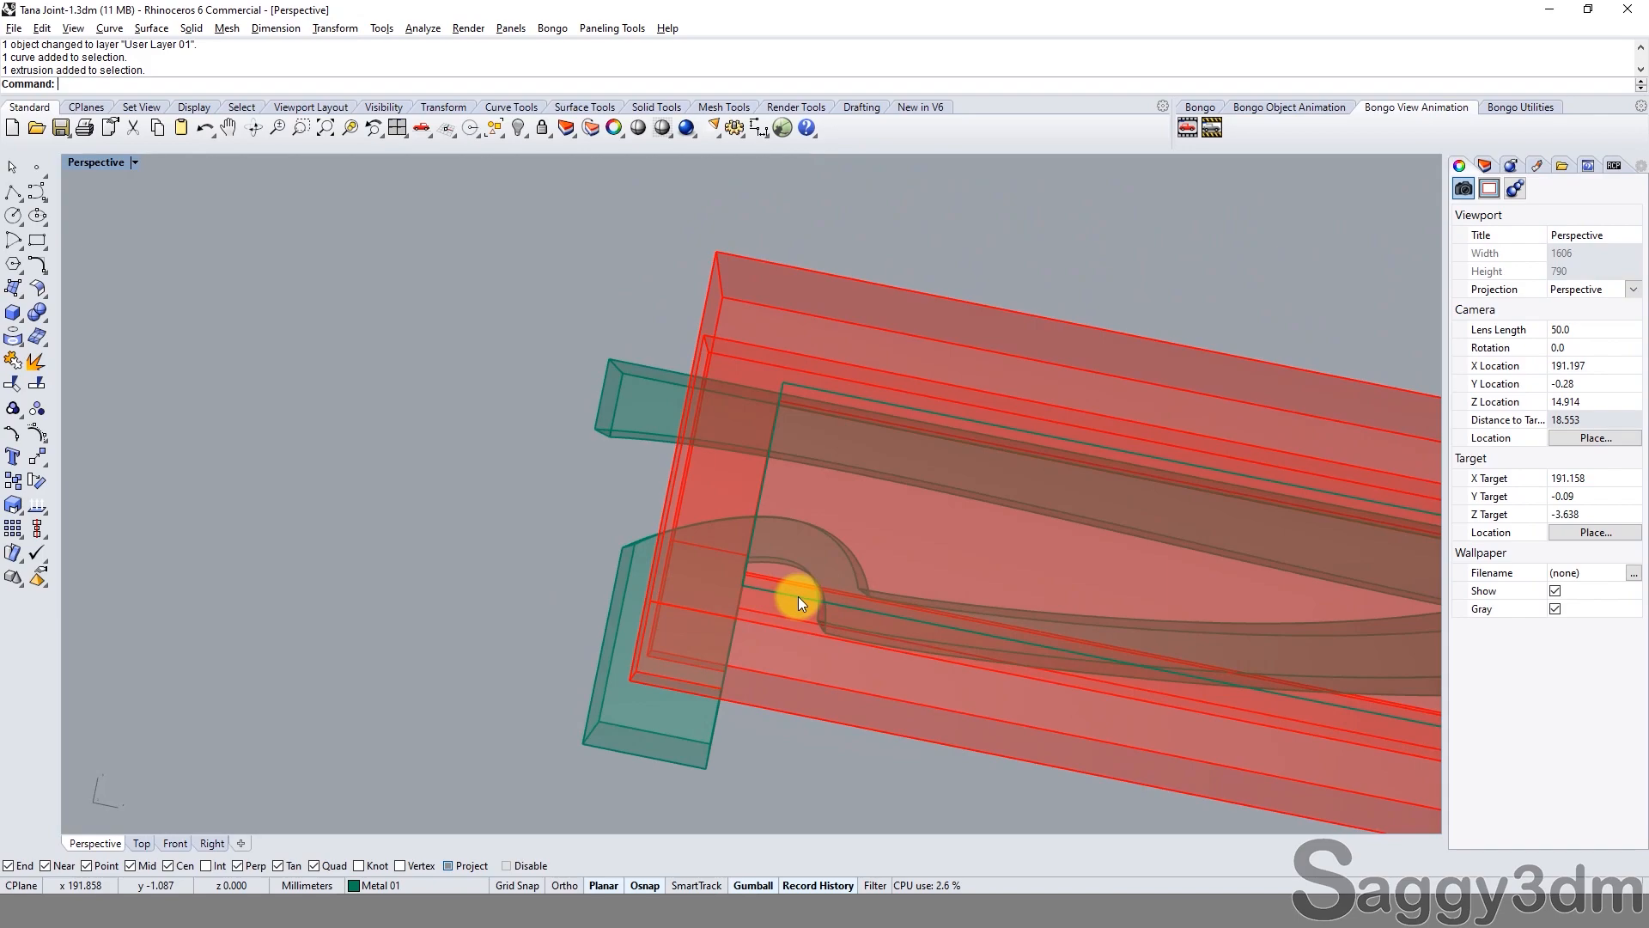
pyautogui.click(651, 578)
pyautogui.moveTo(1225, 673); pyautogui.dragTo(1139, 677)
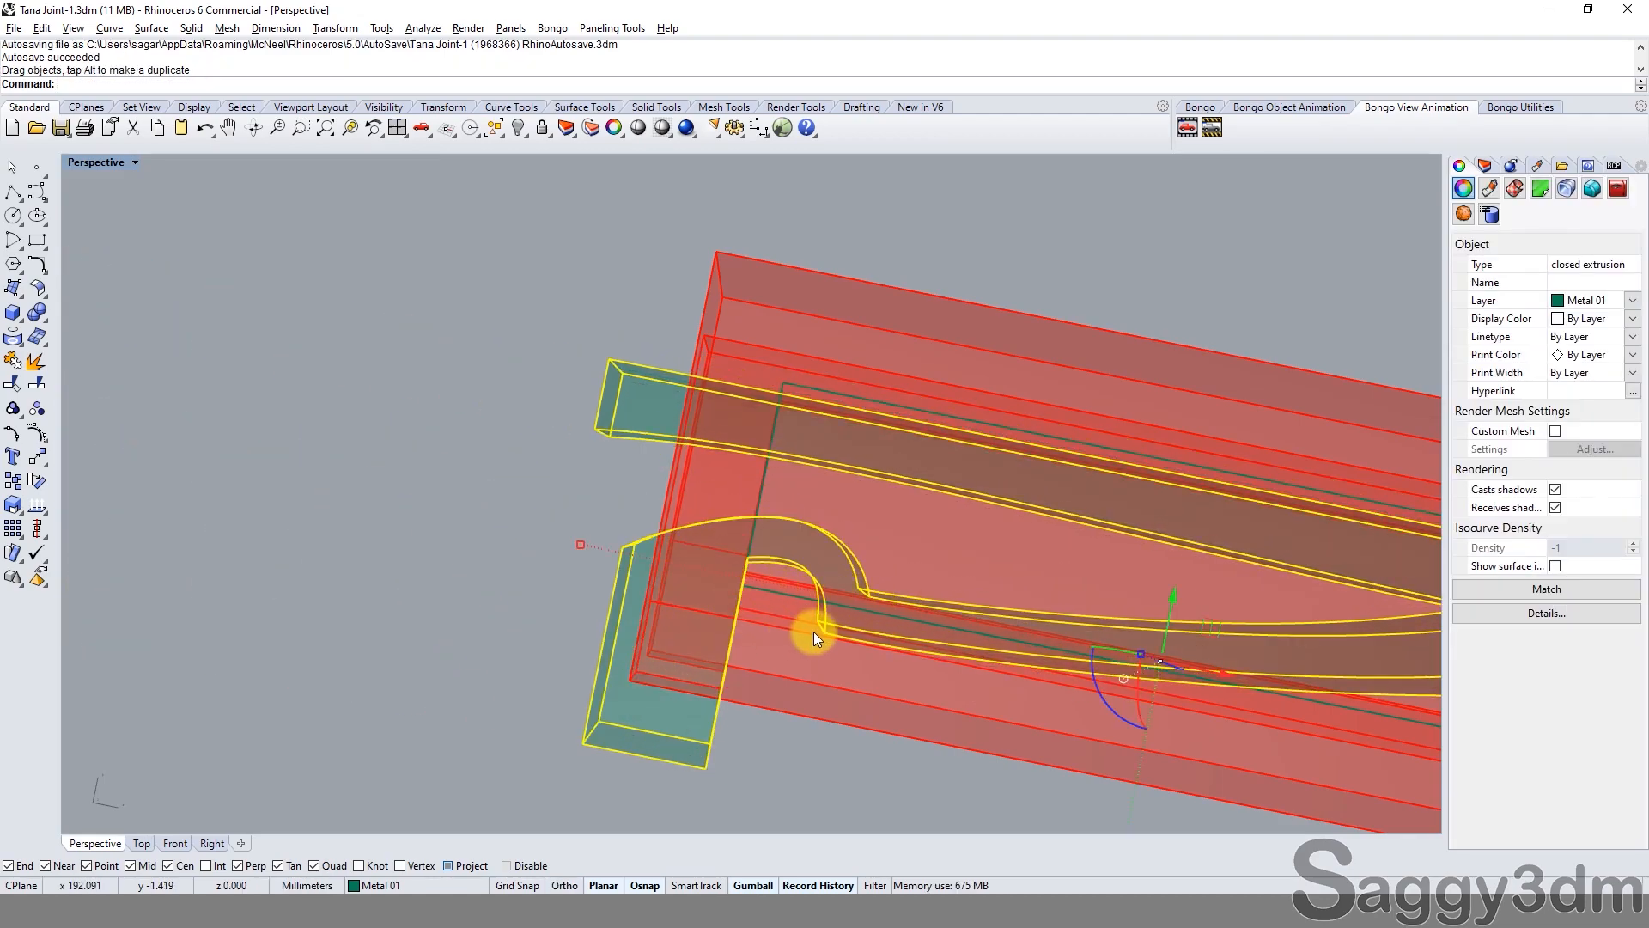
# Restore the four viewports fitted to the whole model, and maximize the Top view around the hook.
pyautogui.click(397, 127)
pyautogui.rightClick(325, 127)
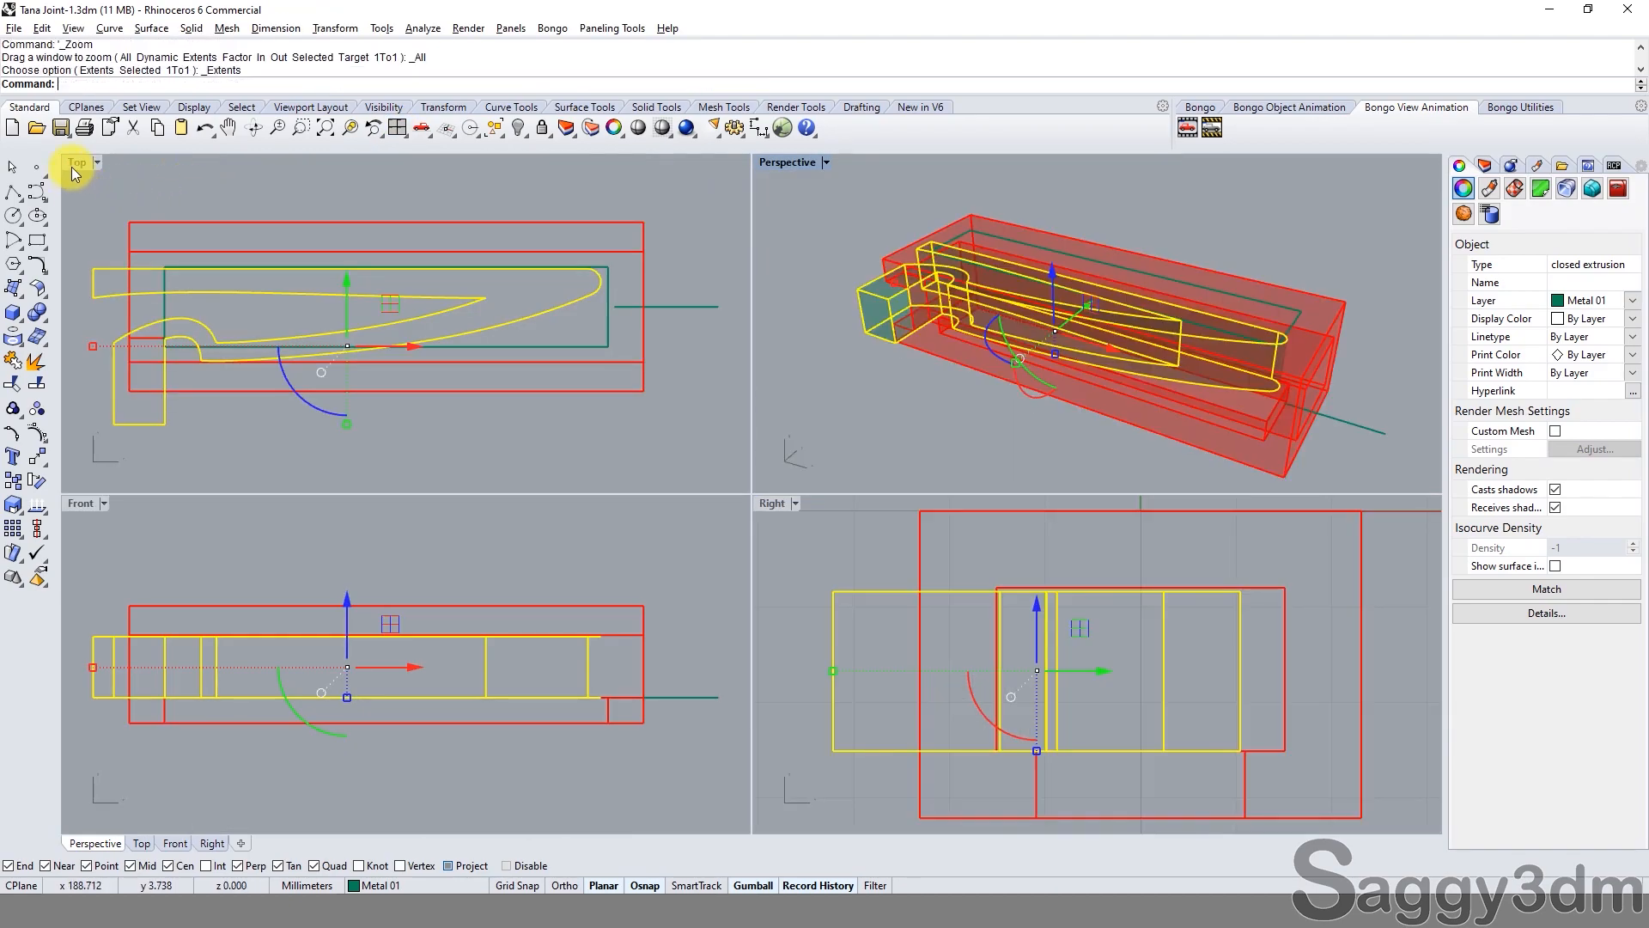
pyautogui.doubleClick(72, 163)
pyautogui.scroll(8, 330, 603)
pyautogui.moveTo(225, 518); pyautogui.dragTo(336, 519, button='right')
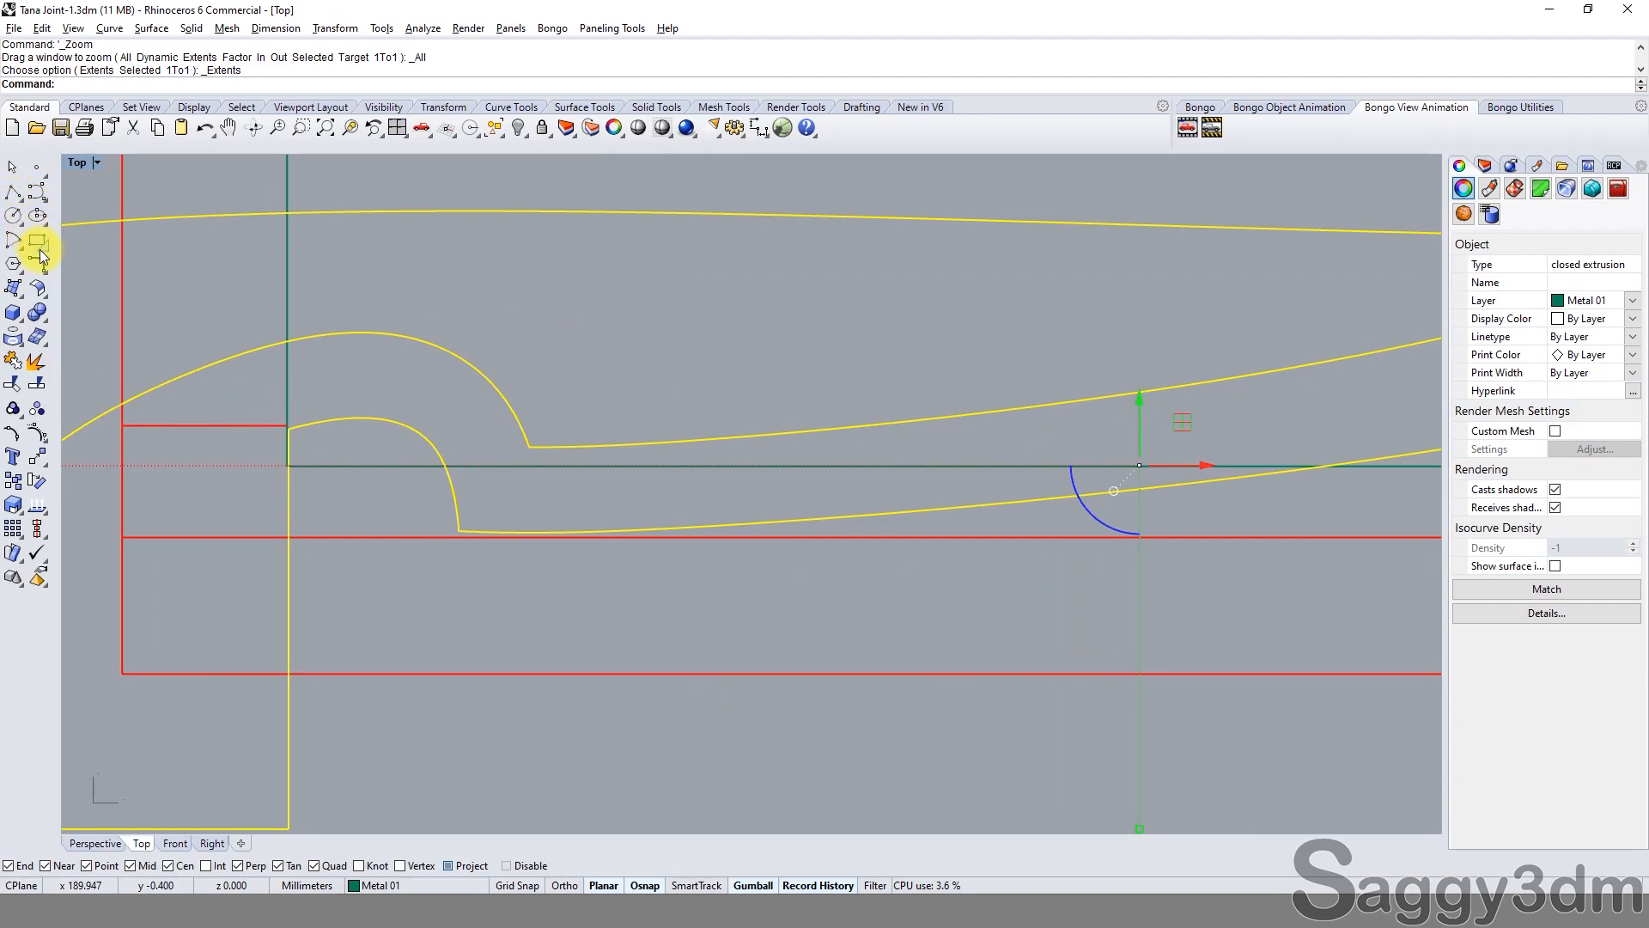
# Draw a 3-point rectangle about 1 by 0.7 mm from the hook recess's lower corner square to the end leg's inner edge.
pyautogui.click(39, 249)
pyautogui.click(105, 249)
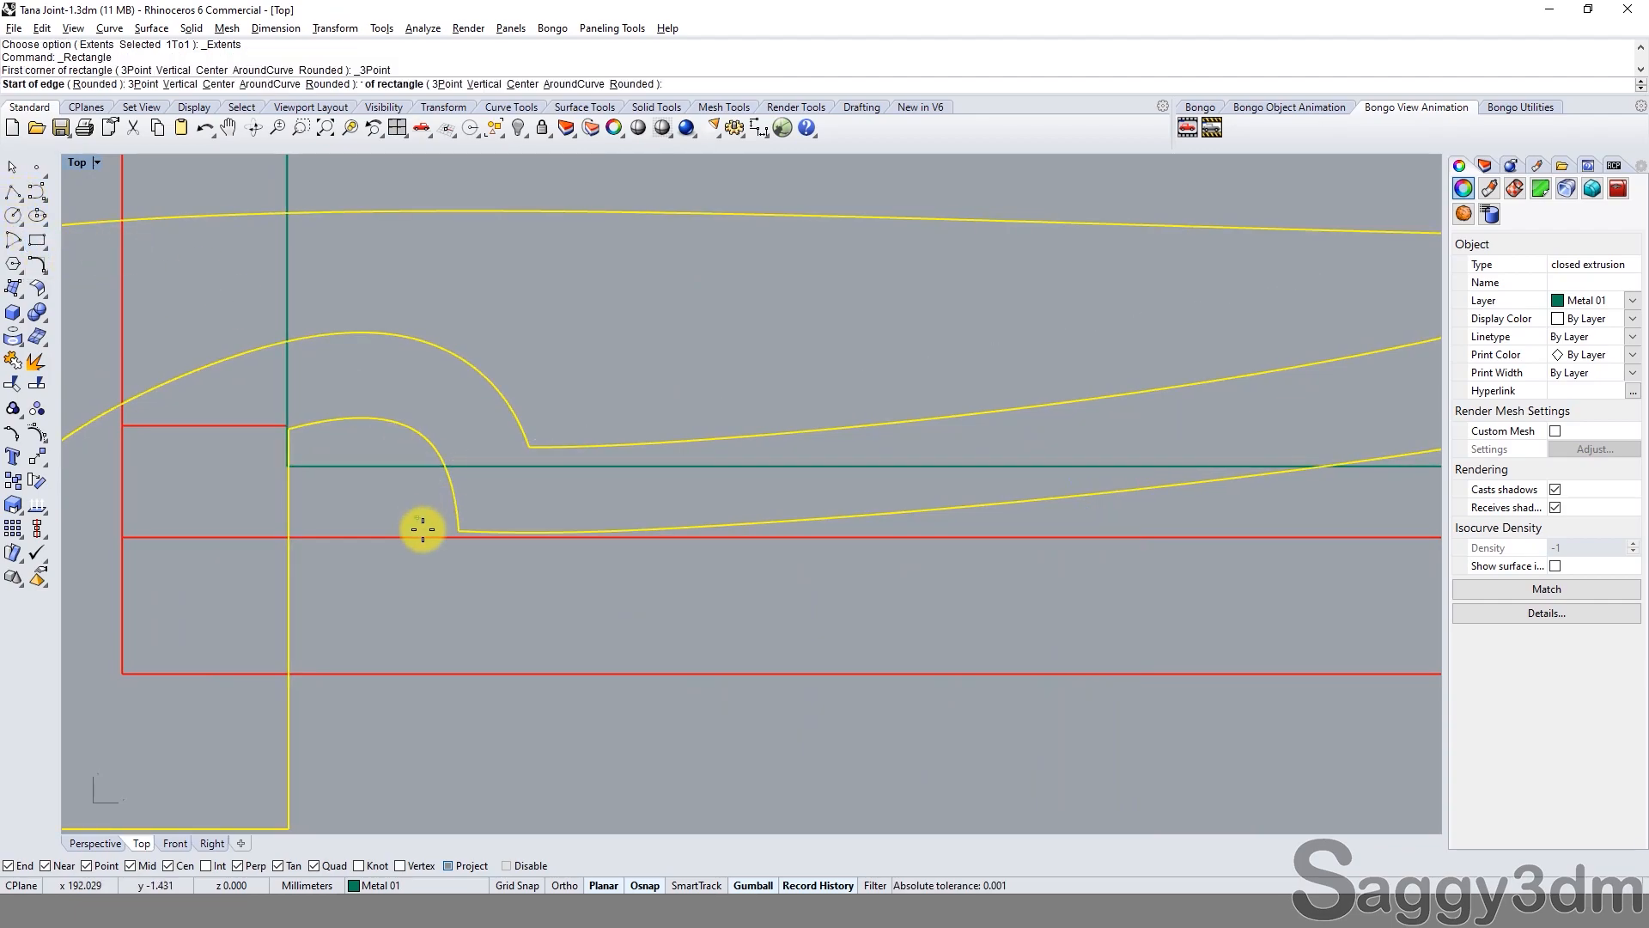
pyautogui.click(458, 531)
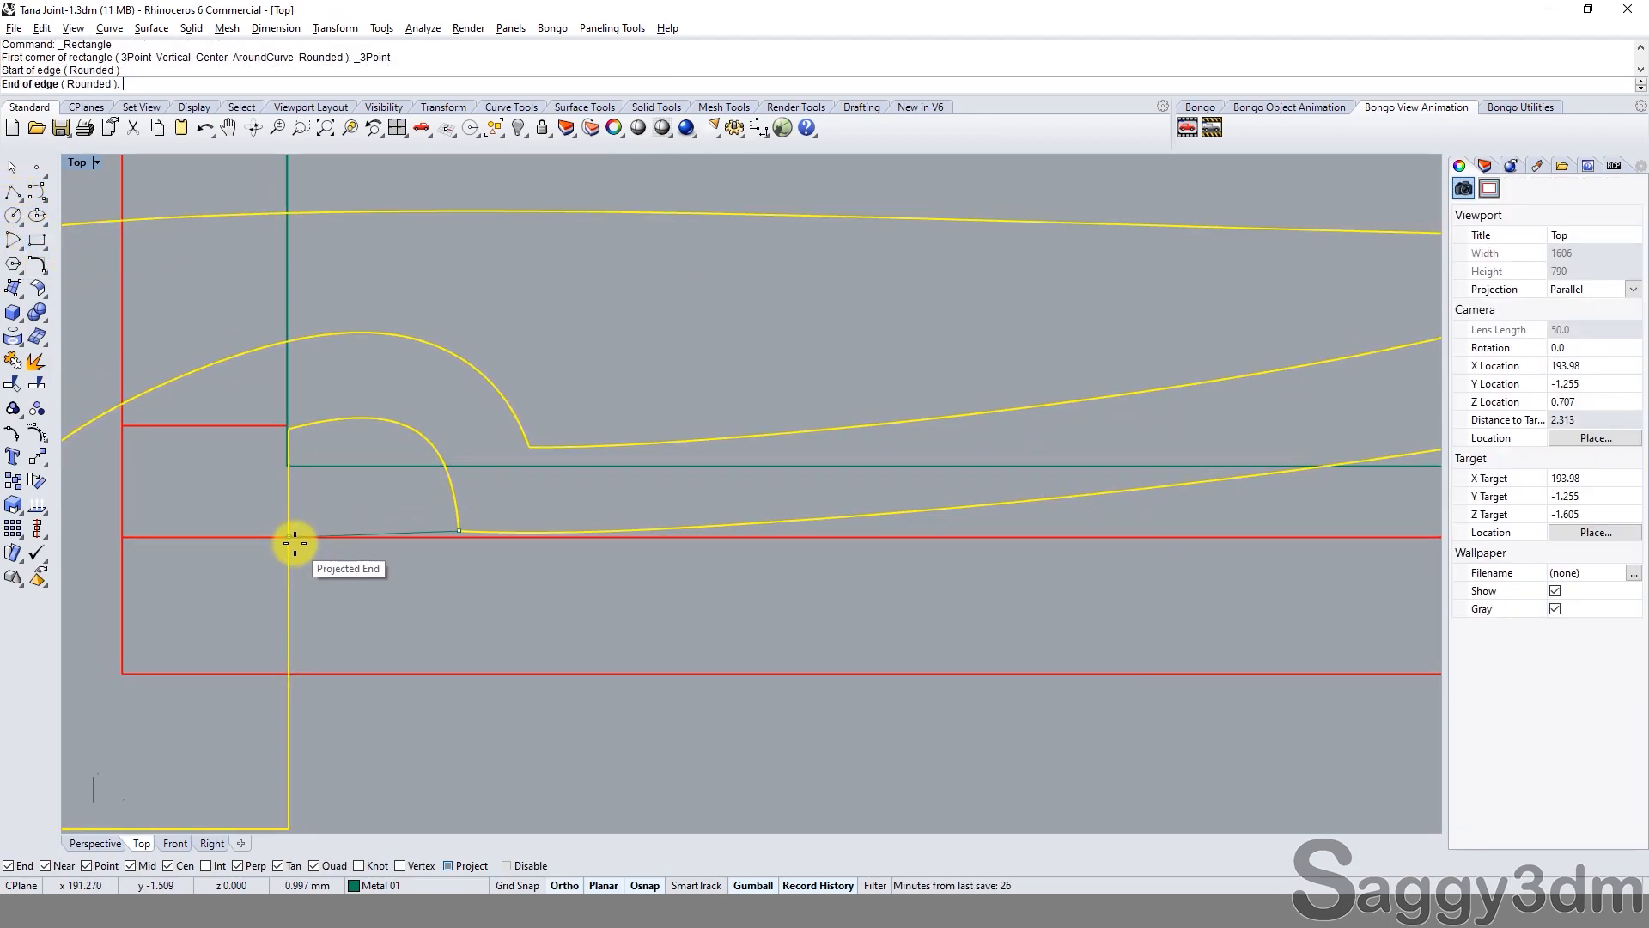
pyautogui.scroll(3, 296, 550)
pyautogui.scroll(2, 292, 505)
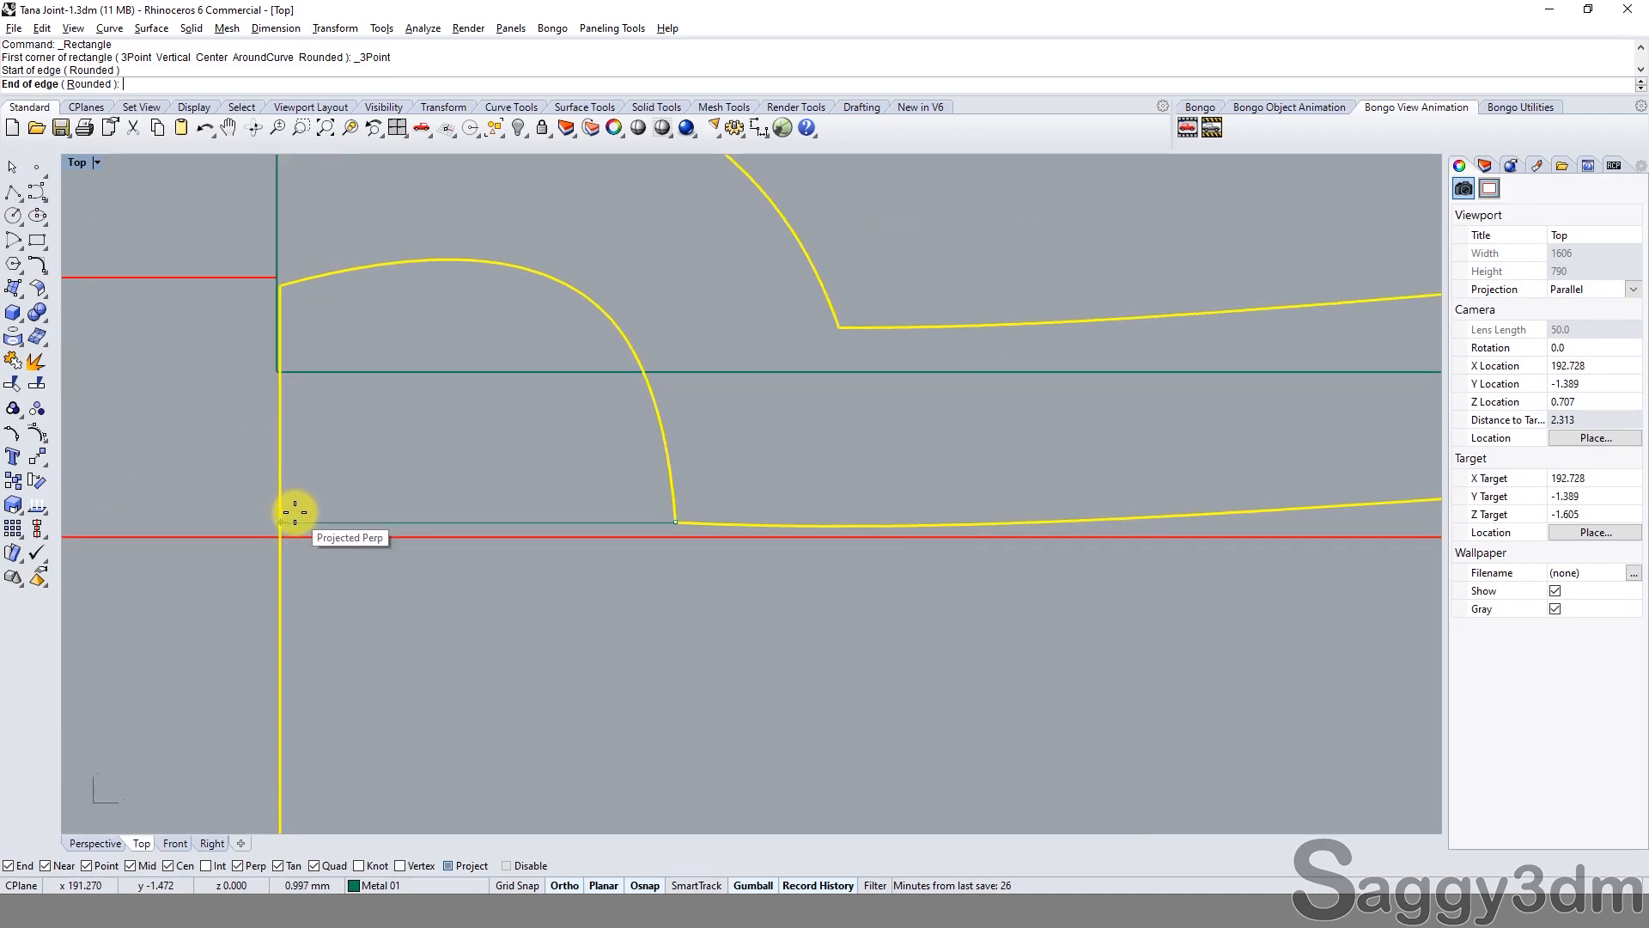
pyautogui.click(287, 516)
pyautogui.scroll(-3, 447, 392)
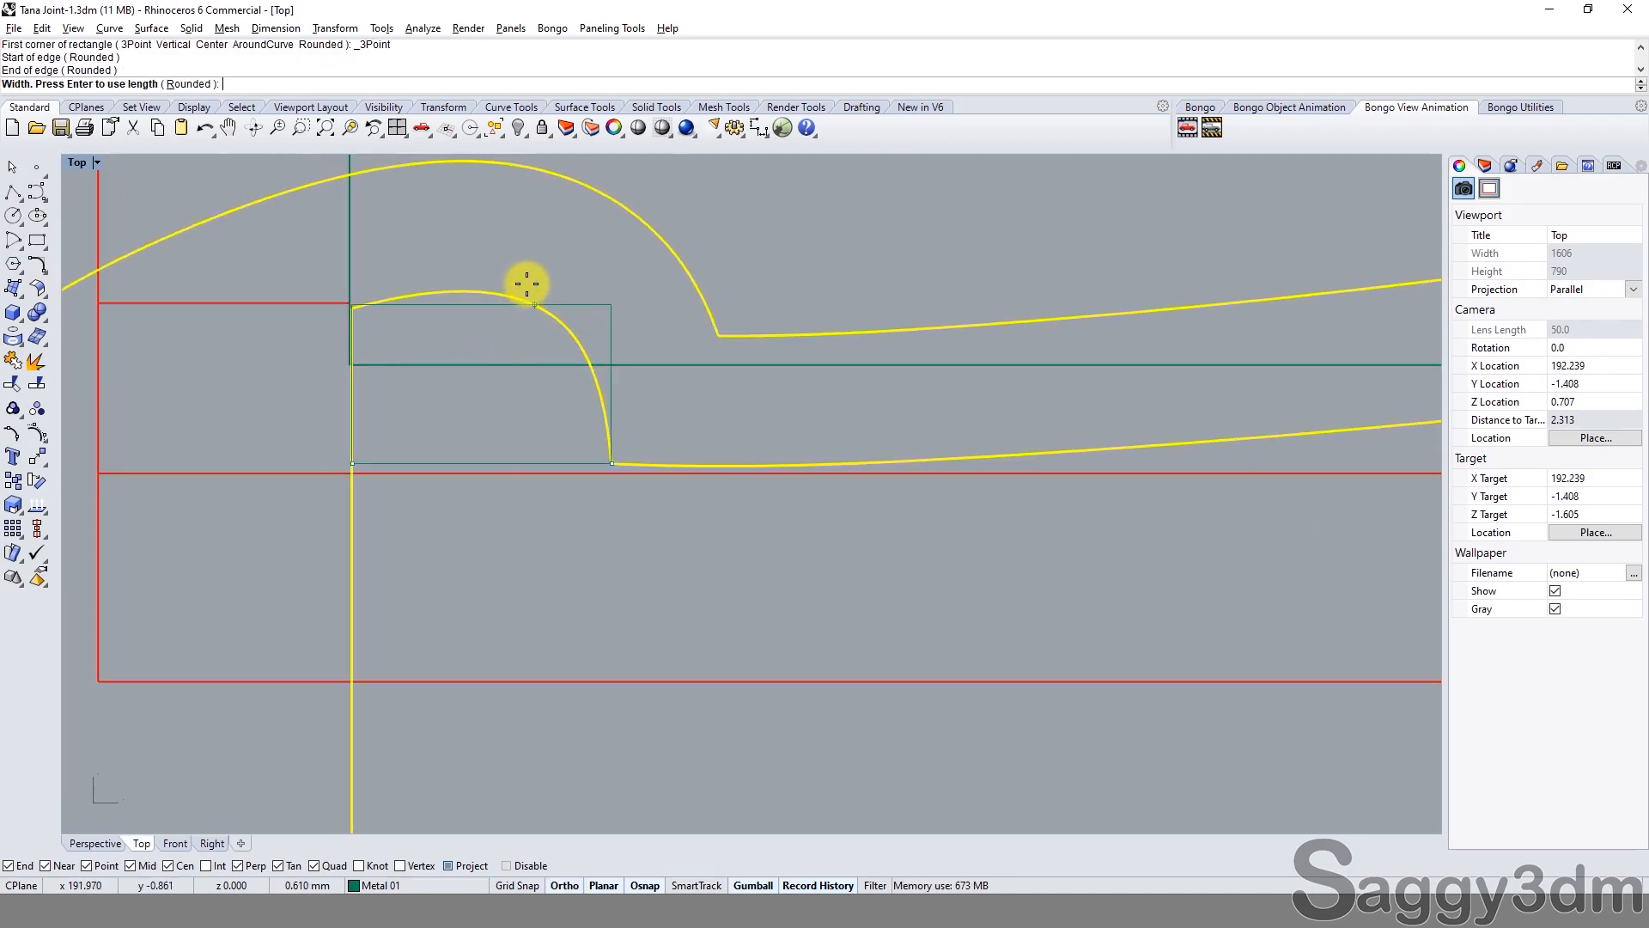
pyautogui.press('F8')
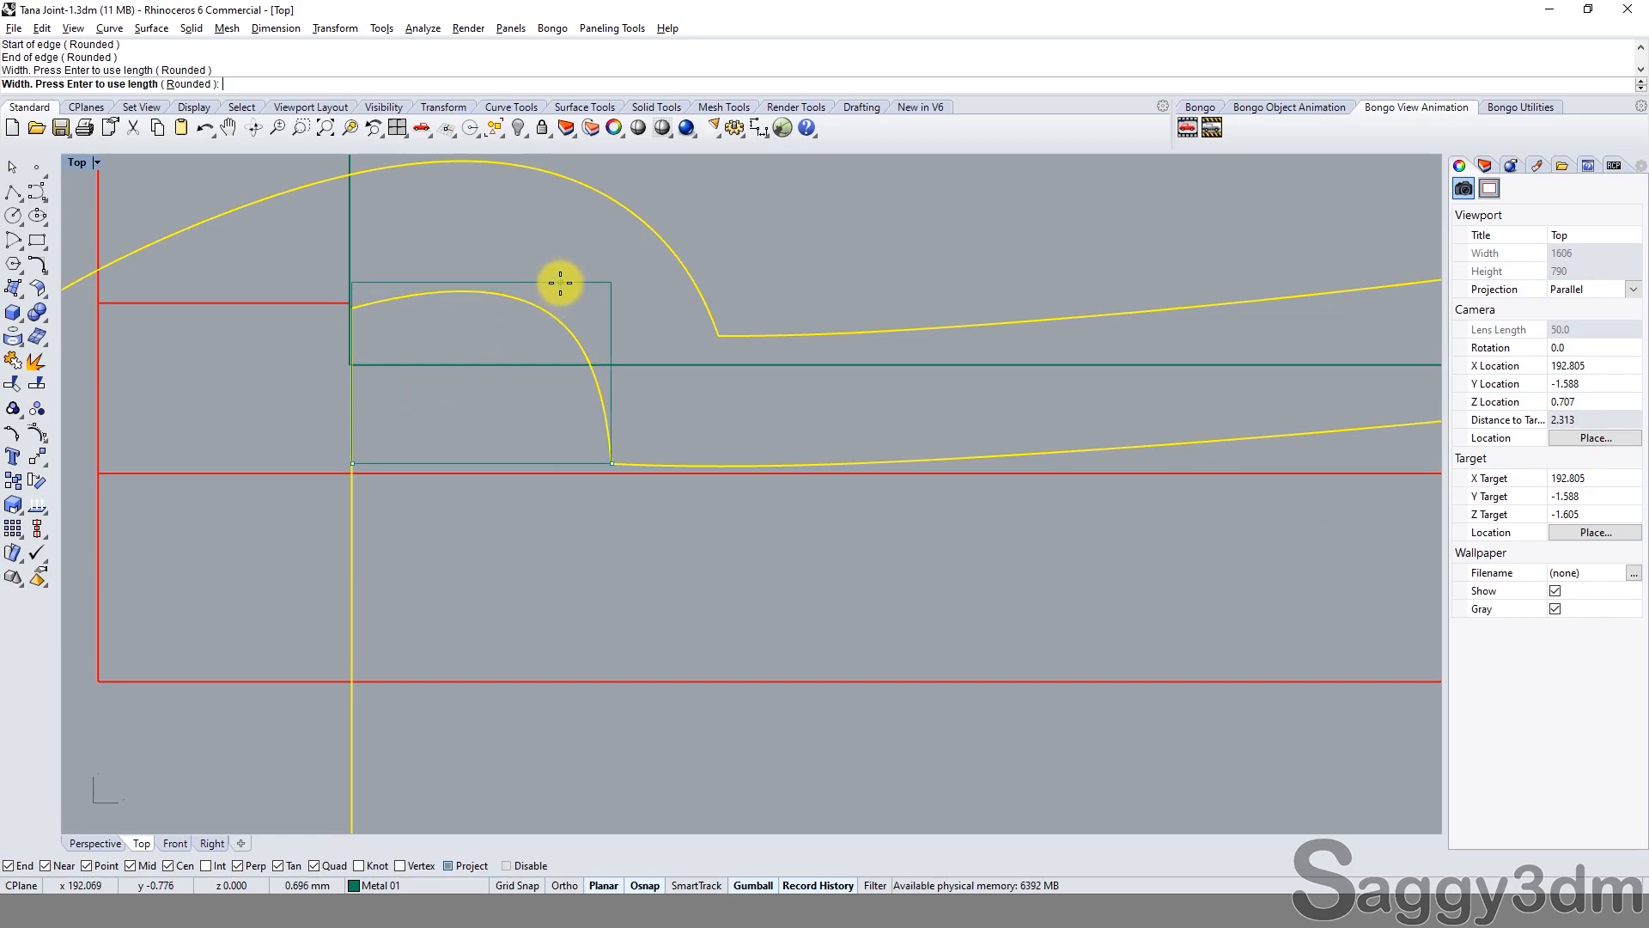
pyautogui.click(565, 286)
# Move the rectangle slightly down so it extends just below the hook recess's lower corner.
pyautogui.moveTo(490, 316); pyautogui.dragTo(491, 337)
pyautogui.press('Escape')
pyautogui.scroll(1, 547, 322)
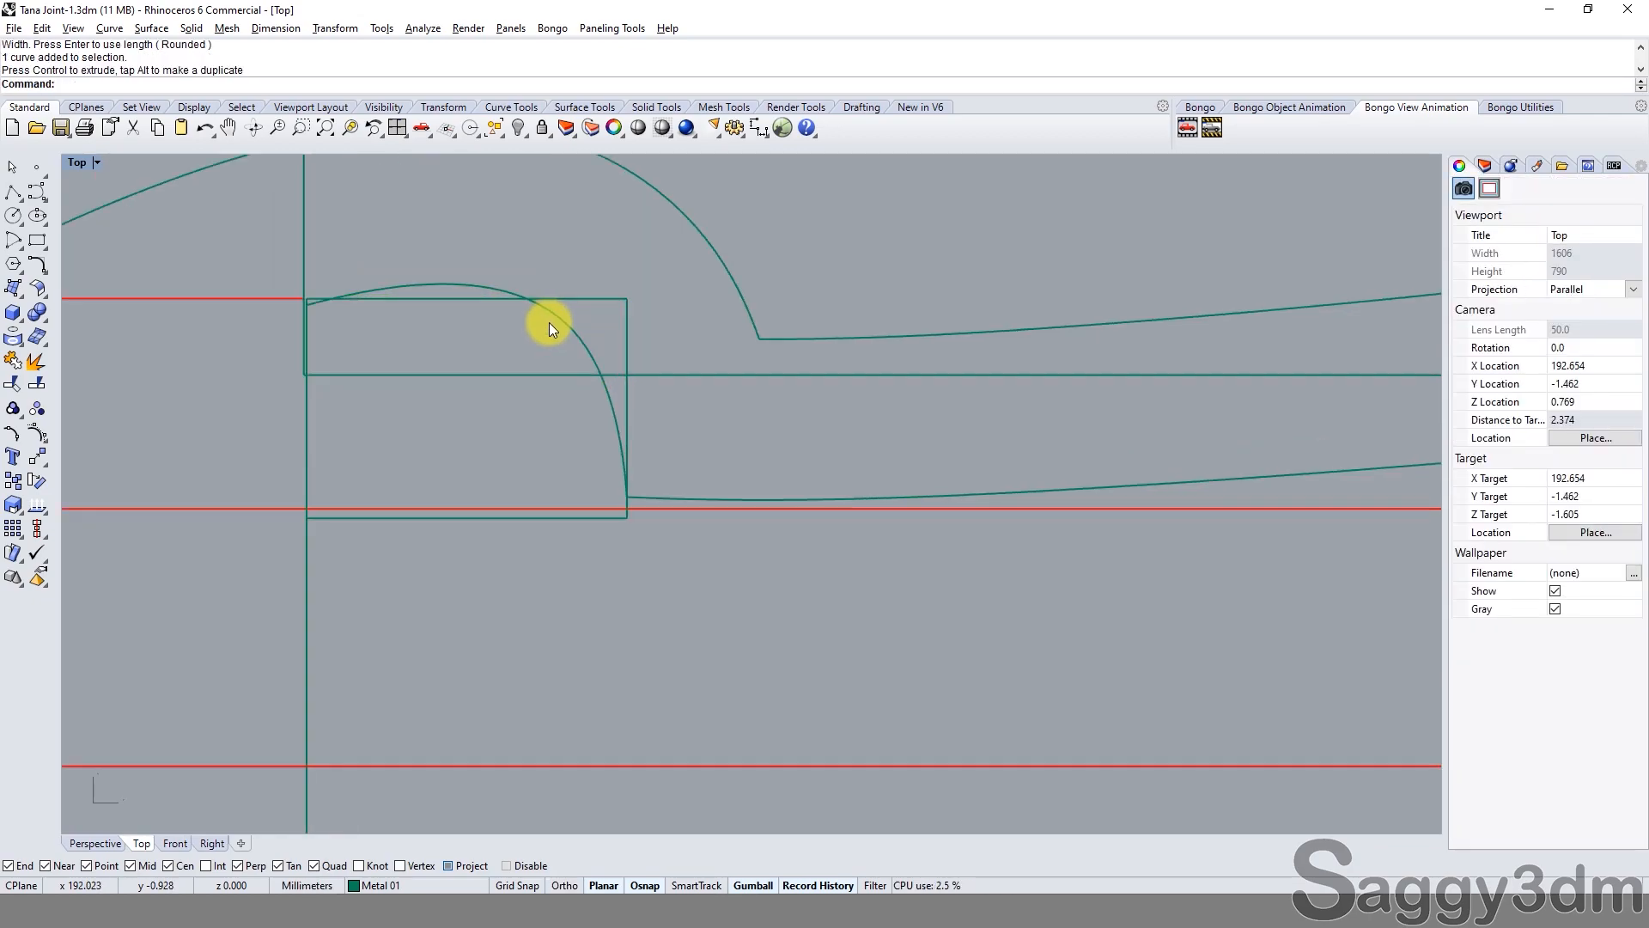
pyautogui.click(628, 344)
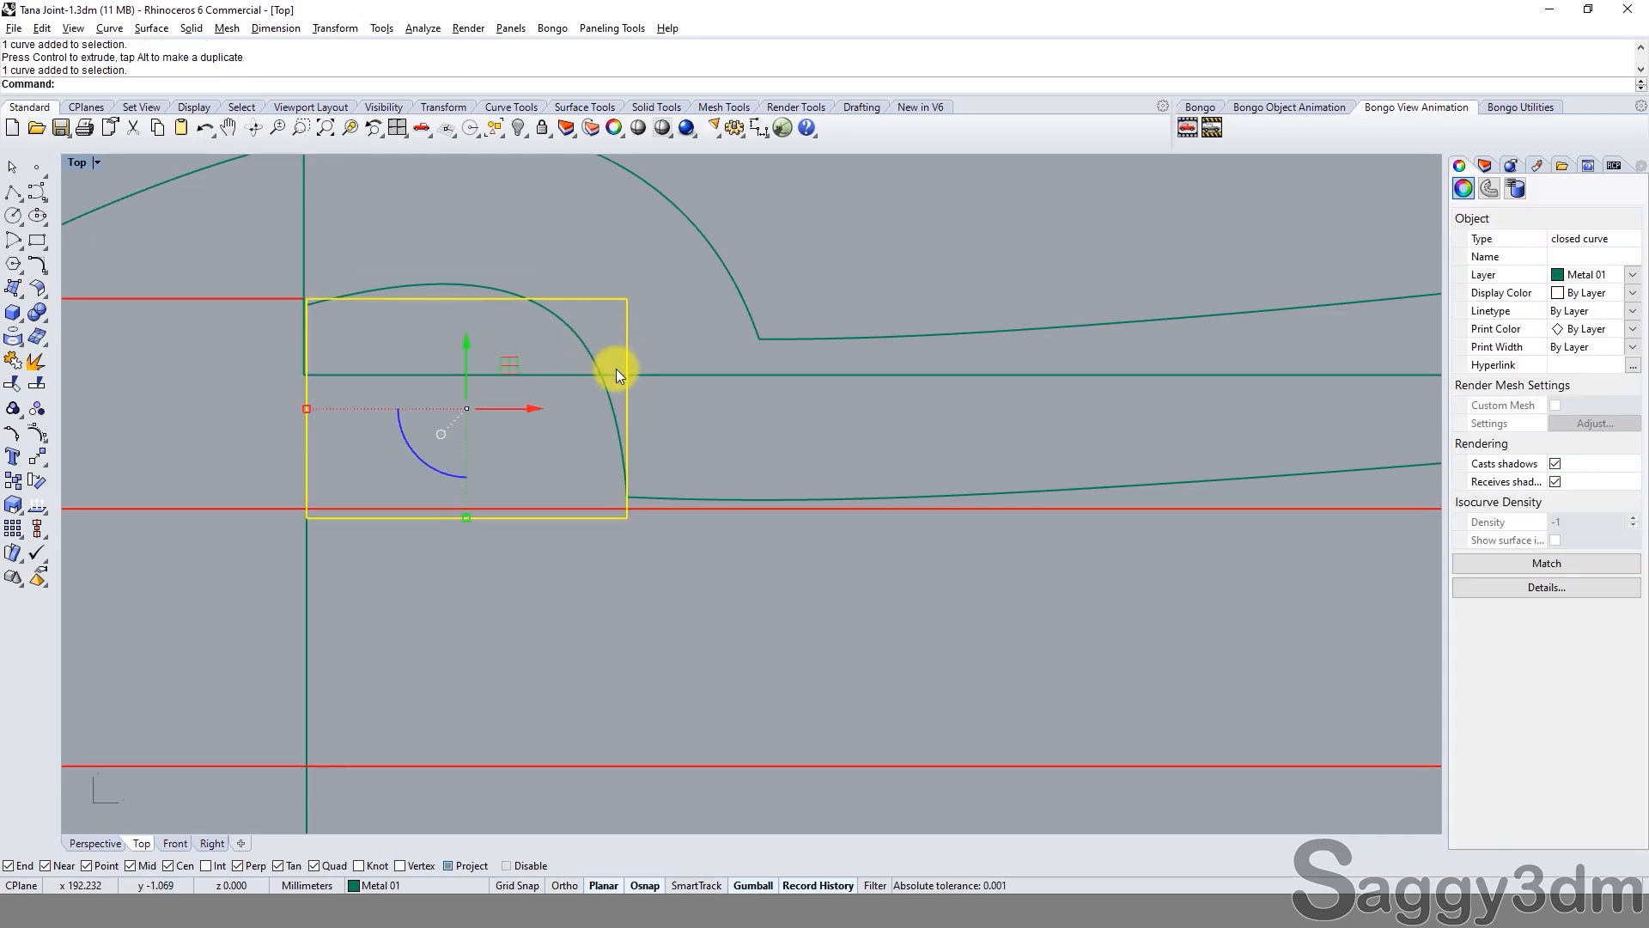
pyautogui.click(578, 342)
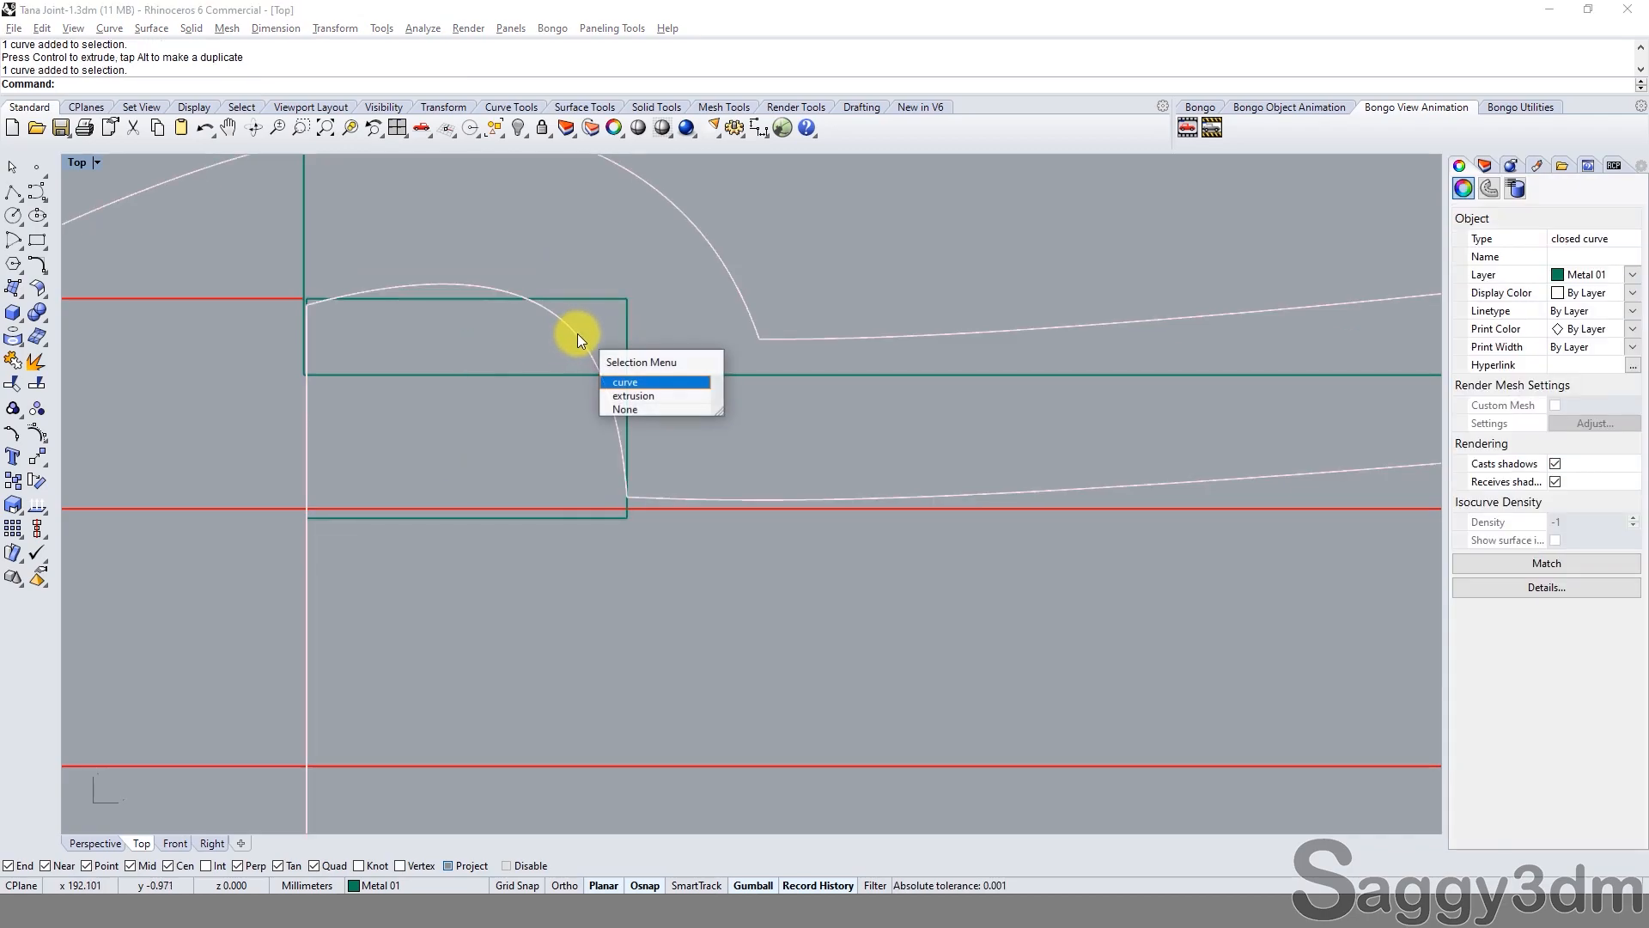
pyautogui.click(632, 378)
pyautogui.scroll(-1, 635, 383)
pyautogui.press('F10')
pyautogui.scroll(1, 574, 305)
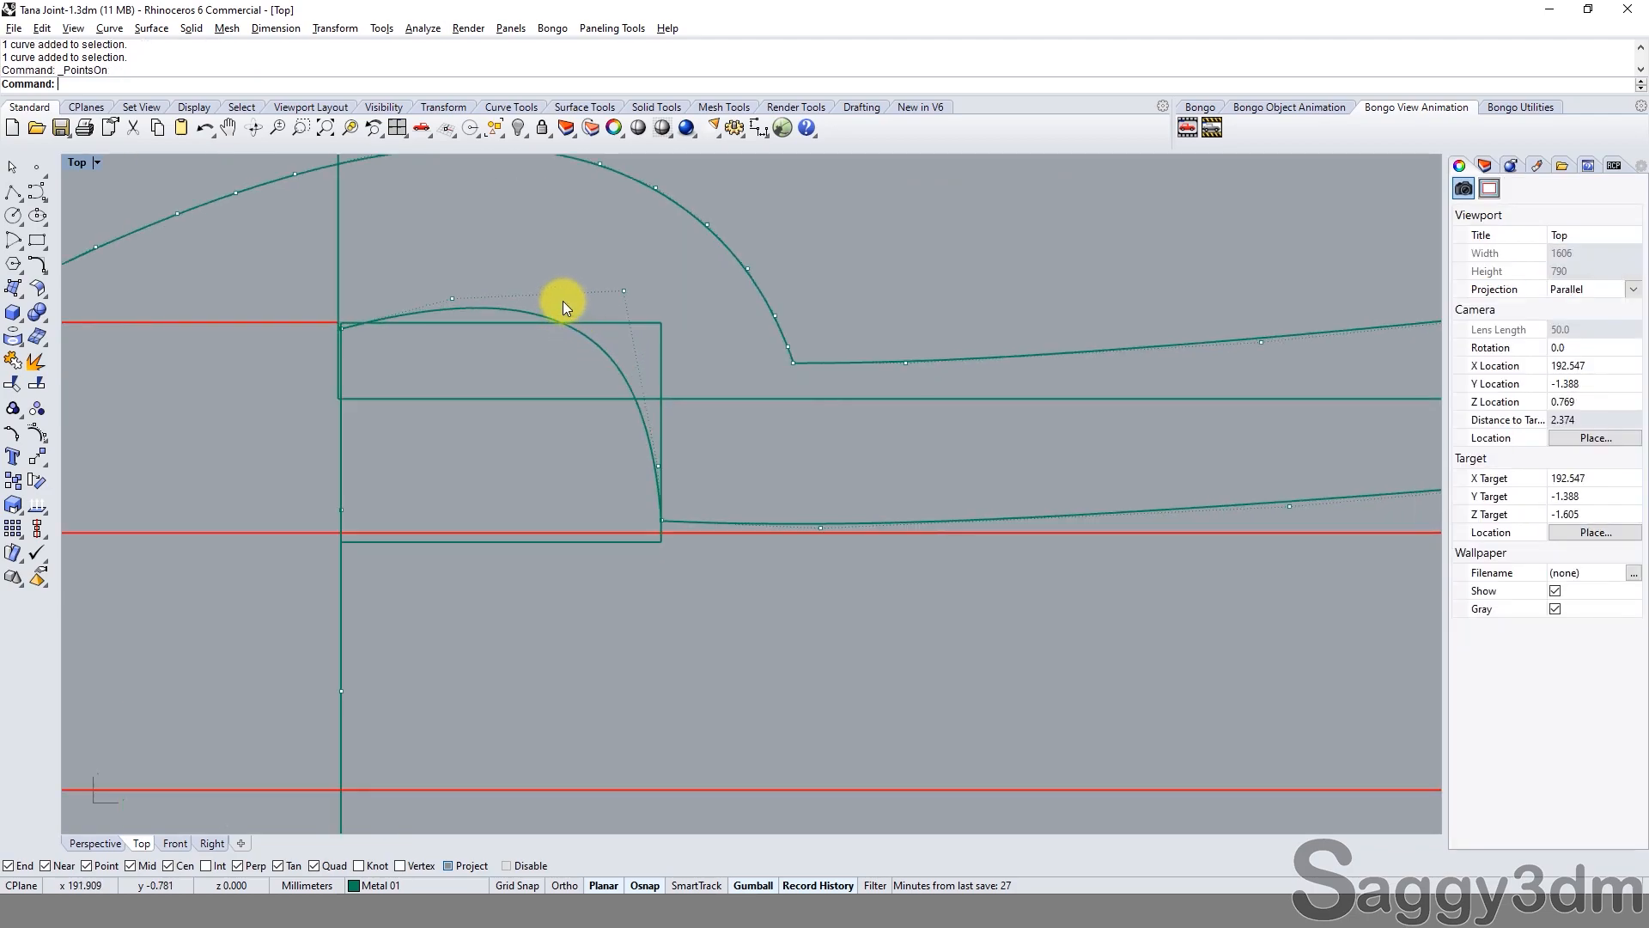
pyautogui.click(456, 299)
pyautogui.moveTo(531, 293); pyautogui.dragTo(676, 325)
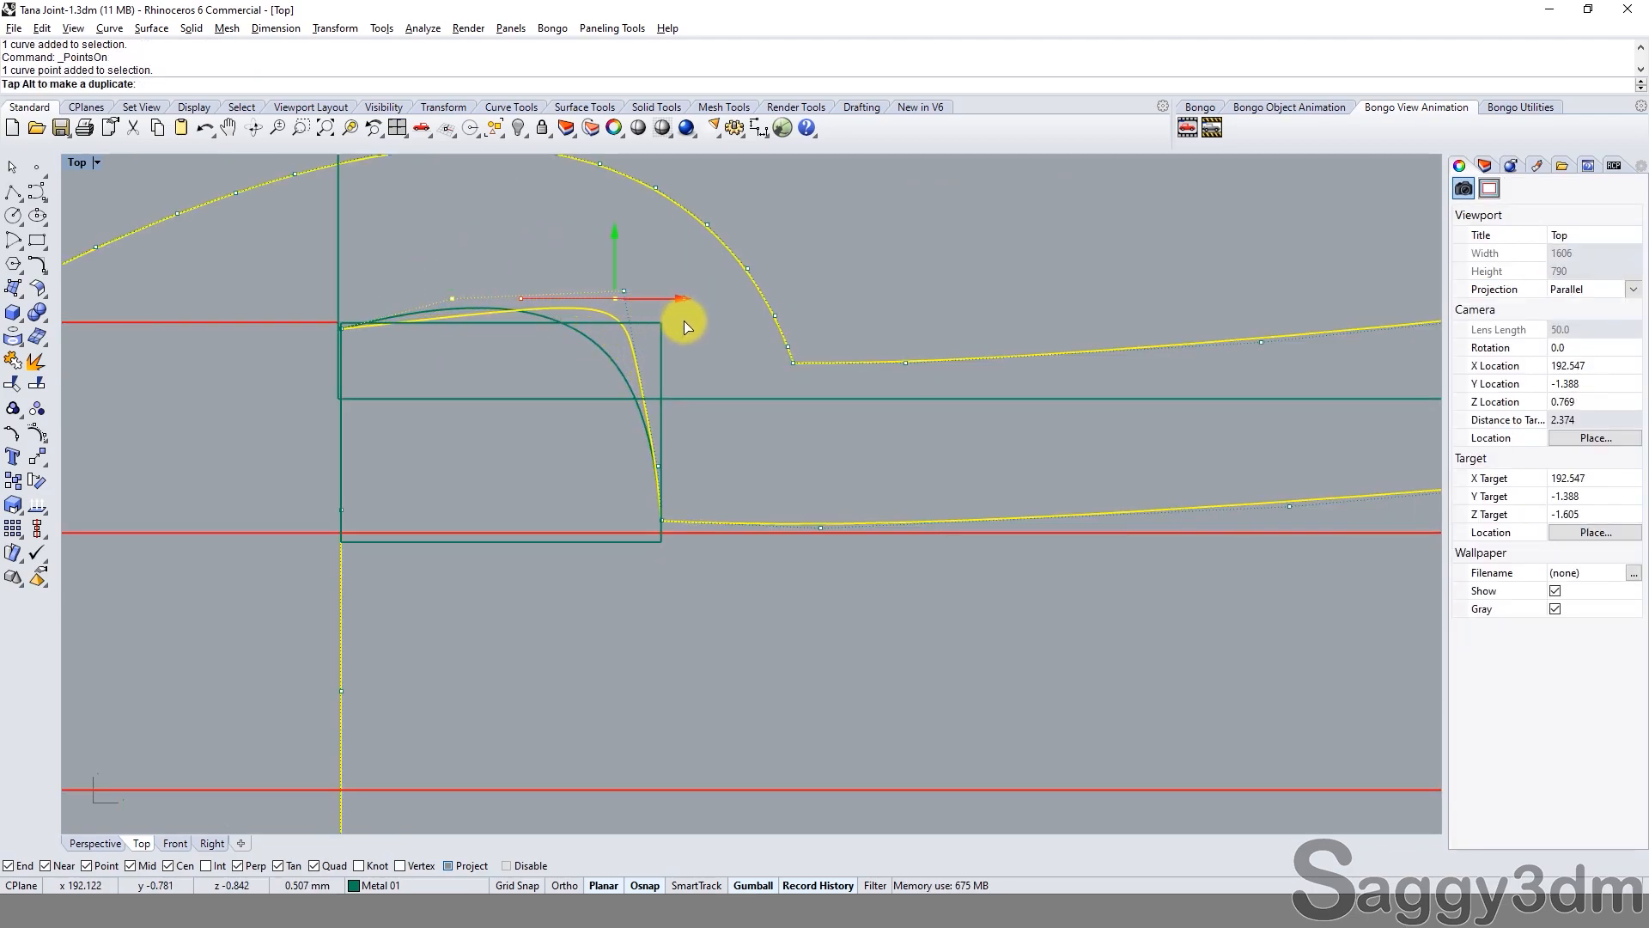
pyautogui.moveTo(673, 329); pyautogui.dragTo(641, 325)
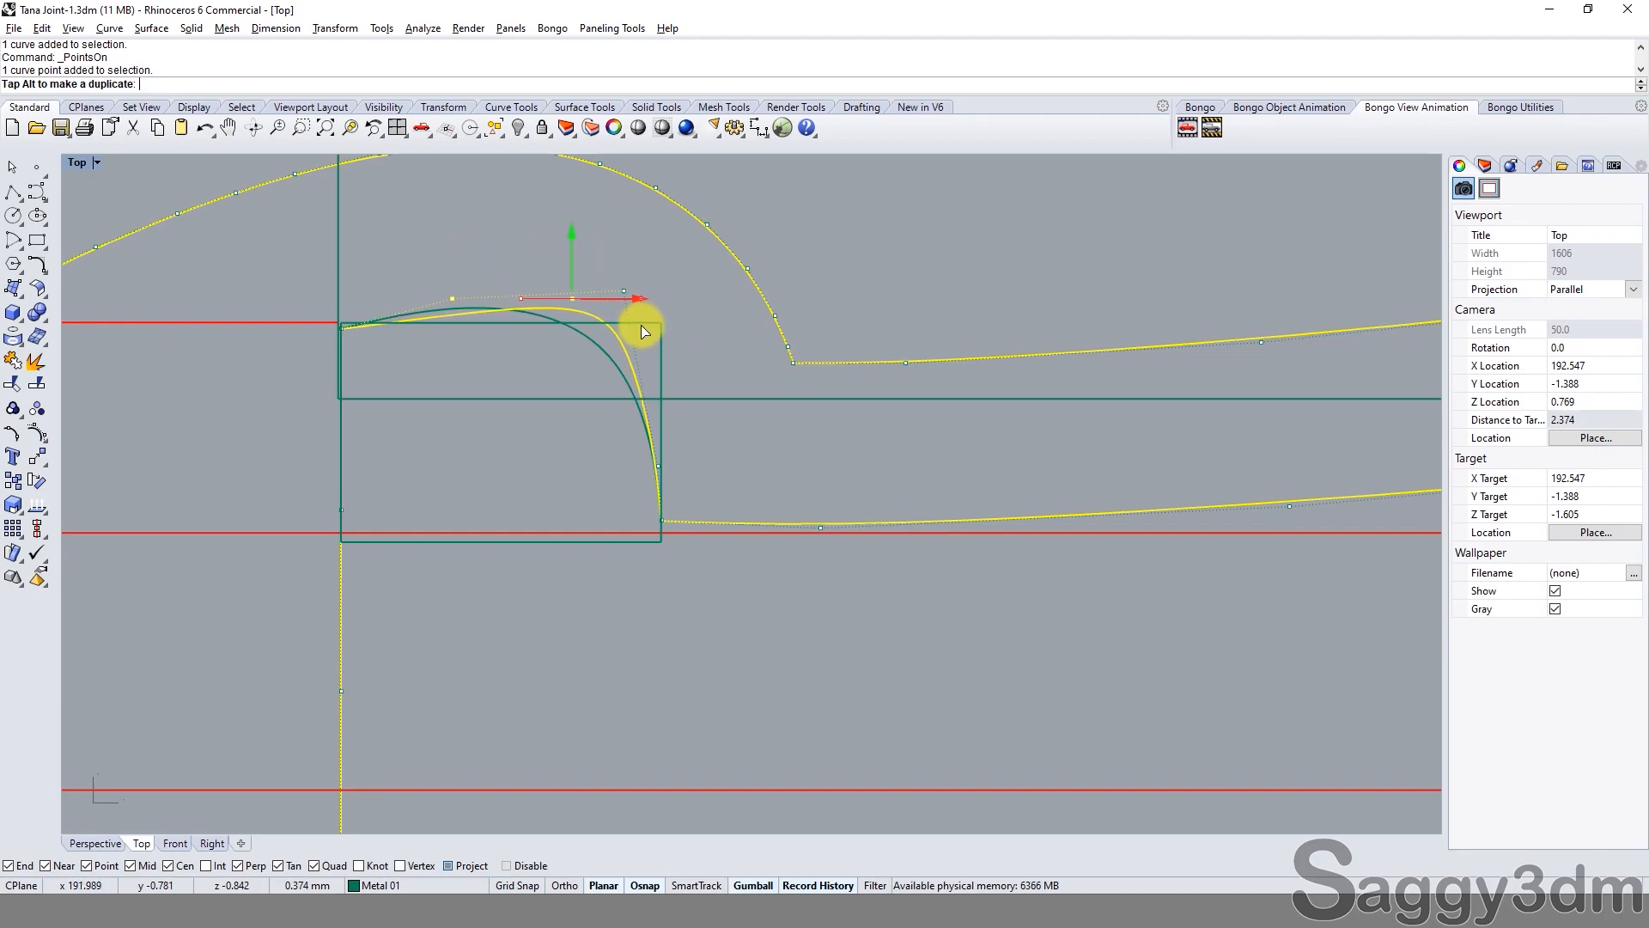
pyautogui.press('Escape')
# Draw a circle of about 0.42 mm radius tangent to the rectangle's upper edge and its edge along the end leg, with Center snap off.
pyautogui.click(657, 326)
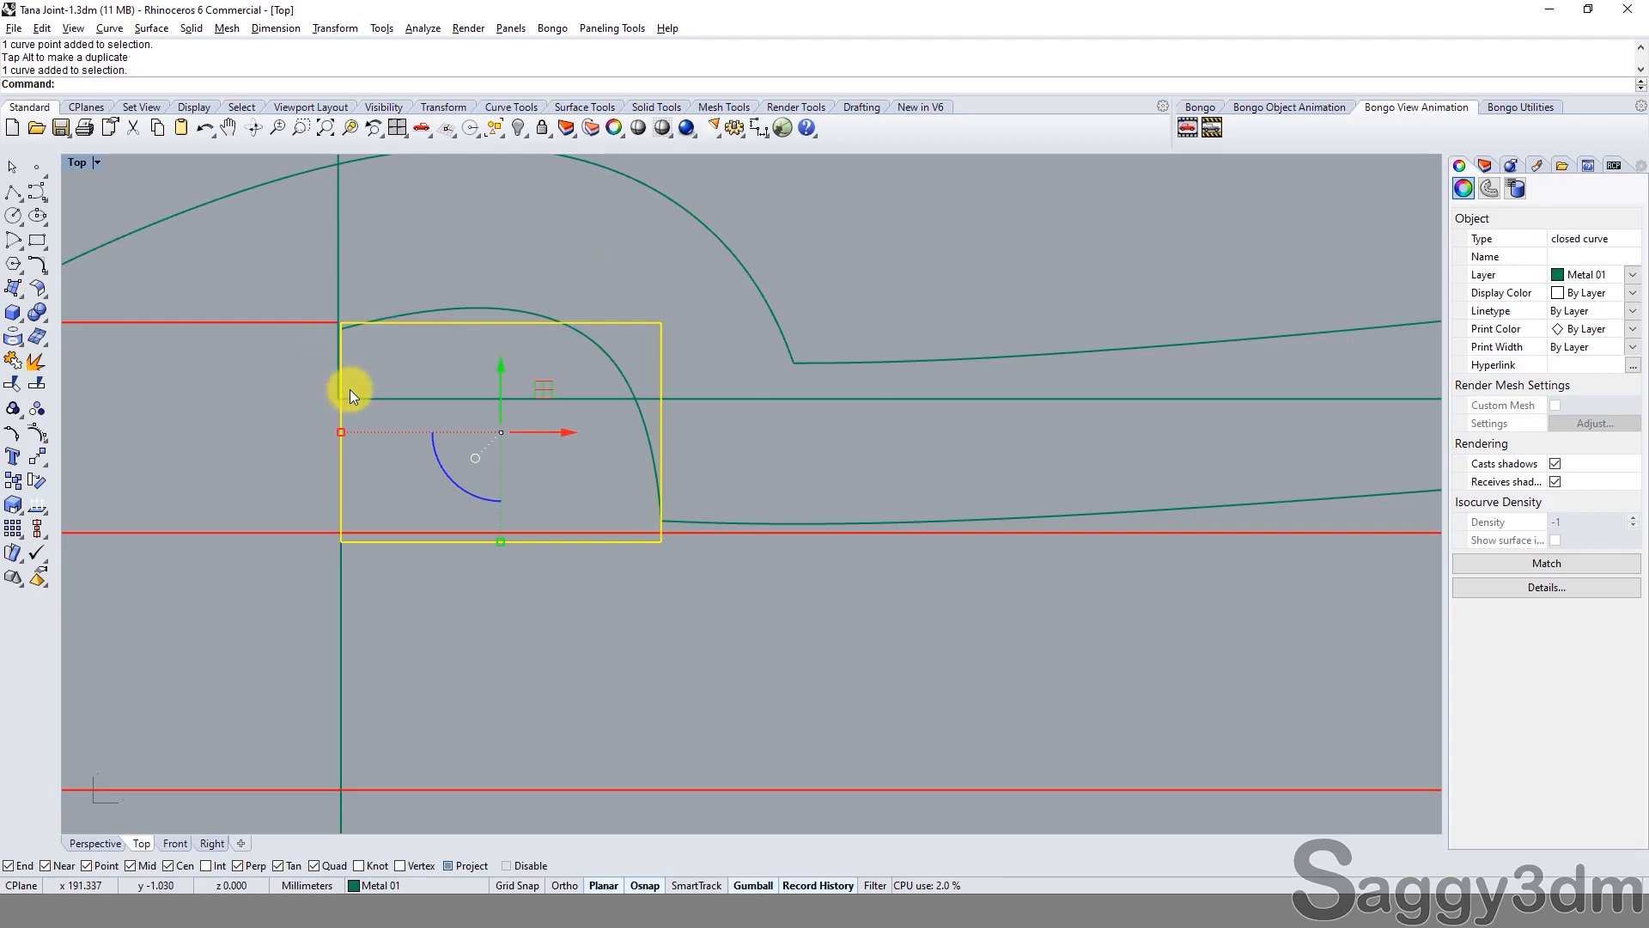
pyautogui.click(12, 215)
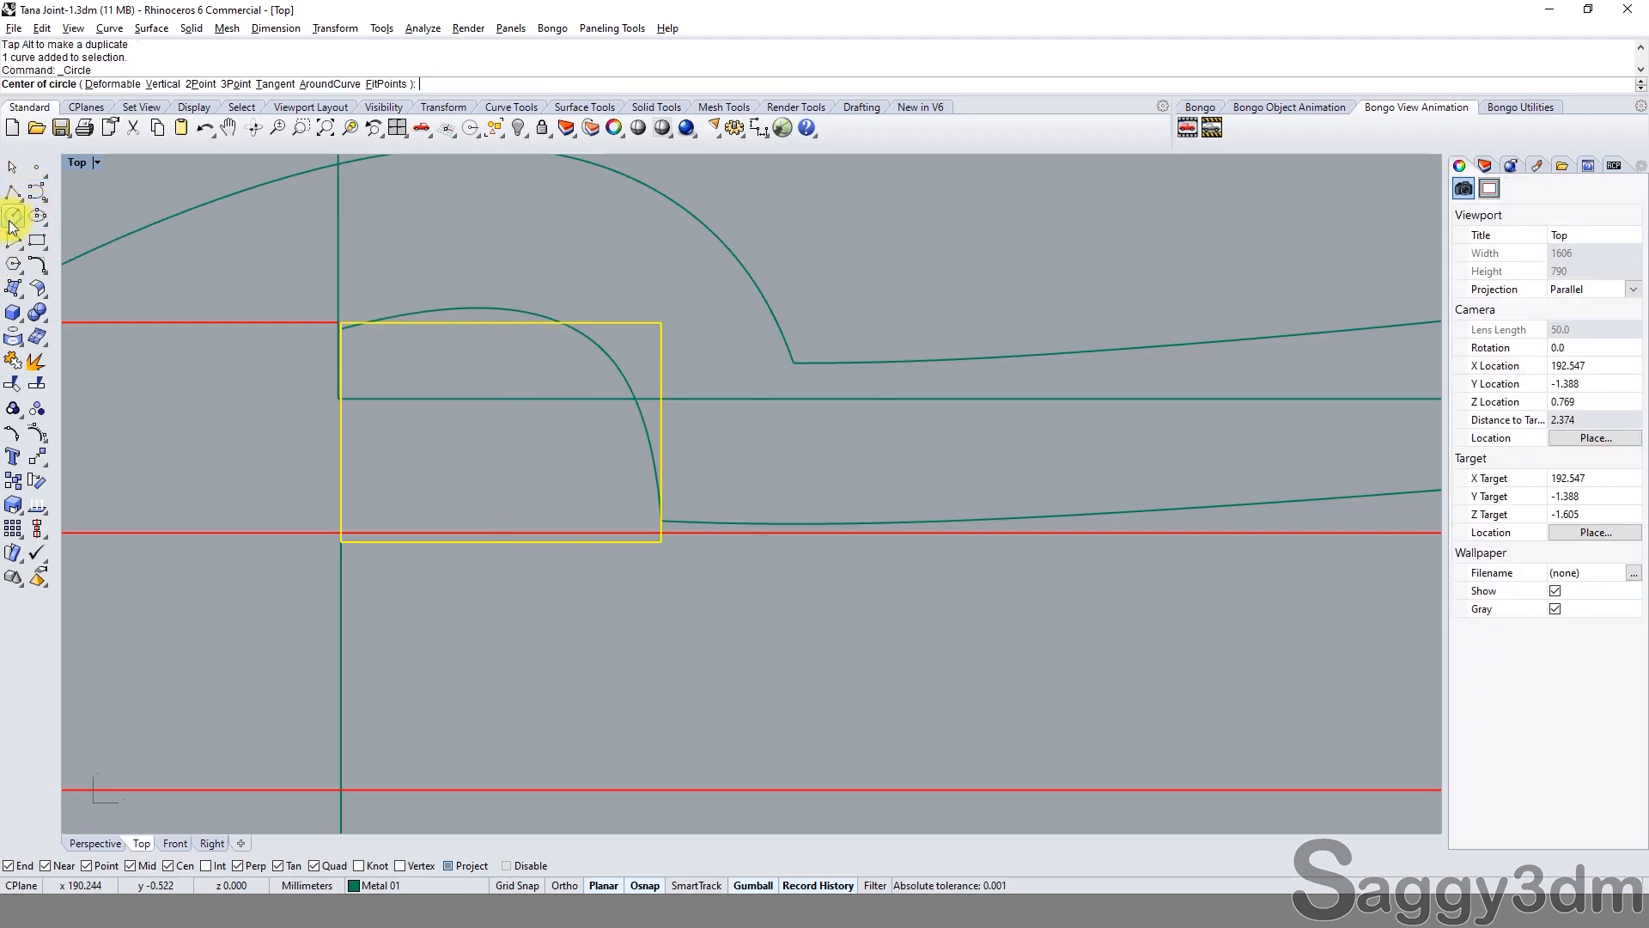
pyautogui.write('t')
pyautogui.press('Return')
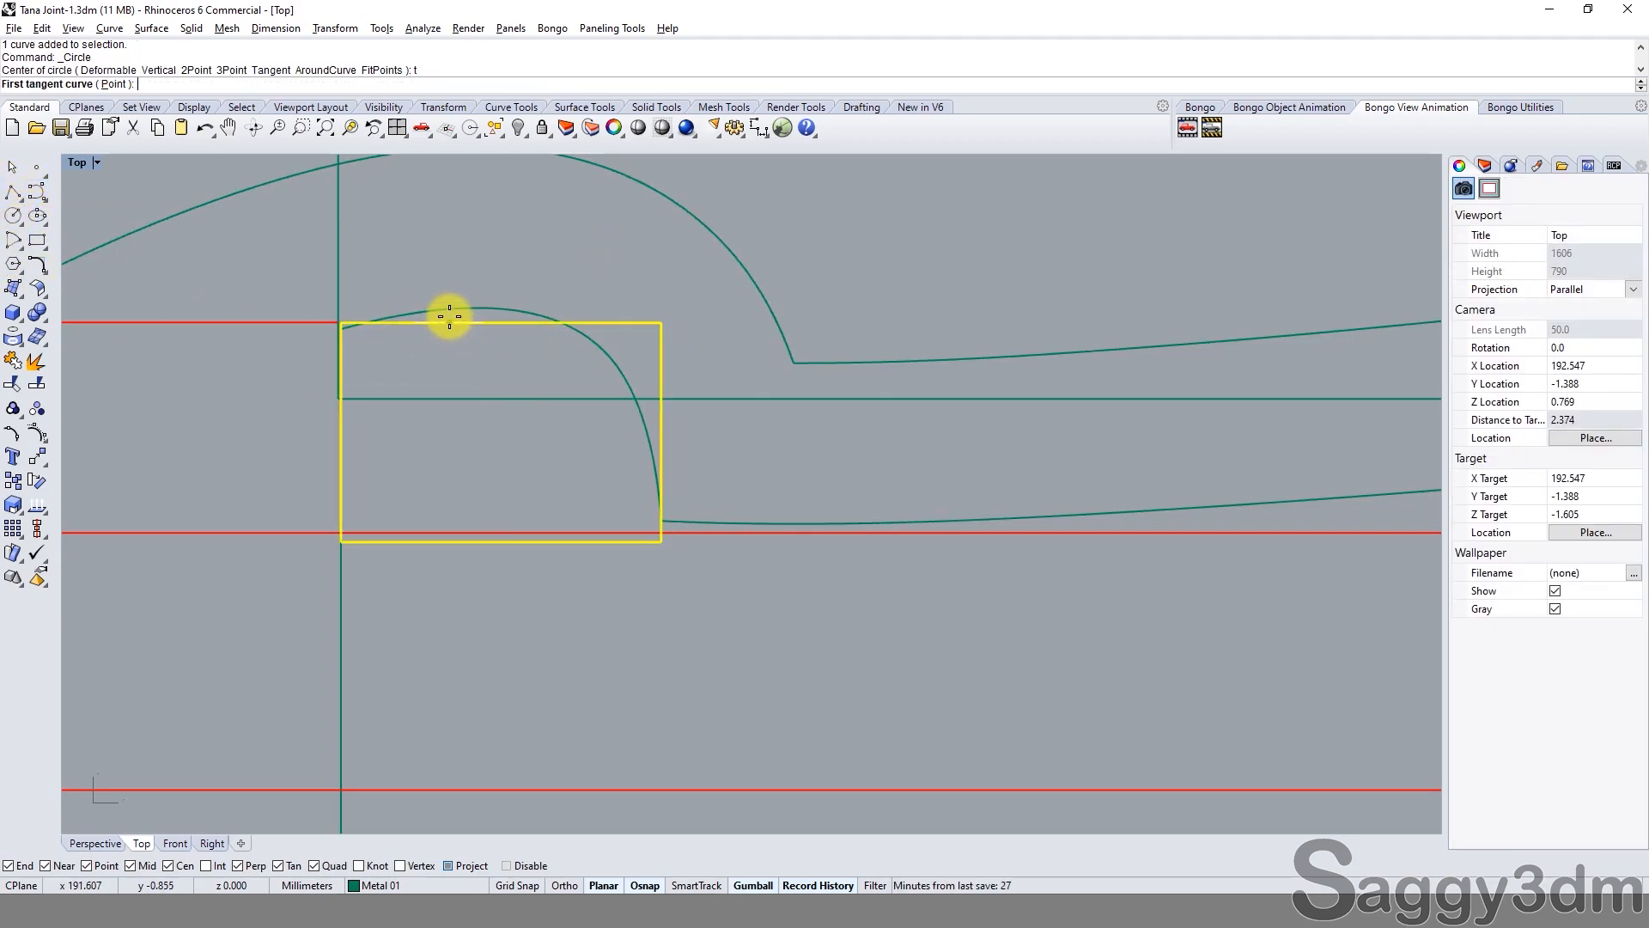
pyautogui.click(183, 866)
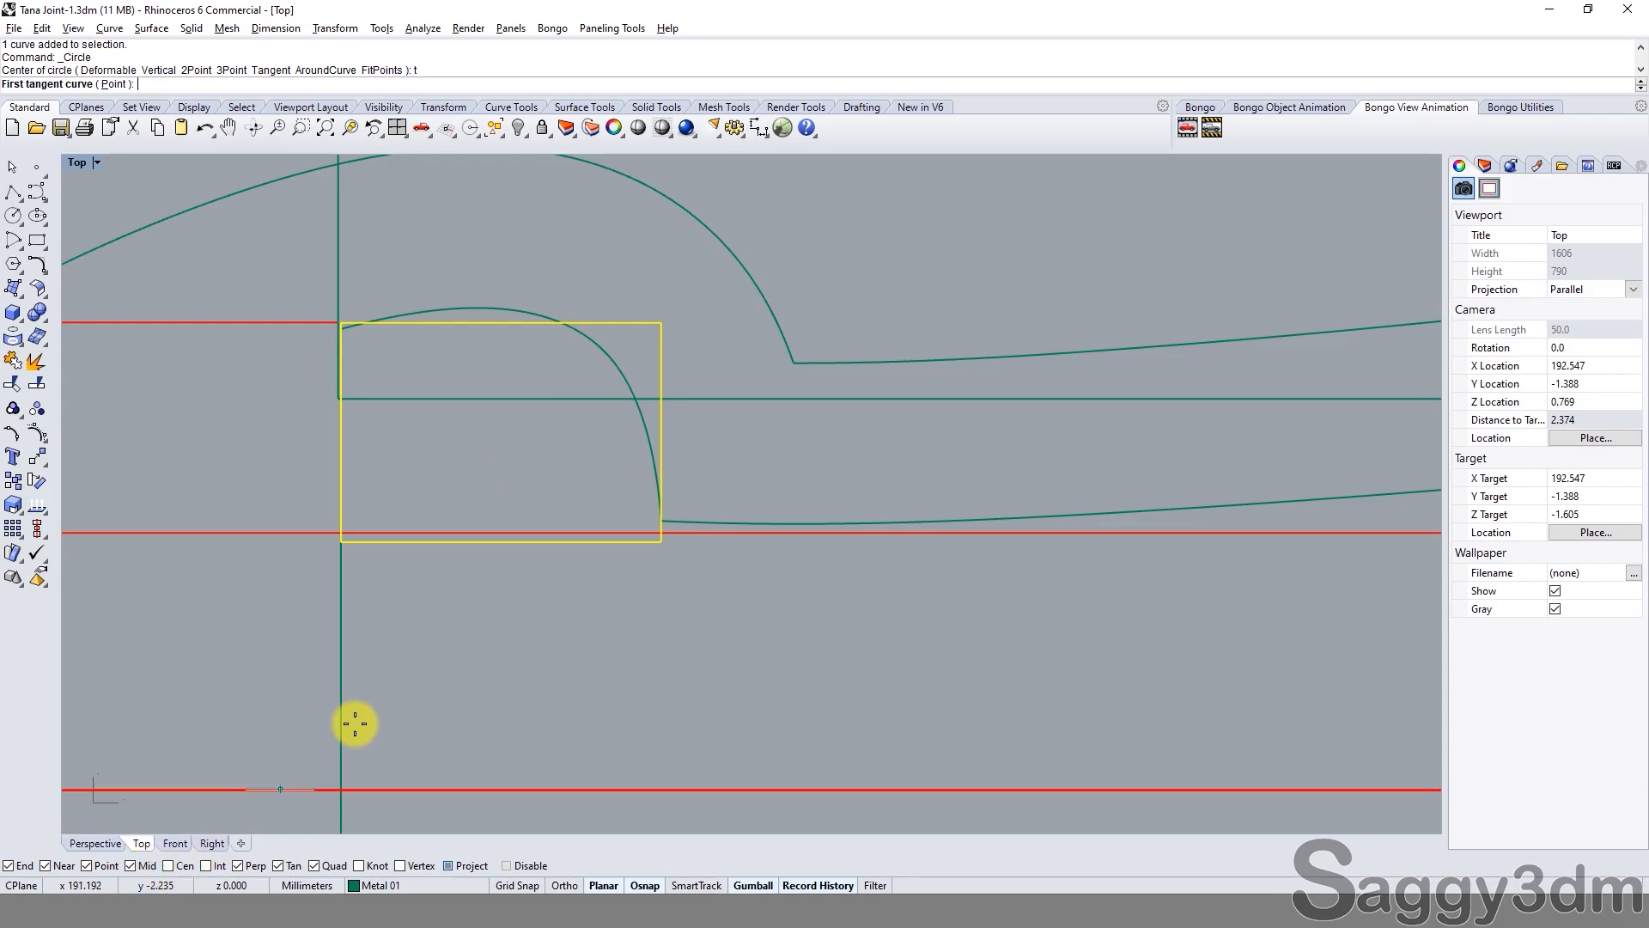
pyautogui.click(479, 324)
pyautogui.scroll(2, 344, 361)
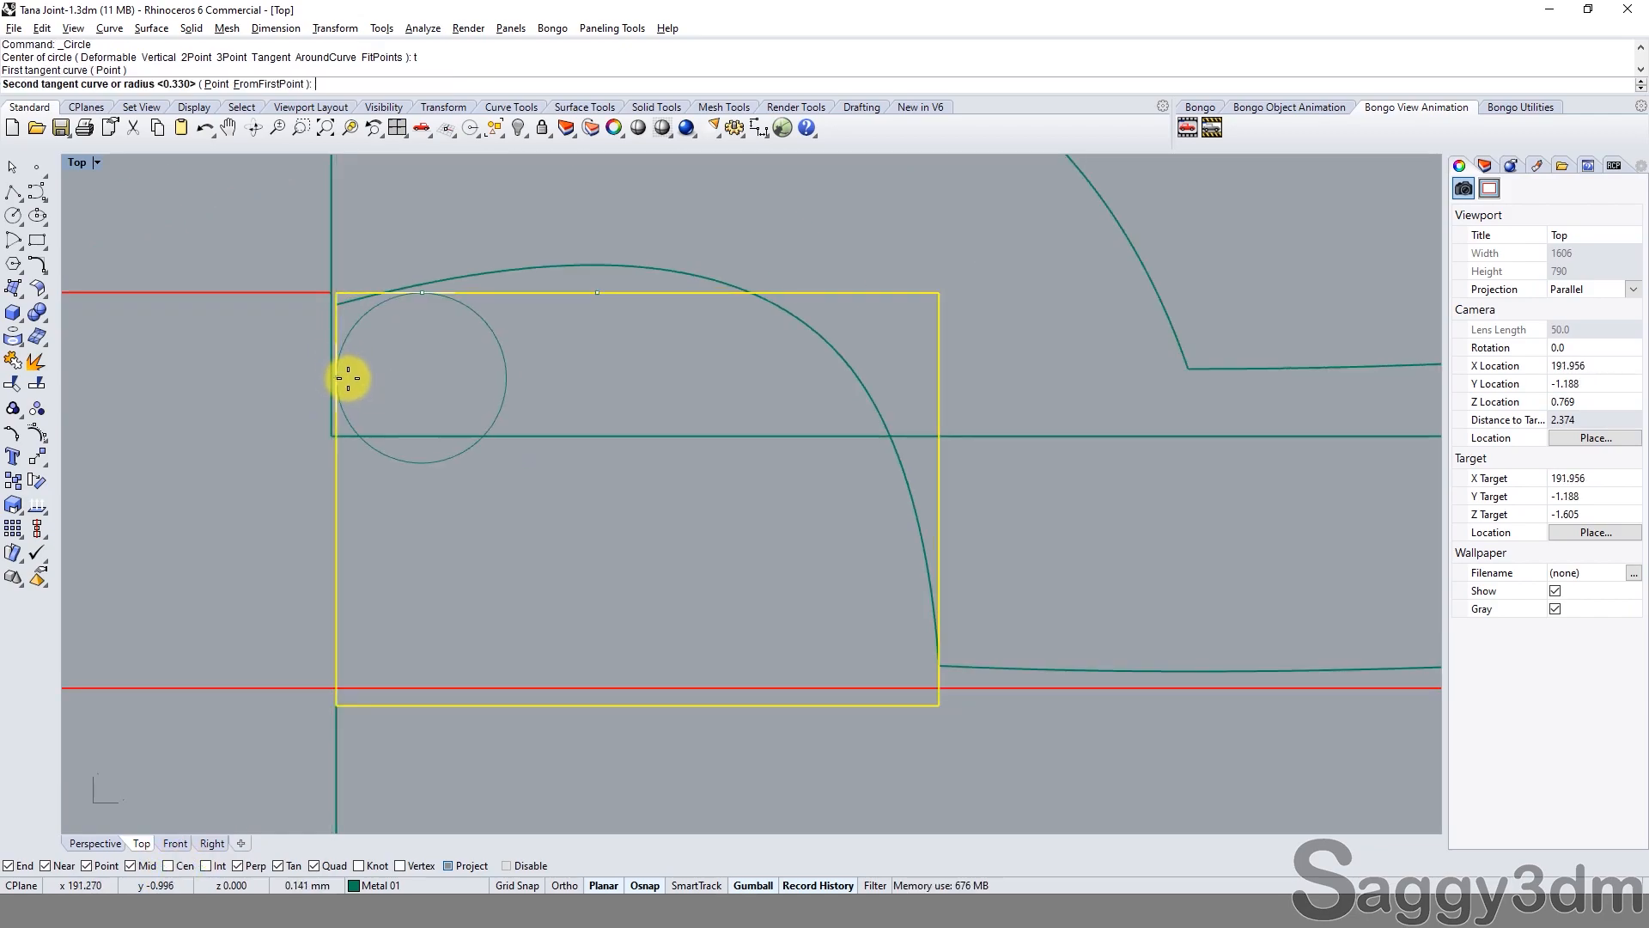
pyautogui.scroll(2, 343, 368)
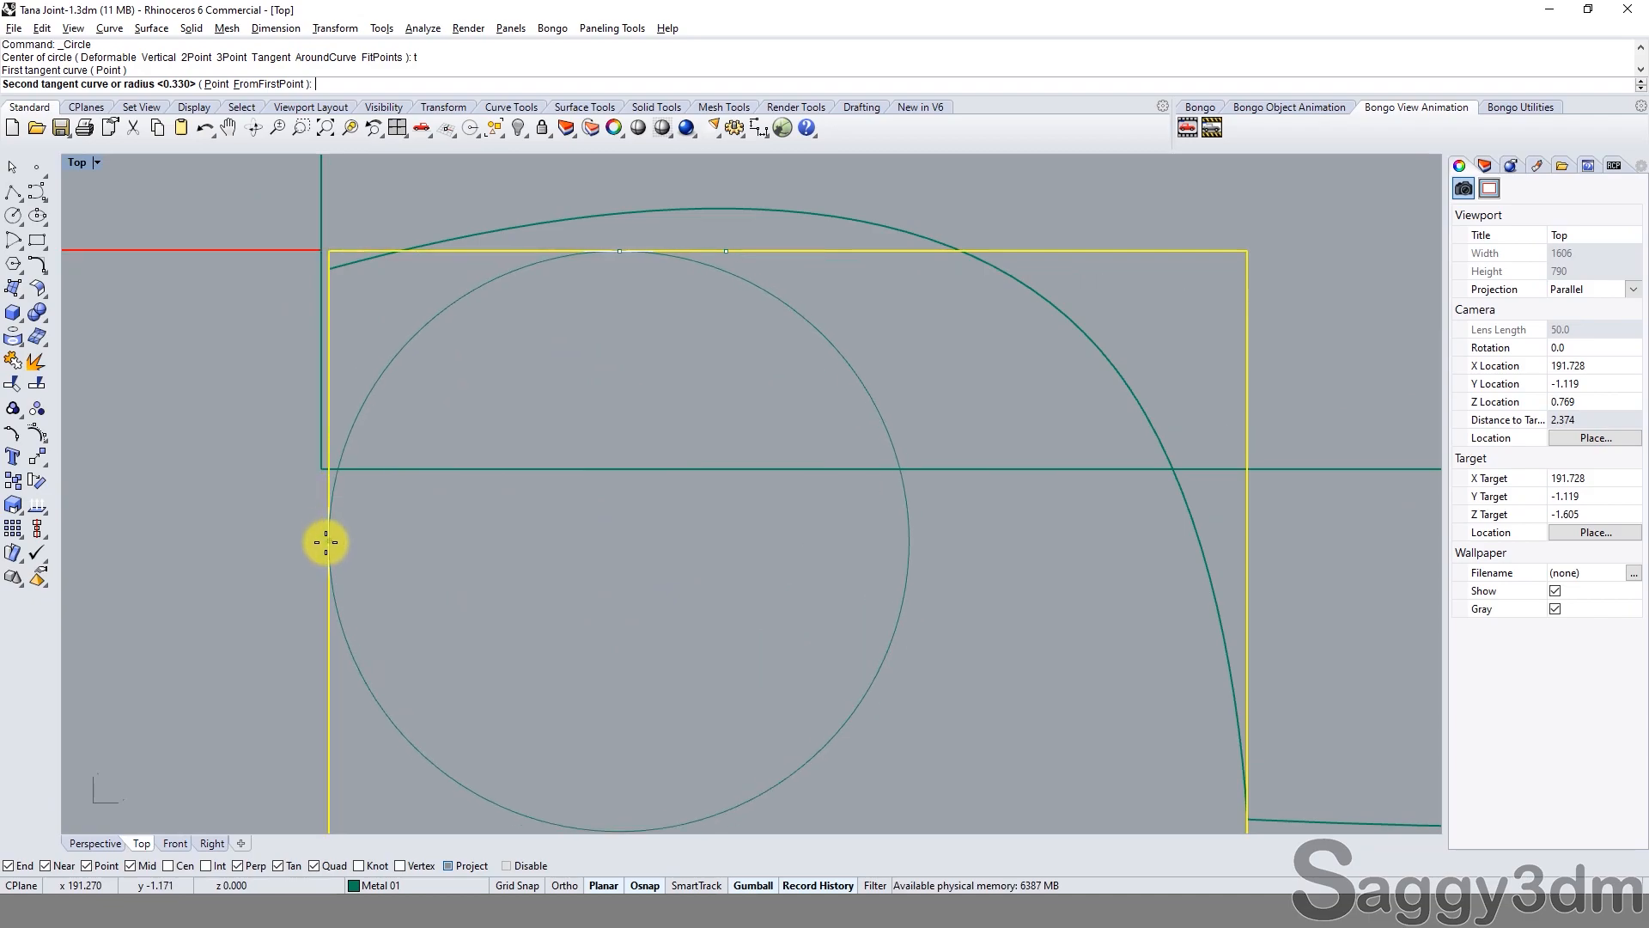
pyautogui.scroll(-2, 331, 634)
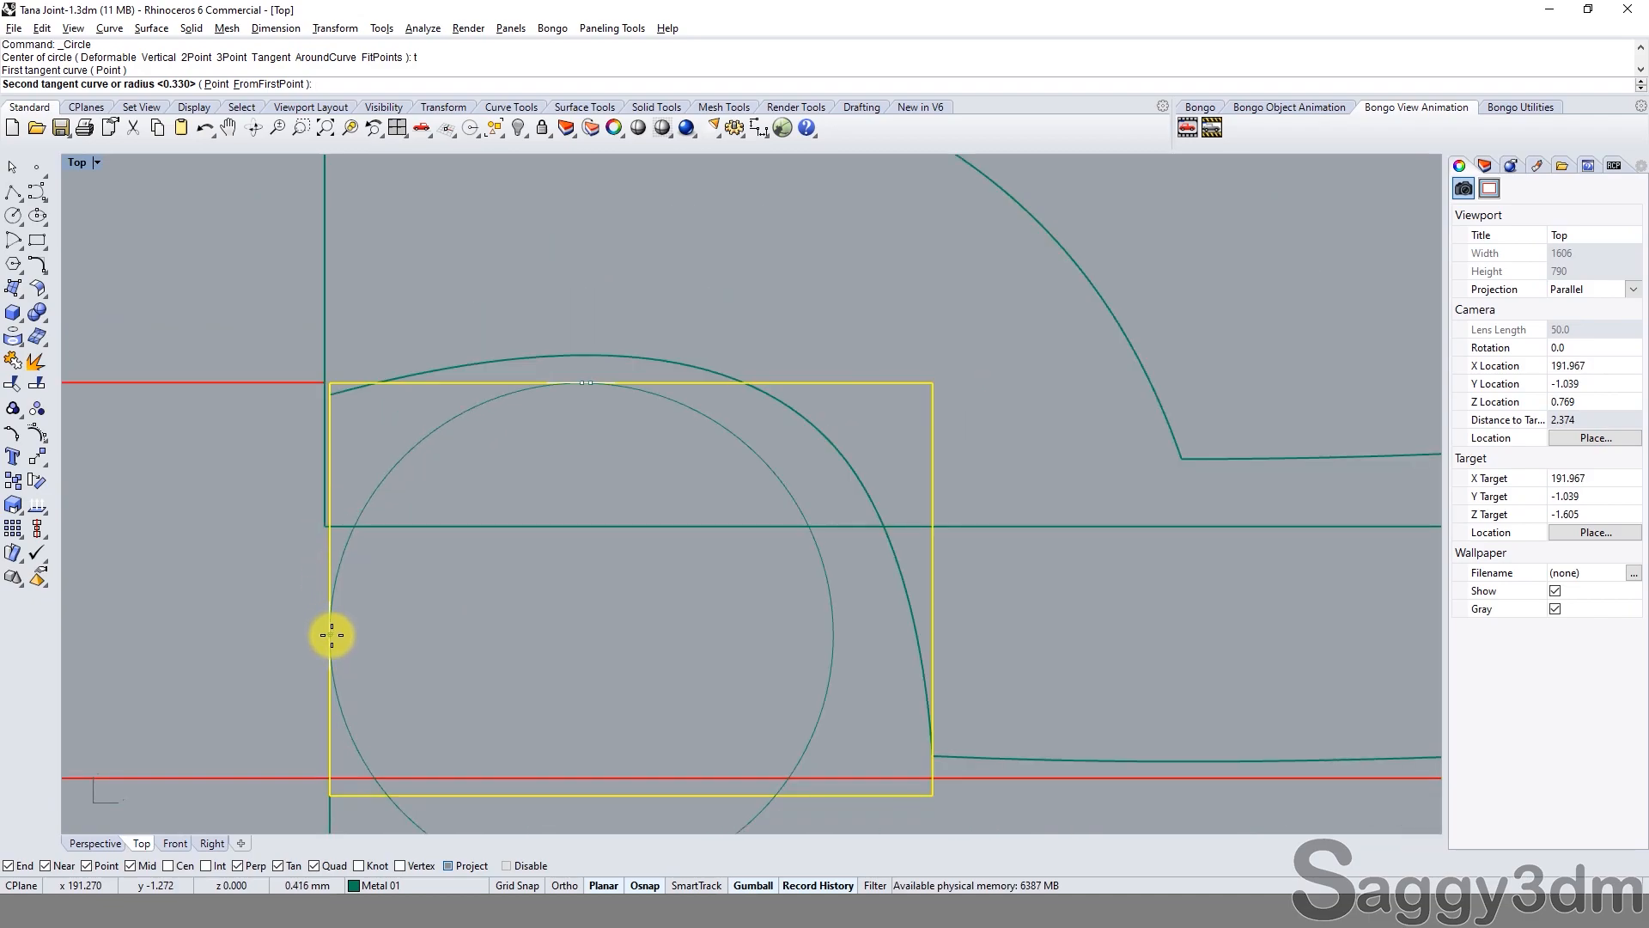
pyautogui.click(332, 635)
pyautogui.press('Return')
# Trim the circle and rectangle against each other to leave one rounded upper corner, and join the pieces into one closed profile.
pyautogui.click(678, 415)
pyautogui.click(668, 383)
pyautogui.keyDown('shift'); pyautogui.click(671, 406); pyautogui.keyUp('shift')
pyautogui.write('t')
pyautogui.press('Return')
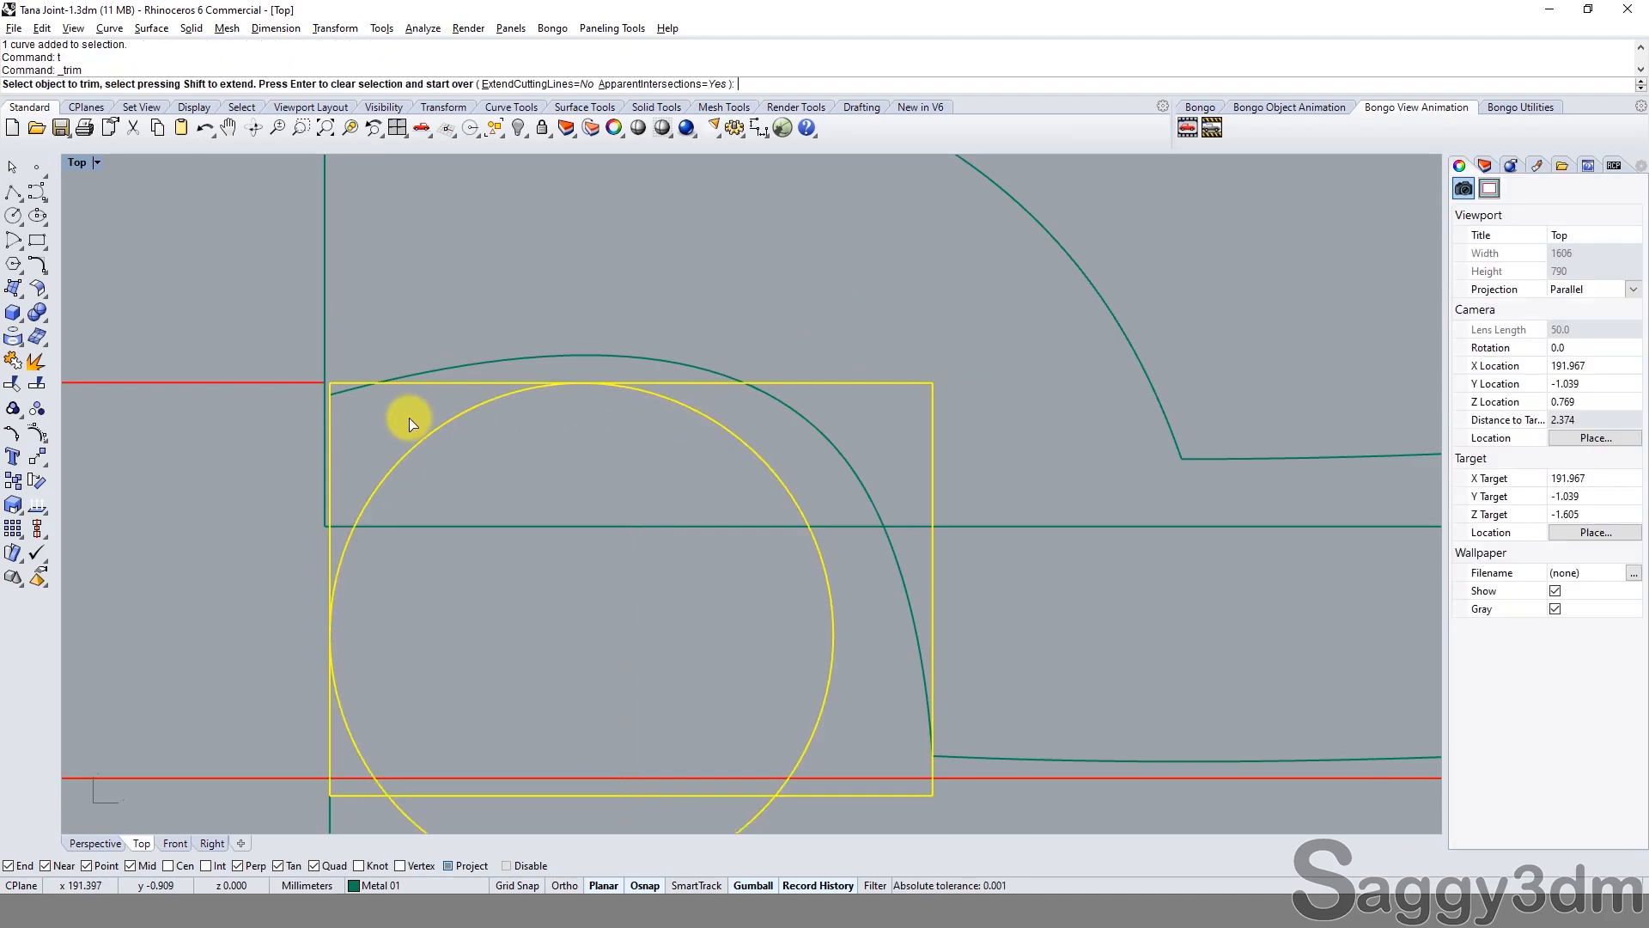
pyautogui.click(458, 383)
pyautogui.click(667, 399)
pyautogui.scroll(-6, 599, 378)
pyautogui.scroll(4, 527, 537)
pyautogui.click(452, 589)
pyautogui.click(500, 649)
pyautogui.press('Return')
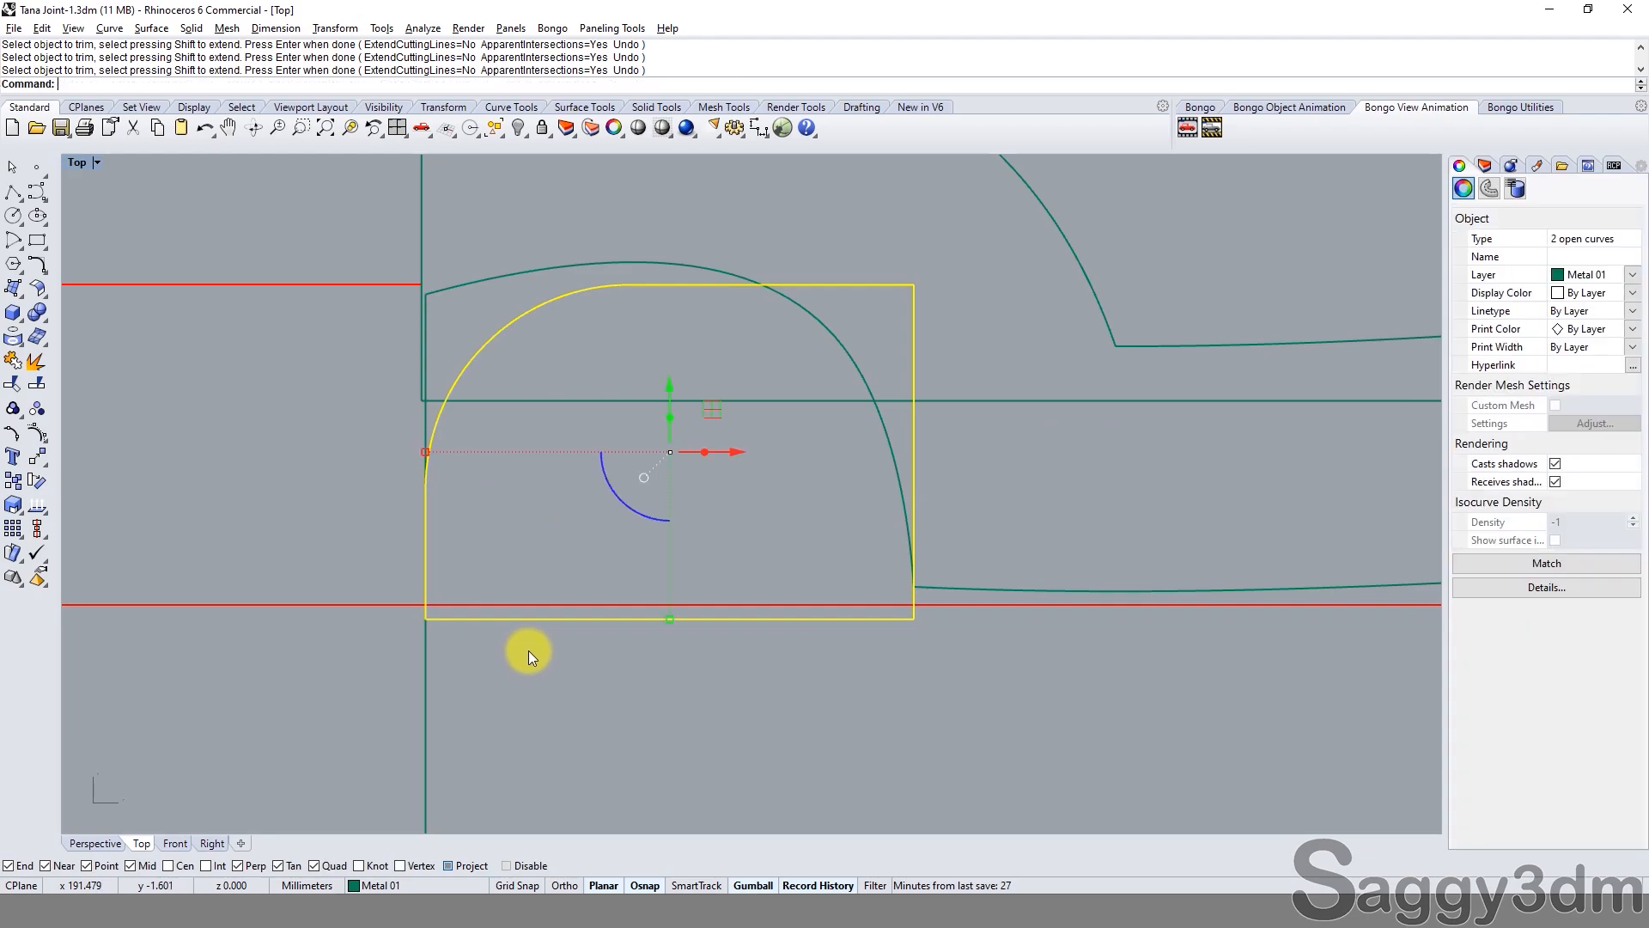
pyautogui.hotkey('ctrl', 'j')
pyautogui.click(648, 569)
# Reshape the profile by its control points: narrow it, lower the square upper corner and arch the top to follow the hook recess.
pyautogui.click(912, 344)
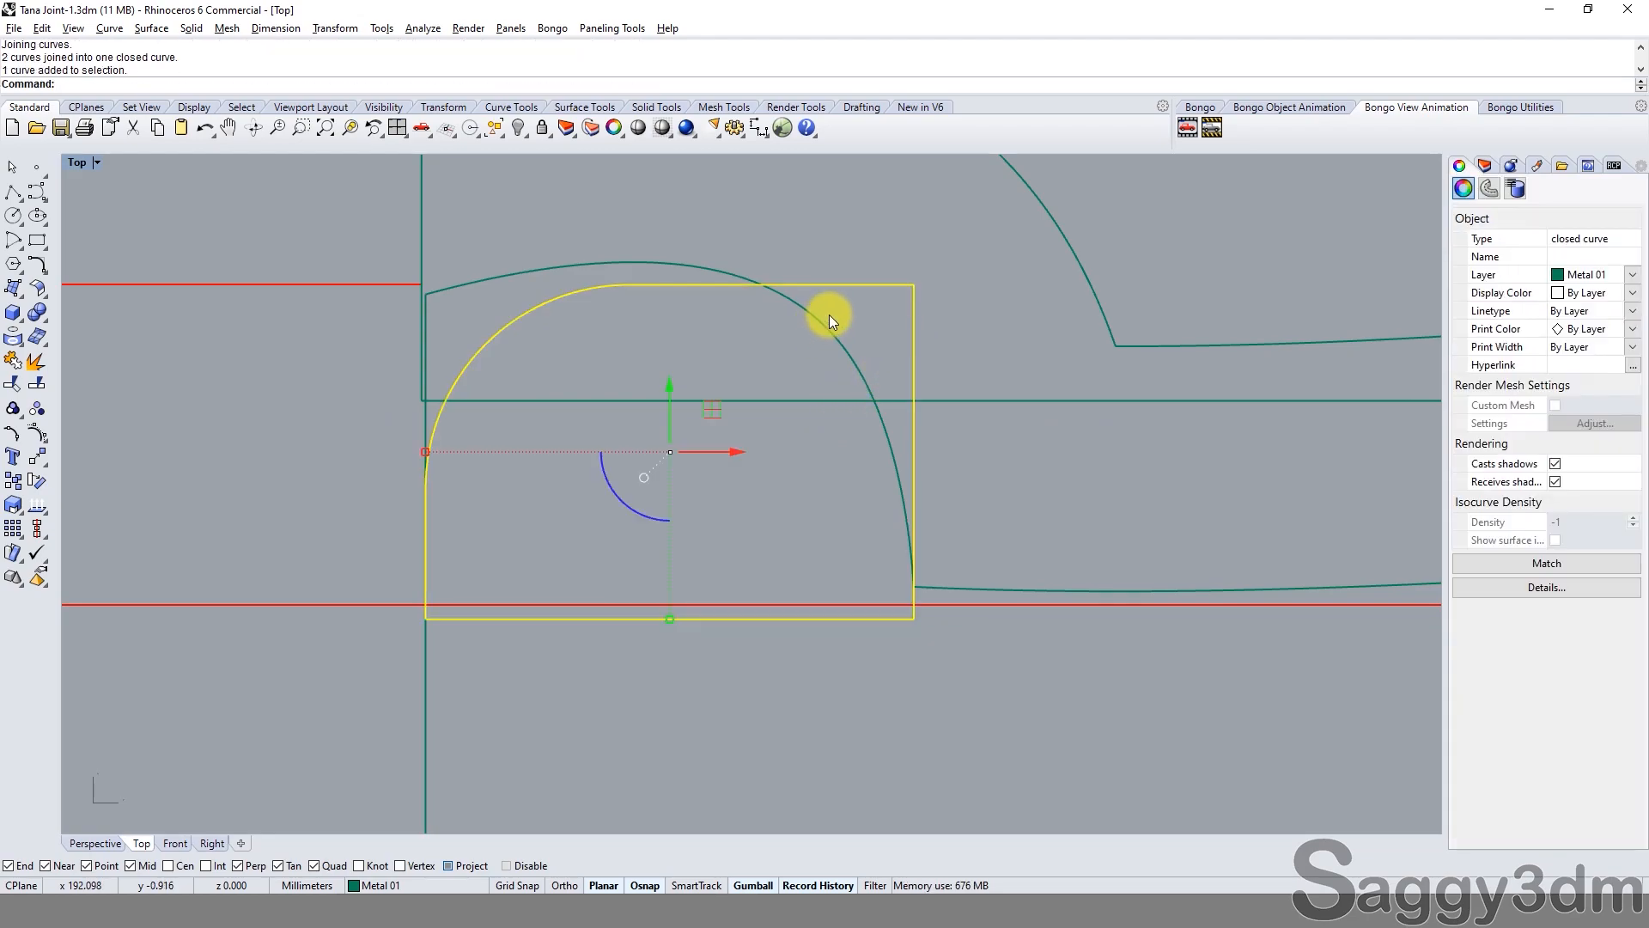
pyautogui.press('F10')
pyautogui.moveTo(877, 245); pyautogui.dragTo(964, 660)
pyautogui.moveTo(971, 459); pyautogui.dragTo(890, 460)
pyautogui.moveTo(816, 244); pyautogui.dragTo(830, 280)
pyautogui.moveTo(730, 226); pyautogui.dragTo(771, 225)
pyautogui.scroll(4, 633, 285)
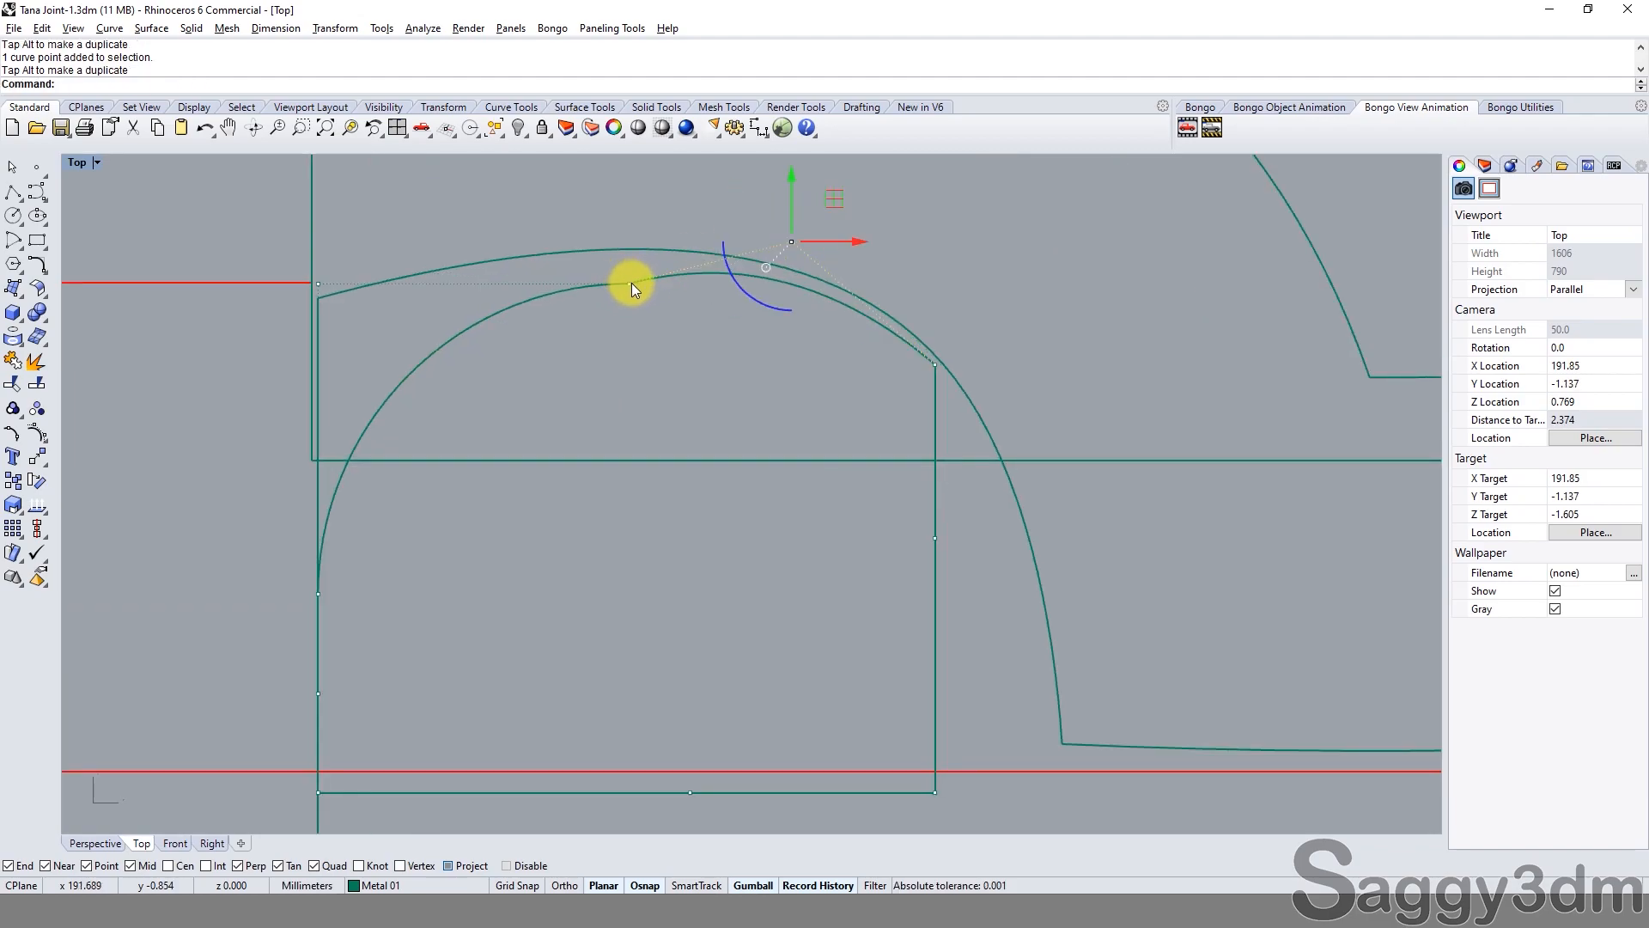
pyautogui.moveTo(668, 241); pyautogui.dragTo(648, 226)
pyautogui.scroll(-3, 747, 299)
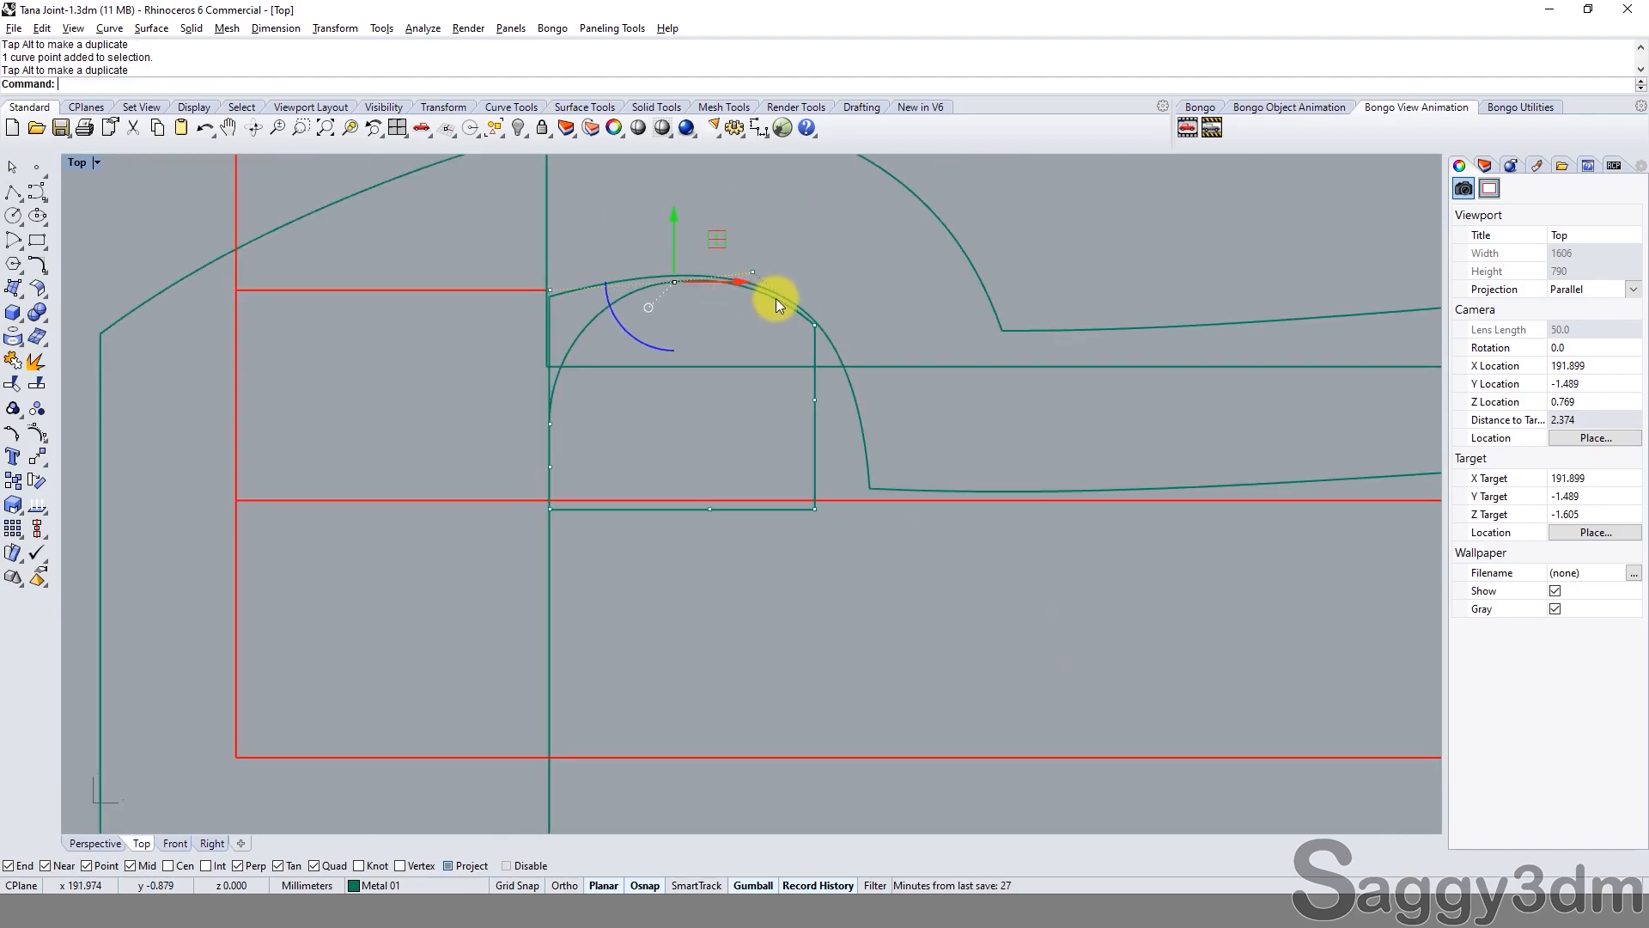
# Measure the height from the profile's arched top down to the block wall's edge with a linear dimension.
pyautogui.click(846, 372)
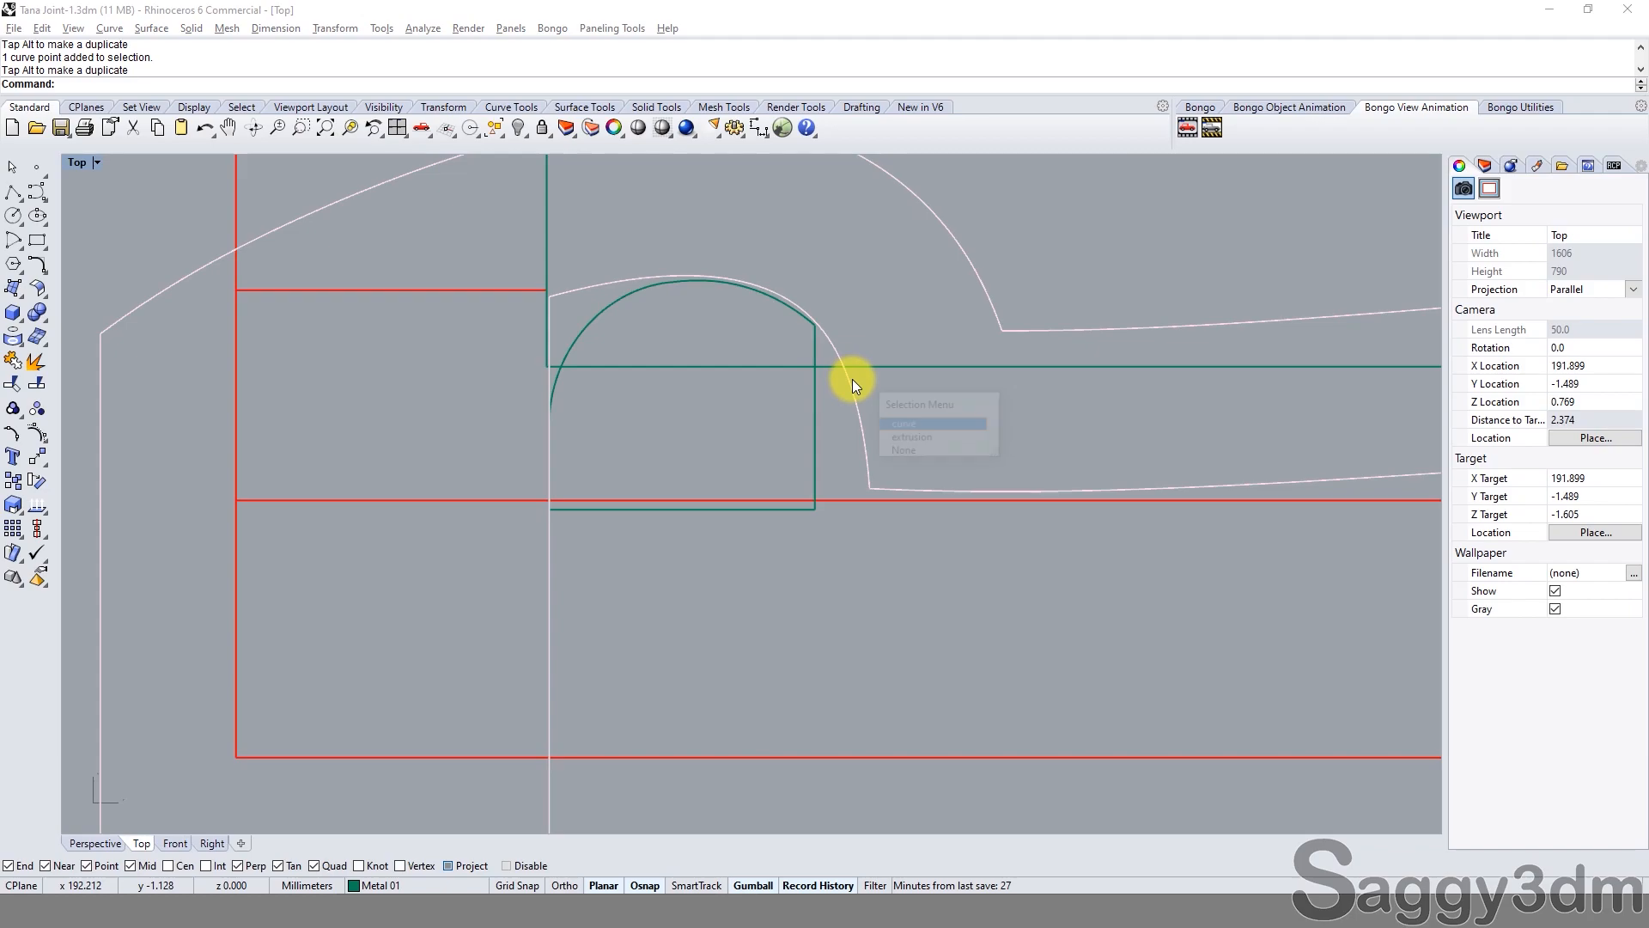
pyautogui.click(759, 128)
pyautogui.click(706, 276)
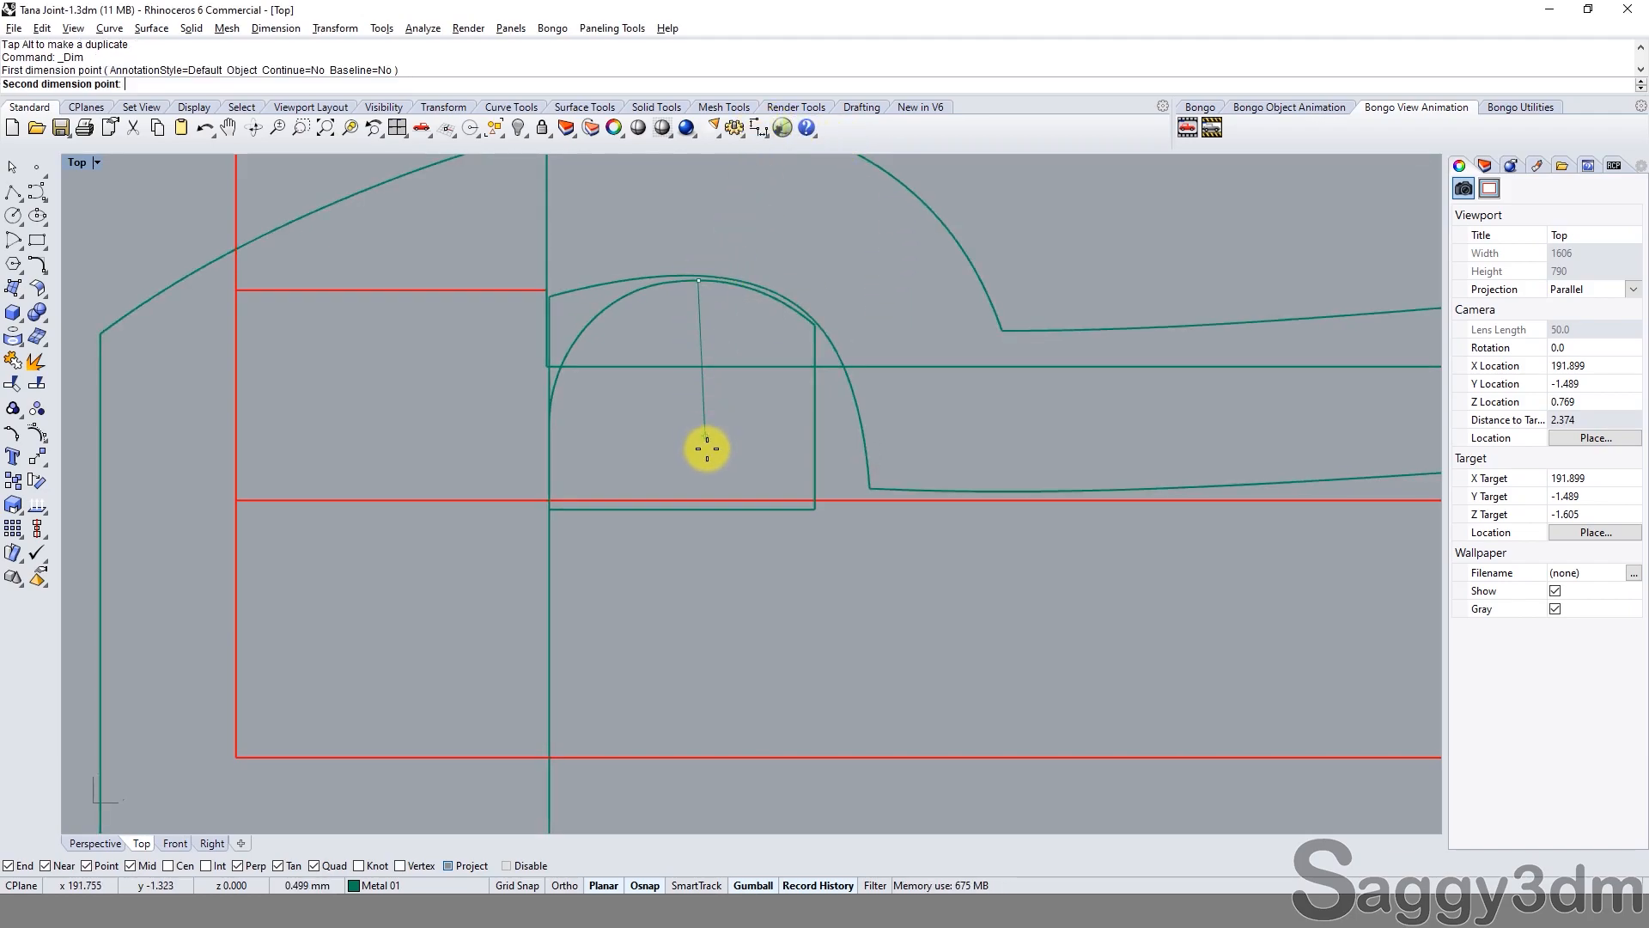
pyautogui.click(708, 494)
pyautogui.scroll(-4, 649, 493)
pyautogui.press('Escape')
pyautogui.scroll(6, 660, 480)
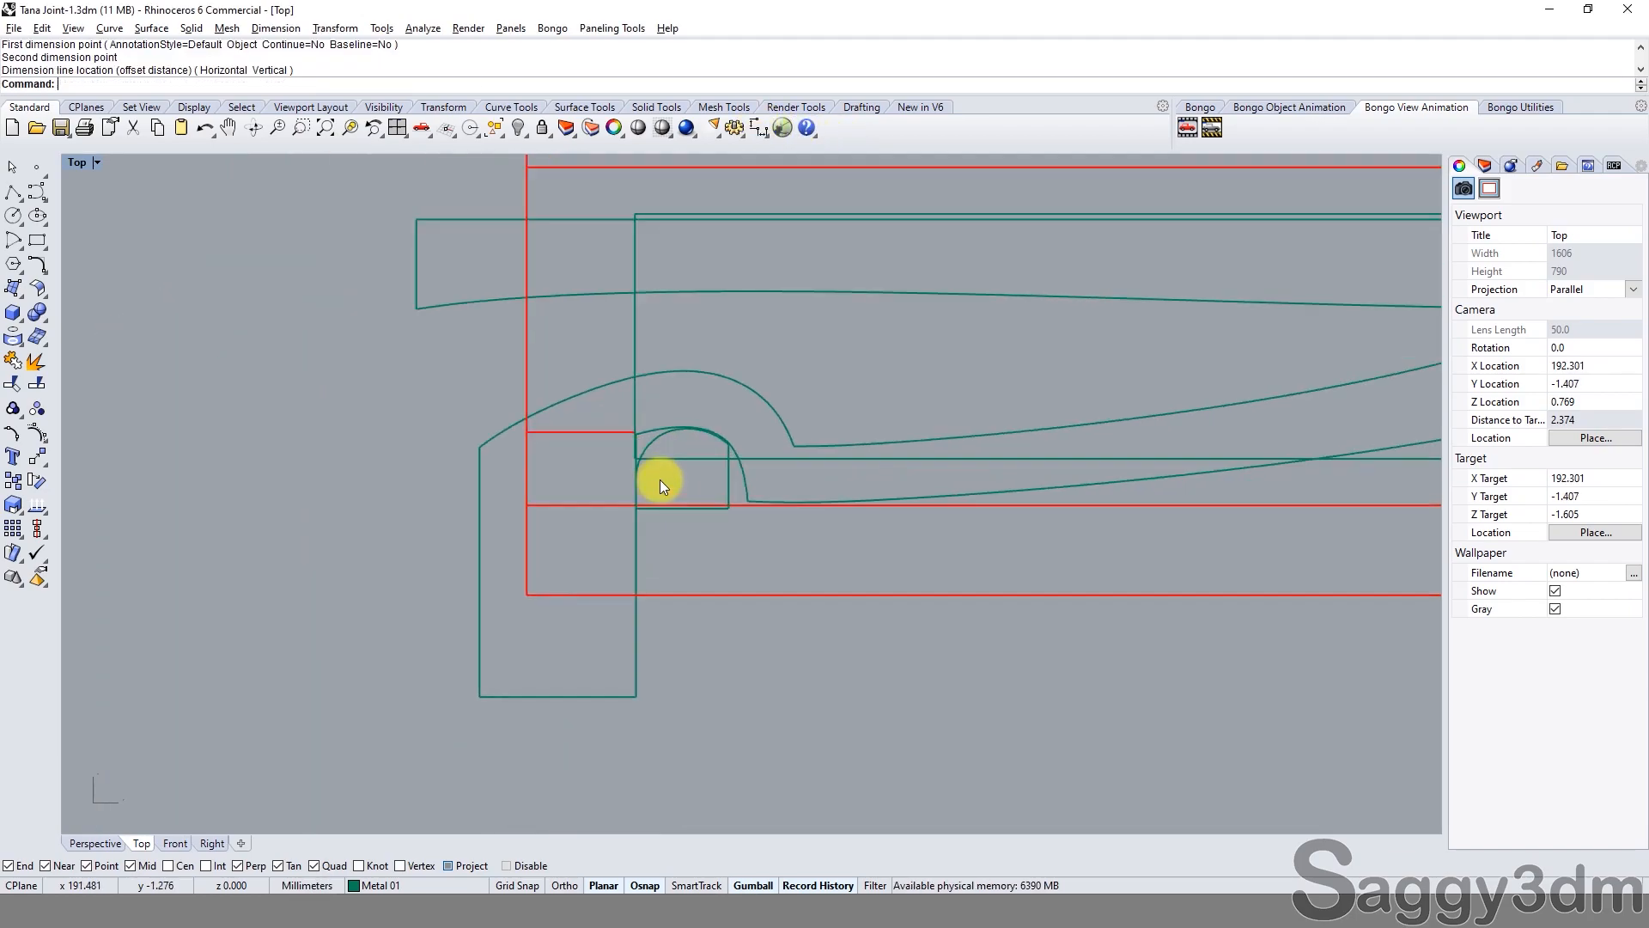
# Scale the profile slightly shorter in the vertical direction only, from the midpoint of its bottom edge, leaving clearance under the hook.
pyautogui.click(760, 513)
pyautogui.write('s1')
pyautogui.press('Return')
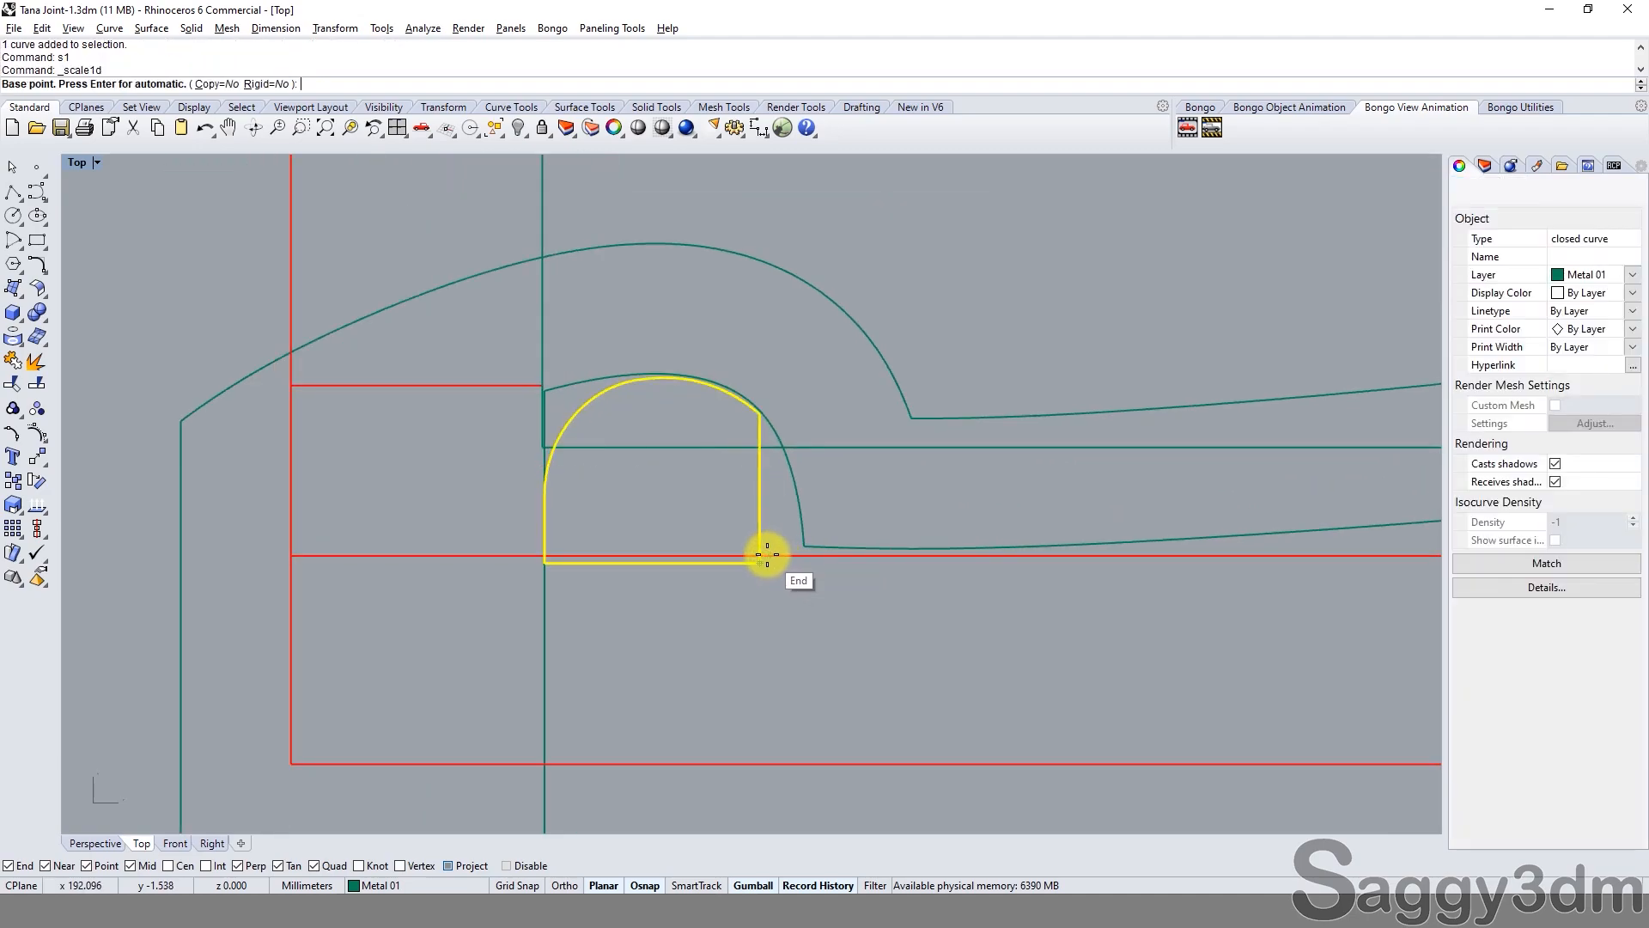
pyautogui.click(653, 563)
pyautogui.scroll(3, 745, 241)
pyautogui.press('F8')
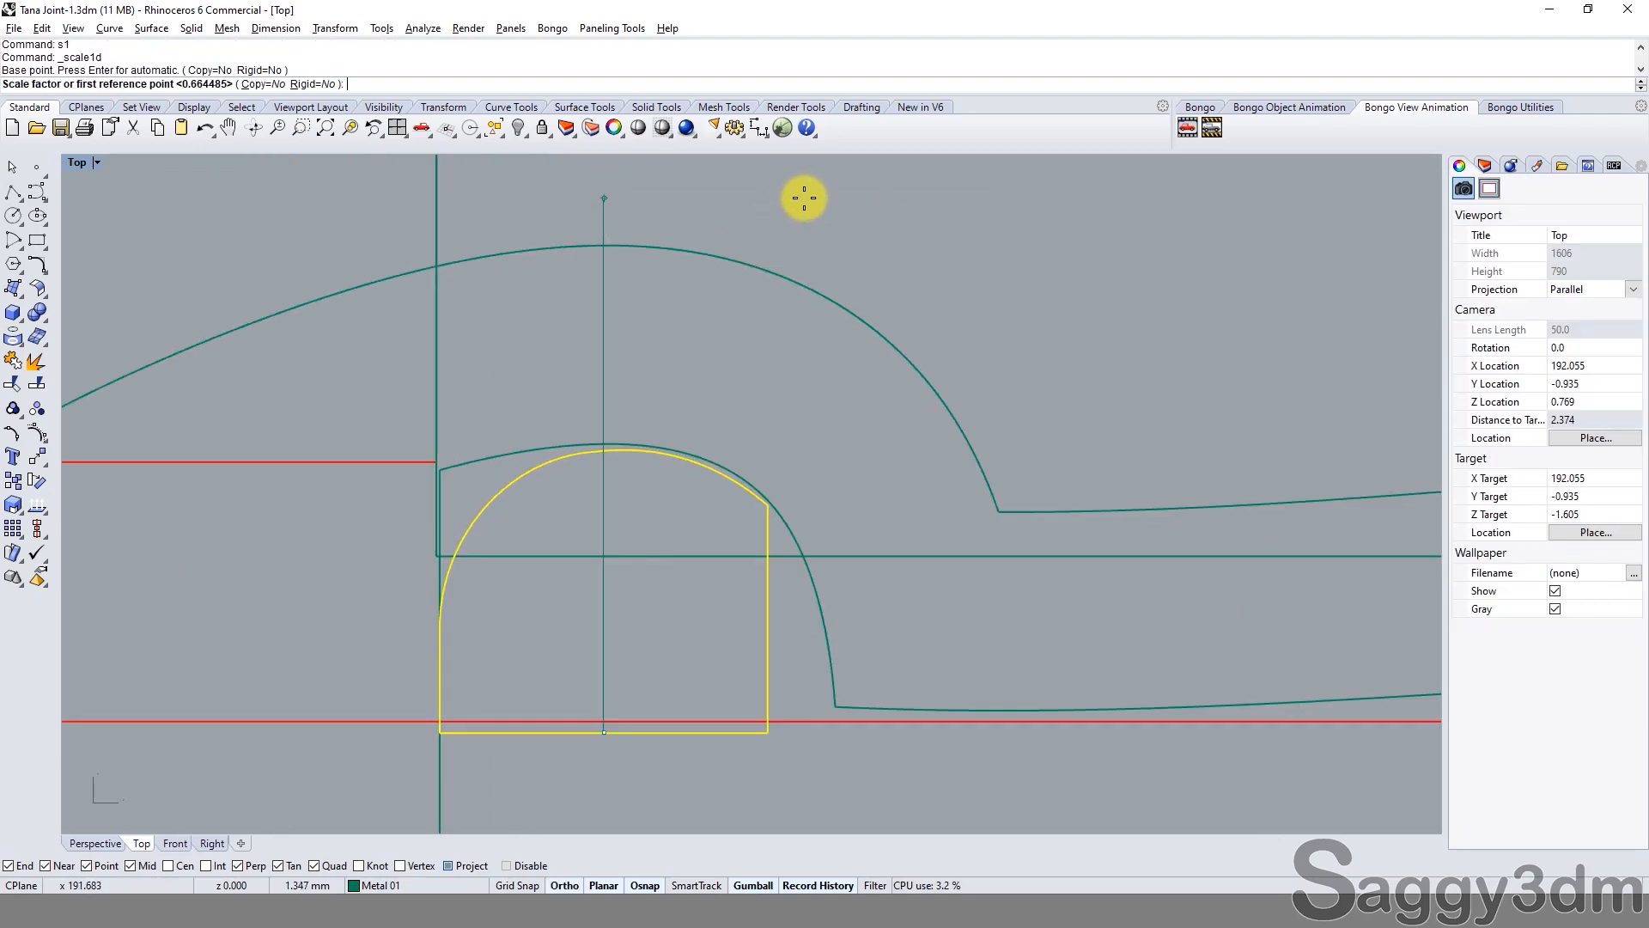
pyautogui.click(809, 184)
pyautogui.click(825, 214)
pyautogui.scroll(-4, 799, 496)
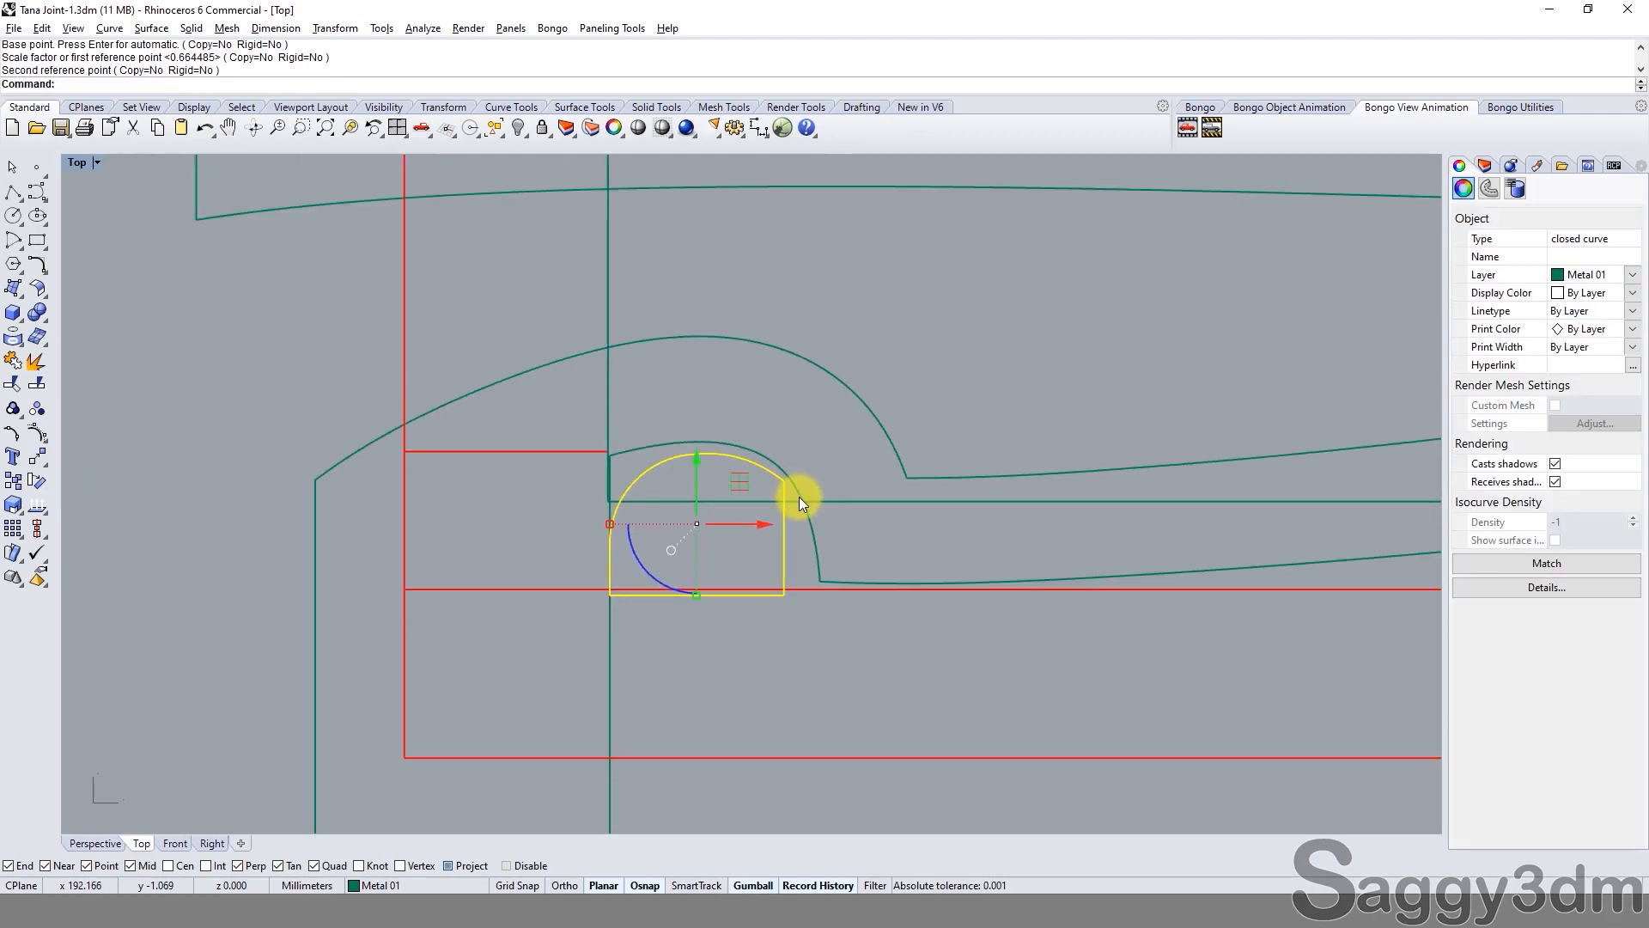
pyautogui.press('Escape')
pyautogui.click(811, 527)
pyautogui.press('Escape')
pyautogui.click(826, 528)
pyautogui.press('Return')
pyautogui.press('Escape')
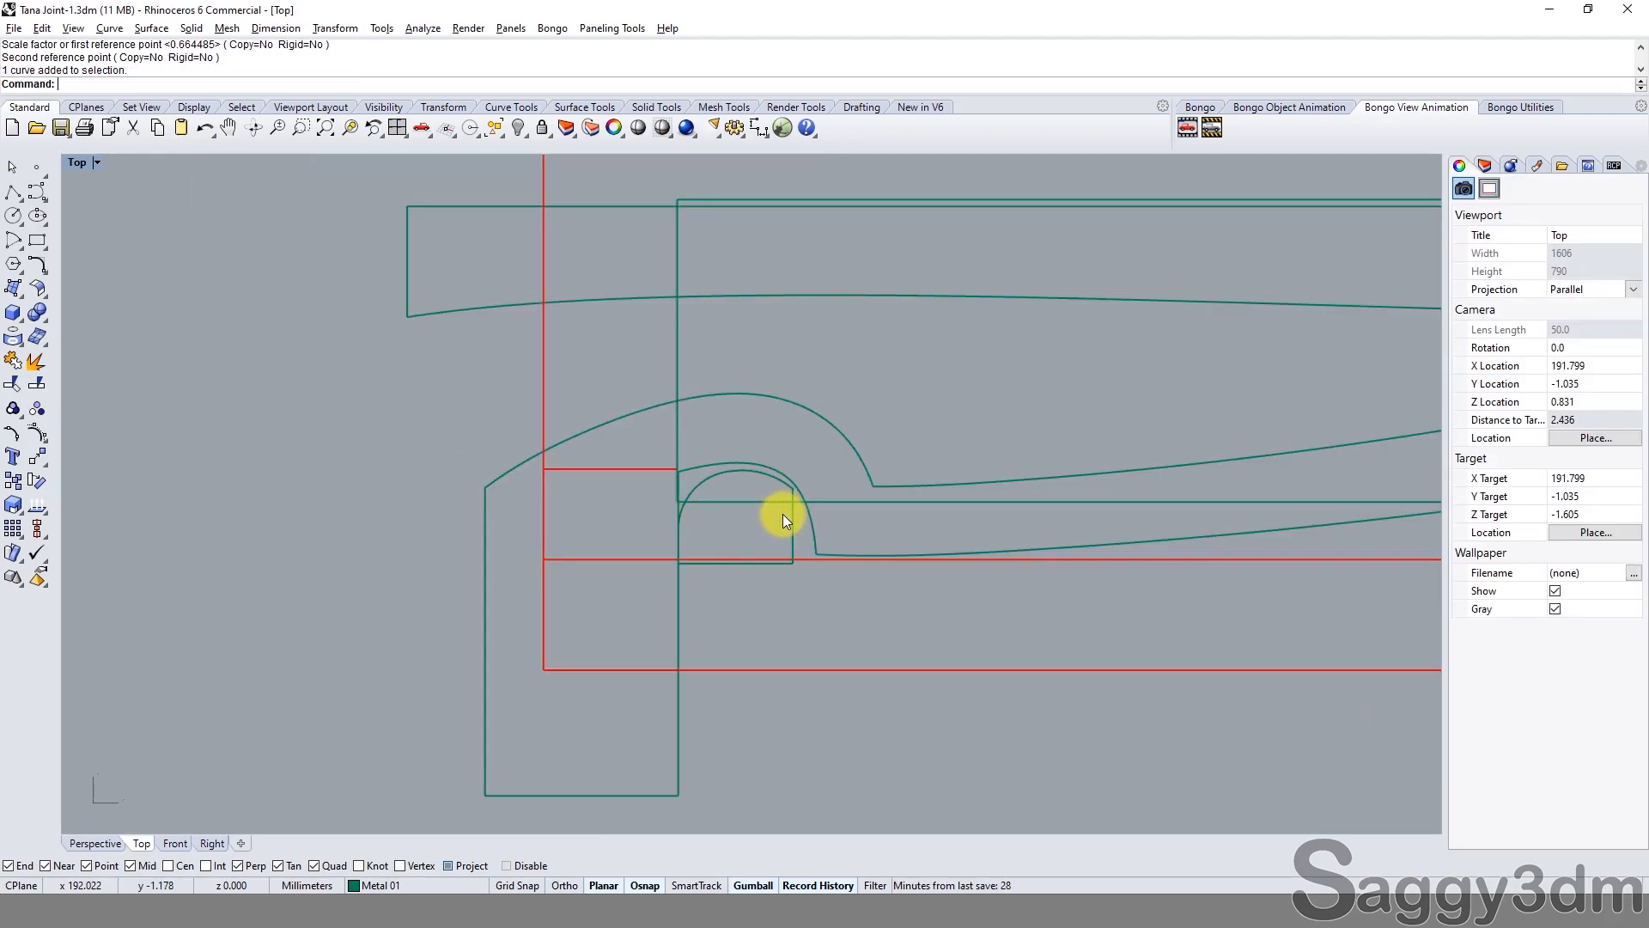
# Restore the four viewports and extrude the arched profile into a solid peg spanning the tongue's full thickness inside the block.
pyautogui.click(791, 514)
pyautogui.doubleClick(79, 163)
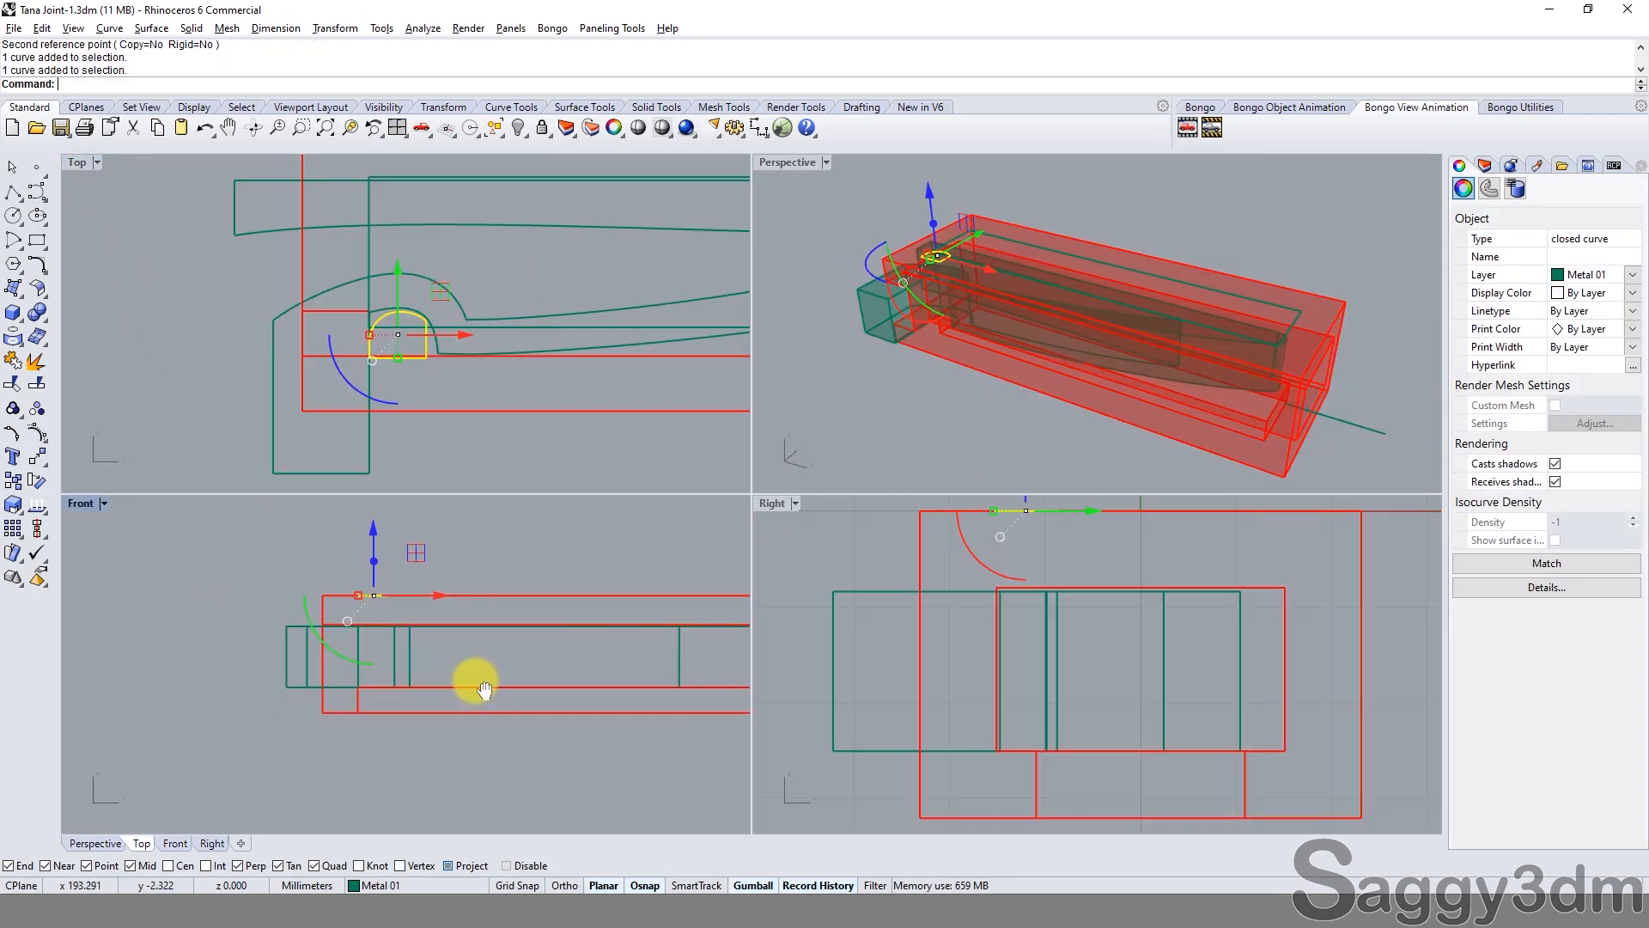
pyautogui.moveTo(421, 537); pyautogui.dragTo(440, 812)
pyautogui.press('ctrl')
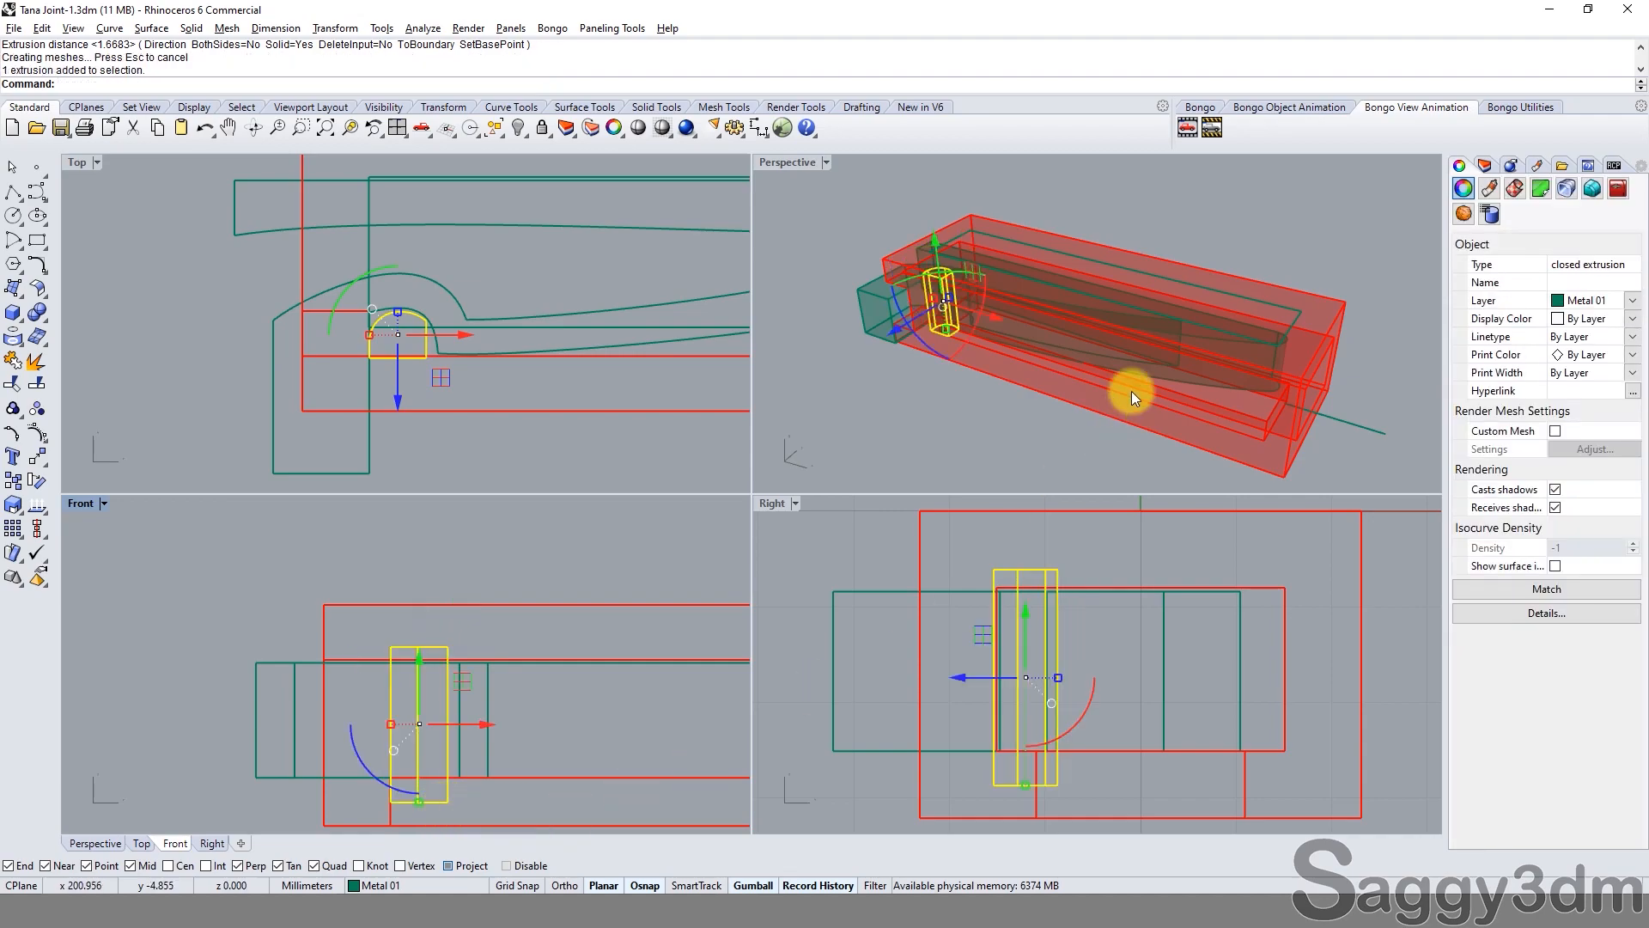
# Group the peg with the housing block and put them on the layer User Layer 01.
pyautogui.keyDown('shift'); pyautogui.click(1112, 404); pyautogui.keyUp('shift')
pyautogui.write('g')
pyautogui.press('Return')
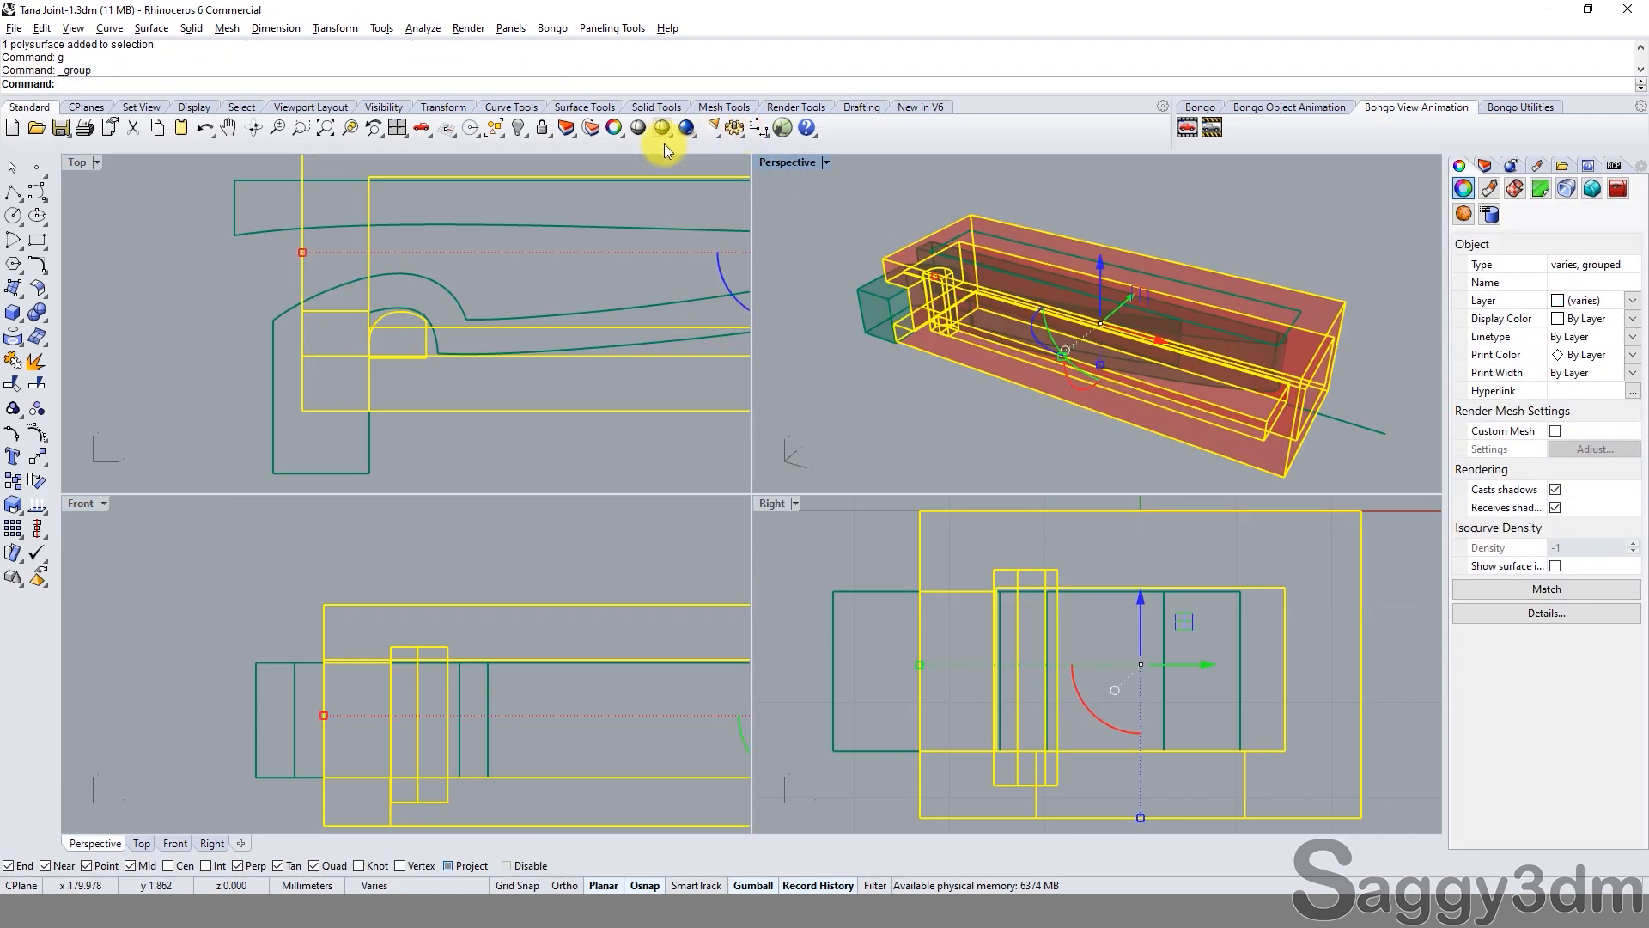
pyautogui.click(592, 130)
pyautogui.doubleClick(740, 484)
pyautogui.press('Escape')
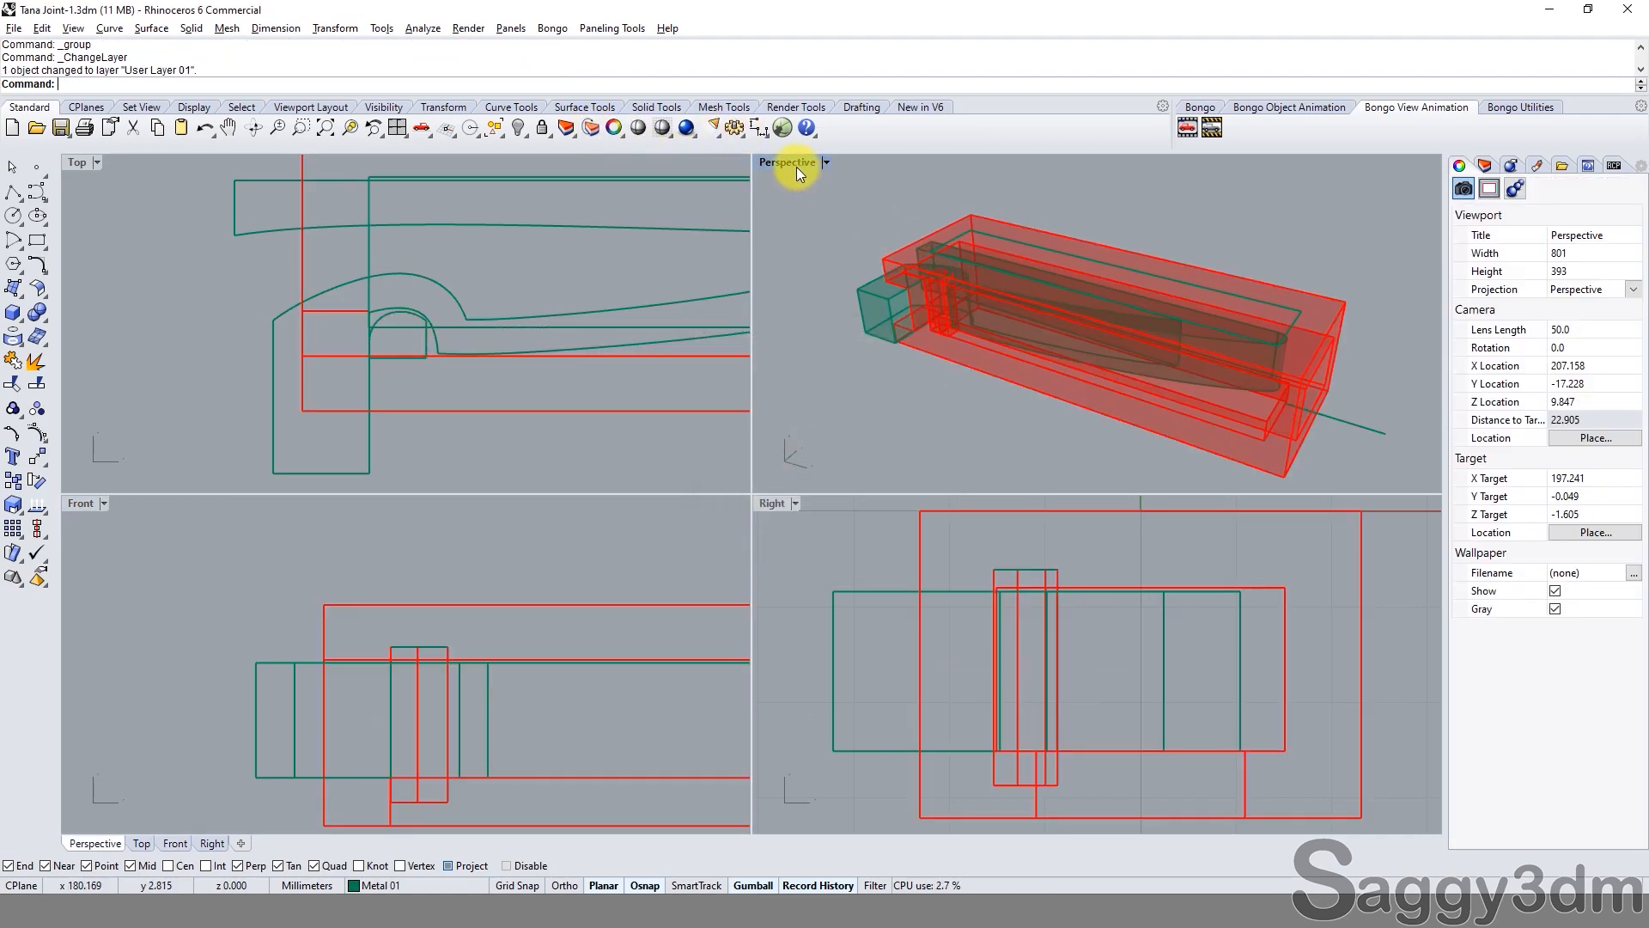
# Maximize the Perspective view and orbit to see the hook end and the top of the block.
pyautogui.doubleClick(794, 163)
pyautogui.moveTo(674, 372); pyautogui.dragTo(630, 527, button='right')
pyautogui.scroll(-5, 670, 447)
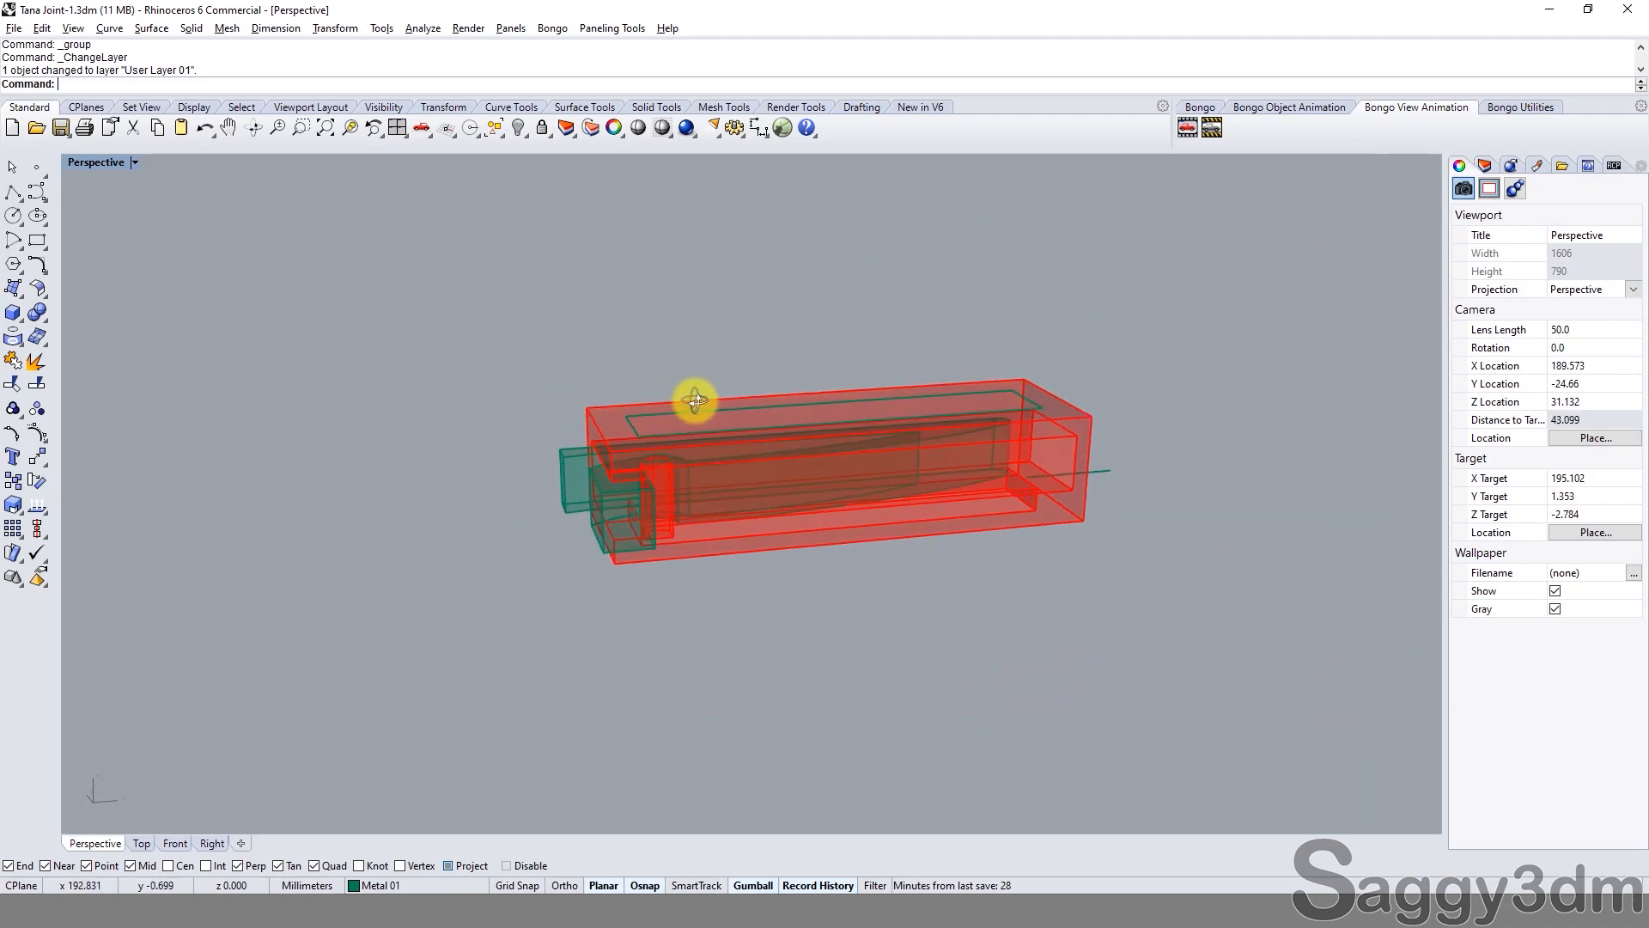
pyautogui.moveTo(393, 259); pyautogui.dragTo(450, 313, button='right')
# Switch the Perspective view to Shaded display before placing a clipping plane.
pyautogui.write('c')
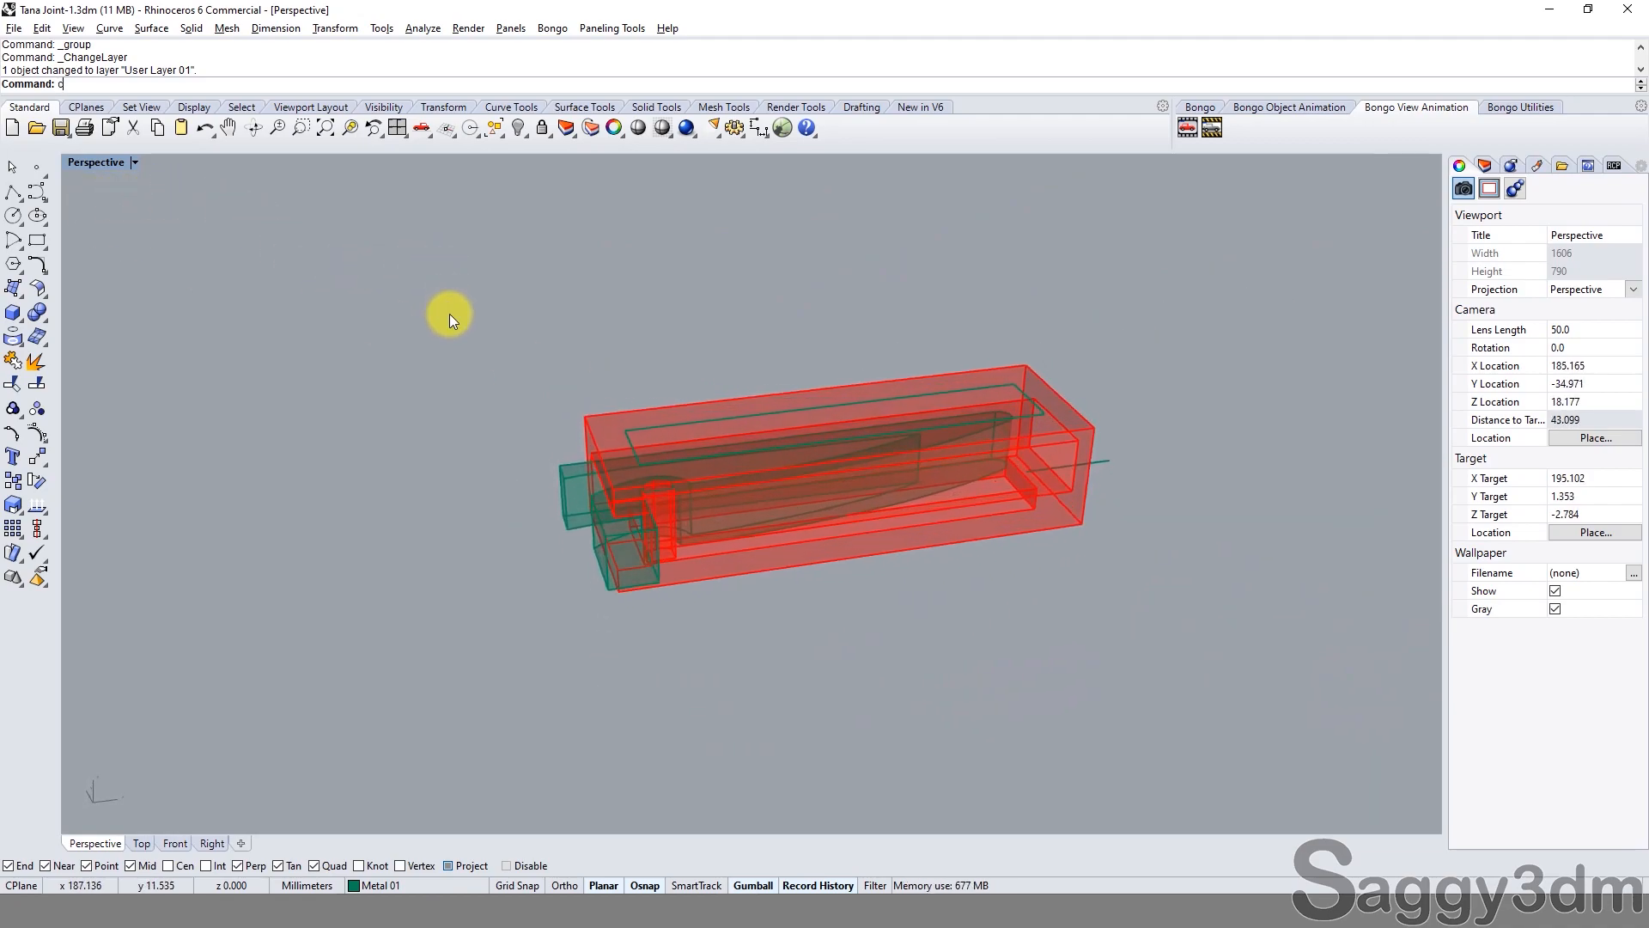
pyautogui.write('lip')
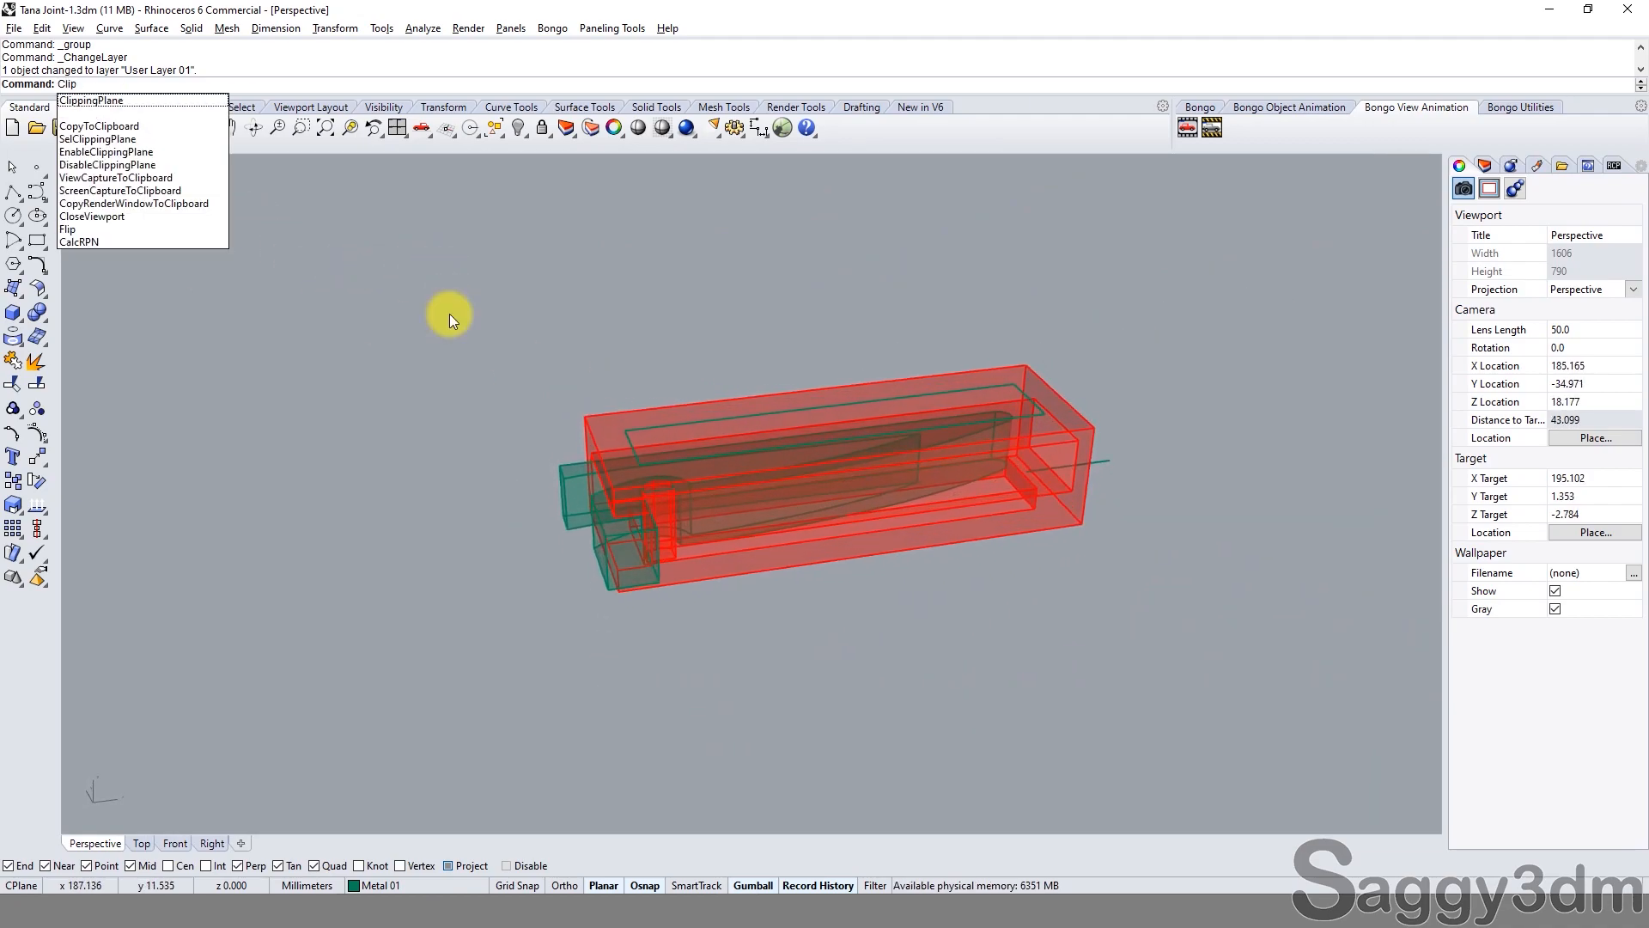
pyautogui.click(108, 99)
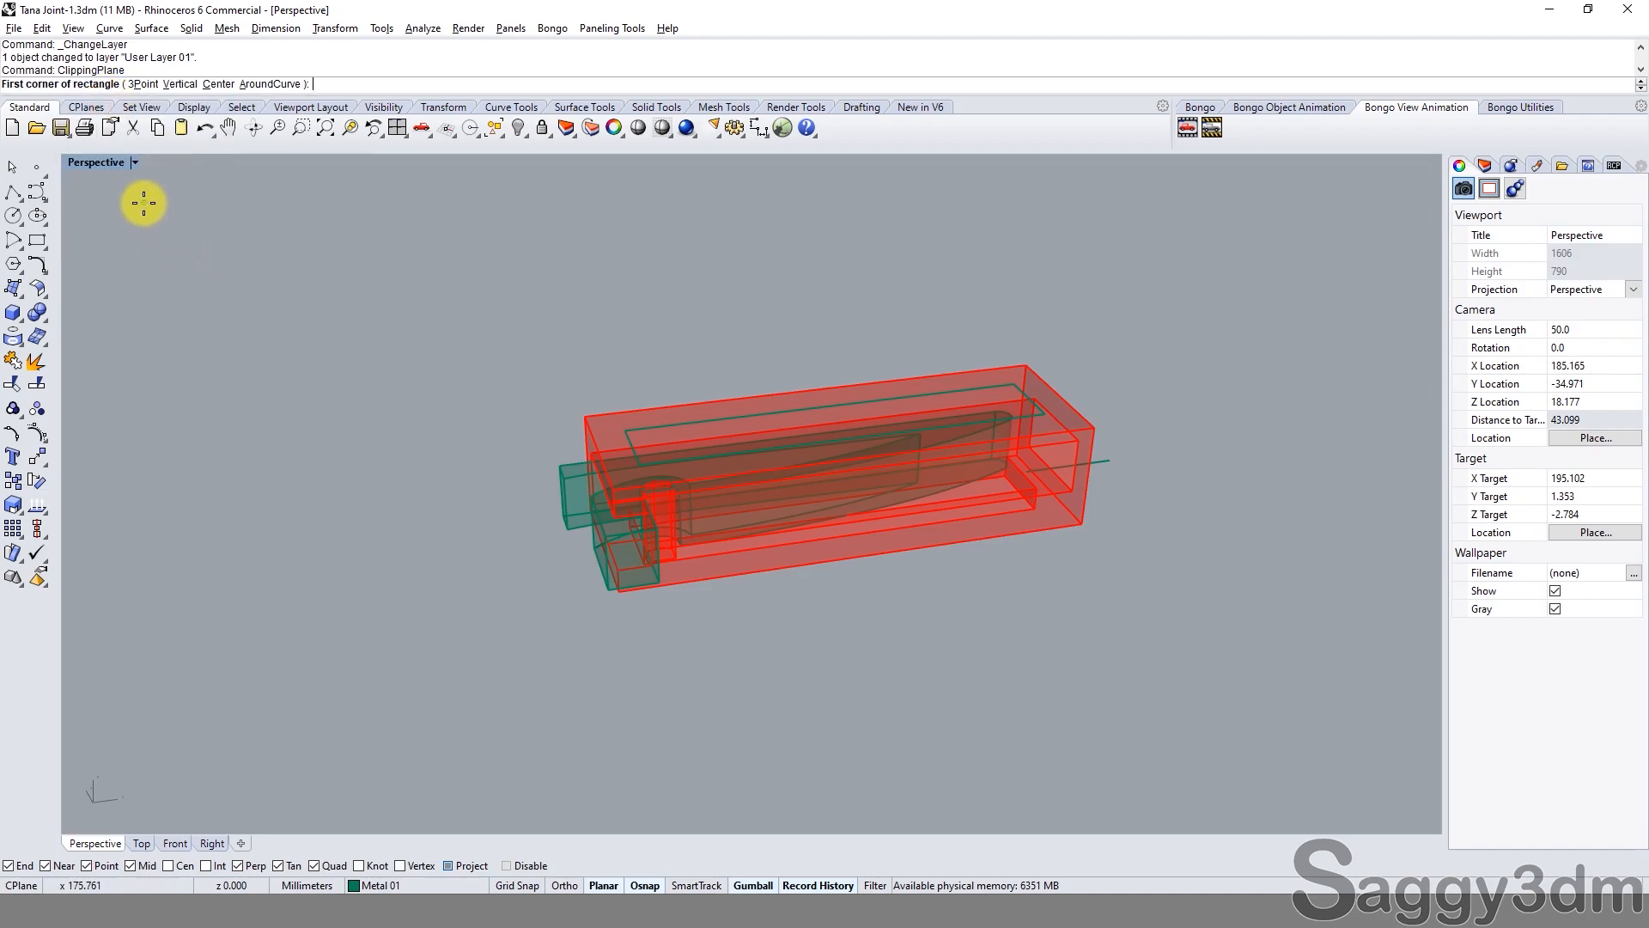
pyautogui.click(129, 162)
pyautogui.click(142, 228)
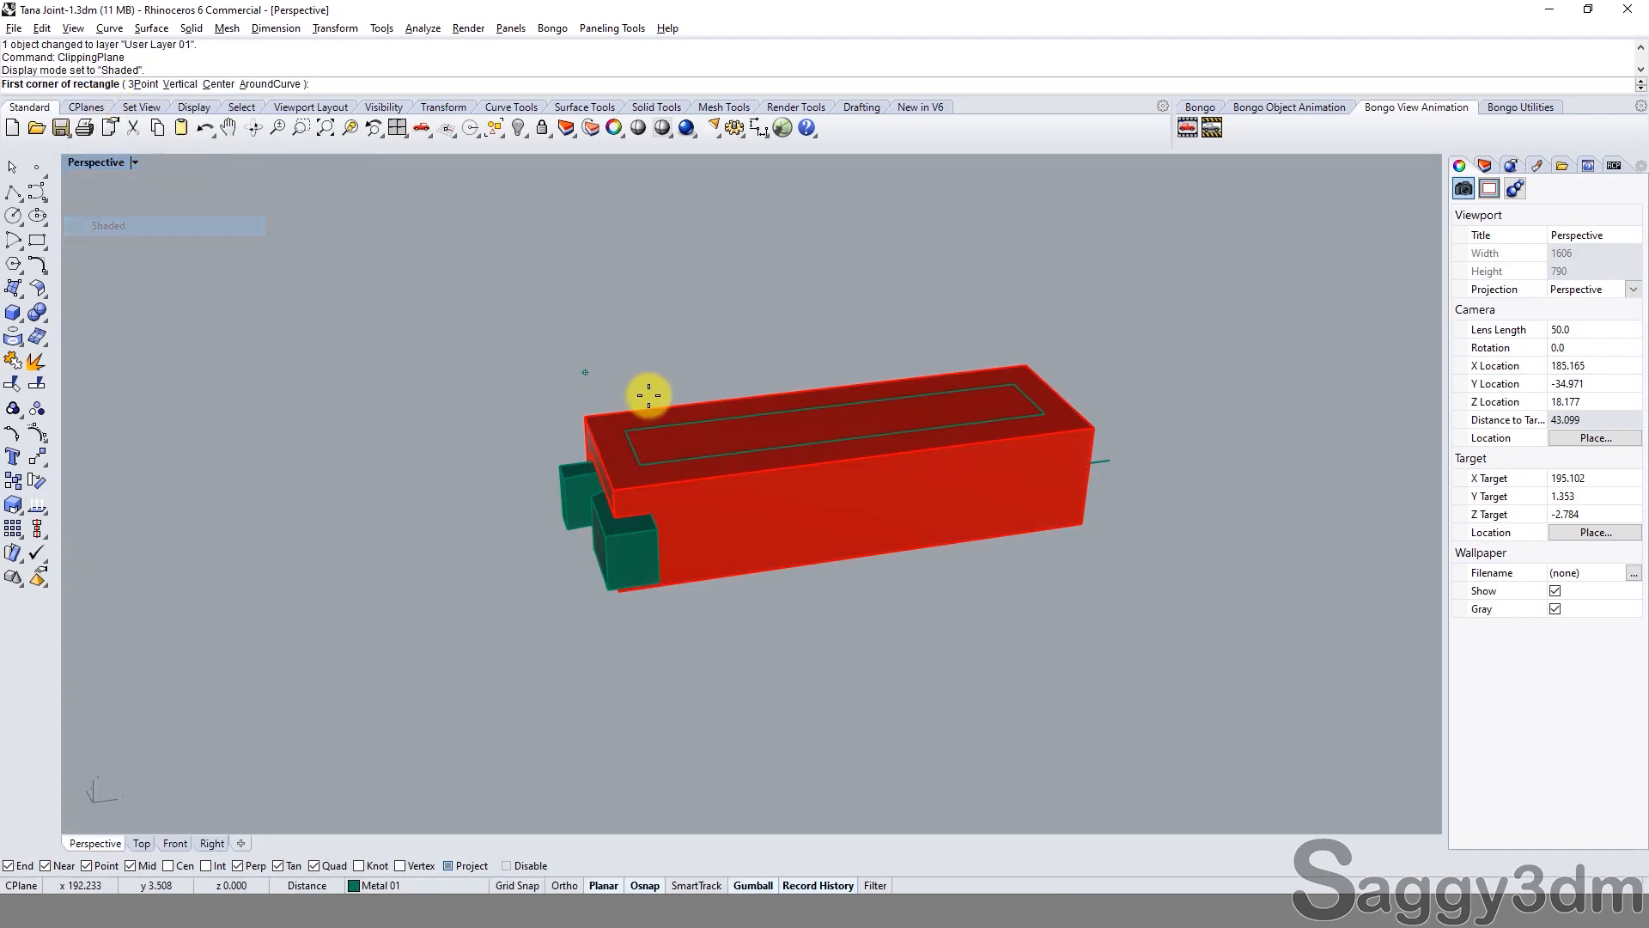
pyautogui.moveTo(528, 389); pyautogui.dragTo(462, 417, button='right')
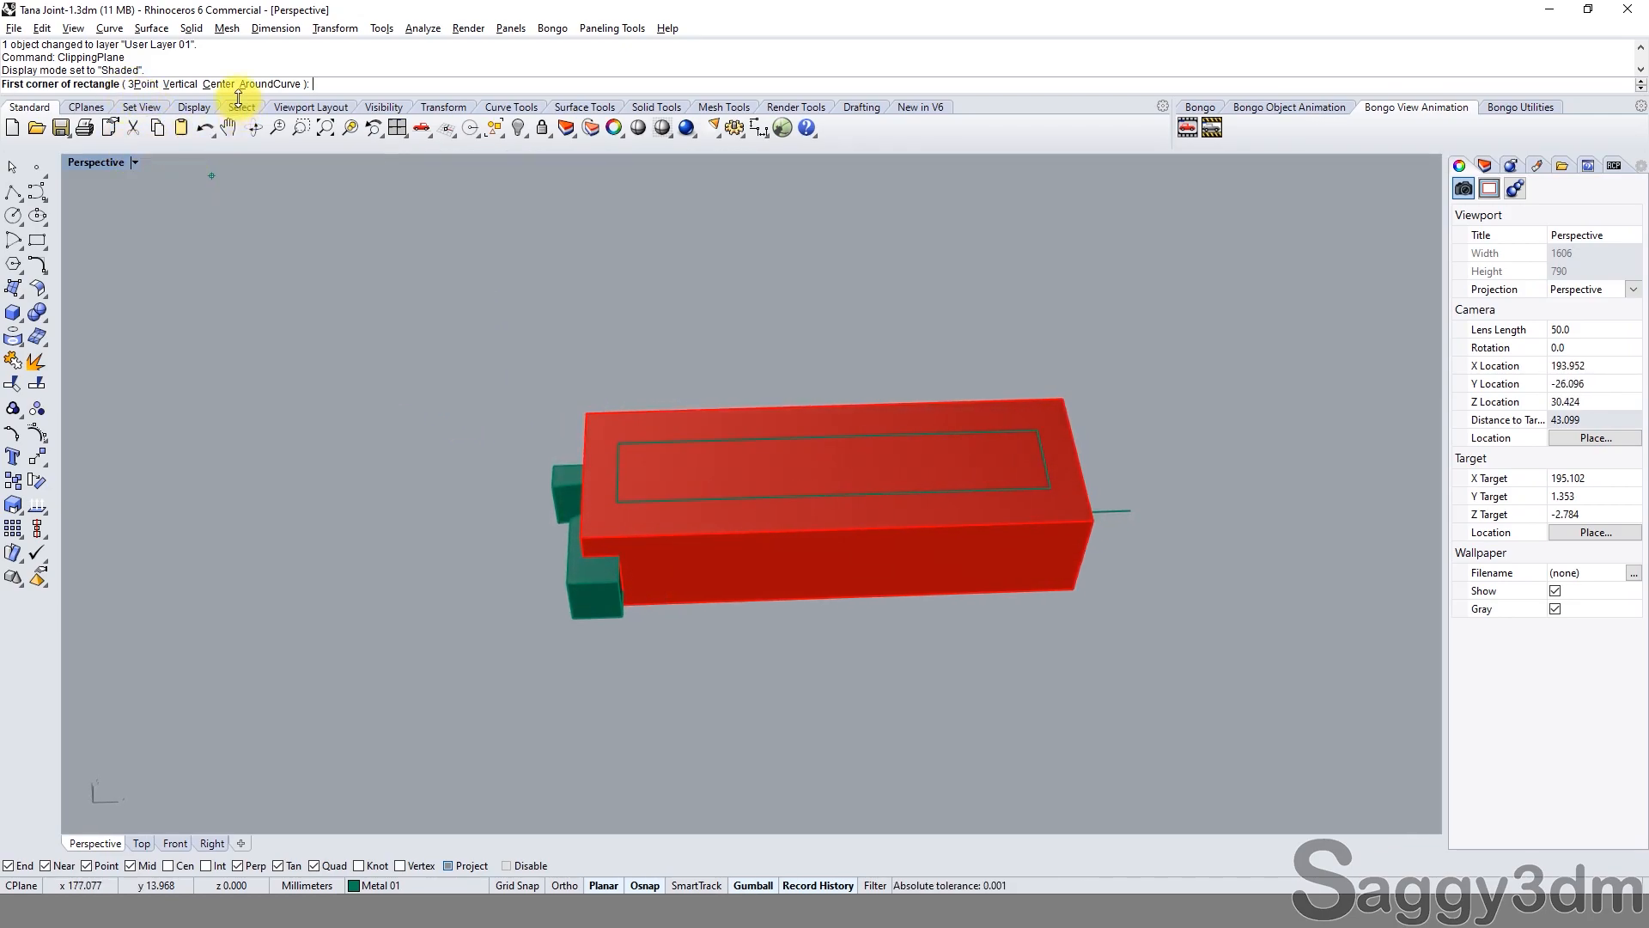
pyautogui.press('Escape')
# Place a rectangular horizontal clipping plane that covers the whole housing block and tongue in the Perspective view.
pyautogui.rightClick(323, 85)
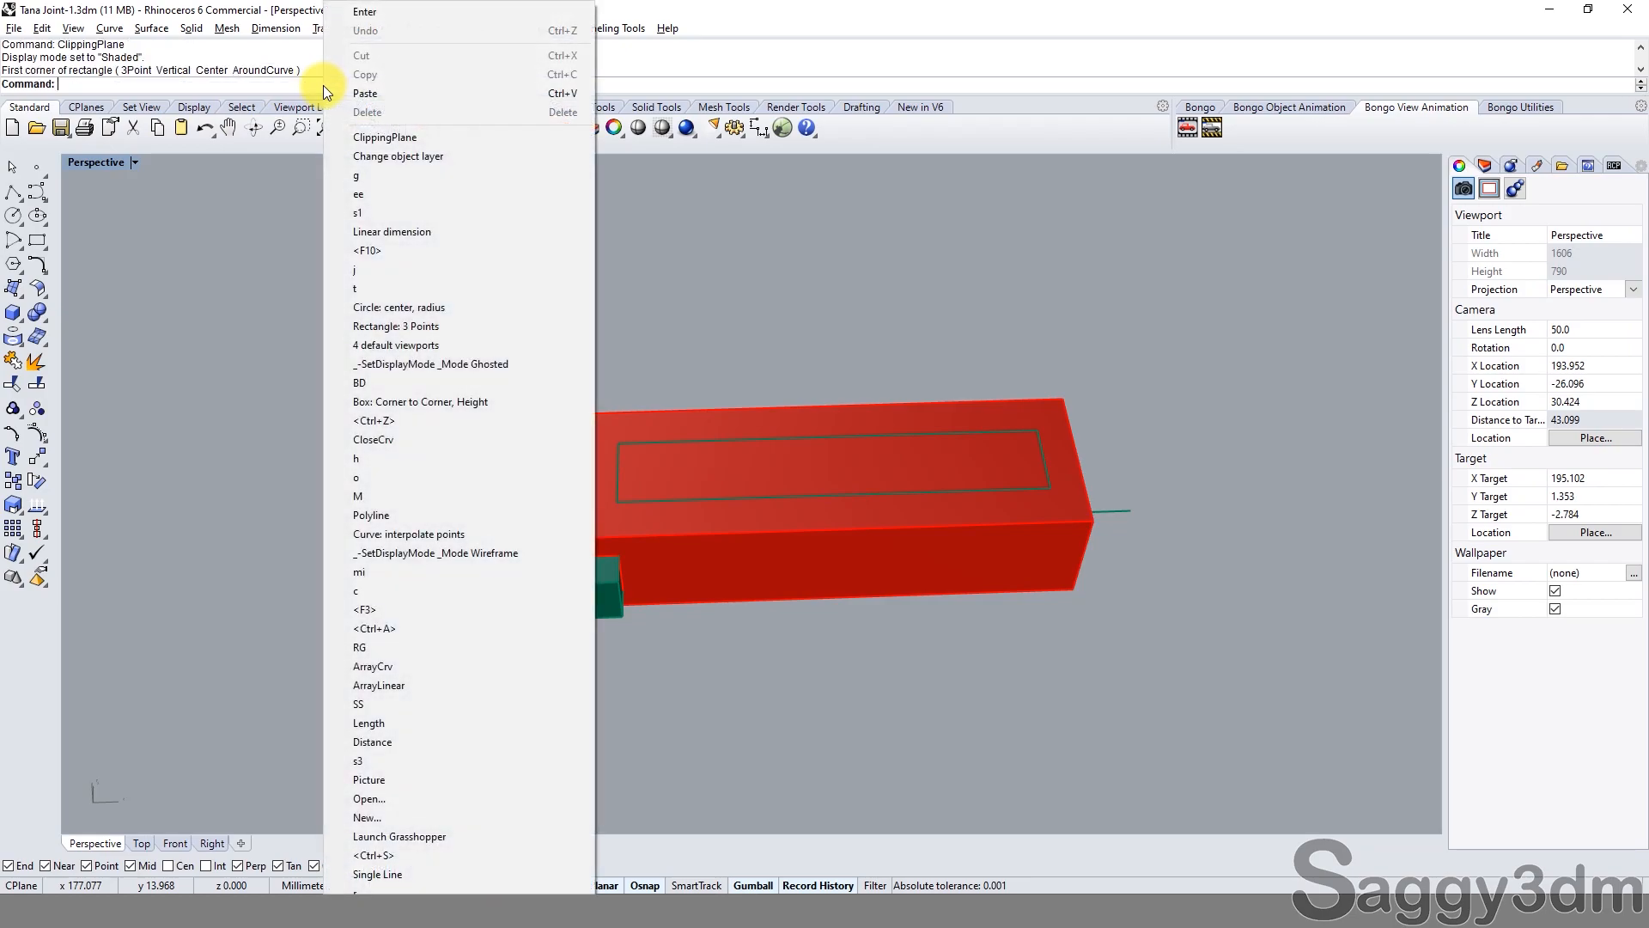
pyautogui.click(391, 139)
pyautogui.scroll(-3, 538, 384)
pyautogui.moveTo(538, 384); pyautogui.dragTo(482, 398, button='right')
pyautogui.click(485, 365)
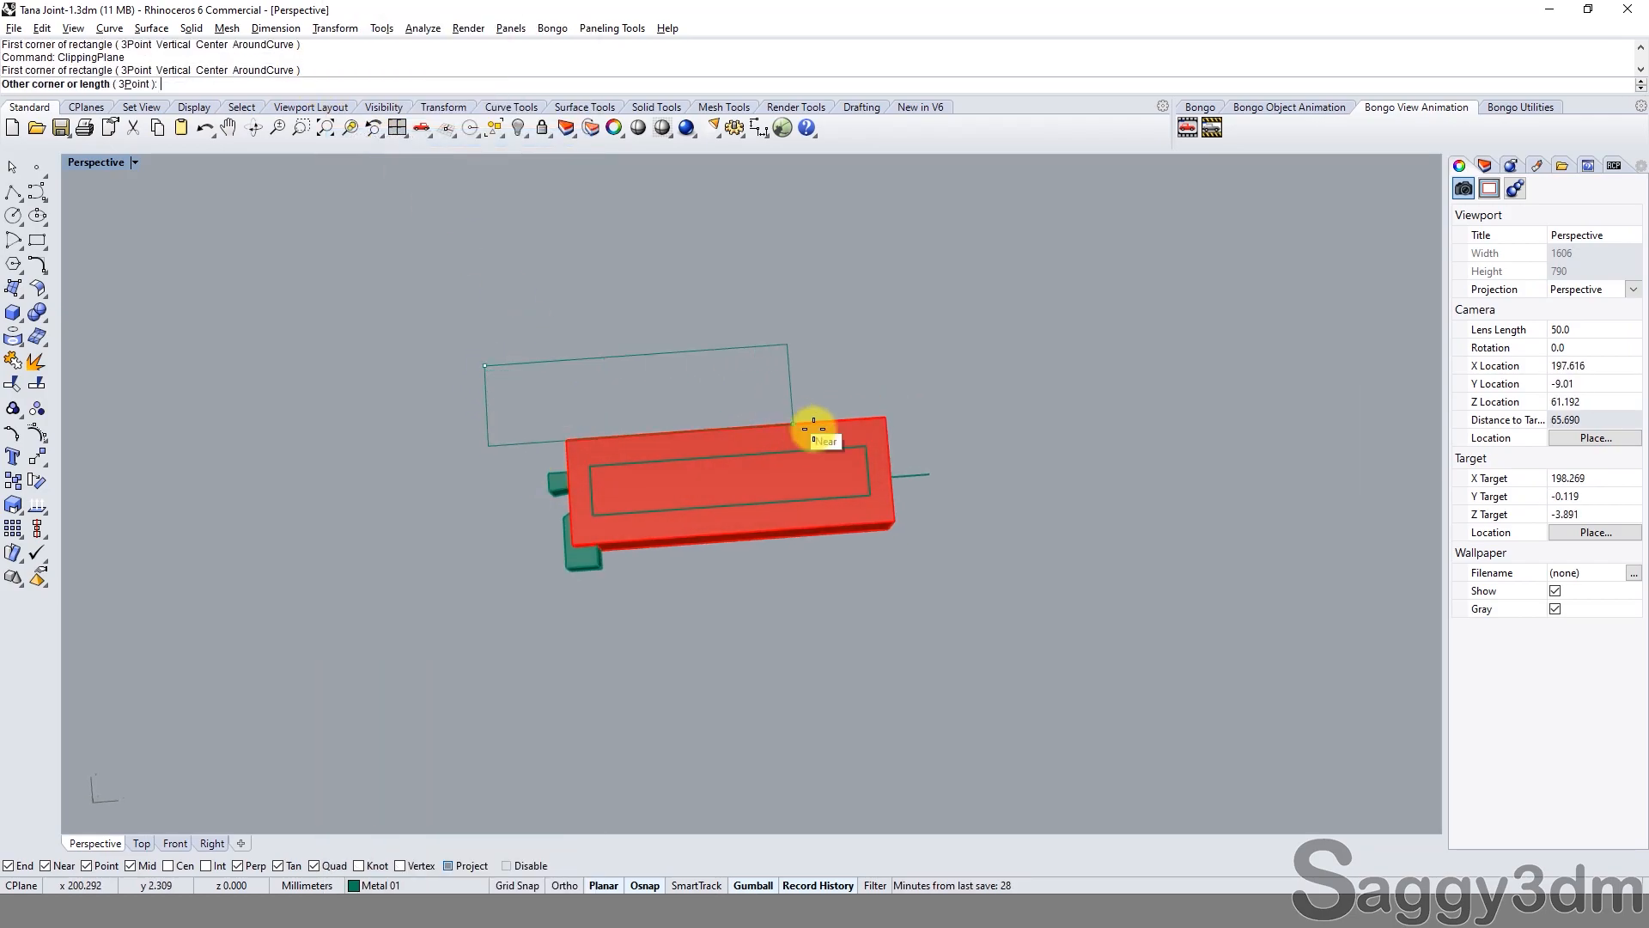
pyautogui.click(1036, 604)
# Move the clipping plane down through the housing block so it cuts the tongue and peg open.
pyautogui.moveTo(741, 578); pyautogui.dragTo(813, 359, button='right')
pyautogui.moveTo(823, 604); pyautogui.dragTo(826, 658)
pyautogui.hotkey('ctrl', 'z')
pyautogui.moveTo(831, 451); pyautogui.dragTo(755, 421, button='right')
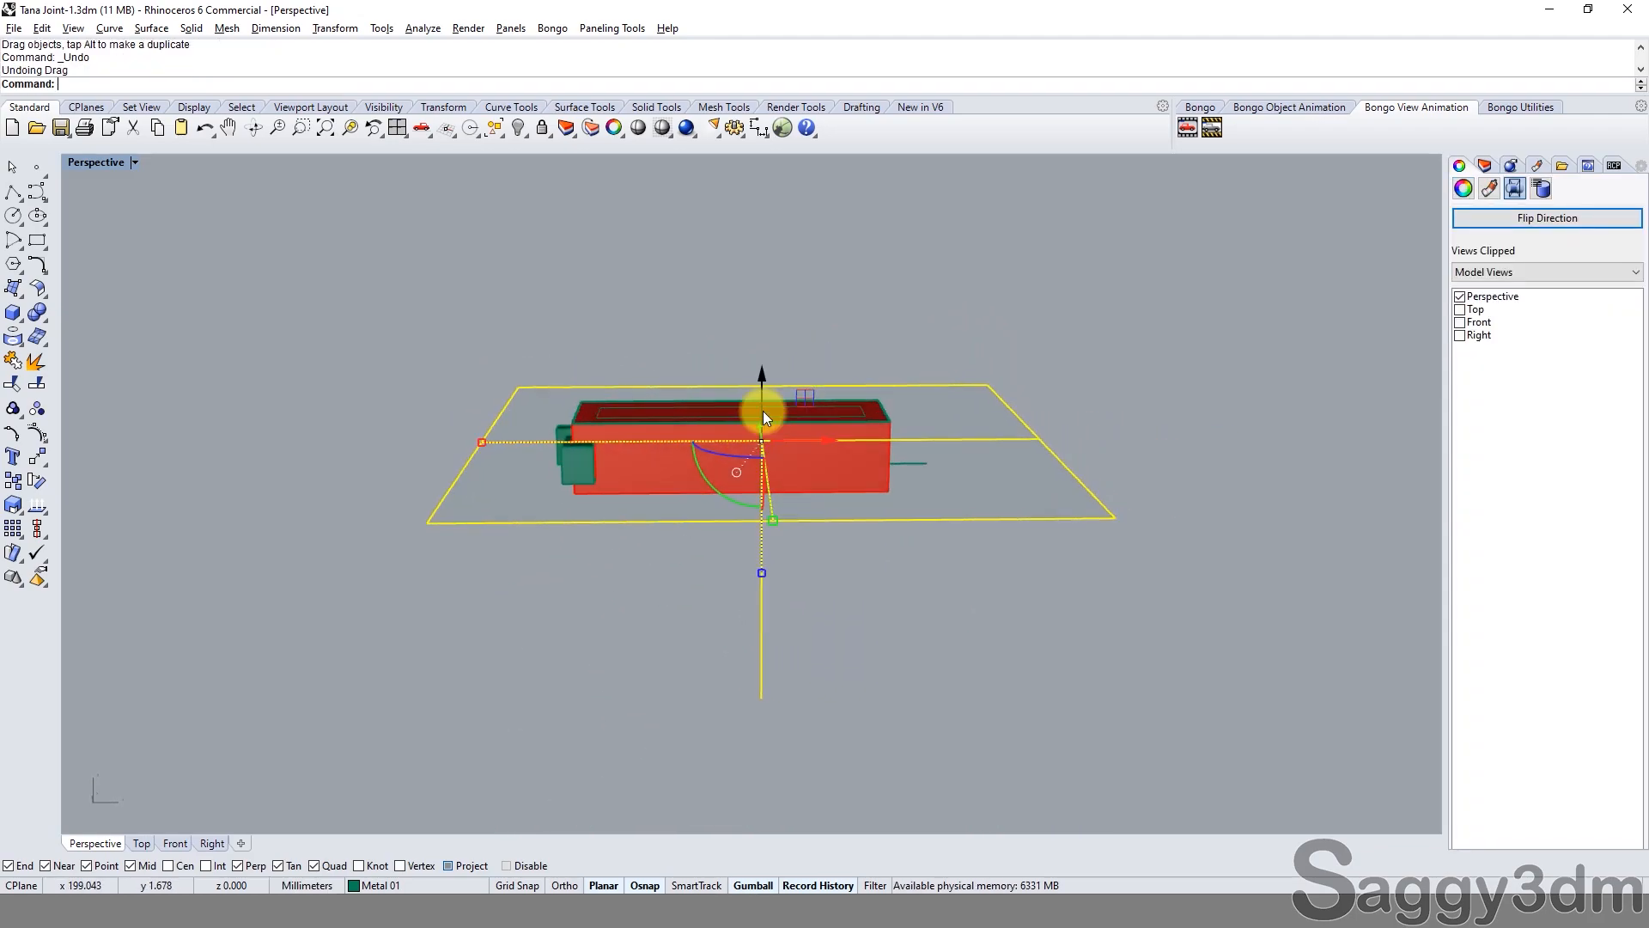
pyautogui.scroll(5, 745, 456)
pyautogui.moveTo(746, 438); pyautogui.dragTo(752, 503)
pyautogui.click(766, 369)
pyautogui.moveTo(761, 377); pyautogui.dragTo(688, 553, button='right')
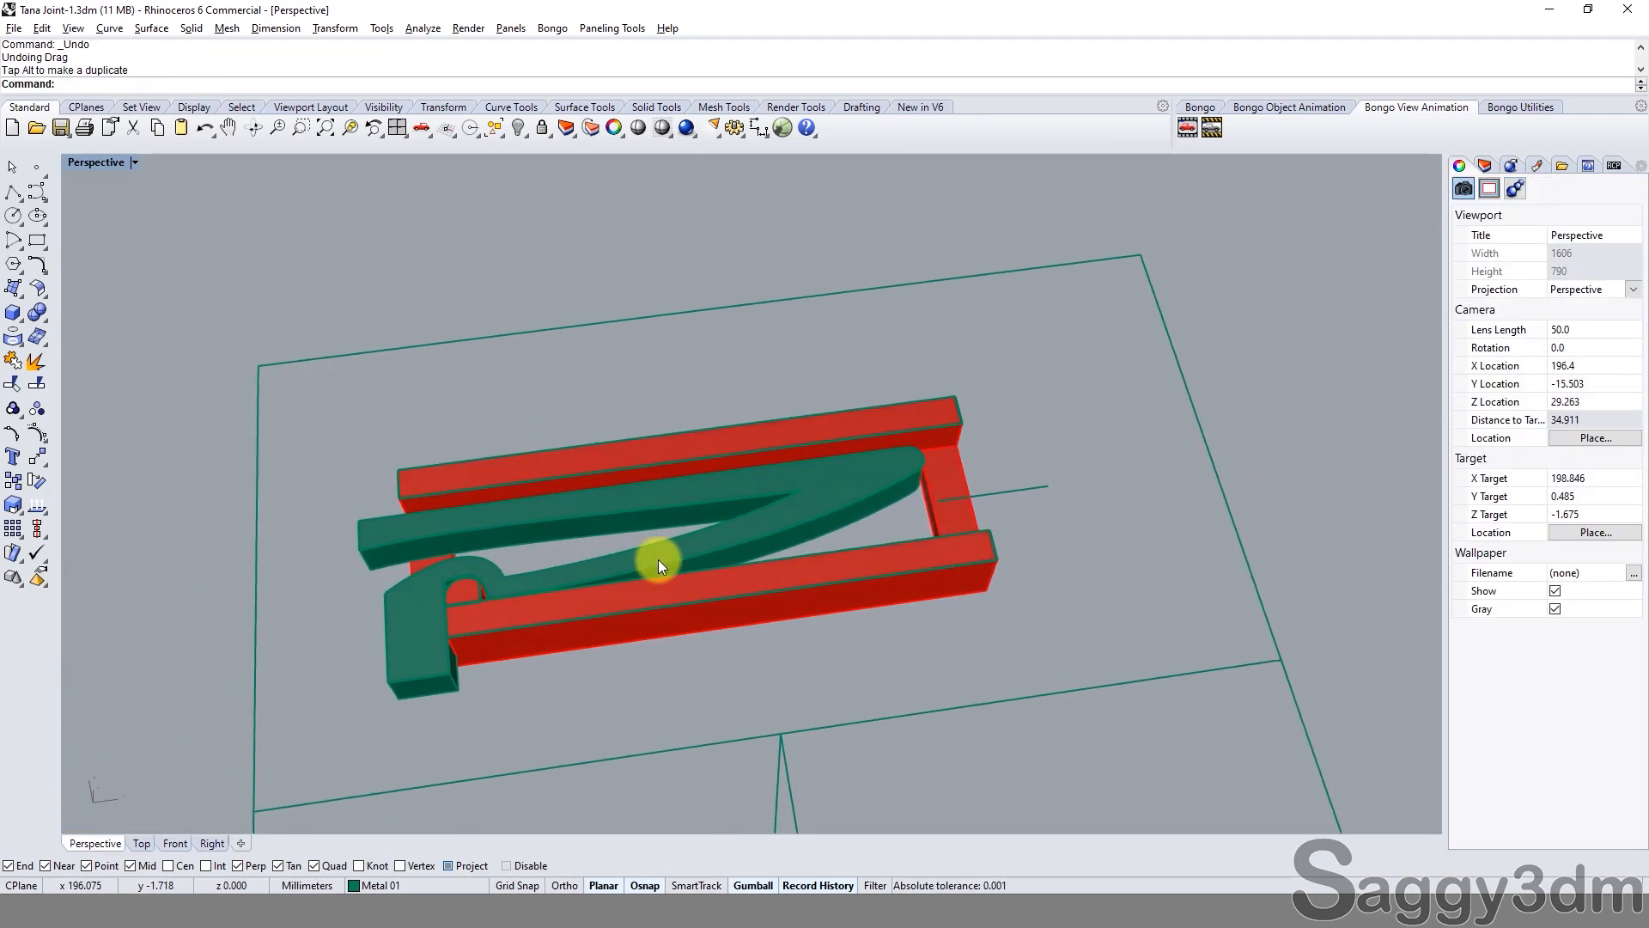
# Examine how the tongue's hook sits over the peg and how its arms fit in the sectioned block.
pyautogui.scroll(9, 563, 567)
pyautogui.keyDown('shift'); pyautogui.moveTo(383, 613); pyautogui.dragTo(728, 600, button='right'); pyautogui.keyUp('shift')
pyautogui.click(699, 587)
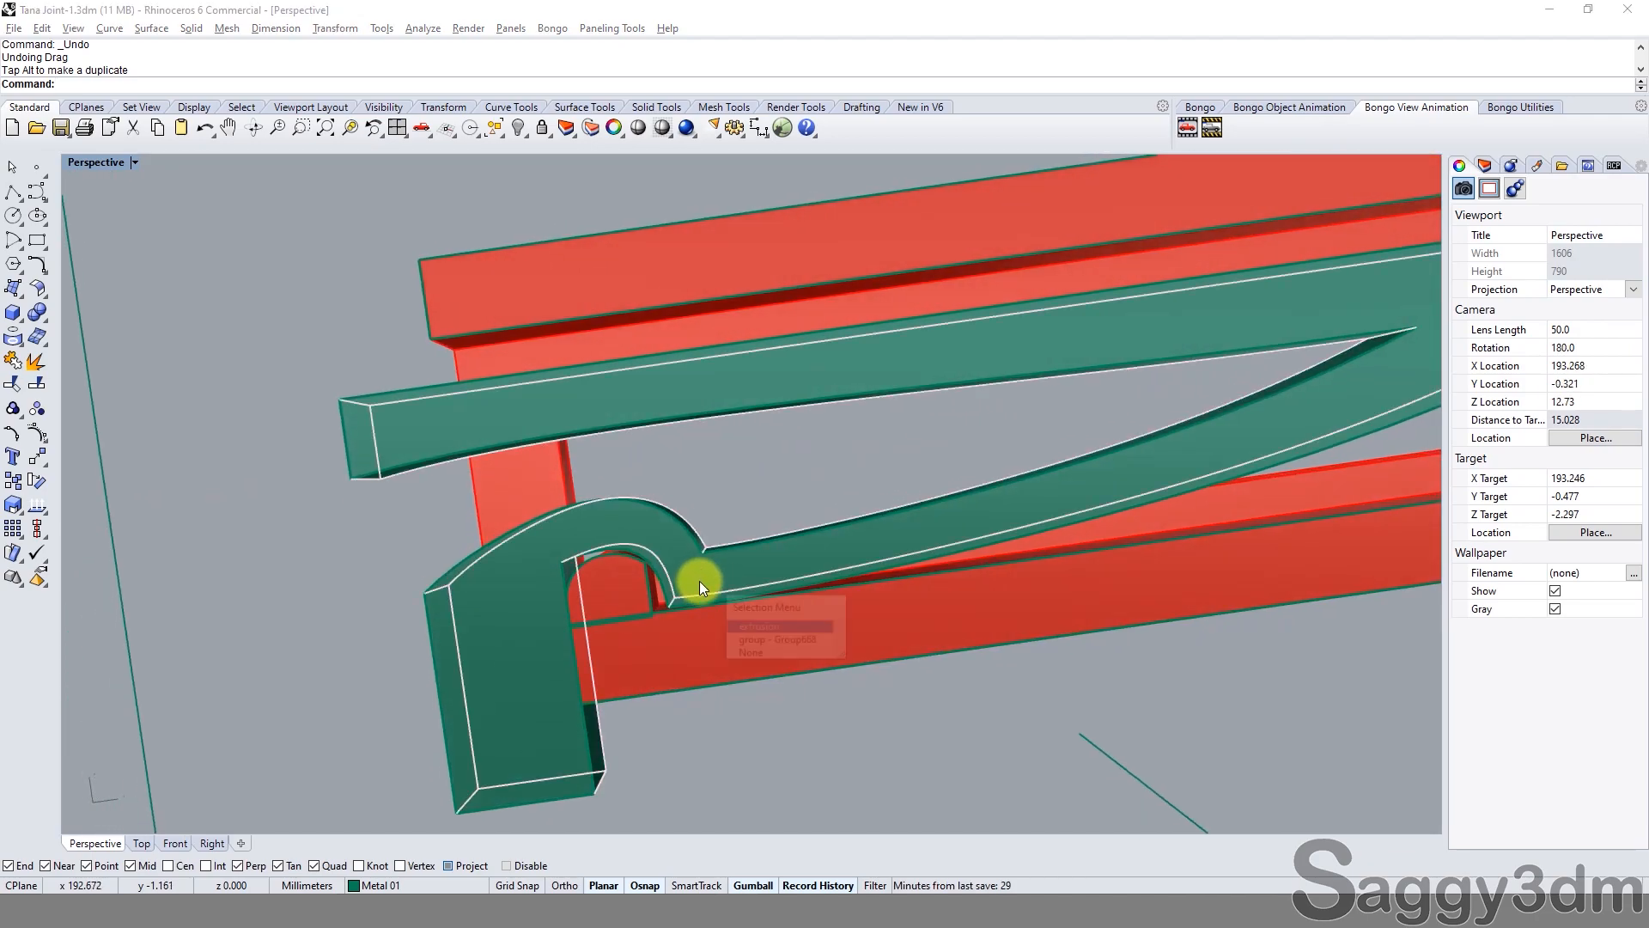
pyautogui.click(743, 626)
pyautogui.scroll(-4, 603, 607)
pyautogui.moveTo(621, 596); pyautogui.dragTo(610, 785, button='right')
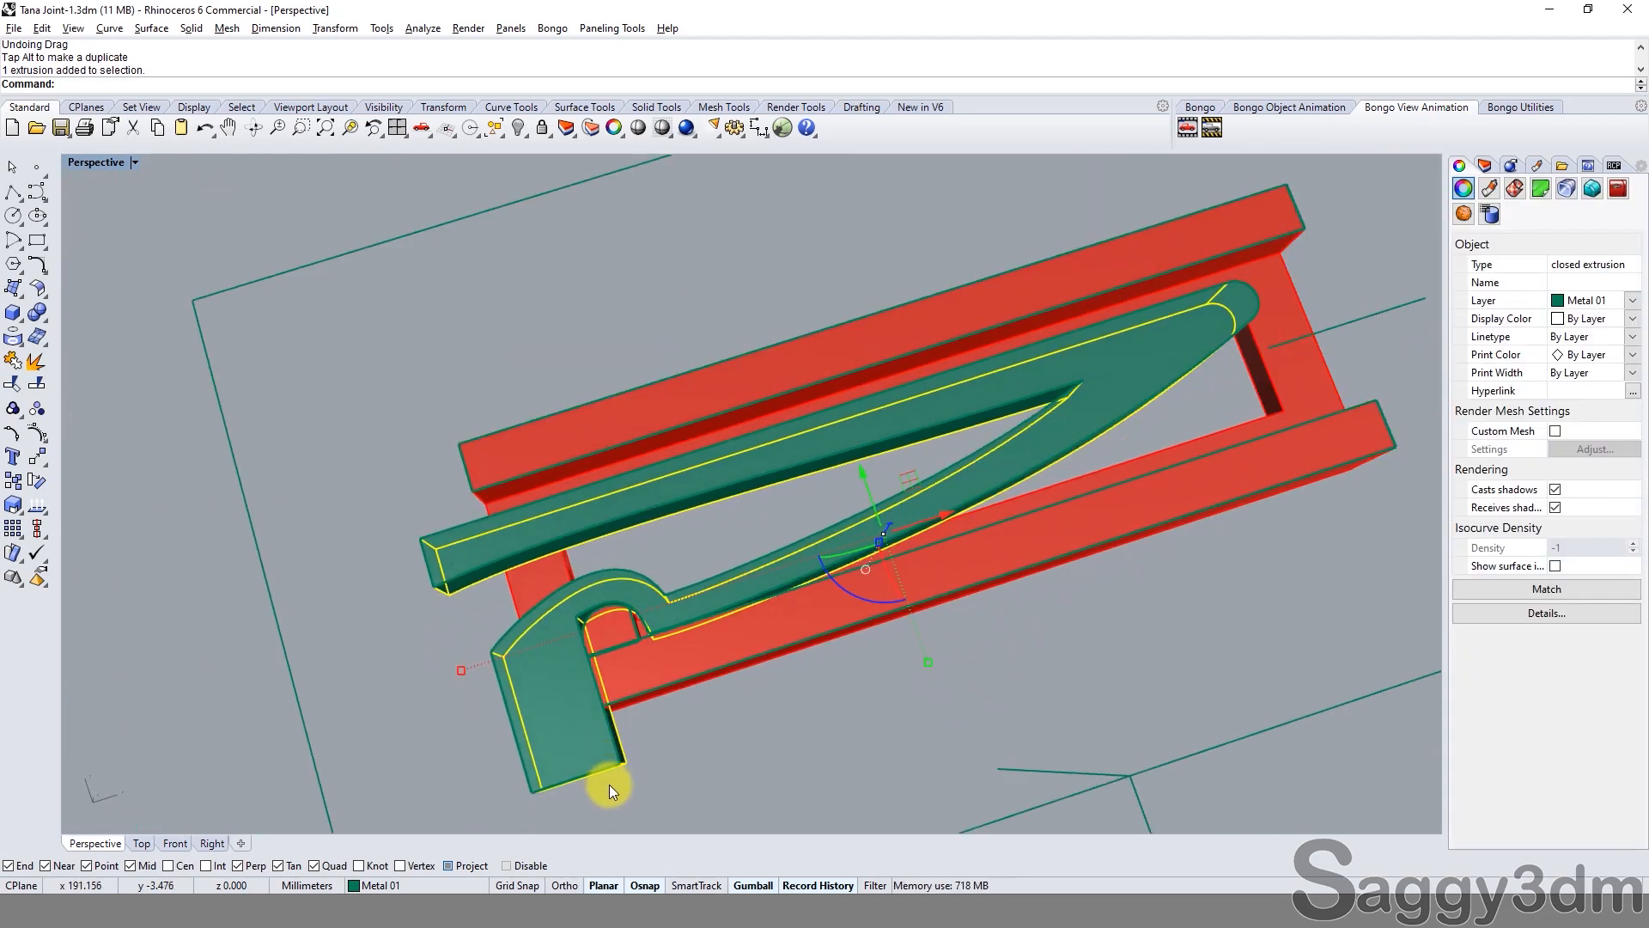
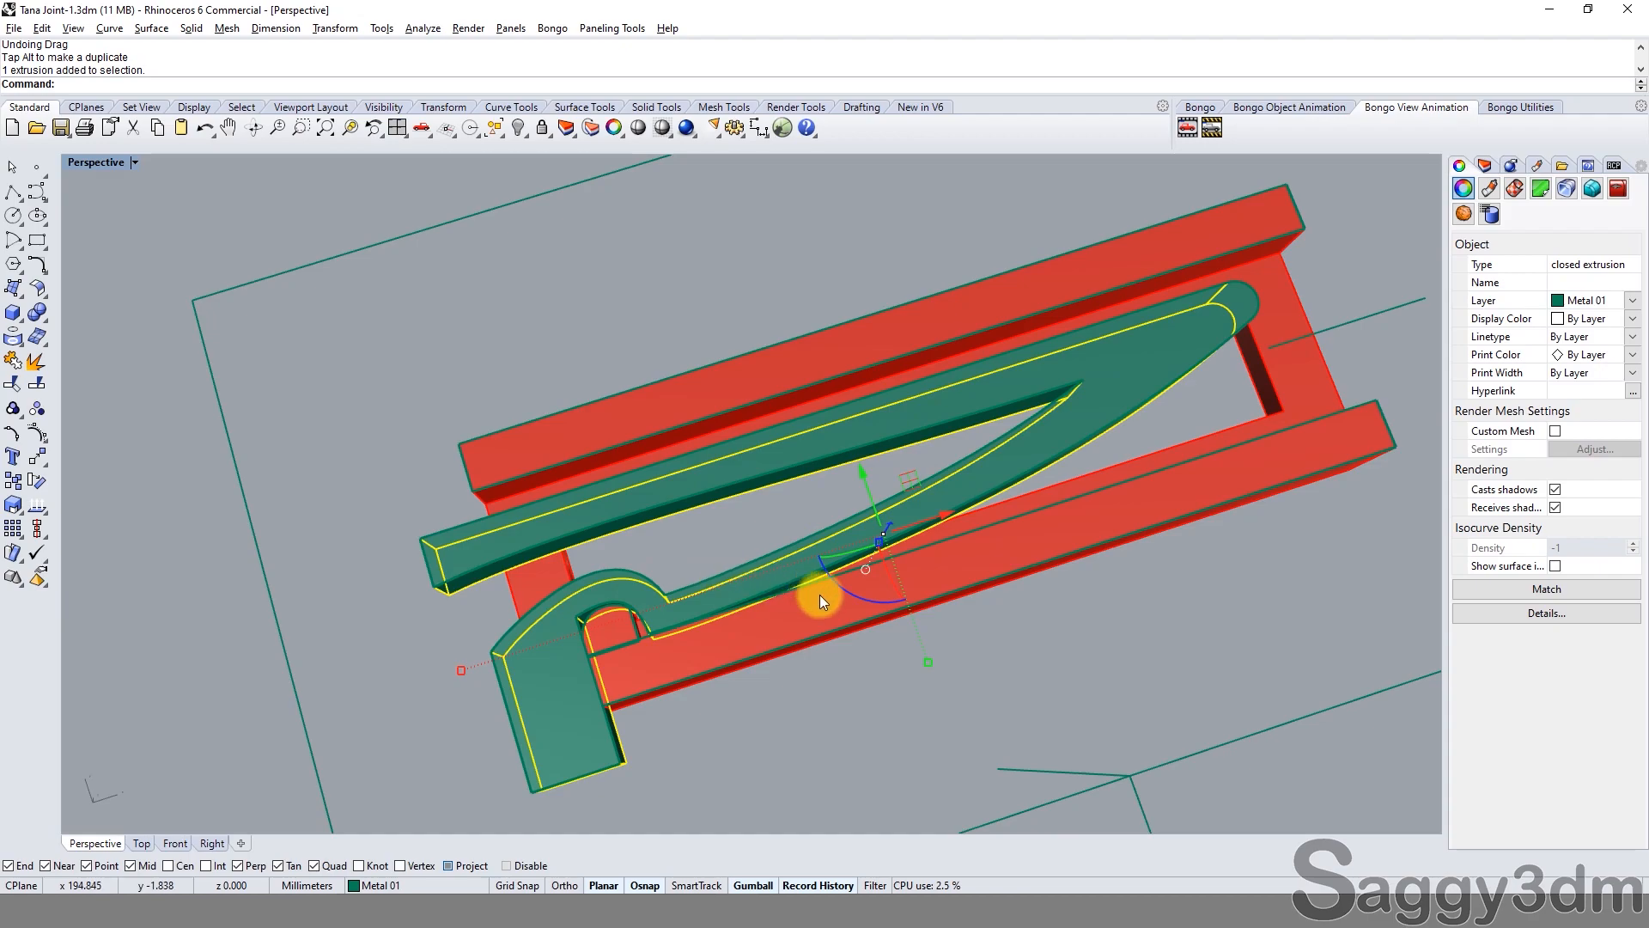
pyautogui.moveTo(946, 512)
pyautogui.mouseDown()
pyautogui.moveTo(330, 625)
pyautogui.moveTo(688, 519)
pyautogui.moveTo(1066, 468)
pyautogui.moveTo(960, 512)
pyautogui.moveTo(918, 509)
pyautogui.moveTo(943, 508)
pyautogui.mouseUp()
pyautogui.press('Escape')
pyautogui.moveTo(1048, 420); pyautogui.dragTo(1282, 230, button='right')
# Try deleting the tongue to view the empty cavity and peg, and undo the deletion.
pyautogui.click(716, 488)
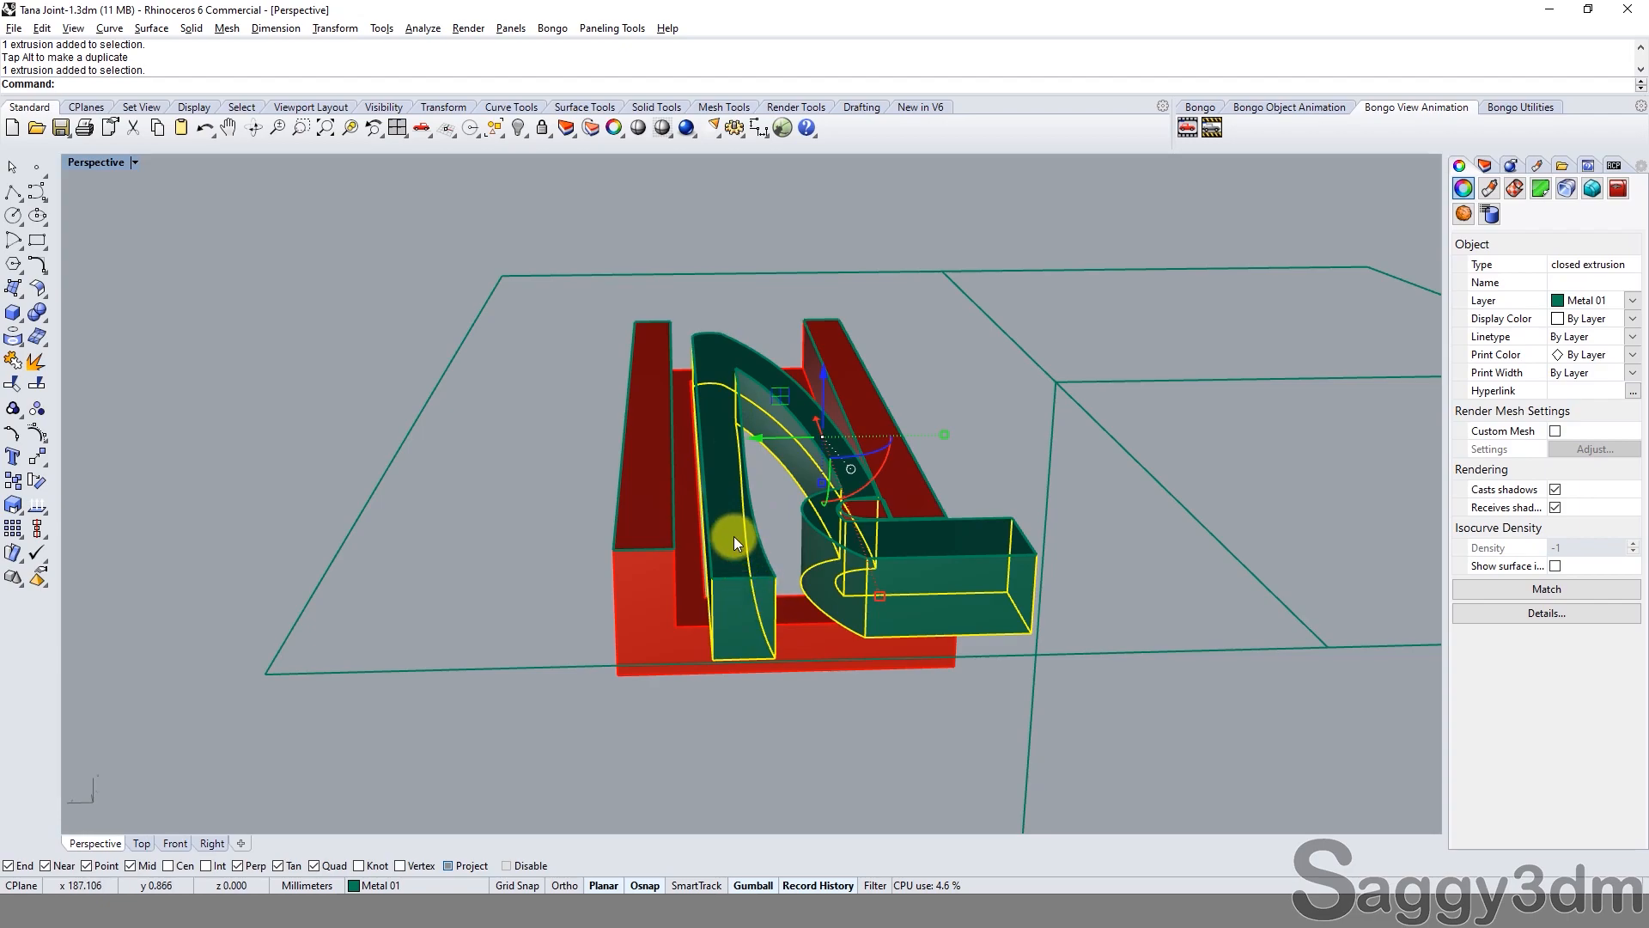
pyautogui.press('Delete')
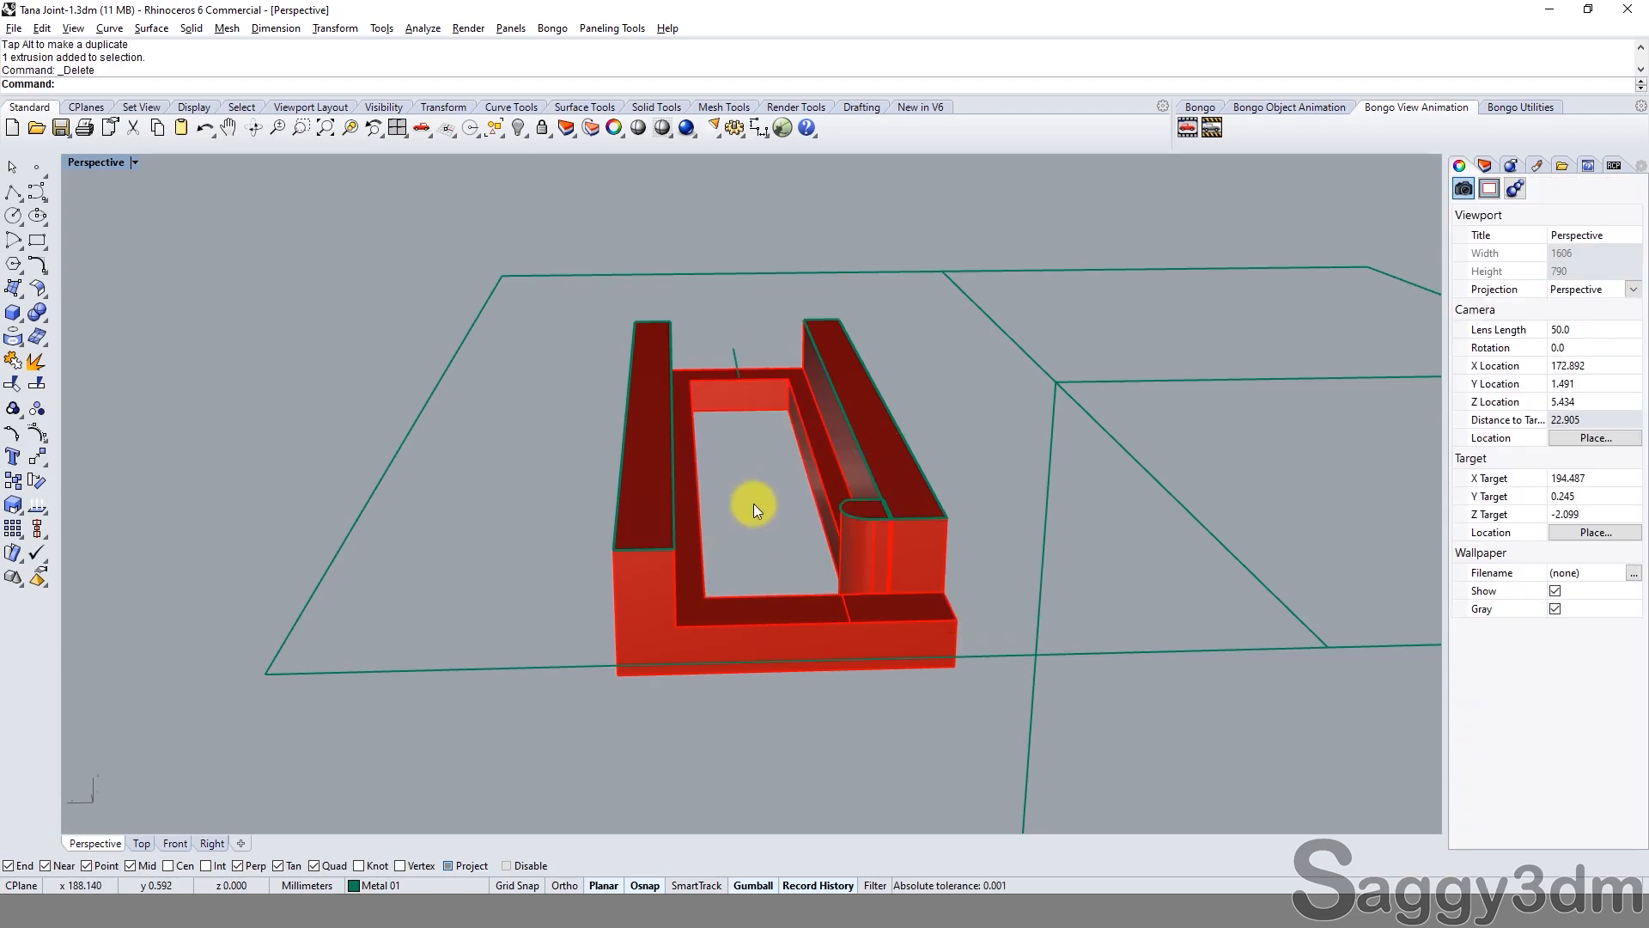
pyautogui.write('SS')
pyautogui.press('Return')
pyautogui.moveTo(753, 544); pyautogui.dragTo(846, 537, button='right')
pyautogui.press('Escape')
pyautogui.moveTo(925, 642); pyautogui.dragTo(688, 558, button='right')
pyautogui.hotkey('ctrl', 'z')
# Delete the clipping plane so the housing block is shown whole again.
pyautogui.click(560, 641)
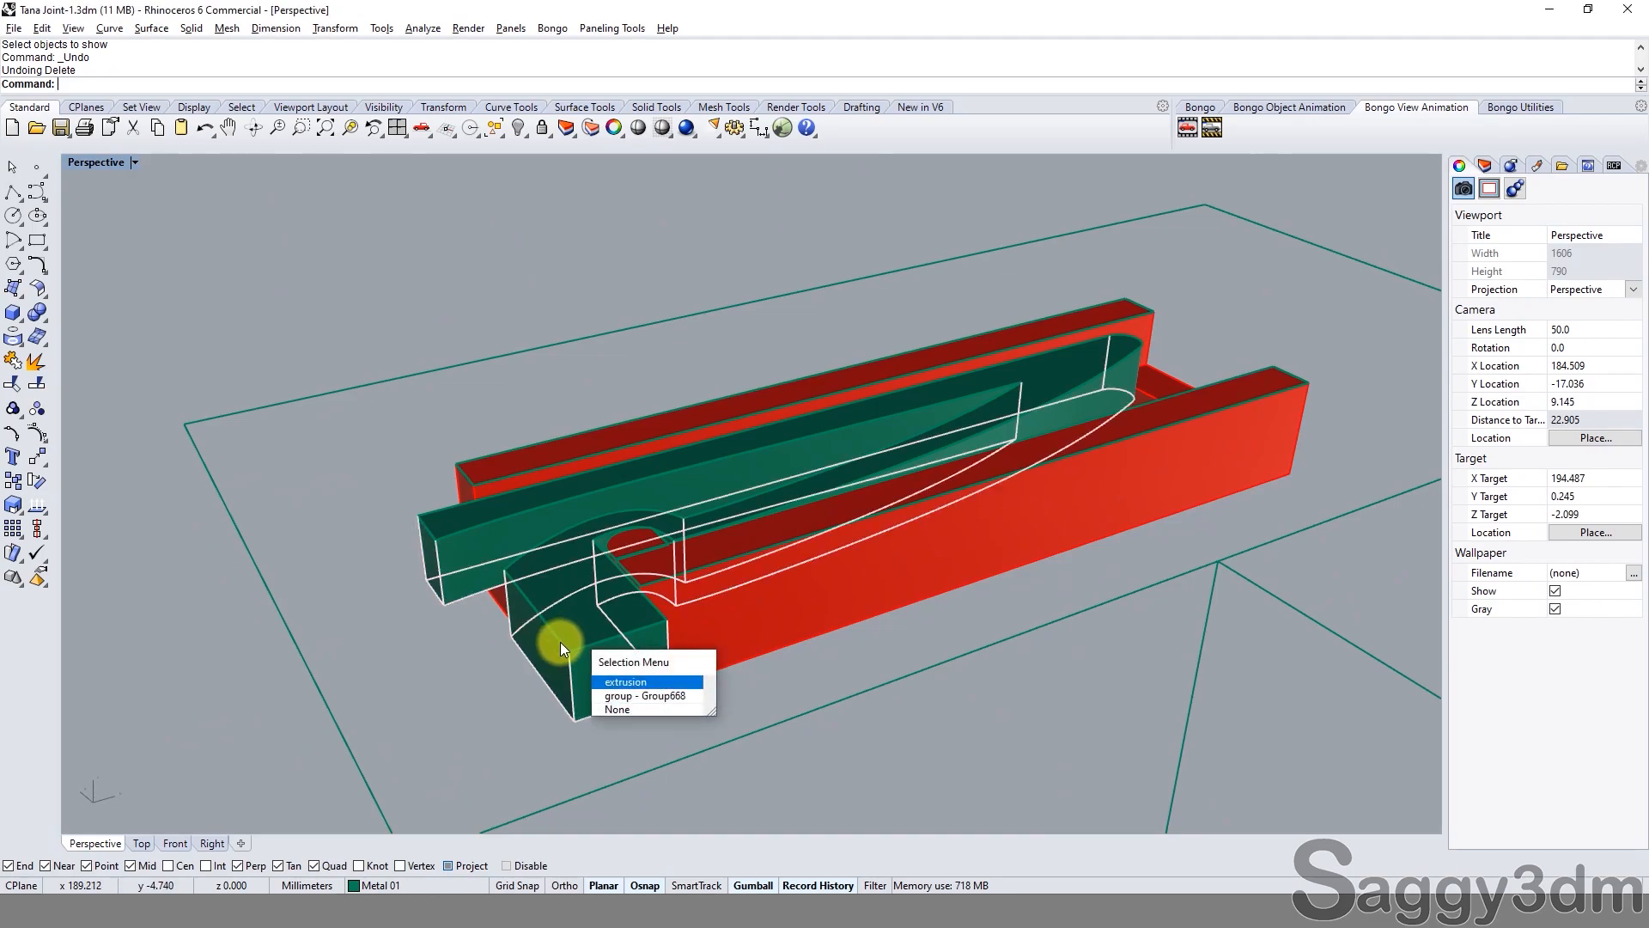
pyautogui.press('Return')
pyautogui.click(598, 715)
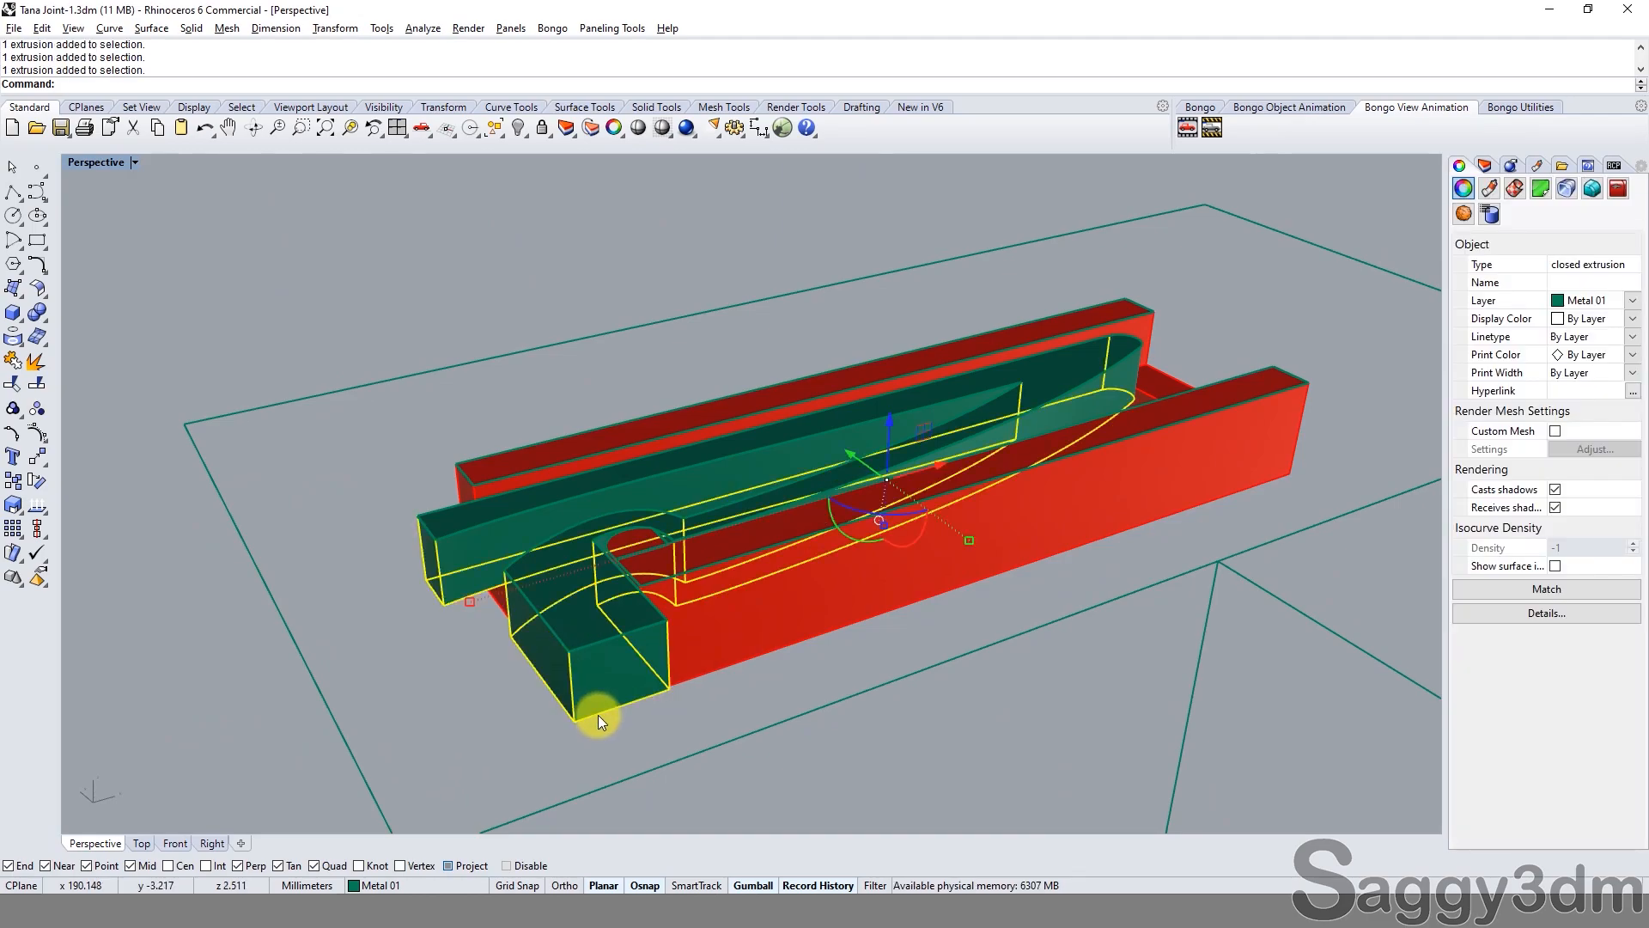
pyautogui.press('Escape')
pyautogui.scroll(-6, 928, 491)
pyautogui.moveTo(1059, 647); pyautogui.dragTo(1076, 549)
pyautogui.press('Delete')
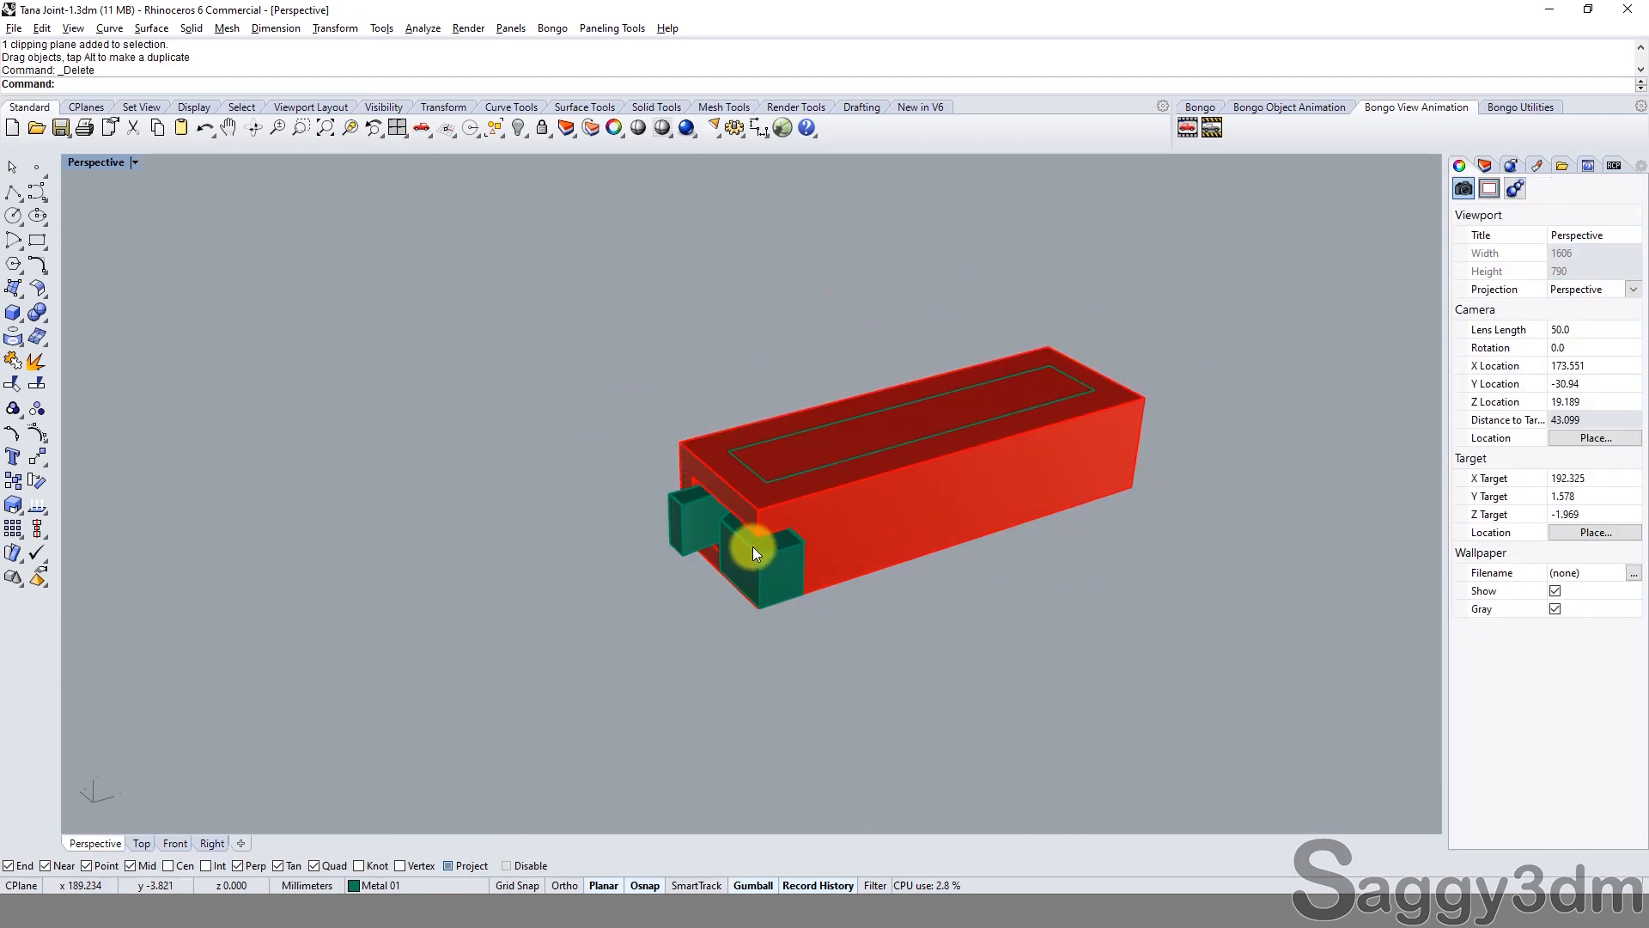
# Select the tongue's profile curve and turn on its control points in the four-viewport layout.
pyautogui.scroll(3, 755, 620)
pyautogui.click(726, 595)
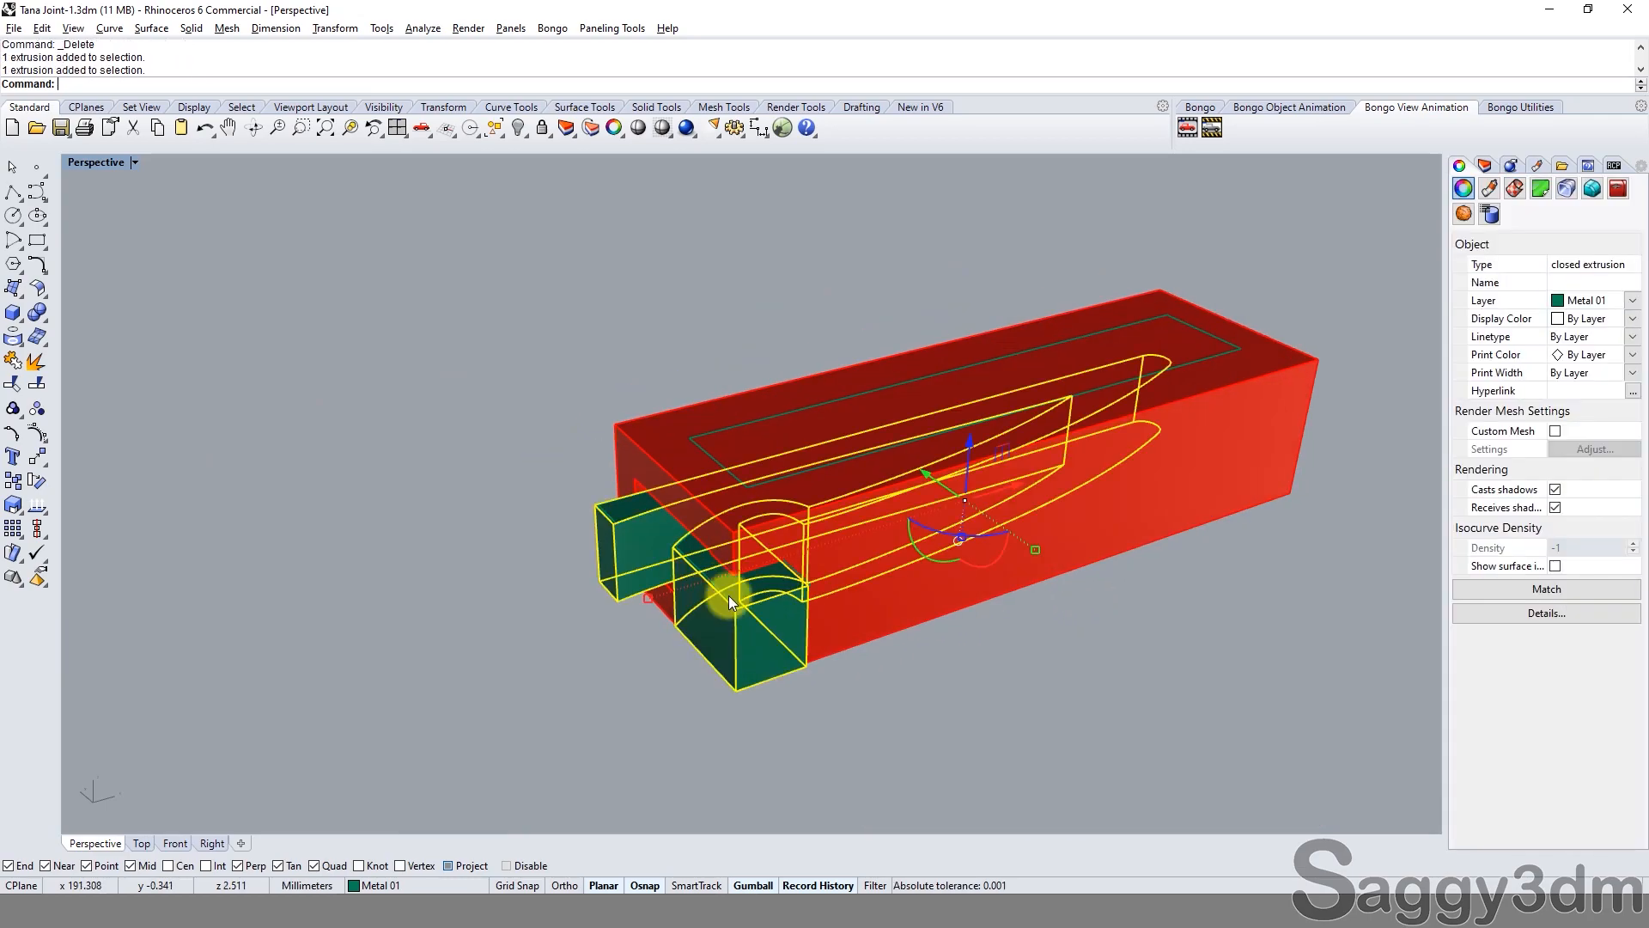
pyautogui.scroll(3, 729, 595)
pyautogui.scroll(-1, 707, 581)
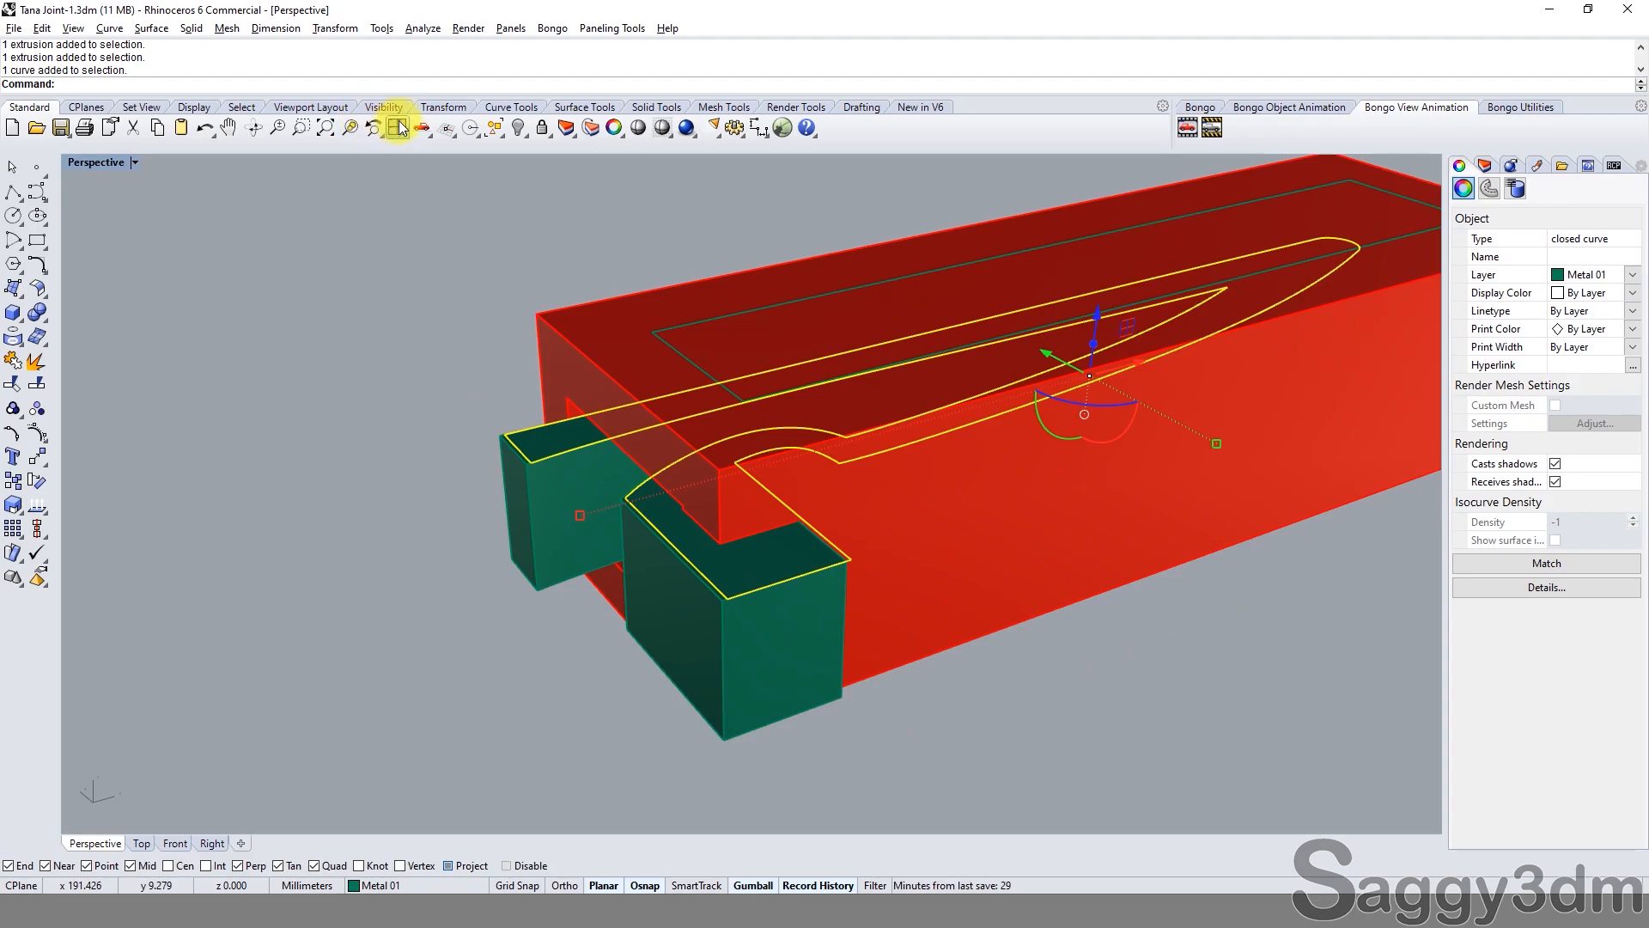
pyautogui.click(398, 129)
pyautogui.scroll(3, 290, 276)
pyautogui.scroll(-3, 314, 266)
pyautogui.press('F10')
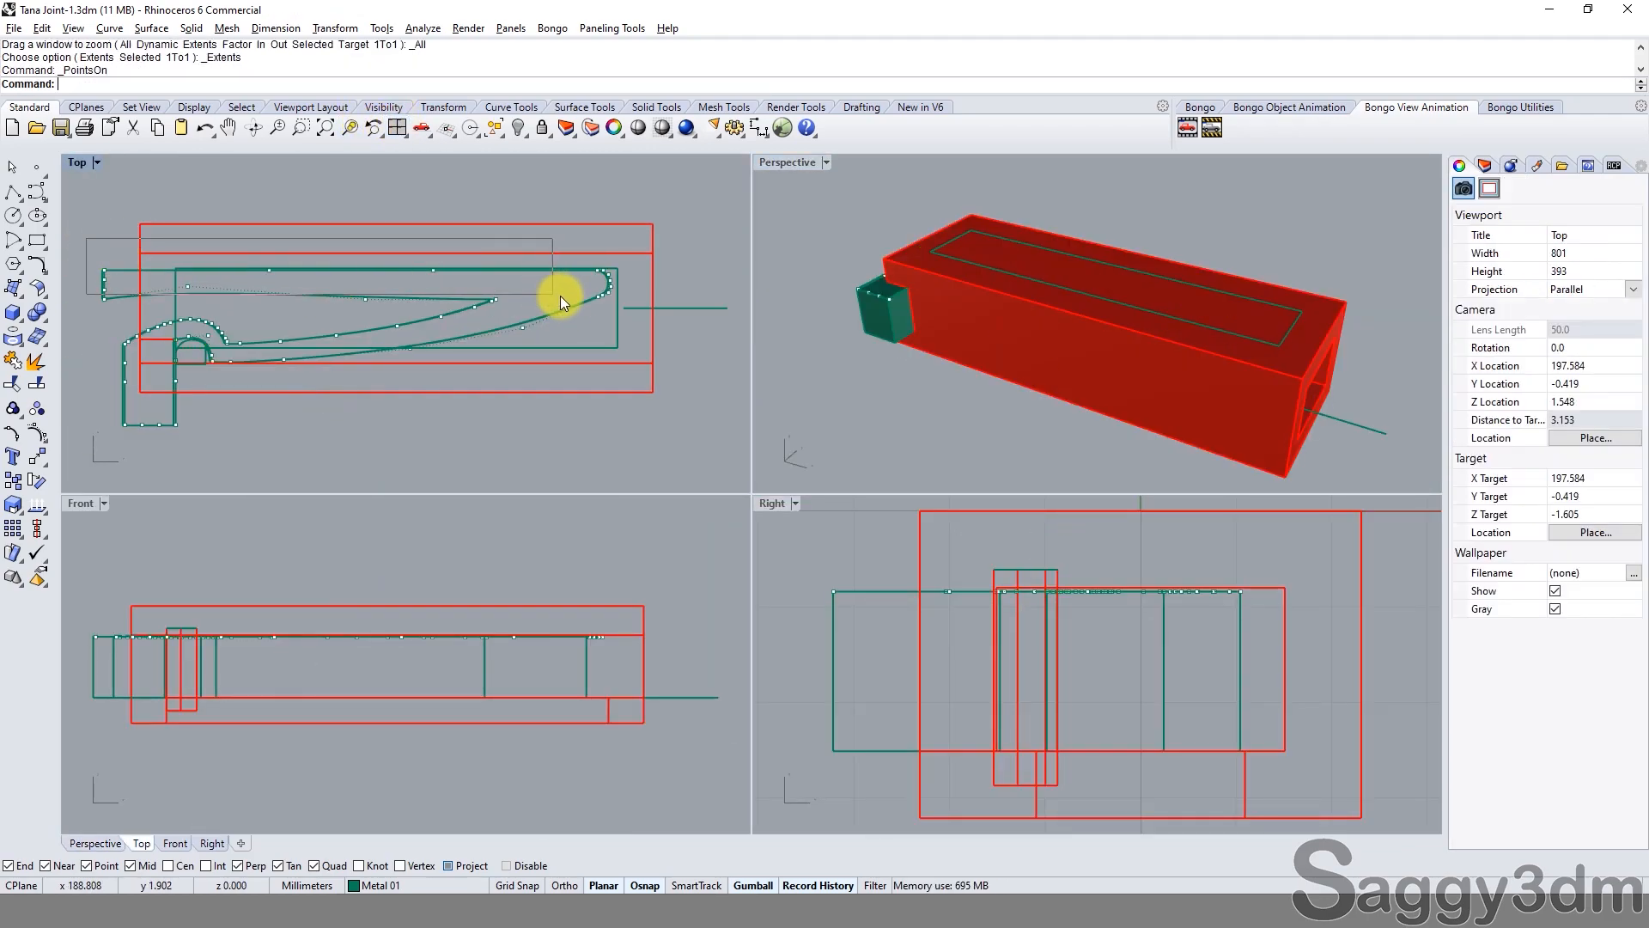
# Move the control points of the tongue's upper arm and rounded end slightly upward in the Top view.
pyautogui.moveTo(657, 307); pyautogui.dragTo(658, 308)
pyautogui.scroll(5, 478, 297)
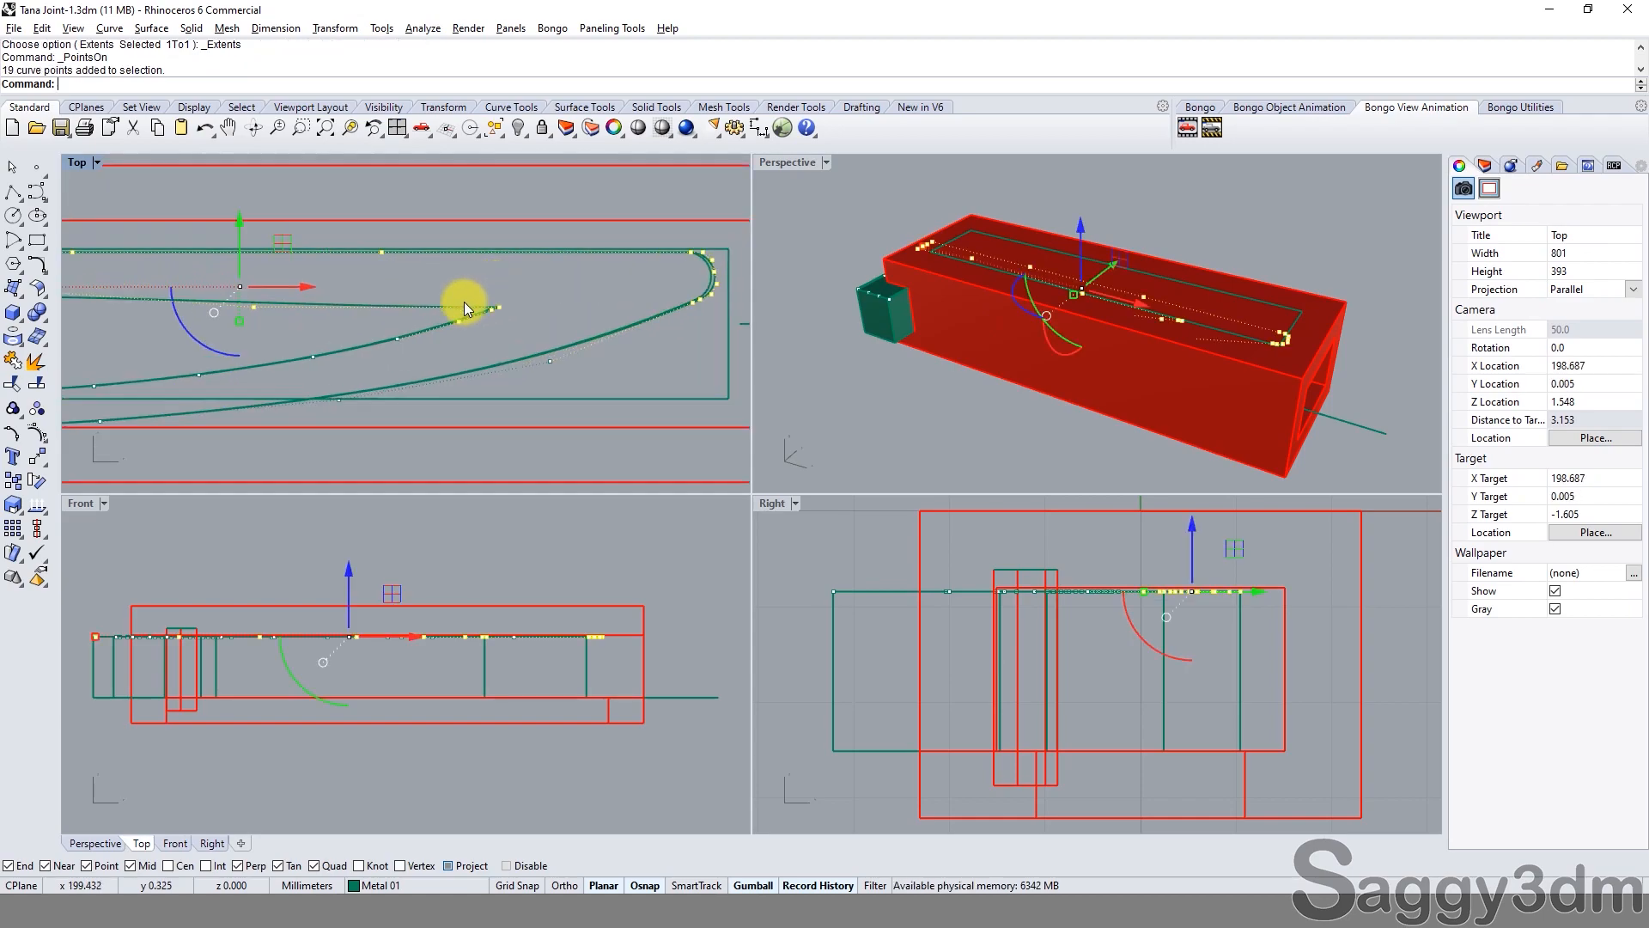
pyautogui.keyDown('shift'); pyautogui.click(432, 259); pyautogui.keyUp('shift')
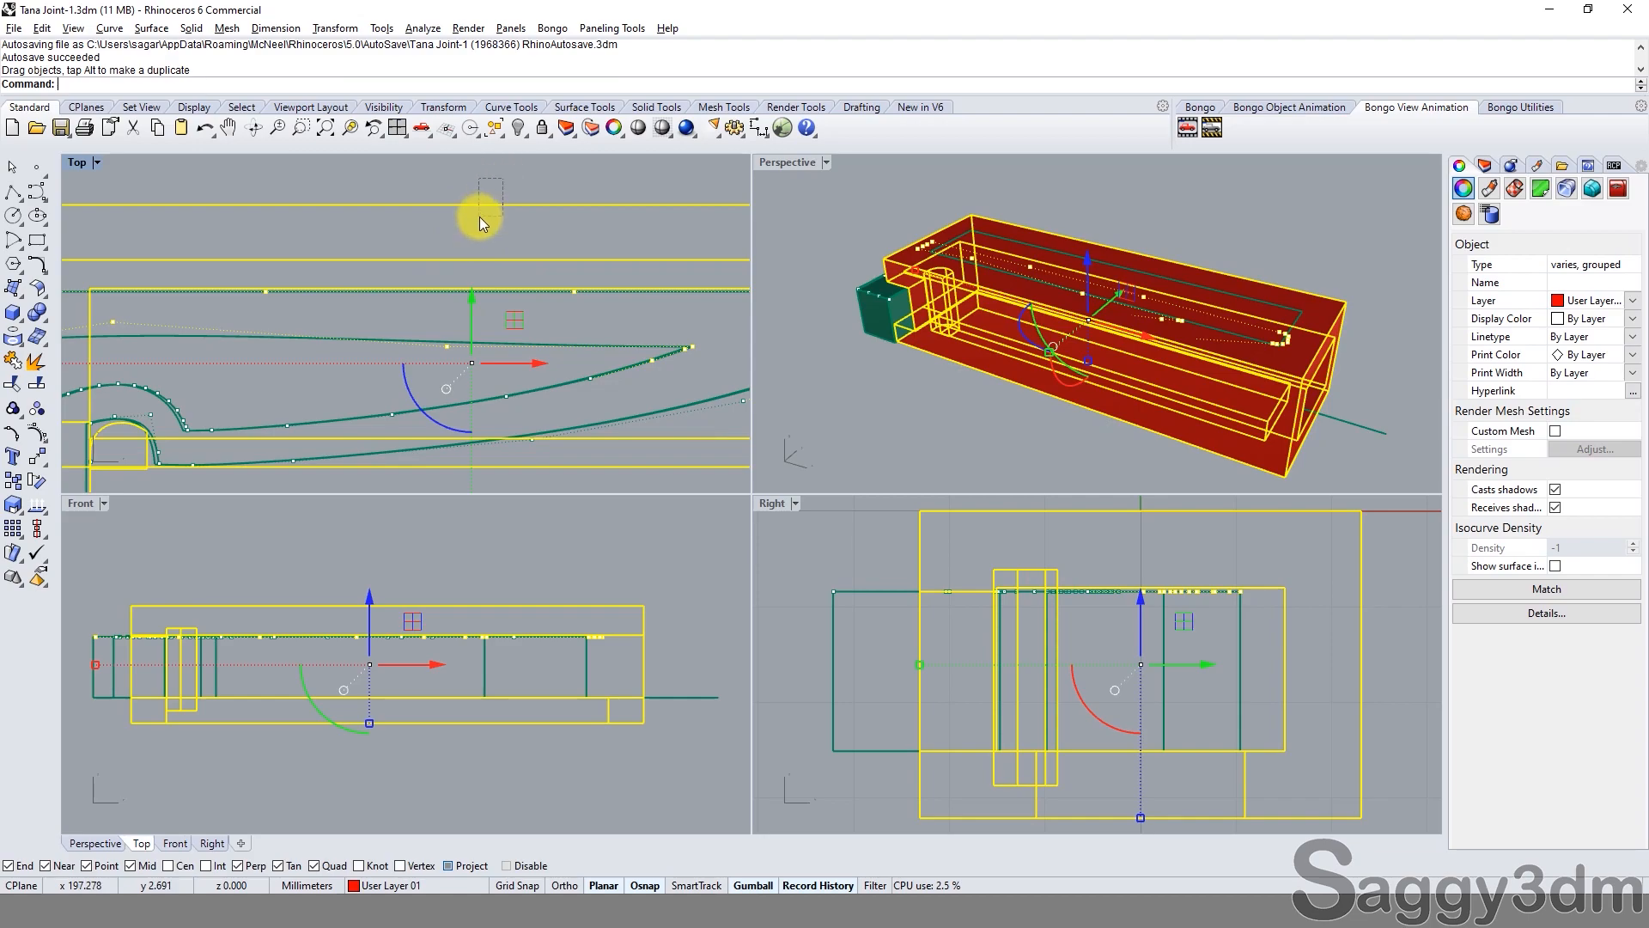
pyautogui.keyDown('ctrl'); pyautogui.click(460, 259); pyautogui.keyUp('ctrl')
pyautogui.moveTo(446, 282); pyautogui.dragTo(441, 244)
# Clean up the profile at the inner tip between the two arms and delete the surplus control point there.
pyautogui.scroll(4, 636, 342)
pyautogui.moveTo(497, 299); pyautogui.dragTo(526, 323)
pyautogui.moveTo(554, 268); pyautogui.dragTo(564, 296)
pyautogui.scroll(7, 575, 295)
pyautogui.click(570, 286)
pyautogui.press('Delete')
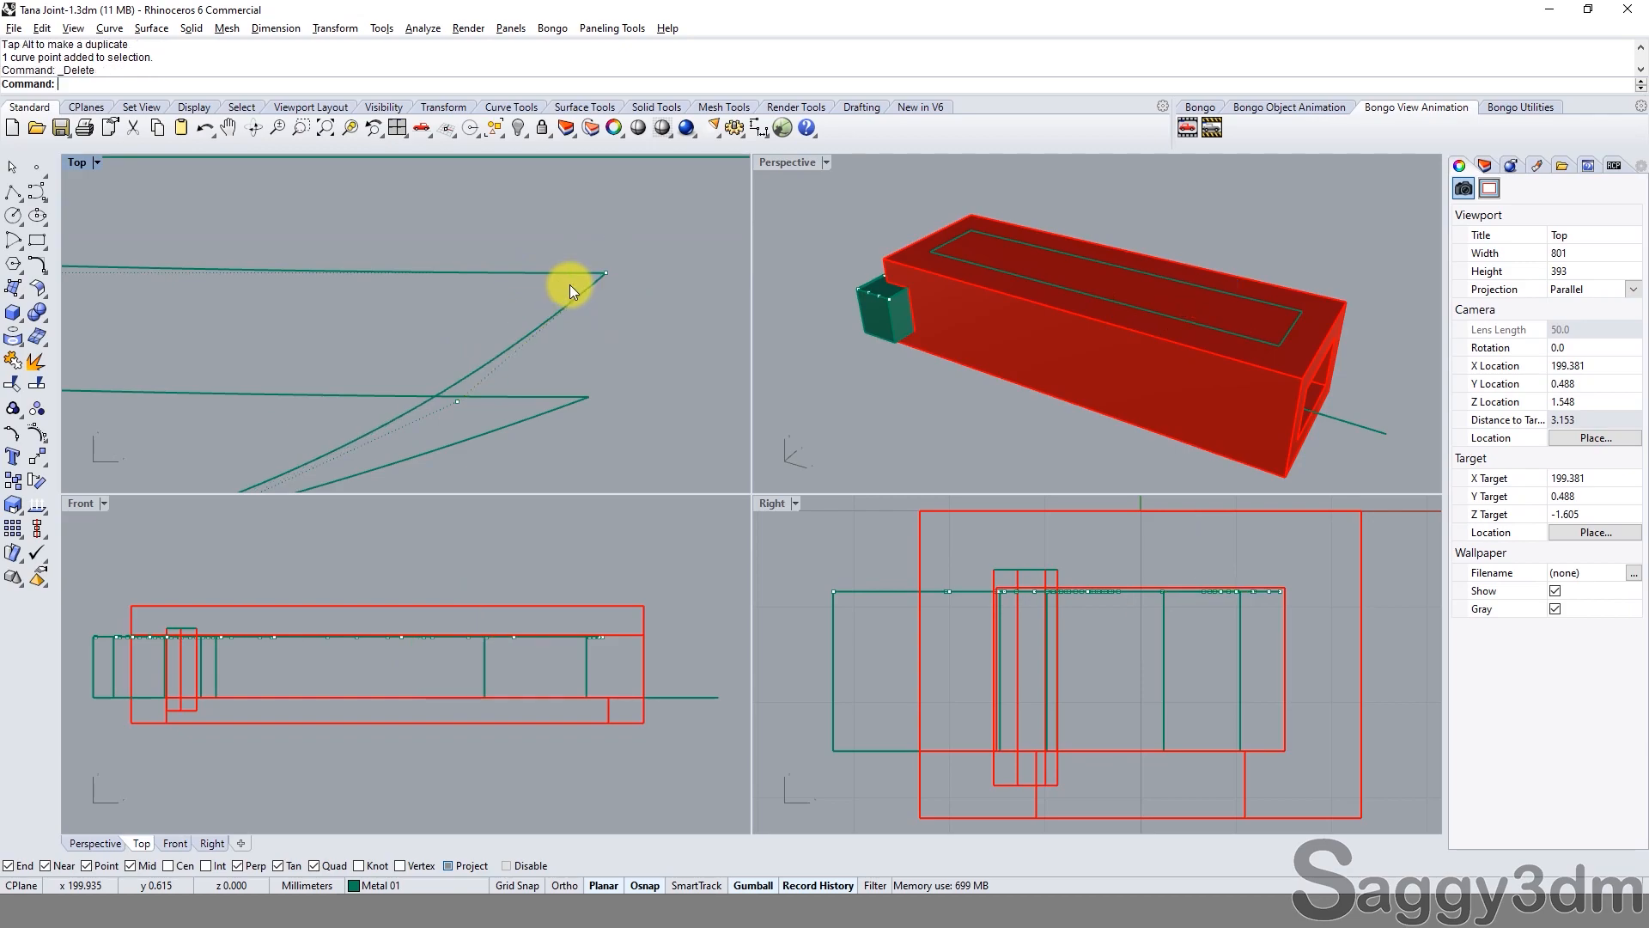
pyautogui.scroll(-6, 588, 318)
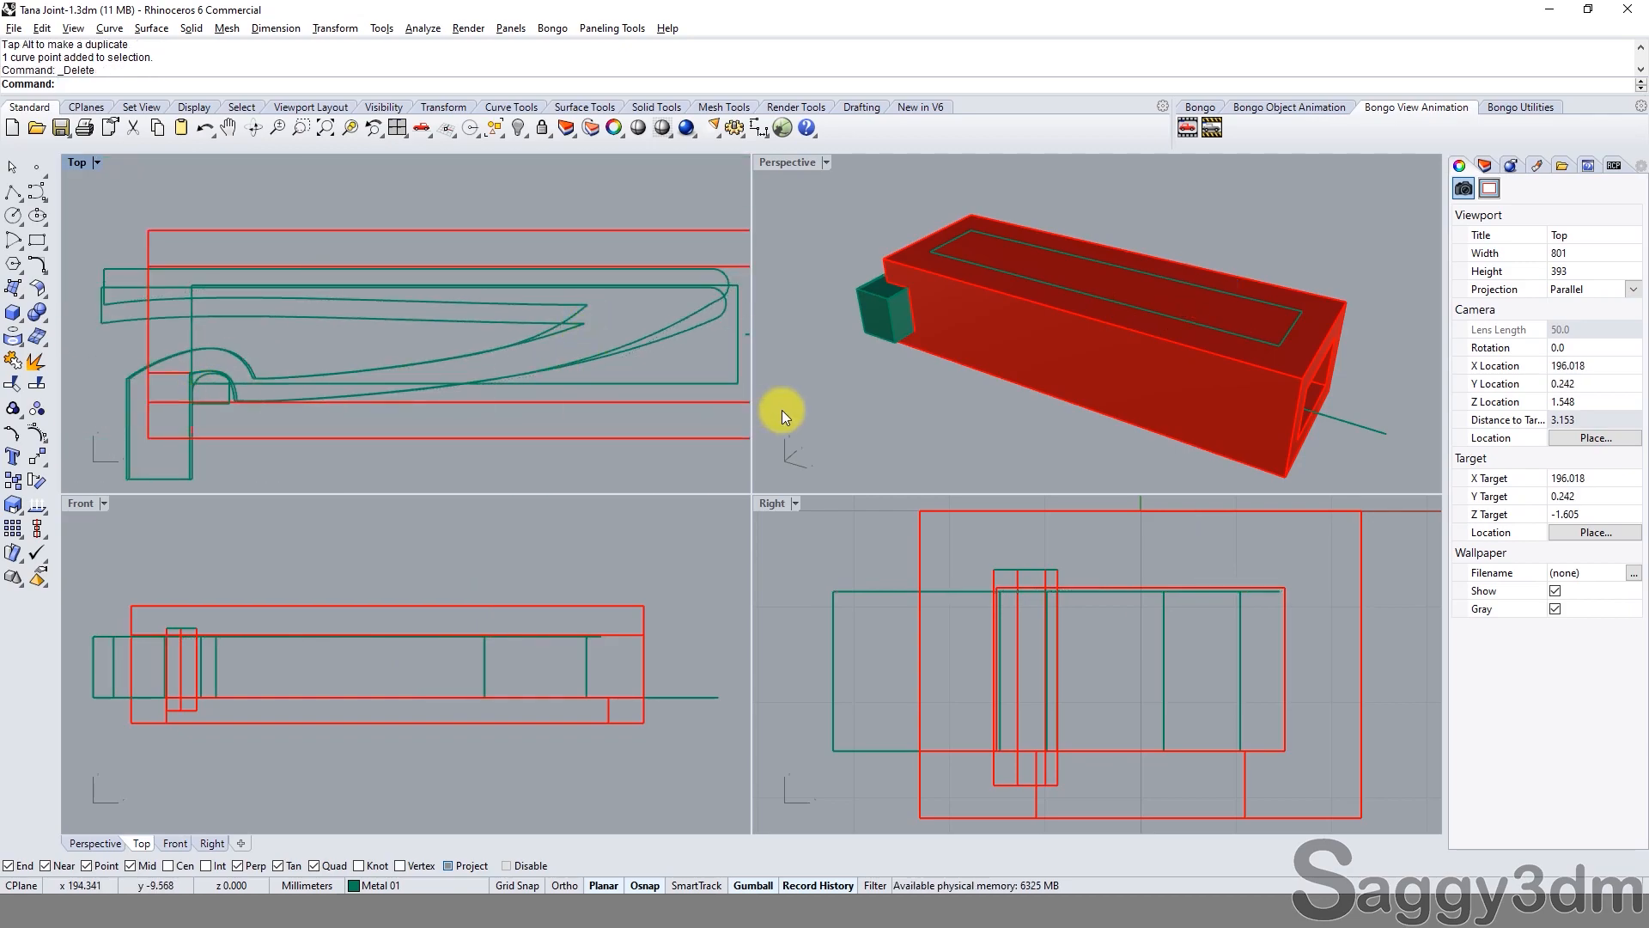
# Delete the old tongue solid and extrude the reshaped profile as a solid down to the cavity floor.
pyautogui.moveTo(933, 313); pyautogui.dragTo(1141, 265, button='right')
pyautogui.click(1186, 274)
pyautogui.press('Delete')
pyautogui.click(1151, 236)
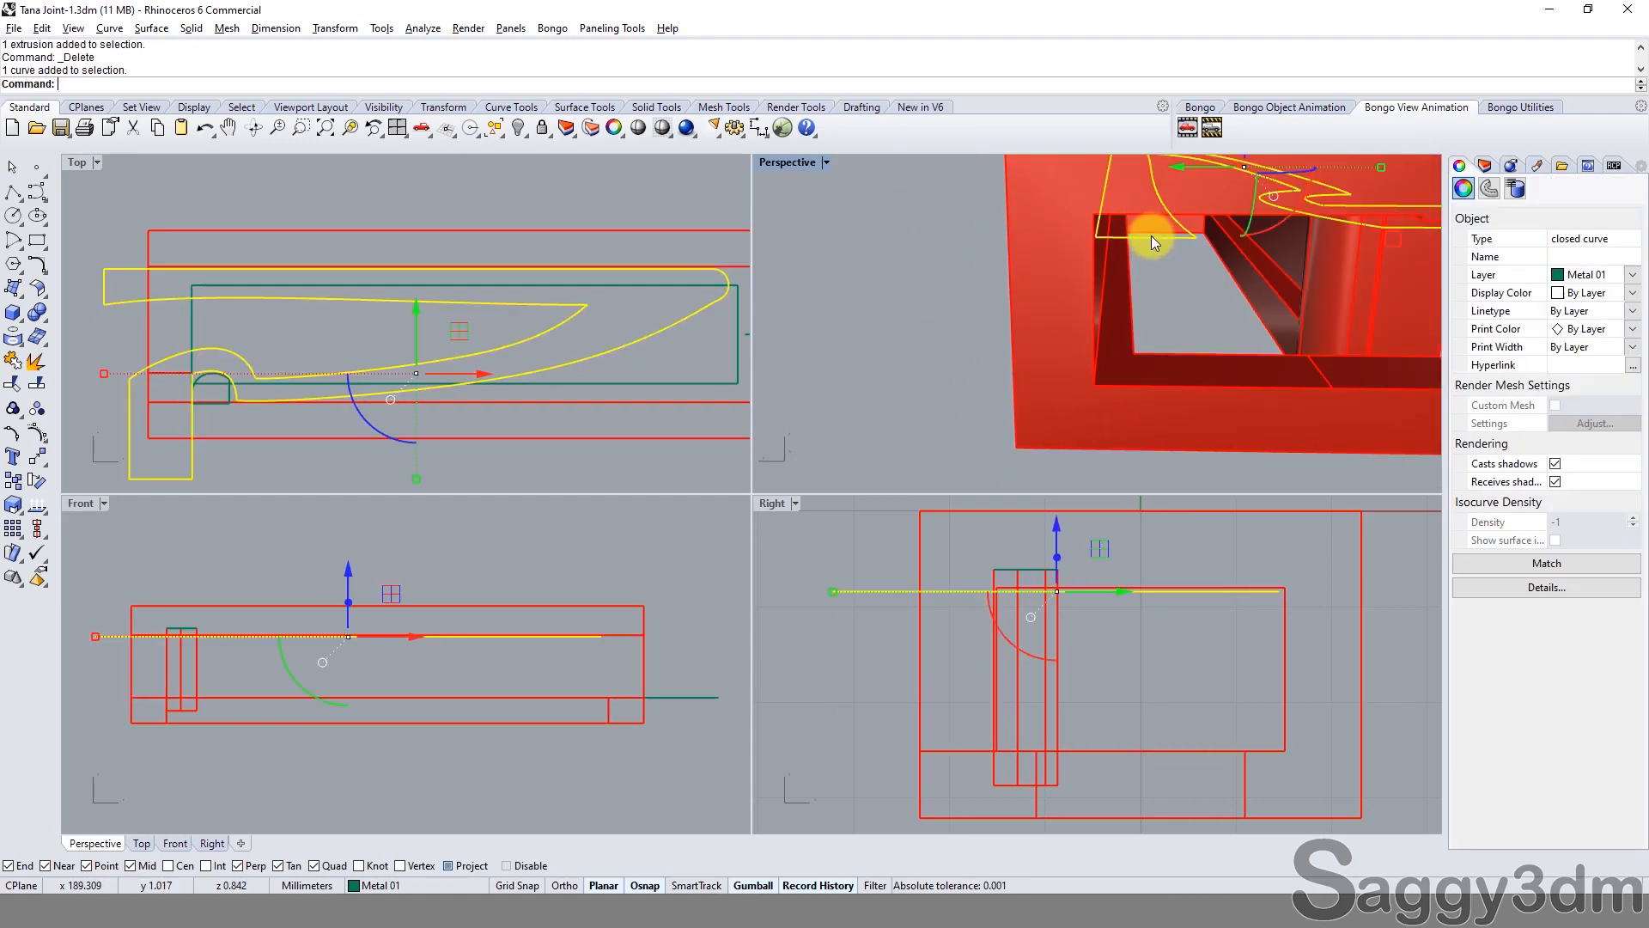
pyautogui.press('Return')
pyautogui.click(218, 696)
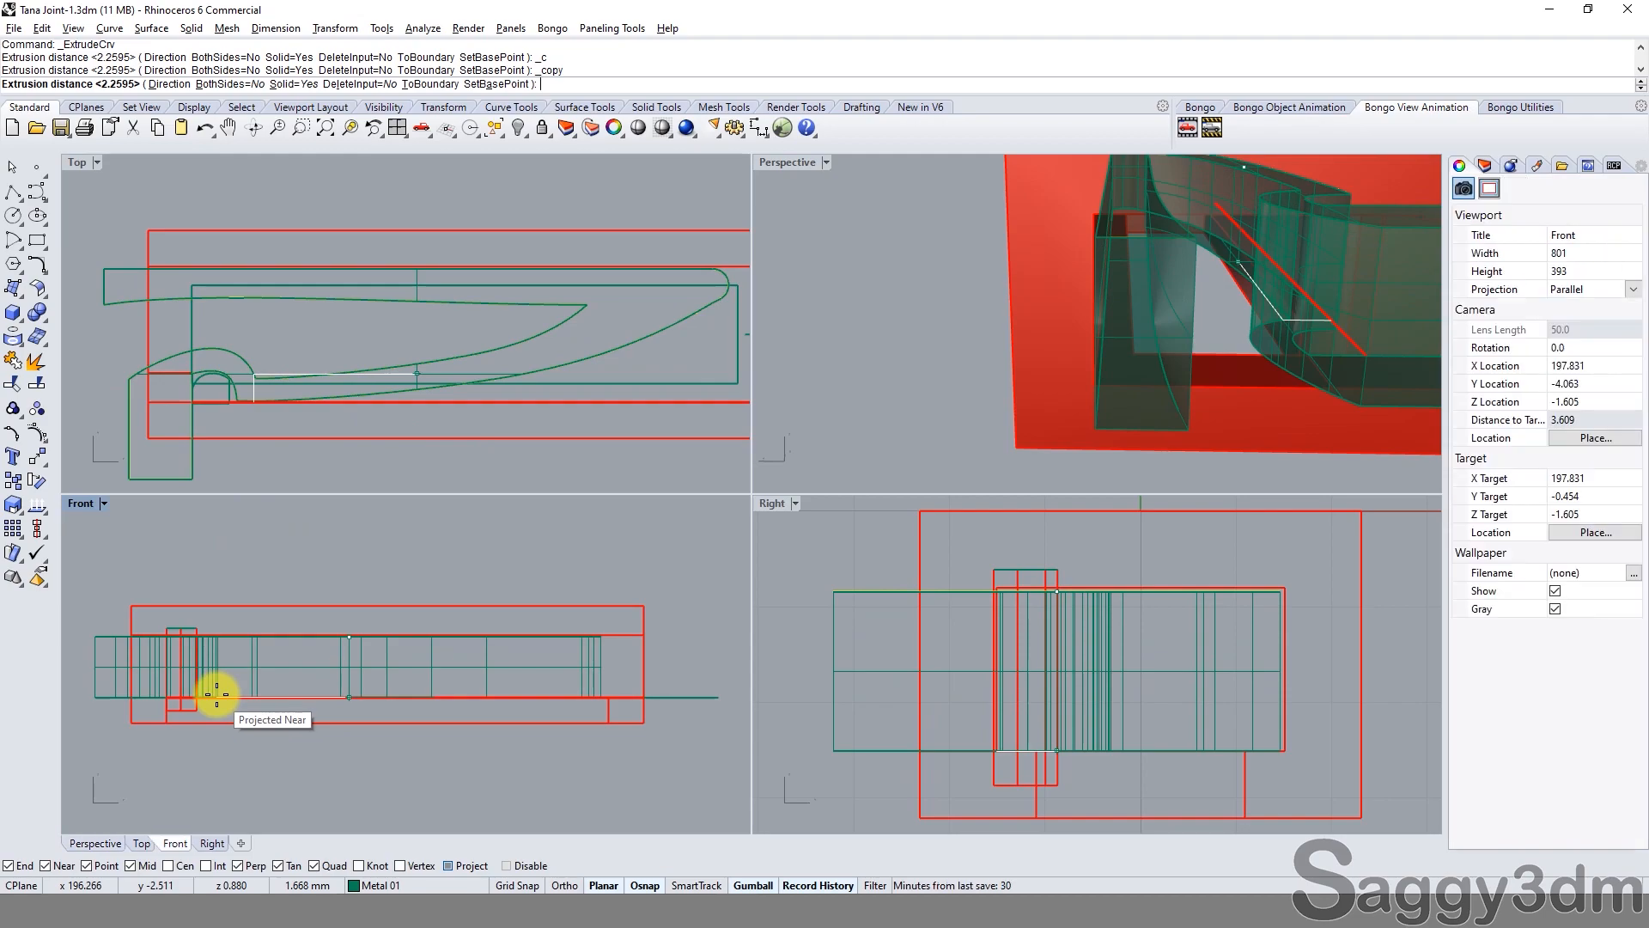
pyautogui.scroll(-6, 1194, 295)
pyautogui.moveTo(1195, 297); pyautogui.dragTo(1123, 335, button='right')
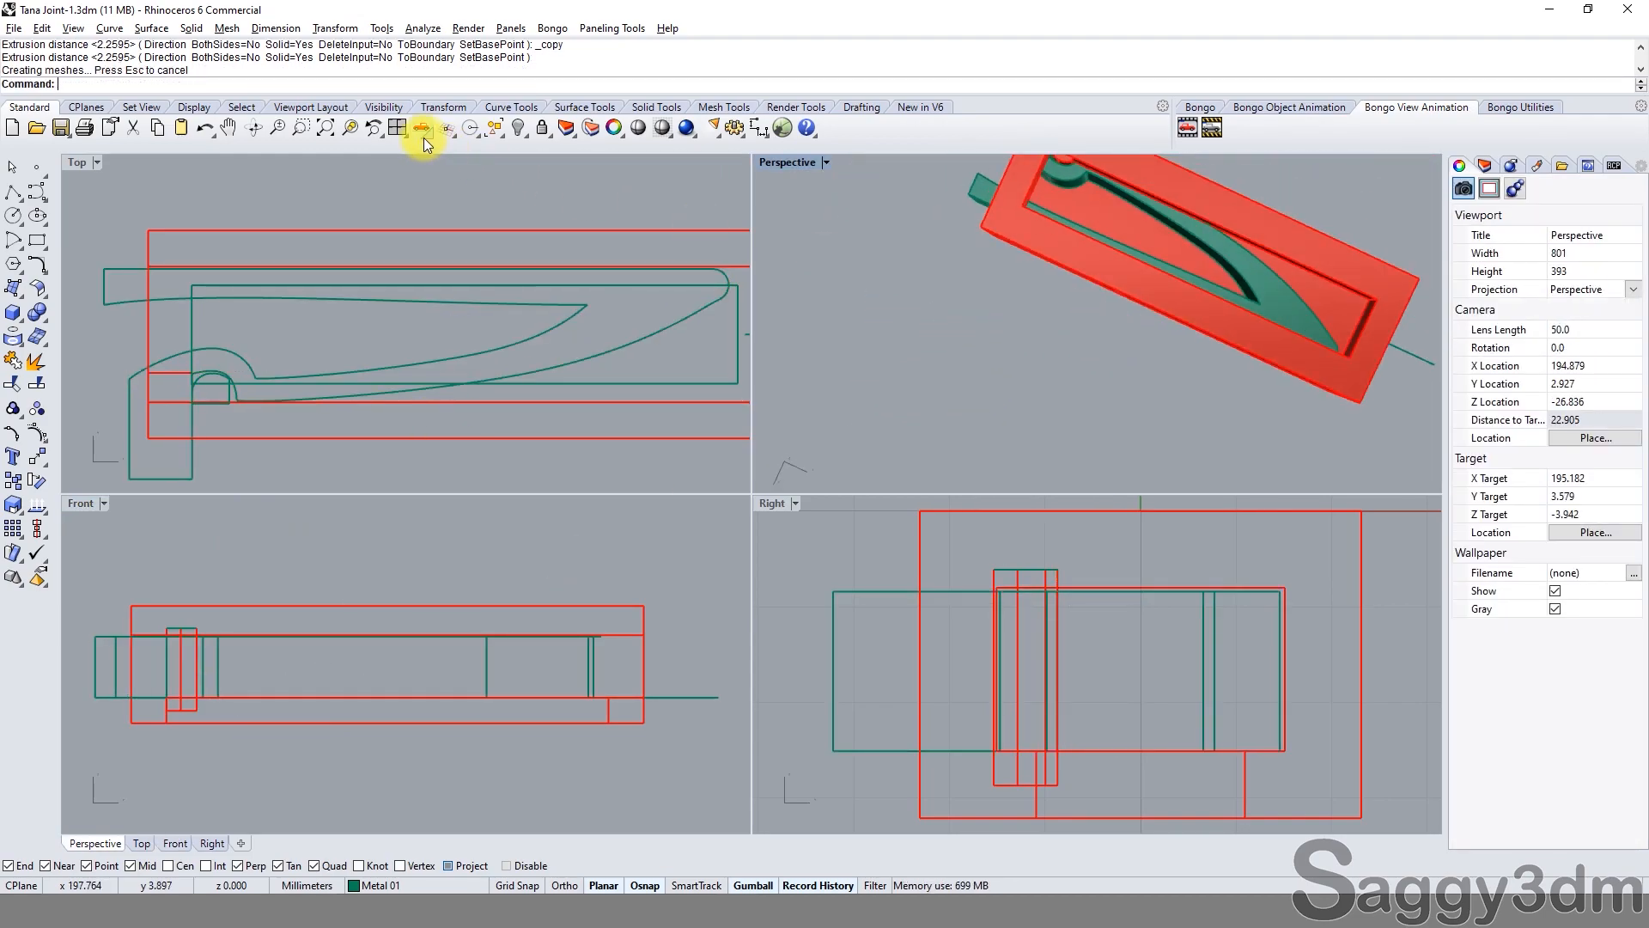
# Maximize the Perspective view and show the hidden bezels, stone and bar together with the housing block.
pyautogui.click(397, 128)
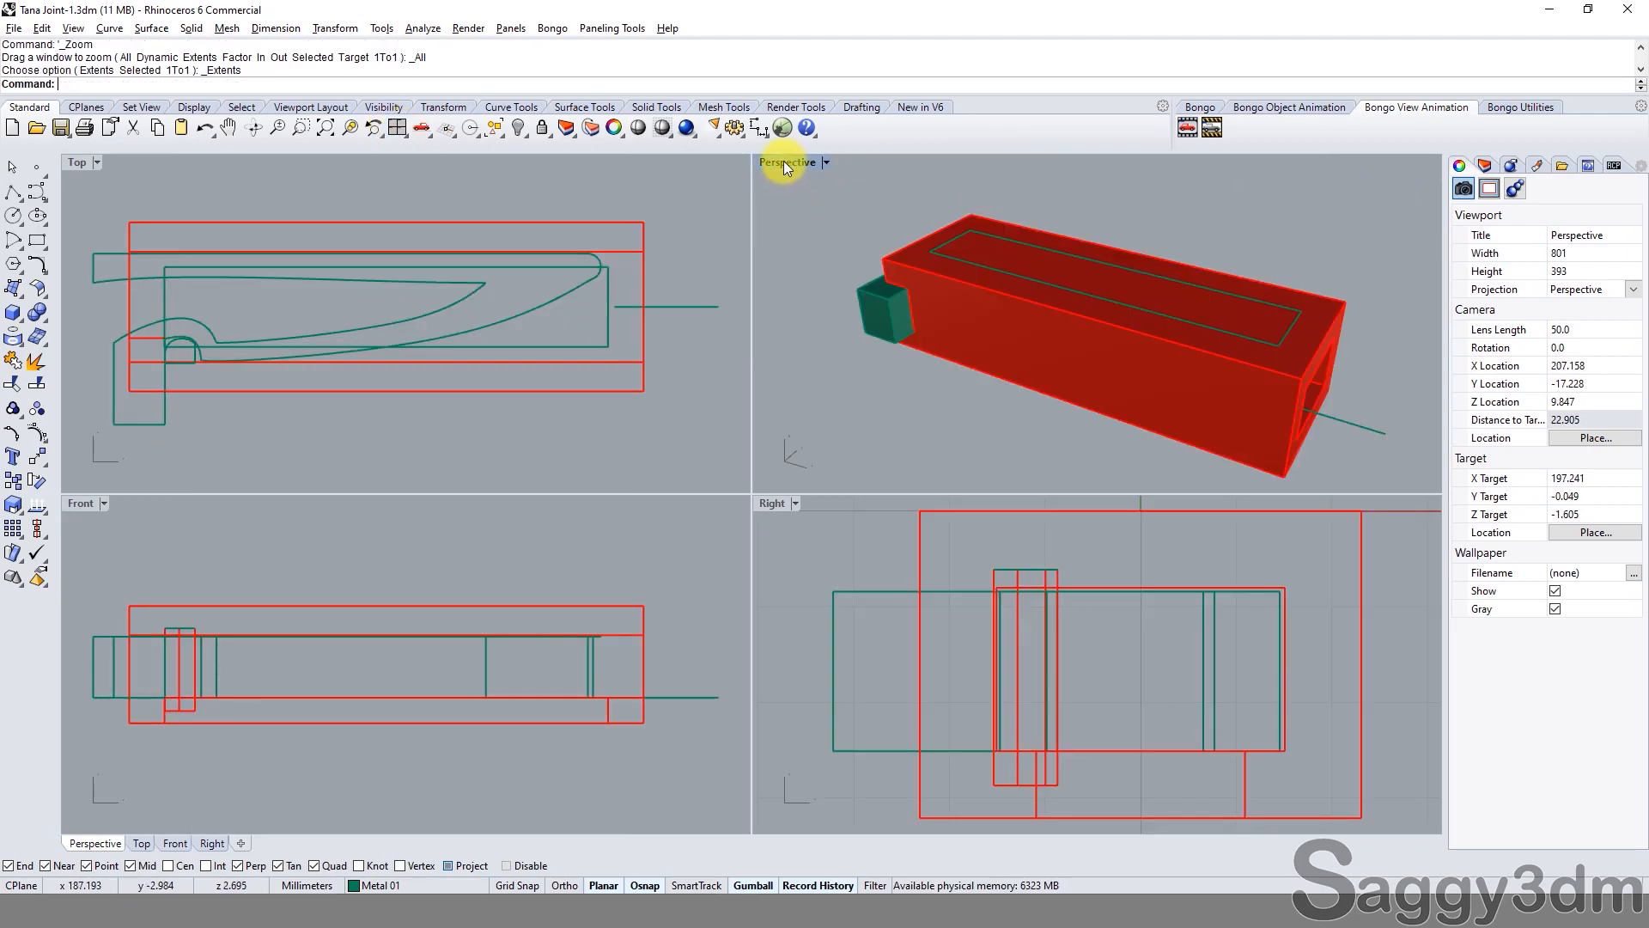
pyautogui.doubleClick(783, 161)
pyautogui.moveTo(1026, 438); pyautogui.dragTo(1045, 450, button='right')
pyautogui.write('ss')
pyautogui.press('Return')
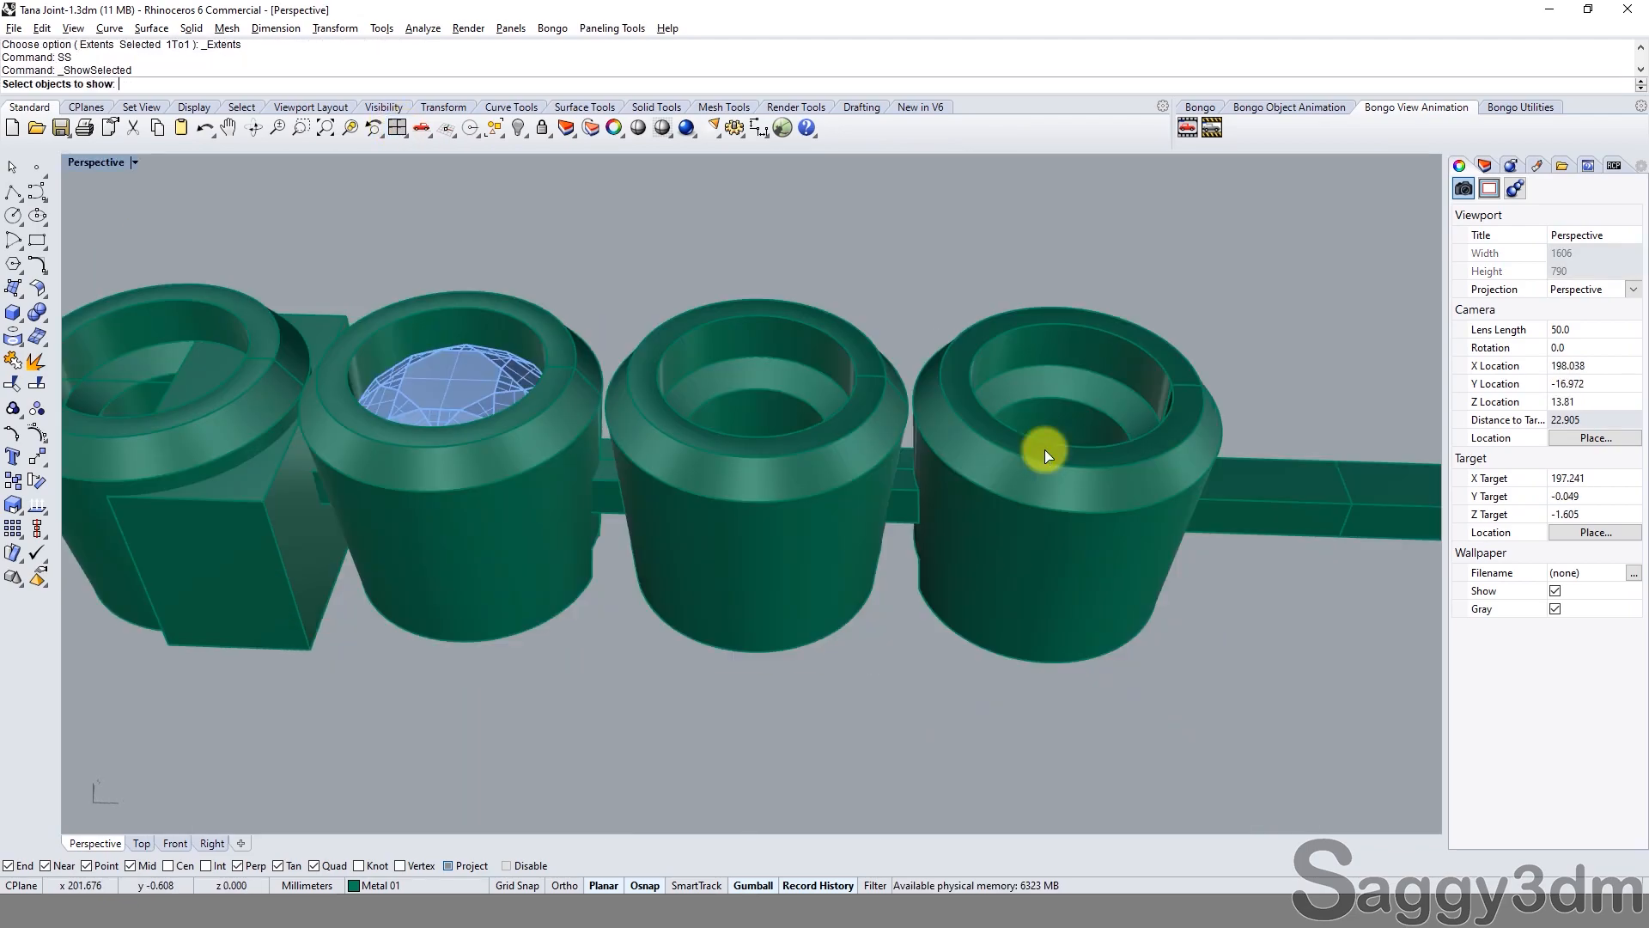
pyautogui.click(1189, 346)
pyautogui.rightClick(1064, 390)
pyautogui.scroll(-8, 1041, 432)
pyautogui.scroll(5, 1043, 436)
pyautogui.moveTo(951, 434); pyautogui.dragTo(893, 426, button='right')
pyautogui.click(846, 446)
pyautogui.press('Escape')
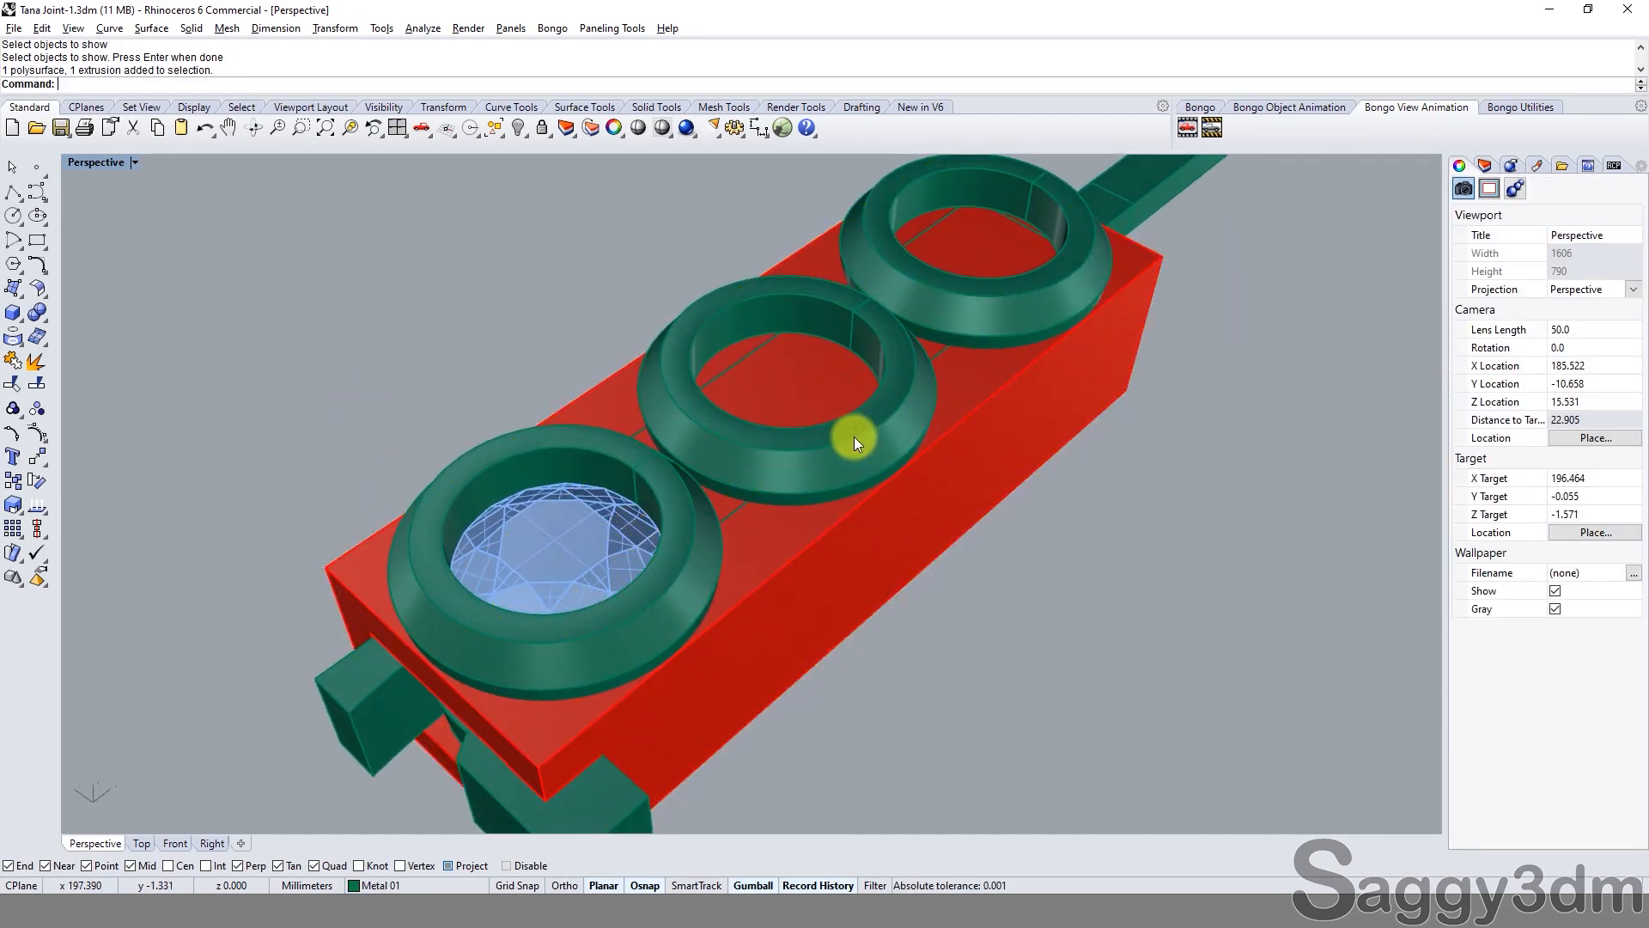
# Extrude the inner opening circles of the three bezels into solid cutters that pass into the housing block.
pyautogui.write('ec')
pyautogui.press('Return')
pyautogui.click(652, 492)
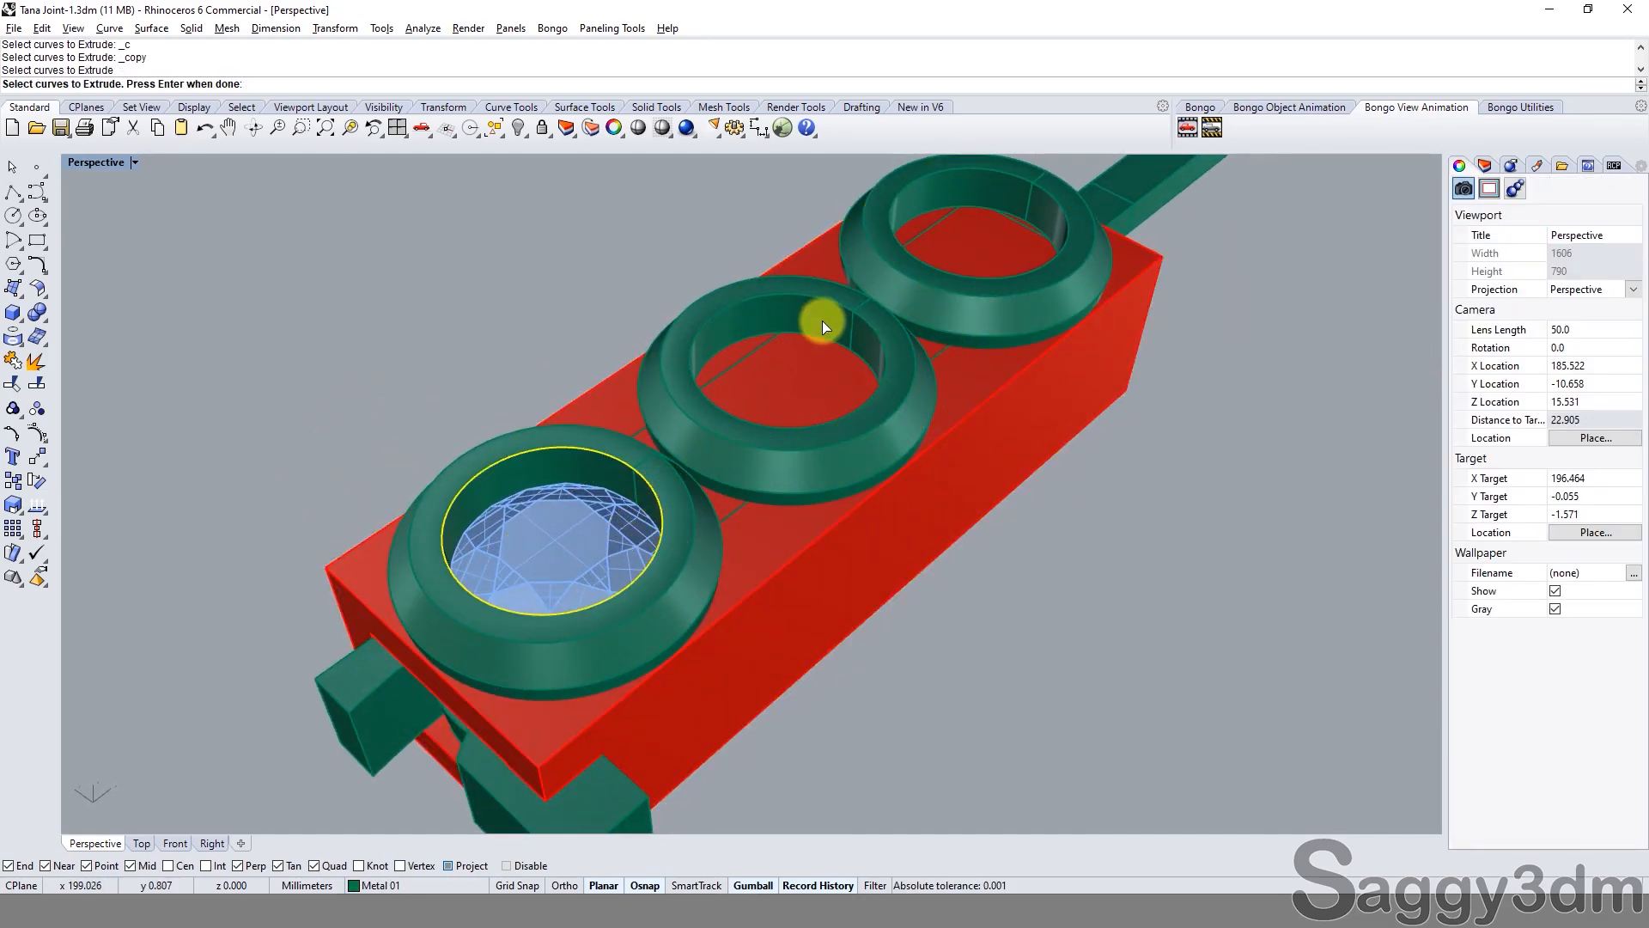
pyautogui.click(914, 250)
pyautogui.moveTo(889, 388); pyautogui.dragTo(858, 517, button='right')
pyautogui.press('Return')
pyautogui.click(1026, 478)
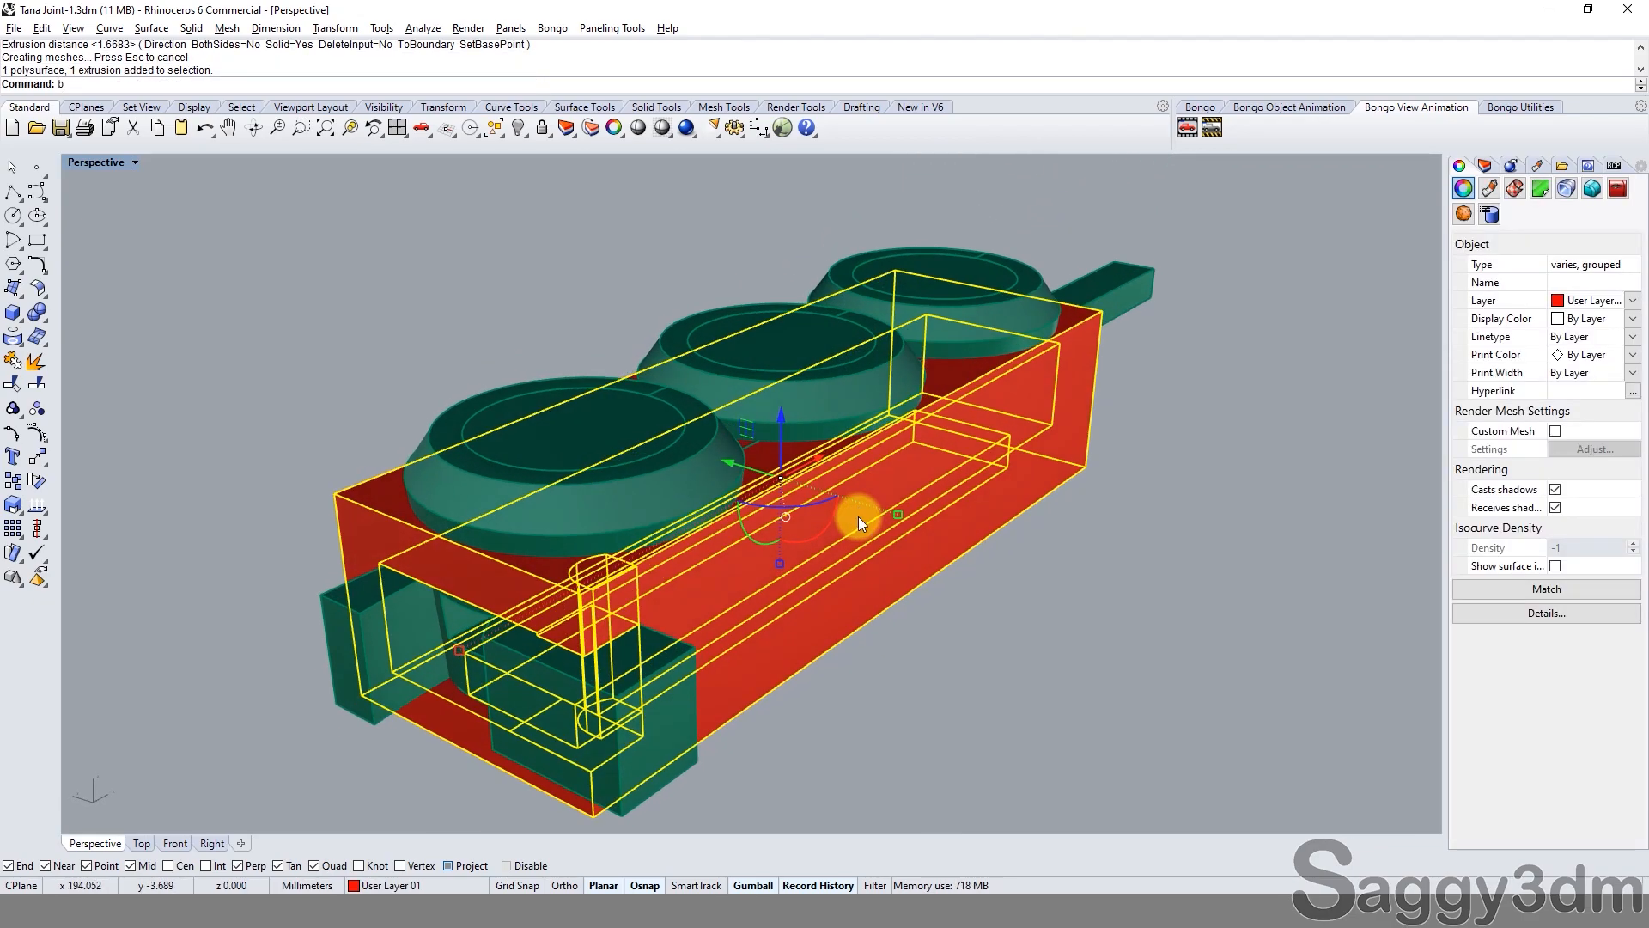
# Subtract the three round cutters from the housing block with Boolean Difference to open it beneath the bezels.
pyautogui.write('bd')
pyautogui.press('Return')
pyautogui.click(608, 420)
pyautogui.click(777, 348)
pyautogui.click(942, 276)
pyautogui.press('Return')
pyautogui.moveTo(924, 277); pyautogui.dragTo(358, 199, button='right')
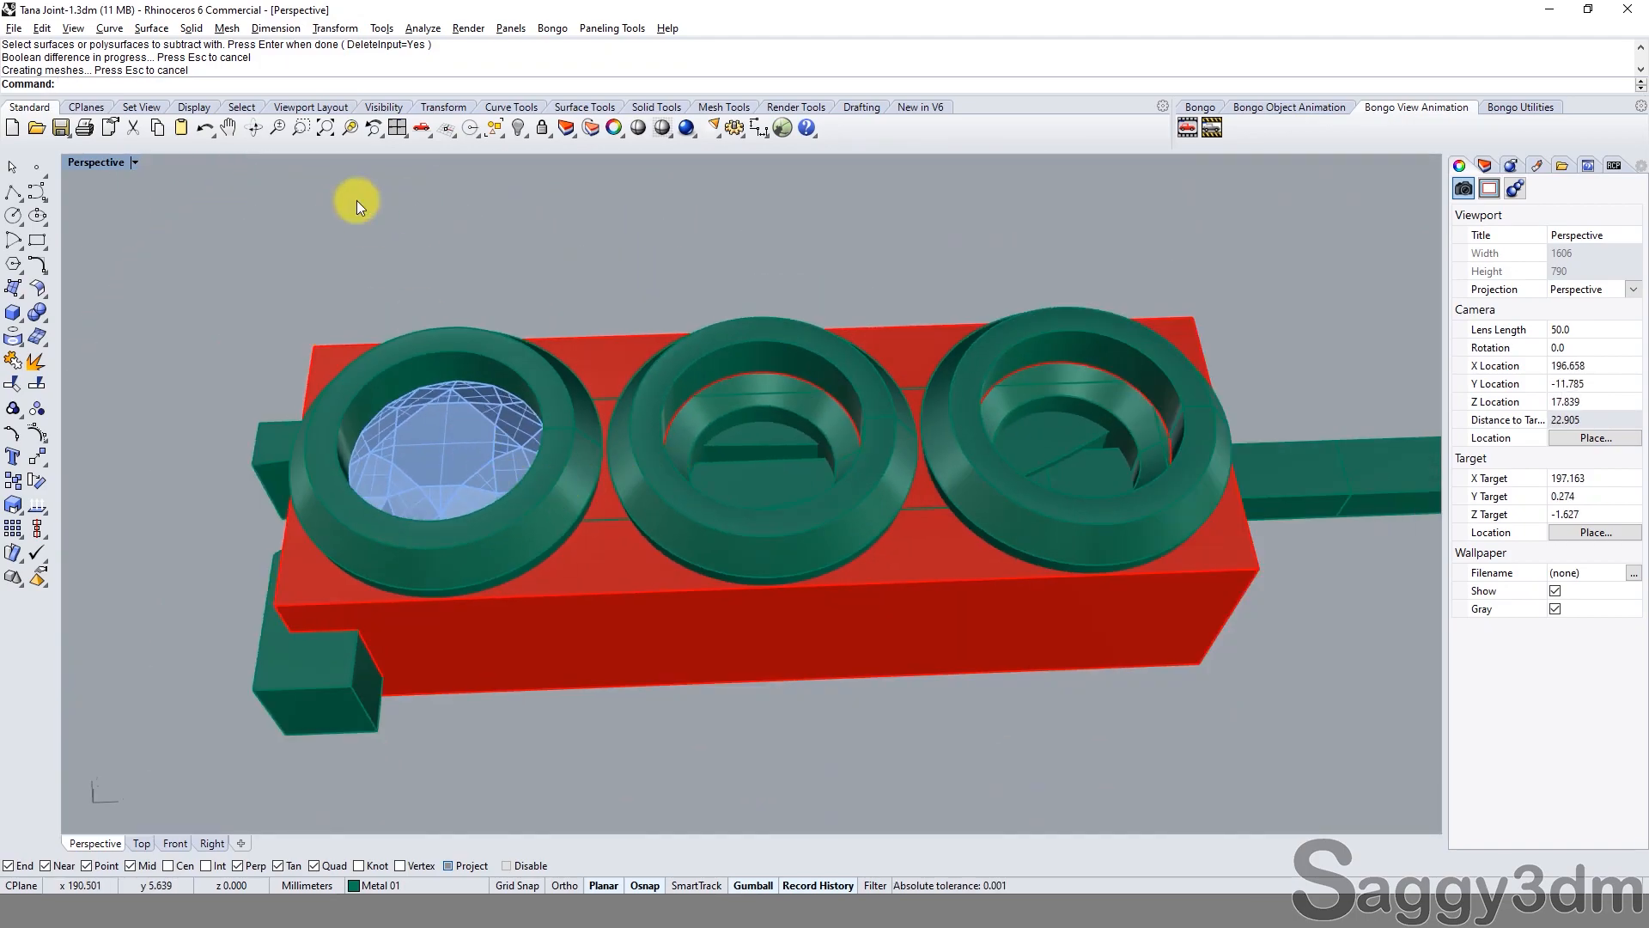
# Restore the four-viewport layout and fit the whole clasp model in every view.
pyautogui.doubleClick(390, 131)
pyautogui.hotkey('ctrl', 'alt', 'e')
pyautogui.scroll(8, 223, 679)
pyautogui.moveTo(220, 677); pyautogui.dragTo(553, 669, button='right')
pyautogui.click(610, 684)
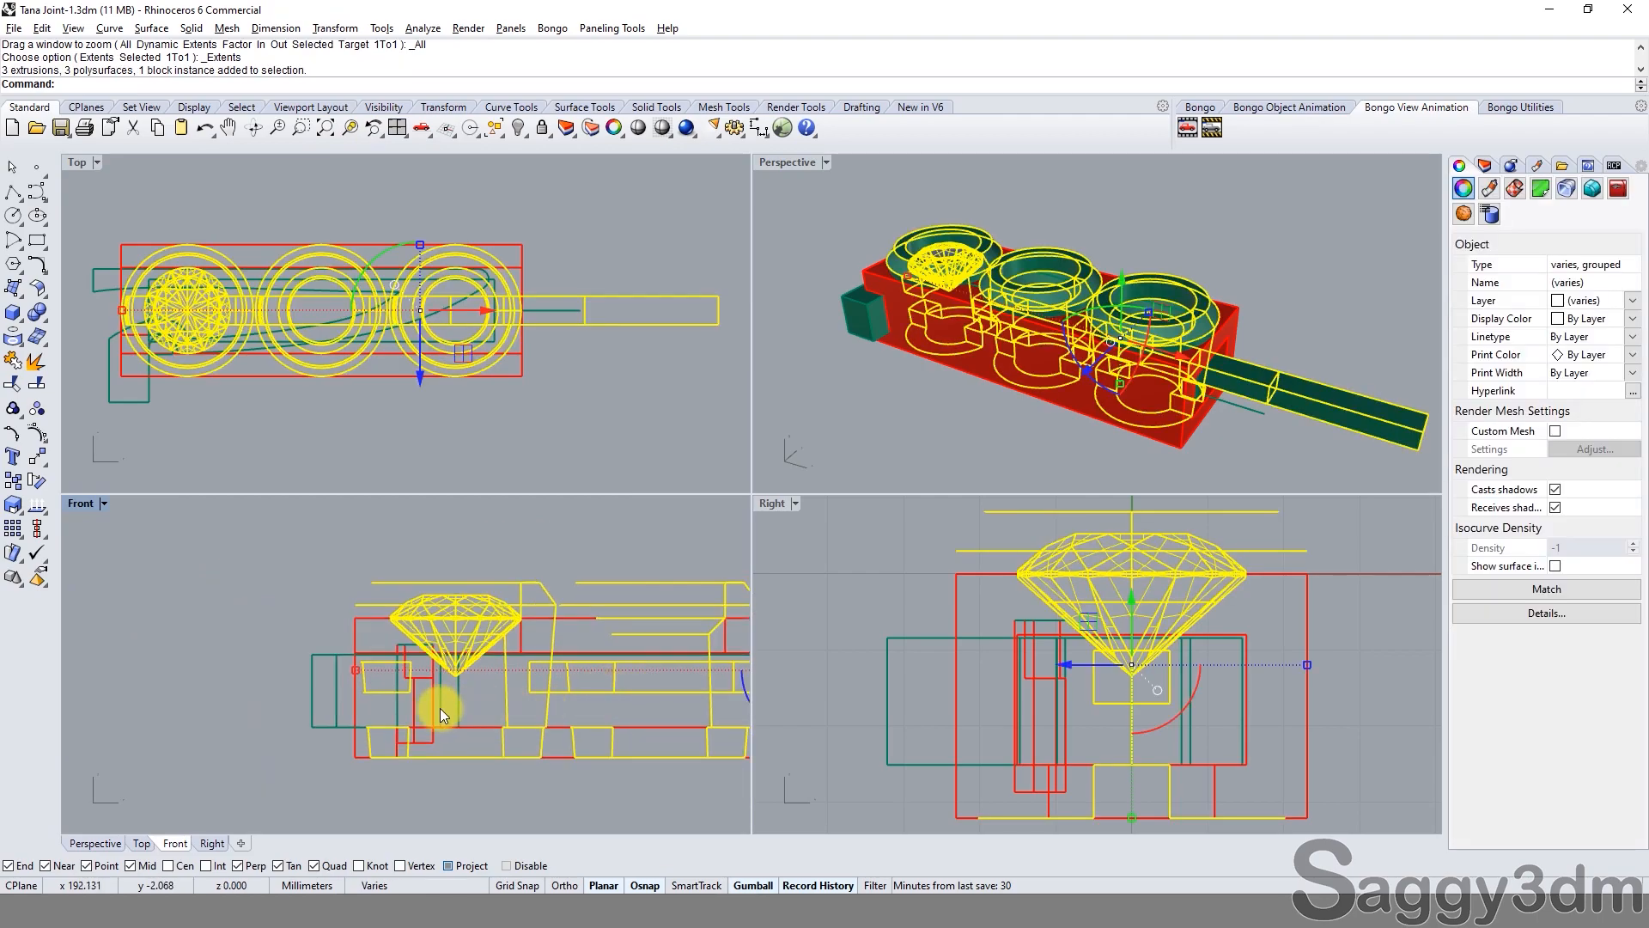
# Select the spring tongue, try to move it with the Gumball in the Front view, and undo the move.
pyautogui.press('Escape')
pyautogui.click(344, 687)
pyautogui.scroll(3, 473, 672)
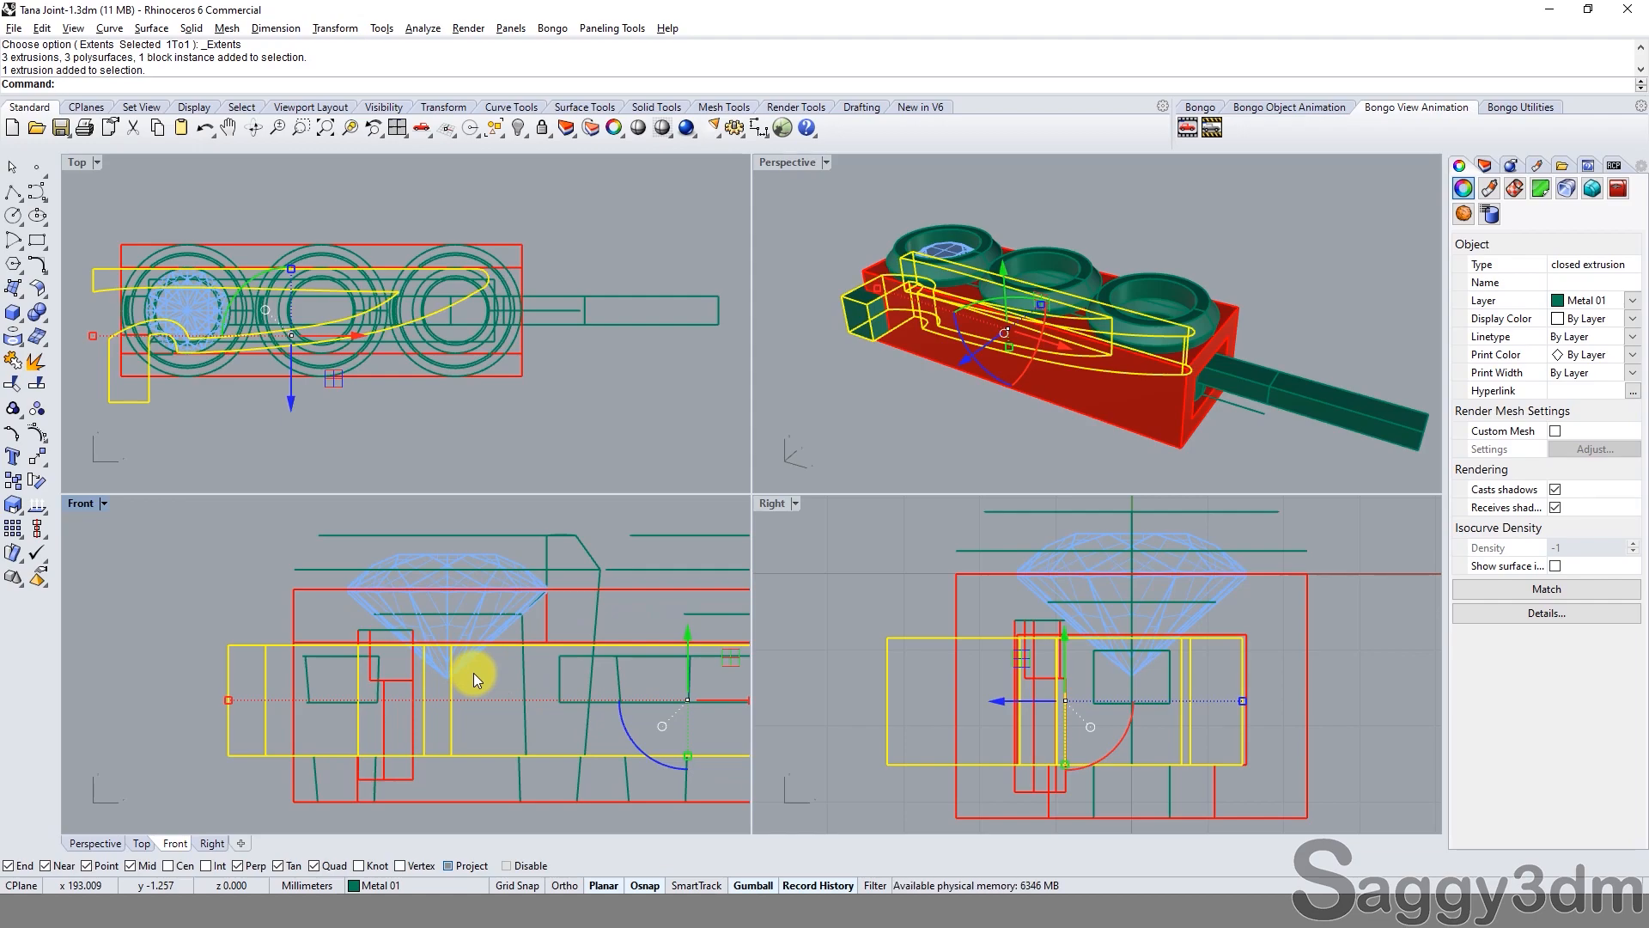
pyautogui.scroll(-1, 479, 675)
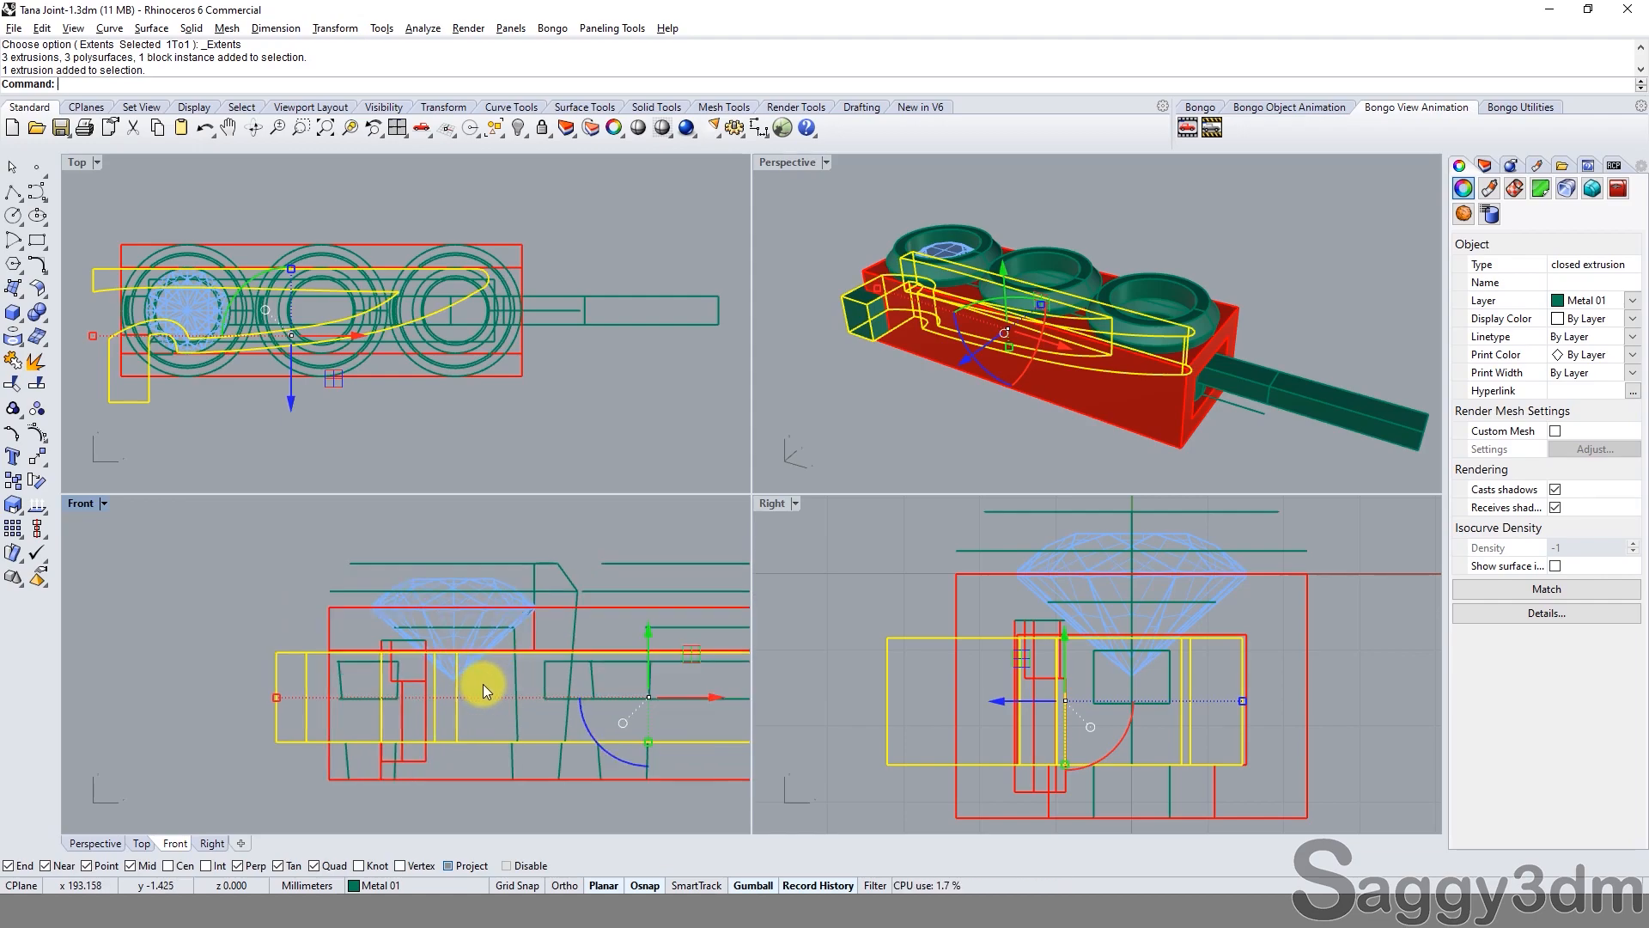
pyautogui.scroll(-2, 453, 697)
pyautogui.moveTo(603, 698); pyautogui.dragTo(261, 734)
pyautogui.hotkey('ctrl', 'z')
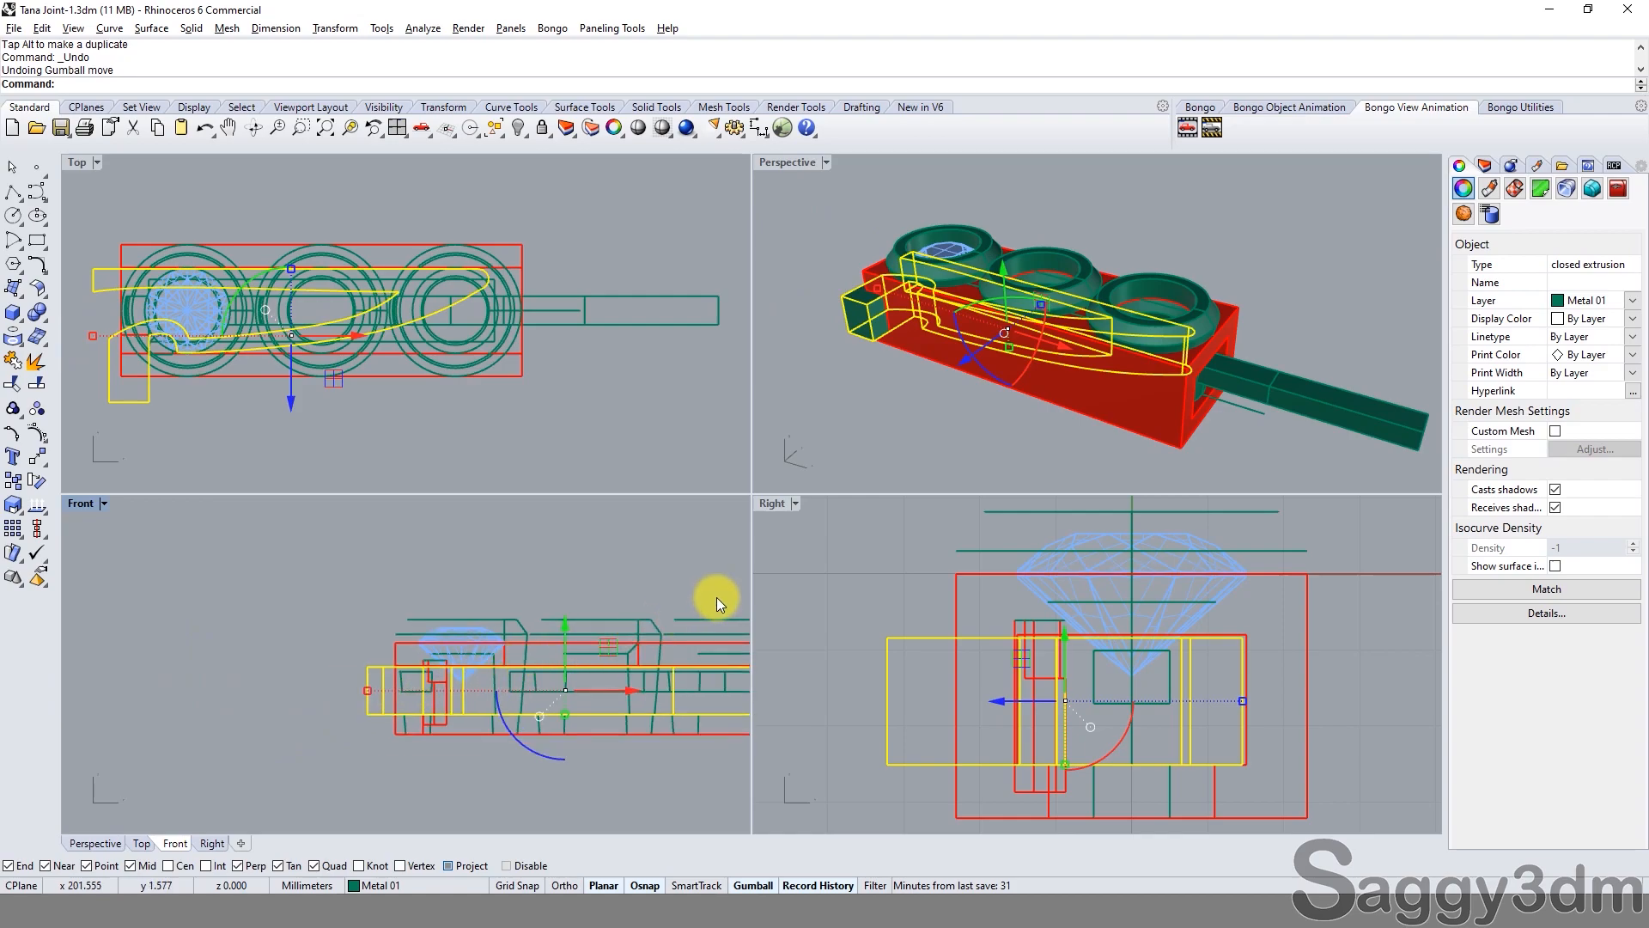
# Raise the grouped bezels, stone and bar vertically in the Front view until their underside is level with the tongue's lower edge.
pyautogui.moveTo(717, 598); pyautogui.dragTo(557, 632, button='right')
pyautogui.moveTo(601, 594); pyautogui.dragTo(263, 668)
pyautogui.moveTo(370, 664); pyautogui.dragTo(446, 677, button='right')
pyautogui.scroll(2, 541, 719)
pyautogui.moveTo(562, 726); pyautogui.dragTo(399, 715, button='right')
pyautogui.scroll(-2, 445, 717)
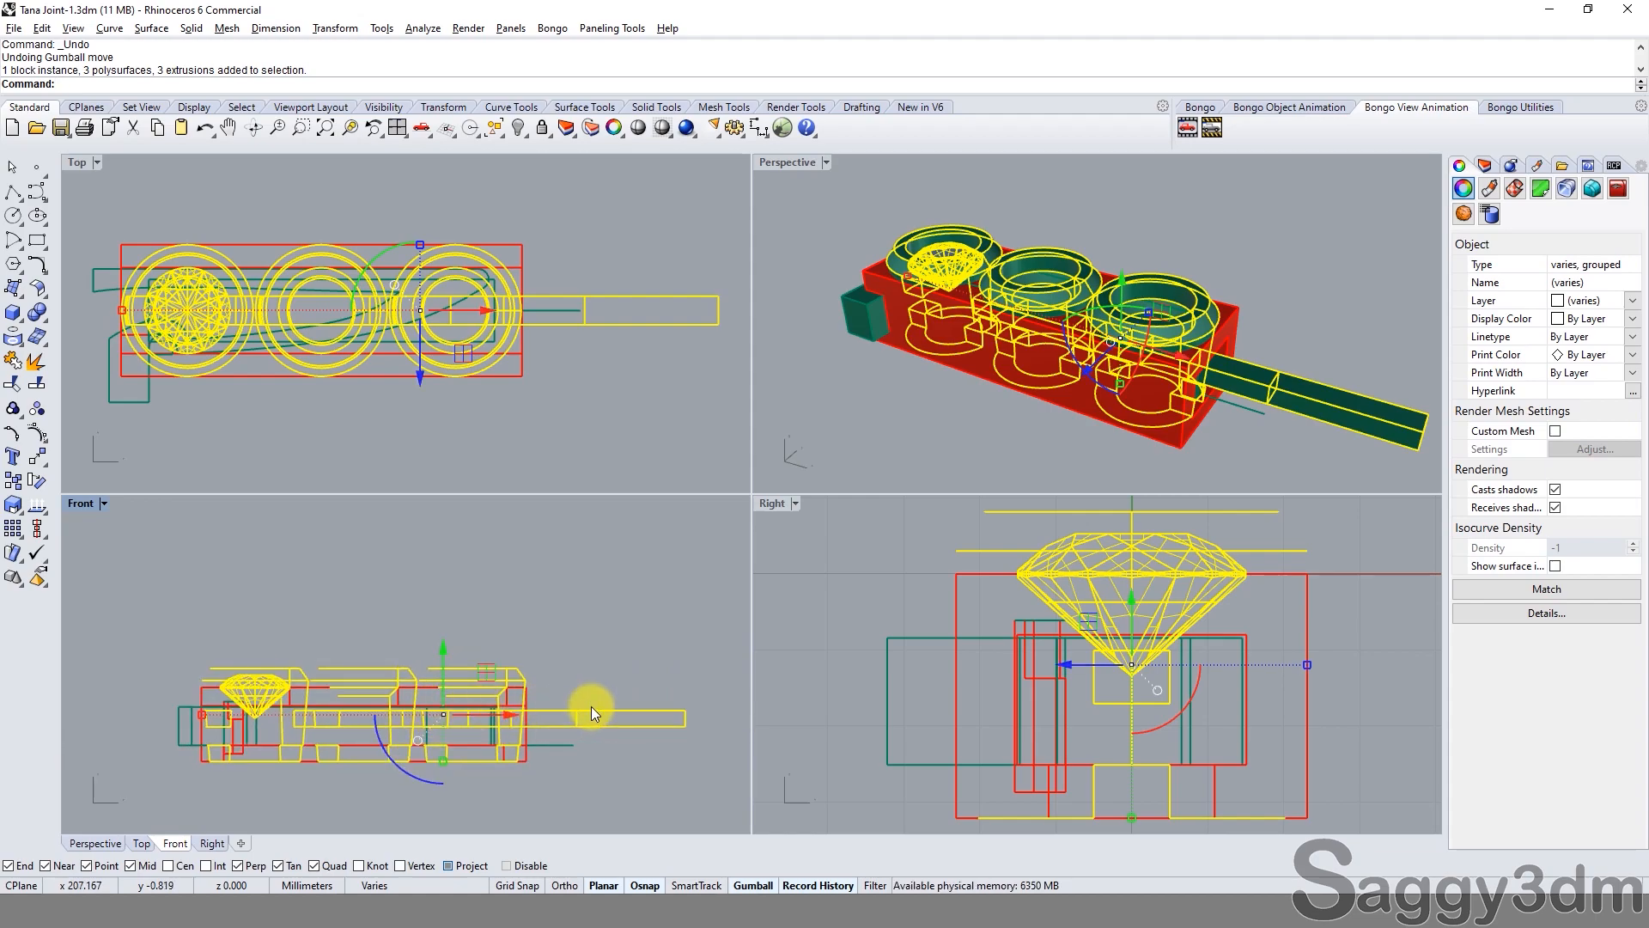
pyautogui.scroll(8, 352, 690)
pyautogui.moveTo(352, 691); pyautogui.dragTo(453, 683, button='right')
pyautogui.scroll(-2, 534, 667)
pyautogui.moveTo(651, 662); pyautogui.dragTo(641, 636)
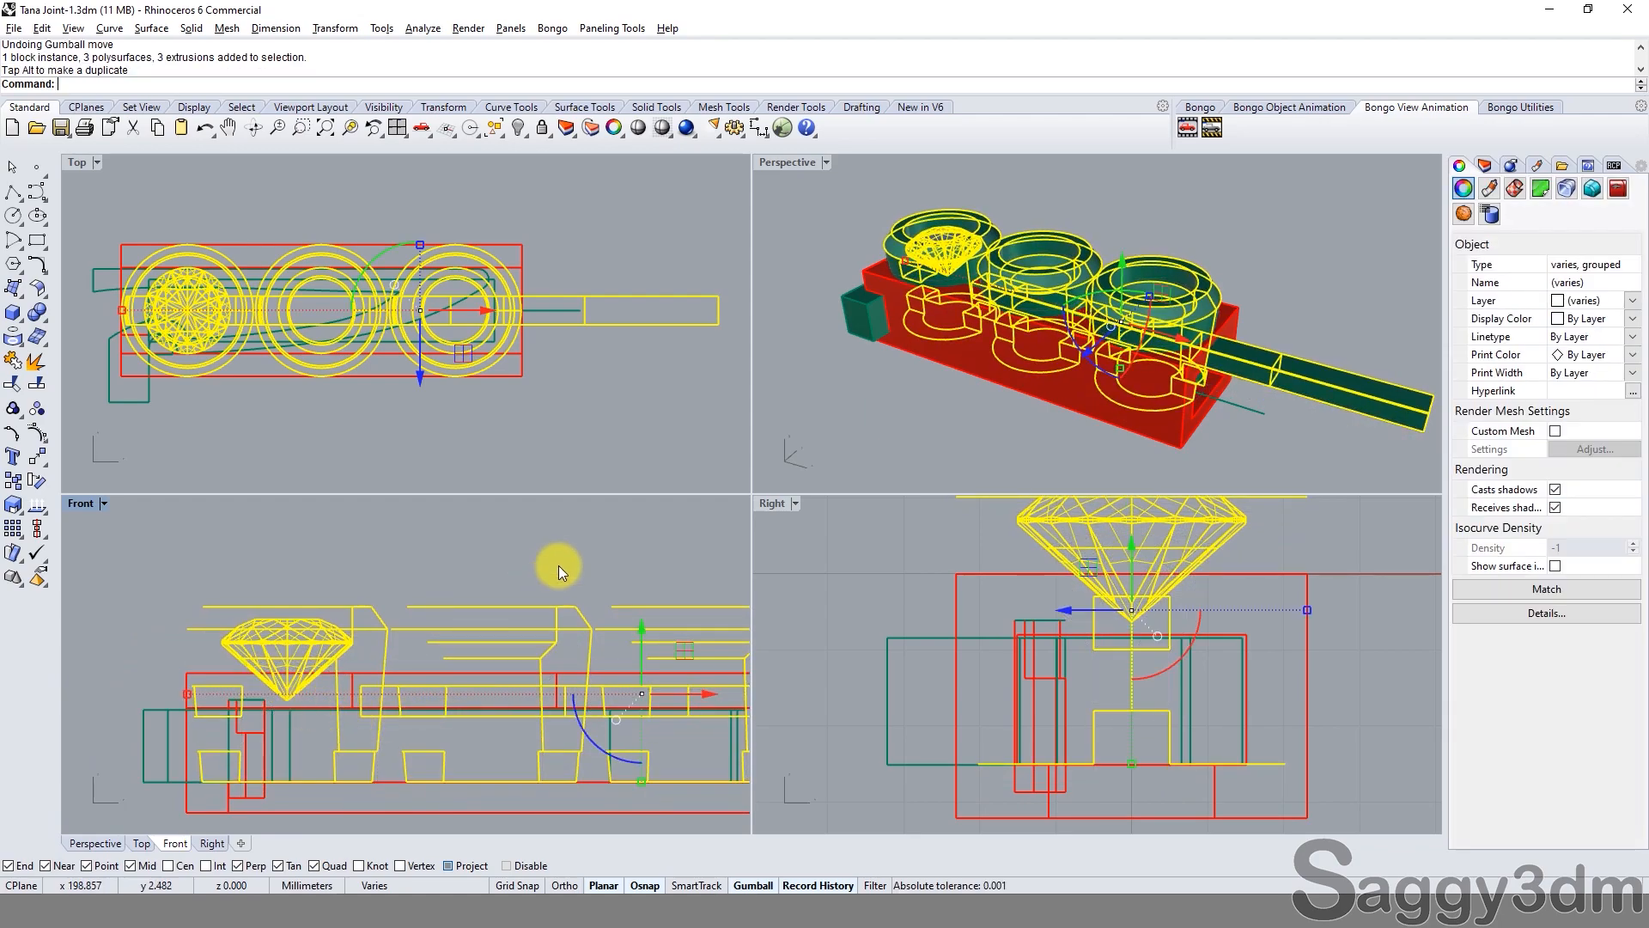
pyautogui.click(559, 565)
# Bring back only the hidden end bezel and its base beside the stone-set bezel with ShowSelected.
pyautogui.moveTo(1239, 225); pyautogui.dragTo(1154, 397, button='right')
pyautogui.write('S')
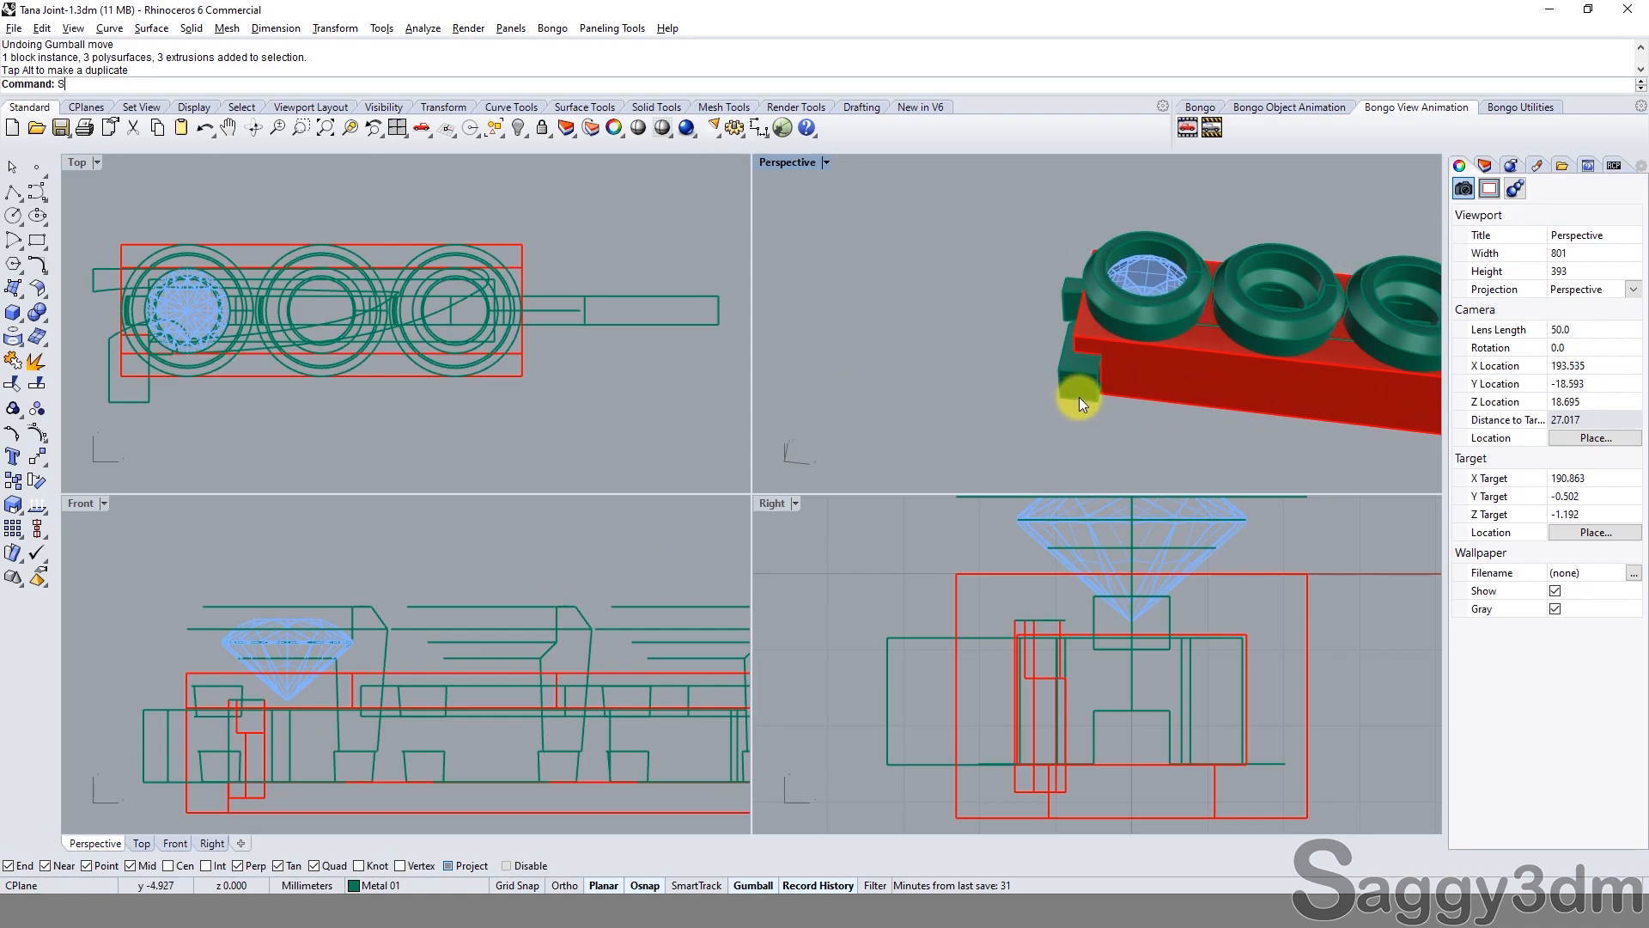
pyautogui.write('howS')
pyautogui.press('Return')
pyautogui.click(1044, 237)
pyautogui.rightClick(1044, 238)
# Examine how the restored end bezel sits against the housing block and the tongue's projecting end.
pyautogui.moveTo(1018, 345)
pyautogui.mouseDown(button='right')
pyautogui.moveTo(1048, 292)
pyautogui.moveTo(1151, 306)
pyautogui.moveTo(992, 339)
pyautogui.mouseUp(button='right')
pyautogui.scroll(5, 1049, 294)
pyautogui.click(1090, 339)
pyautogui.press('Escape')
pyautogui.scroll(7, 1151, 306)
pyautogui.scroll(-4, 1151, 306)
pyautogui.scroll(-3, 1156, 313)
pyautogui.moveTo(1044, 322); pyautogui.dragTo(1117, 401, button='right')
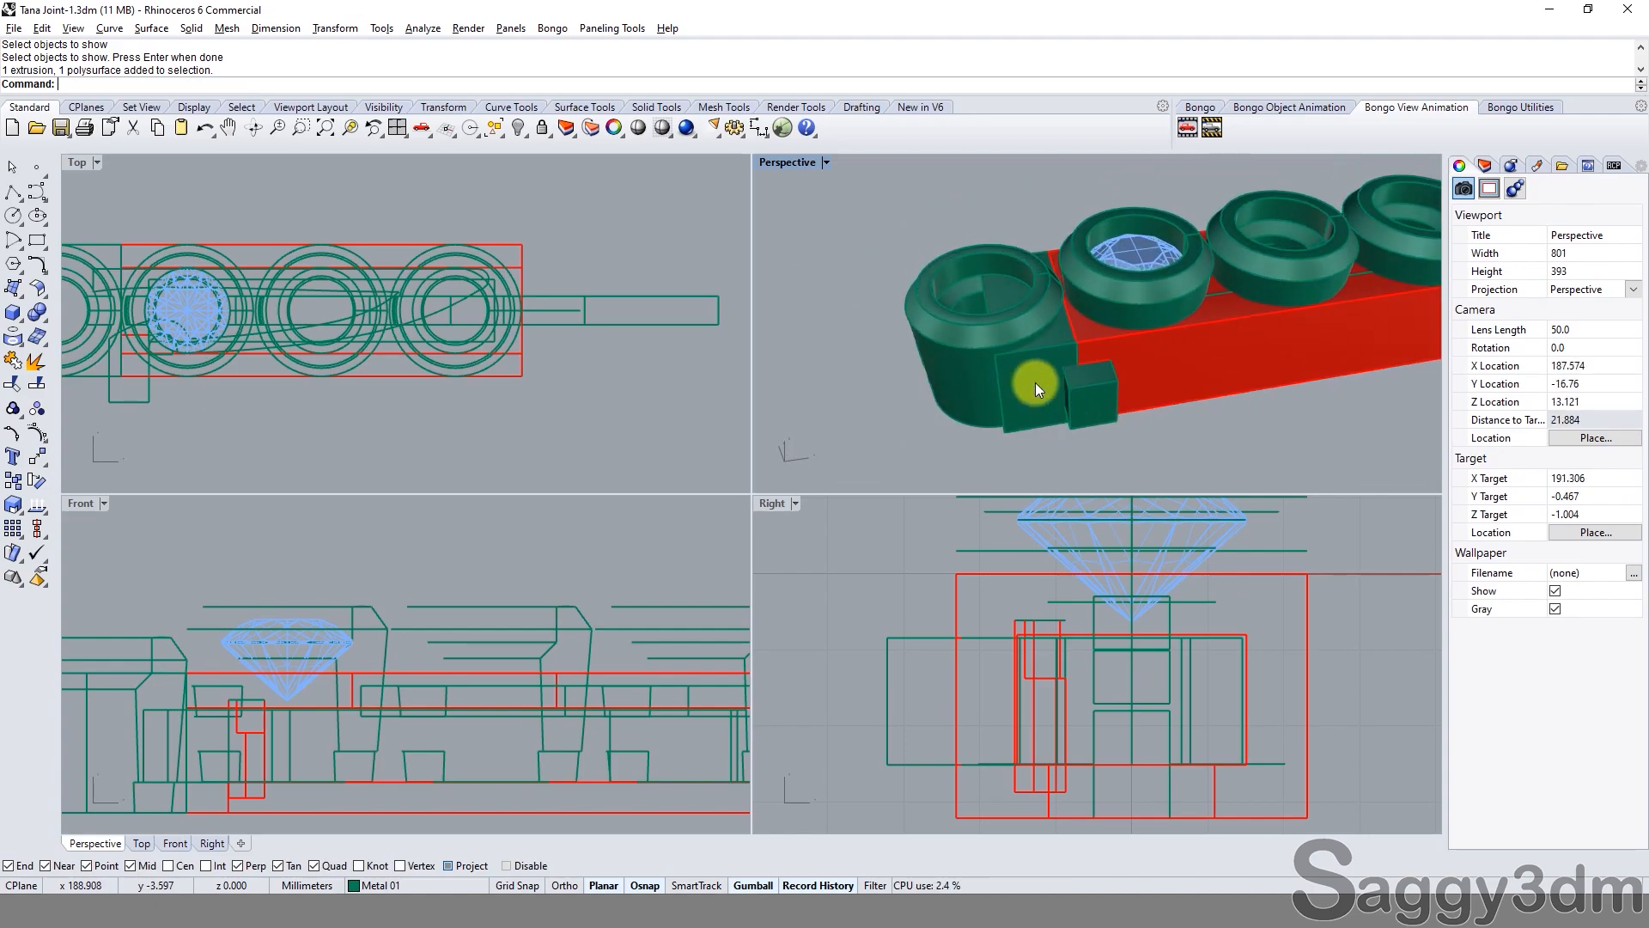
# Hide the tongue's profile curve and group the end bezel and its base with the tongue solid.
pyautogui.click(1035, 383)
pyautogui.click(1109, 385)
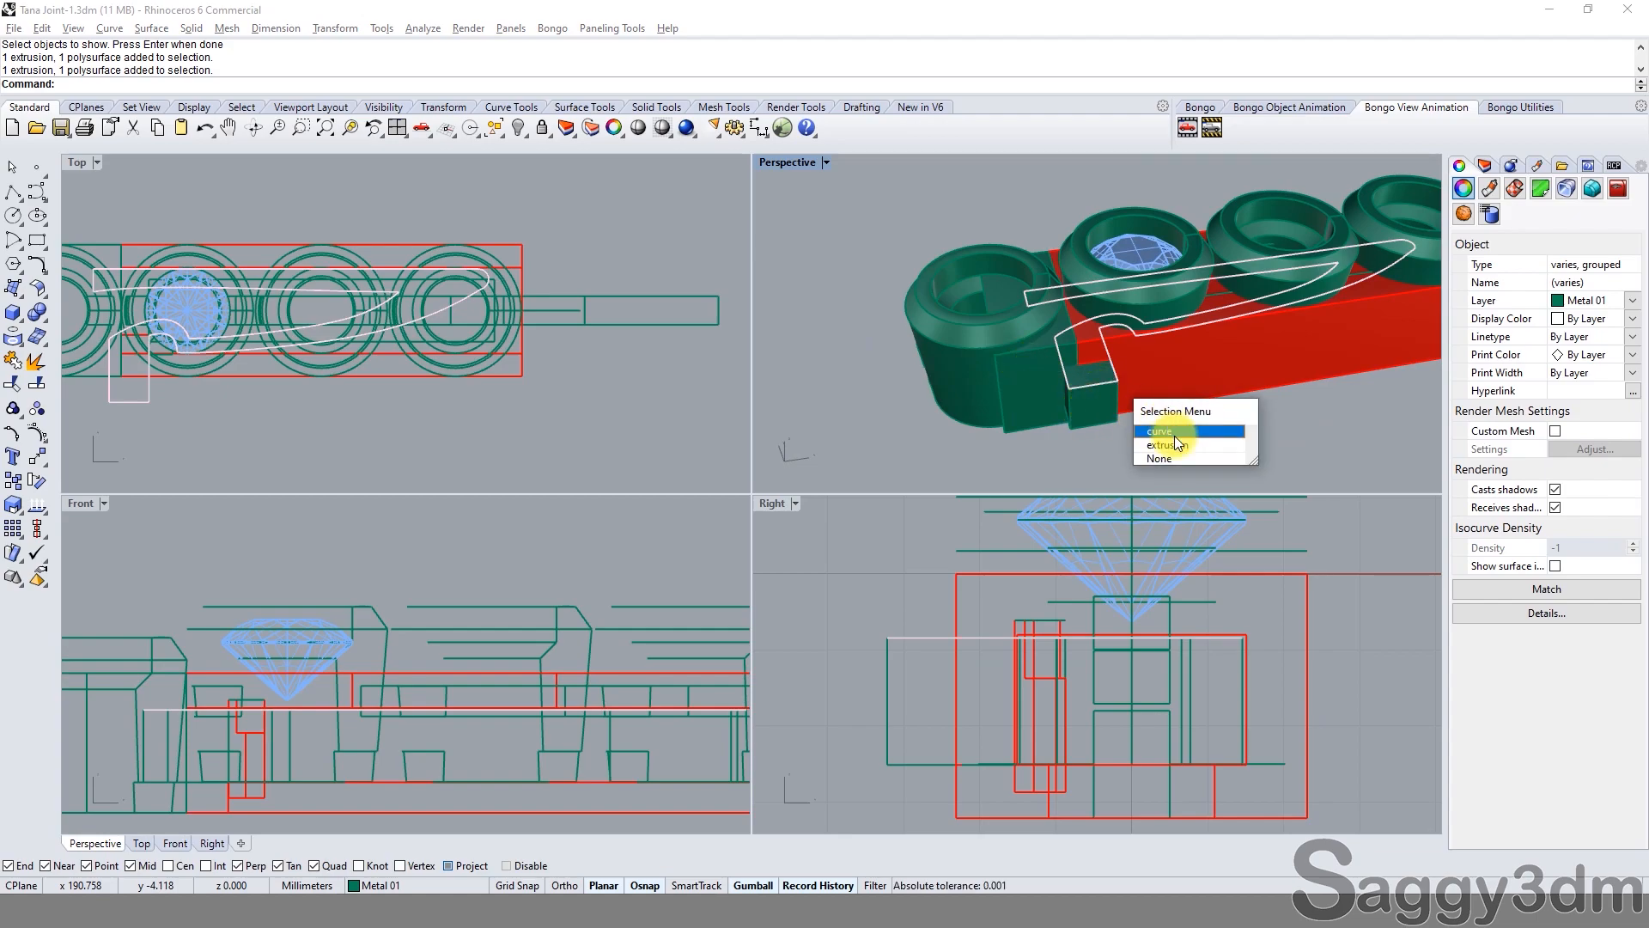
pyautogui.click(1174, 435)
pyautogui.hotkey('ctrl', 'h')
pyautogui.click(1018, 407)
pyautogui.keyDown('shift'); pyautogui.click(1094, 401); pyautogui.keyUp('shift')
pyautogui.write('g')
pyautogui.press('Return')
# Hide the housing block, catch peg, three bezels, stone and bar so only the end bezel and tongue solids are left.
pyautogui.click(1224, 391)
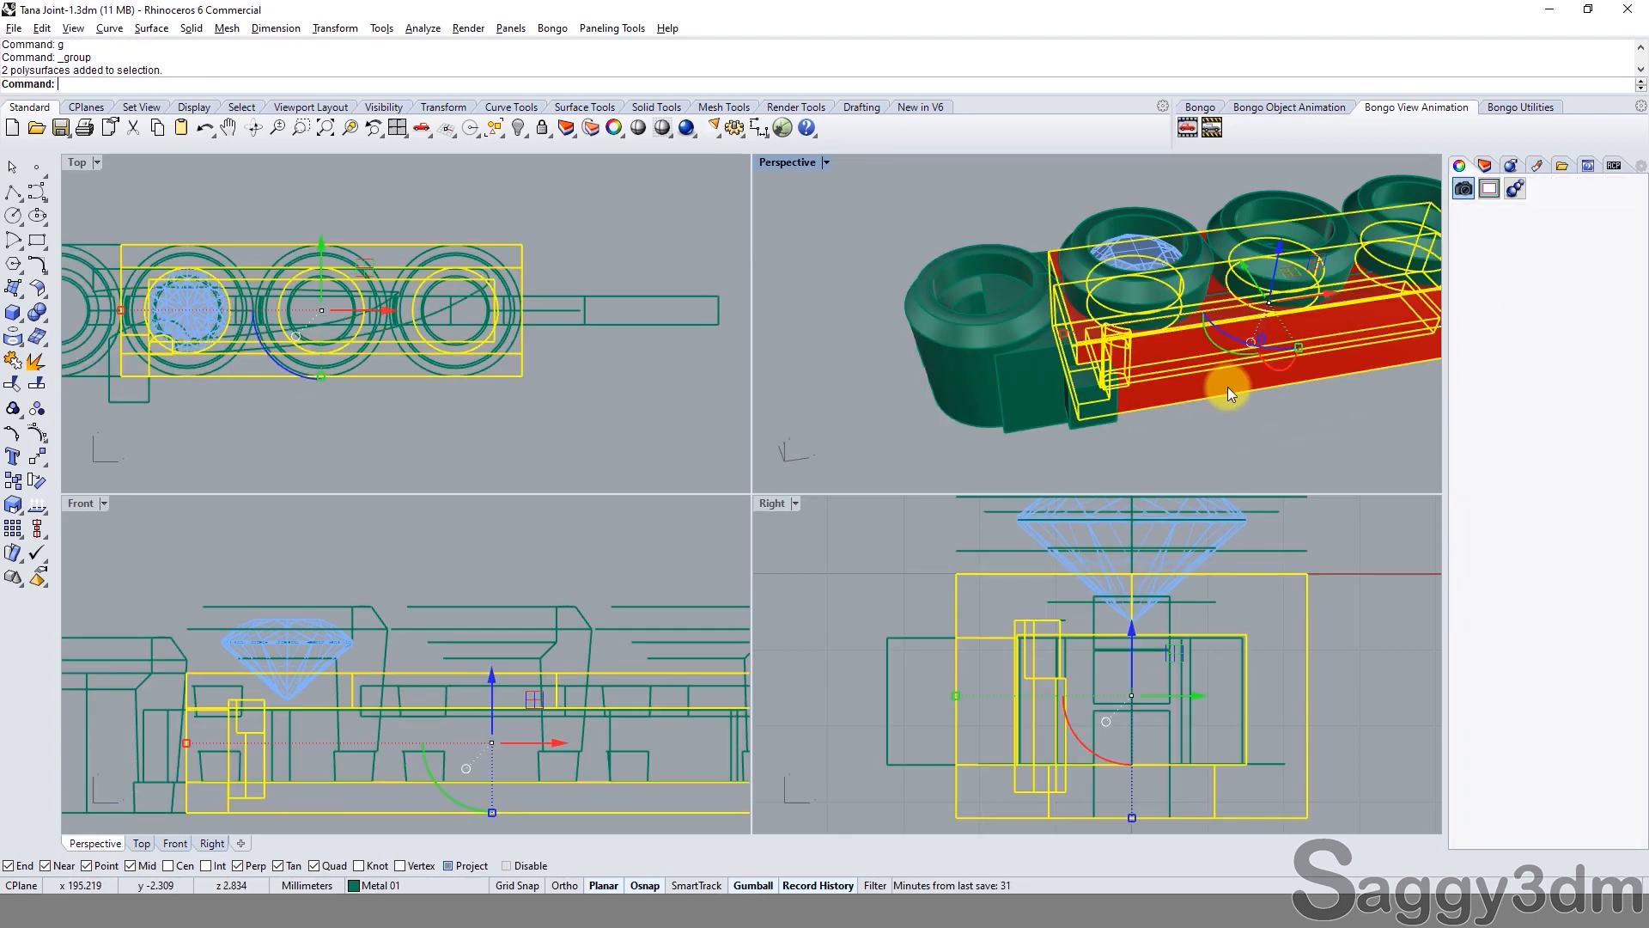
pyautogui.keyDown('shift'); pyautogui.click(1278, 209); pyautogui.keyUp('shift')
pyautogui.scroll(-2, 1198, 235)
pyautogui.write('h')
pyautogui.press('Return')
pyautogui.moveTo(1117, 335); pyautogui.dragTo(1003, 400, button='right')
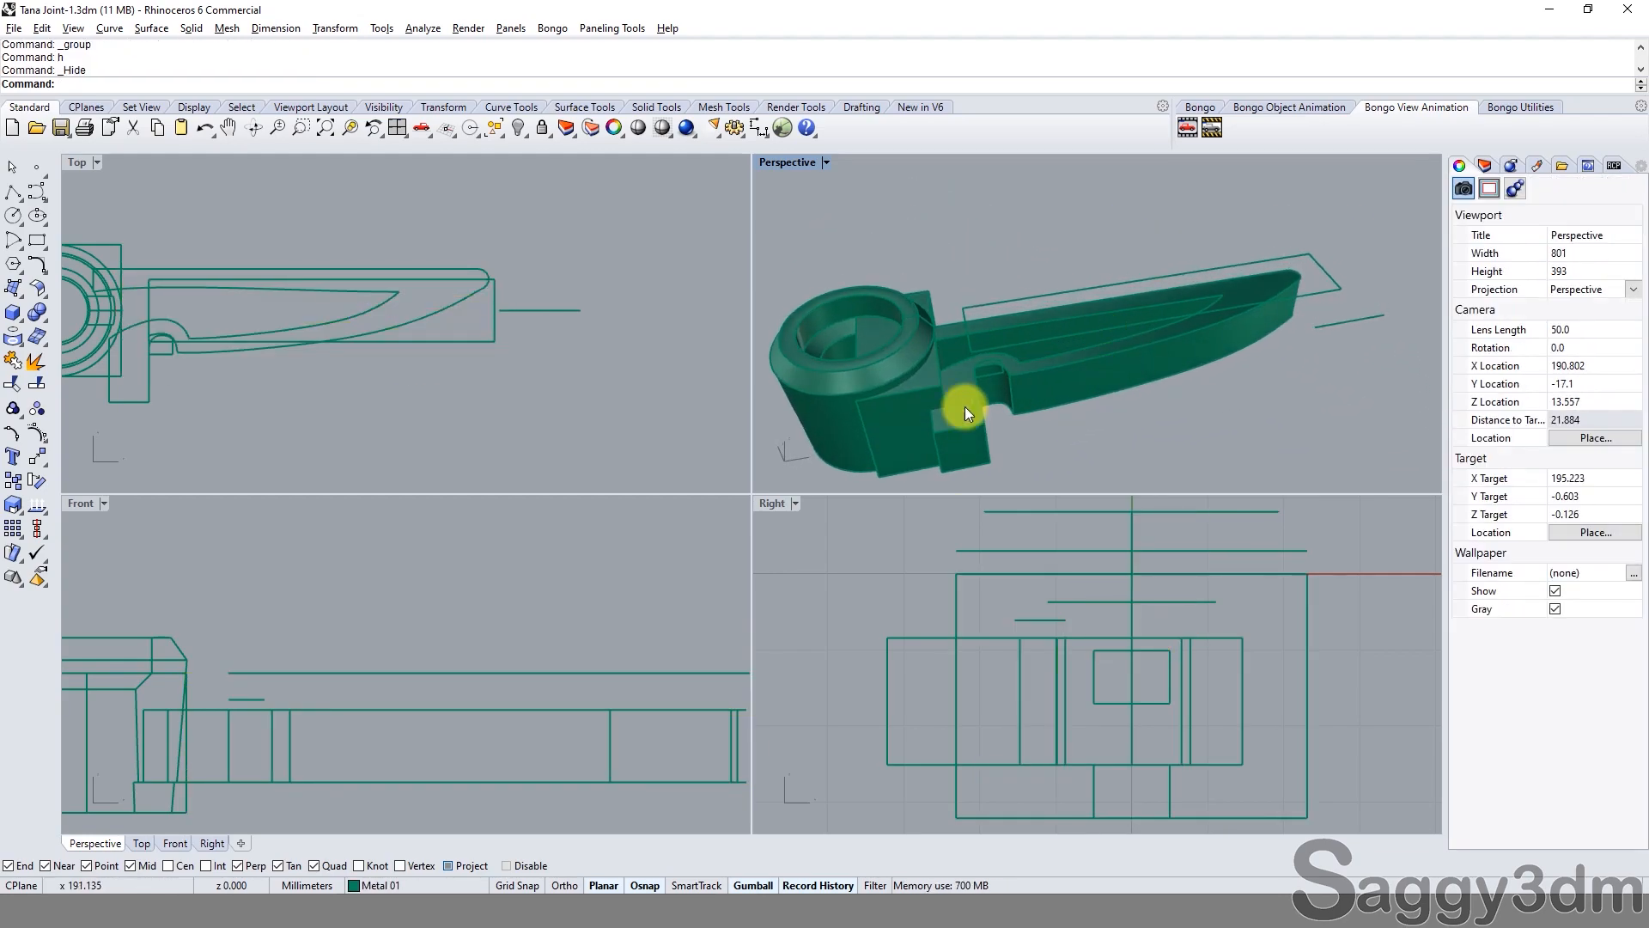
# Inspect the junction between the end bezel's base and the tongue's push tab from several angles.
pyautogui.scroll(4, 1003, 400)
pyautogui.moveTo(1031, 340); pyautogui.dragTo(971, 276, button='right')
pyautogui.moveTo(987, 350); pyautogui.dragTo(1032, 328, button='right')
pyautogui.click(1090, 388)
pyautogui.scroll(3, 1034, 333)
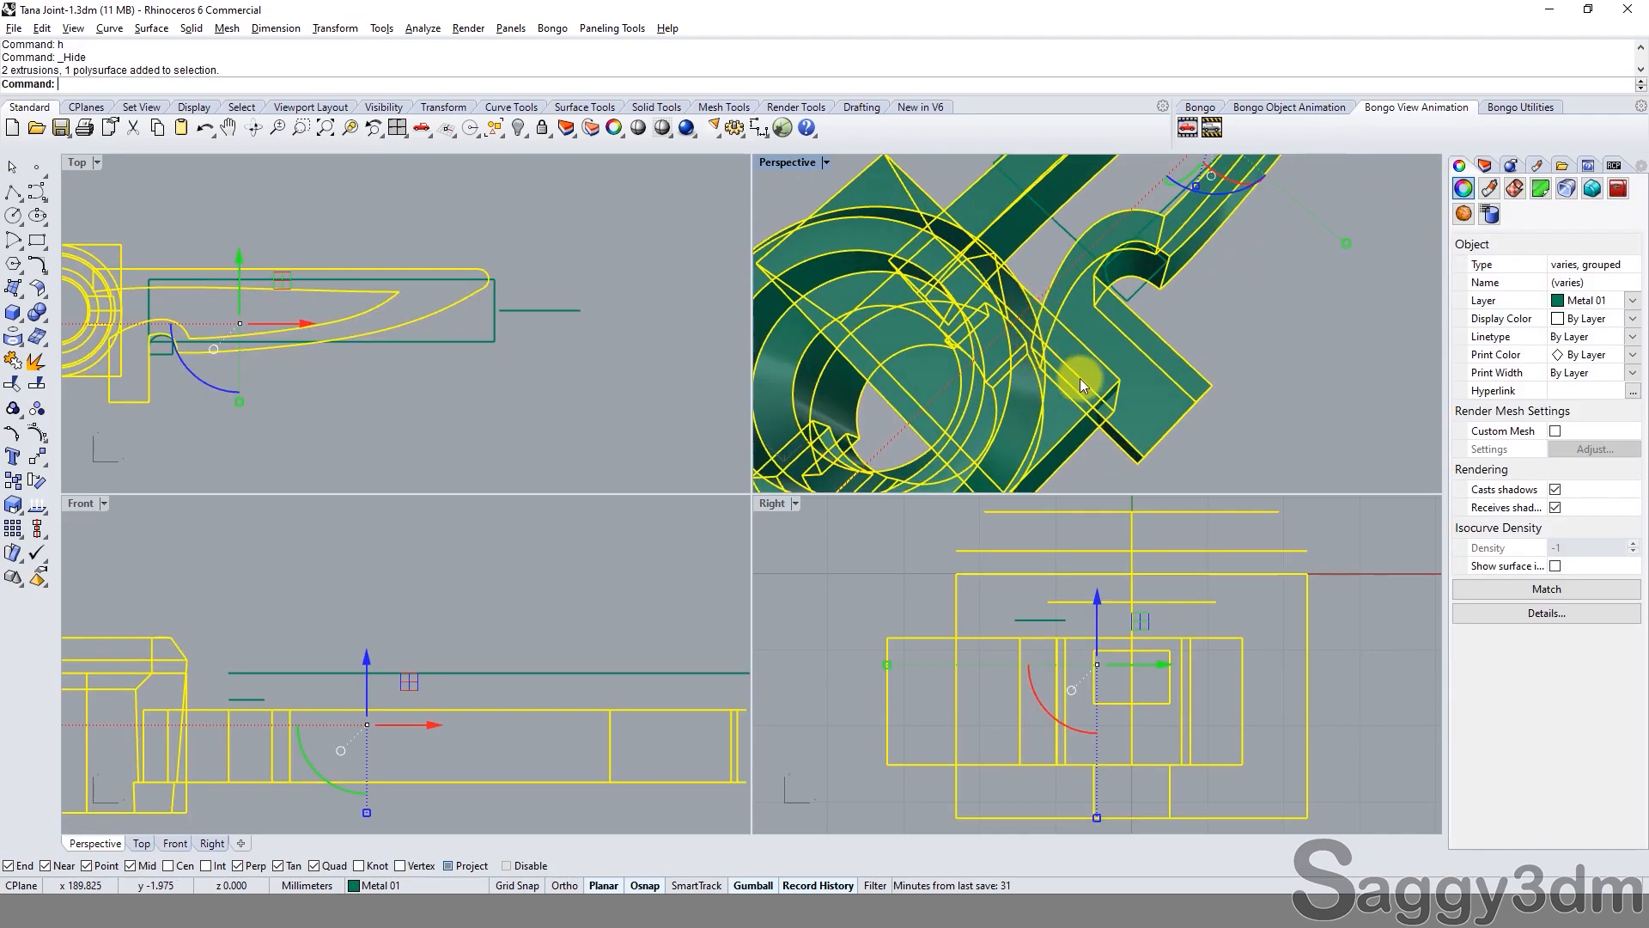
pyautogui.scroll(-3, 1106, 421)
pyautogui.moveTo(1105, 421); pyautogui.dragTo(1070, 356, button='right')
pyautogui.click(1182, 412)
# Draw an interpolated clearance curve in the Top view, running up beside the tongue's push tab and arching over its inner end.
pyautogui.moveTo(179, 441); pyautogui.dragTo(386, 391, button='right')
pyautogui.scroll(7, 333, 302)
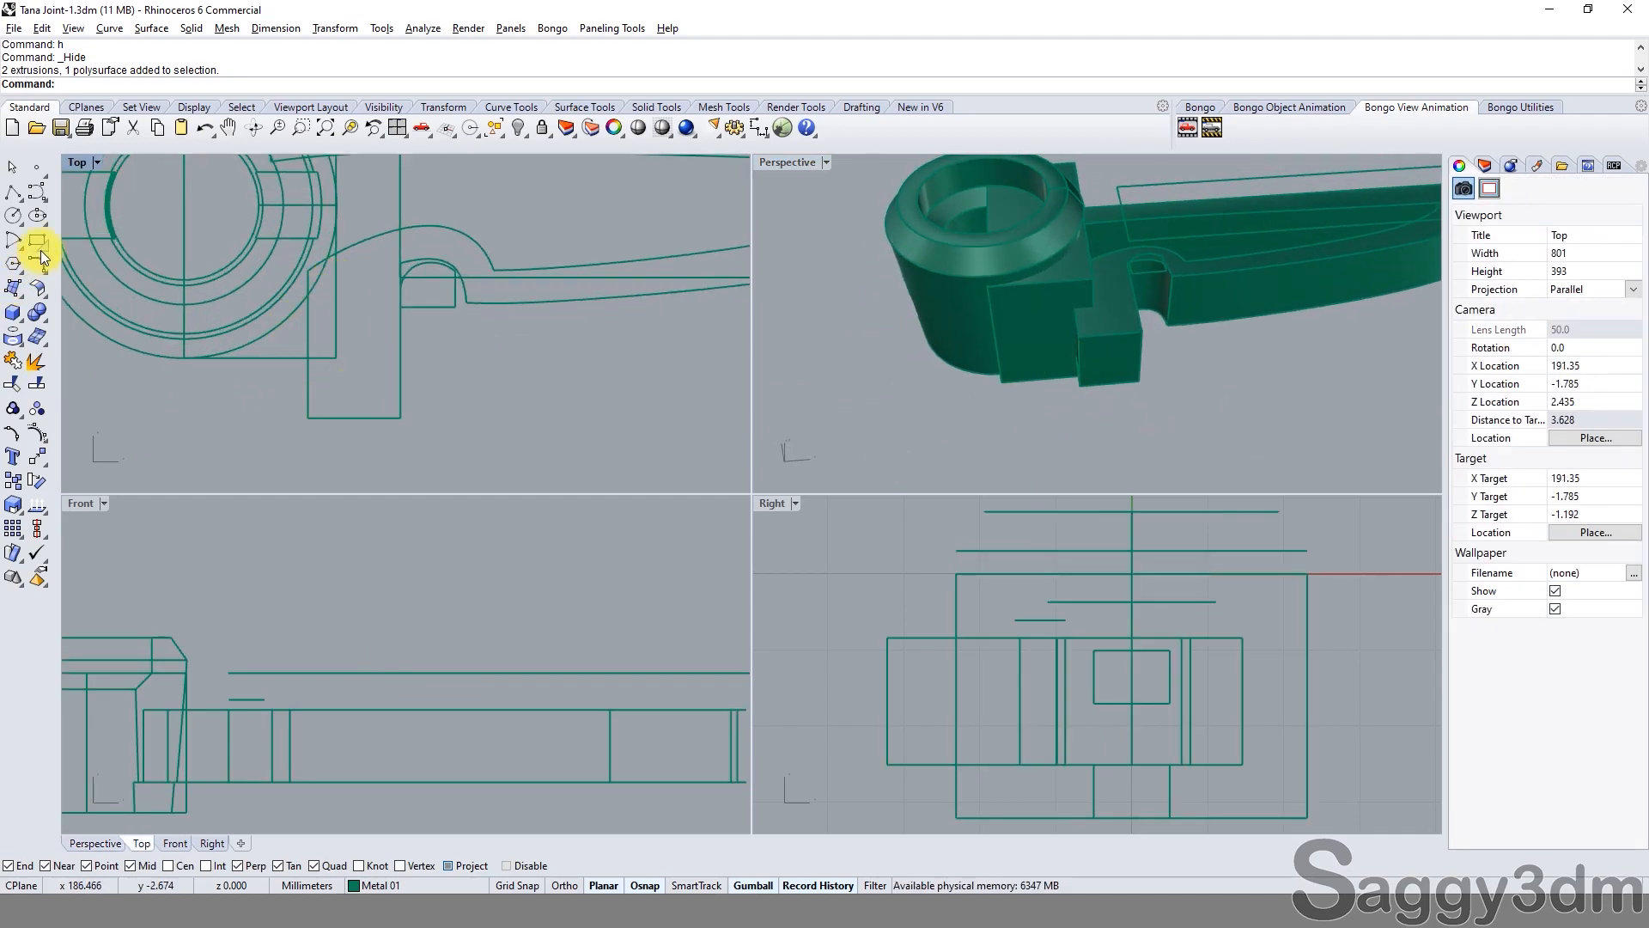
pyautogui.click(45, 200)
pyautogui.click(79, 199)
pyautogui.scroll(4, 232, 413)
pyautogui.moveTo(231, 413); pyautogui.dragTo(290, 443, button='right')
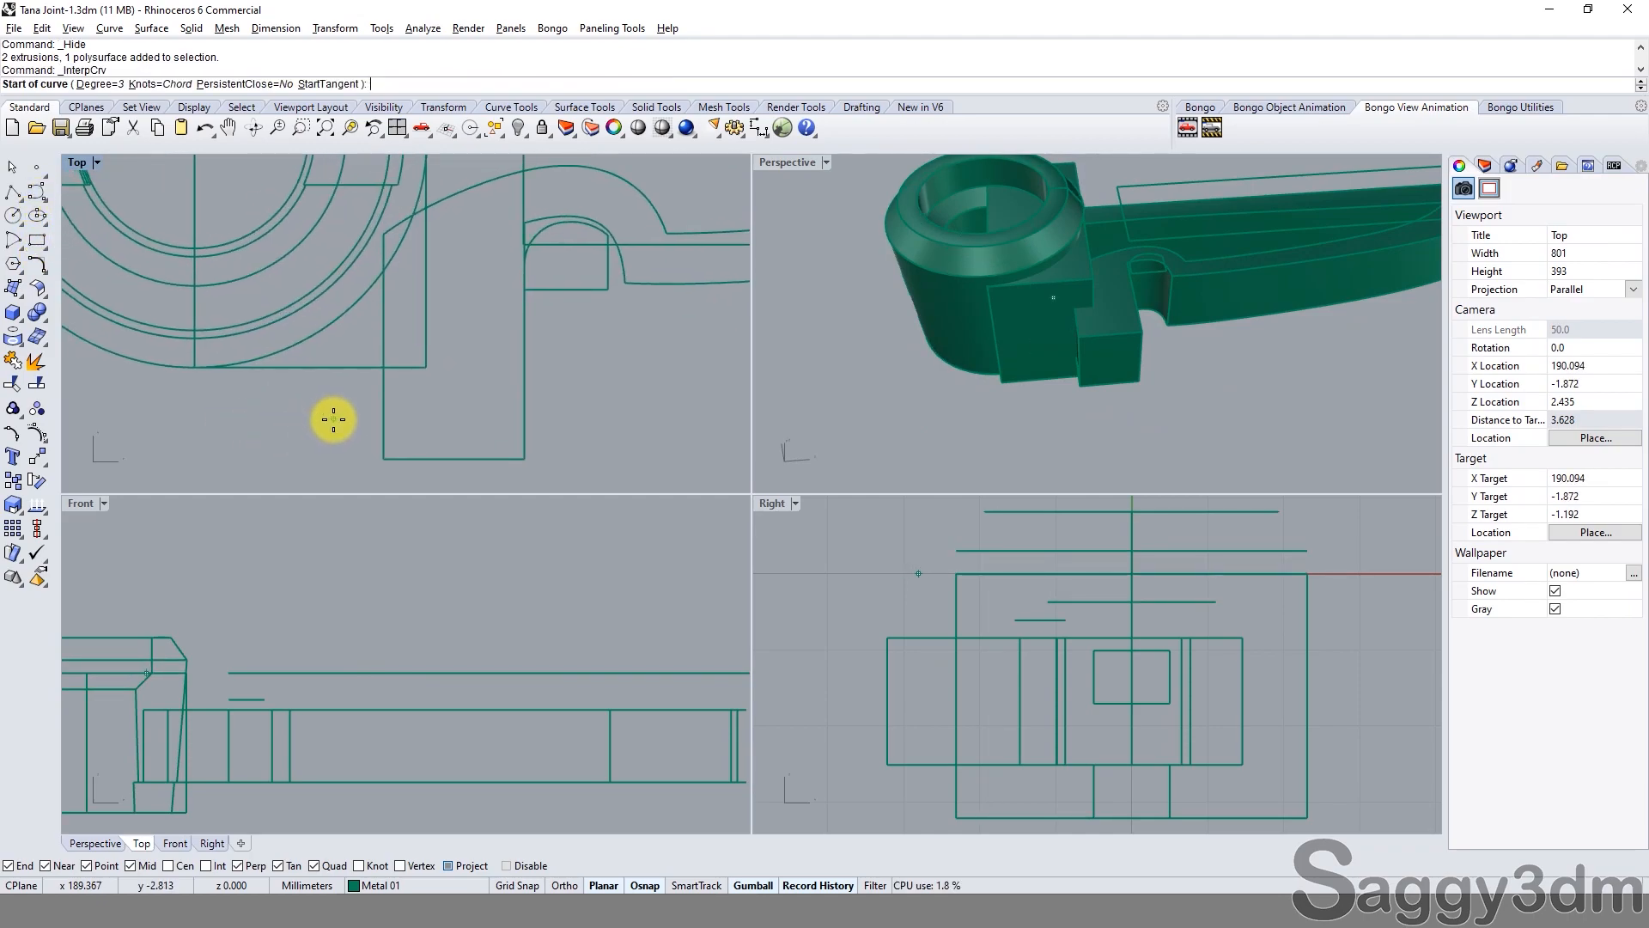
pyautogui.click(355, 457)
pyautogui.moveTo(349, 390); pyautogui.dragTo(349, 431, button='right')
pyautogui.press('F3')
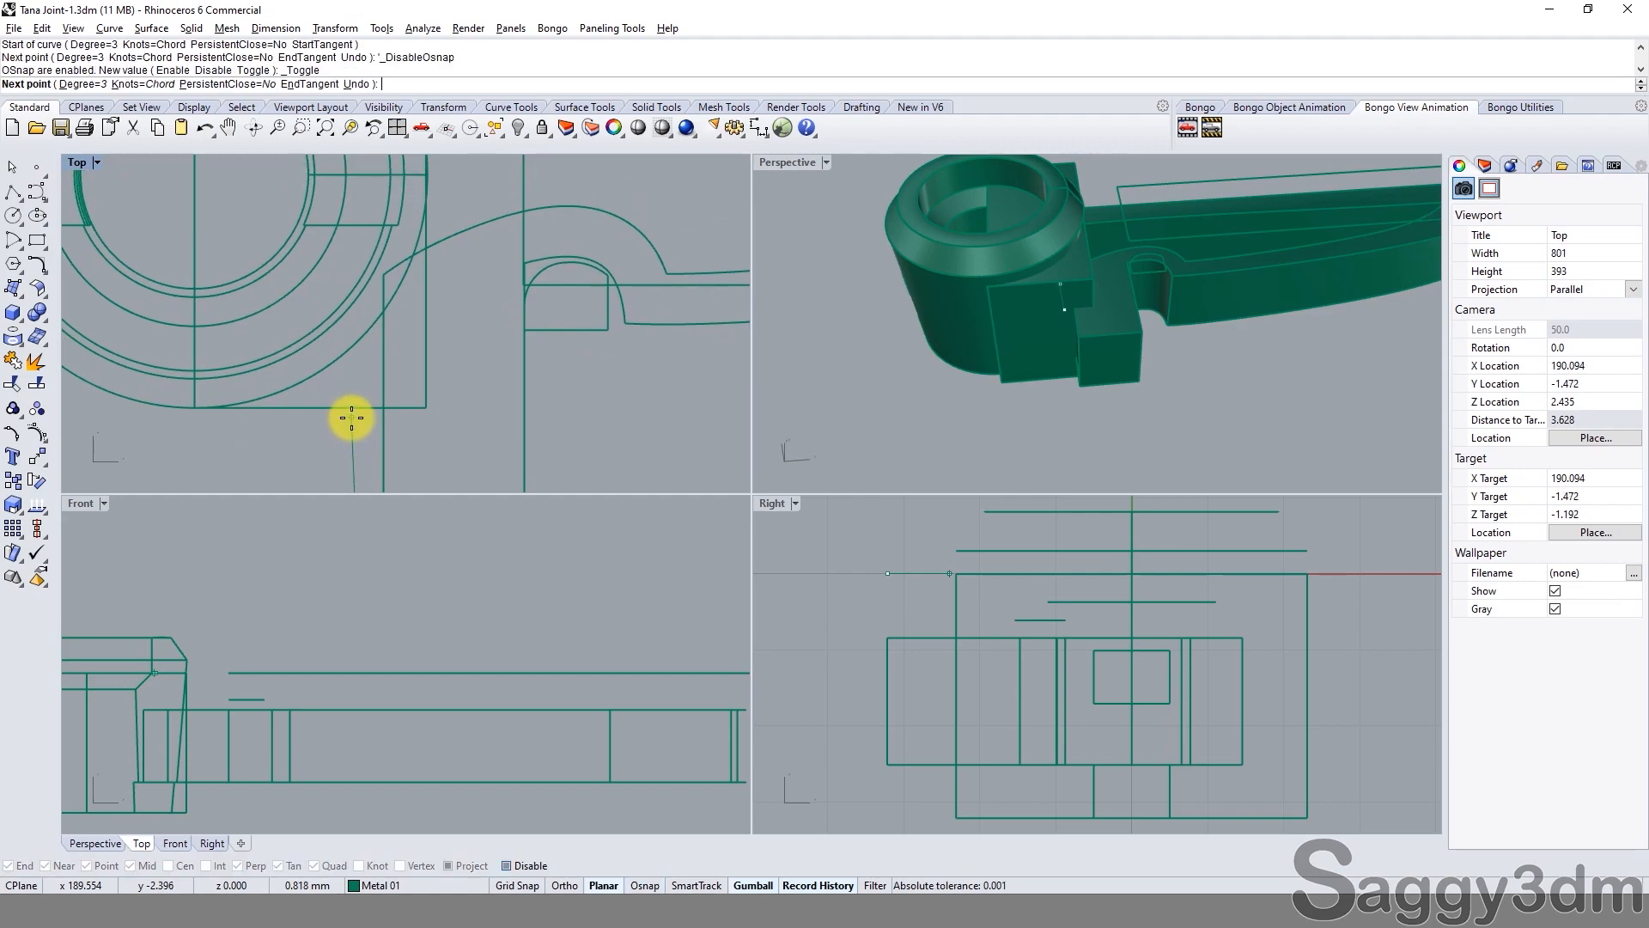
pyautogui.click(356, 385)
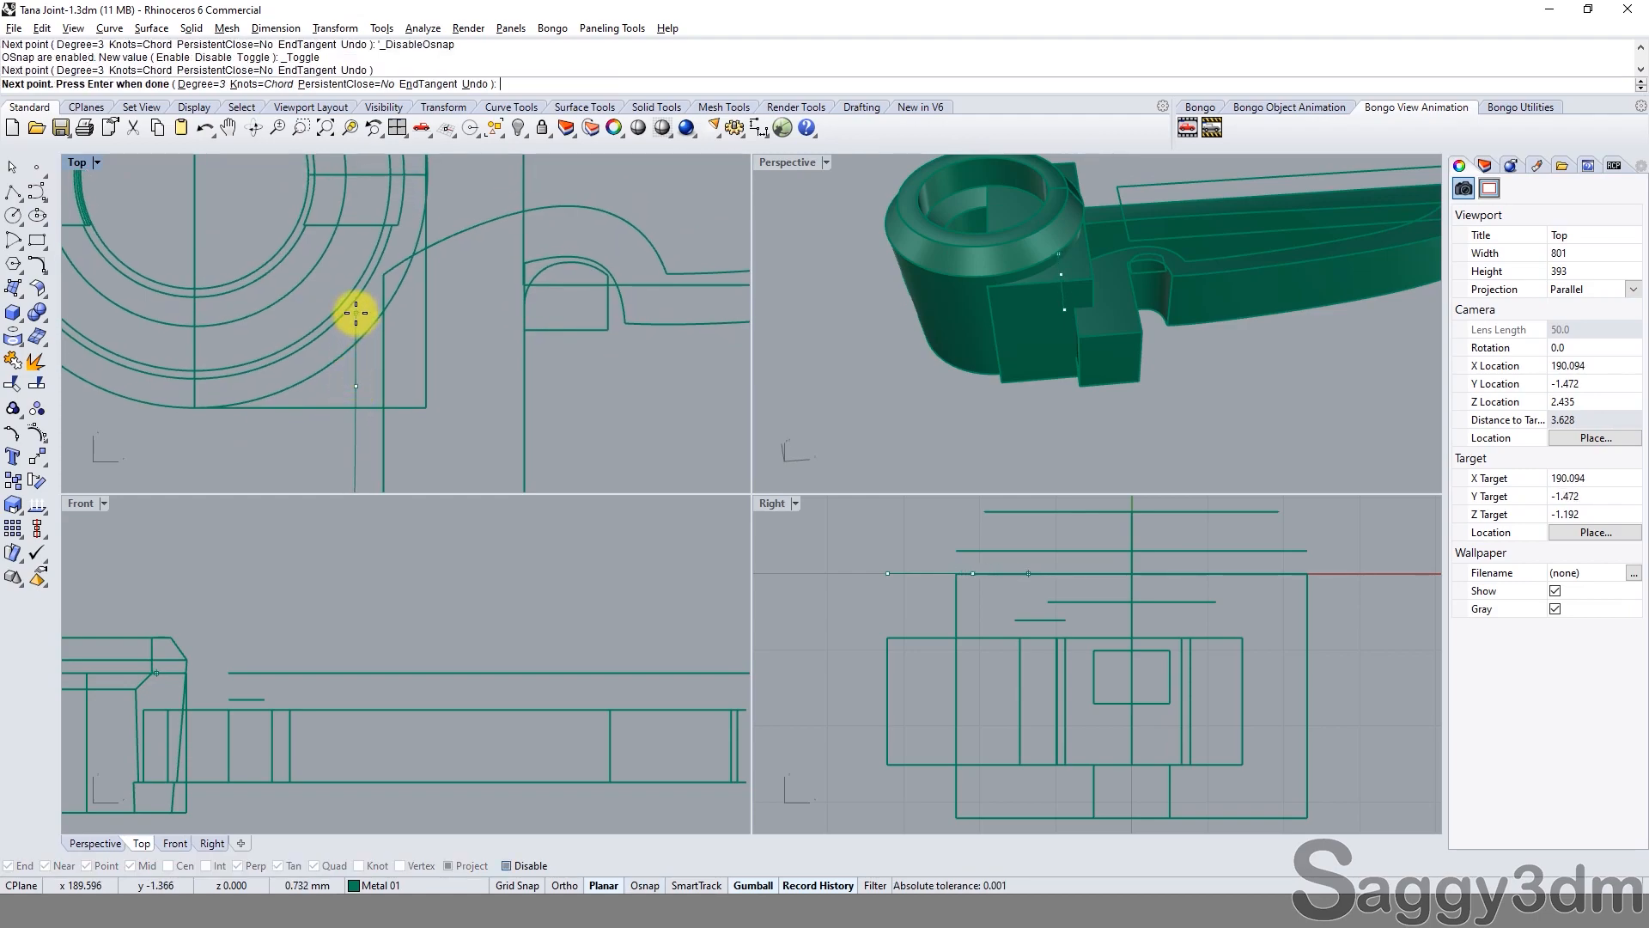
pyautogui.click(356, 312)
pyautogui.click(371, 265)
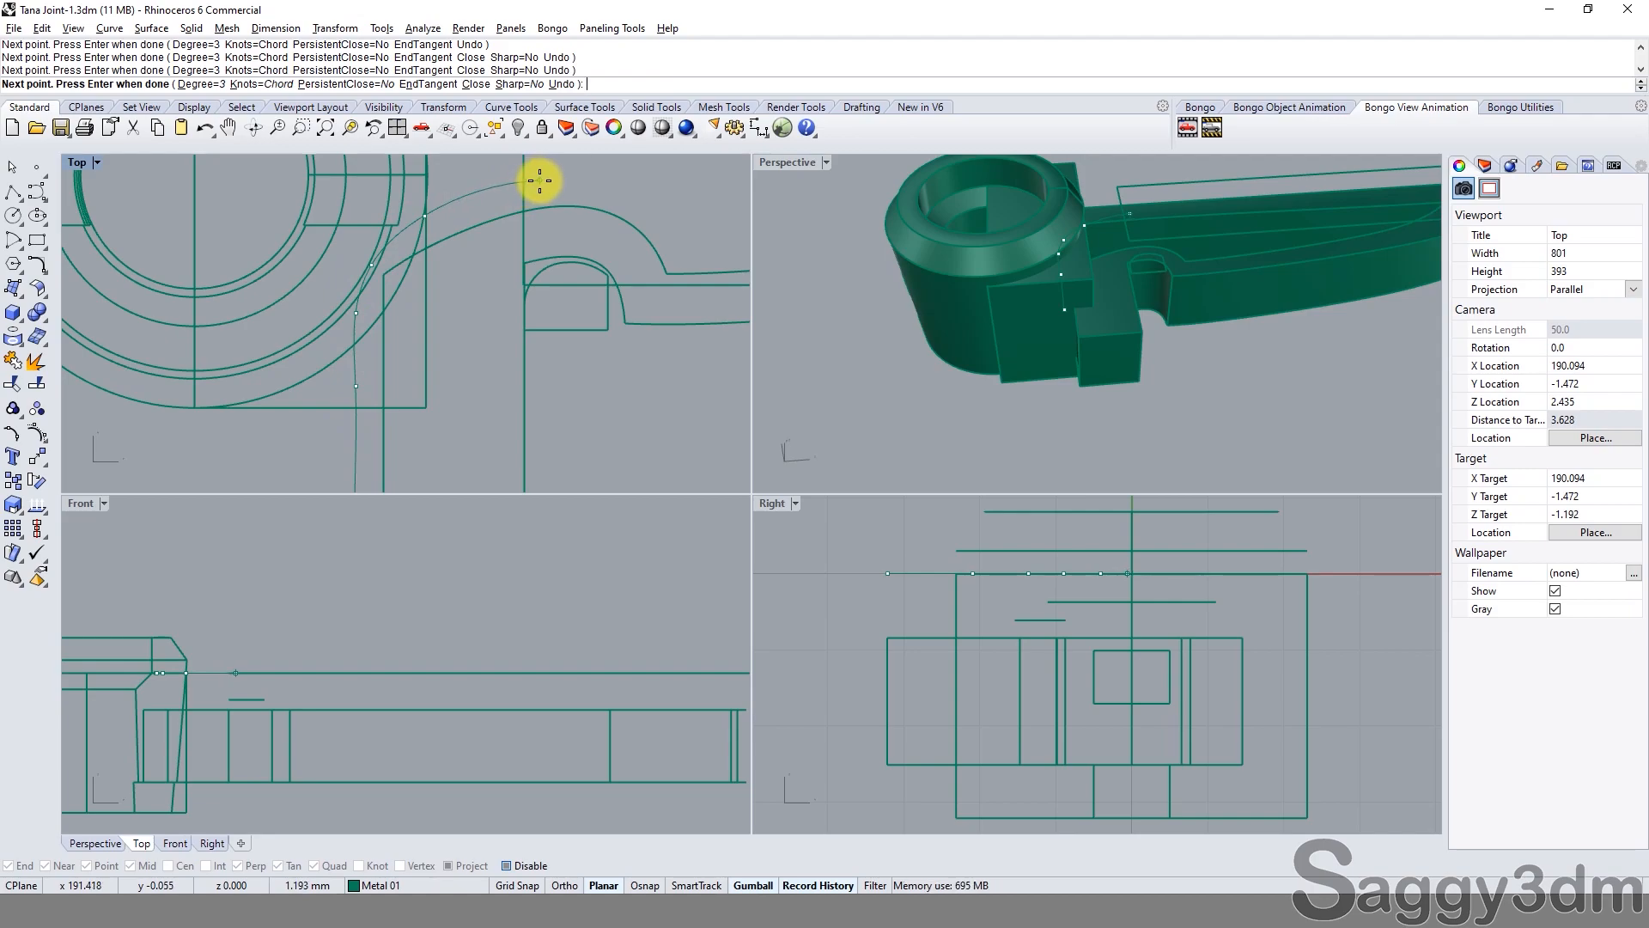
pyautogui.scroll(-5, 540, 181)
pyautogui.moveTo(540, 180); pyautogui.dragTo(522, 300, button='right')
pyautogui.click(524, 301)
pyautogui.press('Return')
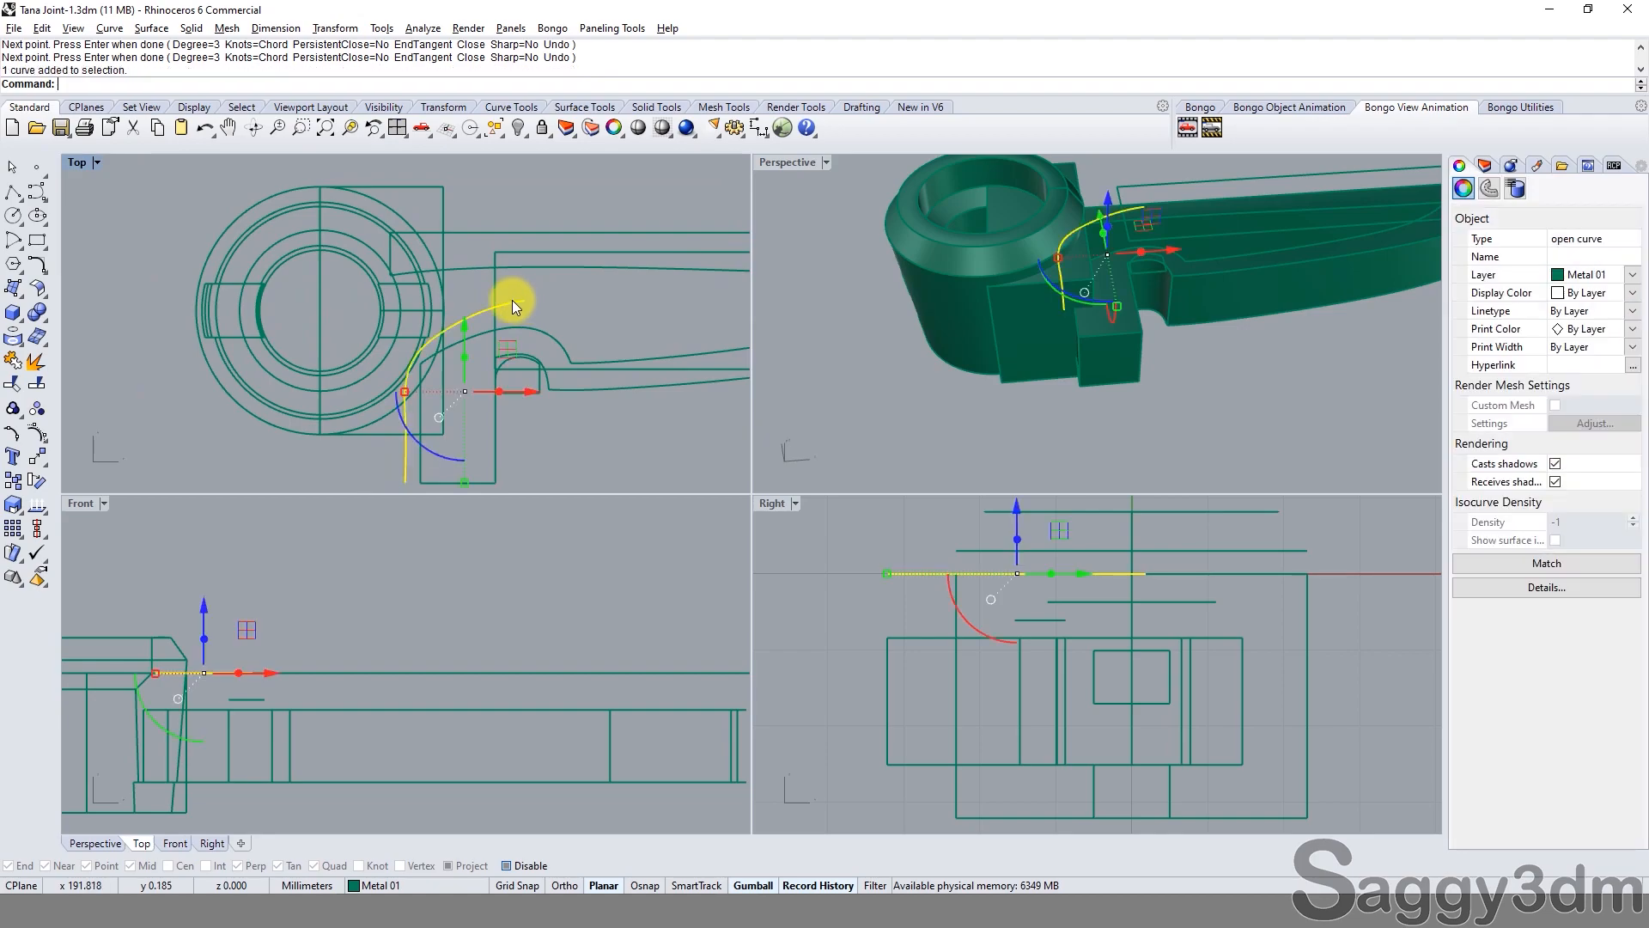
# Turn on the clearance curve's control points and move them to raise the arch and square up its corner near the bezel.
pyautogui.press('F10')
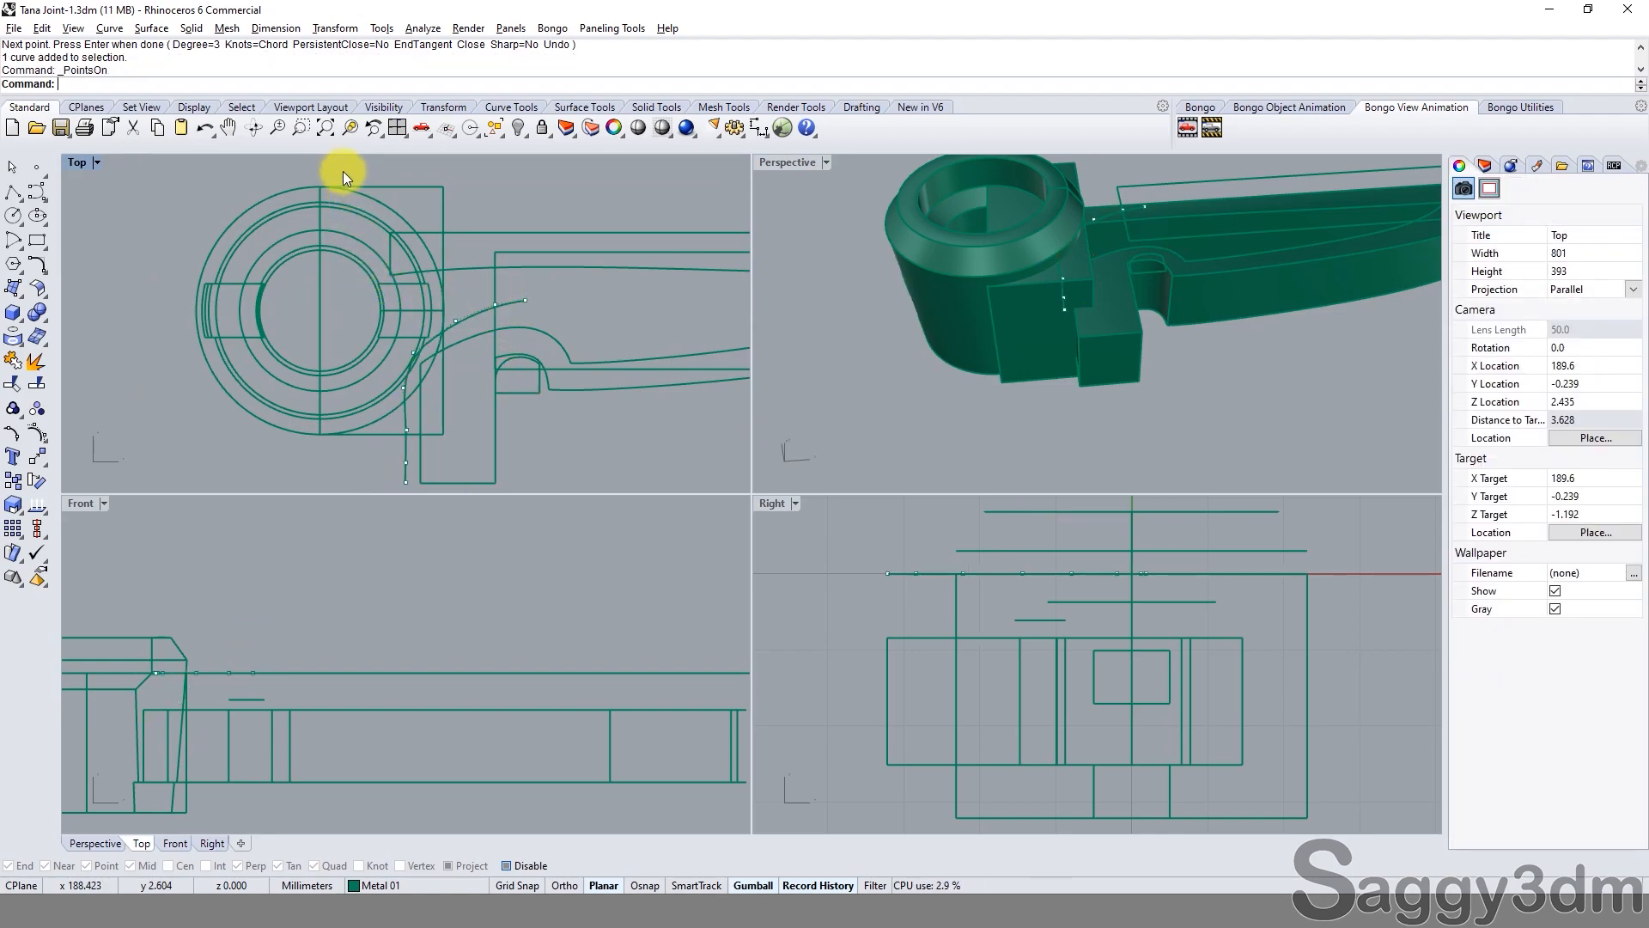
pyautogui.moveTo(579, 379); pyautogui.dragTo(579, 379)
pyautogui.scroll(3, 536, 342)
pyautogui.moveTo(478, 406); pyautogui.dragTo(554, 362)
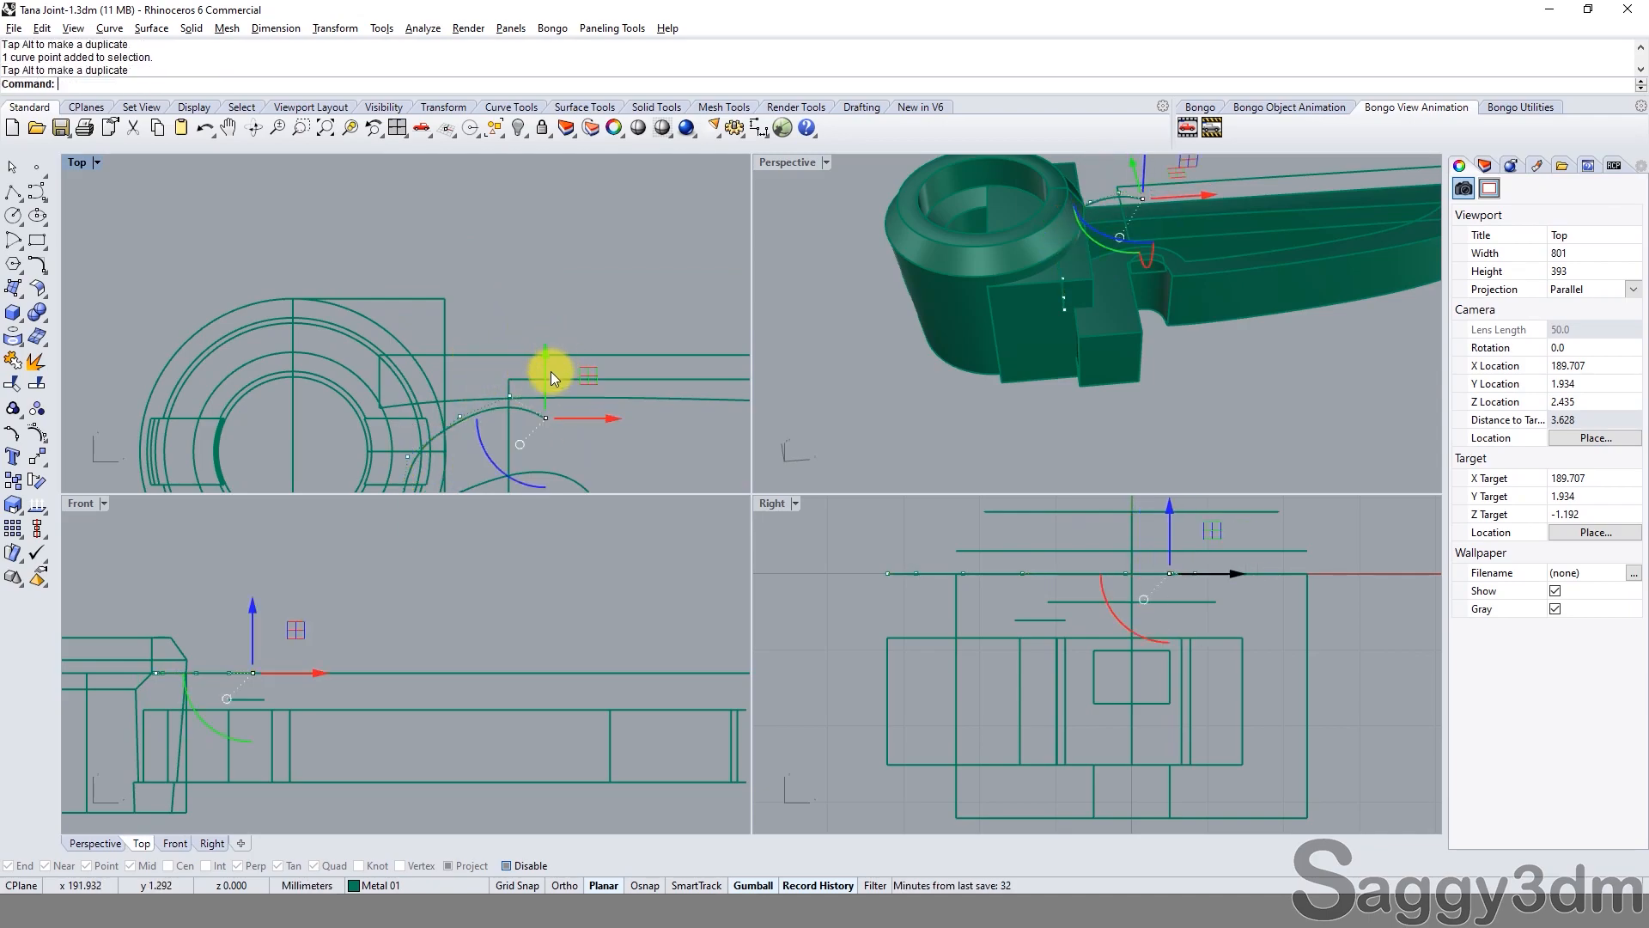
pyautogui.scroll(3, 512, 375)
pyautogui.click(498, 347)
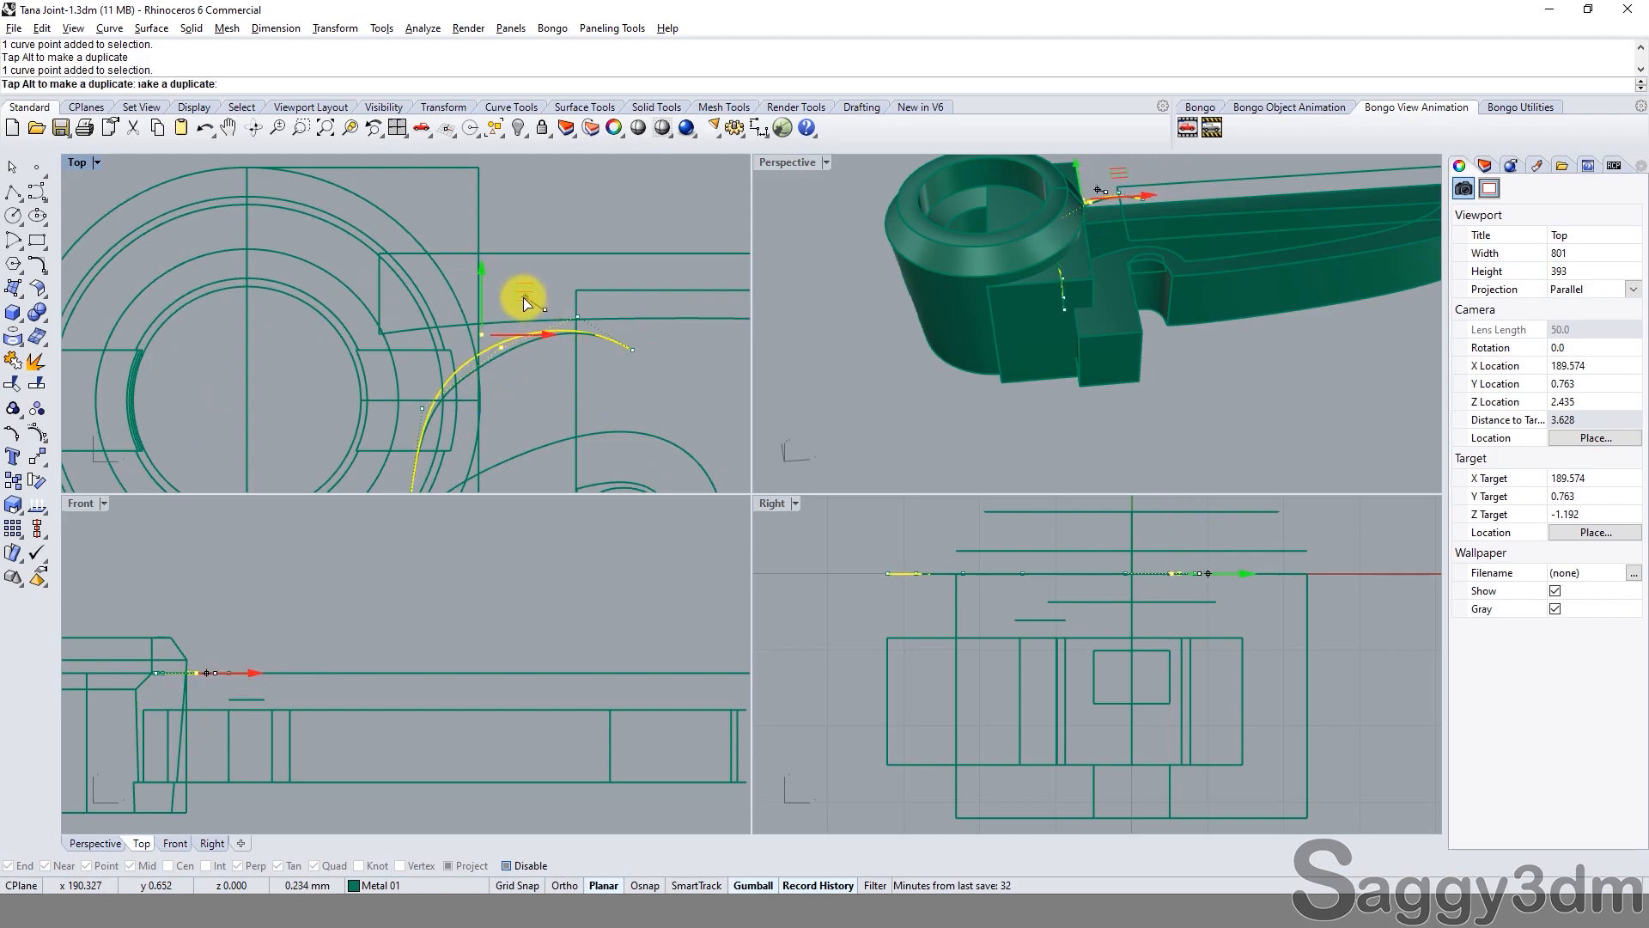
pyautogui.moveTo(501, 300); pyautogui.dragTo(452, 405)
pyautogui.scroll(2, 435, 405)
pyautogui.click(419, 403)
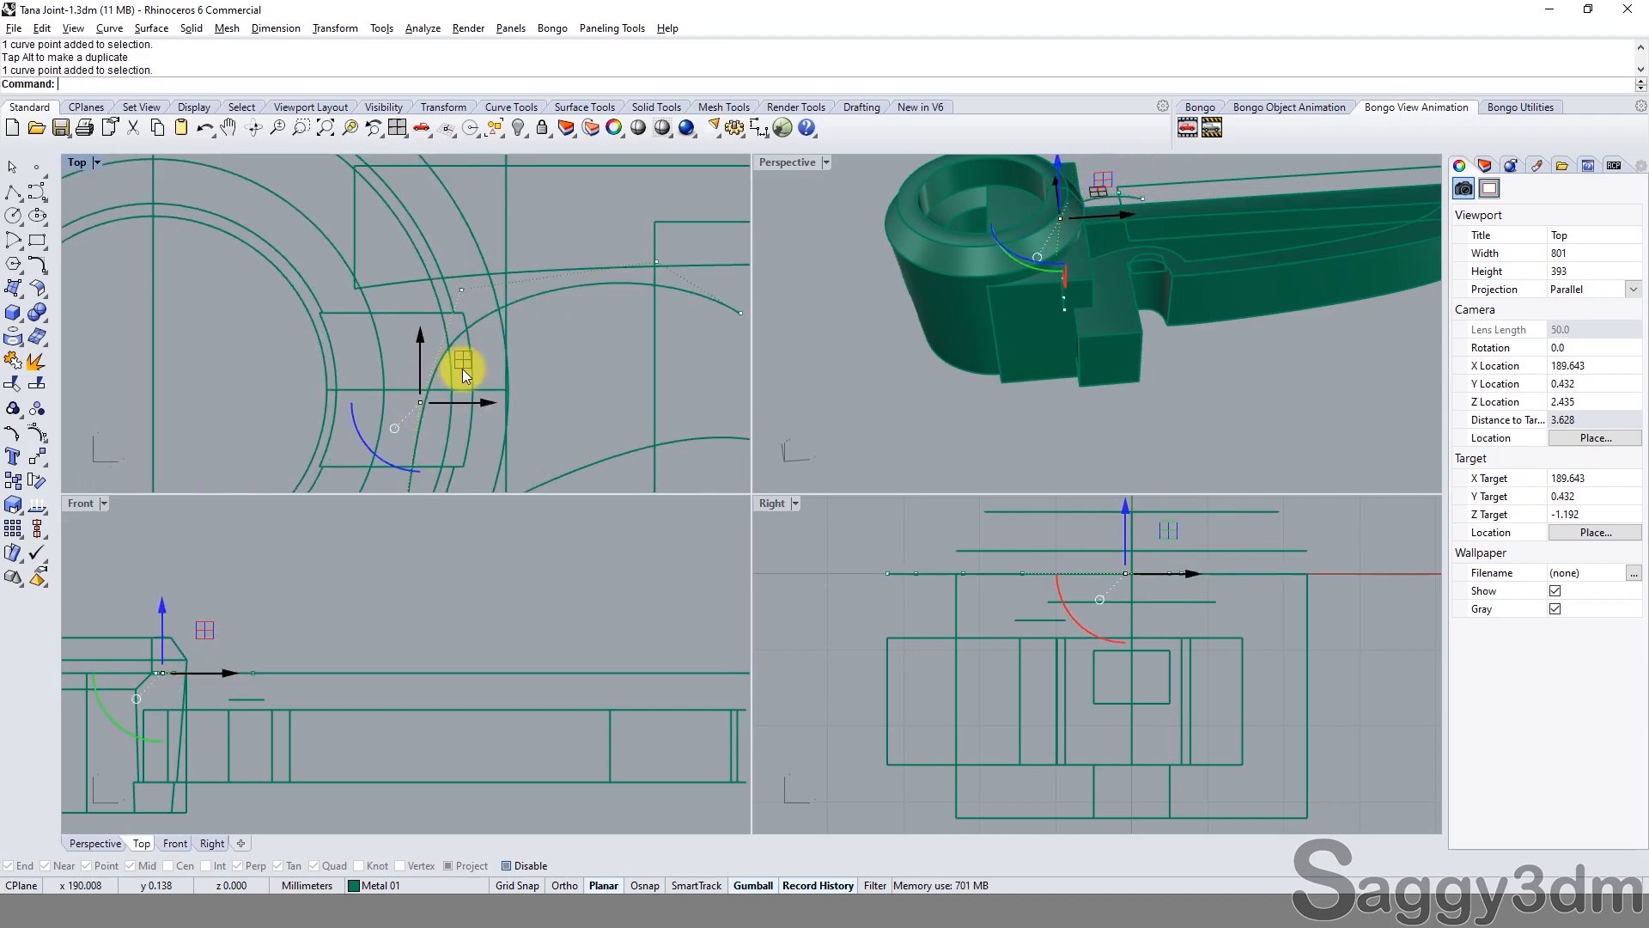
pyautogui.moveTo(442, 294); pyautogui.dragTo(443, 293)
pyautogui.scroll(-3, 473, 291)
pyautogui.click(528, 289)
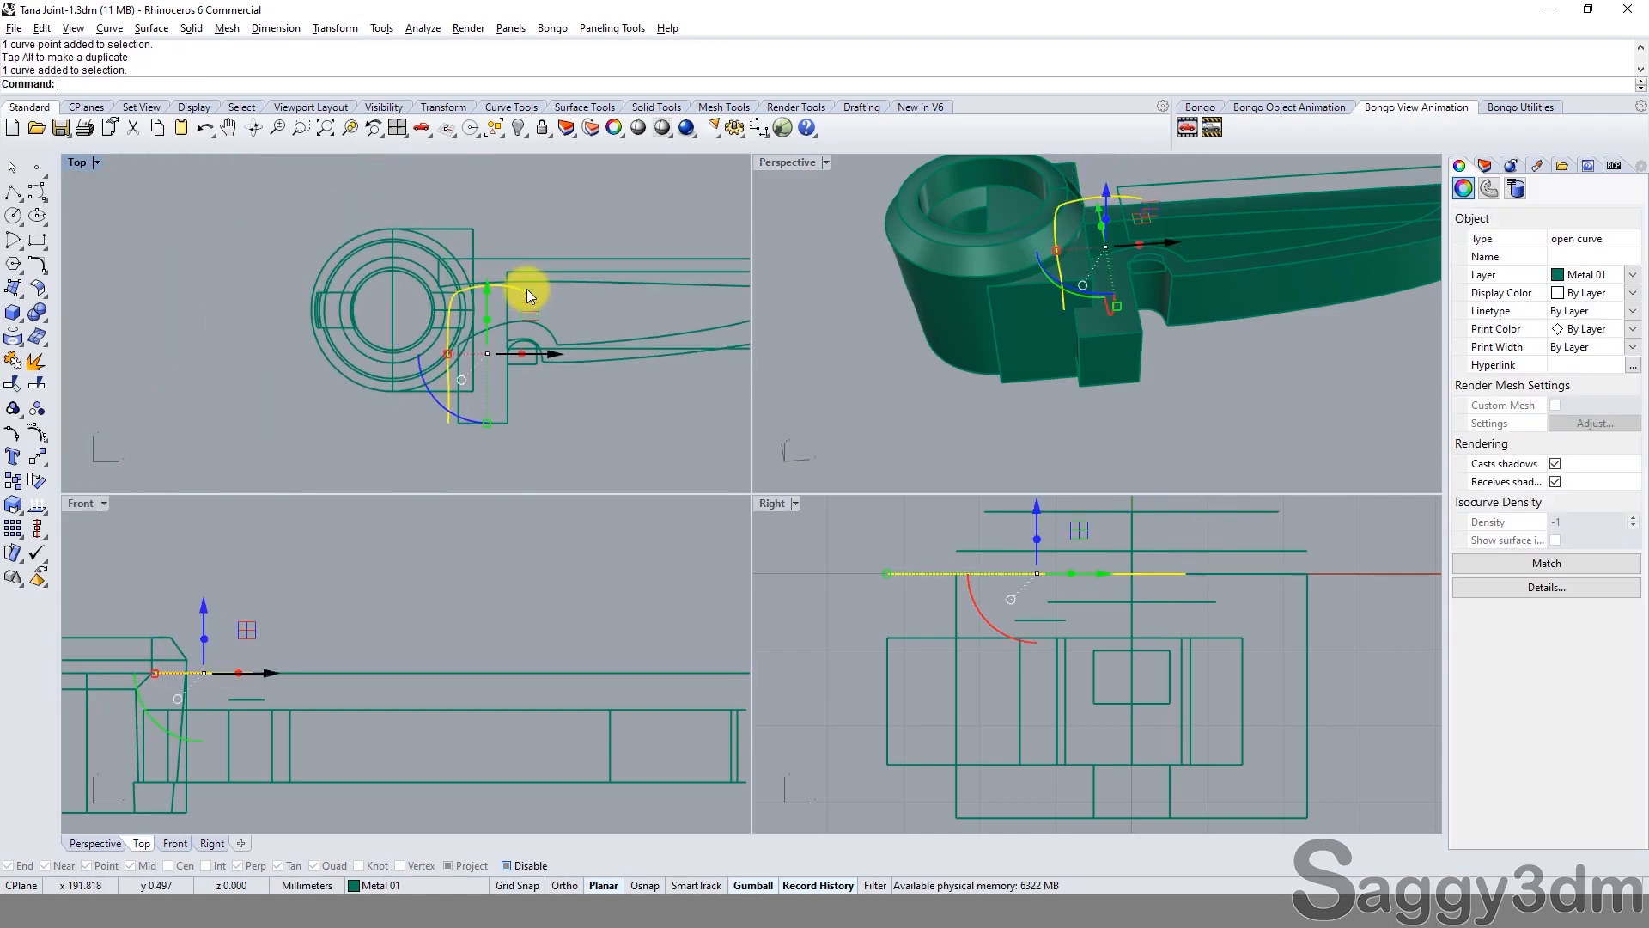
# Close the clearance outline with a snapped polyline between the curve's two ends and join them into one closed curve.
pyautogui.scroll(2, 435, 420)
pyautogui.click(11, 193)
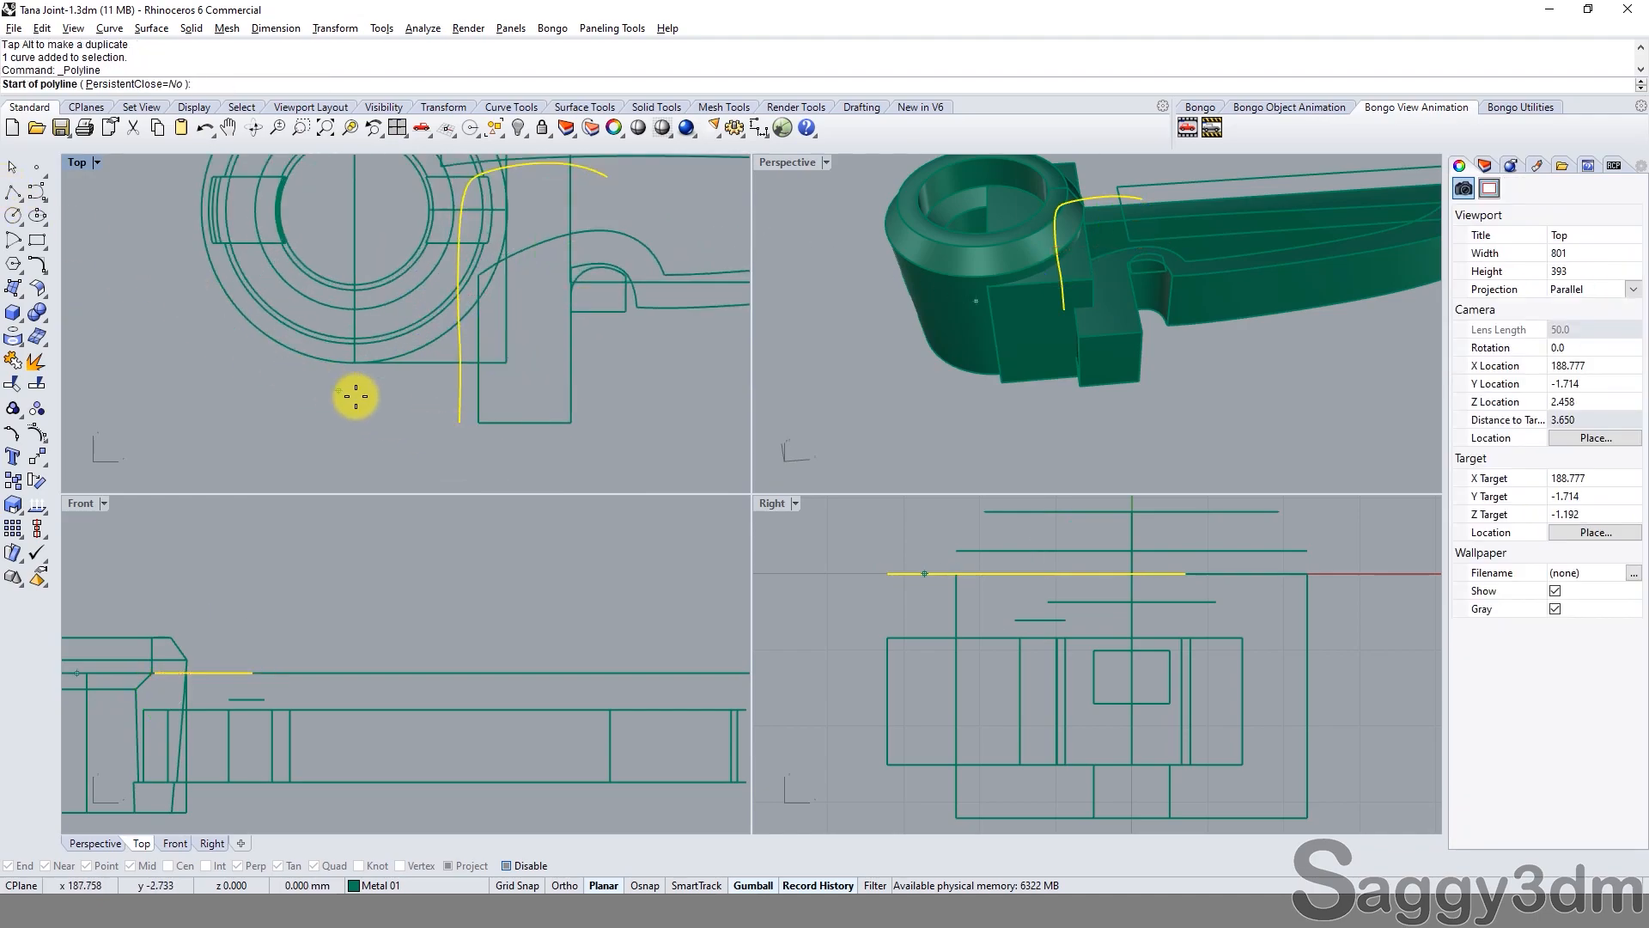
pyautogui.press('F3')
pyautogui.click(458, 424)
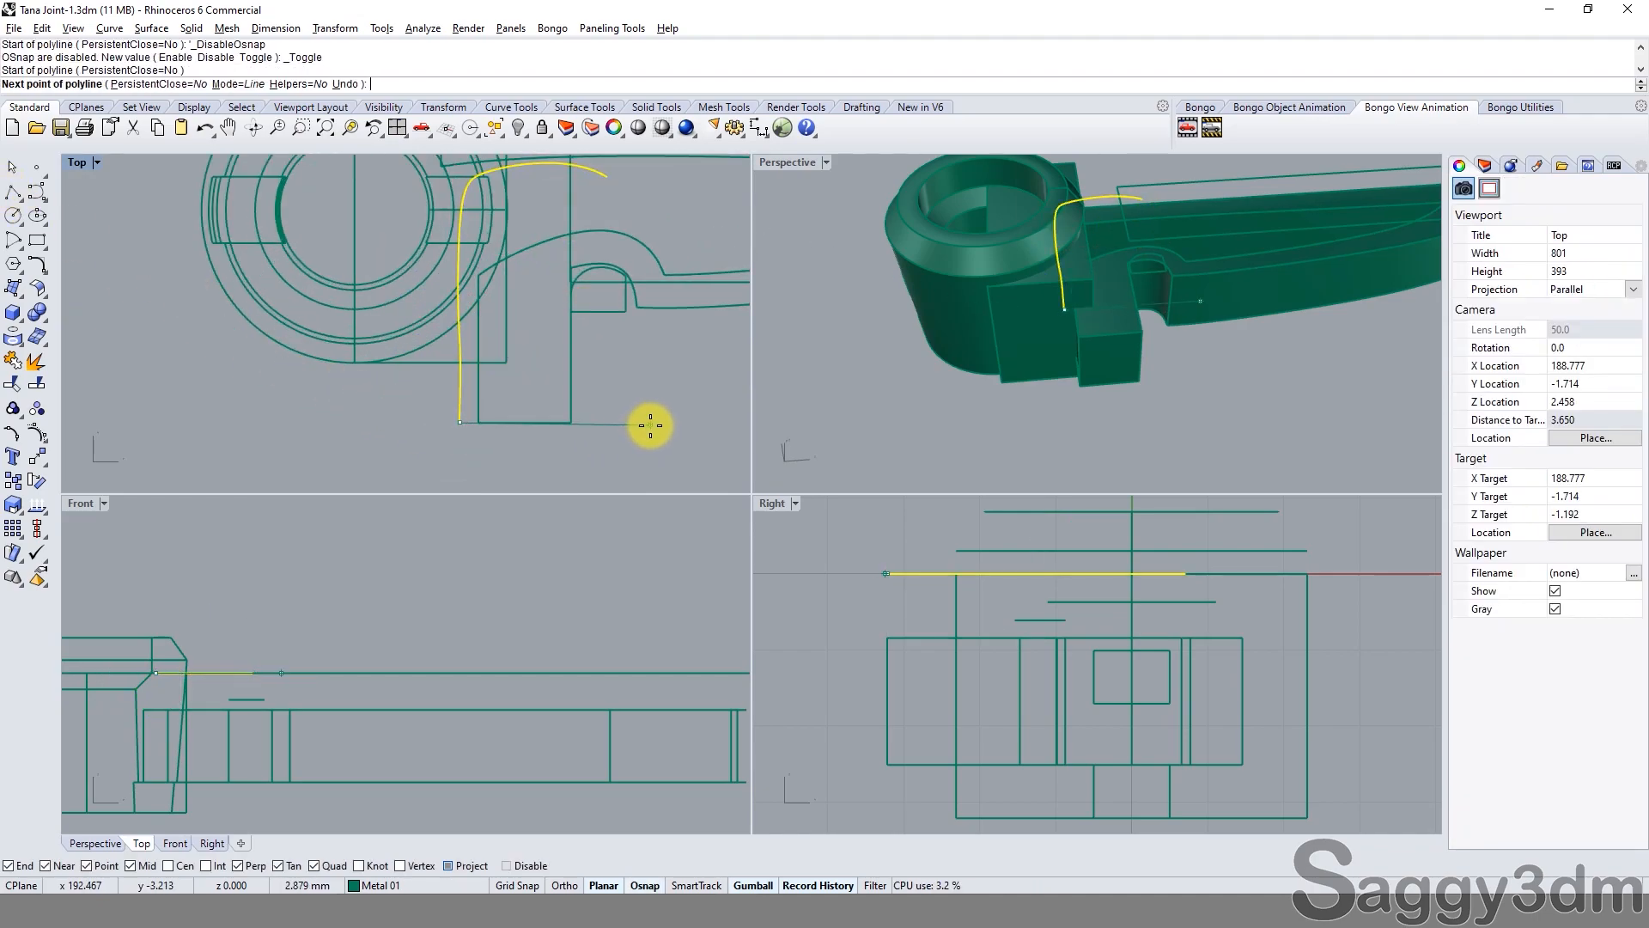
pyautogui.click(616, 422)
pyautogui.click(608, 176)
pyautogui.press('Return')
pyautogui.click(608, 194)
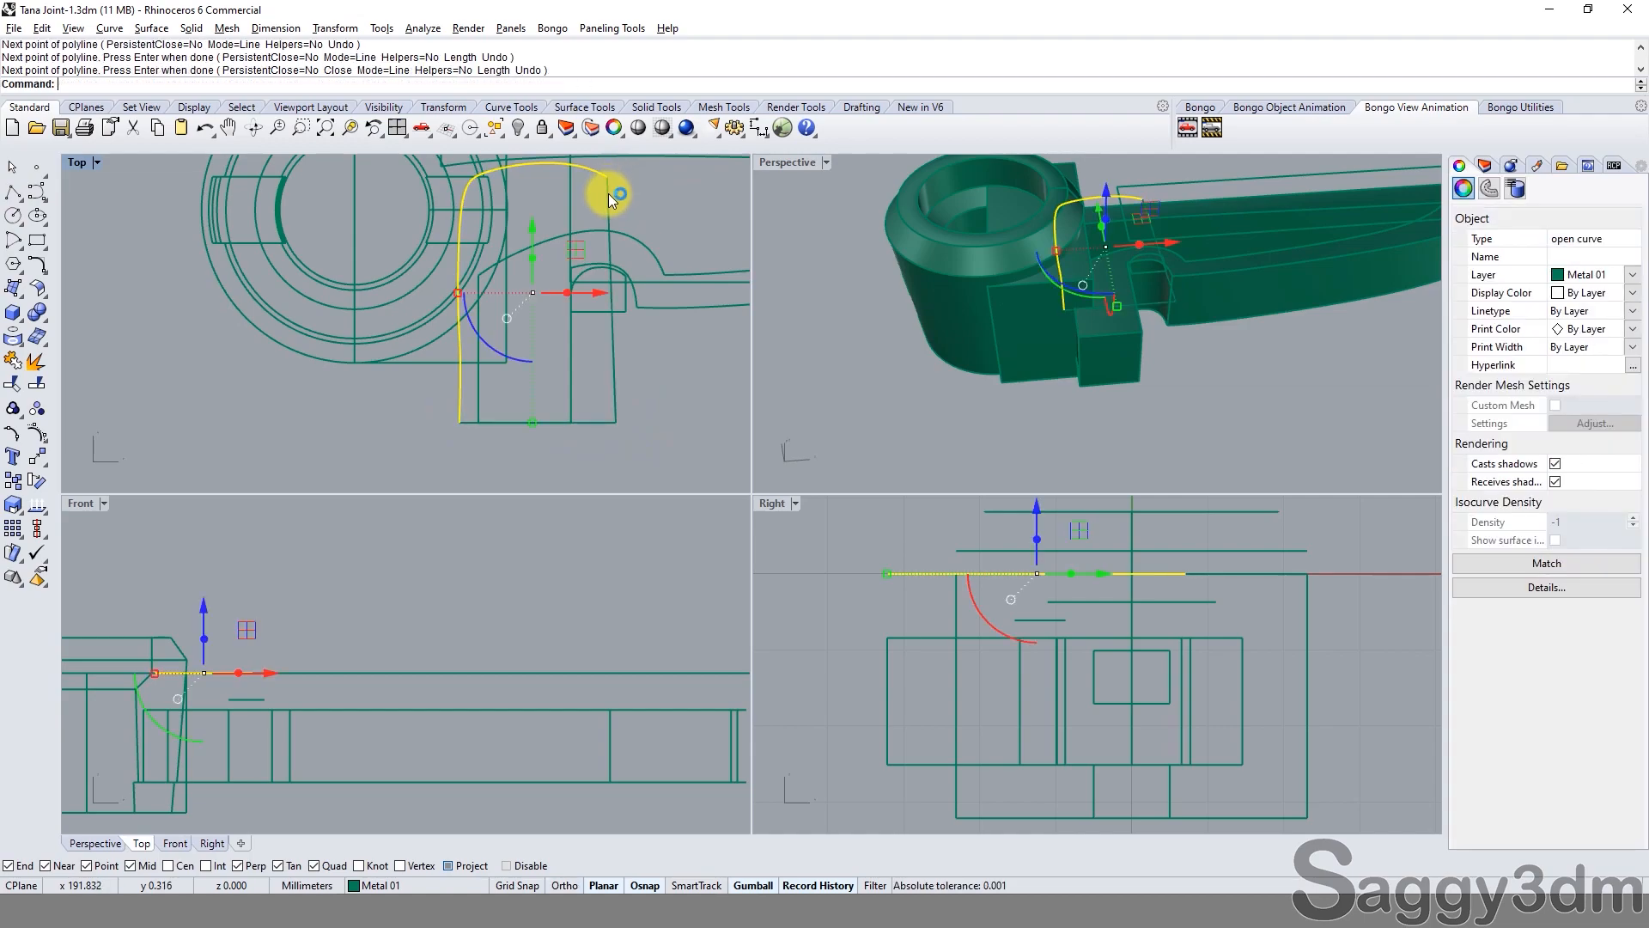
pyautogui.hotkey('ctrl', 'j')
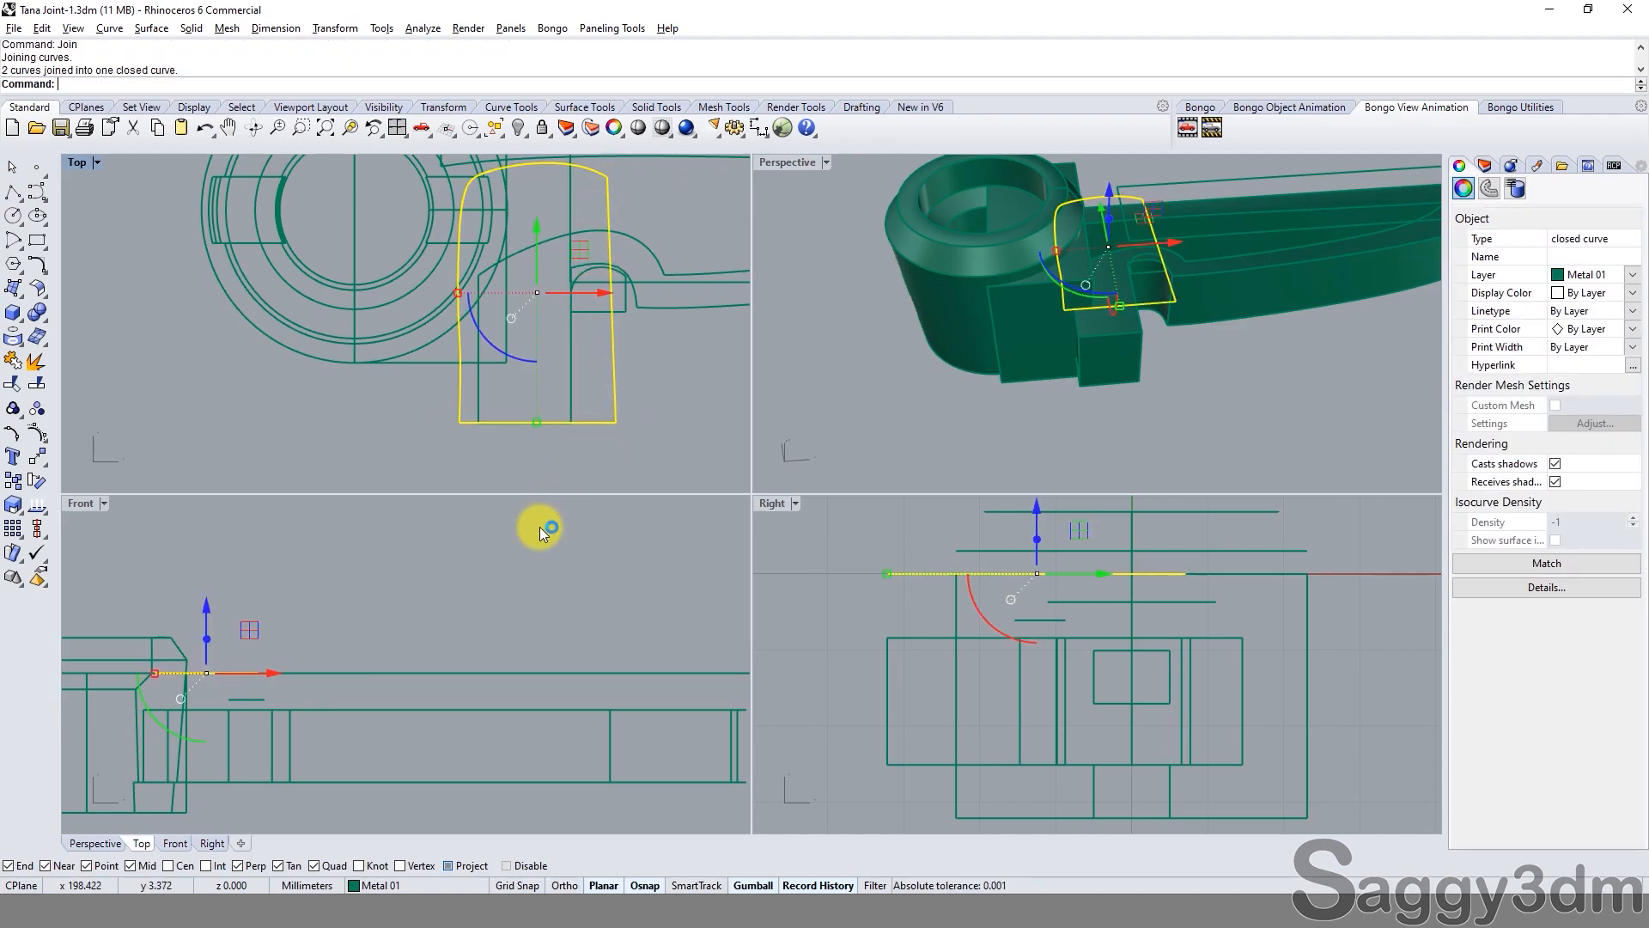
# Lower the closed outline to just above the tongue and extrude it as a solid down to the tongue's underside.
pyautogui.scroll(3, 284, 687)
pyautogui.moveTo(338, 555); pyautogui.dragTo(337, 610)
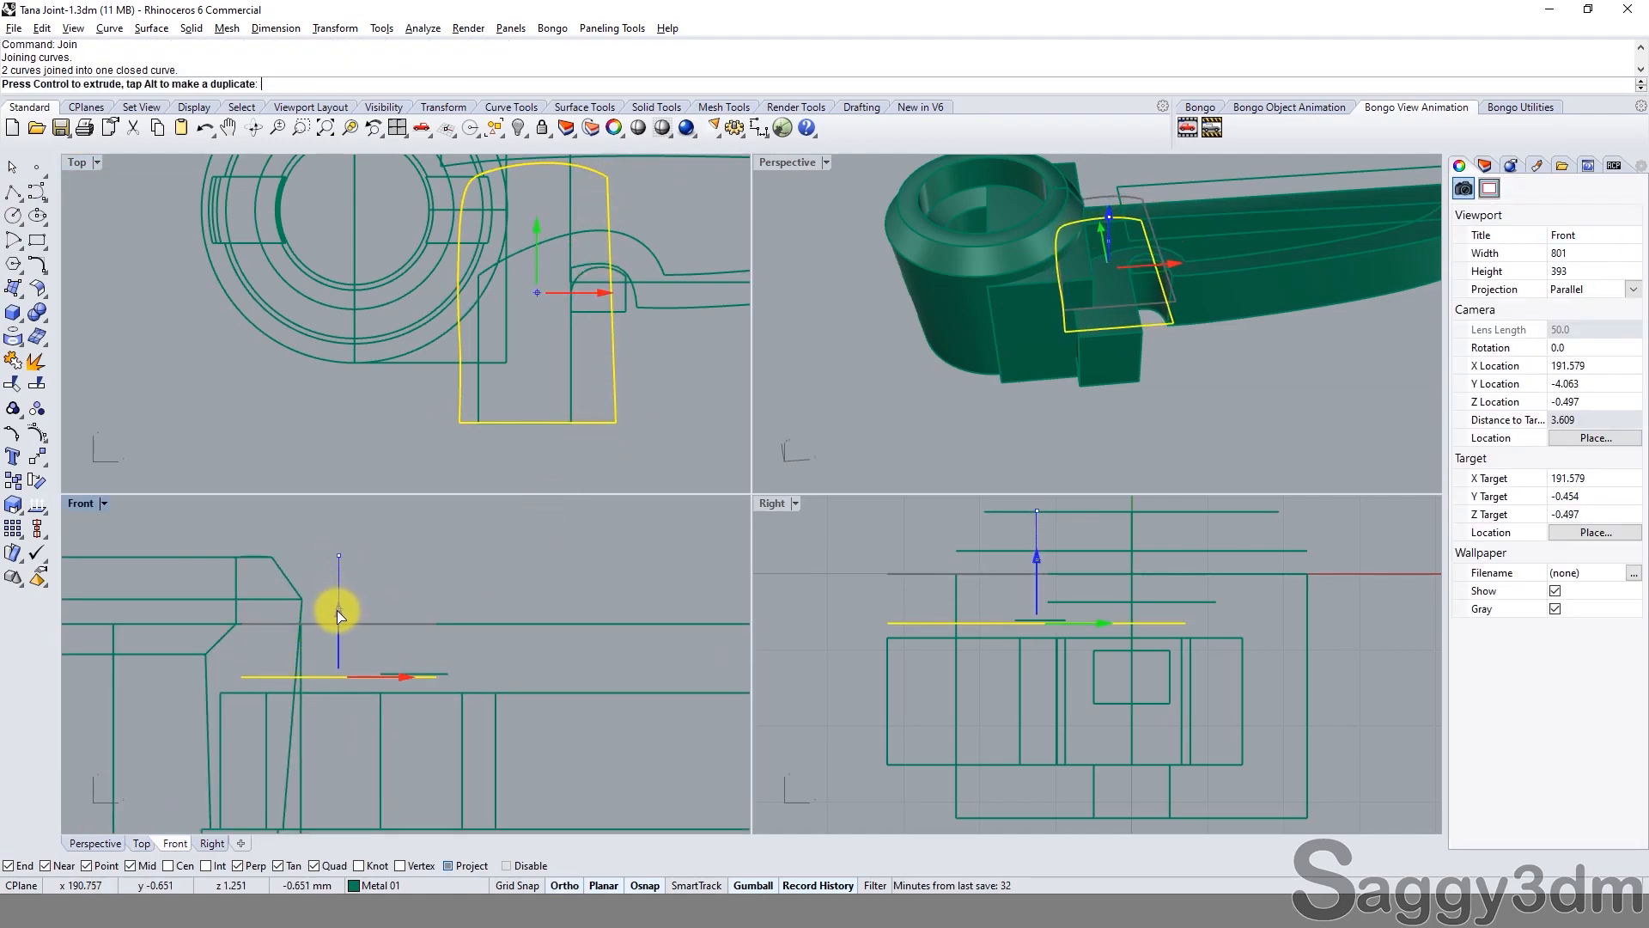
pyautogui.moveTo(335, 612); pyautogui.dragTo(404, 606, button='right')
pyautogui.press('Return')
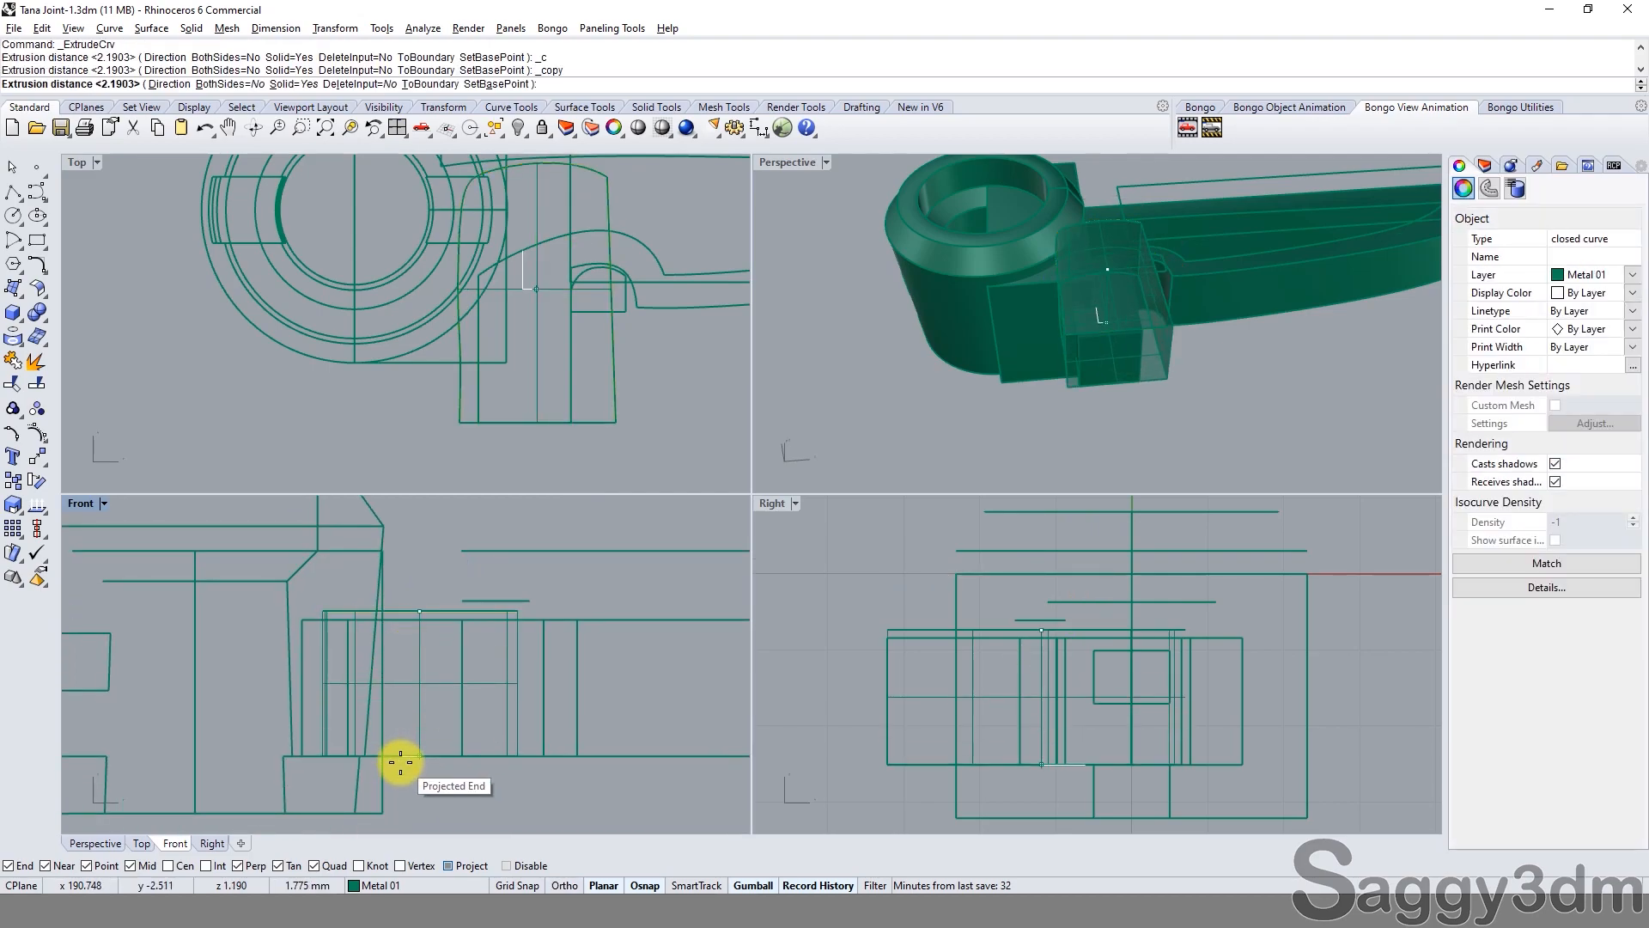
pyautogui.press('Return')
# Shift the extruded clearance solid slightly down in the Front view so it extends past both the tongue's top and underside.
pyautogui.moveTo(1101, 384); pyautogui.dragTo(1132, 324, button='right')
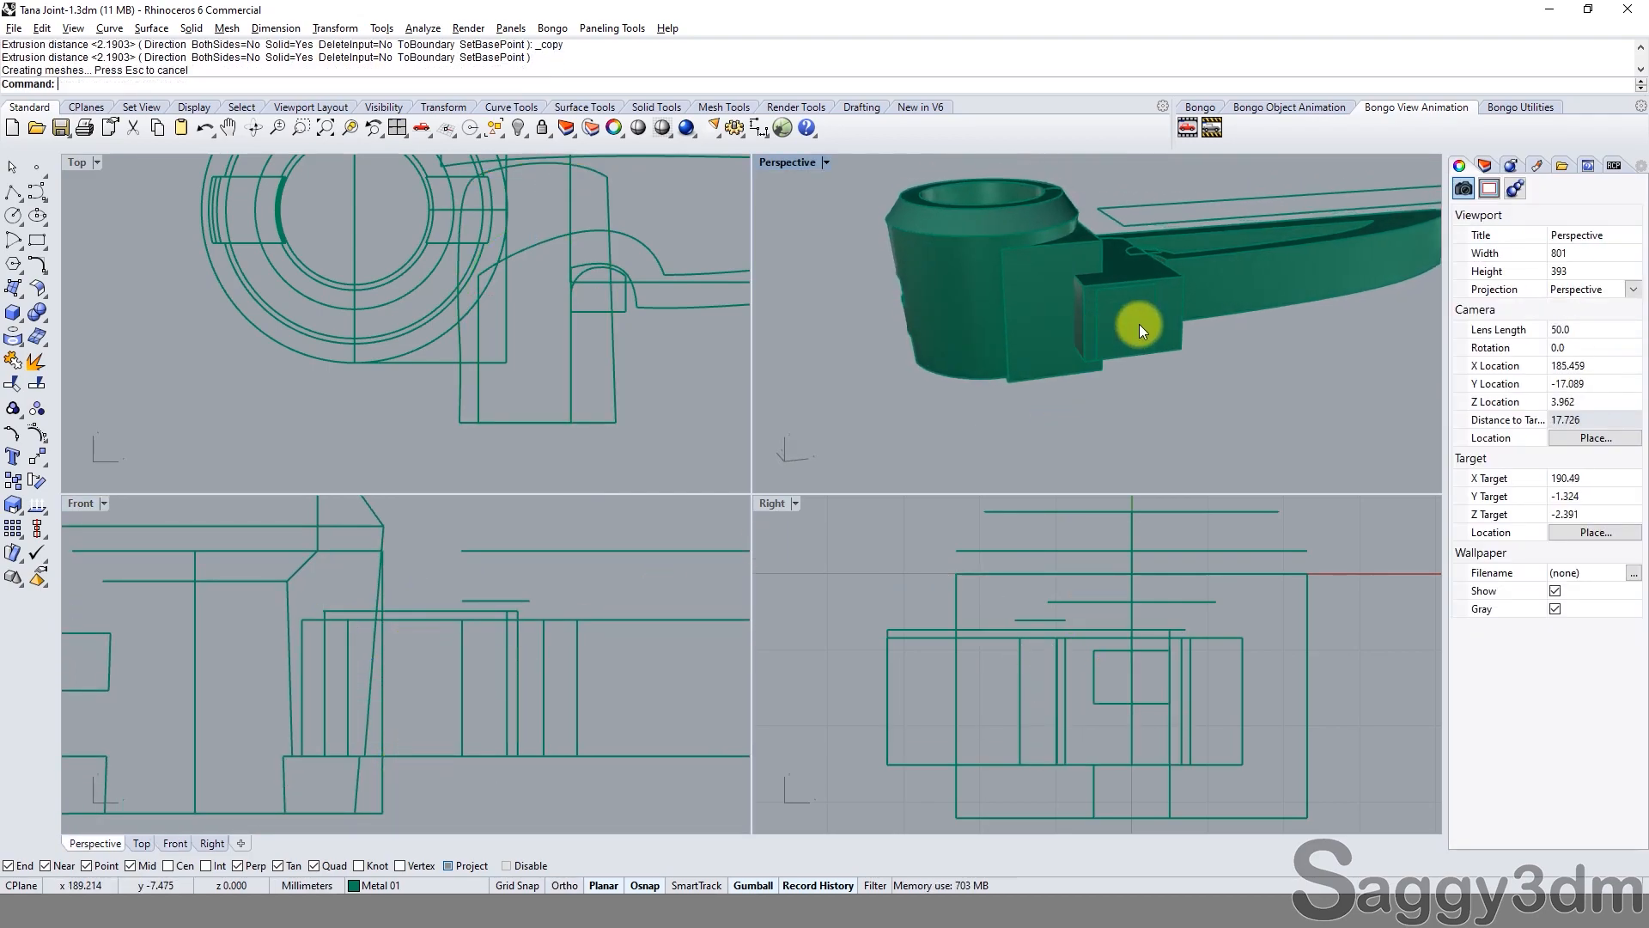
pyautogui.click(1174, 325)
pyautogui.scroll(5, 483, 636)
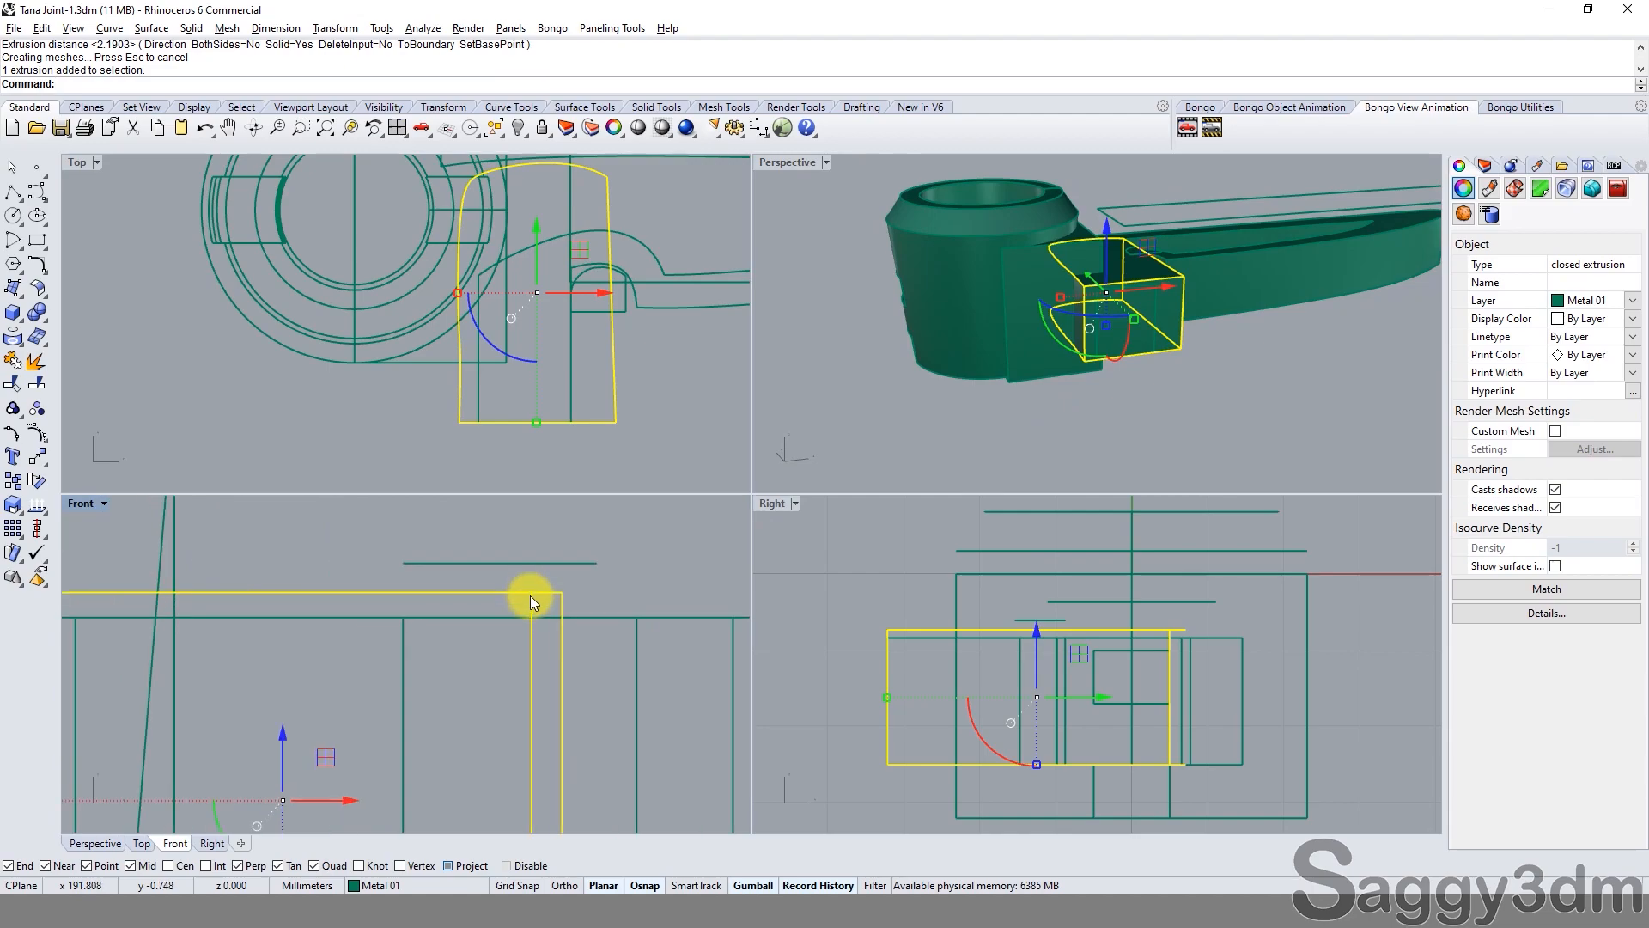
pyautogui.moveTo(530, 591); pyautogui.dragTo(538, 607)
pyautogui.scroll(-5, 549, 571)
pyautogui.click(816, 421)
pyautogui.scroll(6, 1066, 327)
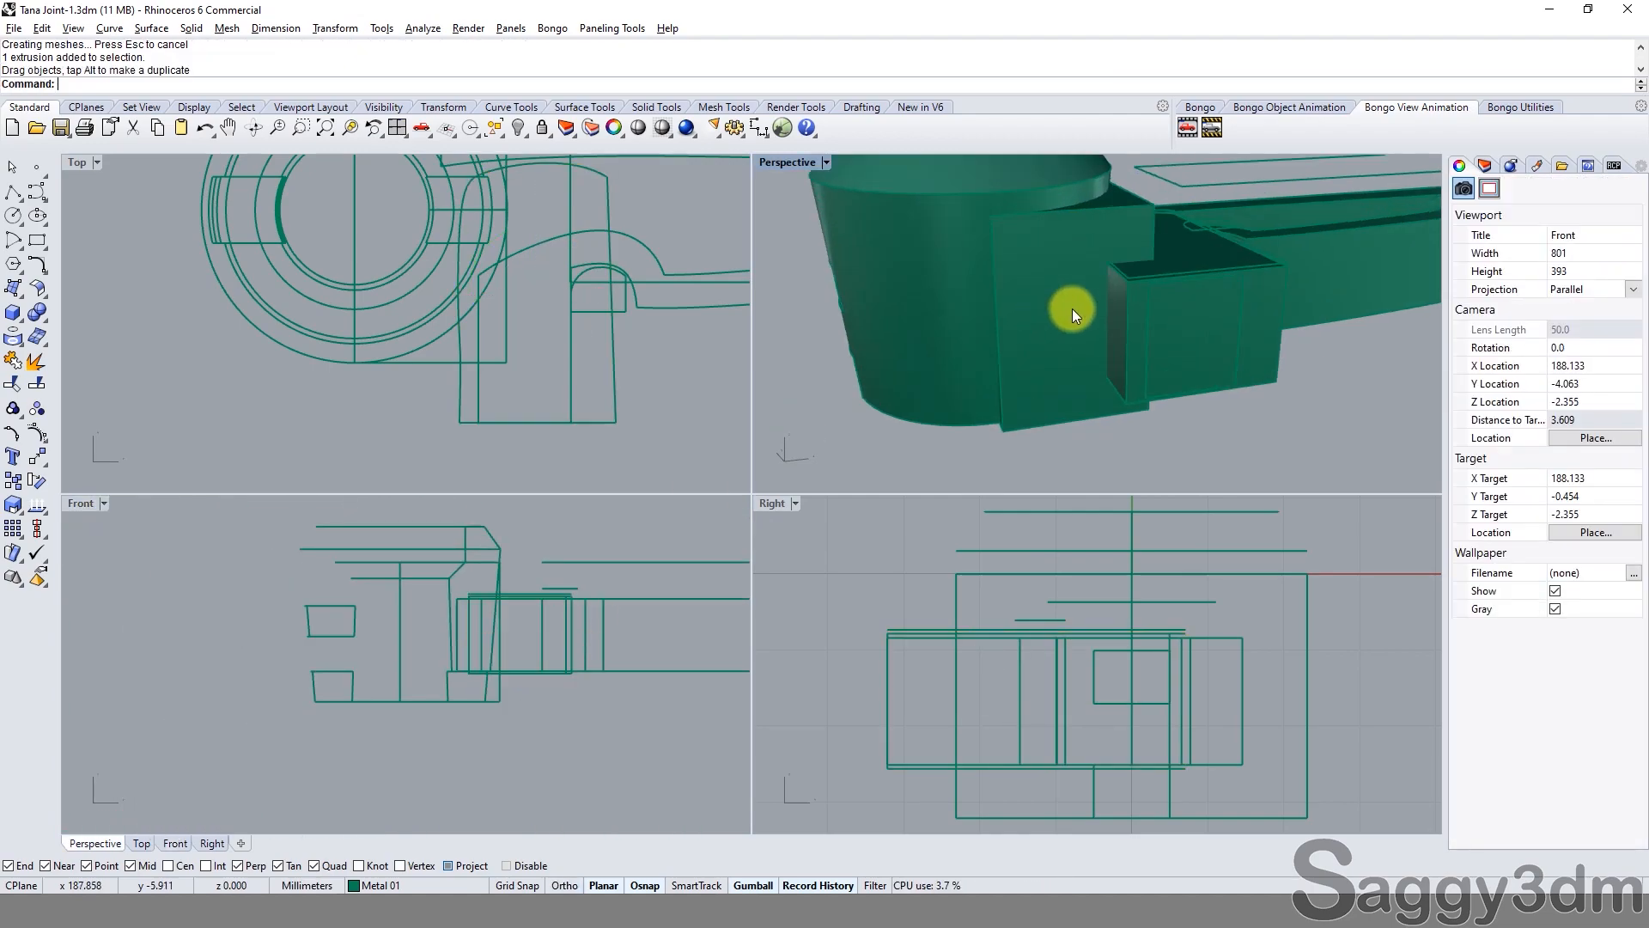
# Ungroup the end bezel assembly and subtract the clearance solid from the end bezel and its attached block with a Boolean difference.
pyautogui.click(1099, 352)
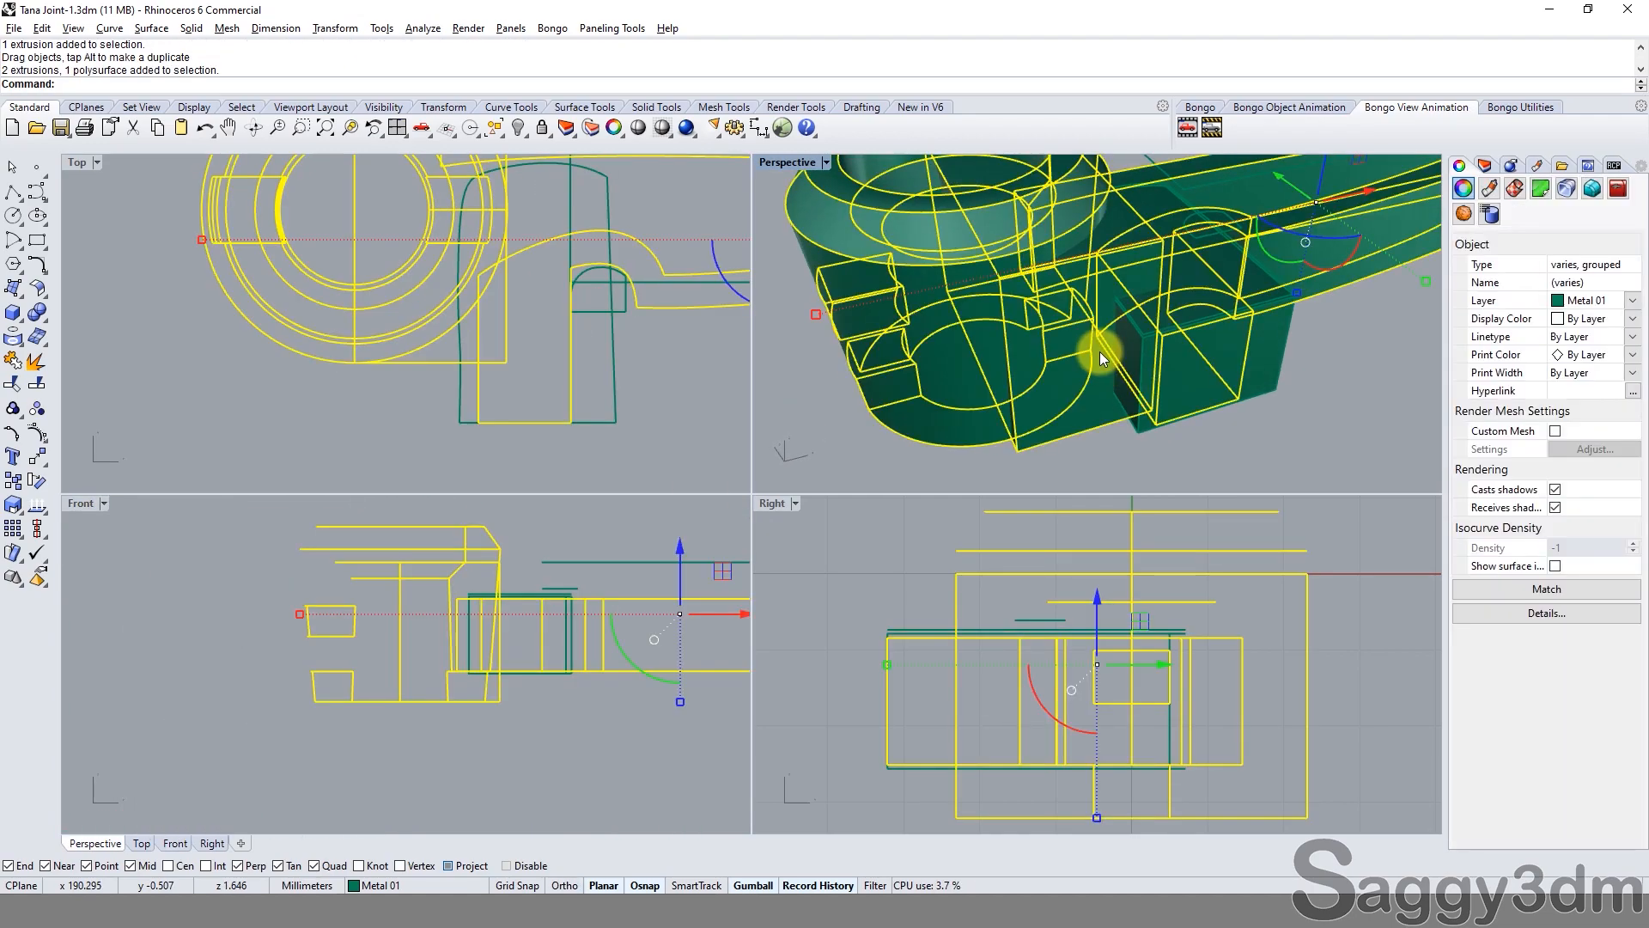
pyautogui.scroll(-5, 1092, 364)
pyautogui.write('u')
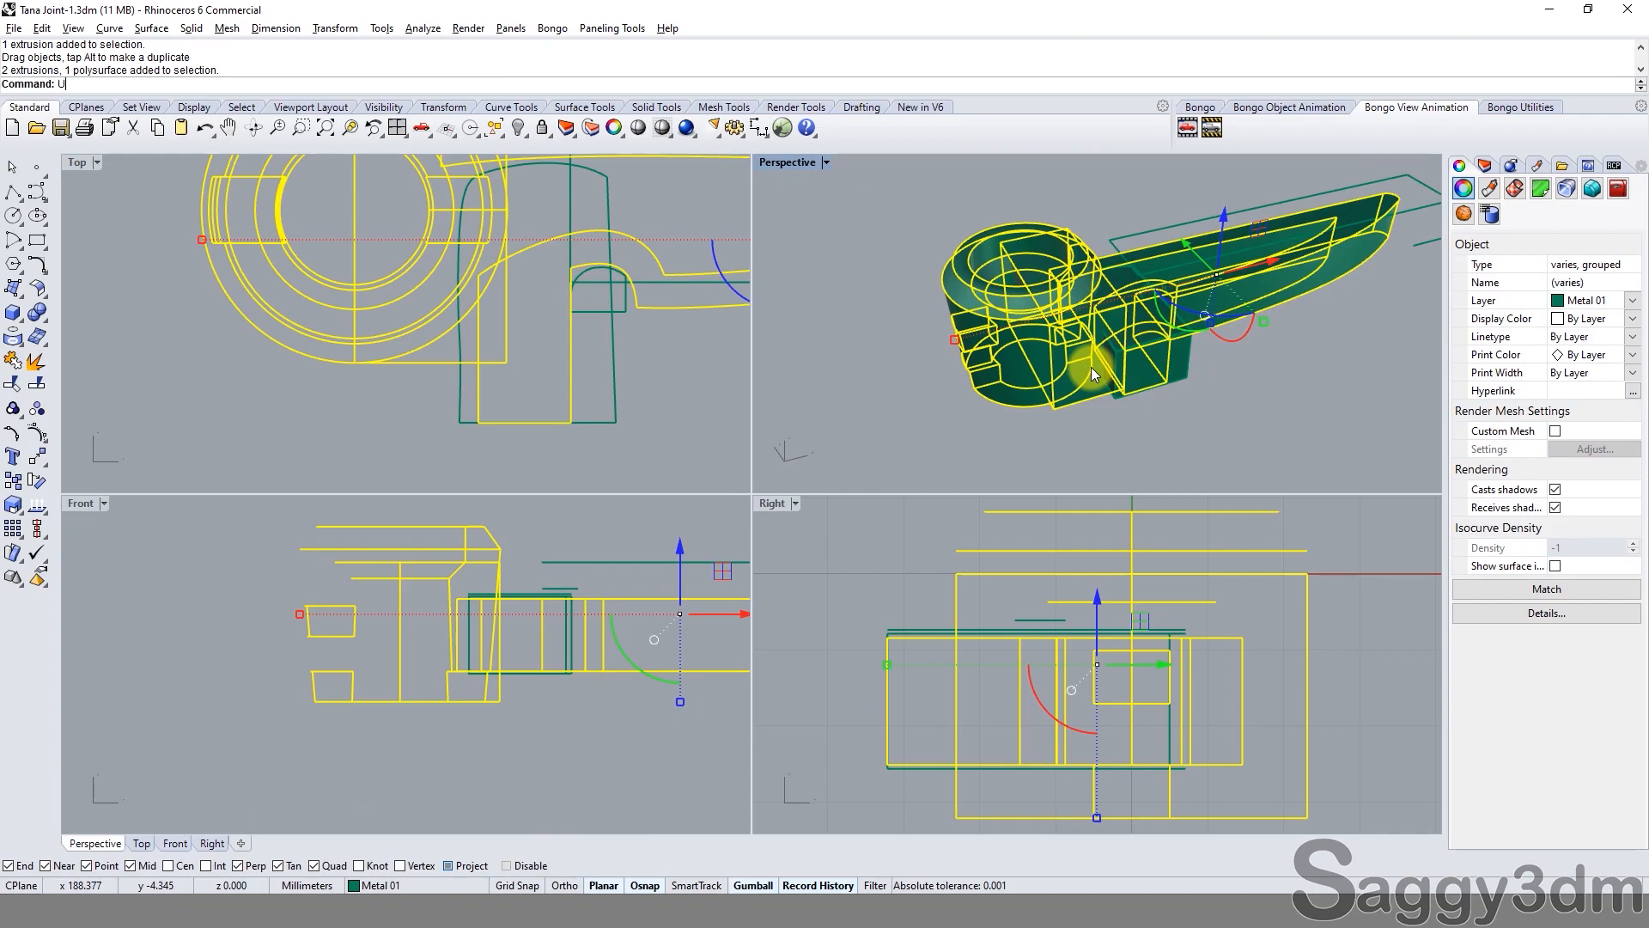
pyautogui.write('g')
pyautogui.press('Return')
pyautogui.click(1065, 373)
pyautogui.write('bd')
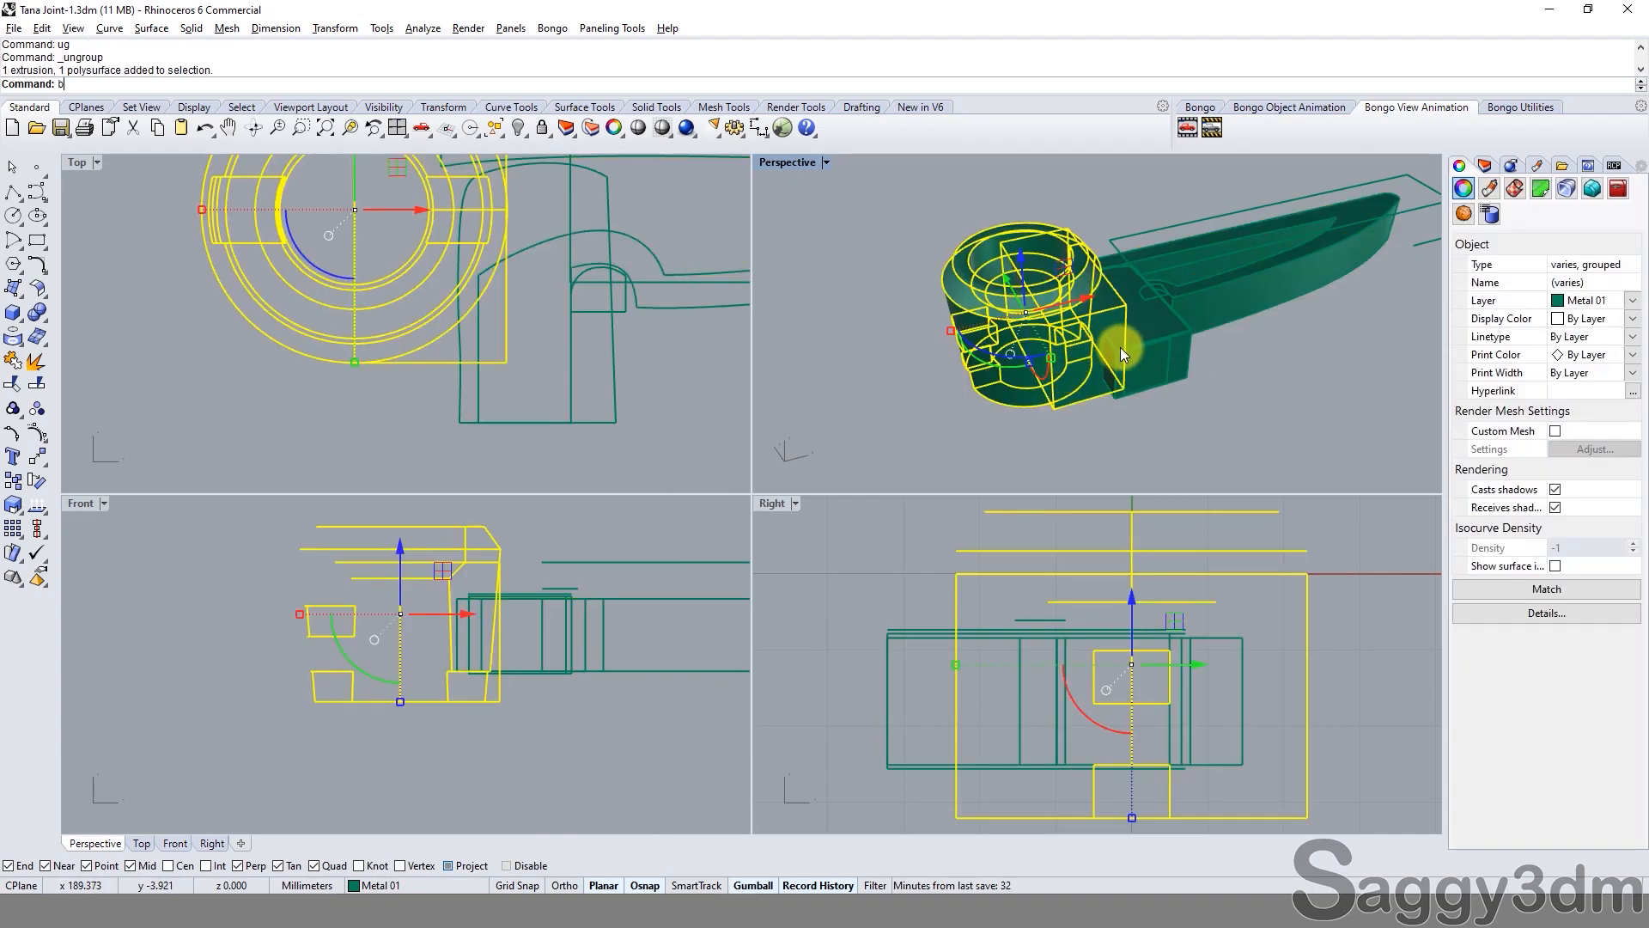
pyautogui.press('Return')
pyautogui.click(1184, 367)
pyautogui.press('Return')
pyautogui.scroll(8, 1160, 378)
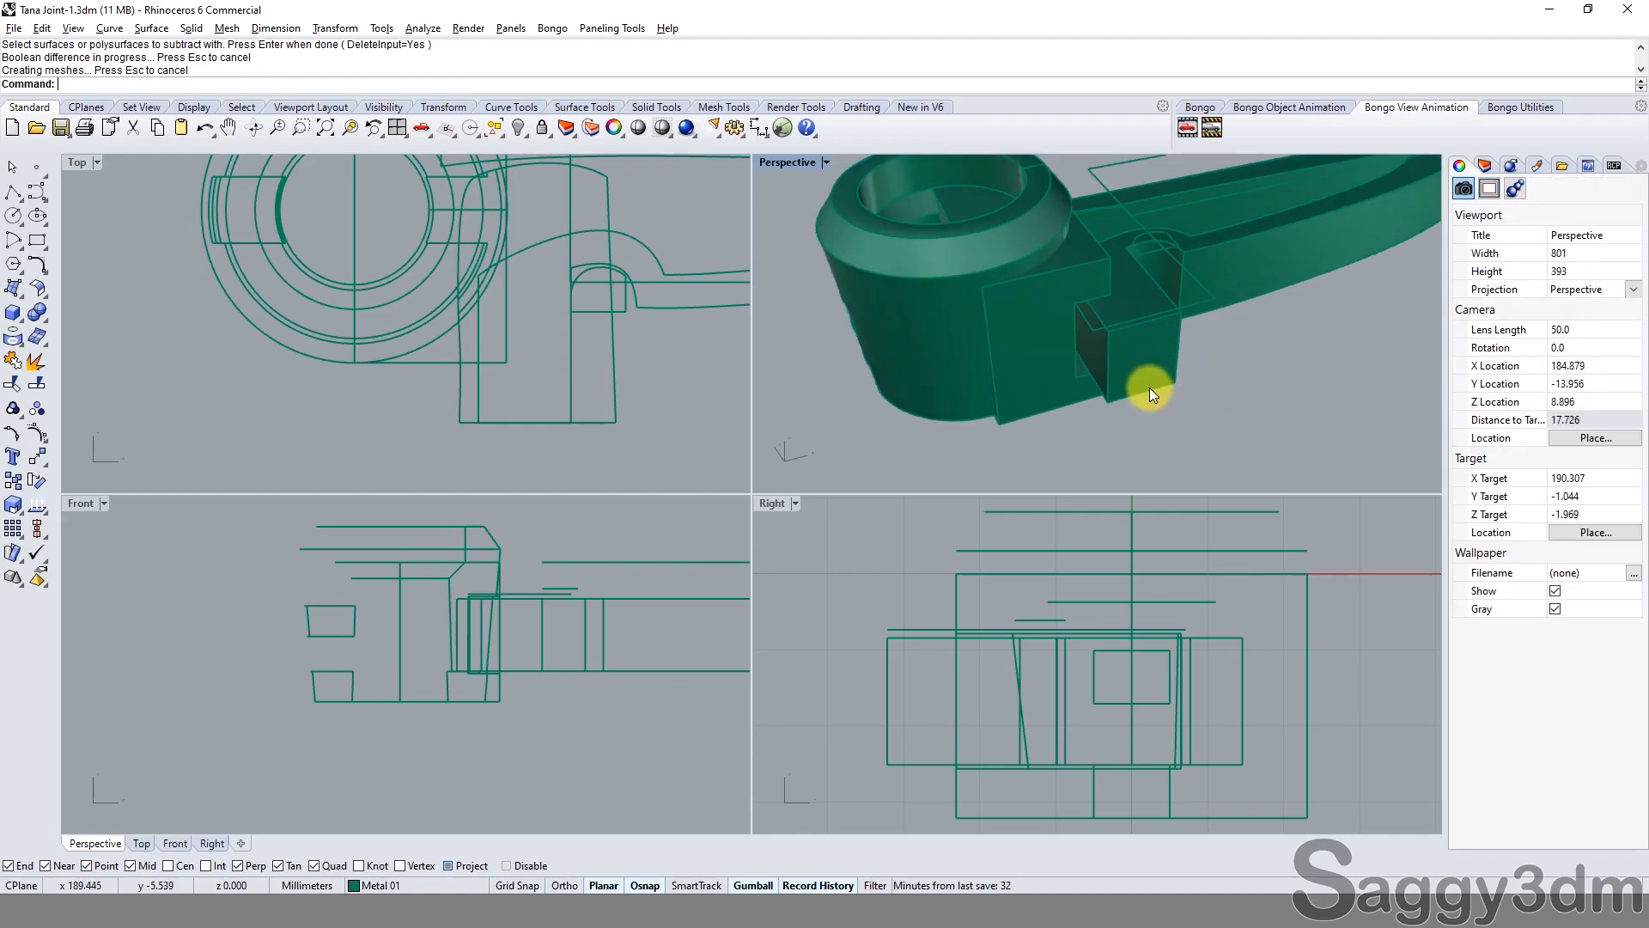
# Examine the clearance cut in the end bezel's block around the spring tongue from several sides.
pyautogui.moveTo(981, 412)
pyautogui.mouseDown(button='right')
pyautogui.moveTo(1063, 383)
pyautogui.moveTo(987, 407)
pyautogui.mouseUp(button='right')
pyautogui.scroll(-2, 1075, 332)
pyautogui.keyDown('shift'); pyautogui.moveTo(1075, 332); pyautogui.dragTo(898, 413, button='right'); pyautogui.keyUp('shift')
pyautogui.moveTo(898, 412); pyautogui.dragTo(1643, 219, button='right')
pyautogui.click(1120, 261)
pyautogui.moveTo(1060, 280); pyautogui.dragTo(1146, 244, button='right')
pyautogui.scroll(-2, 1295, 330)
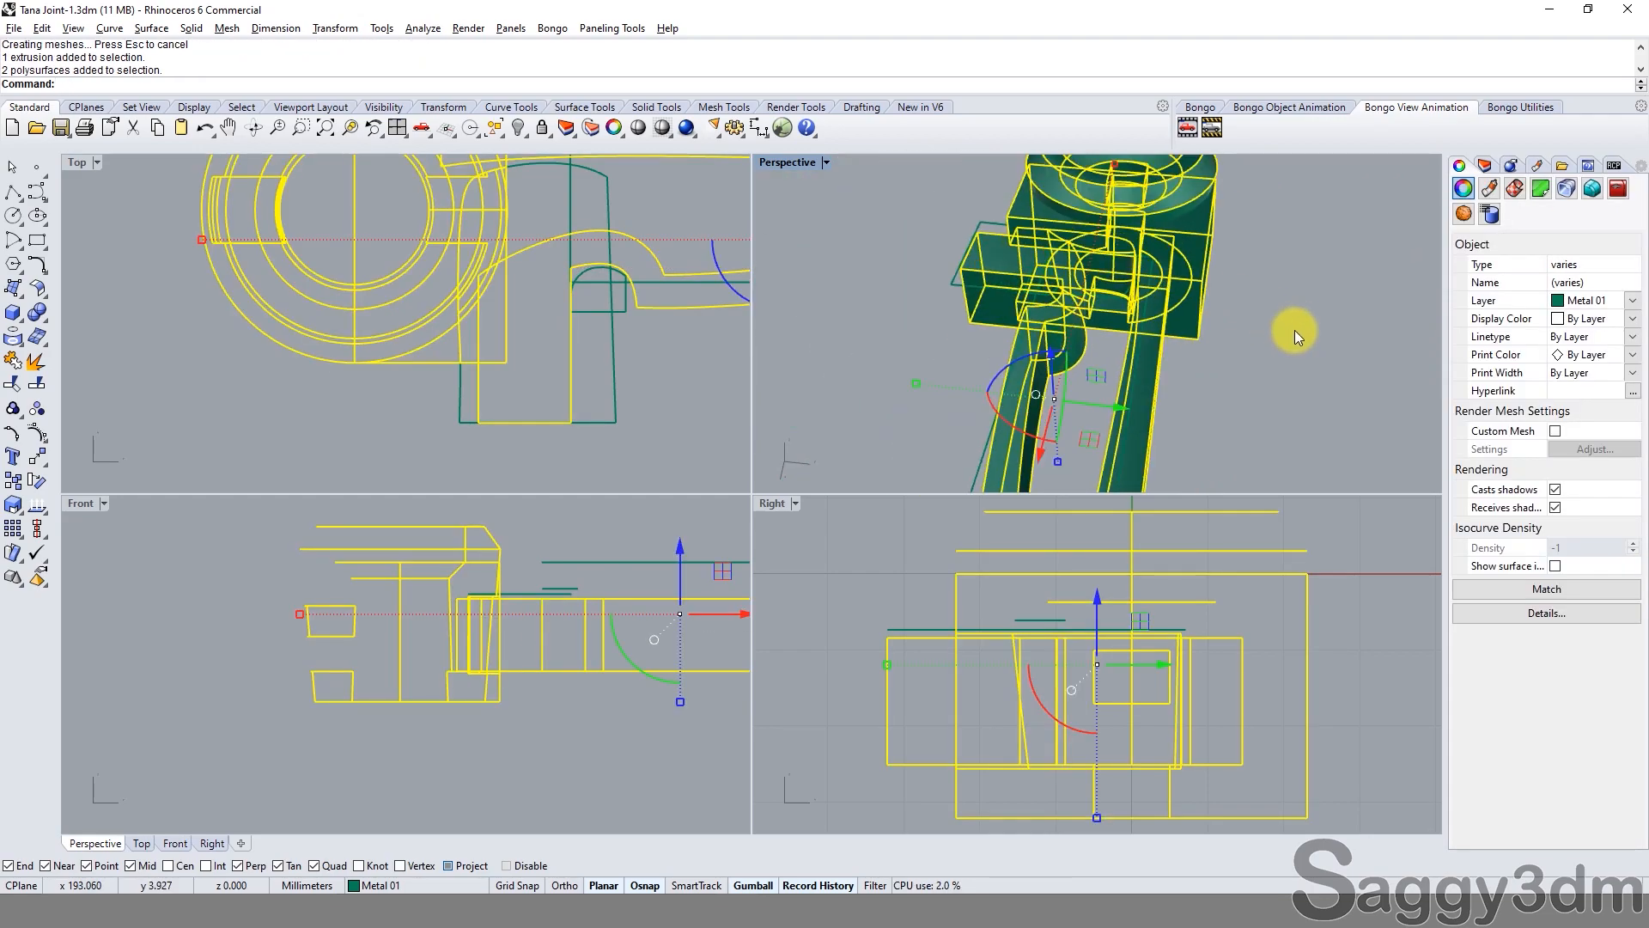
pyautogui.moveTo(1296, 329); pyautogui.dragTo(1331, 276, button='right')
pyautogui.click(1332, 277)
pyautogui.scroll(-2, 1332, 310)
pyautogui.moveTo(1091, 447)
pyautogui.mouseDown(button='right')
pyautogui.moveTo(1218, 230)
pyautogui.moveTo(1175, 358)
pyautogui.moveTo(1080, 434)
pyautogui.mouseUp(button='right')
# Bring the hidden housing back into view together with its bezels and stone.
pyautogui.write('ss')
pyautogui.press('Return')
pyautogui.click(1206, 415)
pyautogui.press('Return')
pyautogui.moveTo(1206, 414); pyautogui.dragTo(1097, 405, button='right')
pyautogui.click(948, 321)
pyautogui.moveTo(949, 321); pyautogui.dragTo(823, 219, button='right')
pyautogui.press('Escape')
# Maximise the Perspective view, remove the two connecting bars under the housing's bezels from the group and delete them.
pyautogui.doubleClick(776, 163)
pyautogui.moveTo(1115, 350); pyautogui.dragTo(1194, 579, button='right')
pyautogui.click(1184, 514)
pyautogui.moveTo(1184, 514); pyautogui.dragTo(930, 448, button='right')
pyautogui.press('Escape')
pyautogui.write('RG')
pyautogui.press('Return')
pyautogui.scroll(5, 937, 412)
pyautogui.click(945, 369)
pyautogui.scroll(-1, 956, 385)
pyautogui.scroll(-2, 955, 385)
pyautogui.click(751, 393)
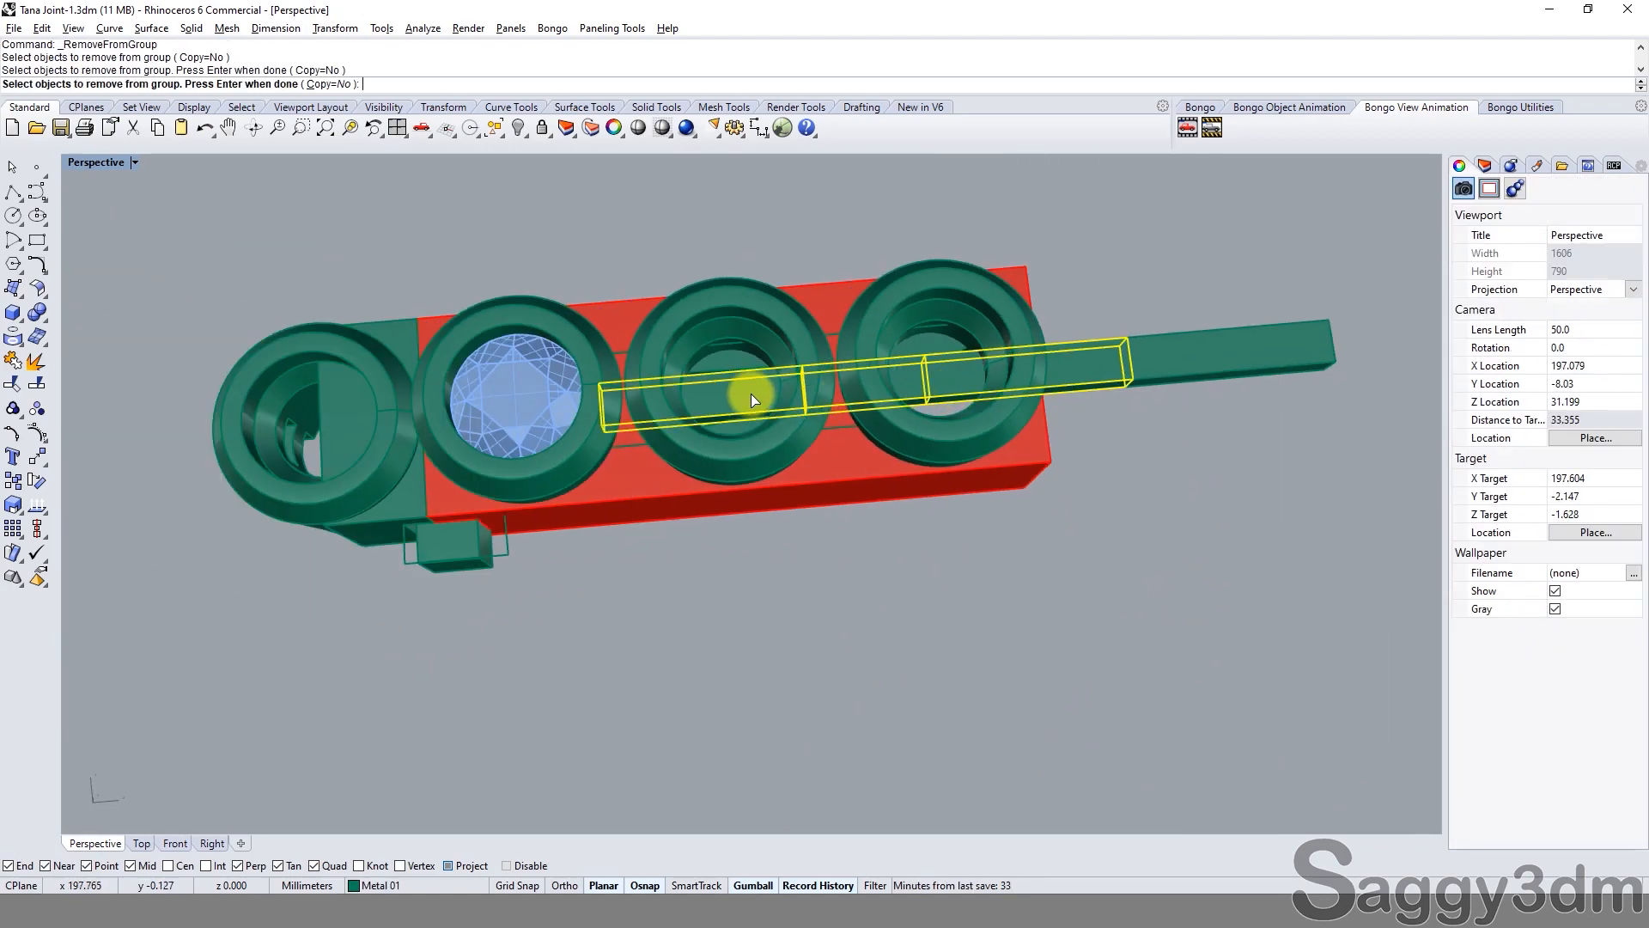
pyautogui.press('Return')
pyautogui.press('Delete')
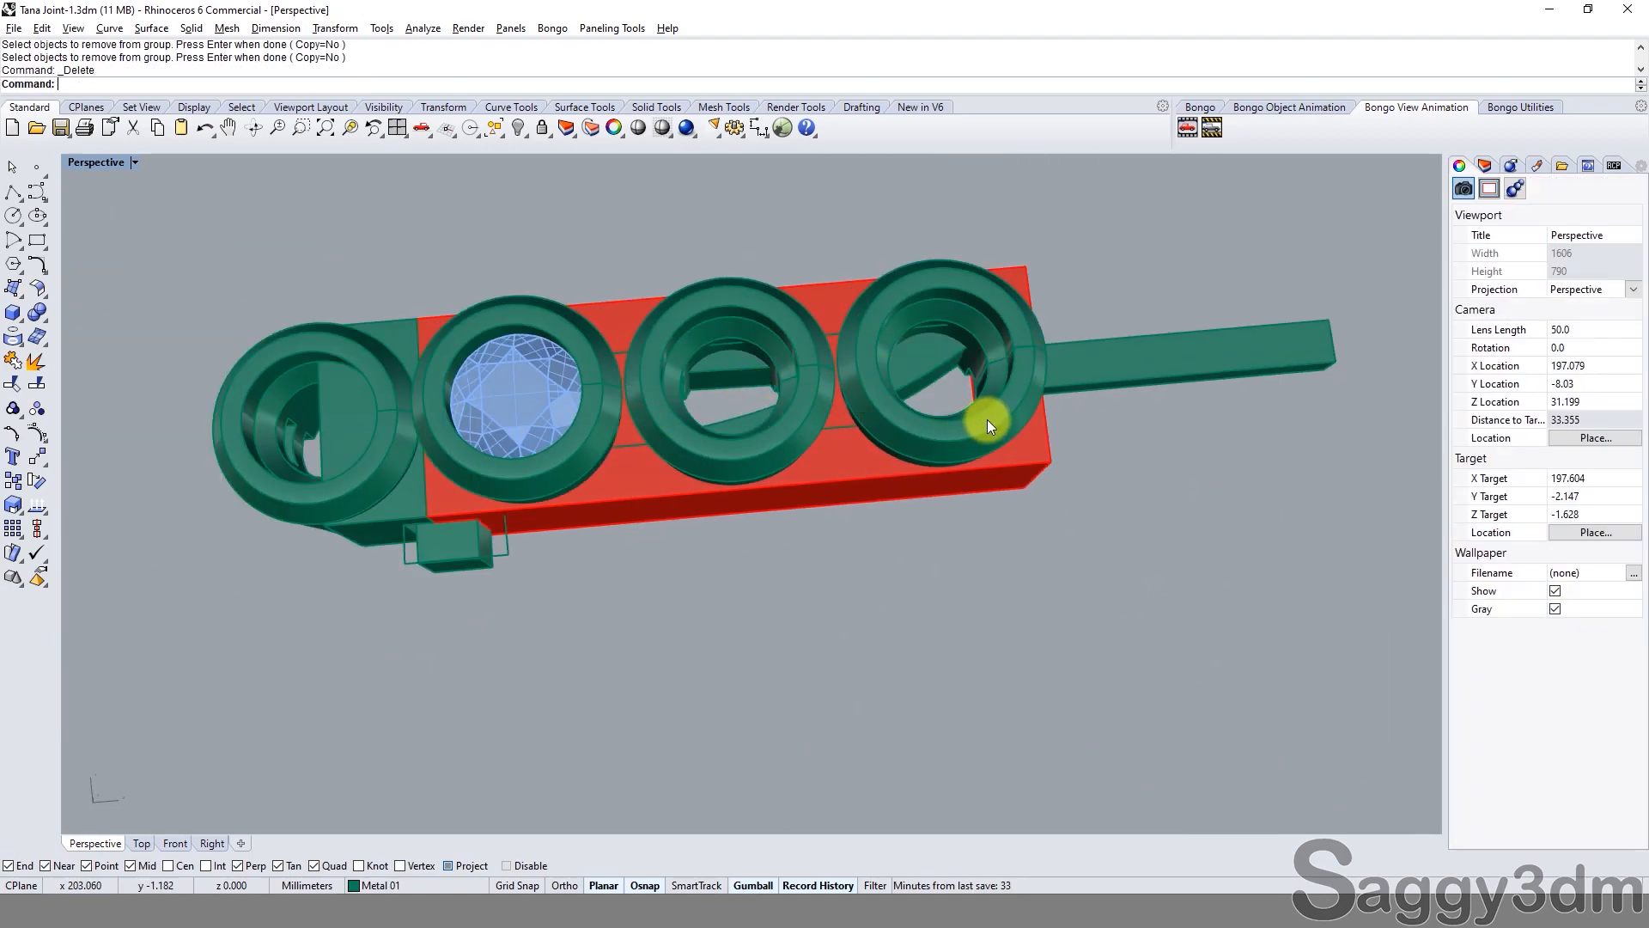
# Inspect the inside of the bezels above the housing and return to the four-viewport layout with the whole model fitted.
pyautogui.scroll(3, 962, 442)
pyautogui.scroll(-3, 962, 442)
pyautogui.moveTo(817, 342); pyautogui.dragTo(739, 416, button='right')
pyautogui.scroll(8, 727, 424)
pyautogui.click(723, 424)
pyautogui.scroll(-5, 601, 386)
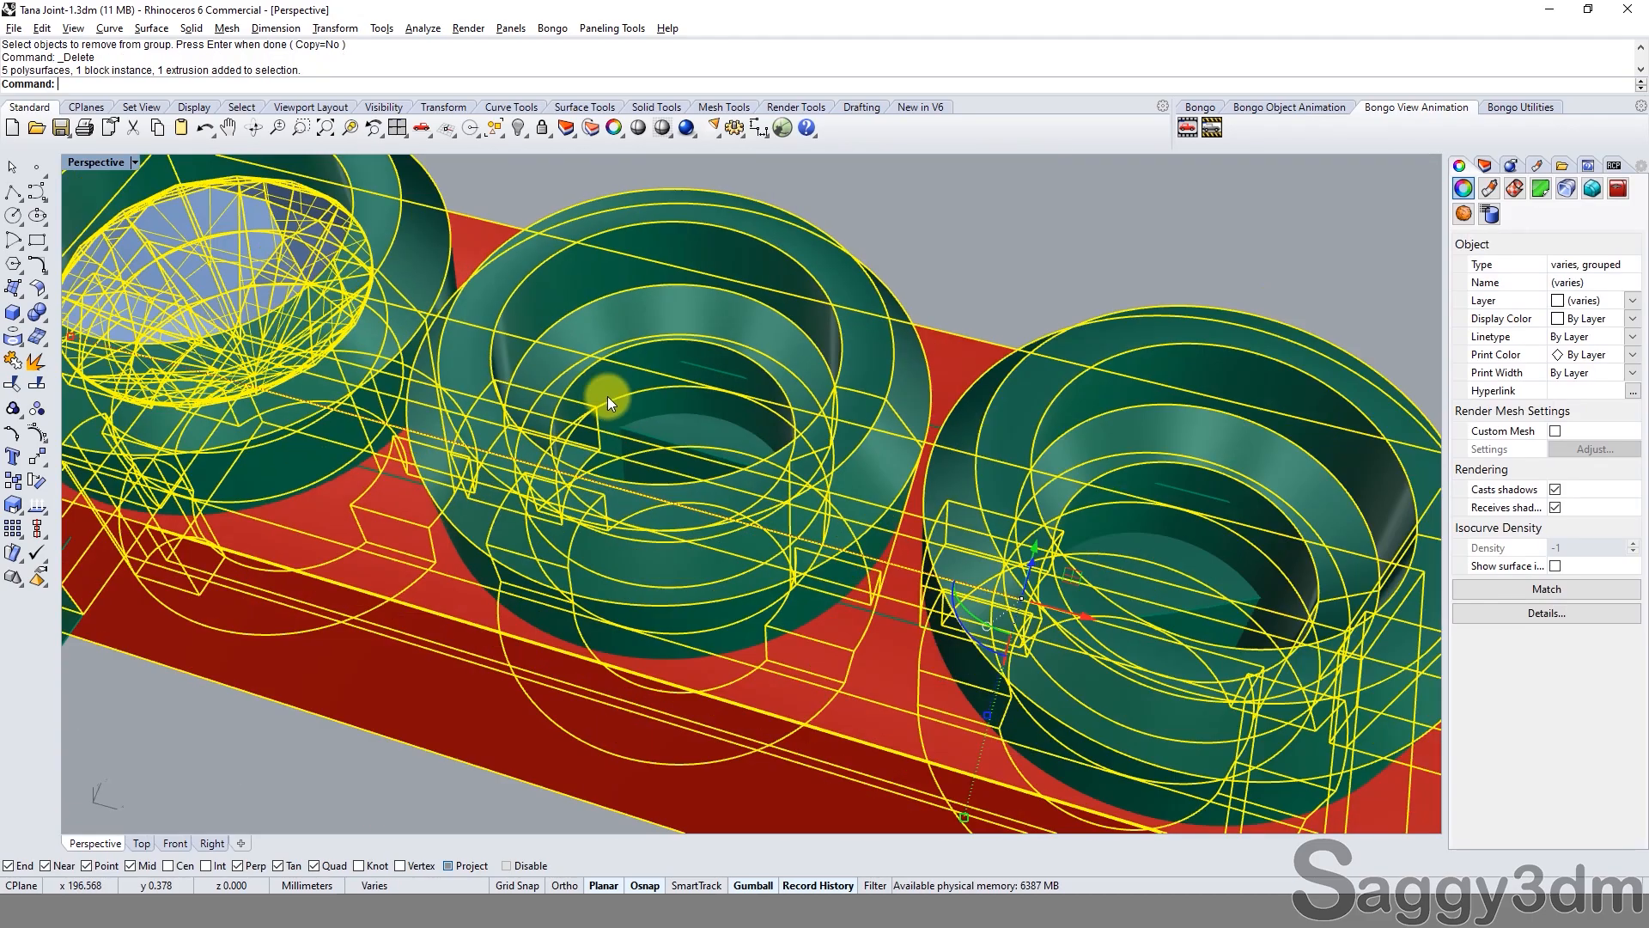
pyautogui.click(397, 127)
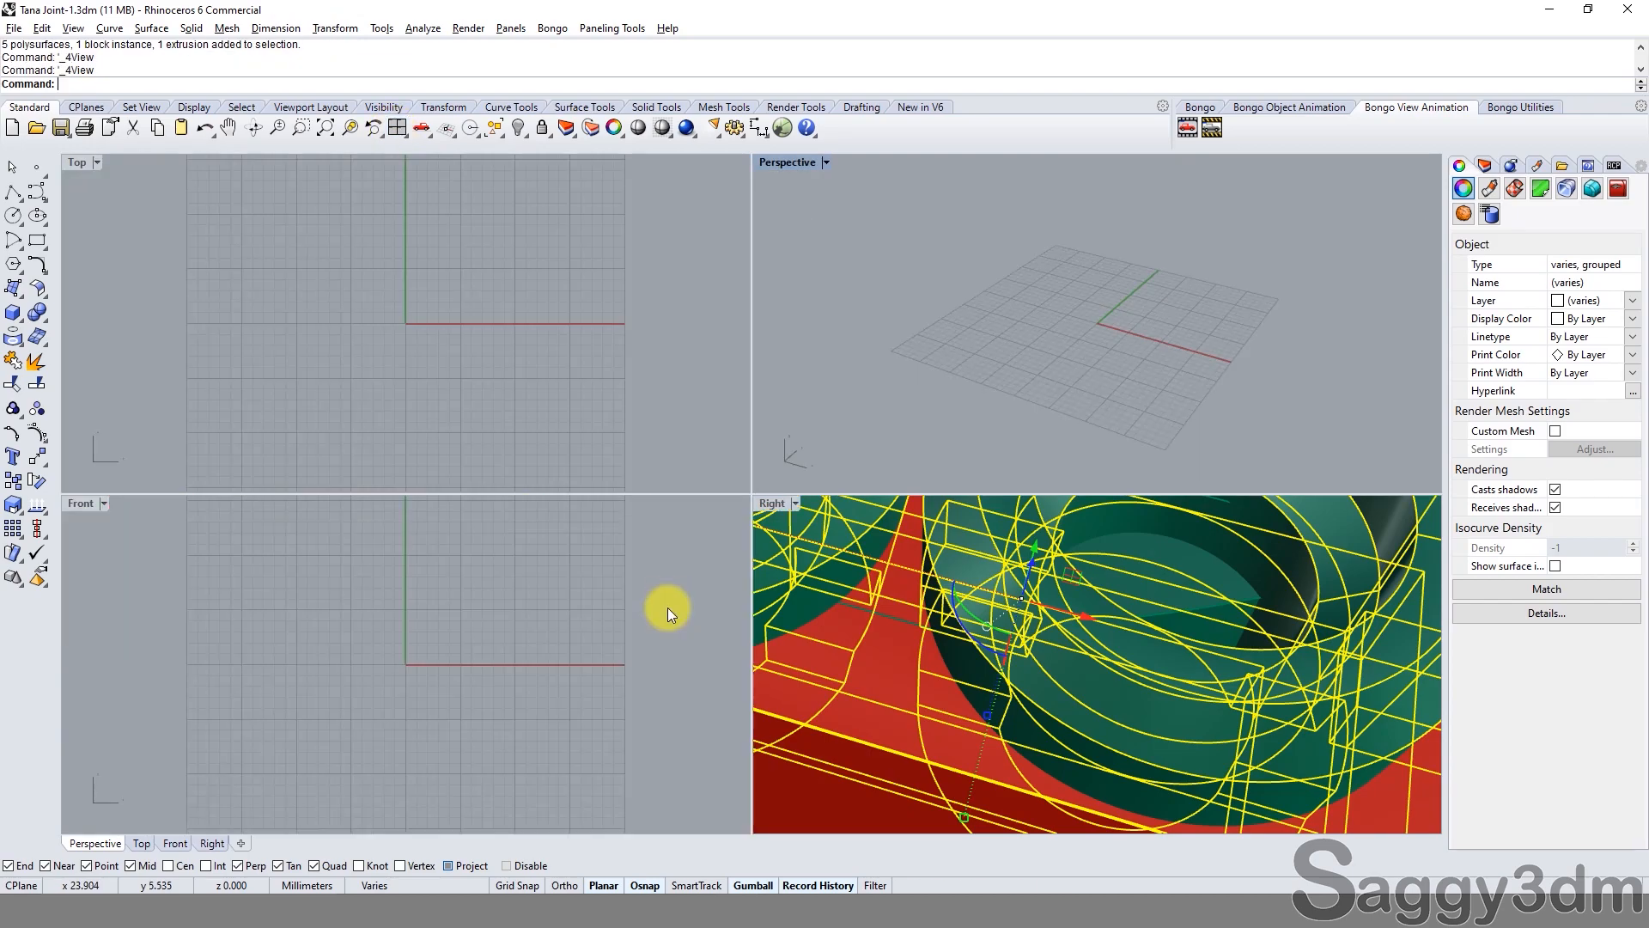
pyautogui.hotkey('ctrl', 'shift', 'e')
# Draw a large solid box from the end bezel past the housing's far end, its top at the stone's lower tip, and move it to straddle the housing.
pyautogui.scroll(4, 475, 657)
pyautogui.scroll(-2, 574, 686)
pyautogui.click(652, 651)
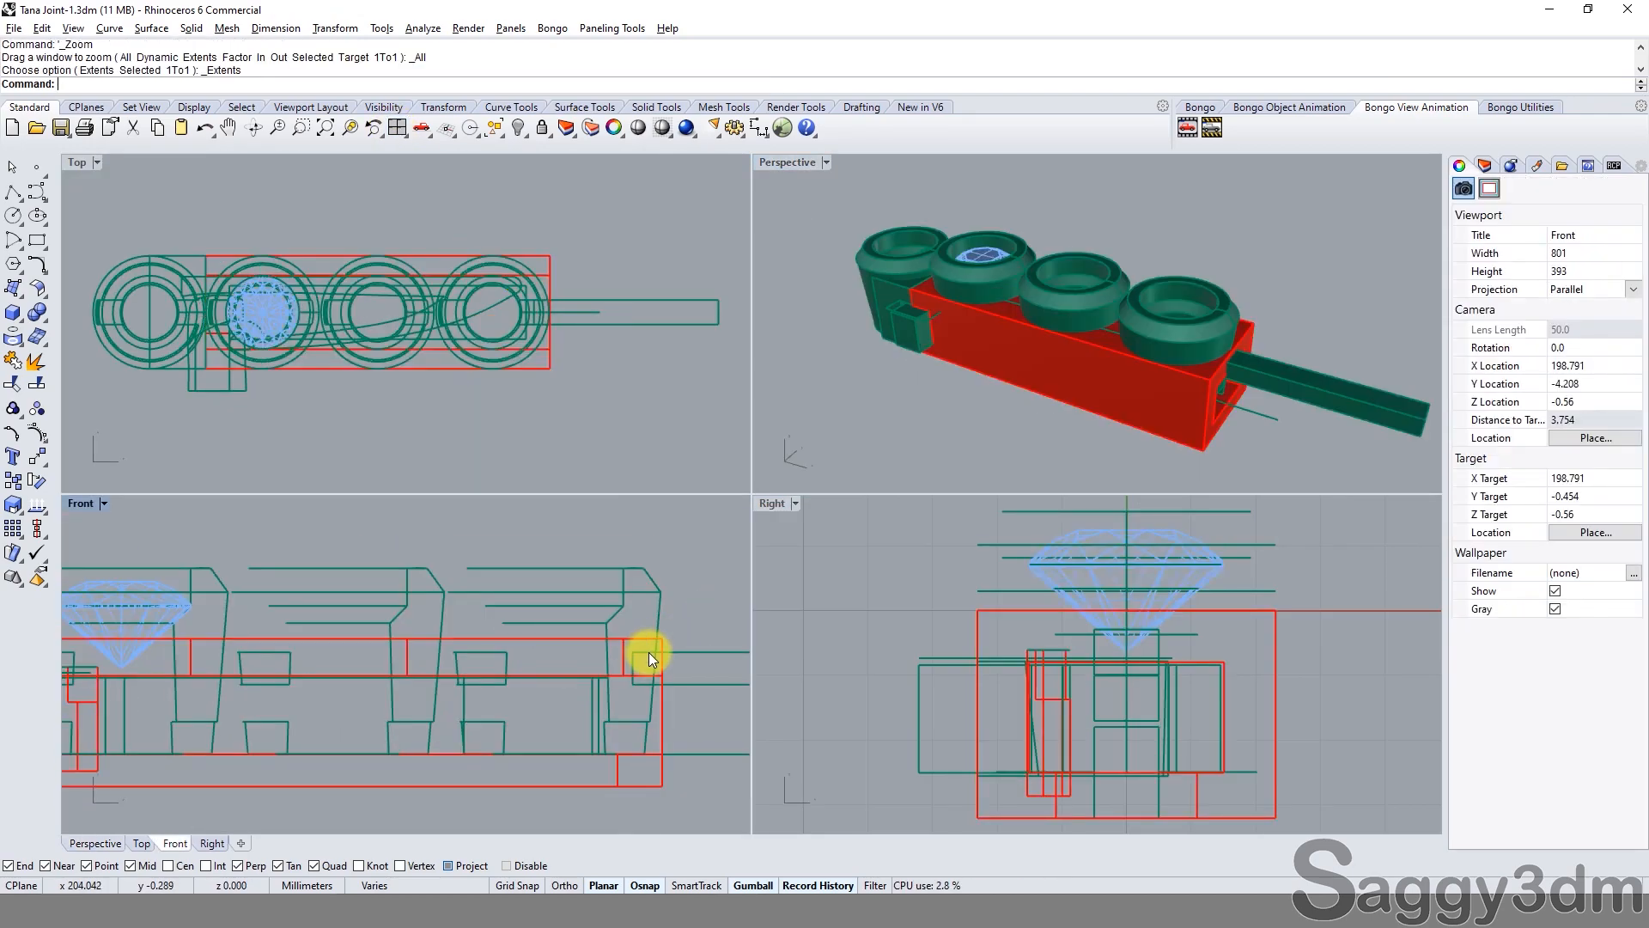
pyautogui.click(12, 320)
pyautogui.scroll(-4, 310, 492)
pyautogui.scroll(-2, 309, 499)
pyautogui.scroll(-4, 600, 750)
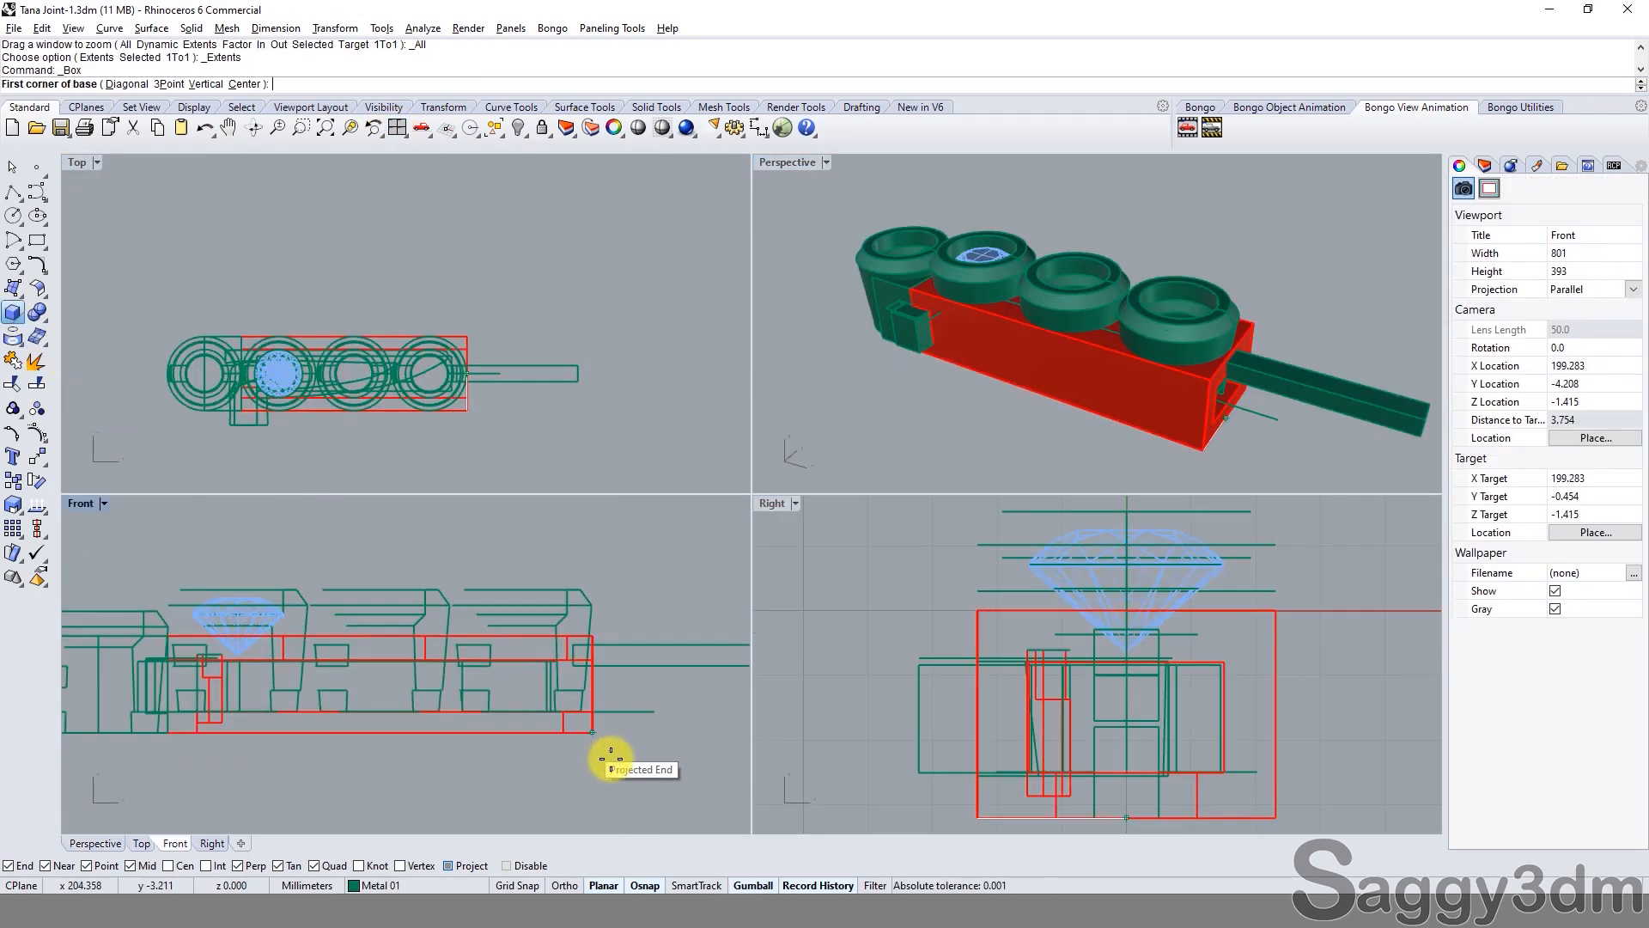
pyautogui.click(669, 778)
pyautogui.scroll(8, 210, 662)
pyautogui.scroll(3, 201, 677)
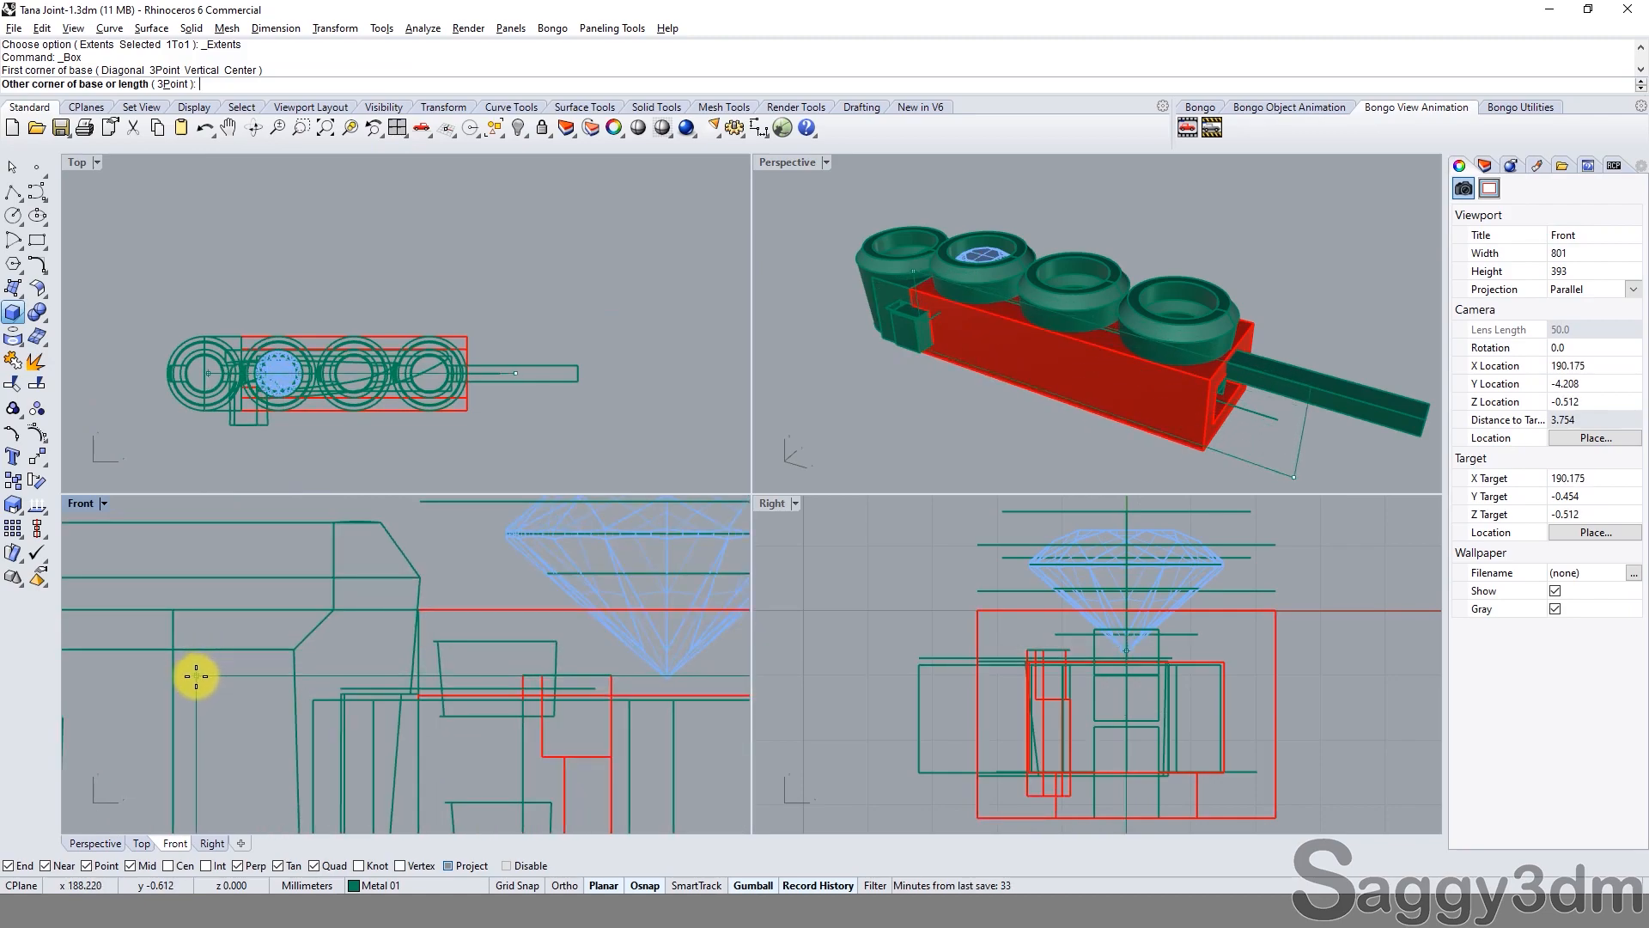
pyautogui.scroll(-4, 218, 567)
pyautogui.scroll(-4, 271, 378)
pyautogui.click(284, 231)
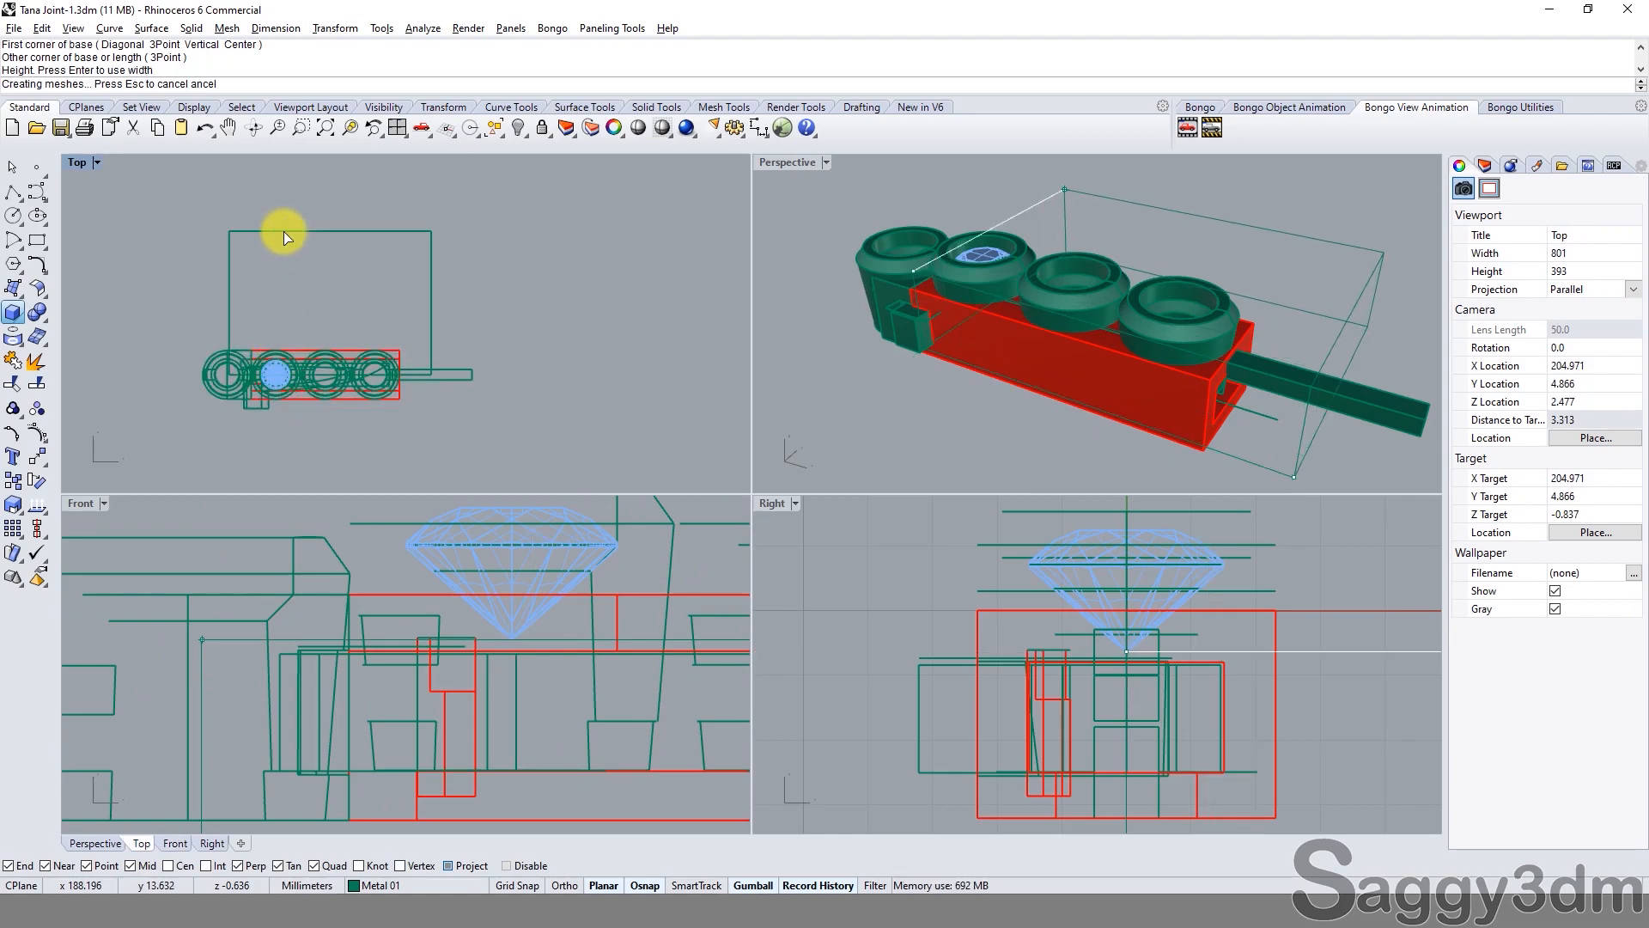
pyautogui.click(287, 231)
pyautogui.moveTo(329, 246); pyautogui.dragTo(340, 319)
# Remove the three bezels above the housing from their group and trim off their lower parts by subtracting the large box.
pyautogui.click(1213, 276)
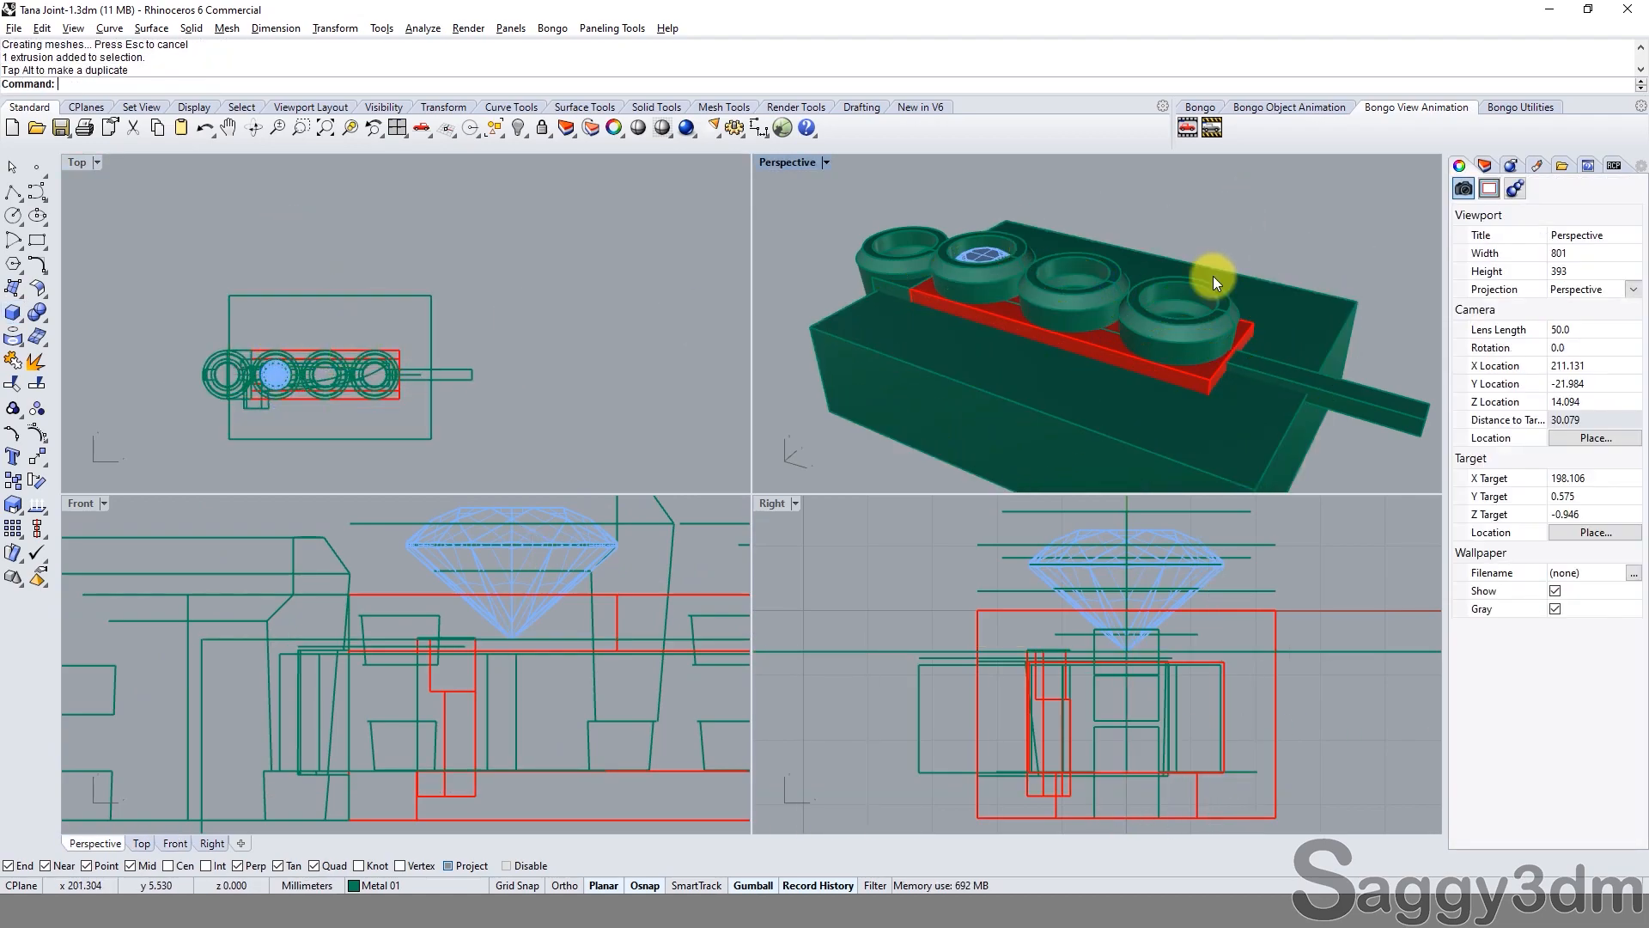
pyautogui.click(1215, 291)
pyautogui.write('rg')
pyautogui.press('Return')
pyautogui.click(1221, 300)
pyautogui.click(1122, 272)
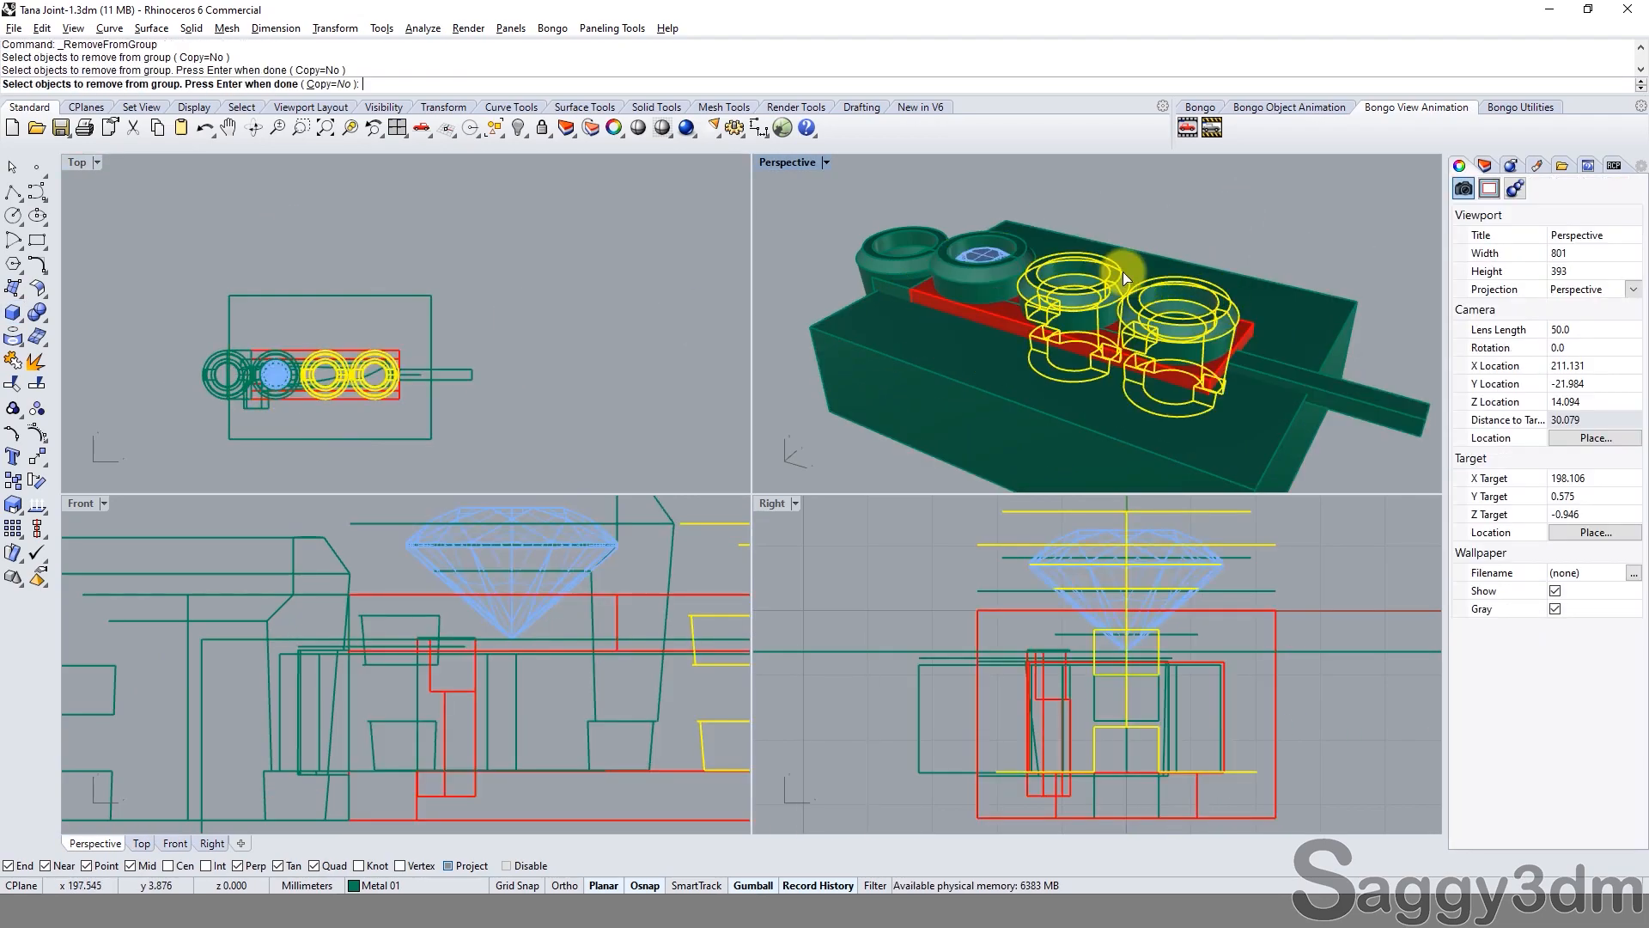
pyautogui.click(1019, 250)
pyautogui.press('Return')
pyautogui.write('bd')
pyautogui.press('Return')
pyautogui.click(1295, 289)
pyautogui.press('Return')
# Group the end bezel, its block and the spring tongue together.
pyautogui.moveTo(1295, 288); pyautogui.dragTo(1126, 414, button='right')
pyautogui.click(846, 330)
pyautogui.keyDown('shift'); pyautogui.click(842, 323); pyautogui.keyUp('shift')
pyautogui.write('g')
pyautogui.press('Return')
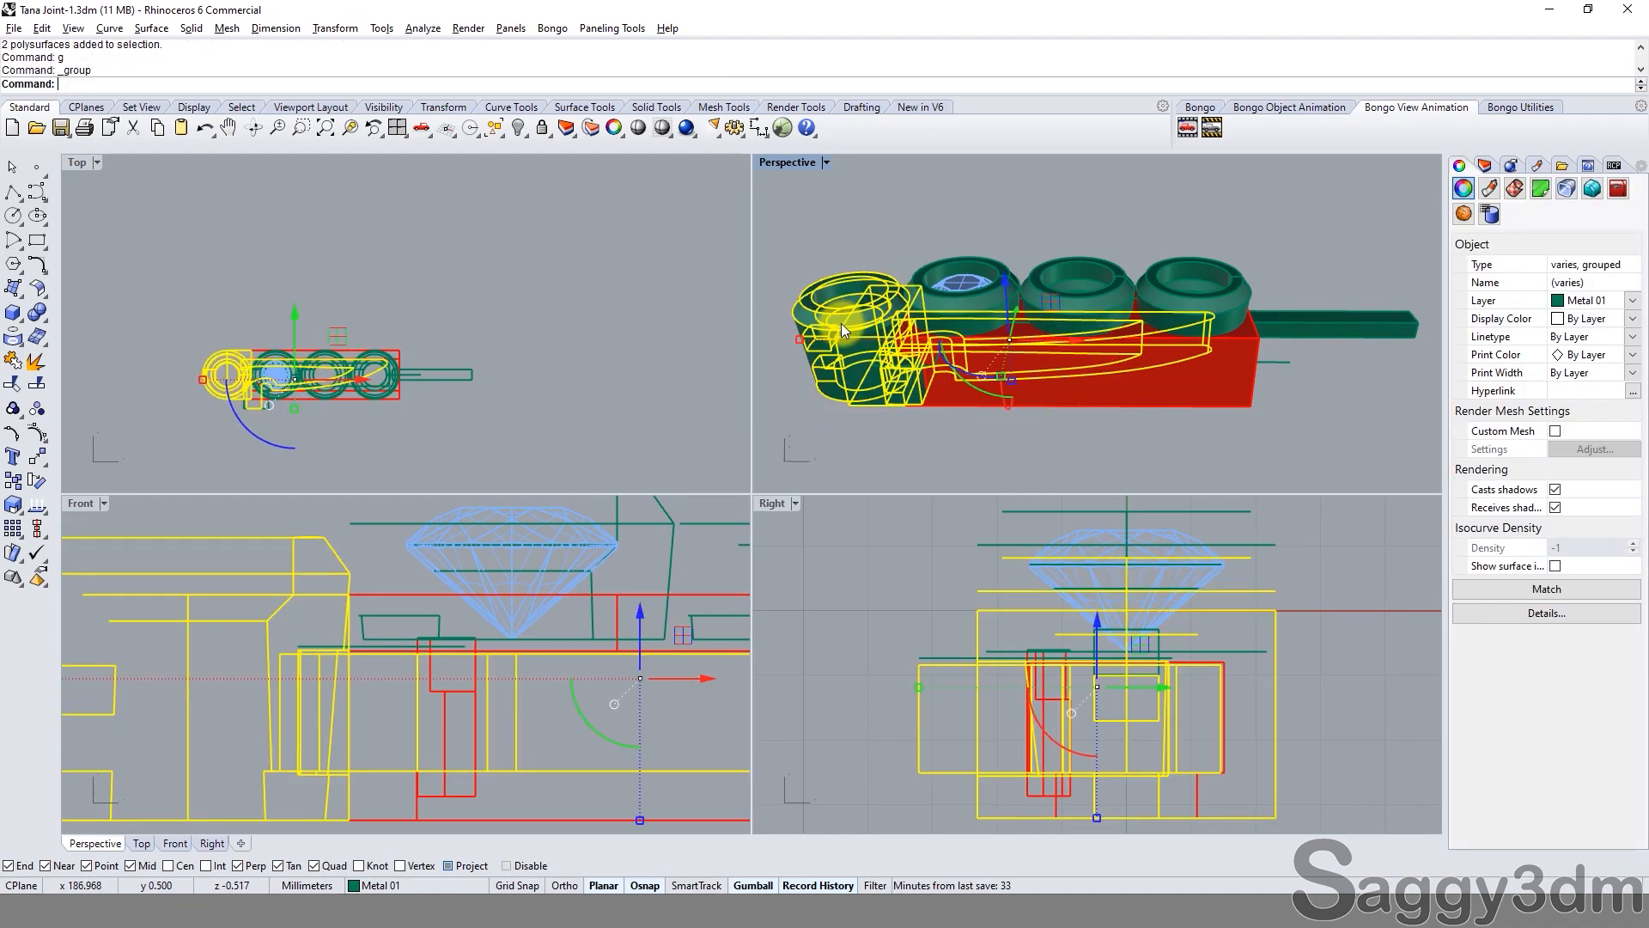
# Temporarily hide the grouped end bezel and tongue and the loose curve to examine the housing, and undo the hiding.
pyautogui.write('h')
pyautogui.press('Return')
pyautogui.click(876, 359)
pyautogui.write('h')
pyautogui.press('Return')
pyautogui.moveTo(876, 359); pyautogui.dragTo(859, 408, button='right')
pyautogui.scroll(5, 1053, 368)
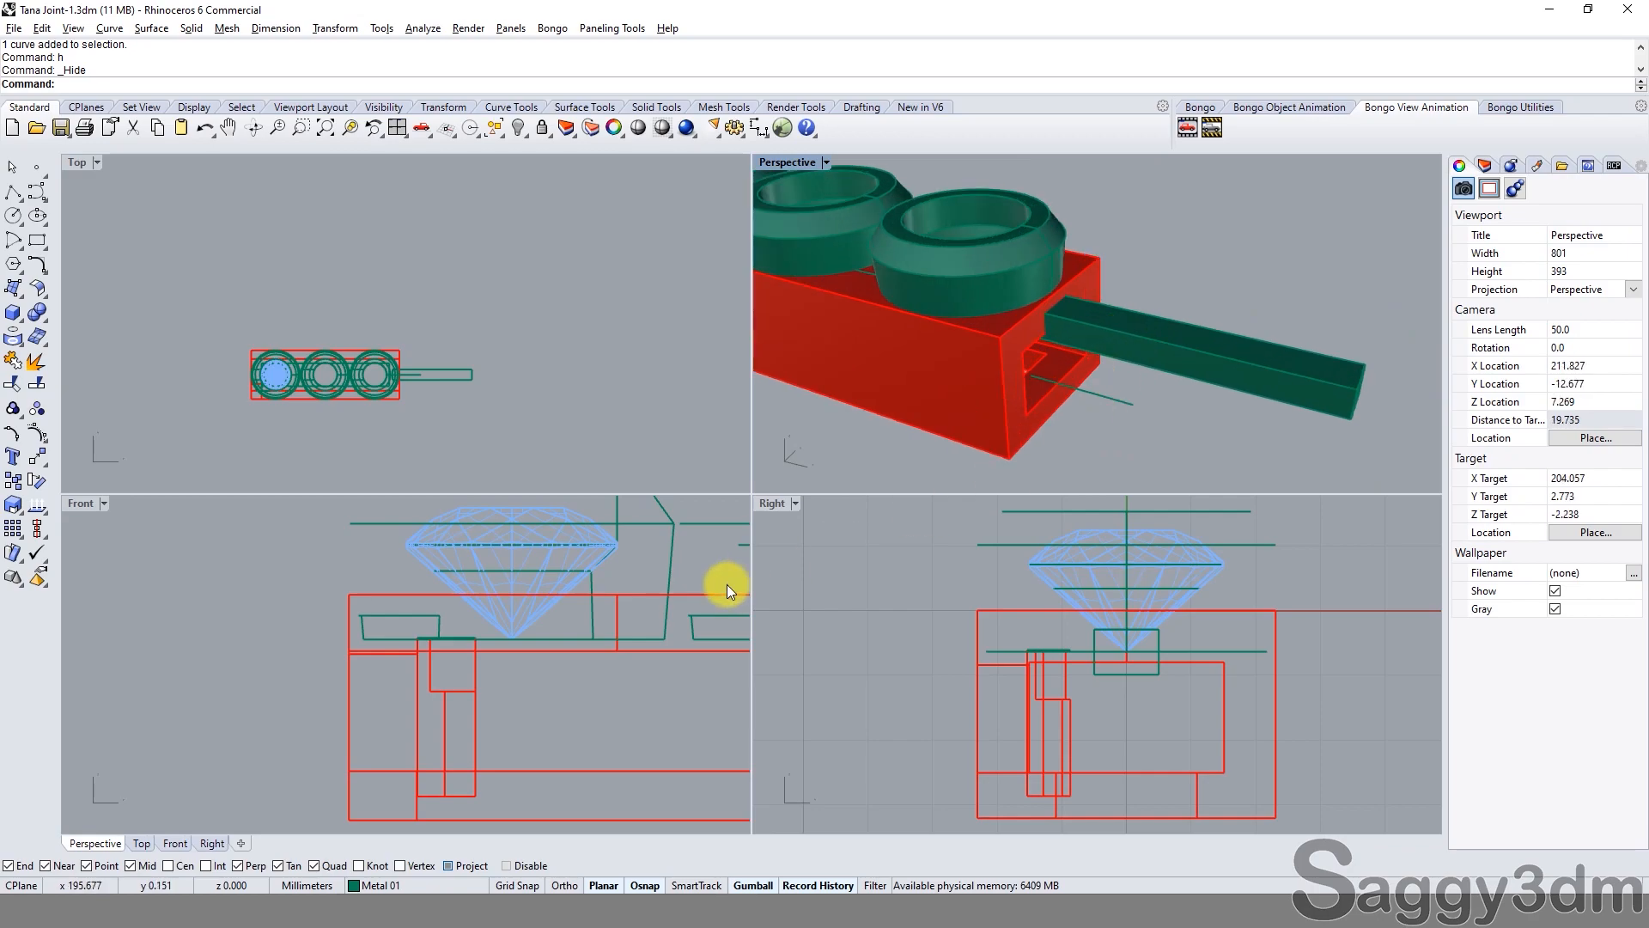
pyautogui.scroll(4, 434, 328)
pyautogui.scroll(2, 454, 268)
pyautogui.moveTo(473, 283); pyautogui.dragTo(607, 252, button='right')
pyautogui.hotkey('ctrl', 'z')
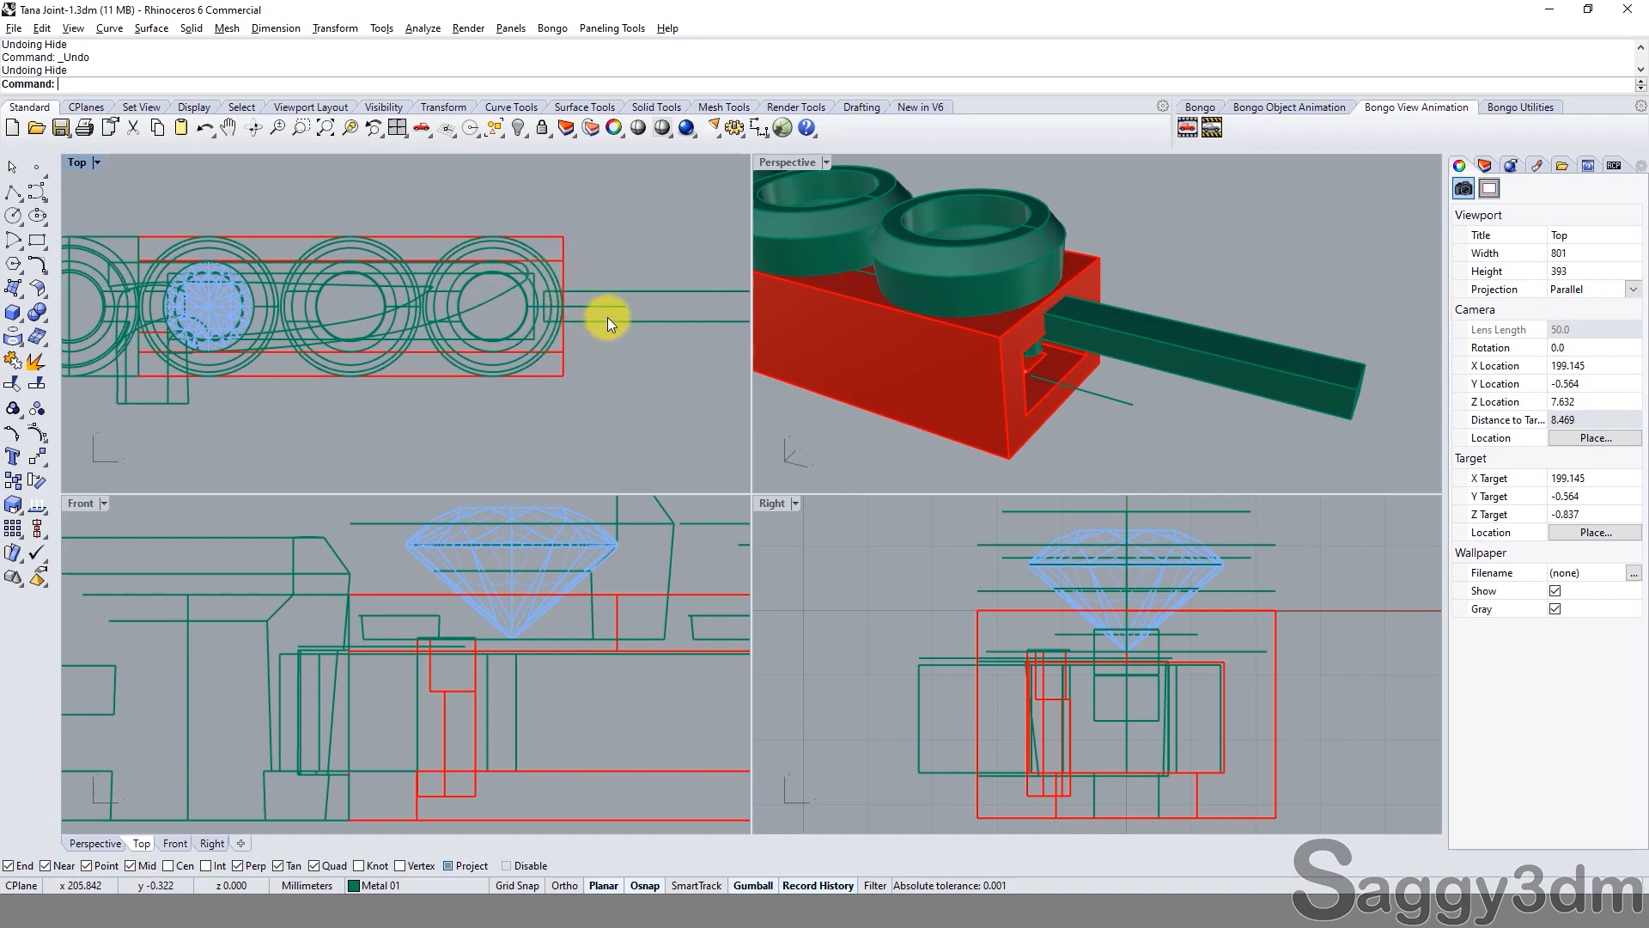
pyautogui.moveTo(971, 369); pyautogui.dragTo(1102, 332, button='right')
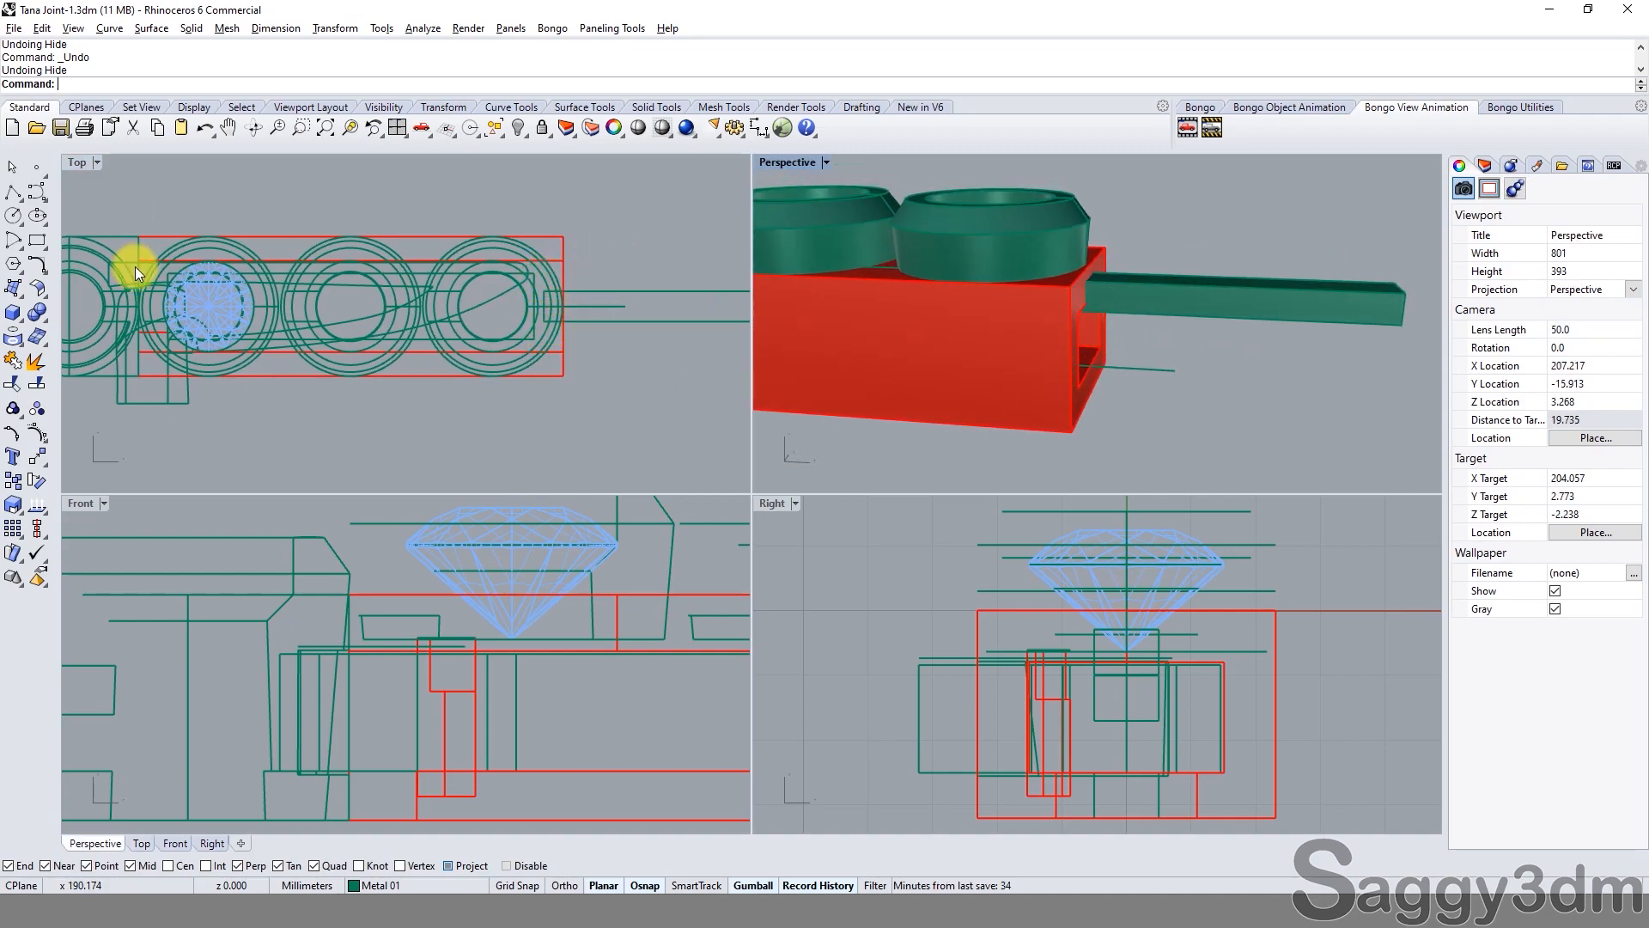
pyautogui.moveTo(23, 324); pyautogui.dragTo(93, 320)
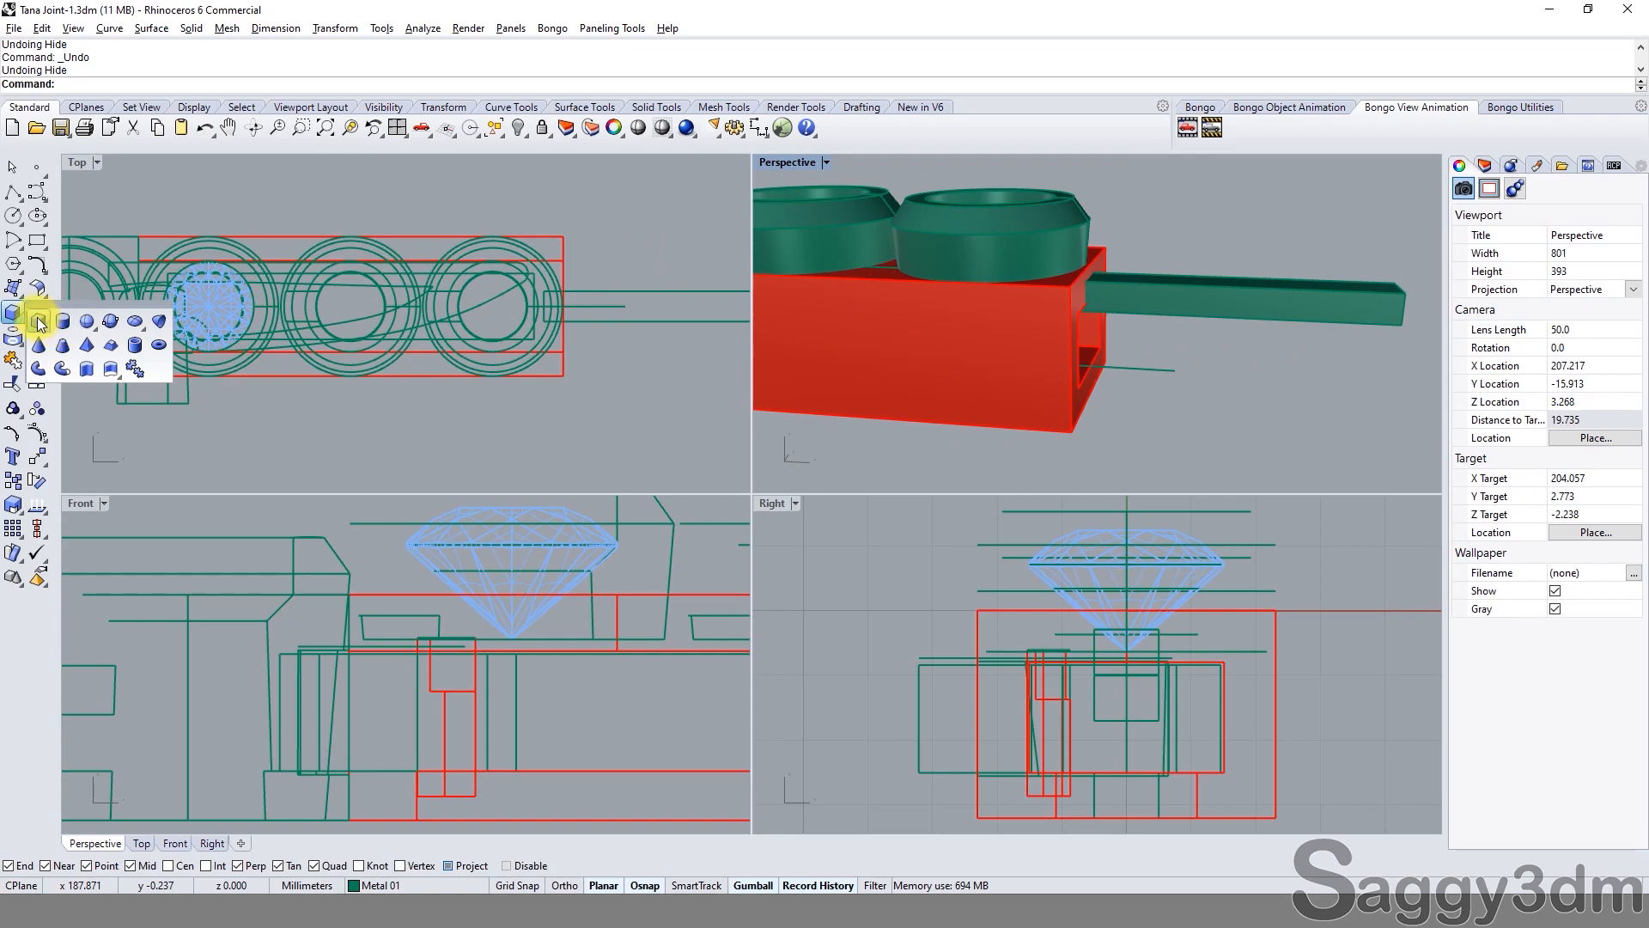
pyautogui.click(37, 240)
pyautogui.scroll(3, 593, 214)
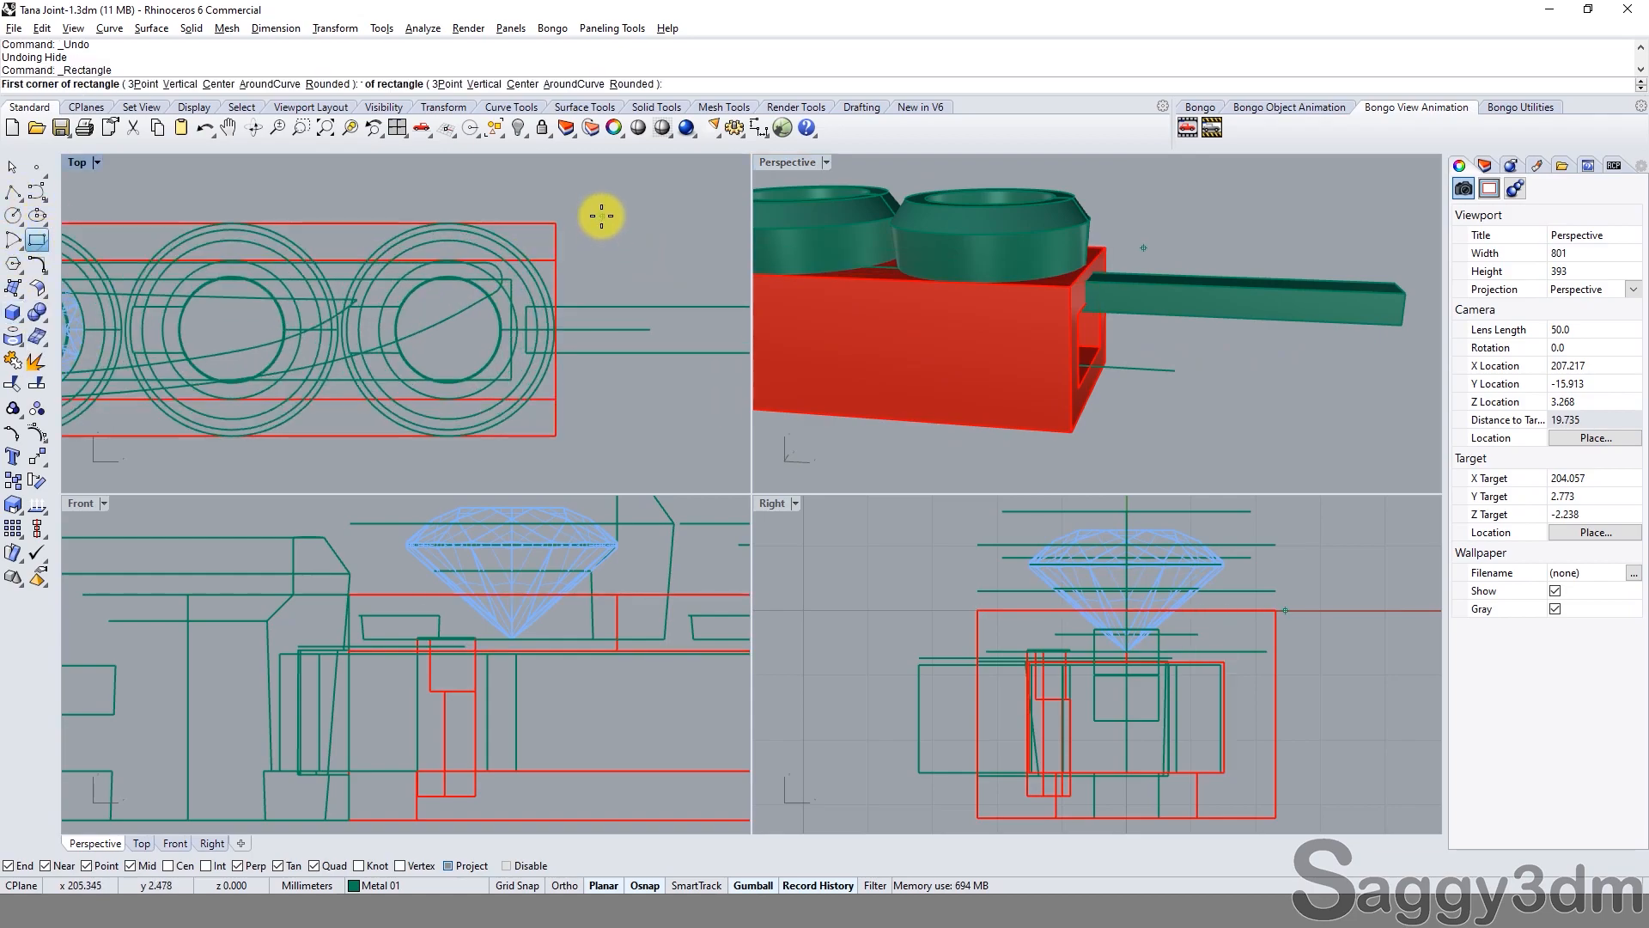
pyautogui.click(556, 224)
pyautogui.scroll(2, 531, 434)
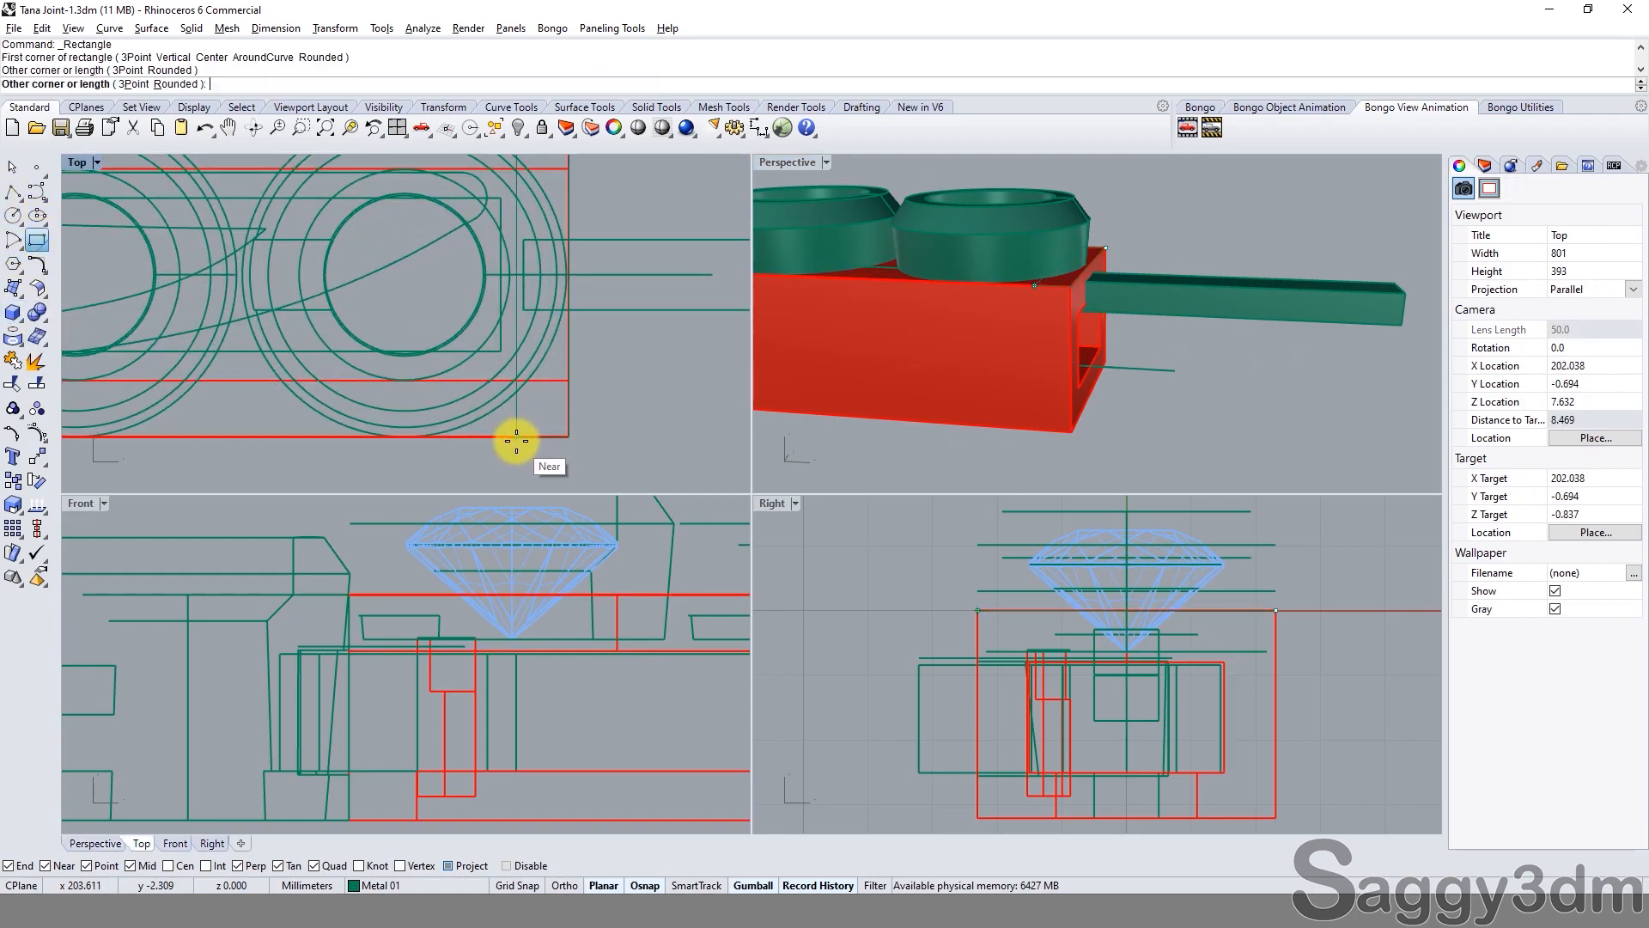
pyautogui.write('.8')
pyautogui.press('Return')
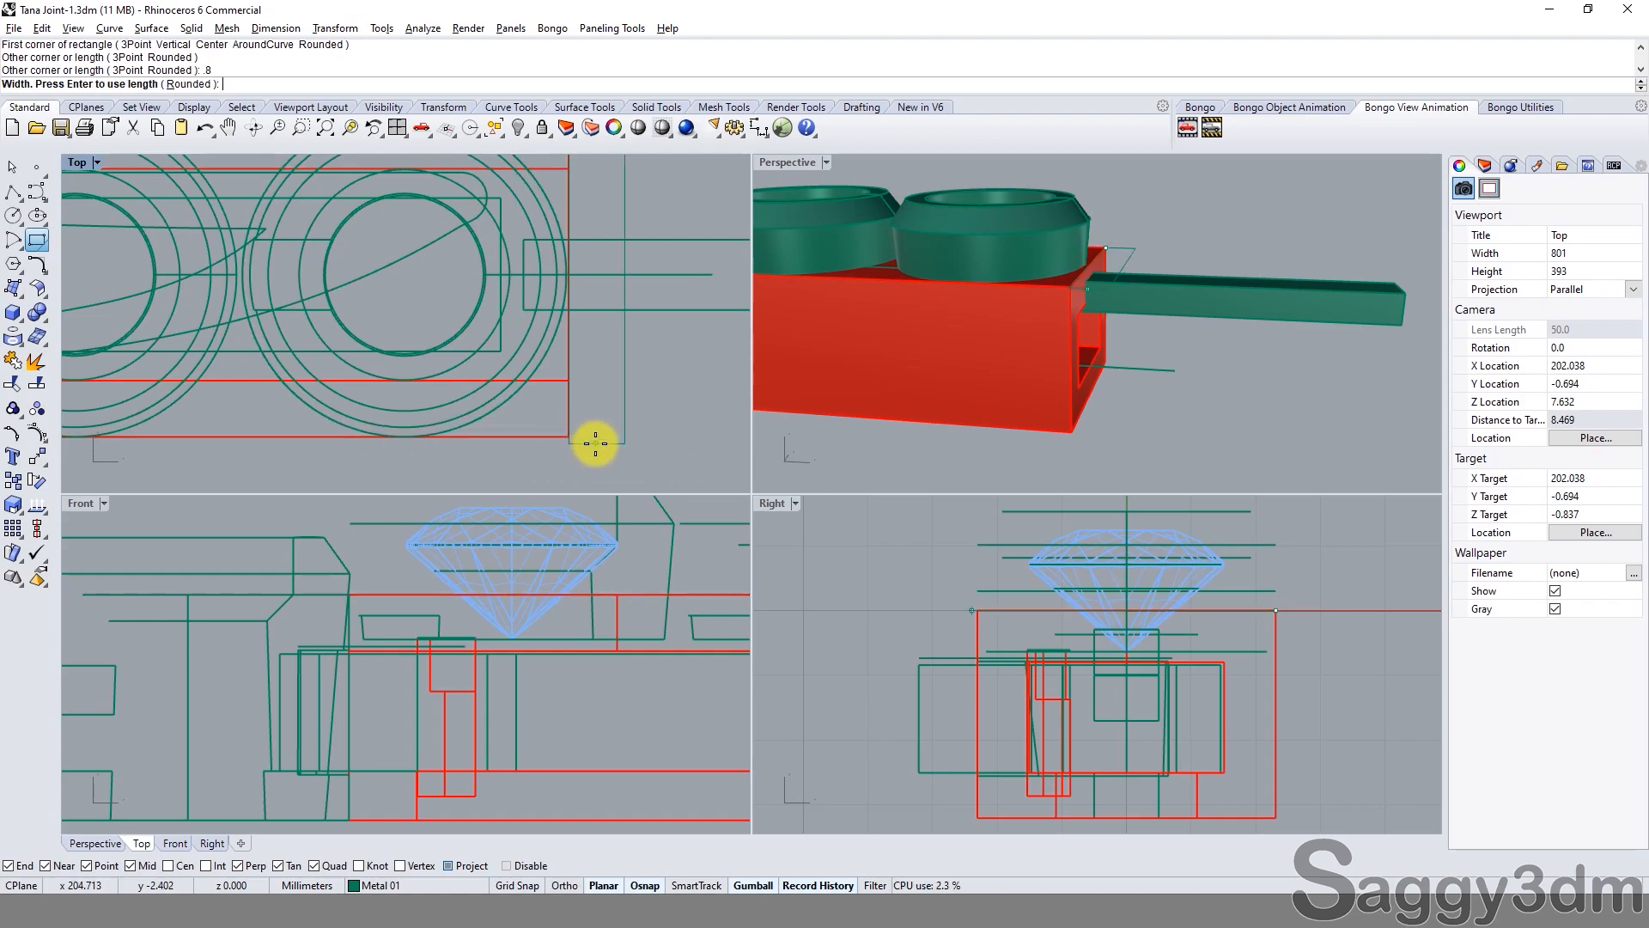
pyautogui.scroll(-1, 594, 443)
pyautogui.click(594, 444)
# Draw a three-point rectangle along the housing's open end edge in the Top view, 0.8 mm wide and extending inward.
pyautogui.click(42, 249)
pyautogui.click(95, 248)
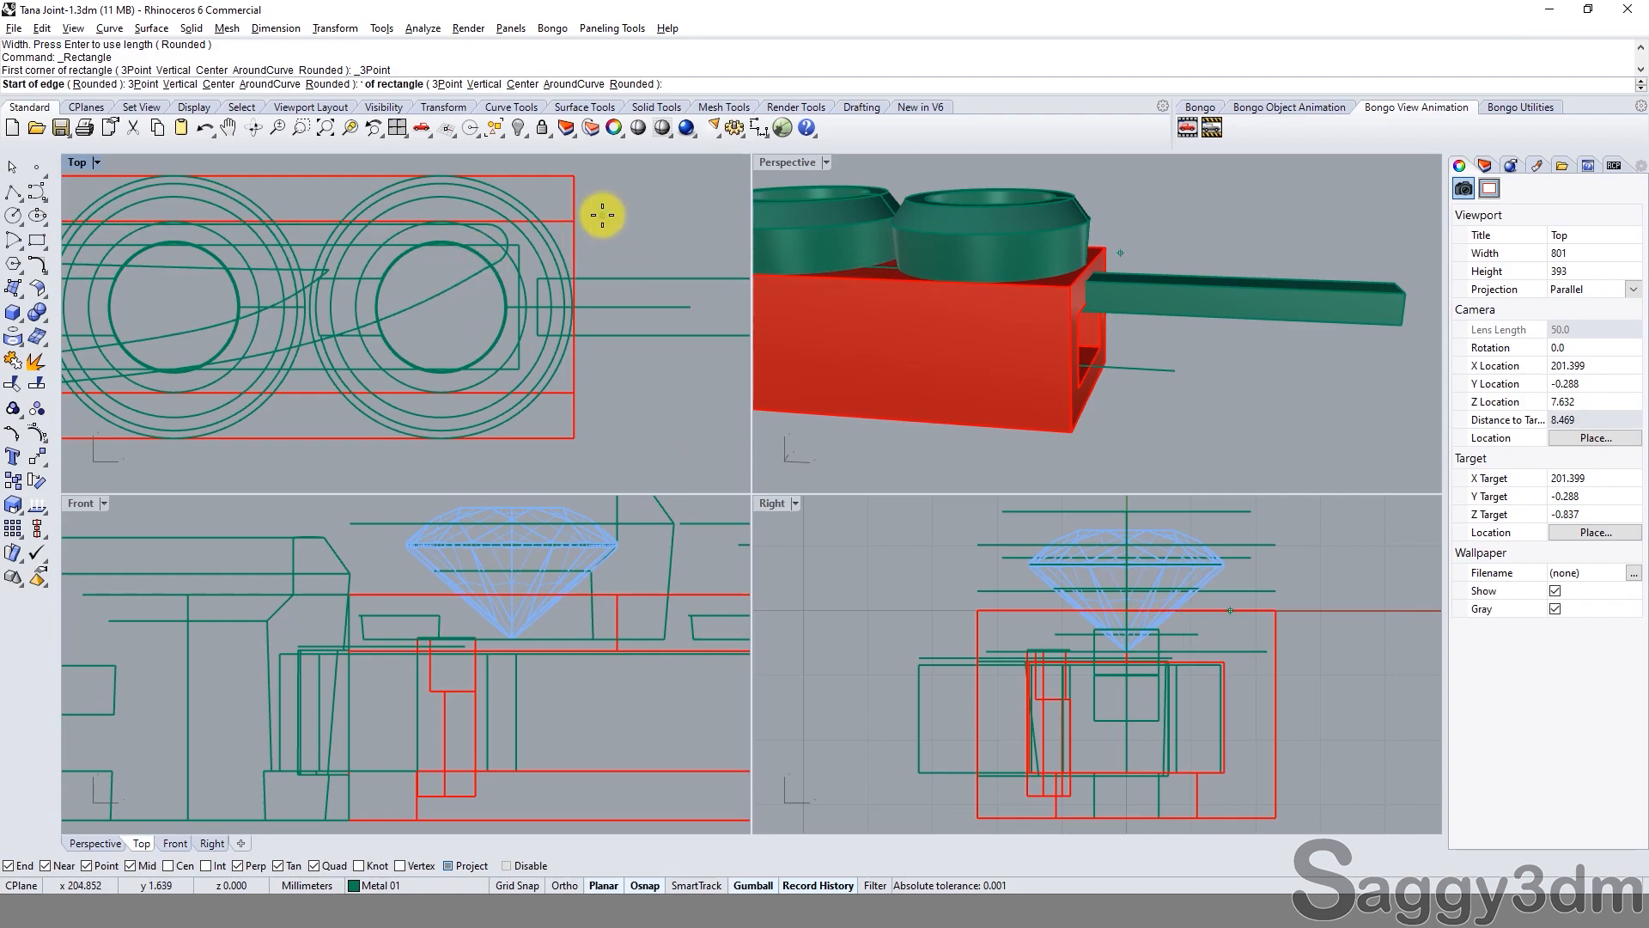
pyautogui.click(585, 171)
pyautogui.click(575, 438)
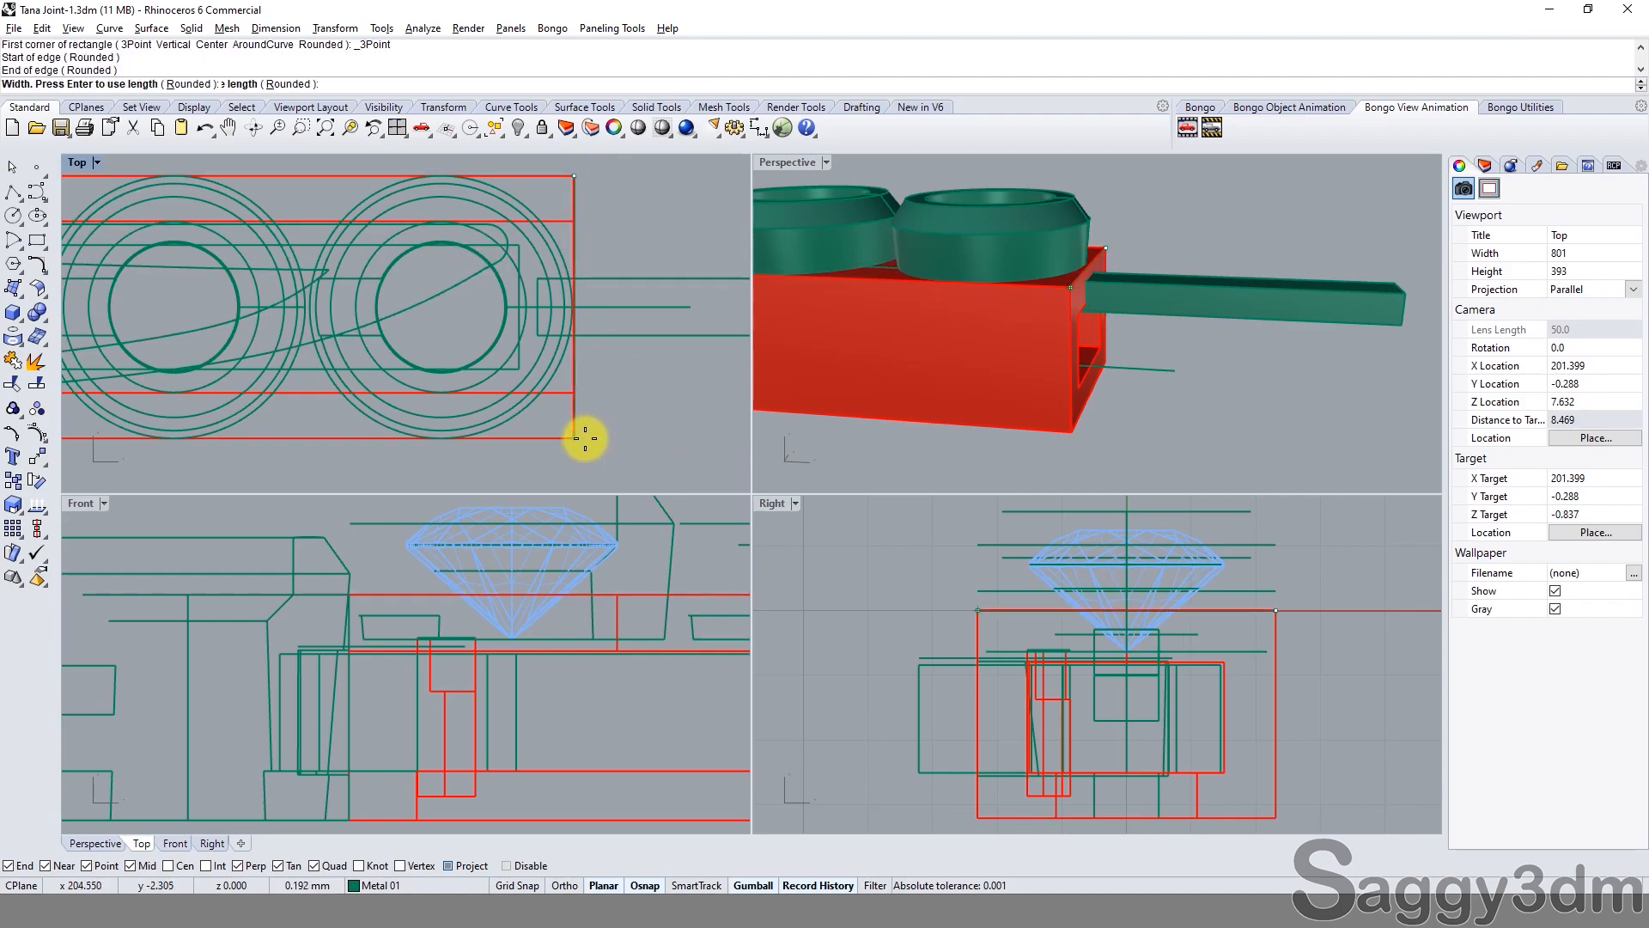
pyautogui.write('.8')
pyautogui.press('Return')
pyautogui.click(508, 449)
pyautogui.click(524, 428)
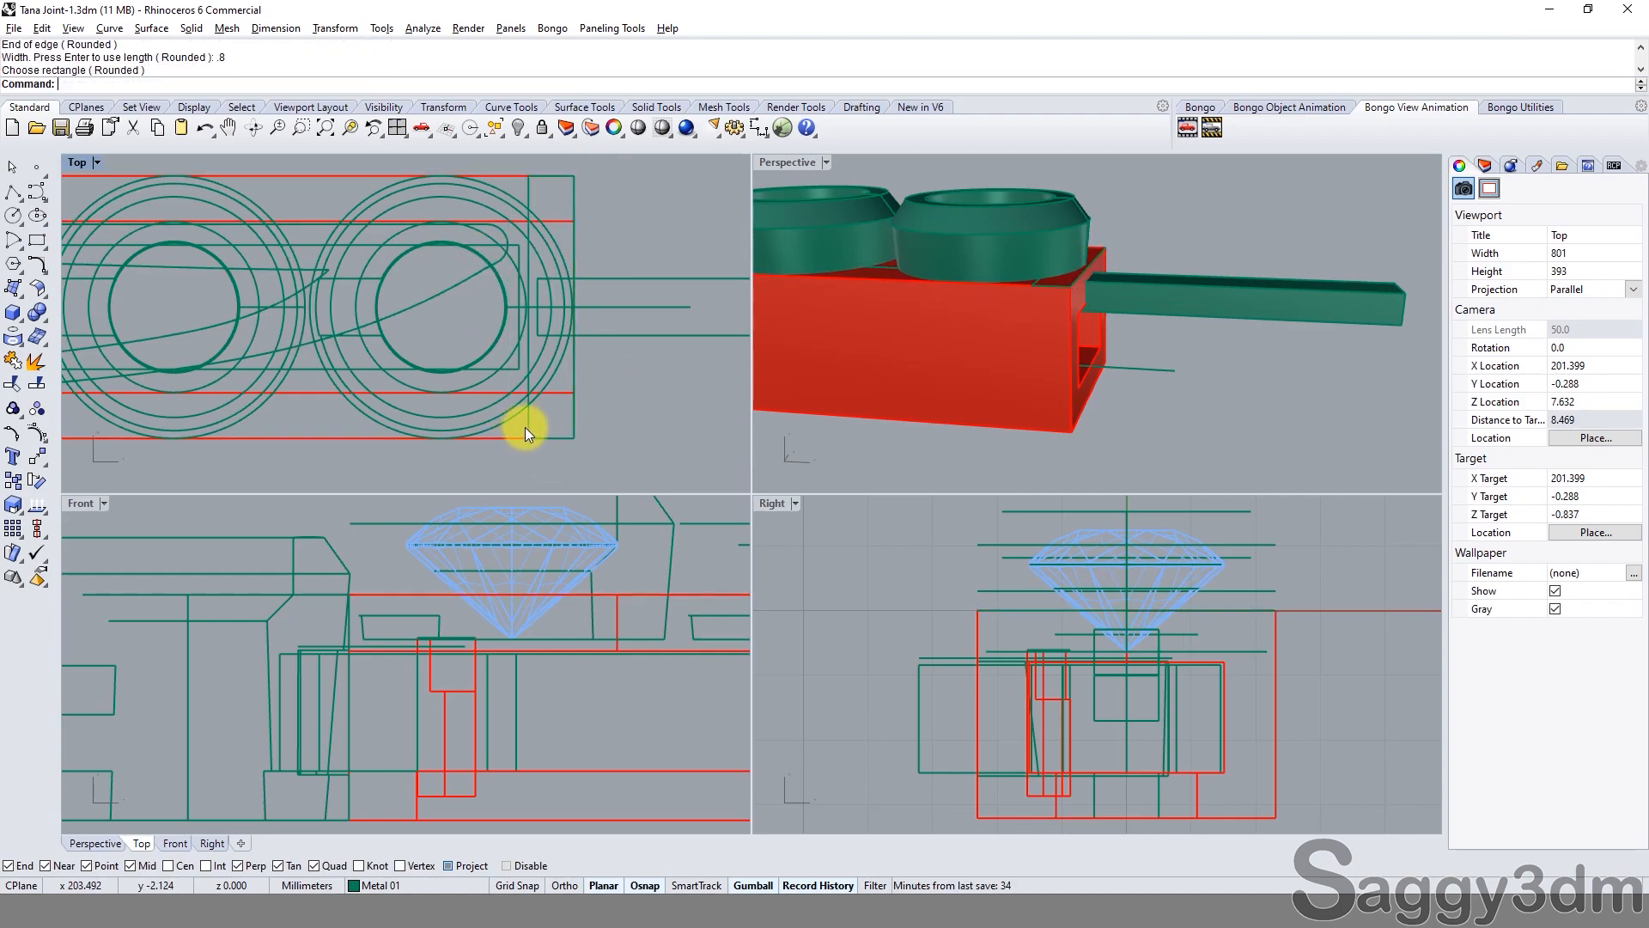
# Extrude the end rectangle as a solid down to the housing's underside to form an end wall.
pyautogui.scroll(-8, 488, 696)
pyautogui.moveTo(526, 718); pyautogui.dragTo(385, 690, button='right')
pyautogui.scroll(4, 714, 684)
pyautogui.press('Return')
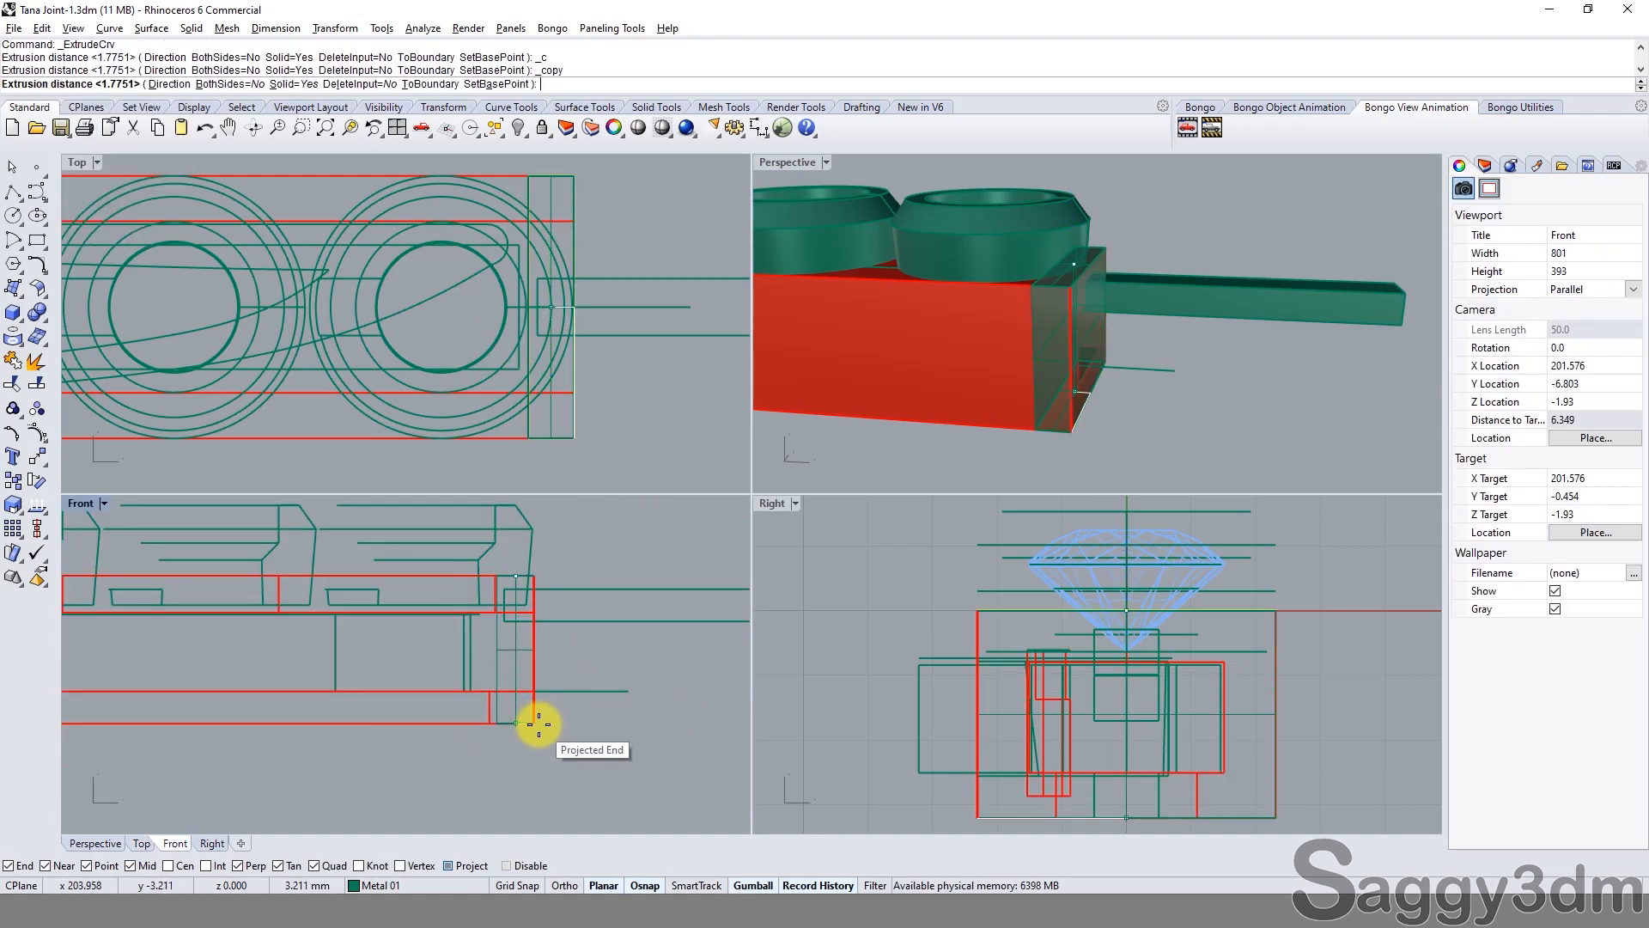
pyautogui.click(533, 716)
pyautogui.moveTo(1098, 297); pyautogui.dragTo(1084, 330, button='right')
pyautogui.press('Escape')
pyautogui.click(1174, 342)
pyautogui.press('Escape')
# Show all of the hidden bracelet links again.
pyautogui.write('ss')
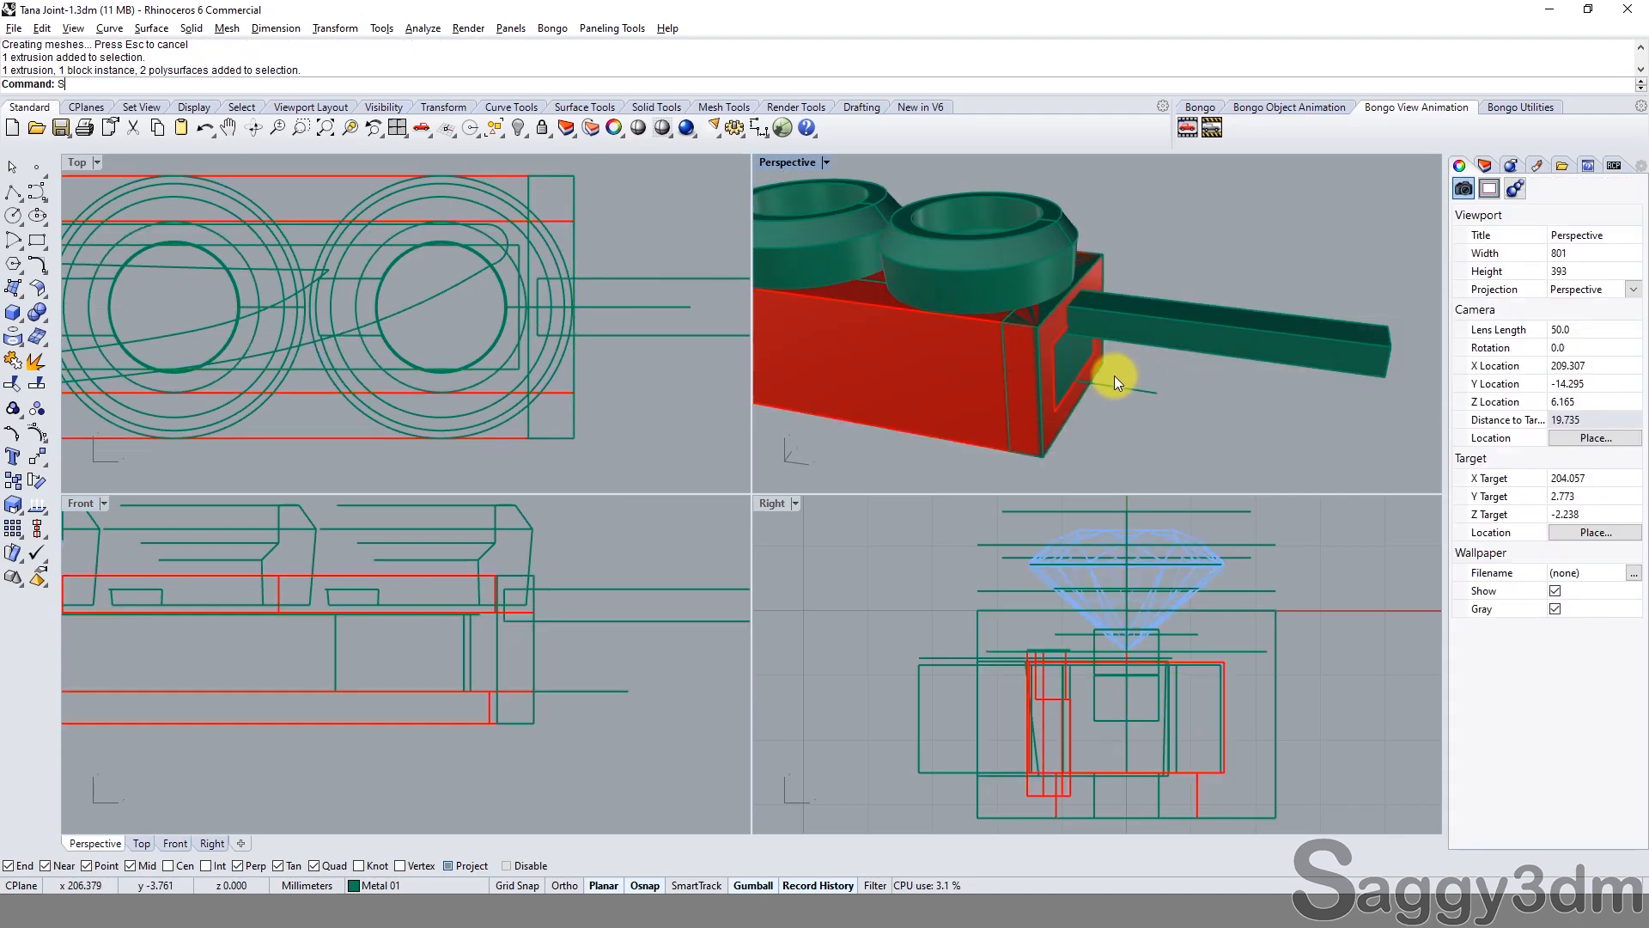
pyautogui.press('Return')
pyautogui.scroll(-14, 1143, 387)
pyautogui.scroll(11, 928, 366)
pyautogui.press('Escape')
pyautogui.press('Return')
pyautogui.hotkey('ctrl', 'a')
pyautogui.press('Return')
# Remove the bracelet link beside the end bezel and its connecting bar from their group, and group these parts together.
pyautogui.write('RG')
pyautogui.press('Return')
pyautogui.moveTo(1012, 362); pyautogui.dragTo(1151, 369, button='right')
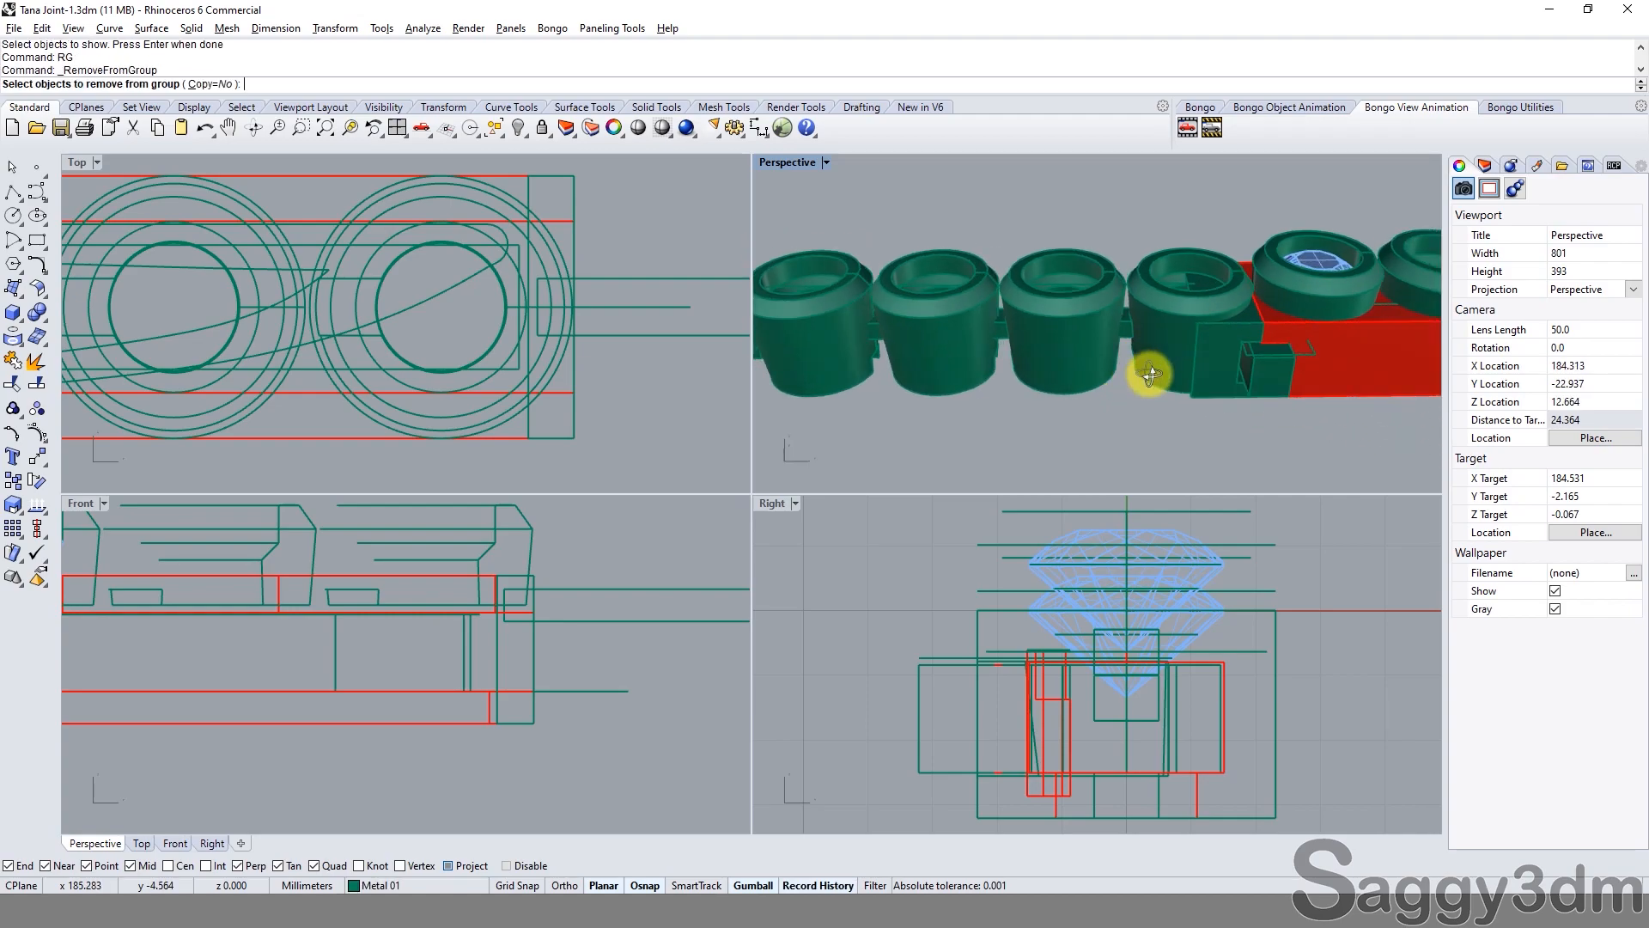
pyautogui.click(1060, 378)
pyautogui.click(1113, 331)
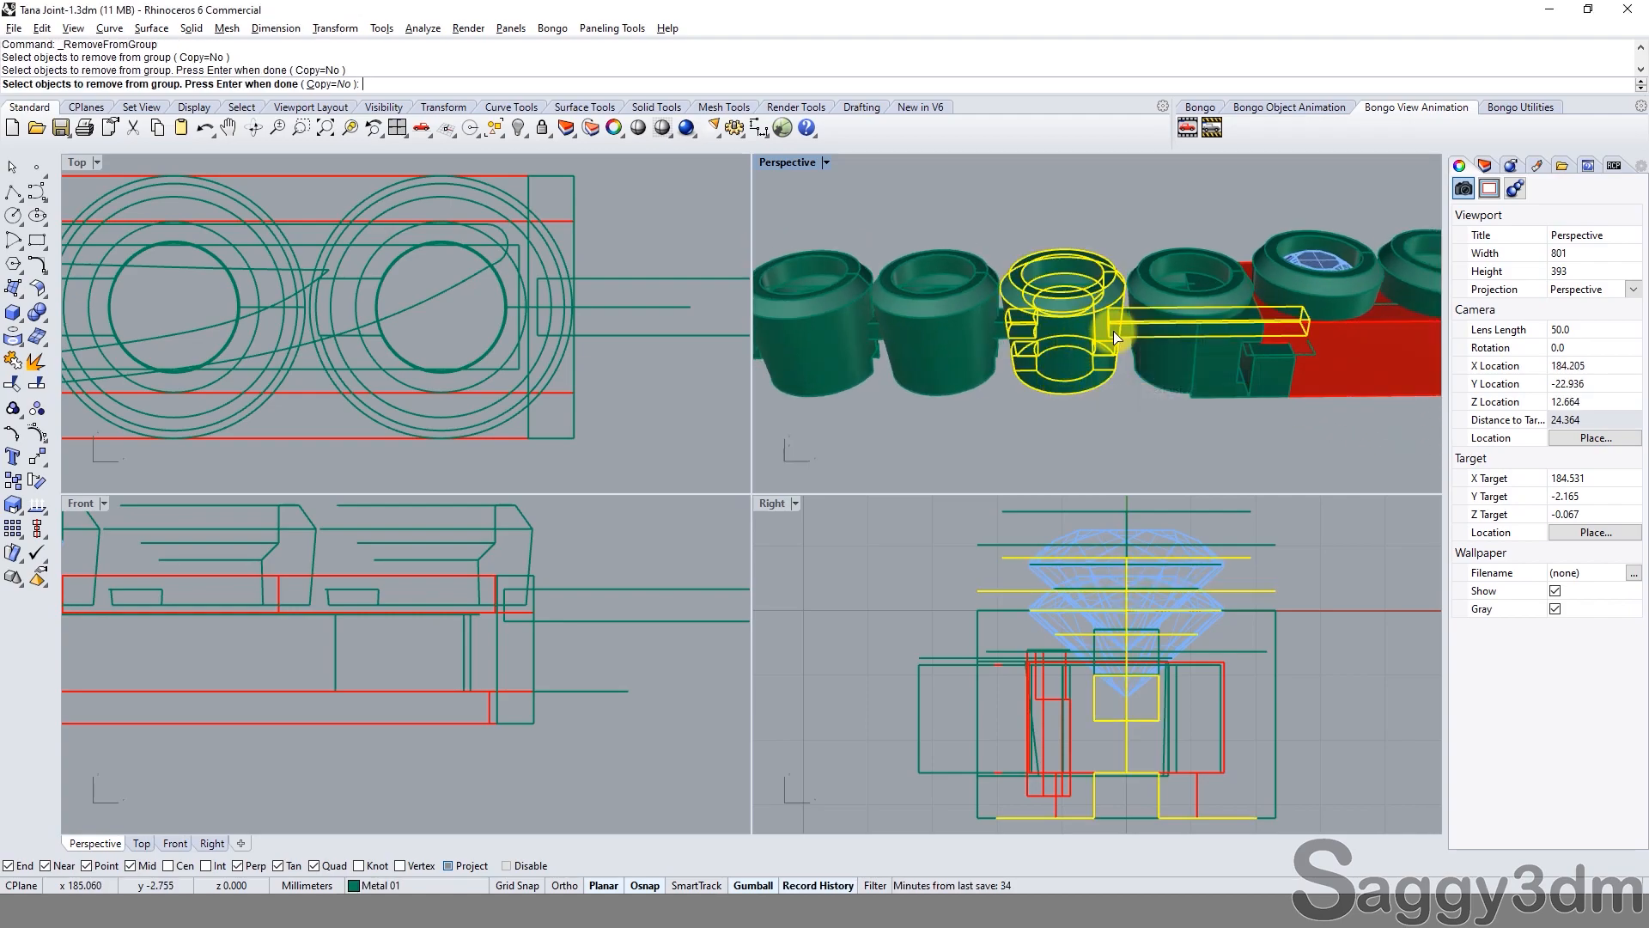
pyautogui.press('Return')
pyautogui.write('g')
pyautogui.press('Return')
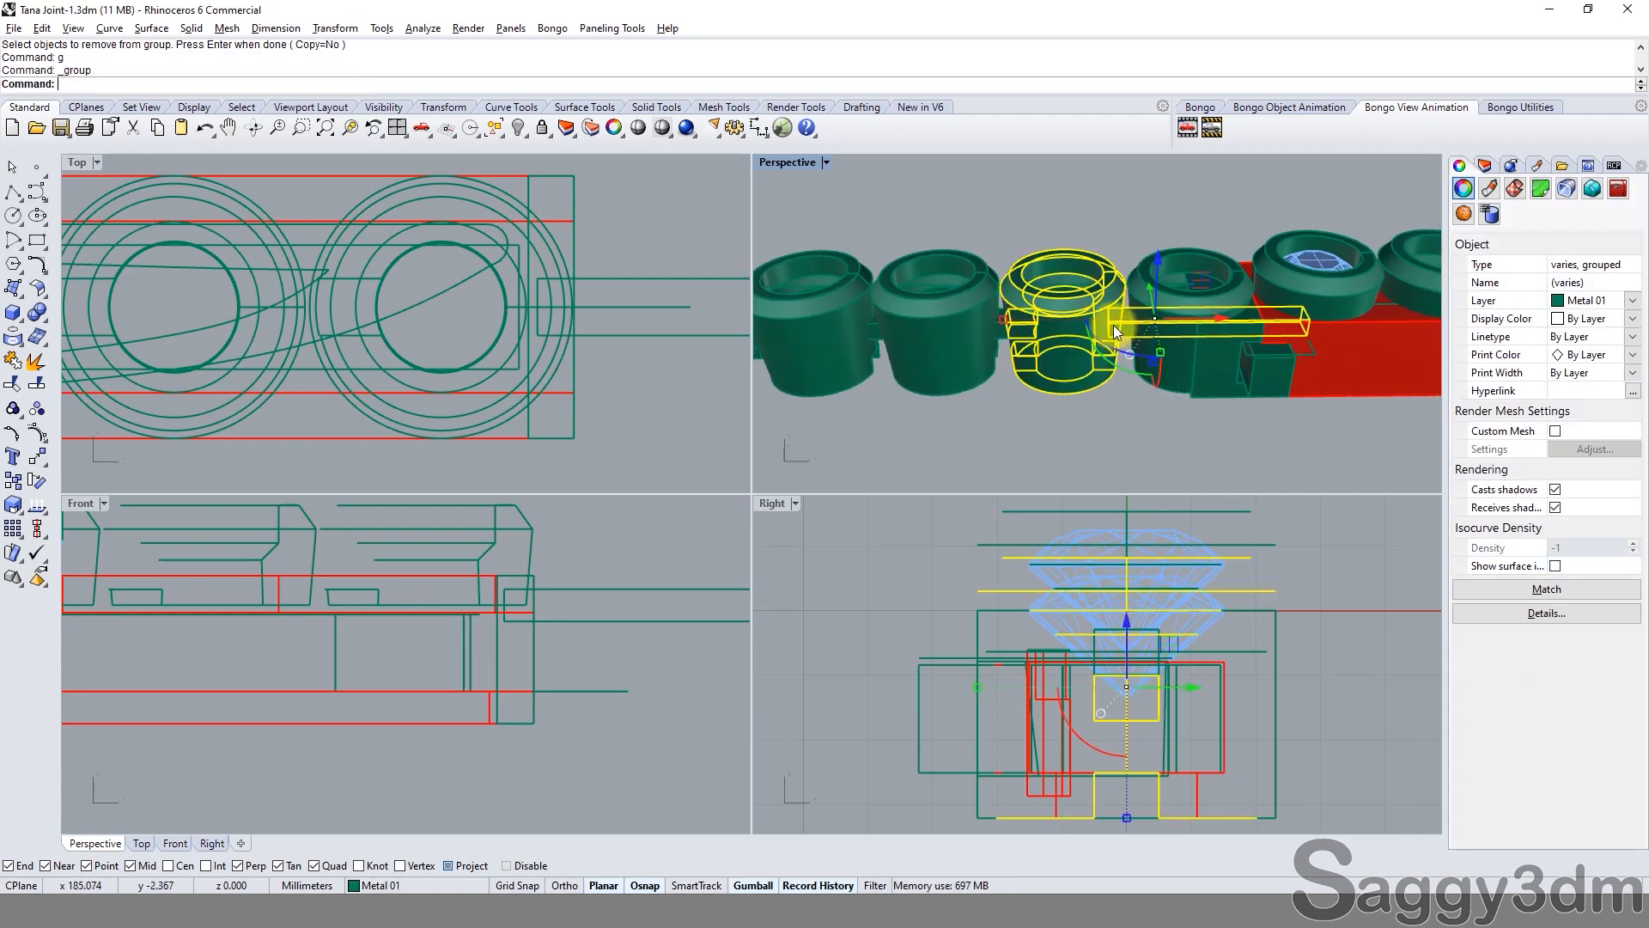
# Undo the showing of the hidden links, paste the copied link with its bar and move it horizontally beyond the housing's closed end.
pyautogui.hotkey('ctrl', 'z')
pyautogui.hotkey('ctrl', 'v')
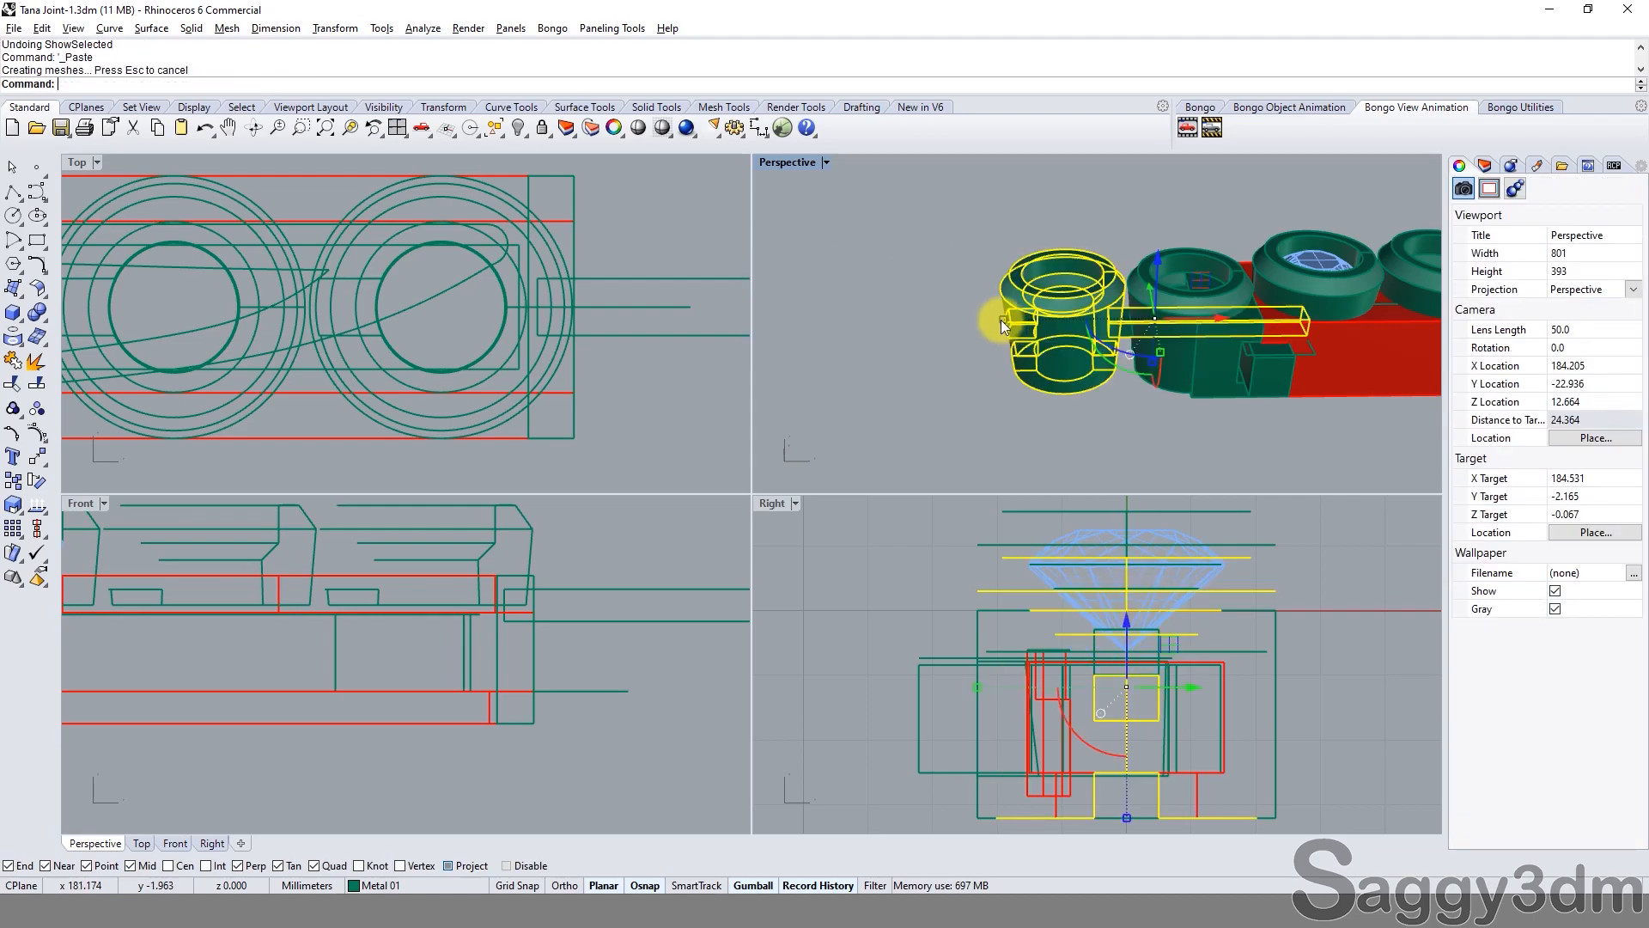
pyautogui.scroll(-5, 305, 601)
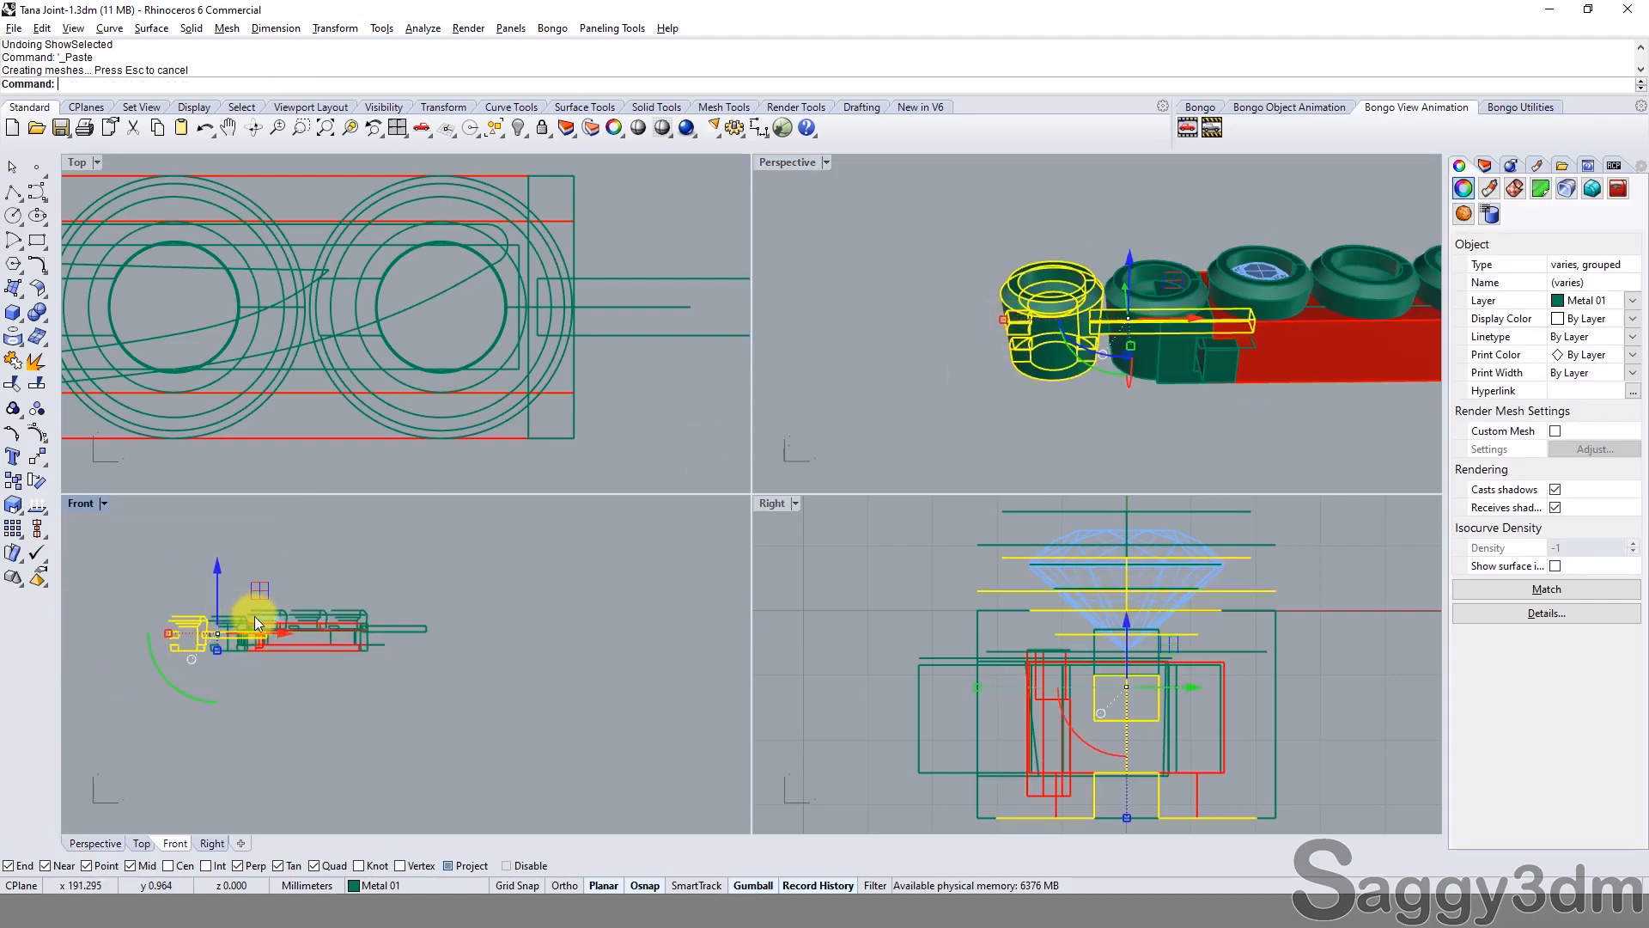
pyautogui.keyDown('shift'); pyautogui.moveTo(277, 629); pyautogui.dragTo(484, 631); pyautogui.keyUp('shift')
pyautogui.scroll(5, 369, 637)
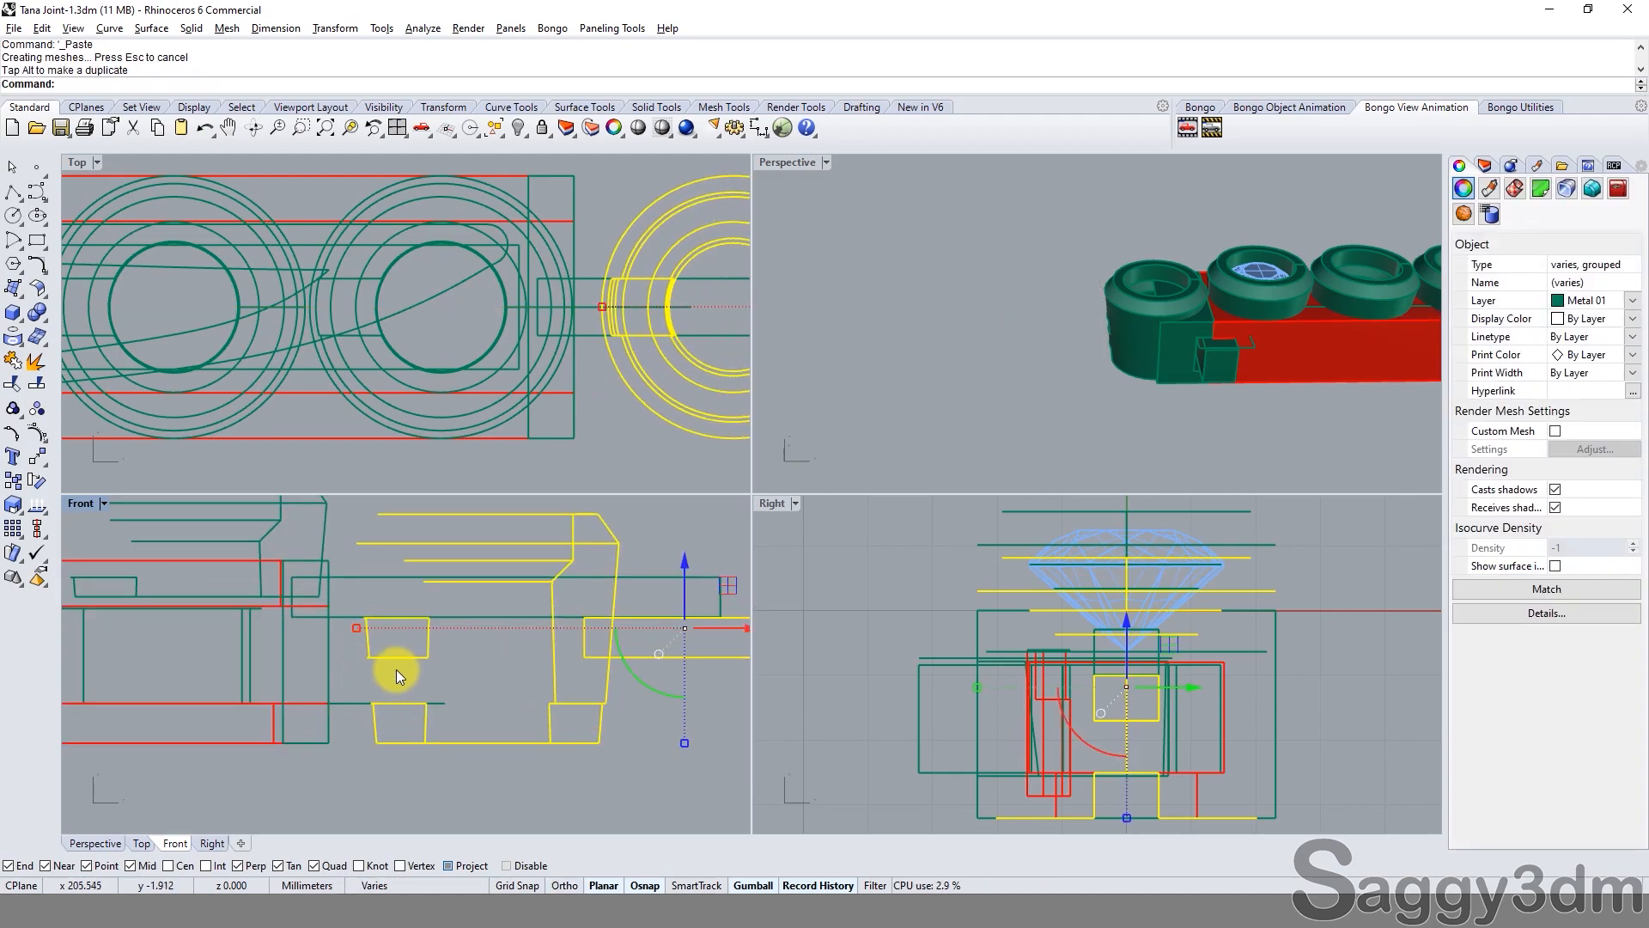
# Remove the connecting bar from its group and lower it vertically to the level of the bracelet links' connectors.
pyautogui.click(351, 624)
pyautogui.click(344, 617)
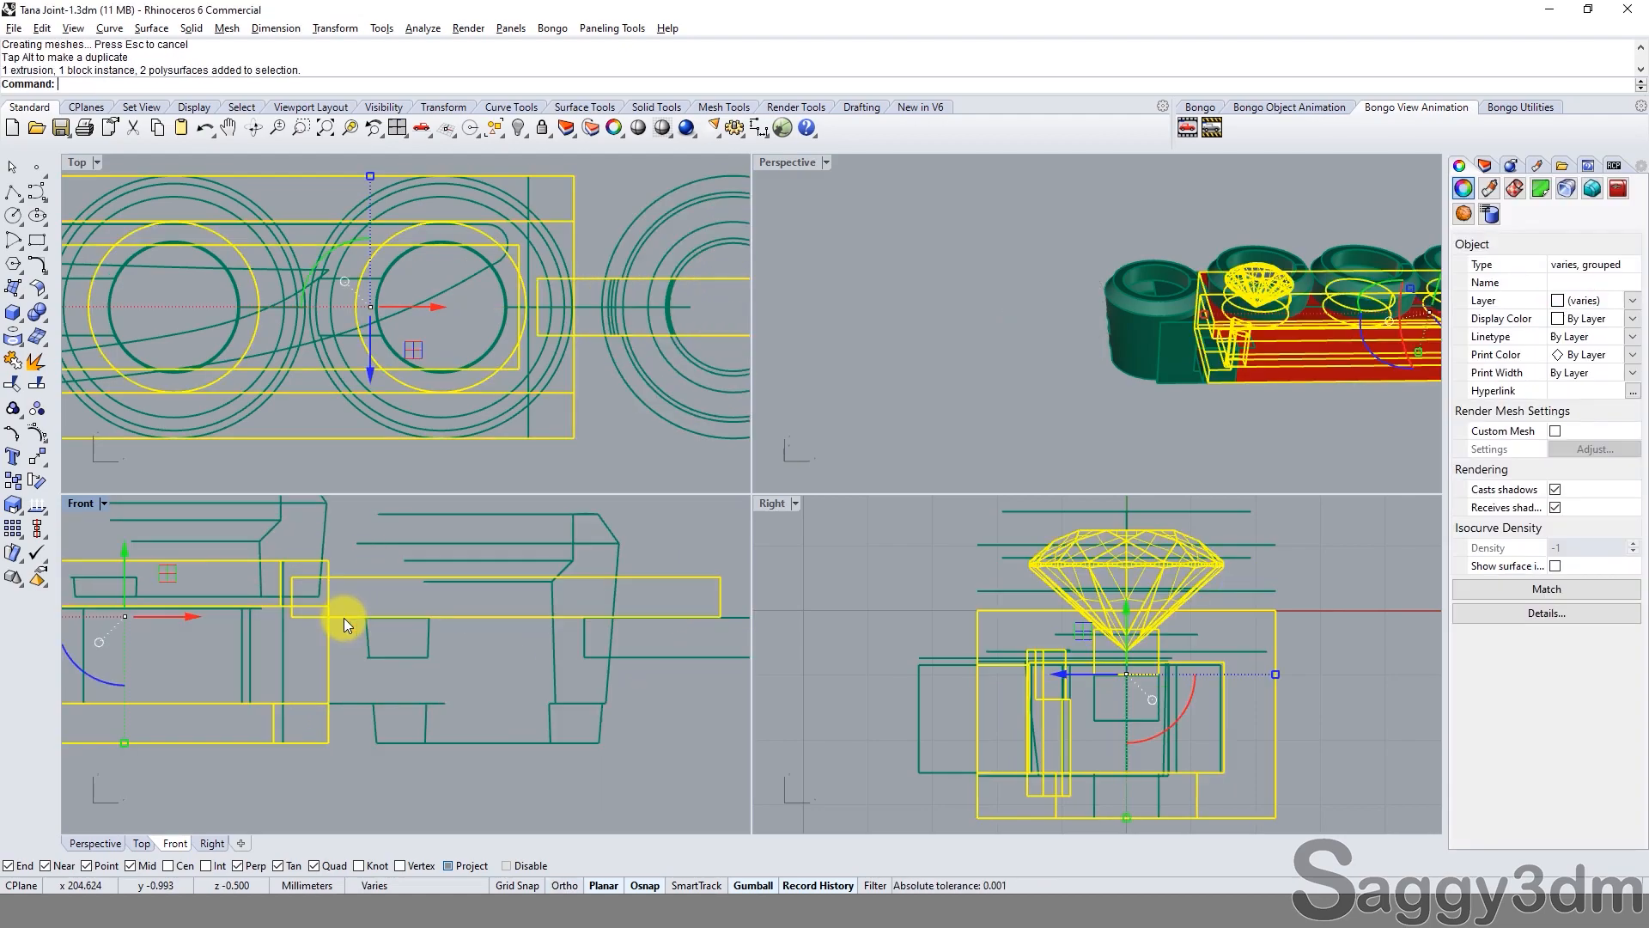
pyautogui.write('r')
pyautogui.press('Return')
pyautogui.click(344, 616)
pyautogui.press('Return')
pyautogui.scroll(2, 510, 559)
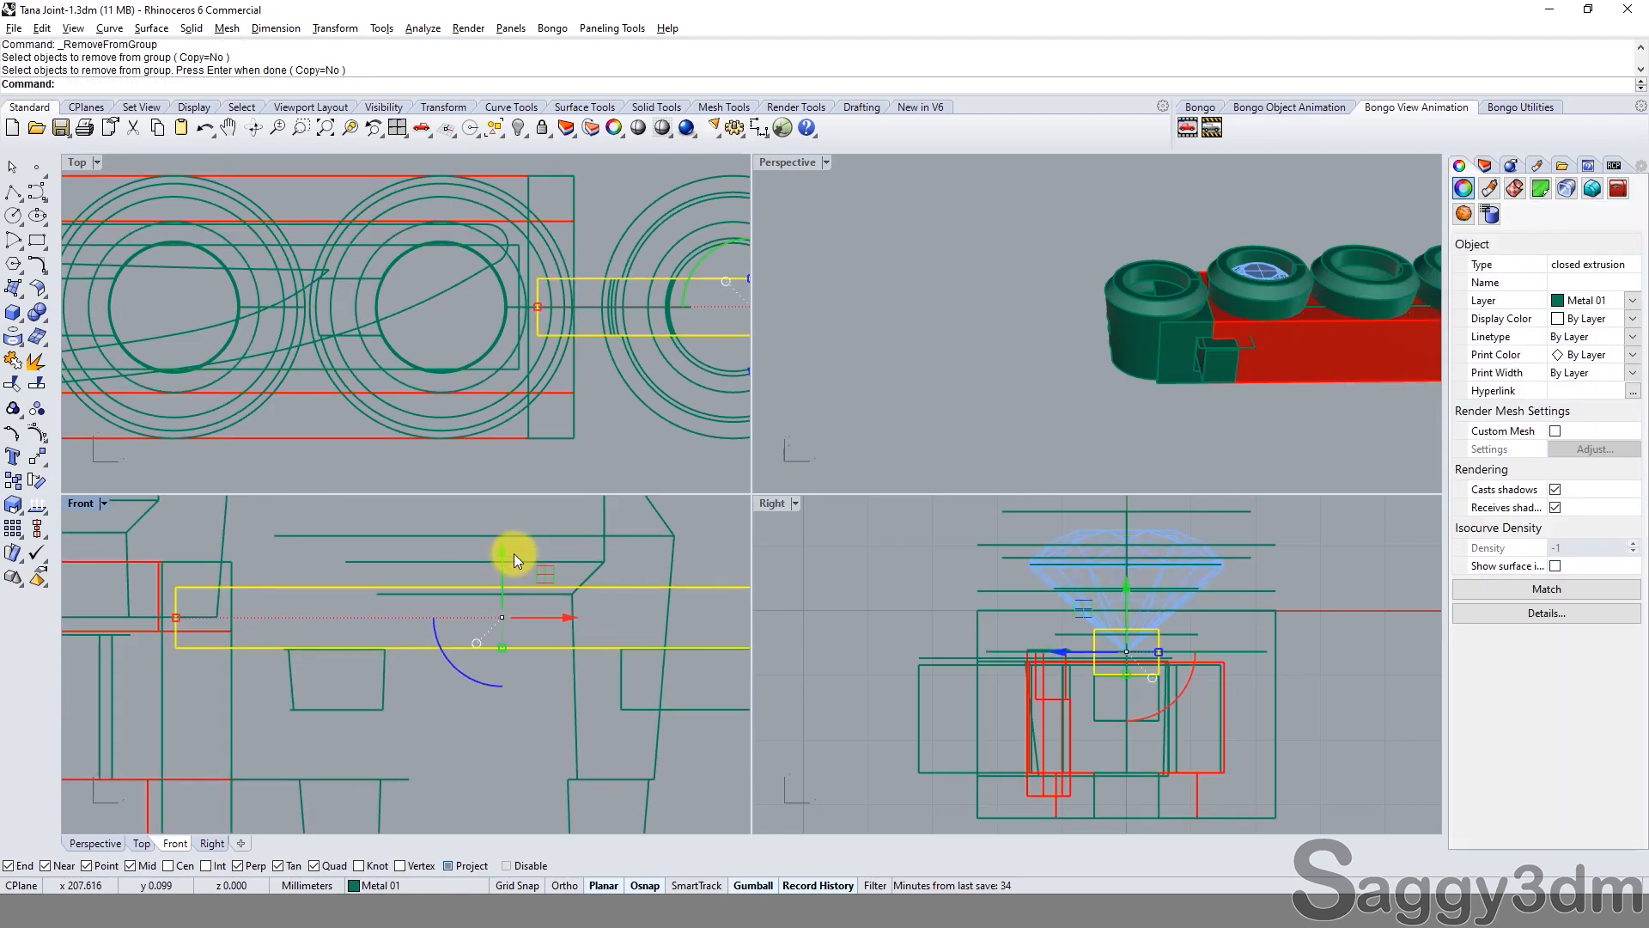
pyautogui.moveTo(502, 554); pyautogui.dragTo(504, 611)
pyautogui.scroll(-2, 504, 611)
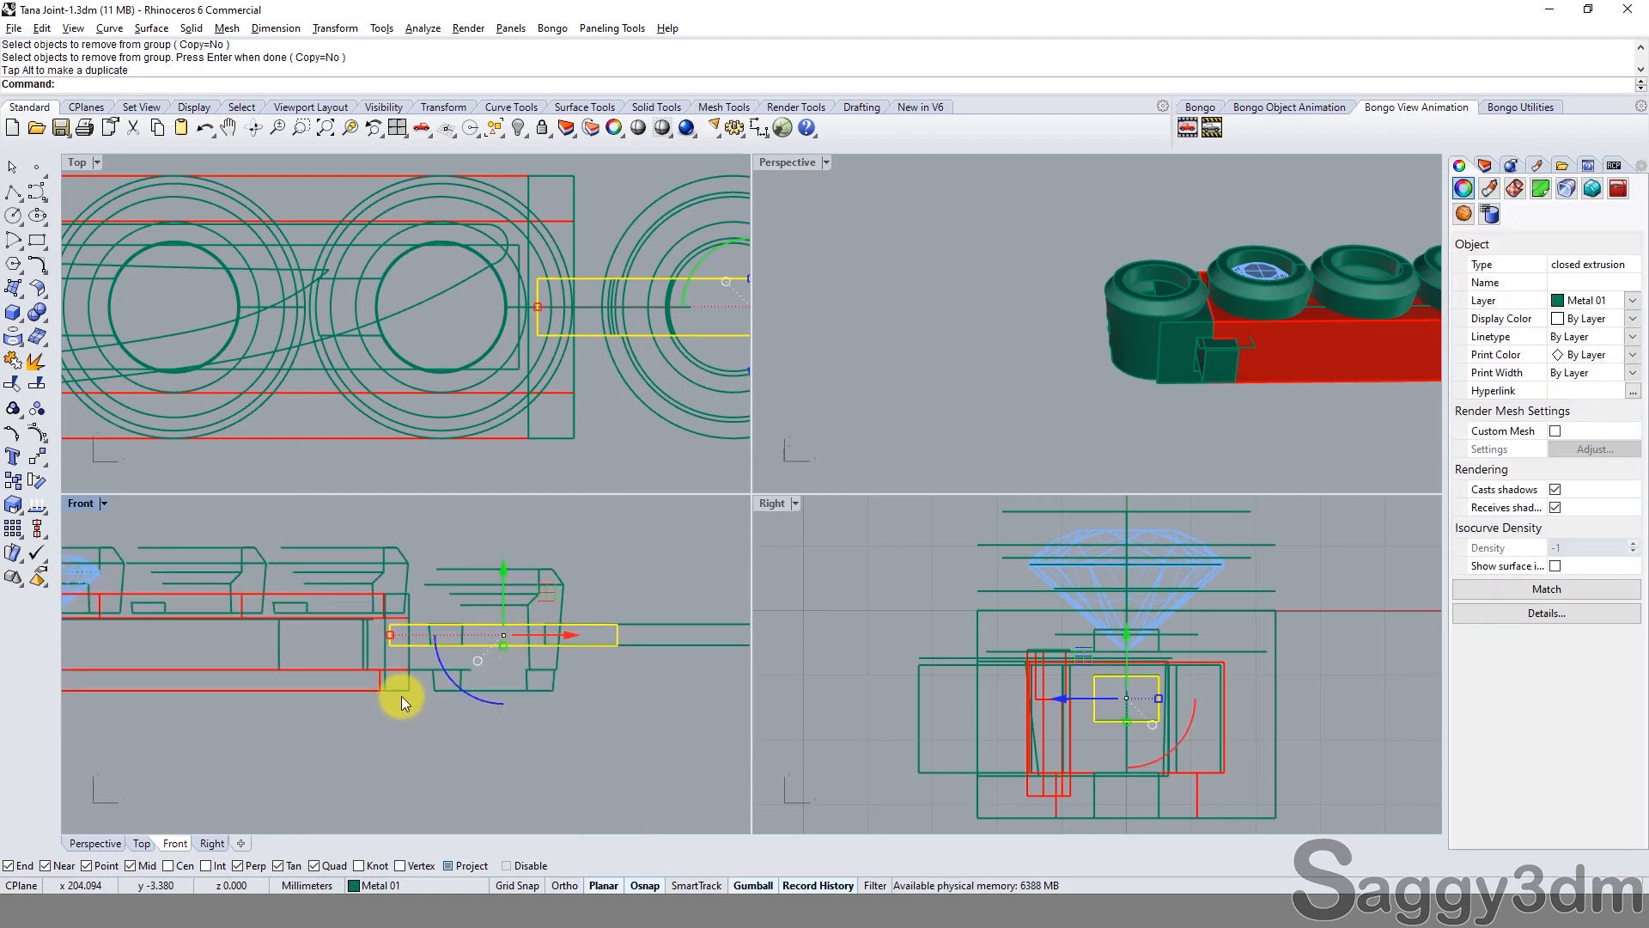
# Copy the connecting bar about 1.5 mm straight down to the housing's base and shift it inward through the end wall.
pyautogui.scroll(2, 428, 617)
pyautogui.write('c')
pyautogui.press('Return')
pyautogui.click(443, 696)
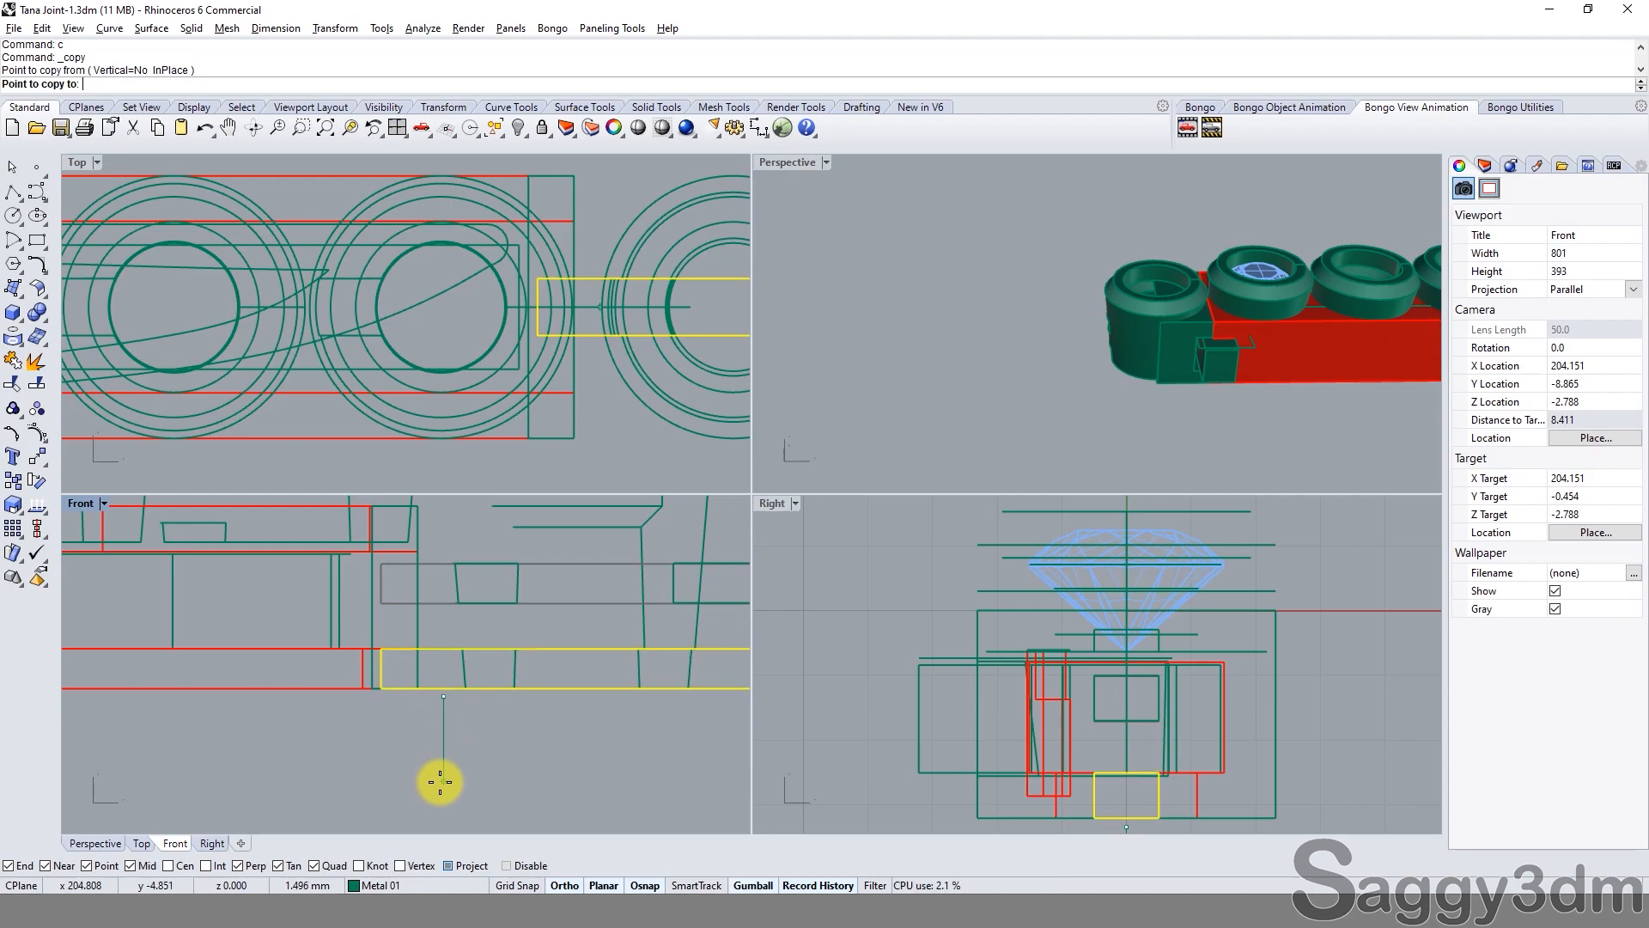
pyautogui.click(440, 782)
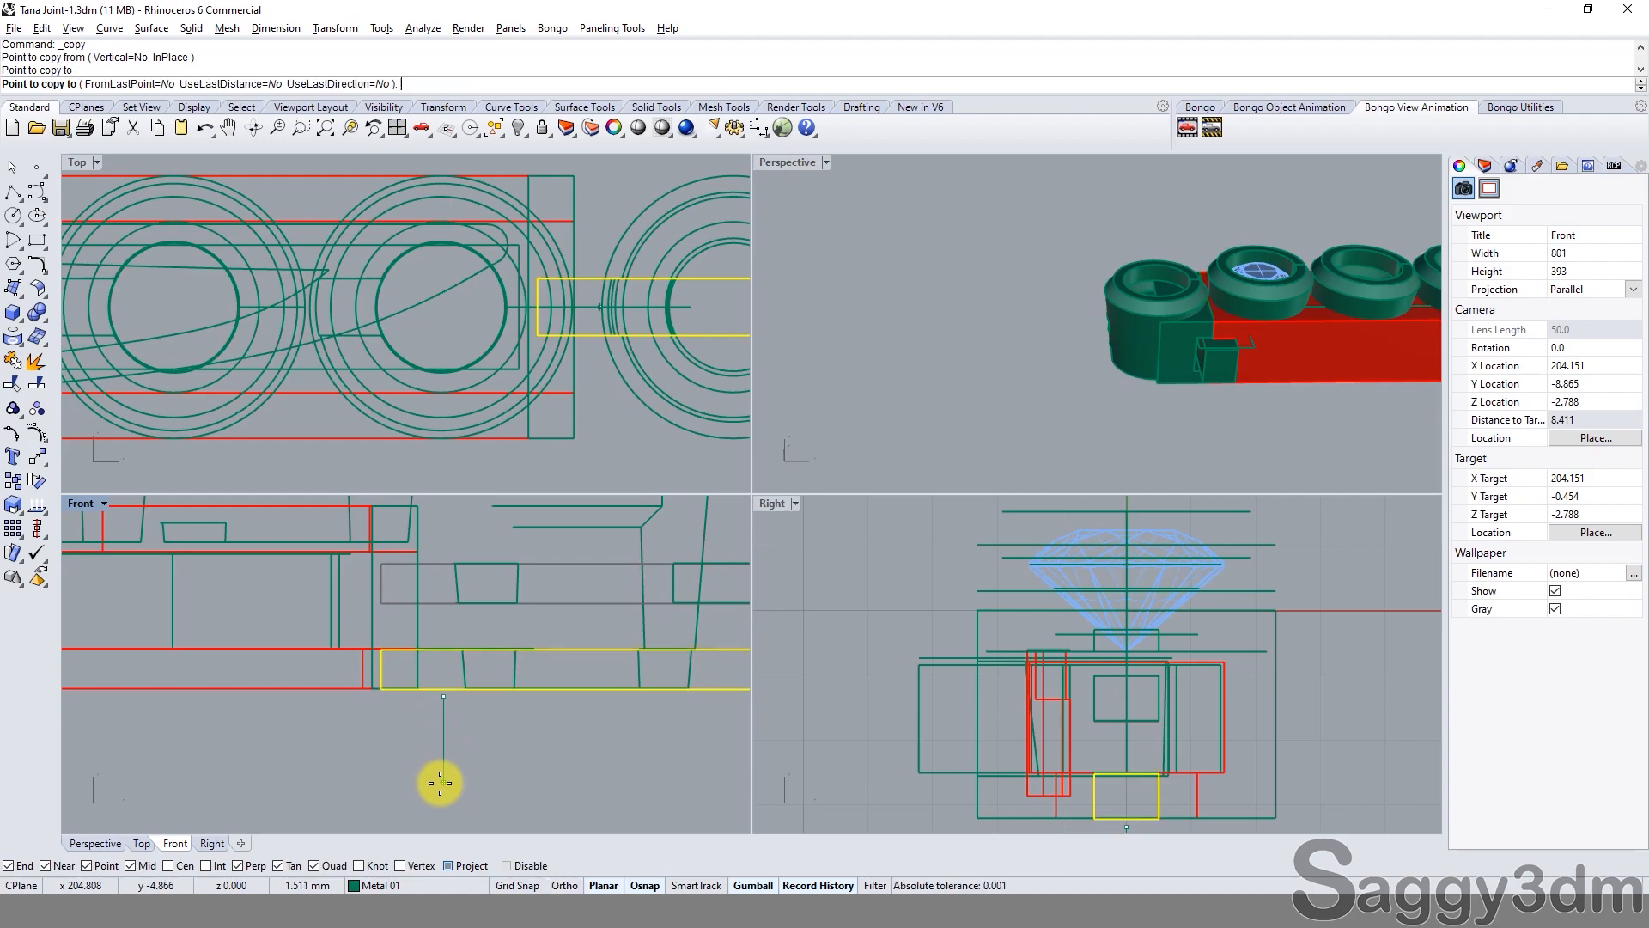
pyautogui.scroll(2, 375, 674)
pyautogui.press('Return')
pyautogui.scroll(2, 378, 673)
pyautogui.scroll(2, 402, 644)
pyautogui.moveTo(394, 633); pyautogui.dragTo(339, 601)
# Delete the pasted bracelet link beyond the housing's closed end.
pyautogui.scroll(-3, 394, 600)
pyautogui.scroll(-5, 1038, 304)
pyautogui.keyDown('shift'); pyautogui.moveTo(1262, 331); pyautogui.dragTo(975, 348, button='right'); pyautogui.keyUp('shift')
pyautogui.scroll(7, 976, 348)
pyautogui.moveTo(987, 428); pyautogui.dragTo(1182, 297, button='right')
pyautogui.press('Escape')
pyautogui.click(1046, 305)
pyautogui.press('Delete')
# Cut a notch at the base of the closed end by Boolean-subtracting the lower bar from the end wall and housing.
pyautogui.scroll(10, 1000, 325)
pyautogui.click(1183, 298)
pyautogui.click(1204, 302)
pyautogui.rightClick(1131, 241)
pyautogui.keyDown('shift'); pyautogui.click(1131, 243); pyautogui.keyUp('shift')
pyautogui.write('b')
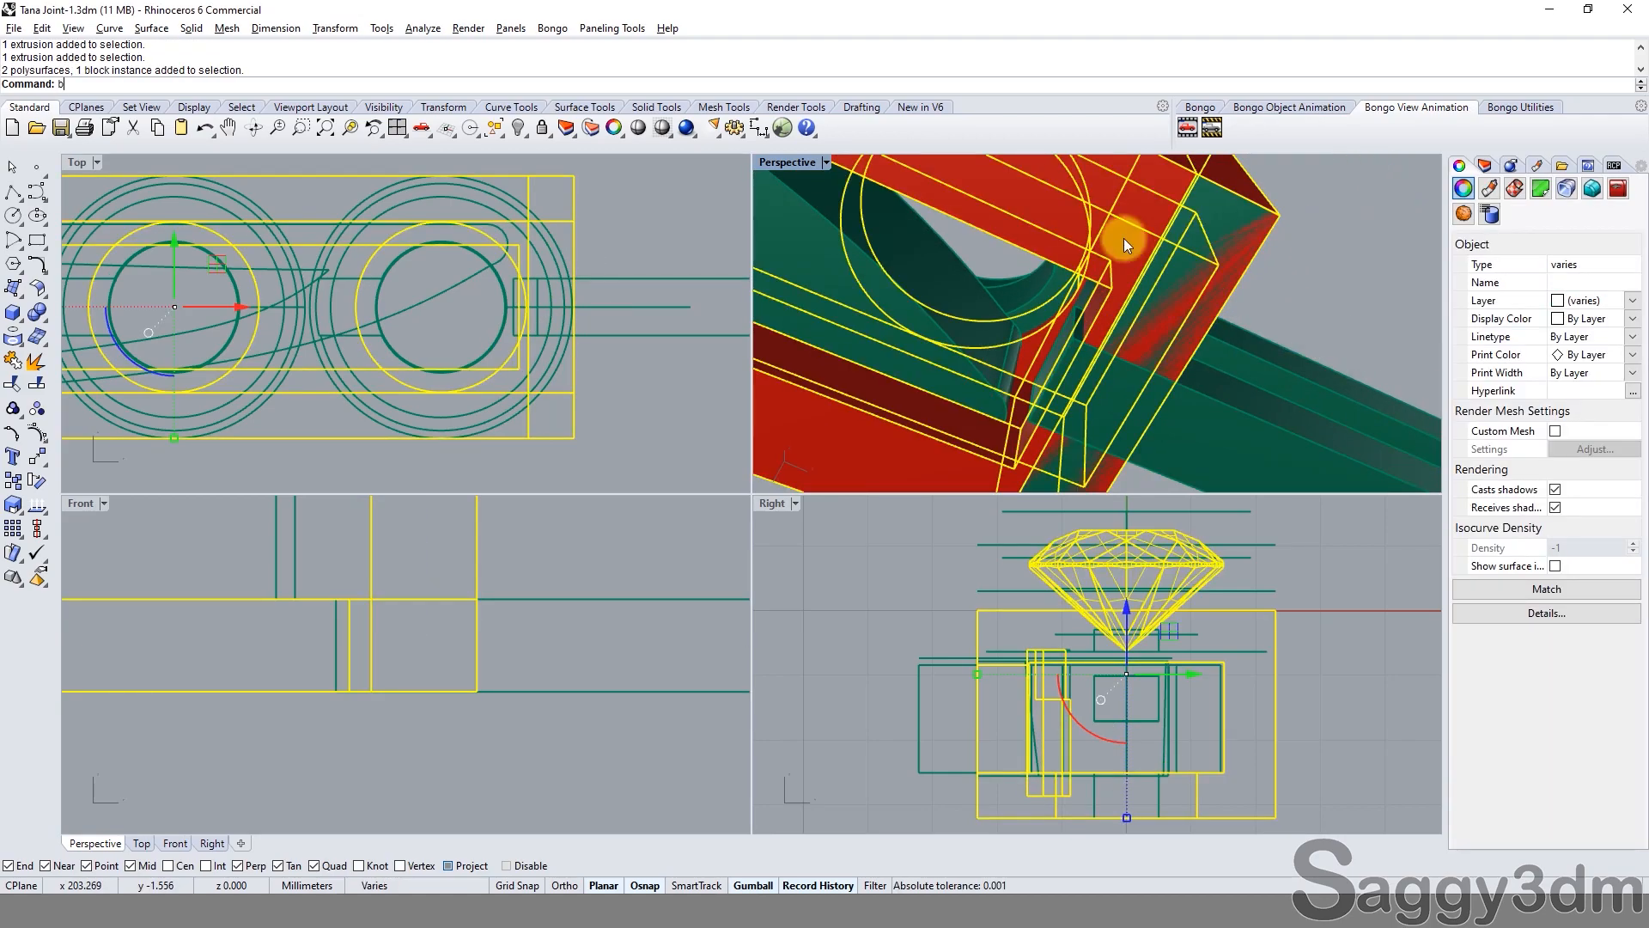
pyautogui.write('d')
pyautogui.press('Return')
pyautogui.scroll(-8, 1214, 358)
pyautogui.click(1223, 381)
pyautogui.press('Return')
pyautogui.moveTo(1224, 381); pyautogui.dragTo(1117, 487, button='right')
pyautogui.moveTo(1132, 335); pyautogui.dragTo(1081, 401, button='right')
# Group the notched end wall with the housing and the bezels above it.
pyautogui.click(1079, 380)
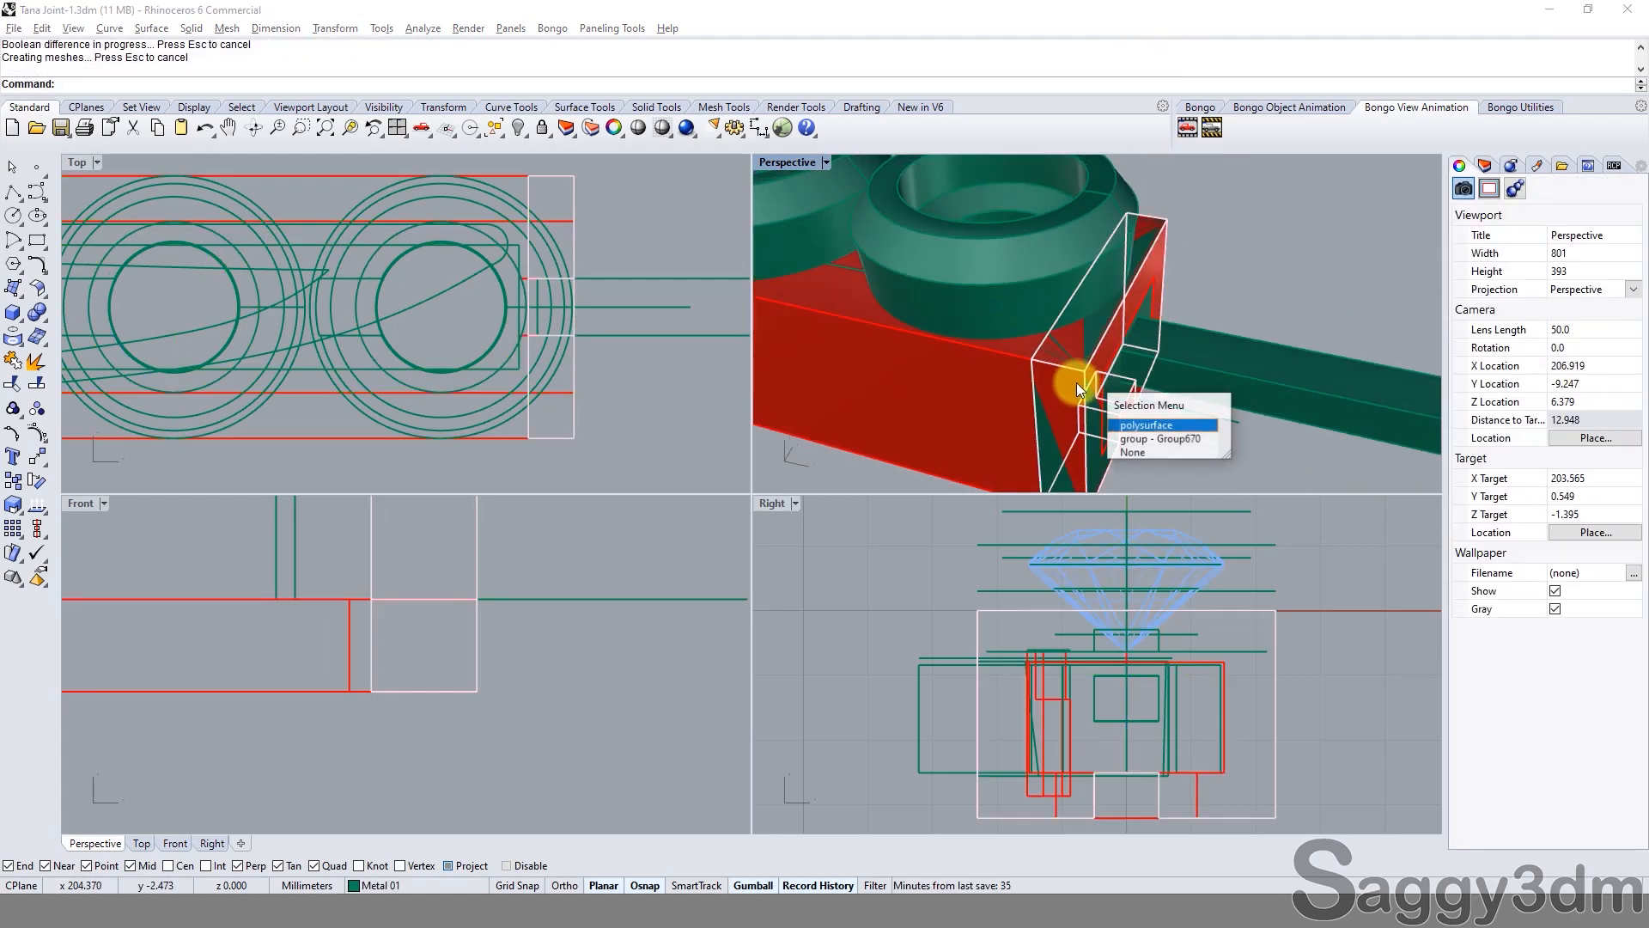
pyautogui.press('Return')
pyautogui.keyDown('shift'); pyautogui.click(962, 390); pyautogui.keyUp('shift')
pyautogui.keyDown('shift'); pyautogui.click(1079, 244); pyautogui.keyUp('shift')
pyautogui.scroll(-5, 1065, 306)
pyautogui.scroll(3, 1043, 224)
pyautogui.keyDown('shift'); pyautogui.click(1077, 203); pyautogui.keyUp('shift')
pyautogui.scroll(-4, 983, 270)
pyautogui.moveTo(983, 269); pyautogui.dragTo(1029, 249, button='right')
pyautogui.write('G')
pyautogui.press('Return')
# Separate the stone from the housing group, and regroup the housing, end wall and bezels without it.
pyautogui.write('RG')
pyautogui.press('Return')
pyautogui.scroll(5, 1065, 245)
pyautogui.click(1029, 256)
pyautogui.press('Return')
pyautogui.click(1086, 241)
pyautogui.keyDown('shift'); pyautogui.click(1162, 404); pyautogui.keyUp('shift')
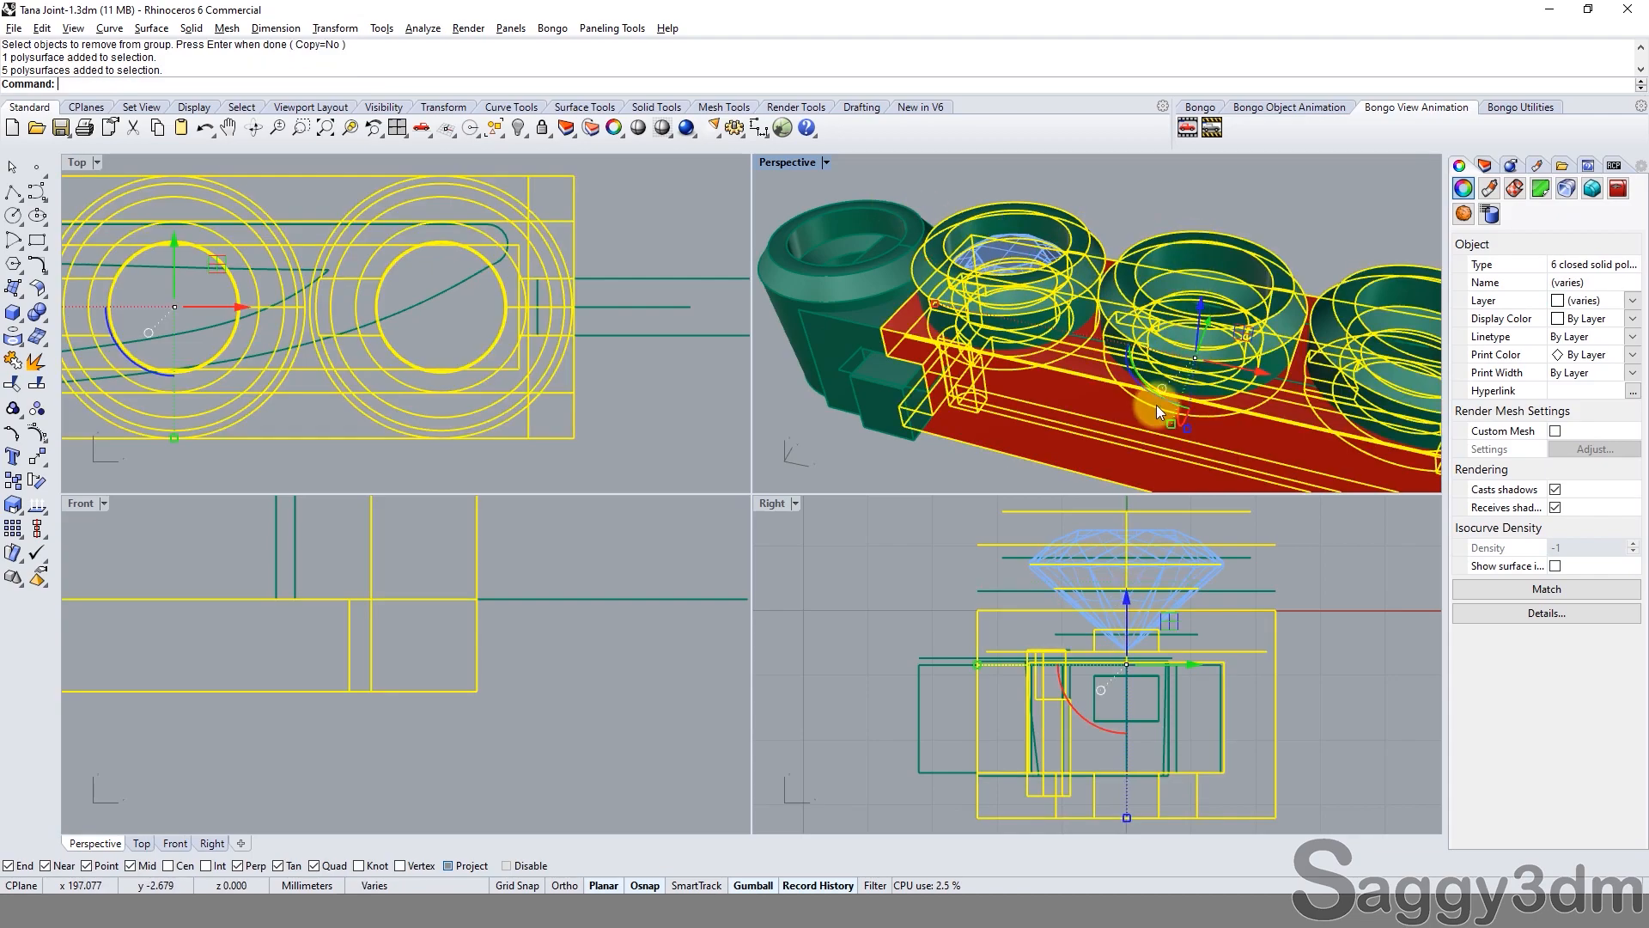
pyautogui.write('g')
pyautogui.press('Return')
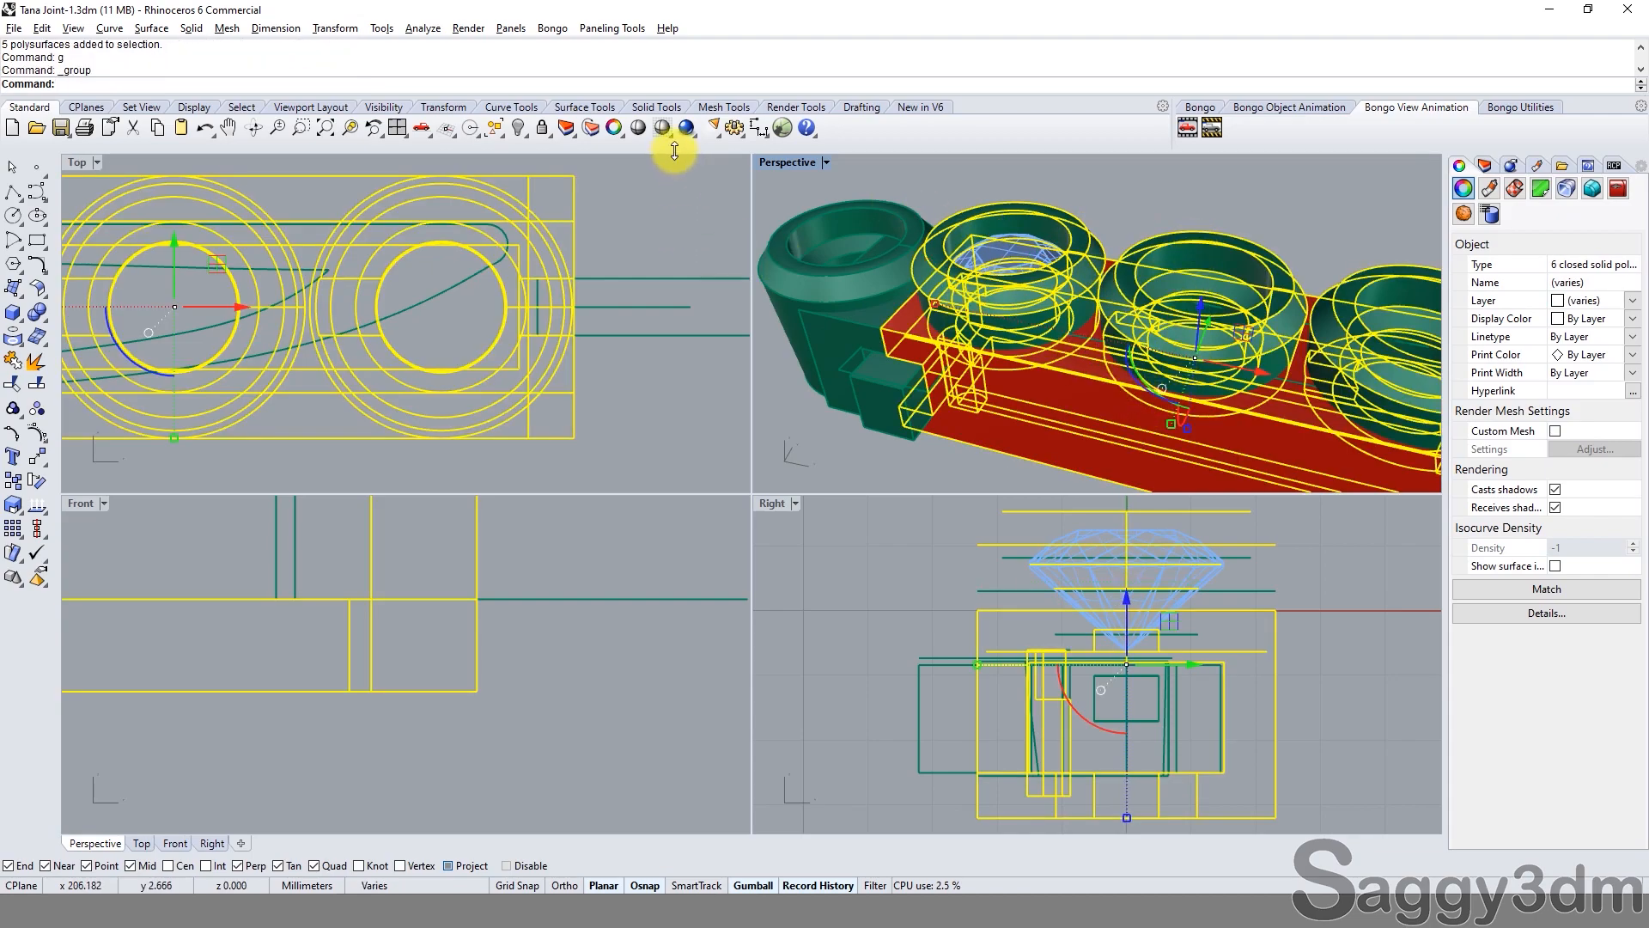
# Change the housing group to layer Metal 04 and group it with the connecting bar at its closed end.
pyautogui.click(591, 127)
pyautogui.doubleClick(778, 471)
pyautogui.press('Escape')
pyautogui.moveTo(940, 379); pyautogui.dragTo(1127, 394, button='right')
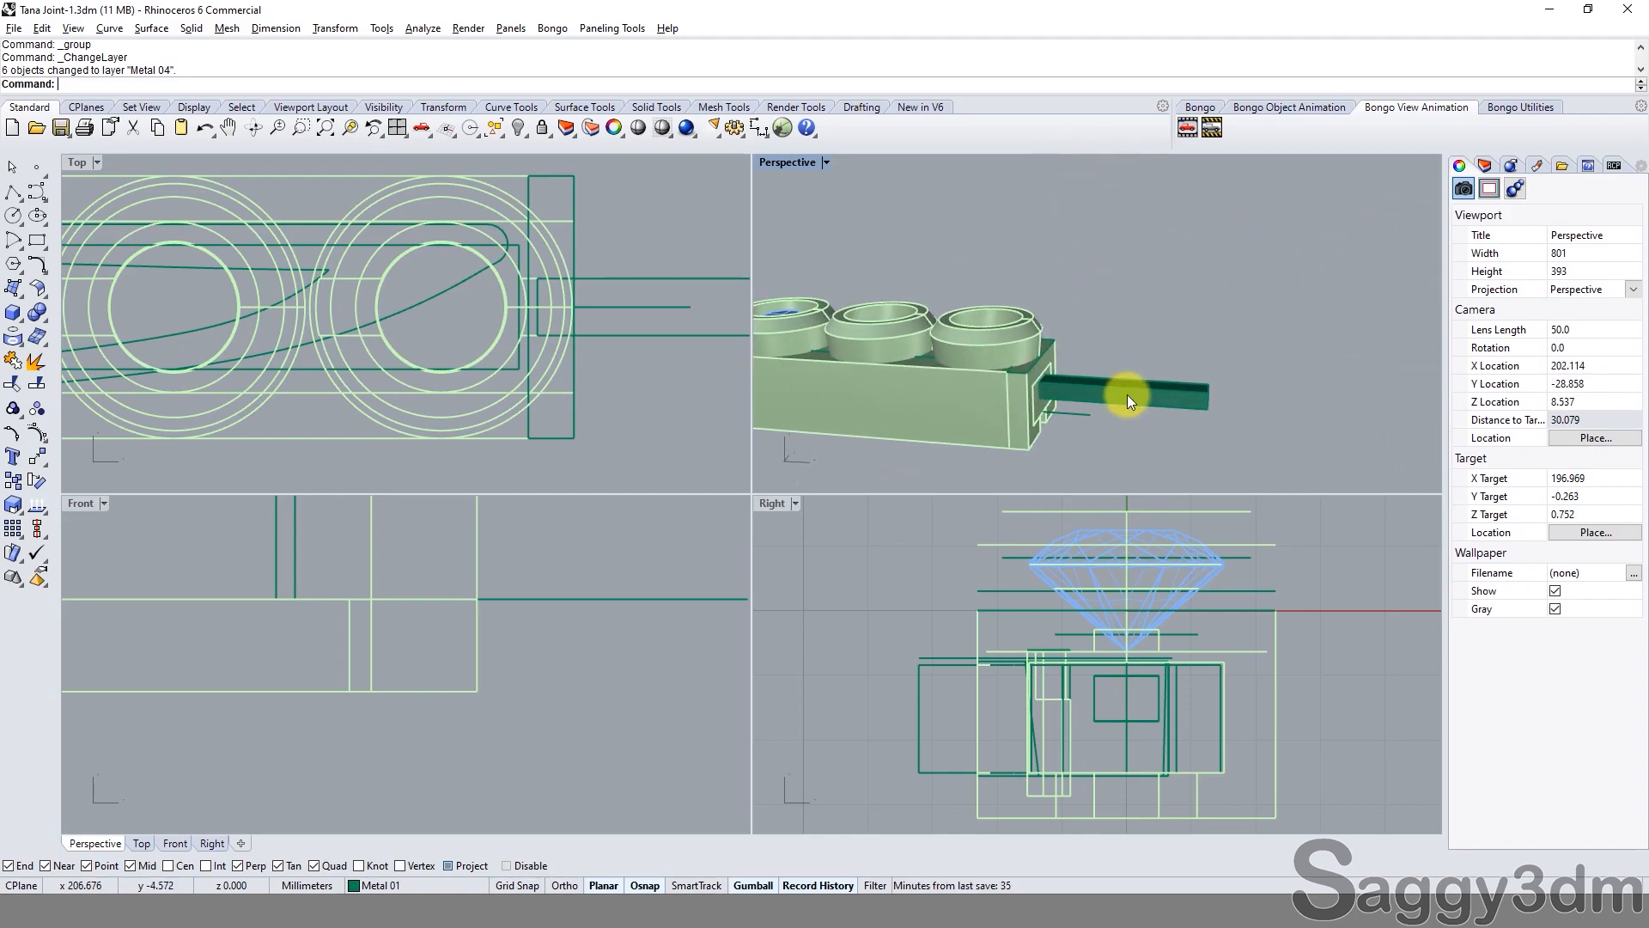
pyautogui.click(1128, 394)
pyautogui.keyDown('shift'); pyautogui.click(1012, 420); pyautogui.keyUp('shift')
pyautogui.press('Return')
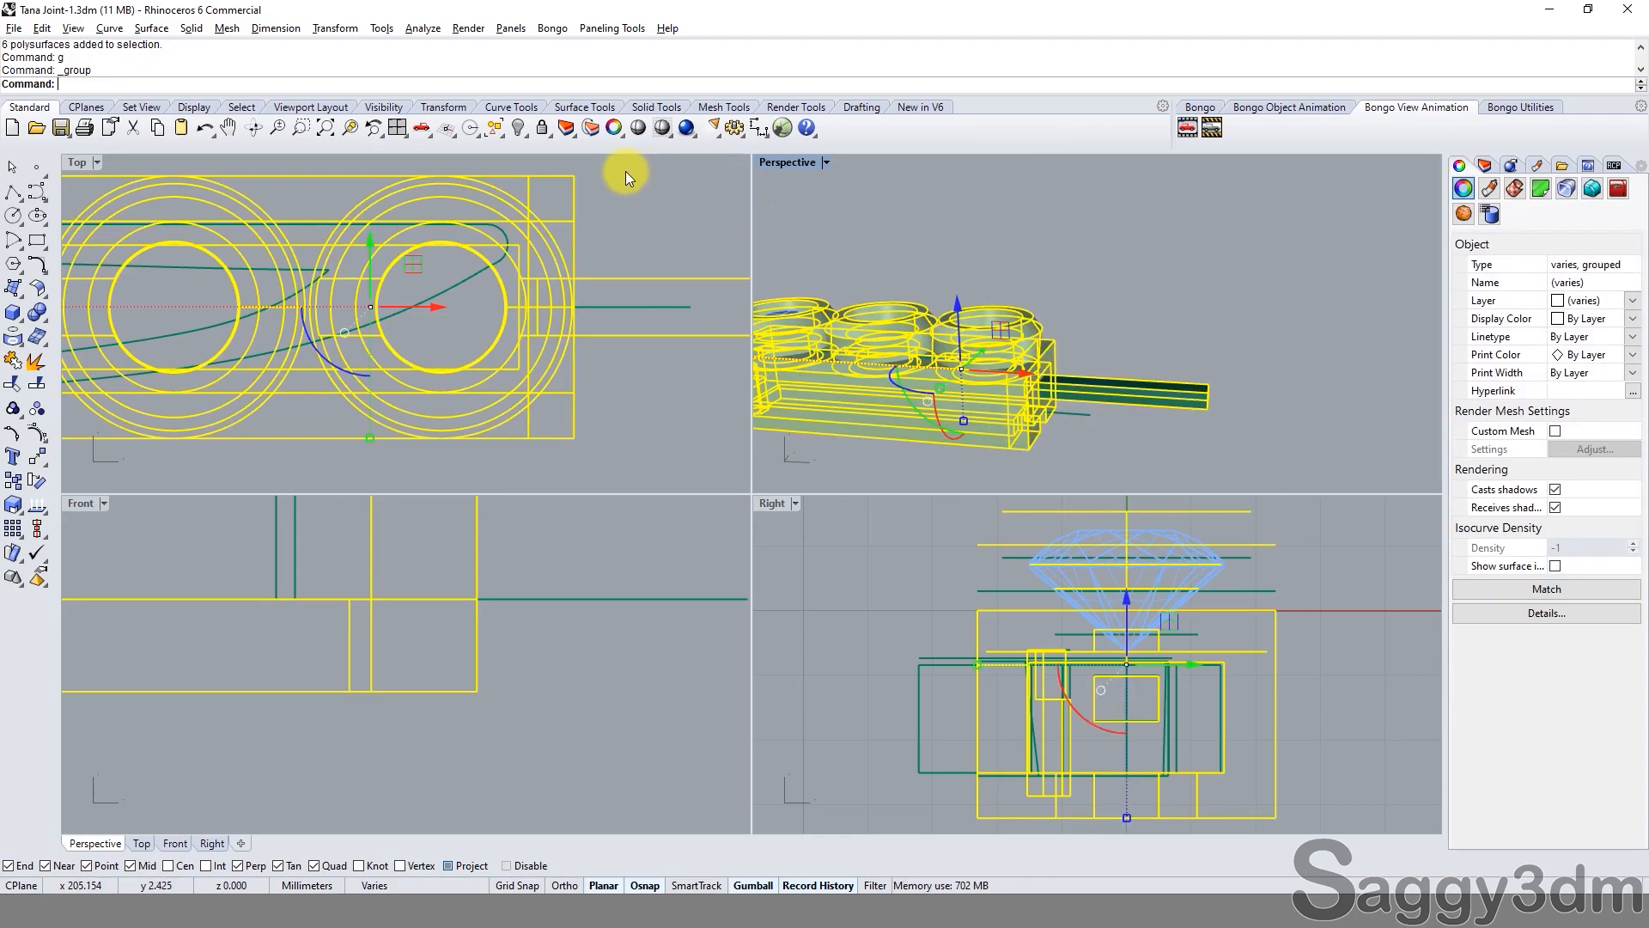
# Change the housing group and its connecting bar to layer Metal 02.
pyautogui.click(591, 127)
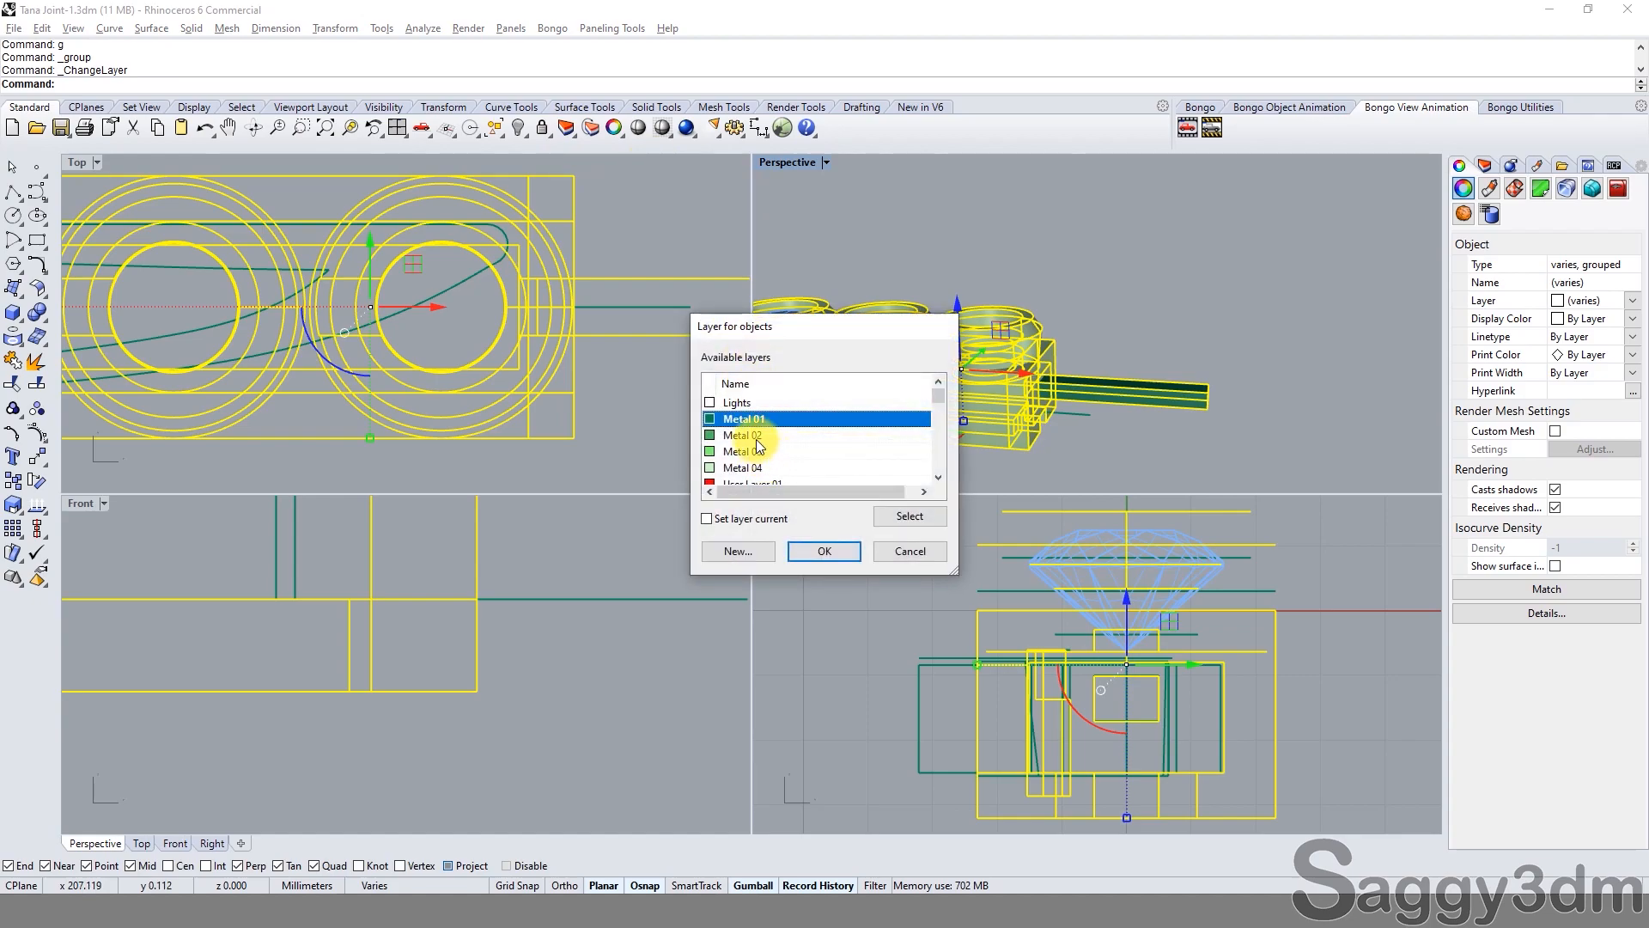
pyautogui.doubleClick(743, 435)
pyautogui.press('Escape')
# Change the housing group and its connecting bar to layer Metal 04.
pyautogui.click(1032, 359)
pyautogui.rightClick(1032, 359)
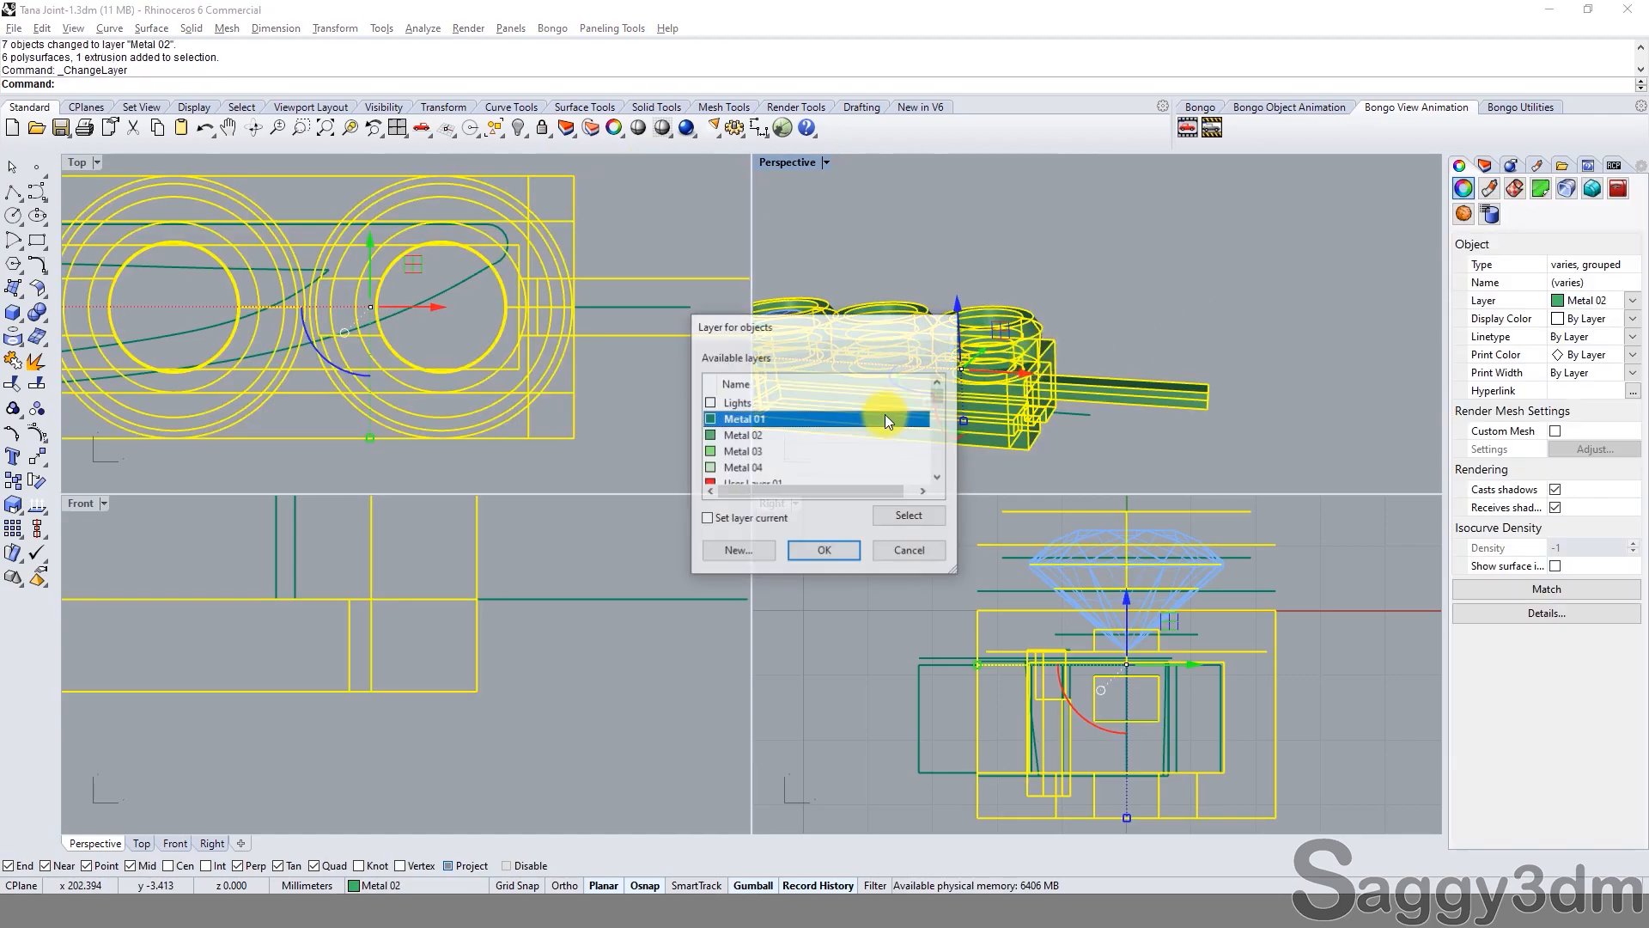
pyautogui.doubleClick(758, 465)
pyautogui.press('Escape')
# Show the hidden bracelet links in a maximized Perspective view and ungroup them.
pyautogui.moveTo(997, 349); pyautogui.dragTo(1215, 358, button='right')
pyautogui.scroll(5, 1104, 374)
pyautogui.click(1105, 374)
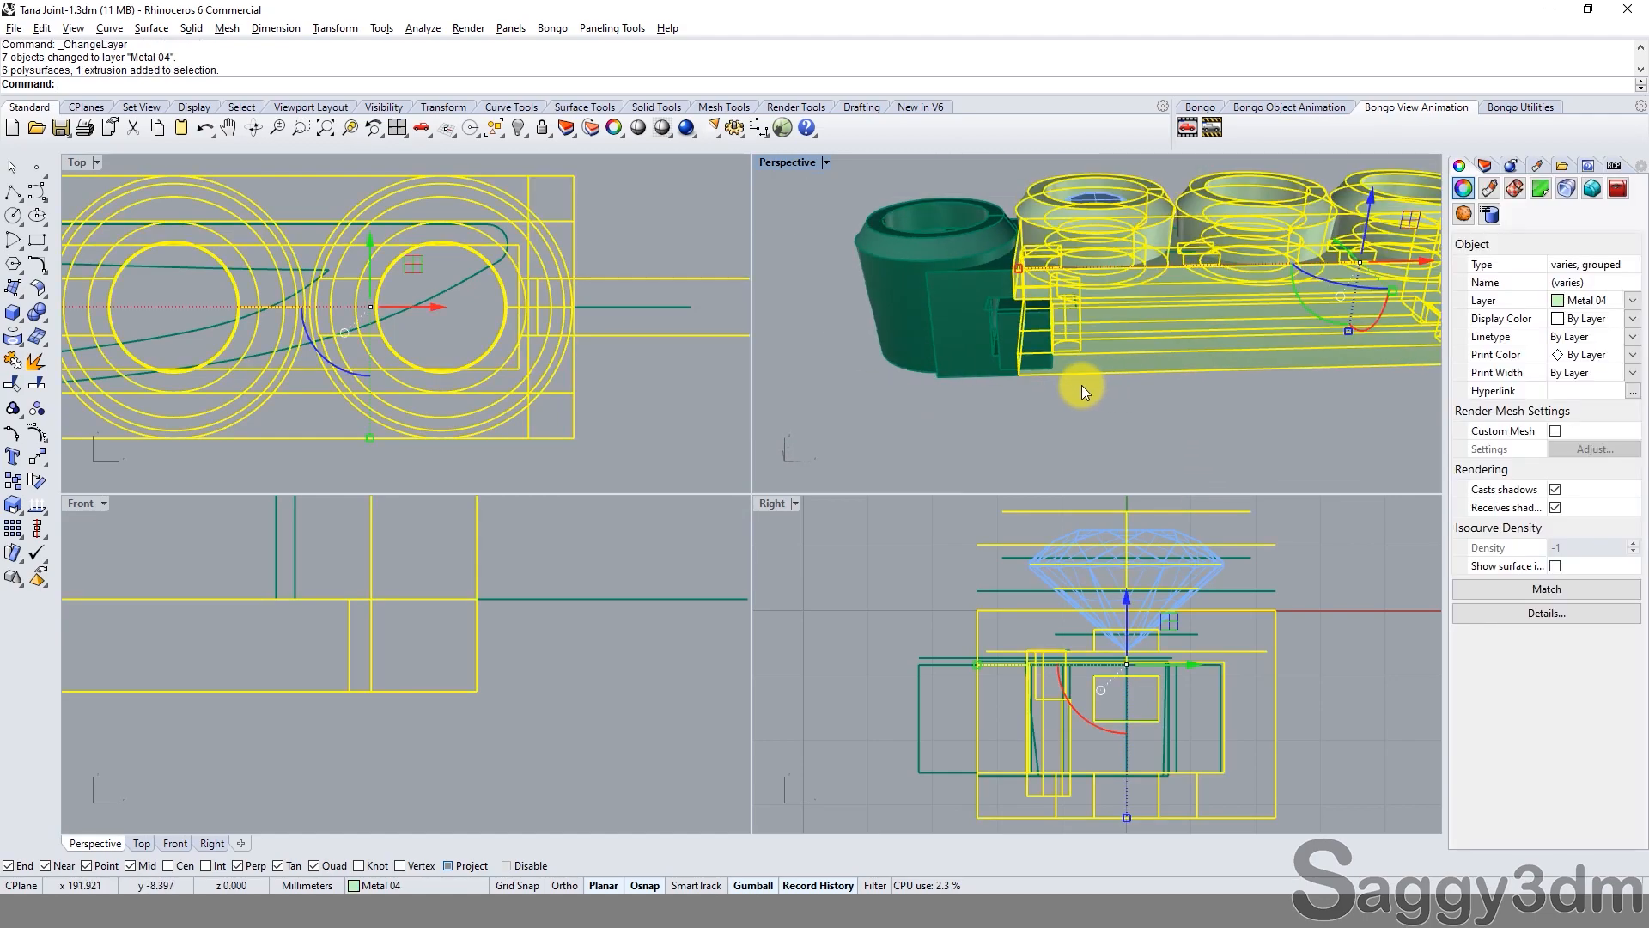
pyautogui.doubleClick(801, 162)
pyautogui.scroll(-3, 671, 257)
pyautogui.click(776, 312)
pyautogui.moveTo(901, 329); pyautogui.dragTo(913, 435, button='right')
pyautogui.scroll(-6, 914, 435)
pyautogui.press('Escape')
pyautogui.write('SS')
pyautogui.press('Return')
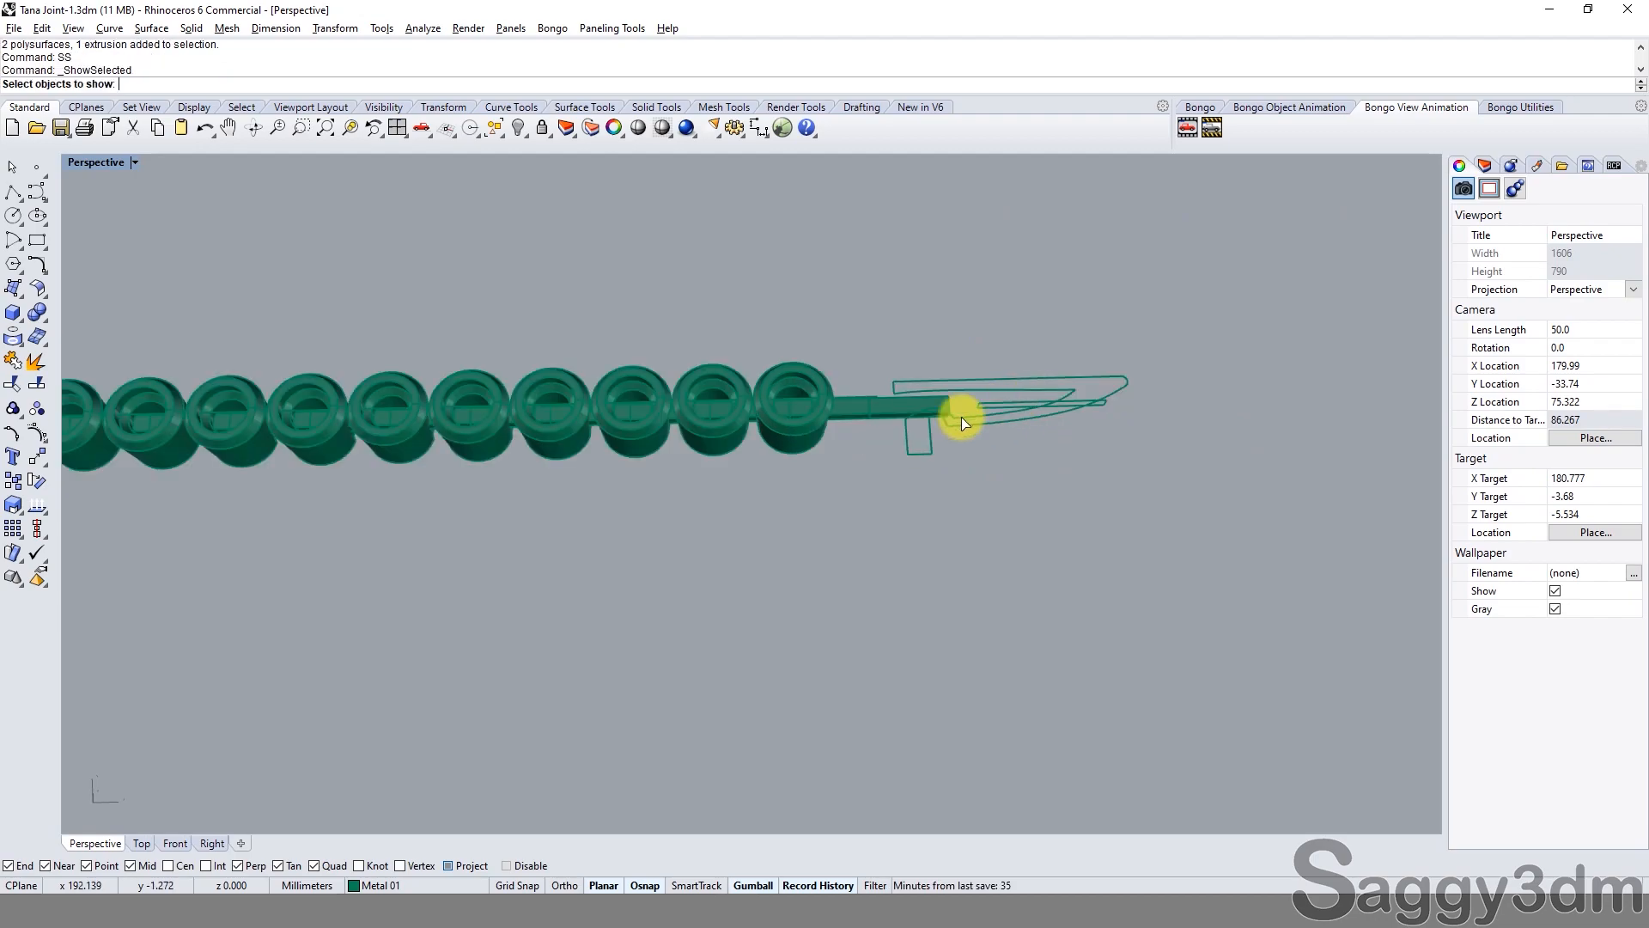
pyautogui.click(671, 383)
pyautogui.press('Return')
pyautogui.write('ug')
pyautogui.press('Return')
# Move two separate bracelet links with their bars sideways out of the row.
pyautogui.click(734, 414)
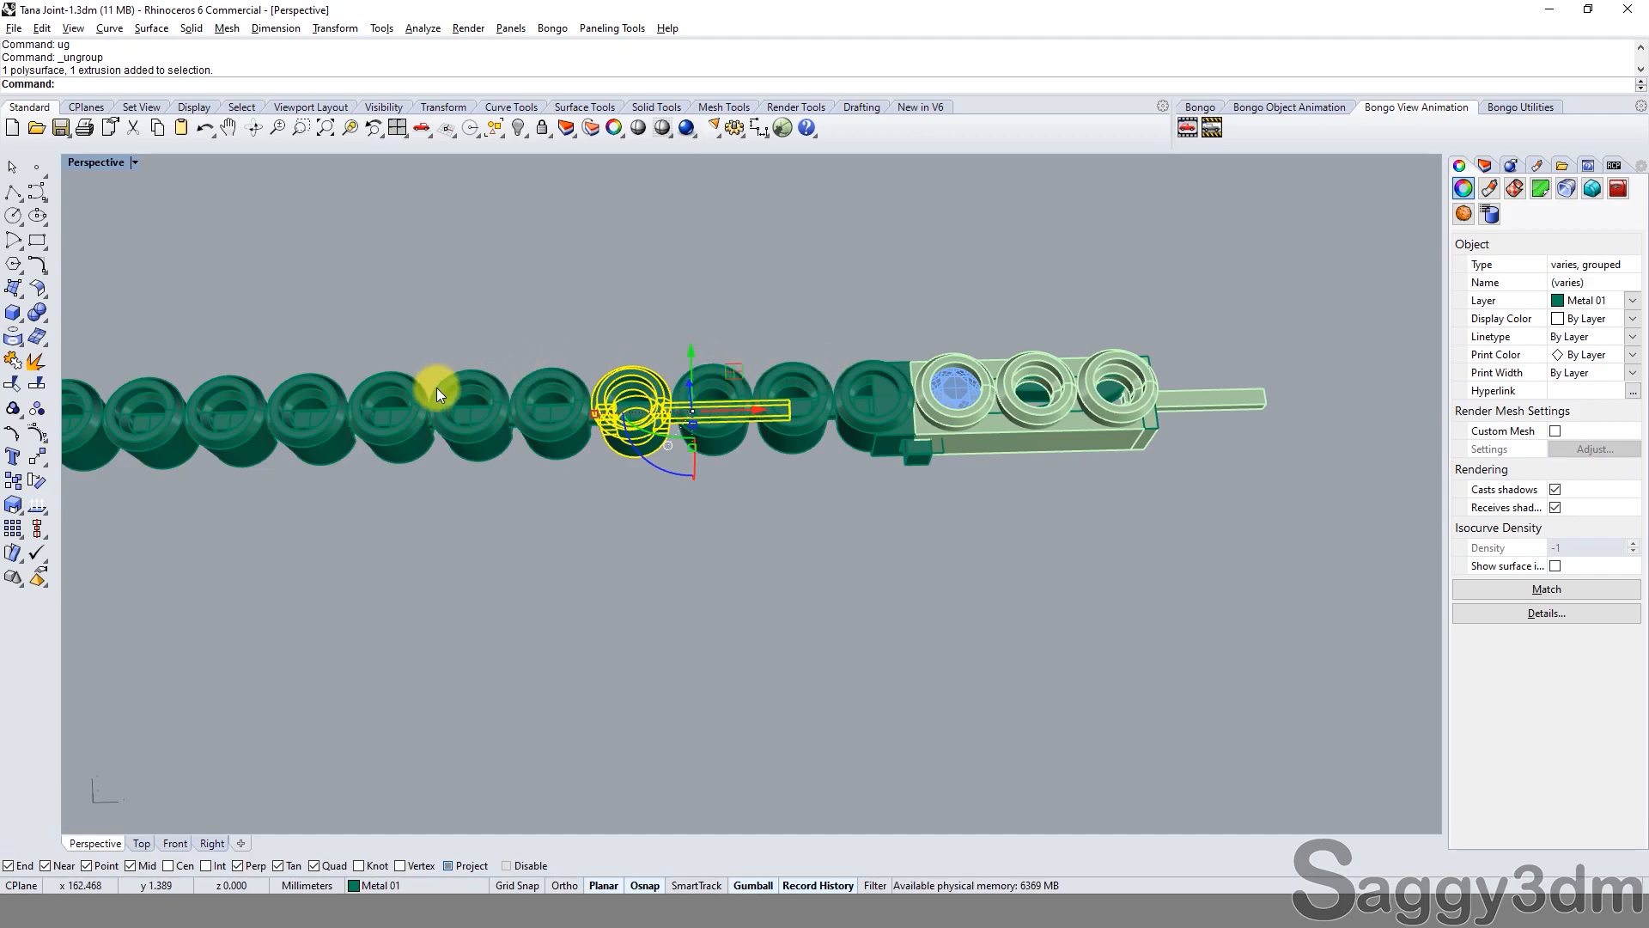
pyautogui.keyDown('shift'); pyautogui.click(468, 378); pyautogui.keyUp('shift')
pyautogui.keyDown('ctrl'); pyautogui.click(498, 376); pyautogui.keyUp('ctrl')
pyautogui.keyDown('shift'); pyautogui.click(340, 385); pyautogui.keyUp('shift')
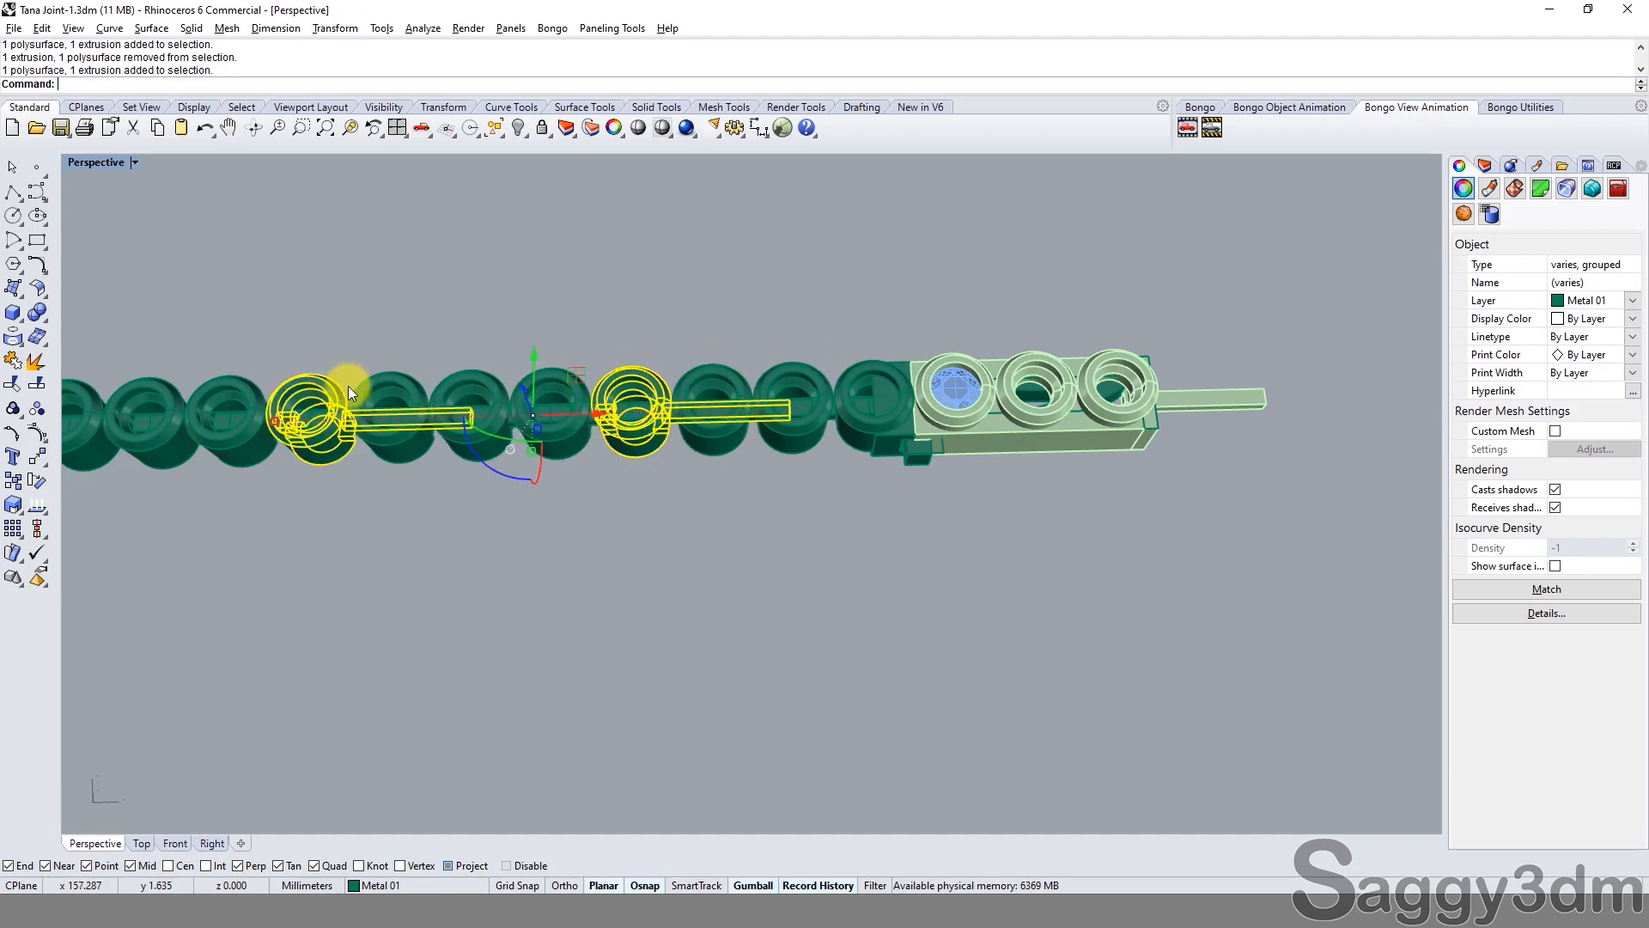
pyautogui.scroll(-3, 622, 398)
pyautogui.moveTo(541, 357); pyautogui.dragTo(559, 245)
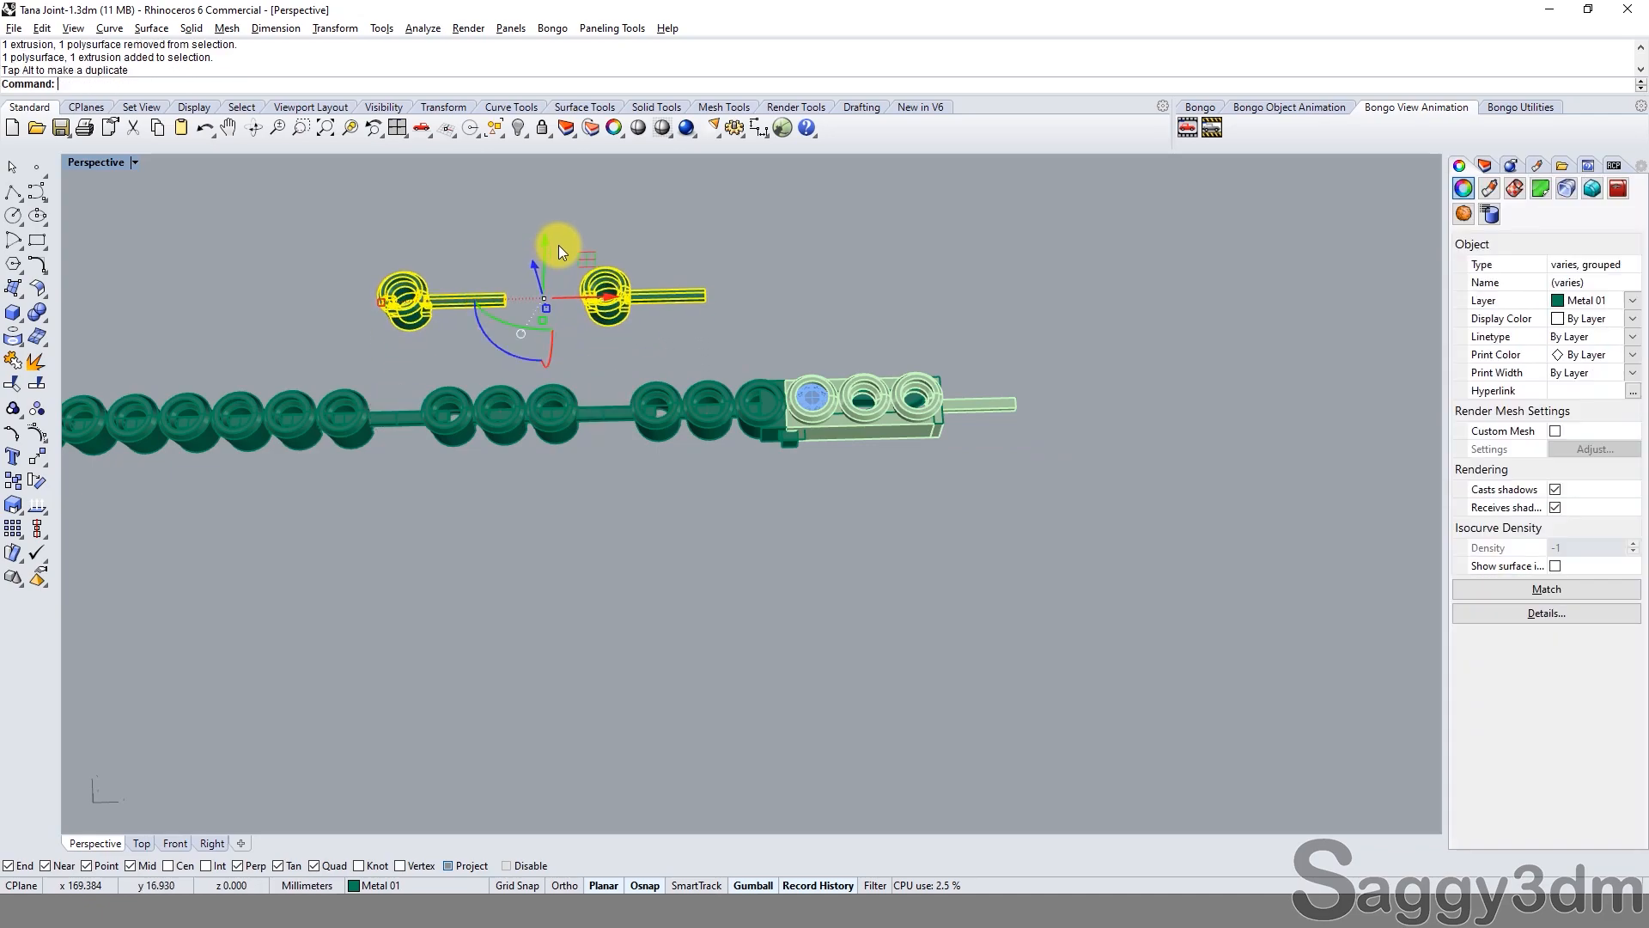
pyautogui.press('Escape')
# Move the end bezel with its spring tongue sideways out of the row.
pyautogui.scroll(3, 869, 421)
pyautogui.click(688, 363)
pyautogui.scroll(-2, 796, 409)
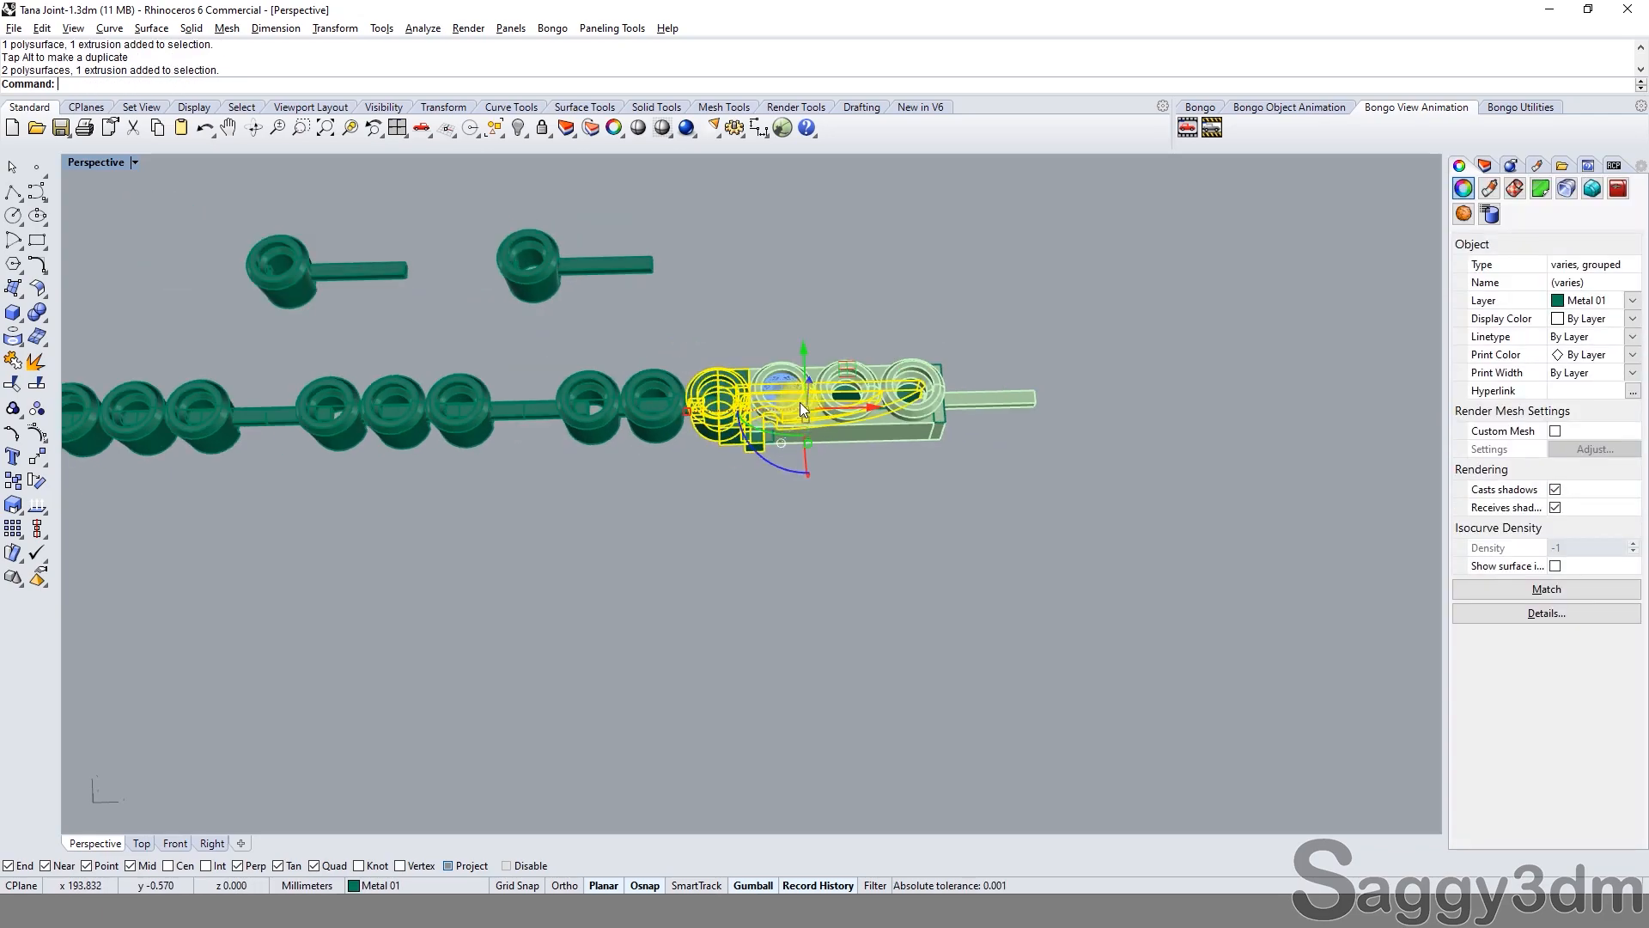
pyautogui.moveTo(802, 353); pyautogui.dragTo(802, 240)
pyautogui.press('Escape')
pyautogui.scroll(5, 766, 442)
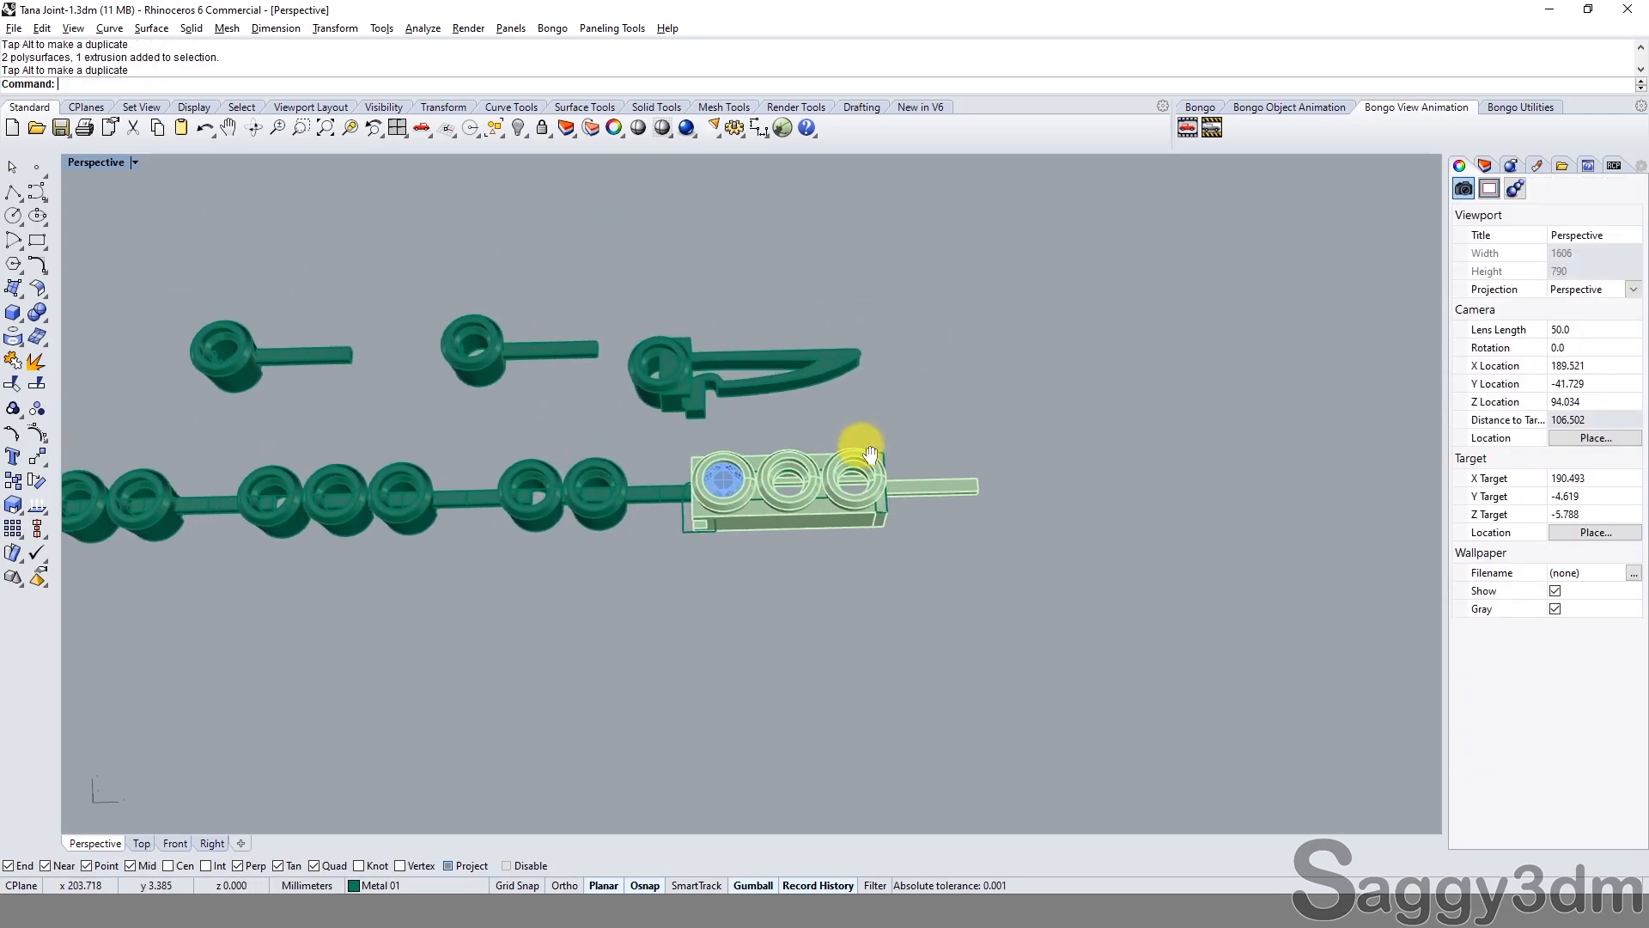
# Move the housing group with its connecting bar sideways out of the row, beyond the spring tongue.
pyautogui.scroll(-5, 830, 554)
pyautogui.click(883, 565)
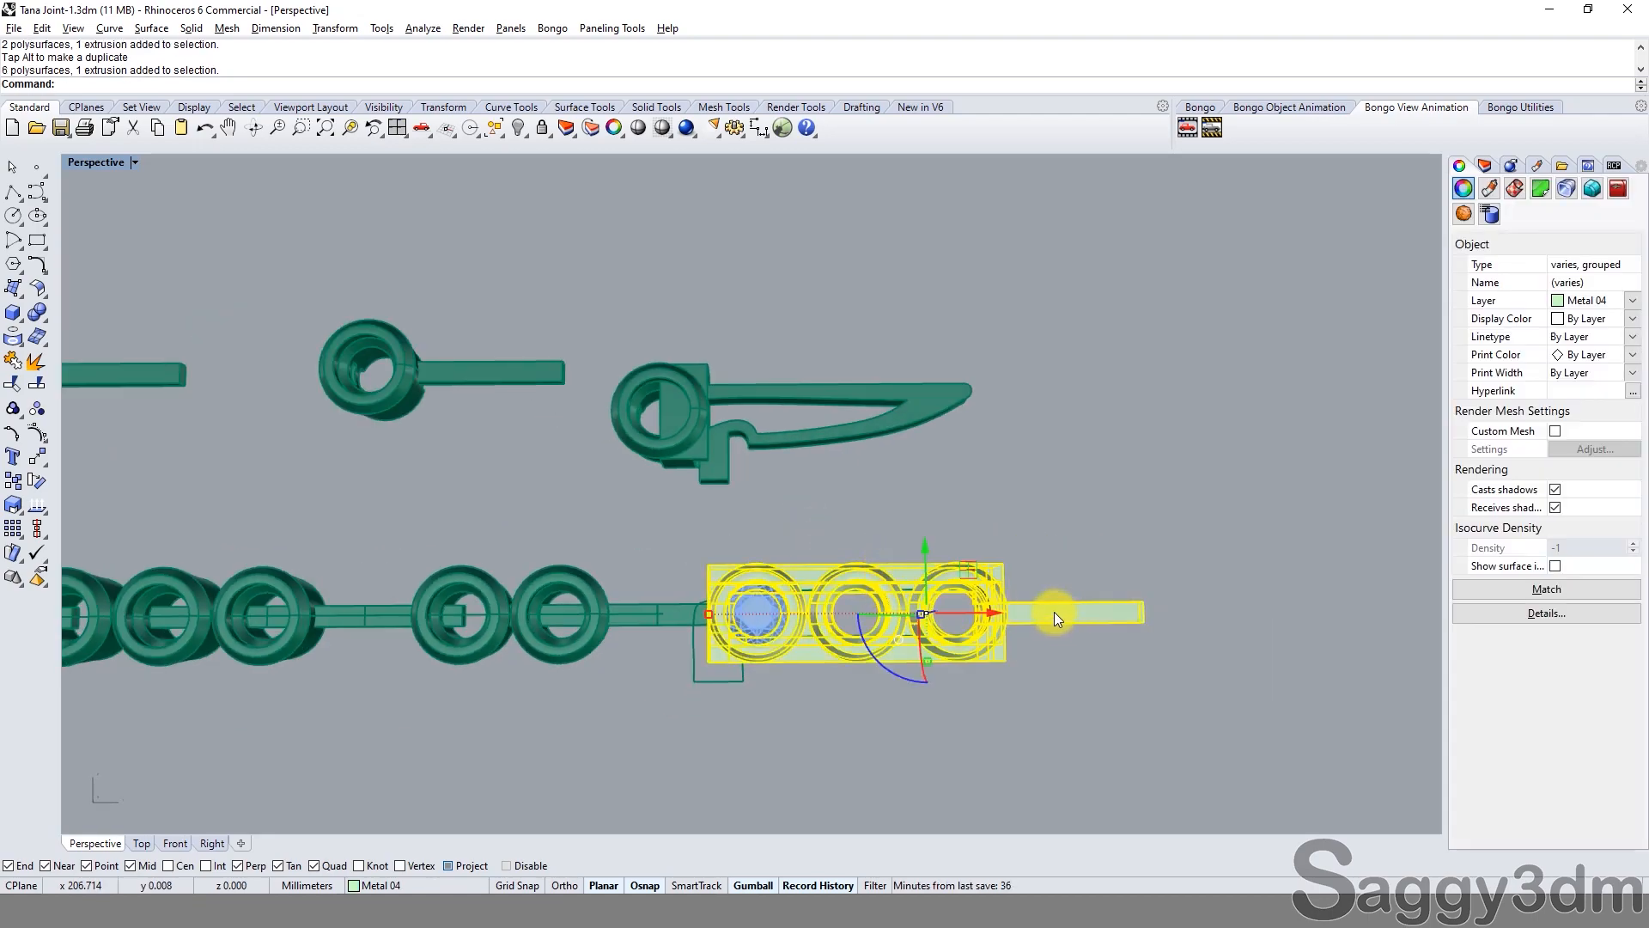
pyautogui.scroll(1, 936, 560)
pyautogui.click(937, 561)
pyautogui.click(940, 559)
pyautogui.moveTo(940, 550); pyautogui.dragTo(939, 294)
# Examine the two separated bracelet links and the row of links they came from.
pyautogui.moveTo(859, 478); pyautogui.dragTo(483, 466, button='right')
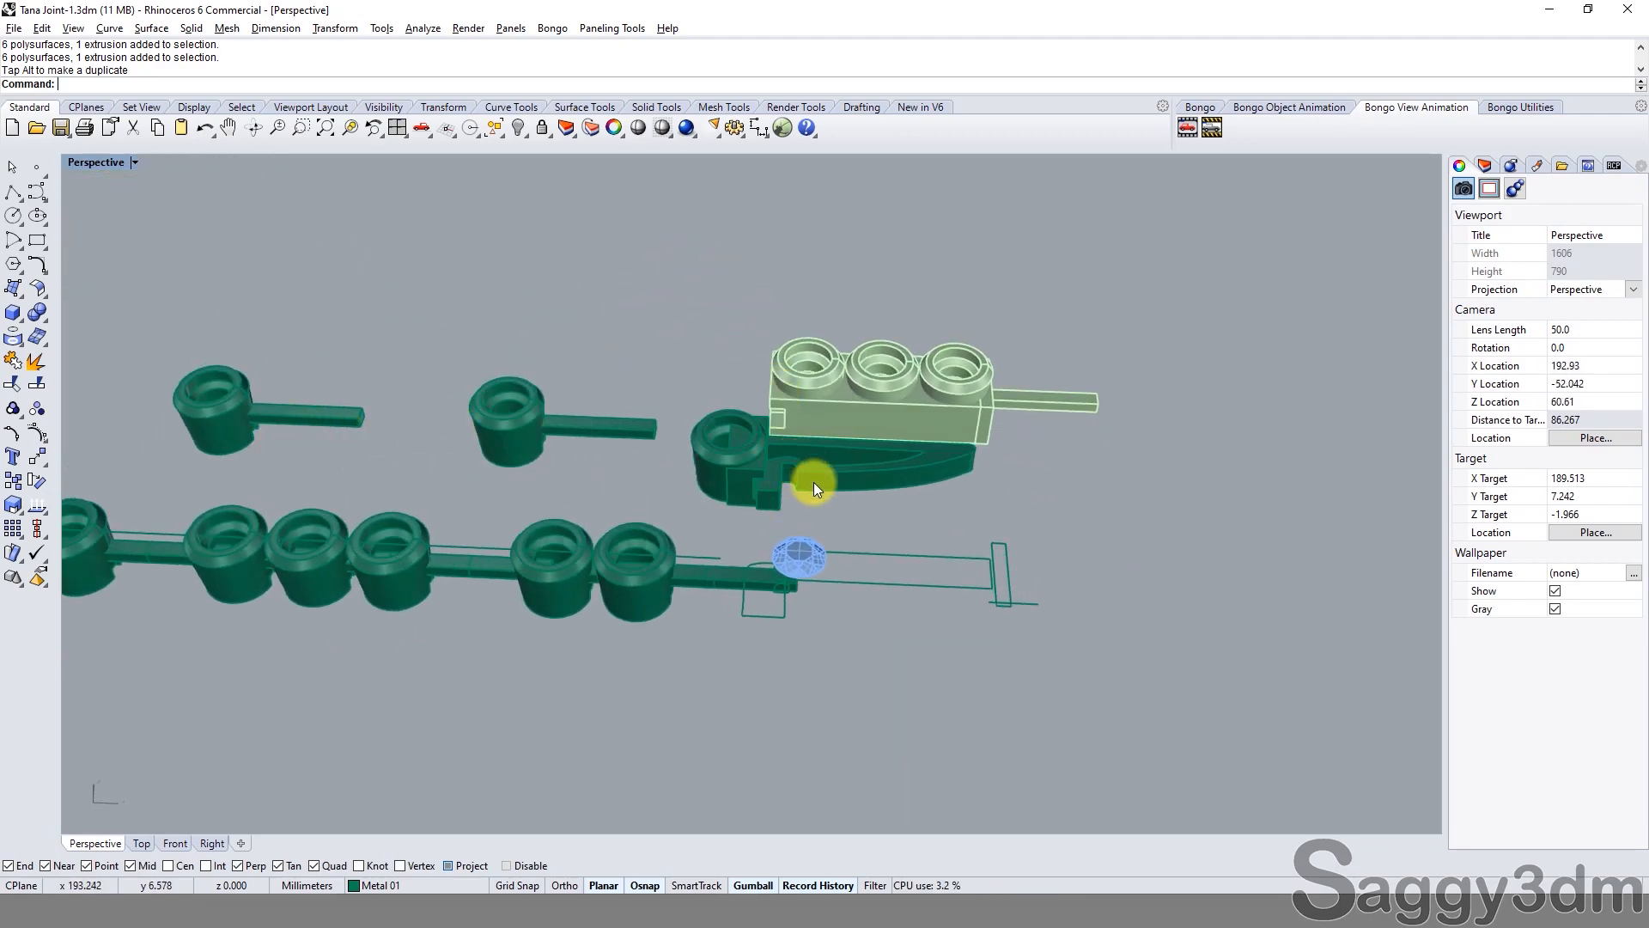
pyautogui.keyDown('shift'); pyautogui.moveTo(492, 379); pyautogui.dragTo(673, 412, button='right'); pyautogui.keyUp('shift')
pyautogui.moveTo(350, 461); pyautogui.dragTo(345, 465)
pyautogui.scroll(-11, 854, 517)
pyautogui.scroll(9, 679, 541)
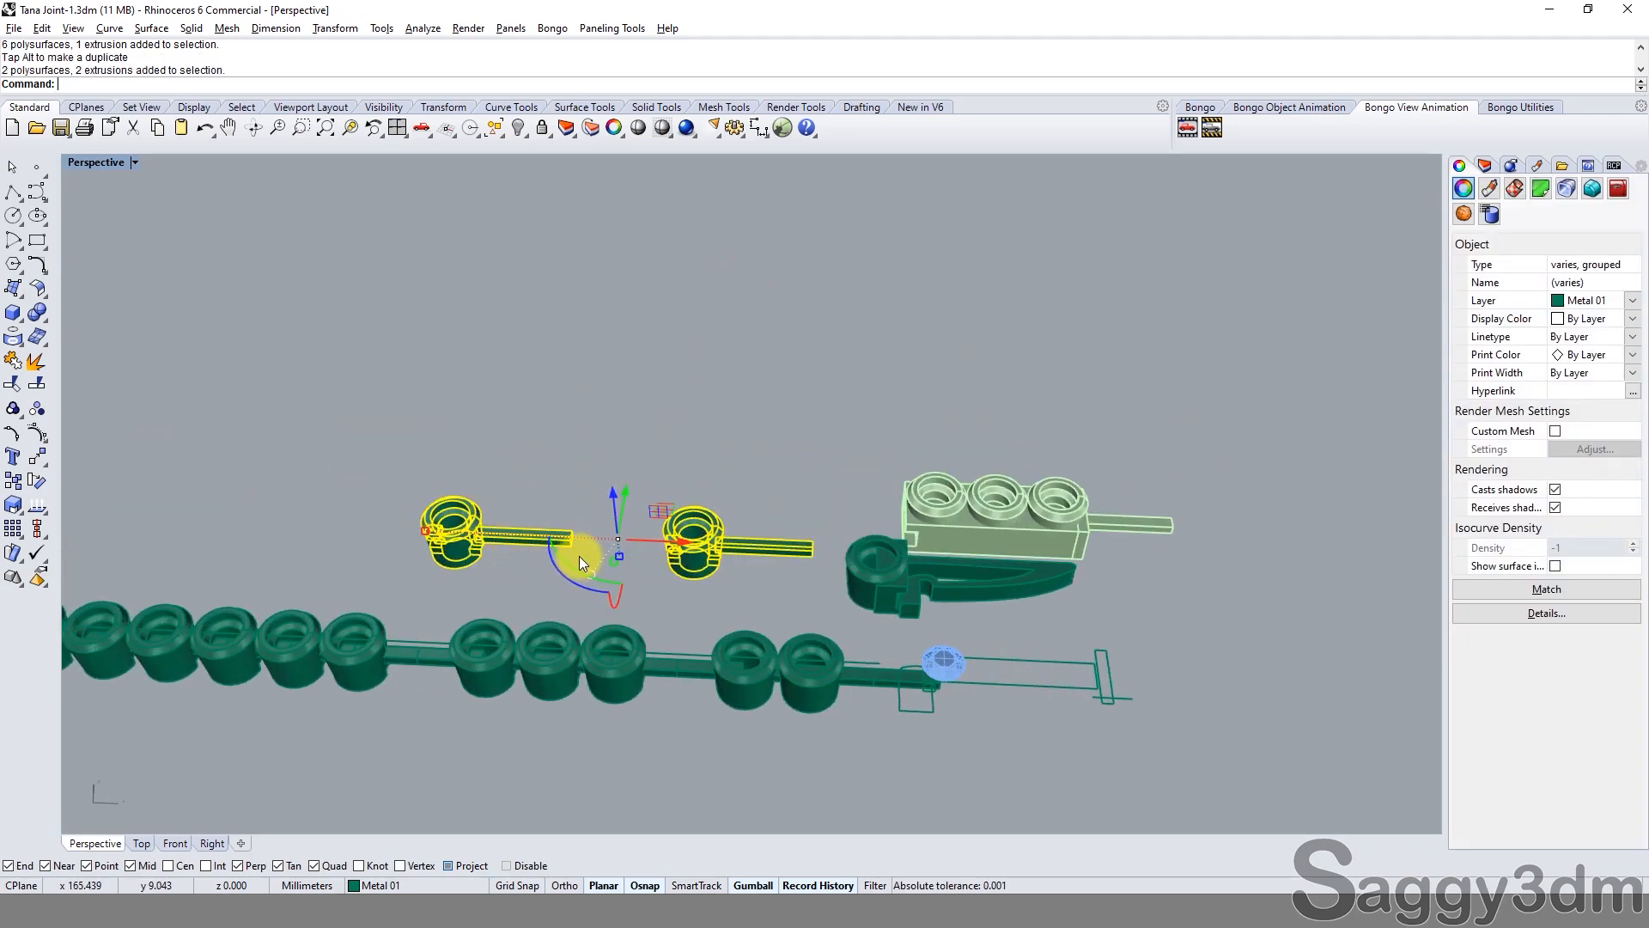
pyautogui.scroll(-4, 579, 555)
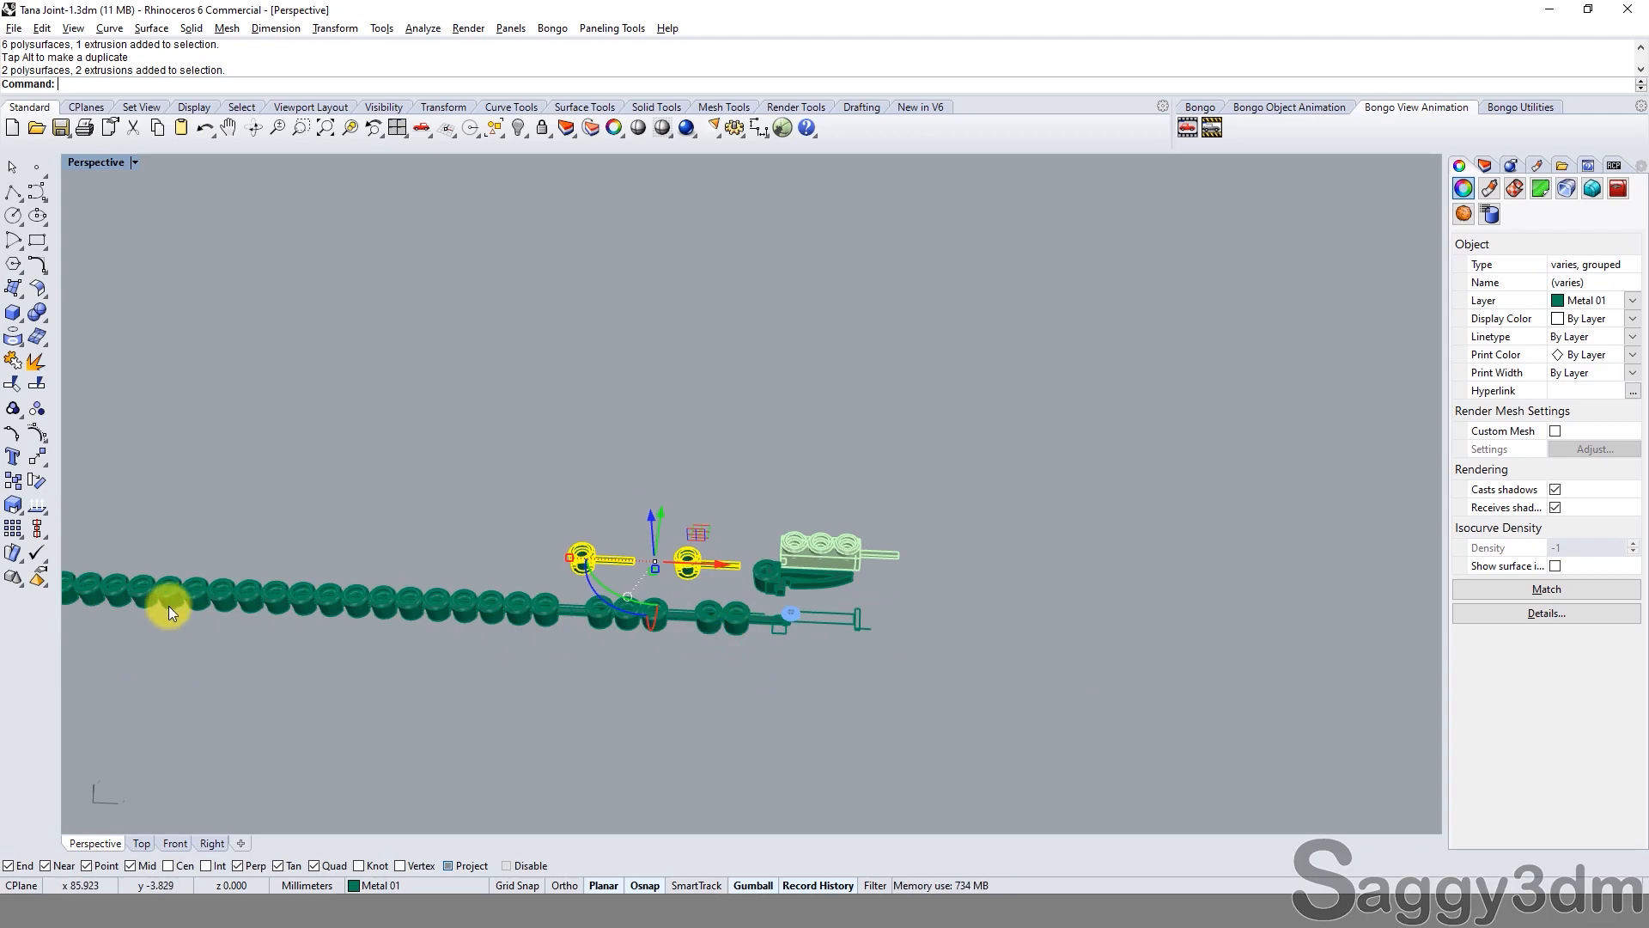
pyautogui.scroll(6, 641, 582)
# Examine how the separated spring tongue and housing are shaped to fit into each other.
pyautogui.click(855, 450)
pyautogui.click(846, 579)
pyautogui.keyDown('shift'); pyautogui.click(962, 516); pyautogui.keyUp('shift')
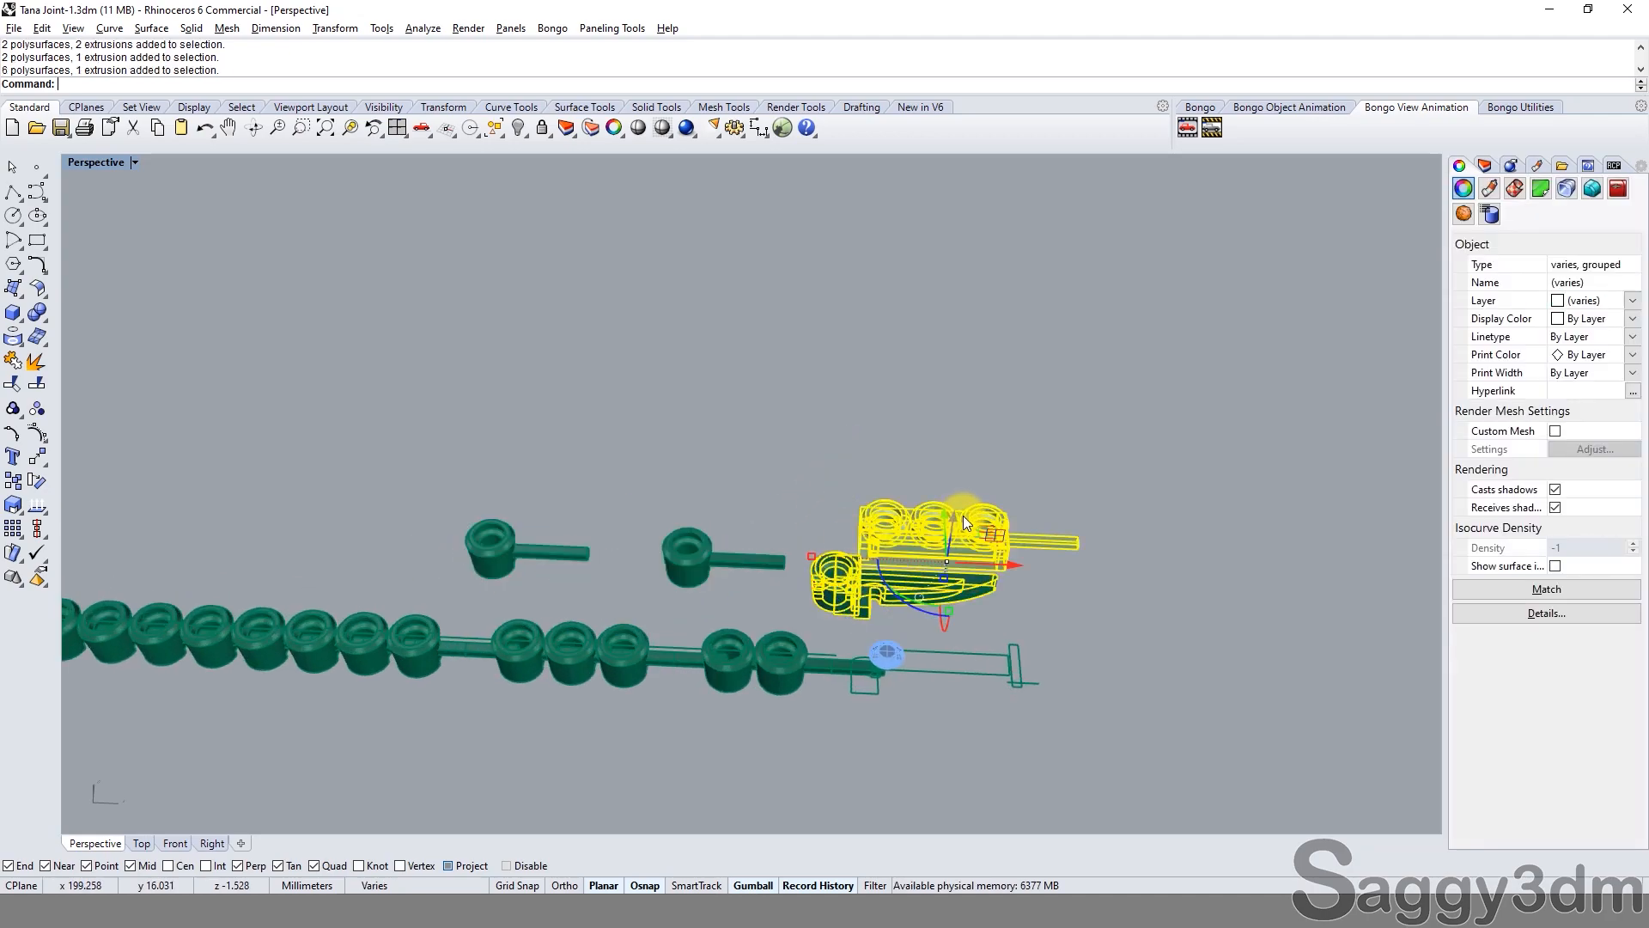
pyautogui.scroll(6, 755, 543)
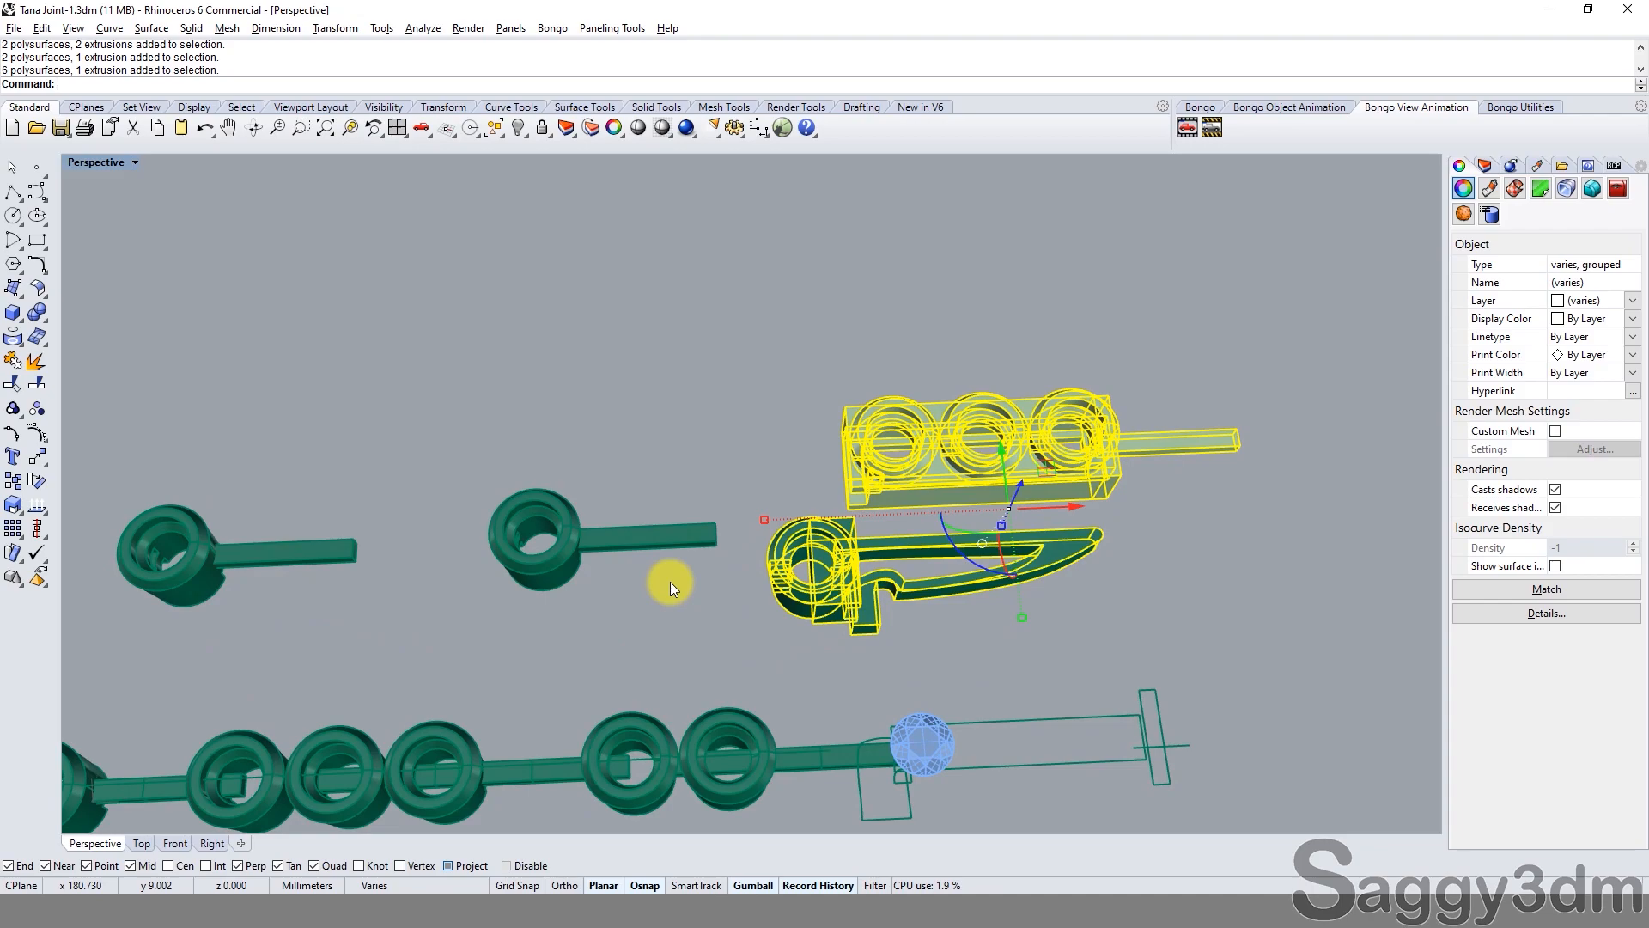
pyautogui.moveTo(365, 639); pyautogui.dragTo(172, 539, button='right')
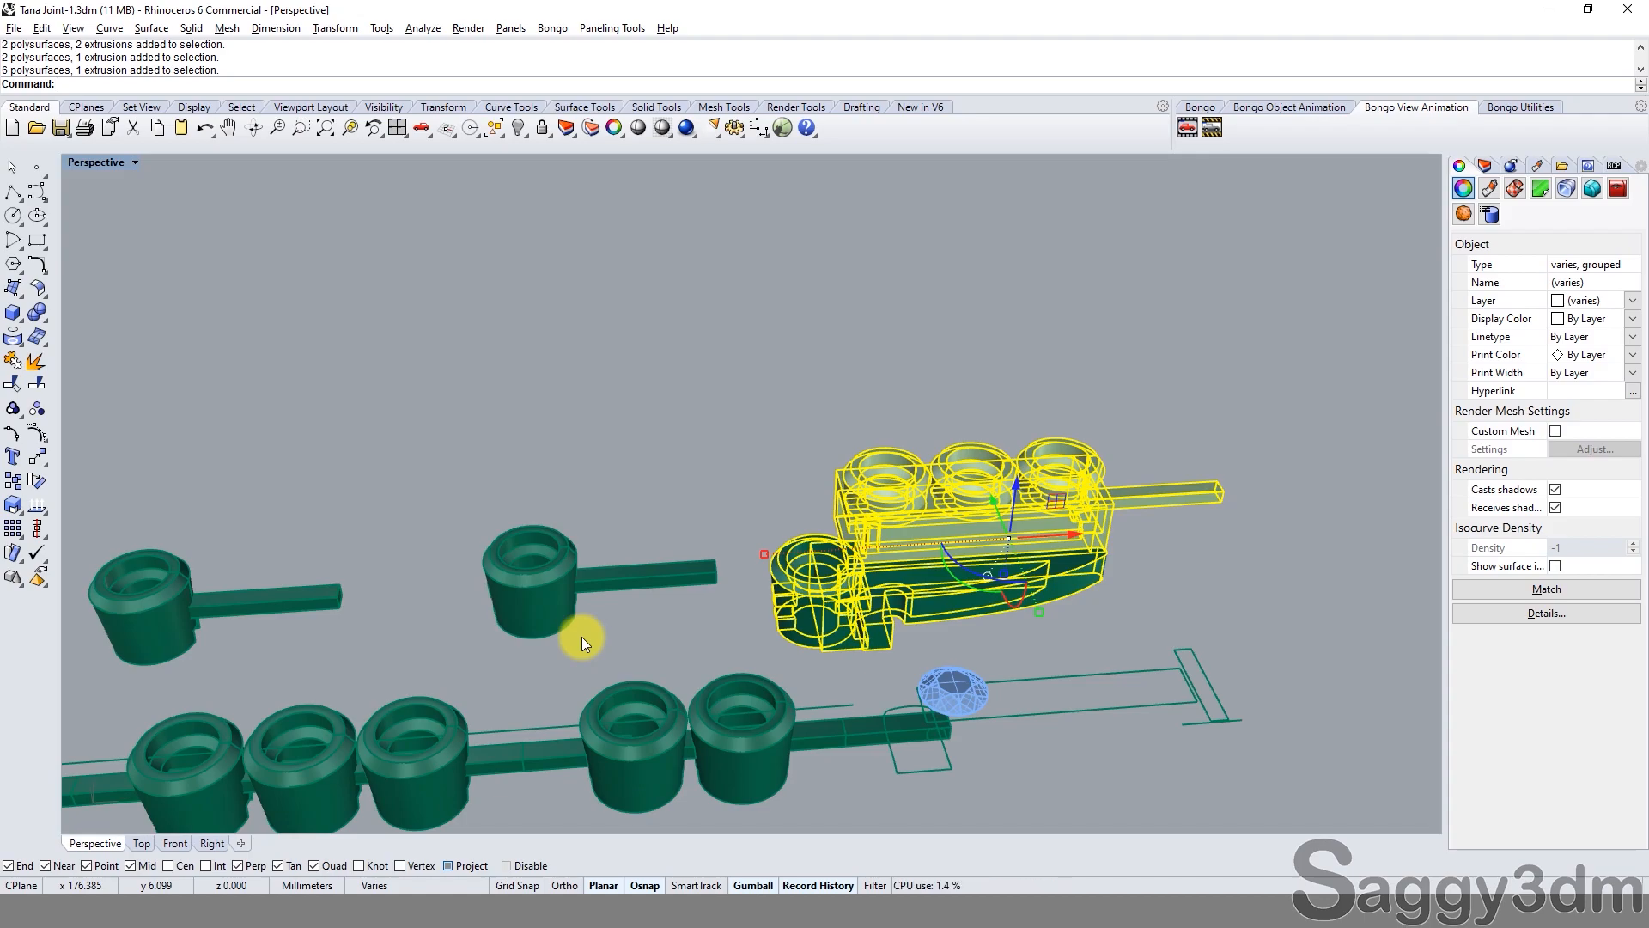
pyautogui.click(683, 460)
pyautogui.scroll(-5, 683, 462)
pyautogui.moveTo(687, 464)
pyautogui.mouseDown(button='right')
pyautogui.moveTo(876, 571)
pyautogui.moveTo(671, 466)
pyautogui.mouseUp(button='right')
pyautogui.scroll(7, 914, 554)
pyautogui.click(755, 533)
pyautogui.click(780, 545)
pyautogui.scroll(8, 780, 565)
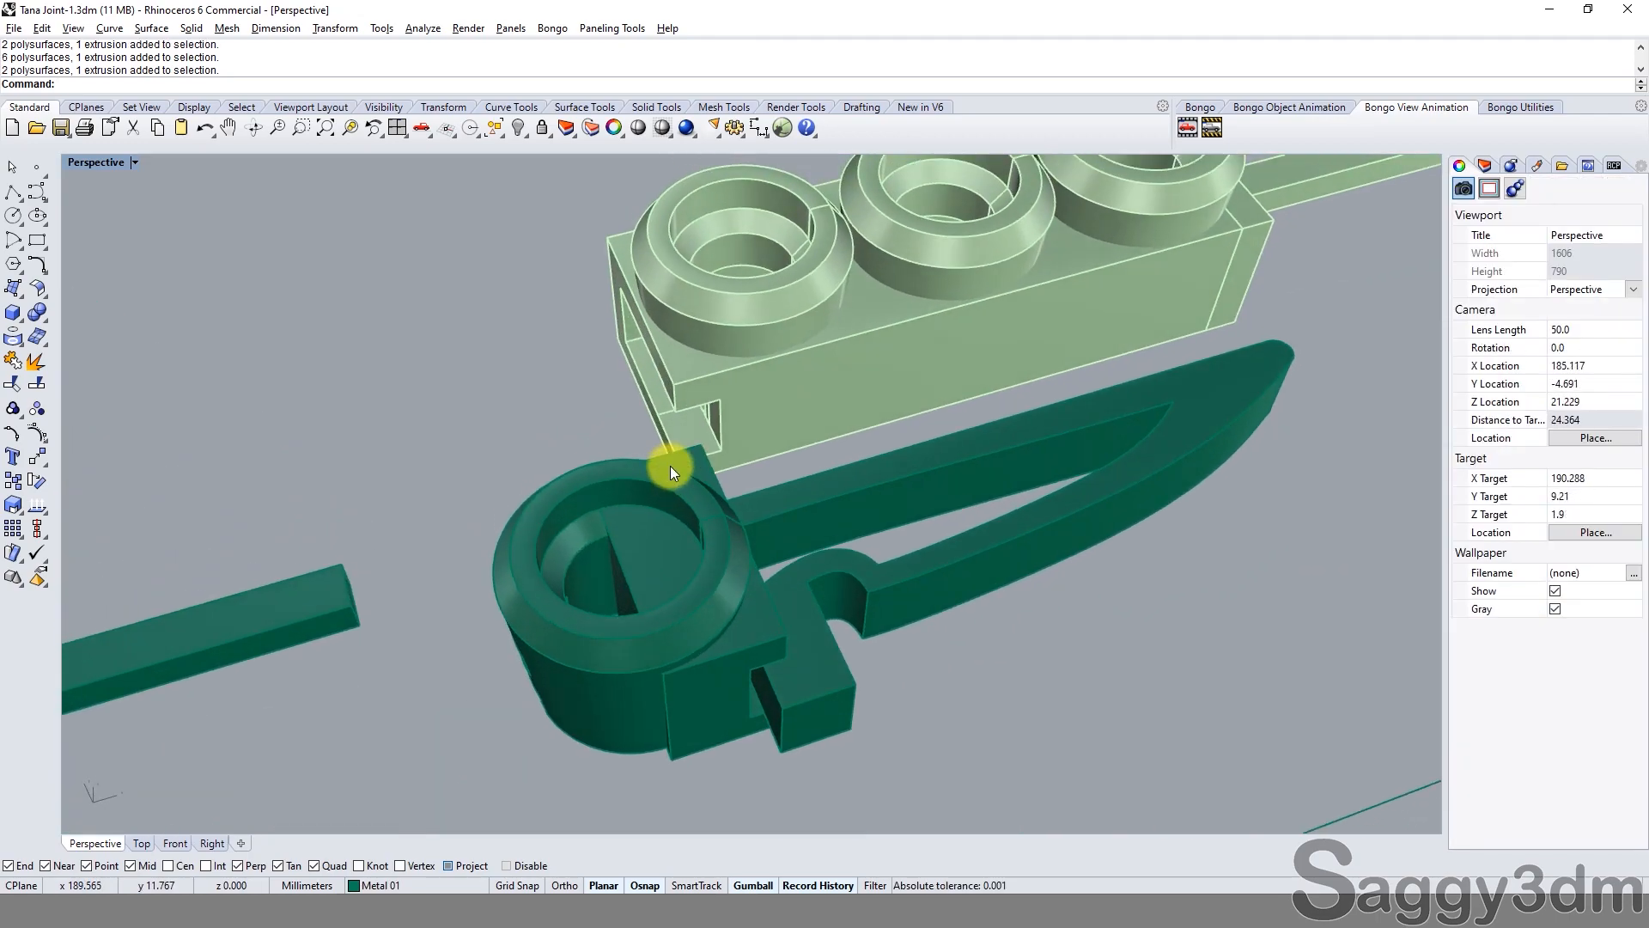
# Undo the sideways moves of the housing and the spring tongue.
pyautogui.scroll(-3, 670, 464)
pyautogui.hotkey('ctrl', 'z')
pyautogui.hotkey('ctrl', 'z')
pyautogui.scroll(-7, 688, 447)
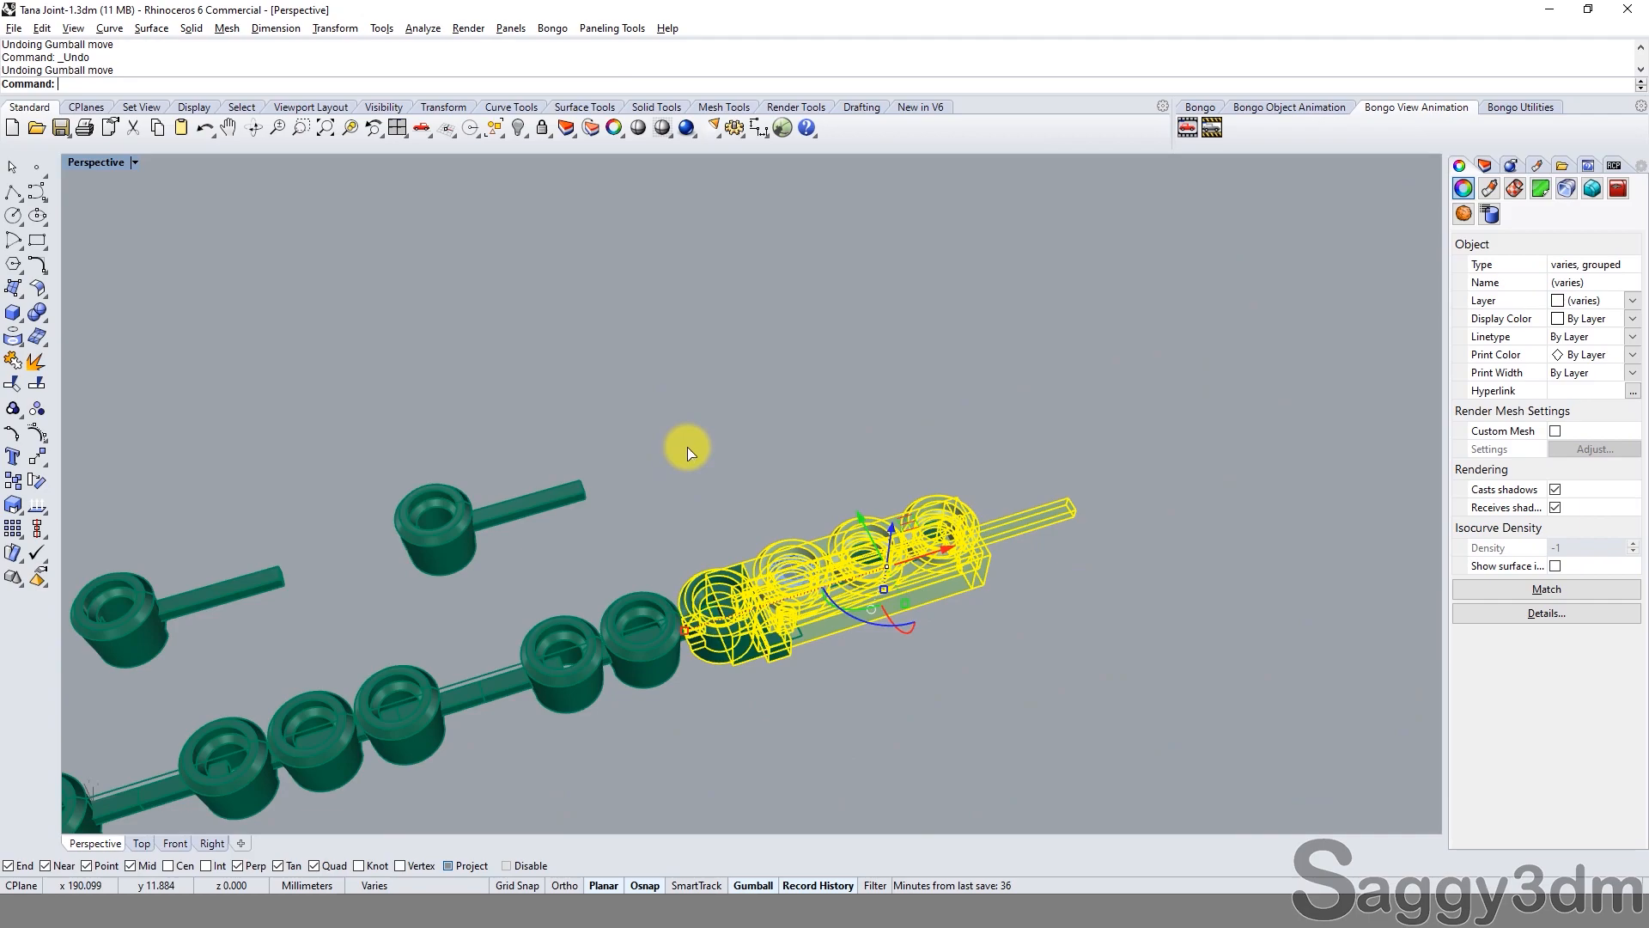
pyautogui.click(687, 447)
# Extrude the end bezel's inner circle as a solid cylinder extending below its underside.
pyautogui.scroll(6, 717, 537)
pyautogui.write('e')
pyautogui.press('Return')
pyautogui.click(709, 518)
pyautogui.press('Return')
pyautogui.moveTo(685, 720); pyautogui.dragTo(644, 459, button='right')
pyautogui.click(628, 570)
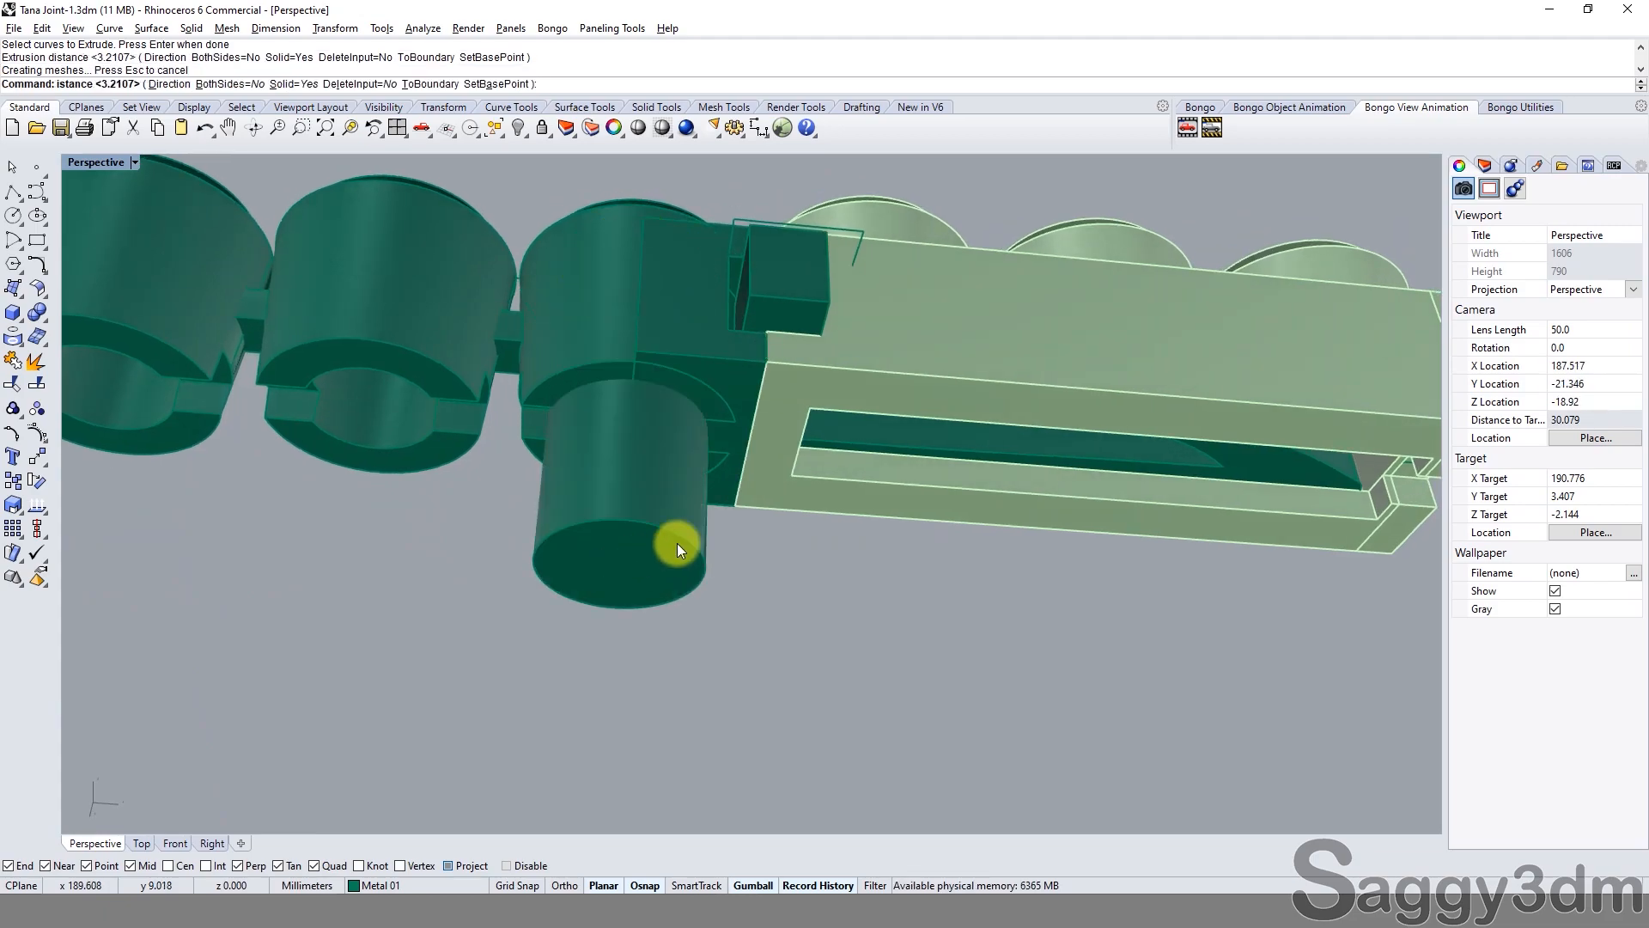
# Remove the block beside the end bezel from its group and Boolean-subtract the cylinder from it.
pyautogui.click(734, 385)
pyautogui.press('Escape')
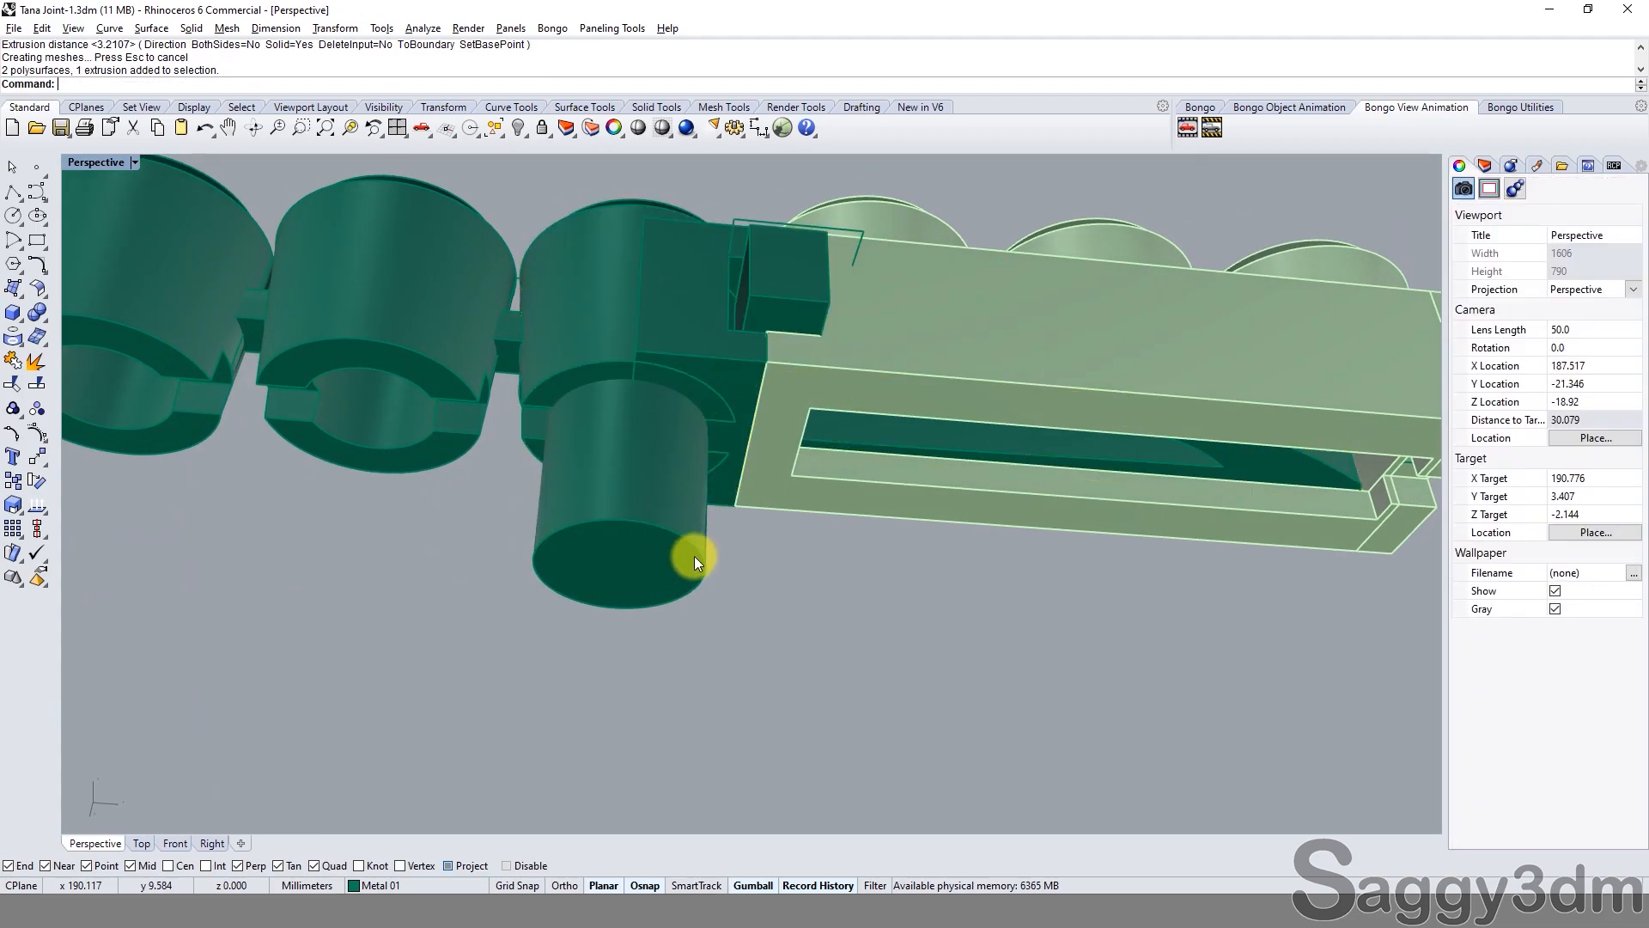
pyautogui.write('bd')
pyautogui.press('Return')
pyautogui.click(688, 302)
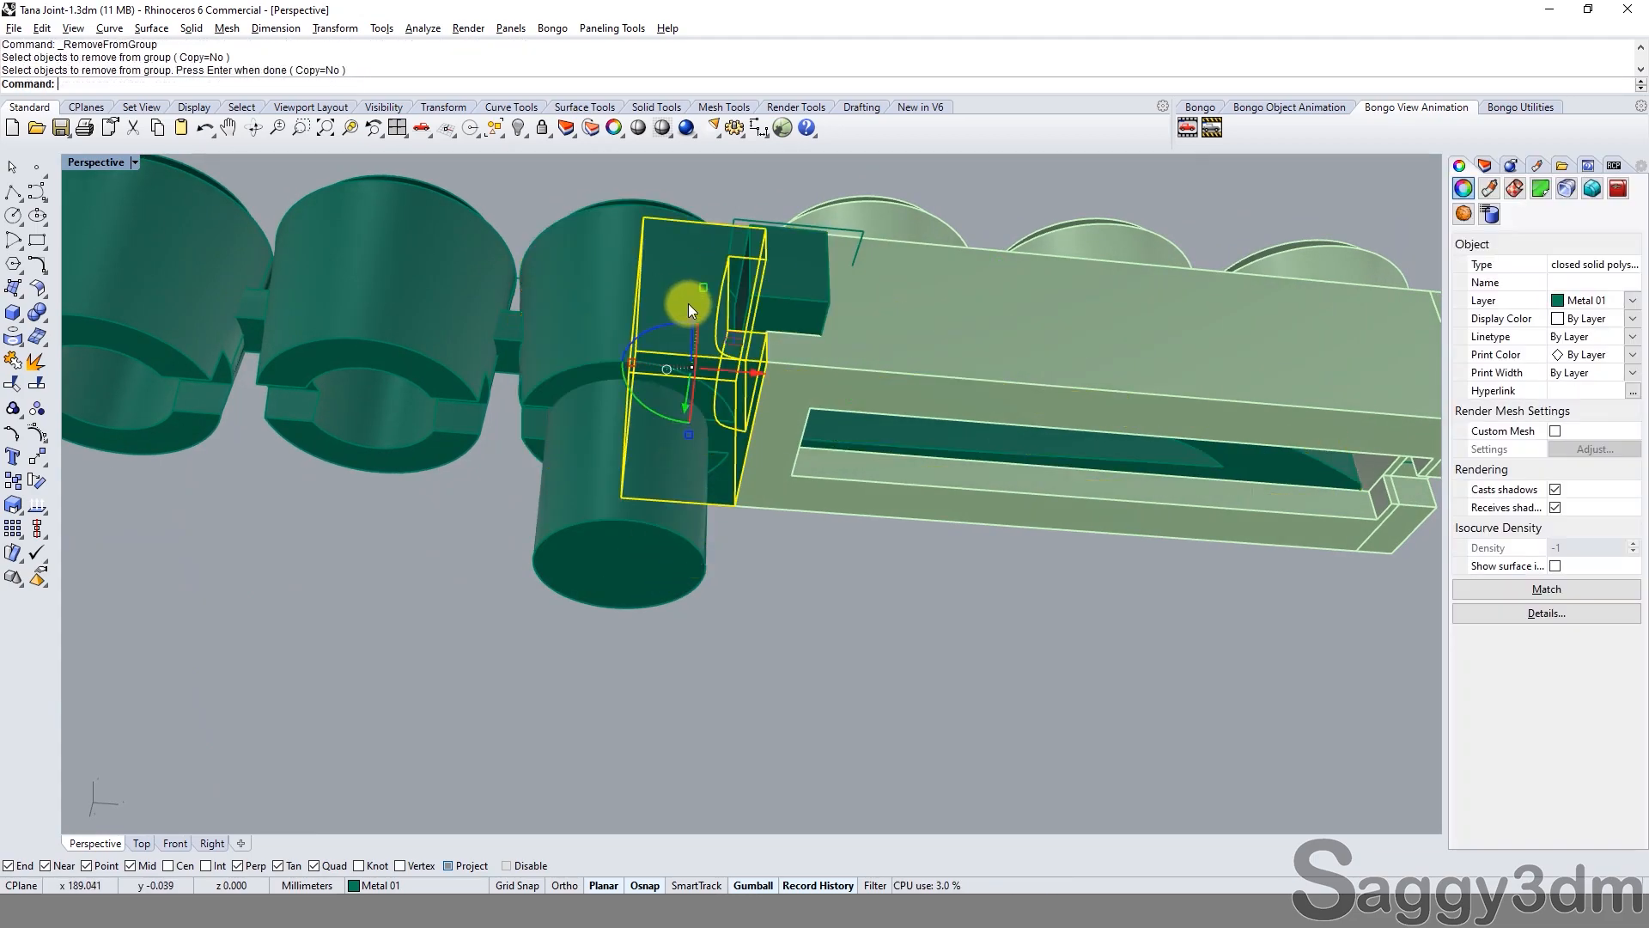
pyautogui.press('Return')
pyautogui.click(651, 545)
pyautogui.press('Return')
pyautogui.moveTo(651, 545); pyautogui.dragTo(684, 503, button='right')
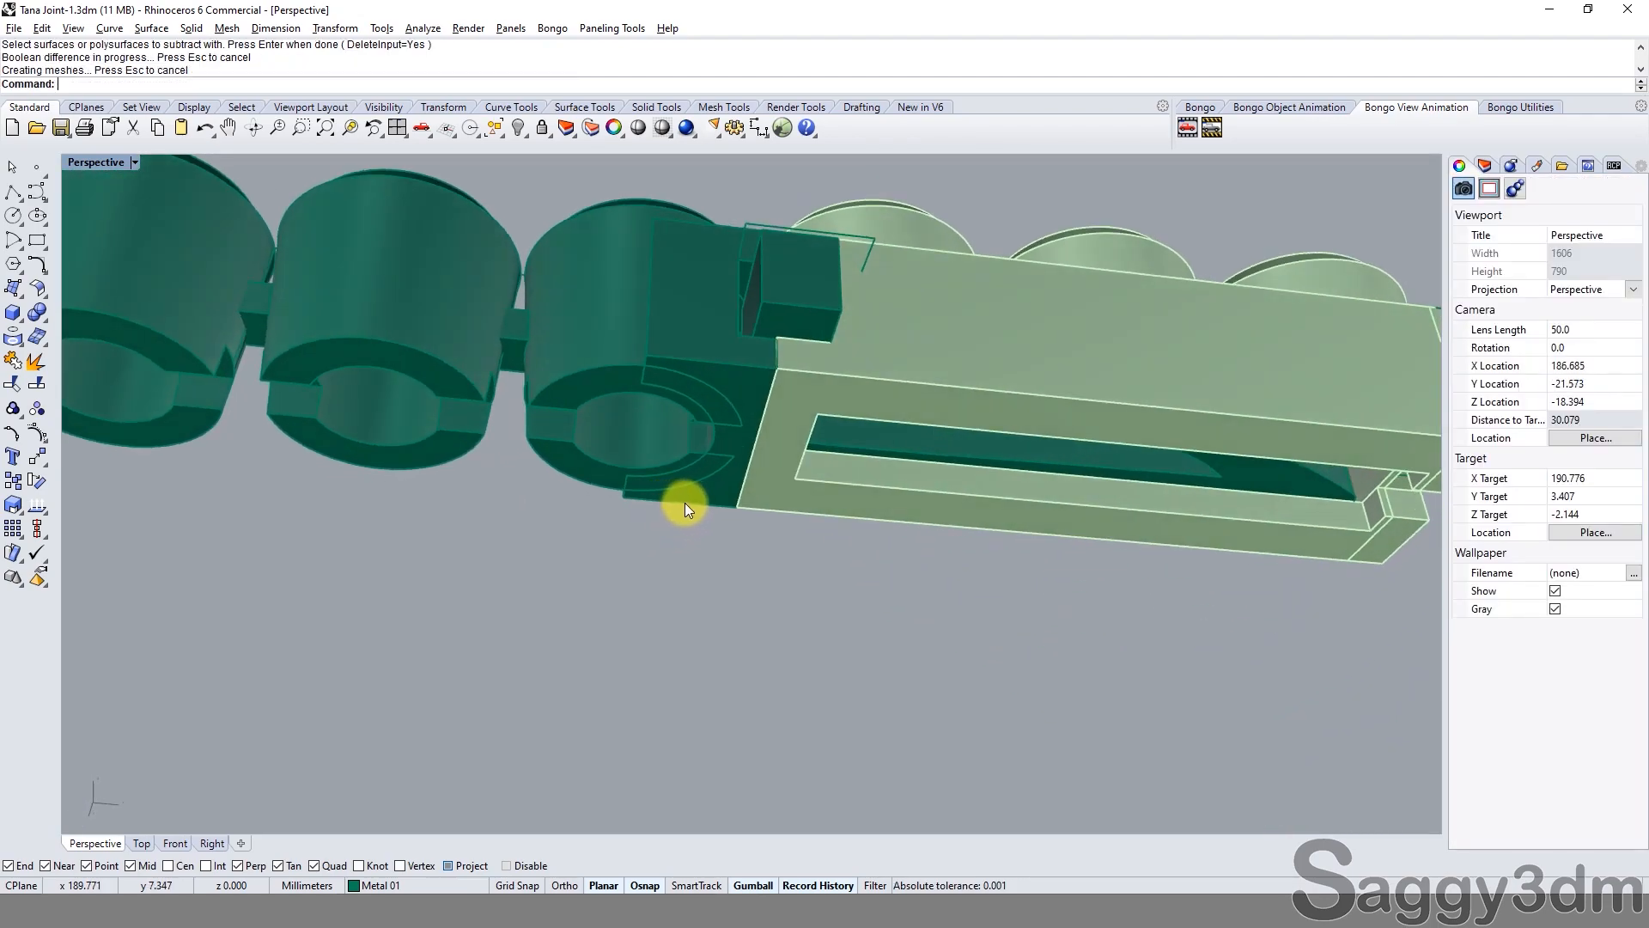
# Group the cut block with the end bezel and its spring tongue again.
pyautogui.click(684, 498)
pyautogui.keyDown('shift'); pyautogui.click(600, 469); pyautogui.keyUp('shift')
pyautogui.write('g')
pyautogui.press('Return')
pyautogui.moveTo(599, 469); pyautogui.dragTo(958, 555, button='right')
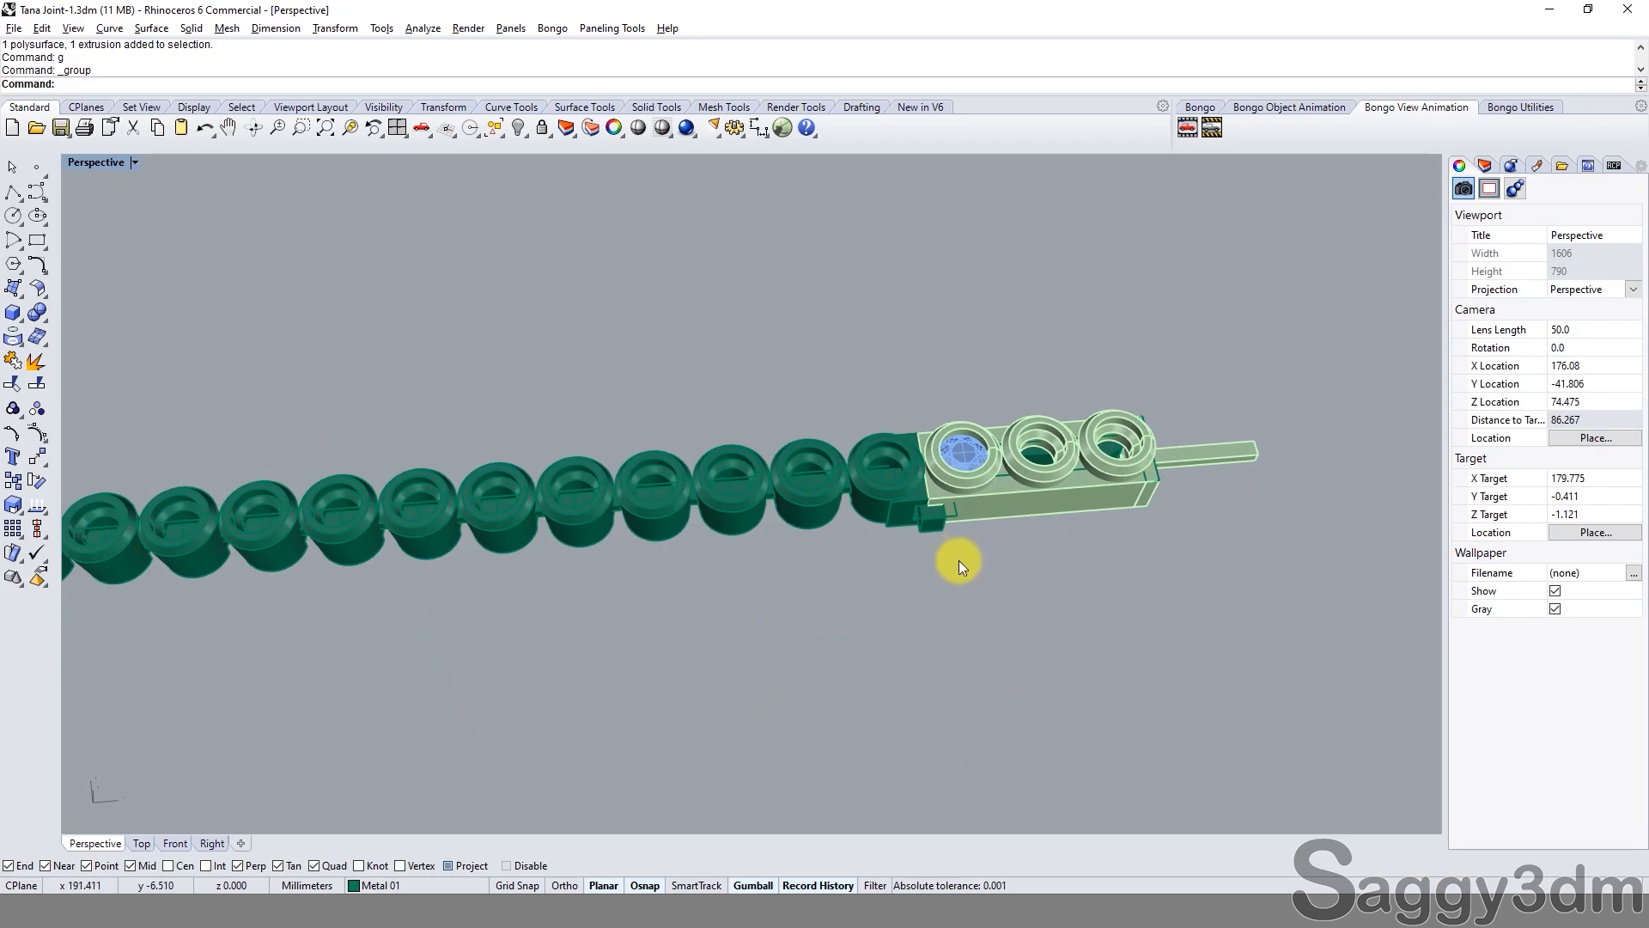
pyautogui.scroll(6, 948, 507)
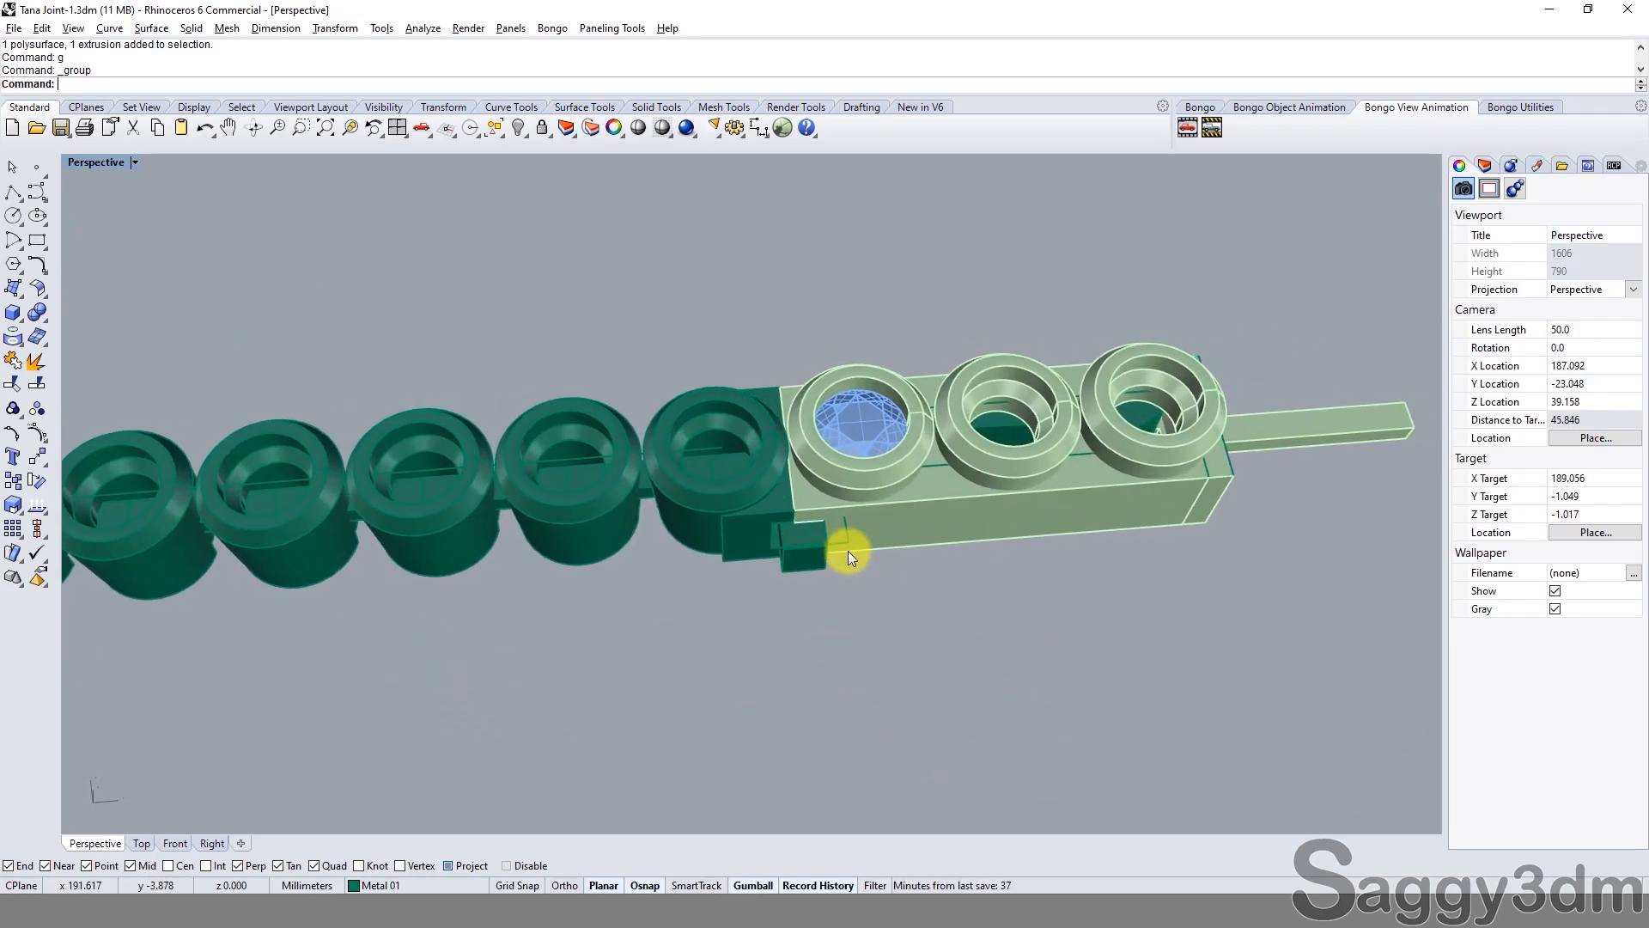
# Hide the leftover rectangle curve around the spring tongue's push tab.
pyautogui.click(616, 538)
pyautogui.scroll(-5, 622, 540)
pyautogui.click(796, 632)
pyautogui.moveTo(698, 519); pyautogui.dragTo(628, 565, button='right')
pyautogui.scroll(8, 707, 567)
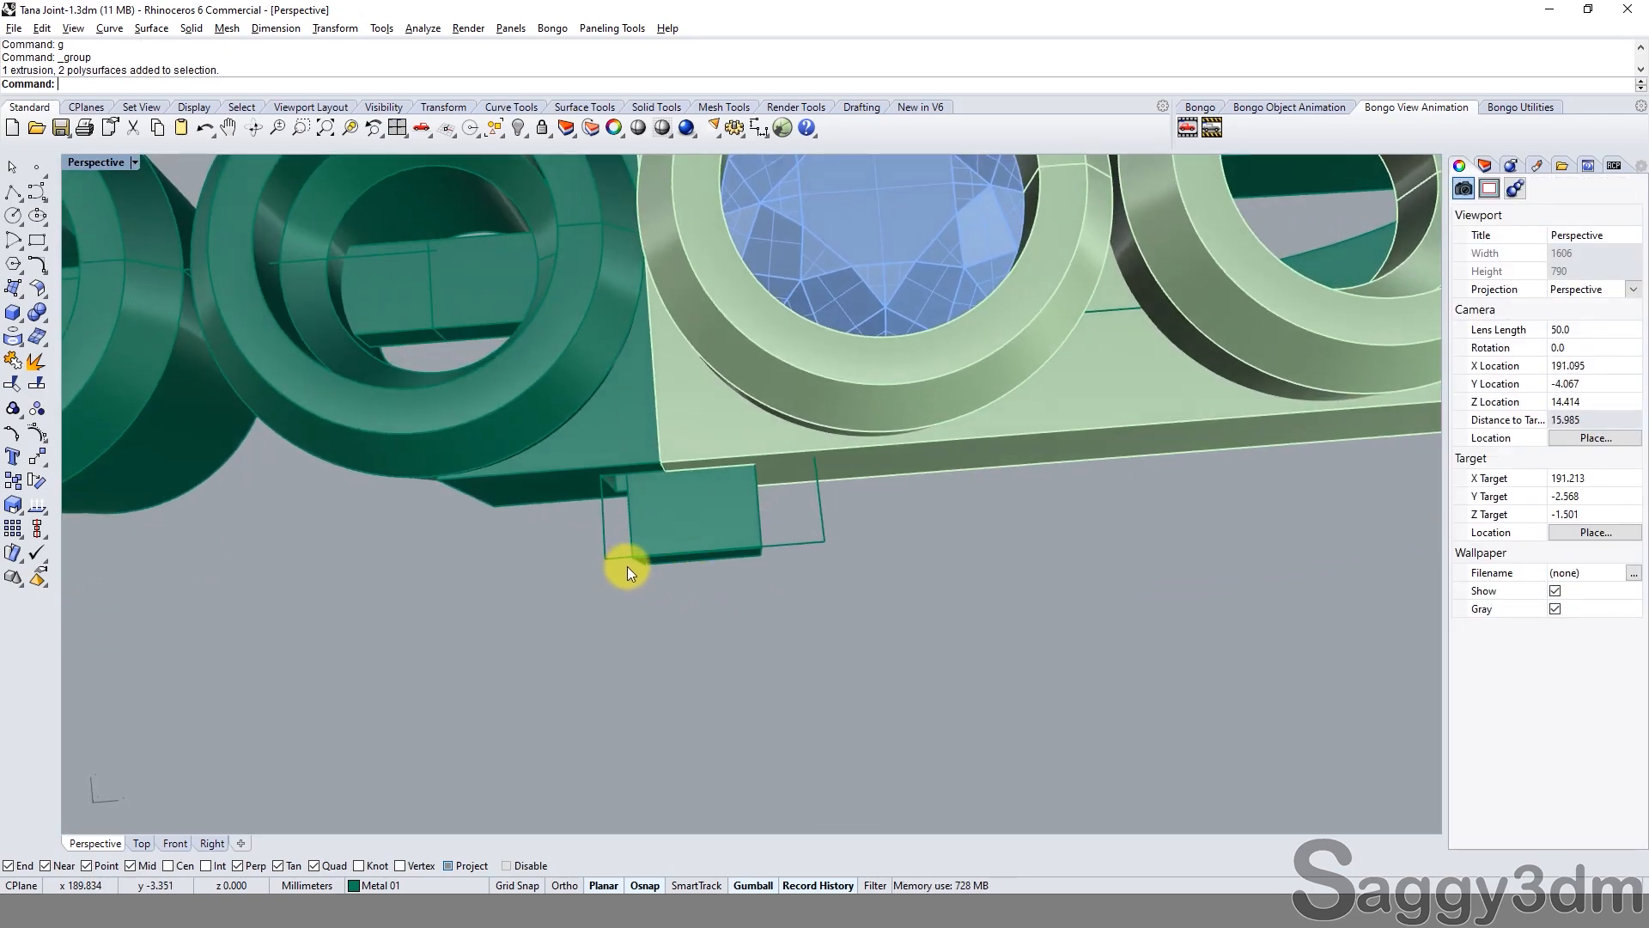
pyautogui.click(806, 545)
pyautogui.write('h')
pyautogui.press('Return')
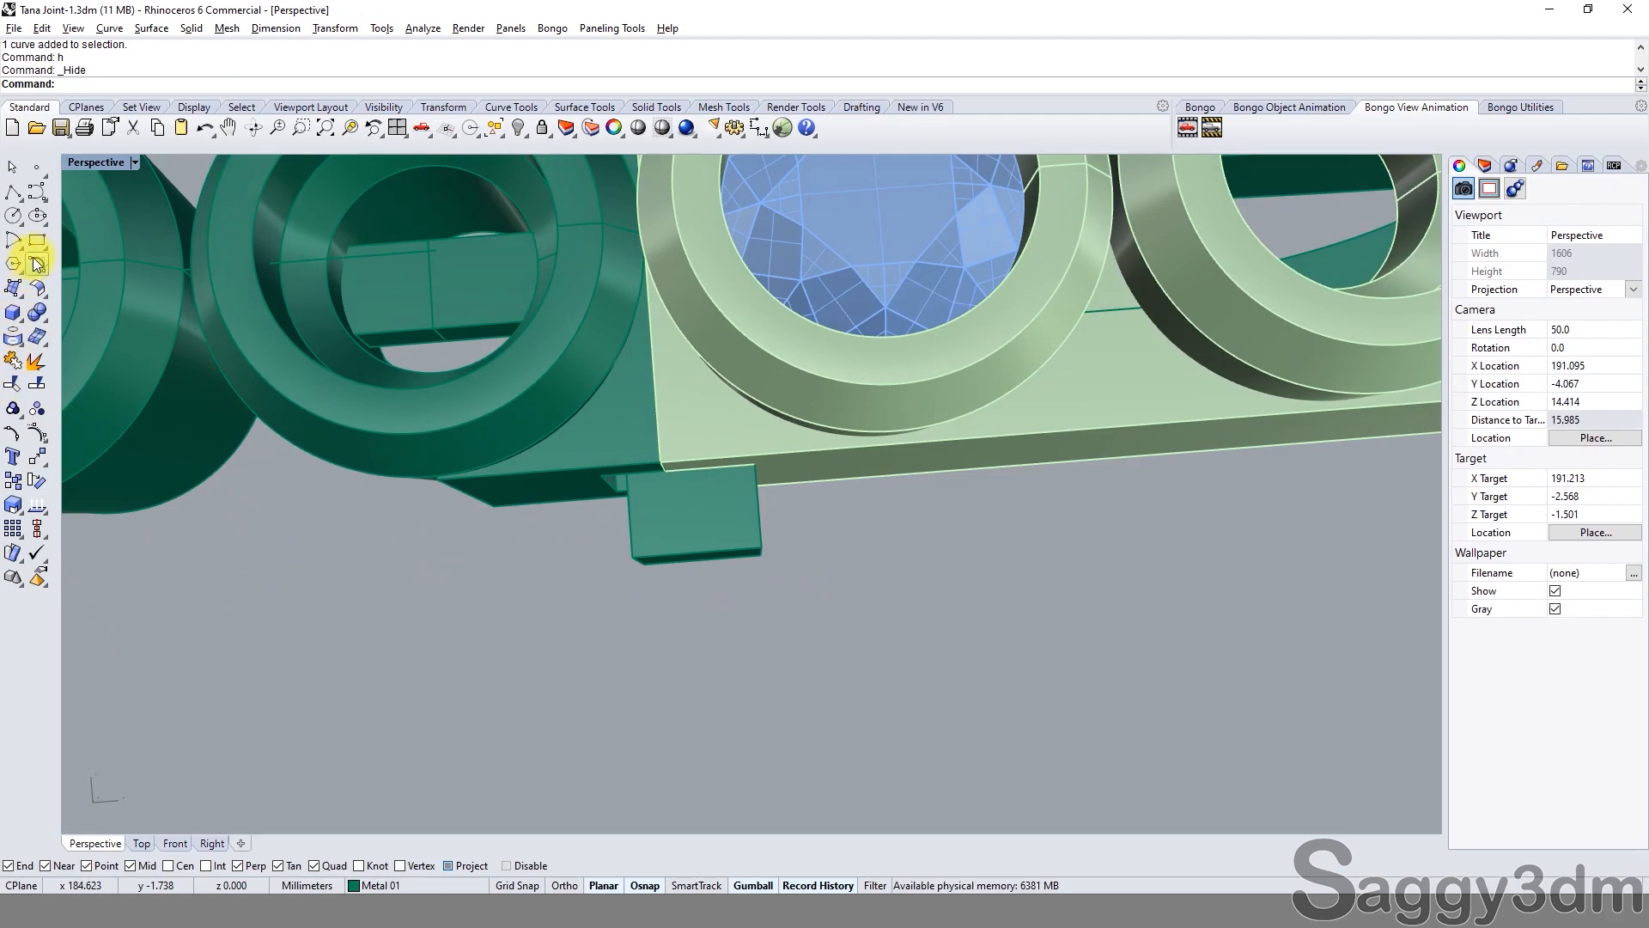
# Draw a three-point rectangle across the outer end of the push tab and adjust its height near the tab's top.
pyautogui.click(45, 249)
pyautogui.click(137, 250)
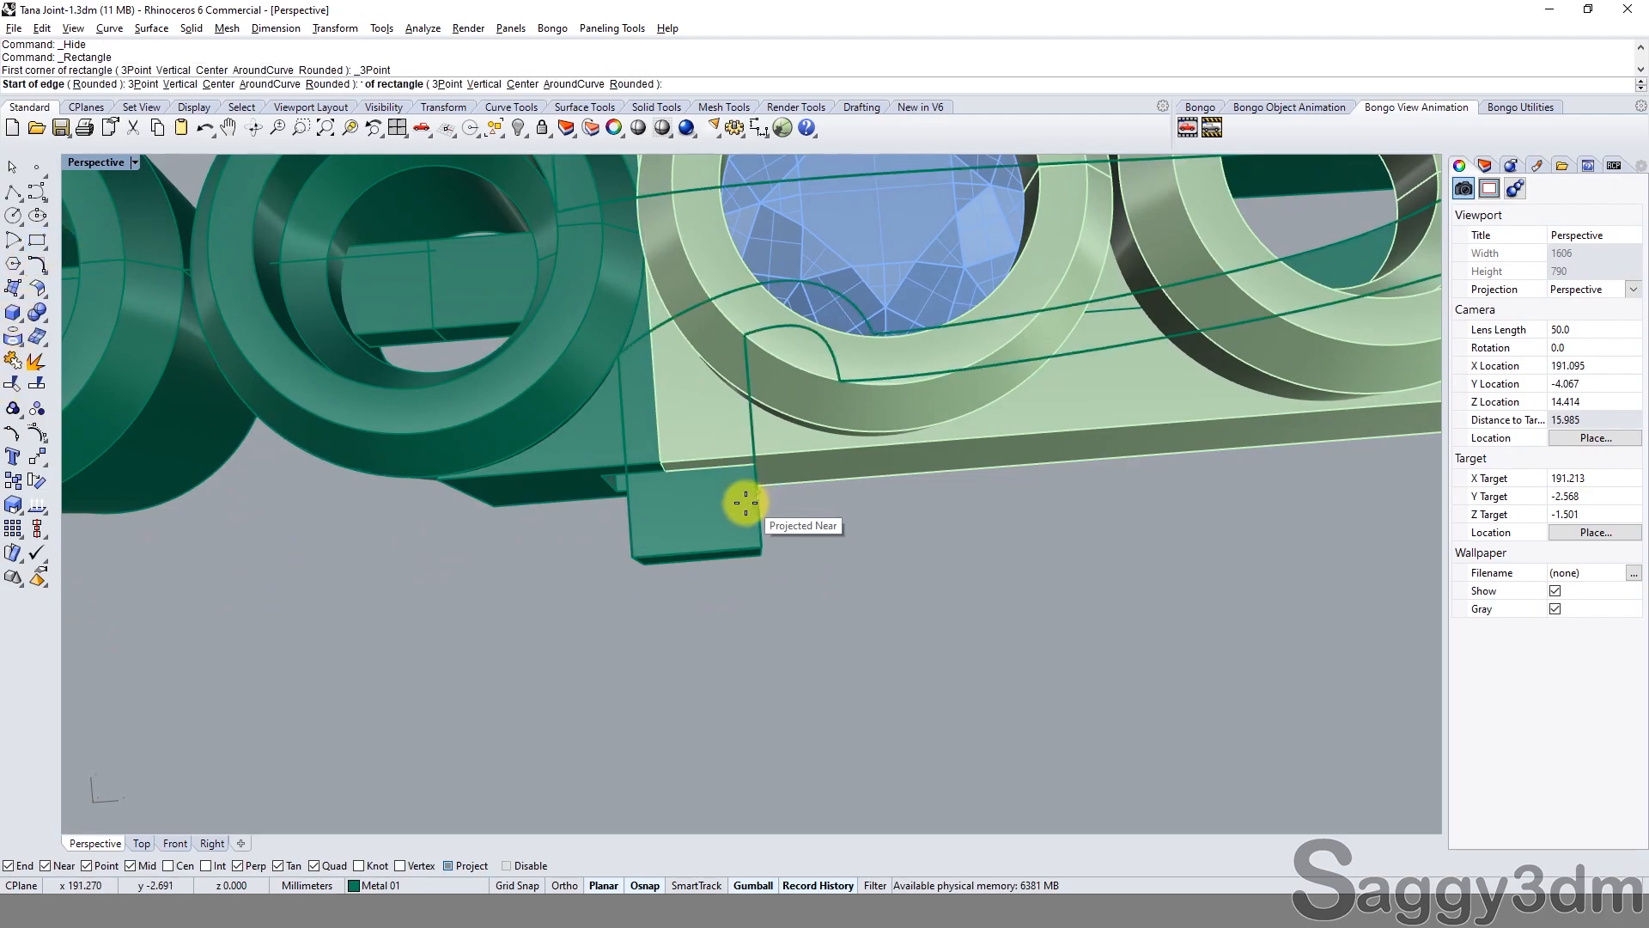
pyautogui.moveTo(748, 501); pyautogui.dragTo(688, 545, button='right')
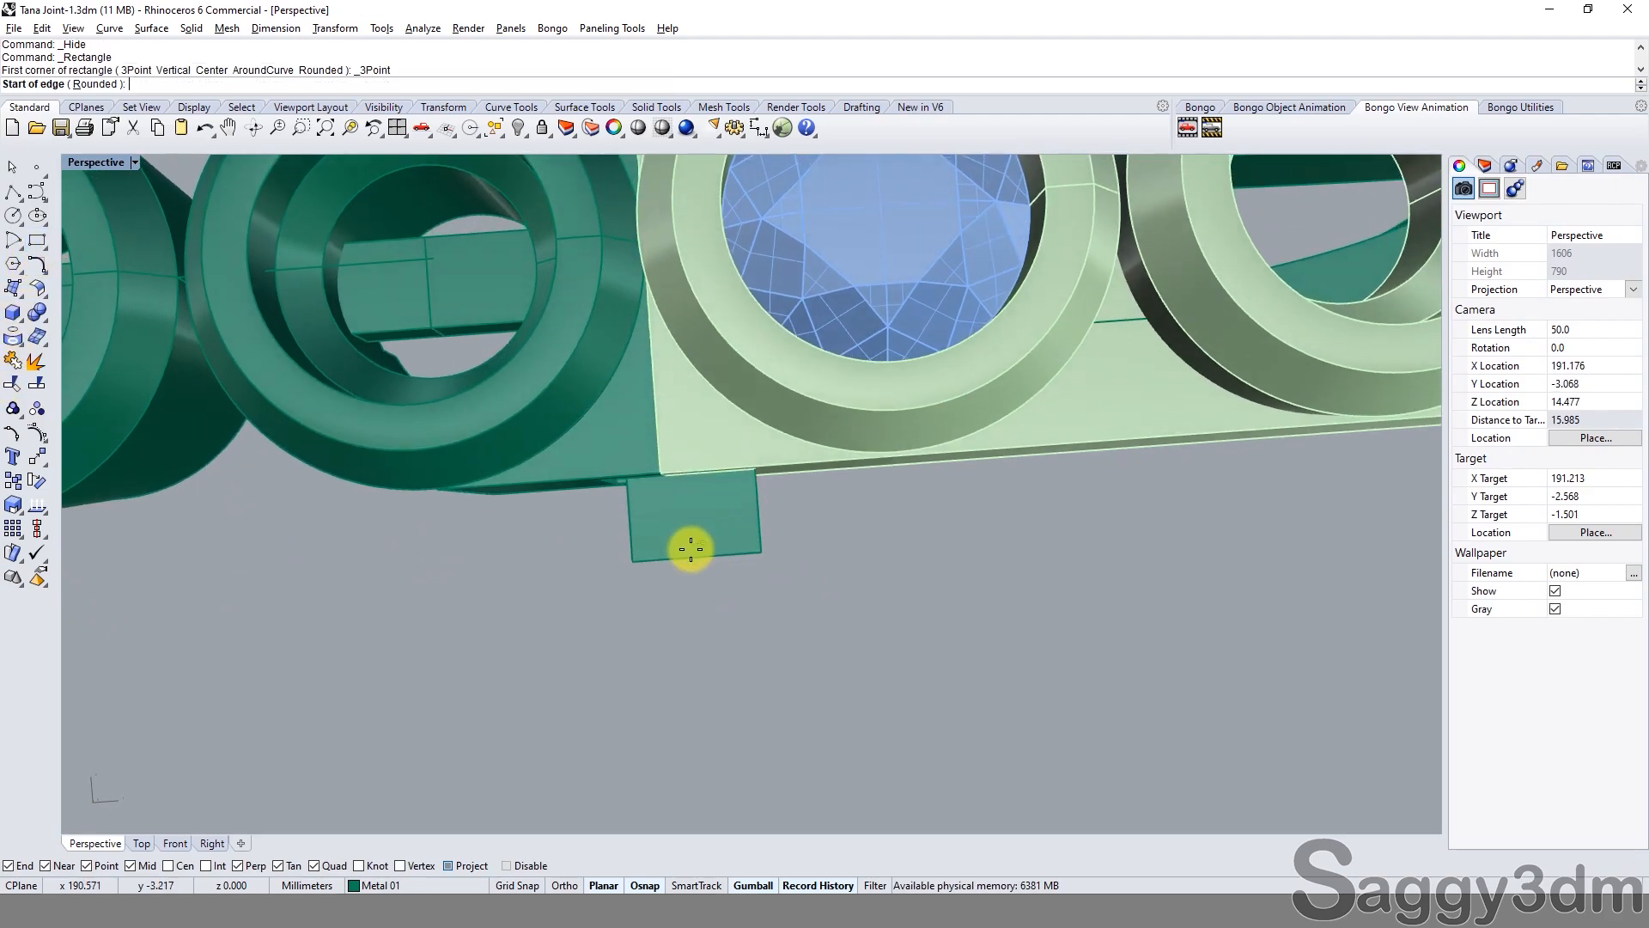
pyautogui.click(601, 536)
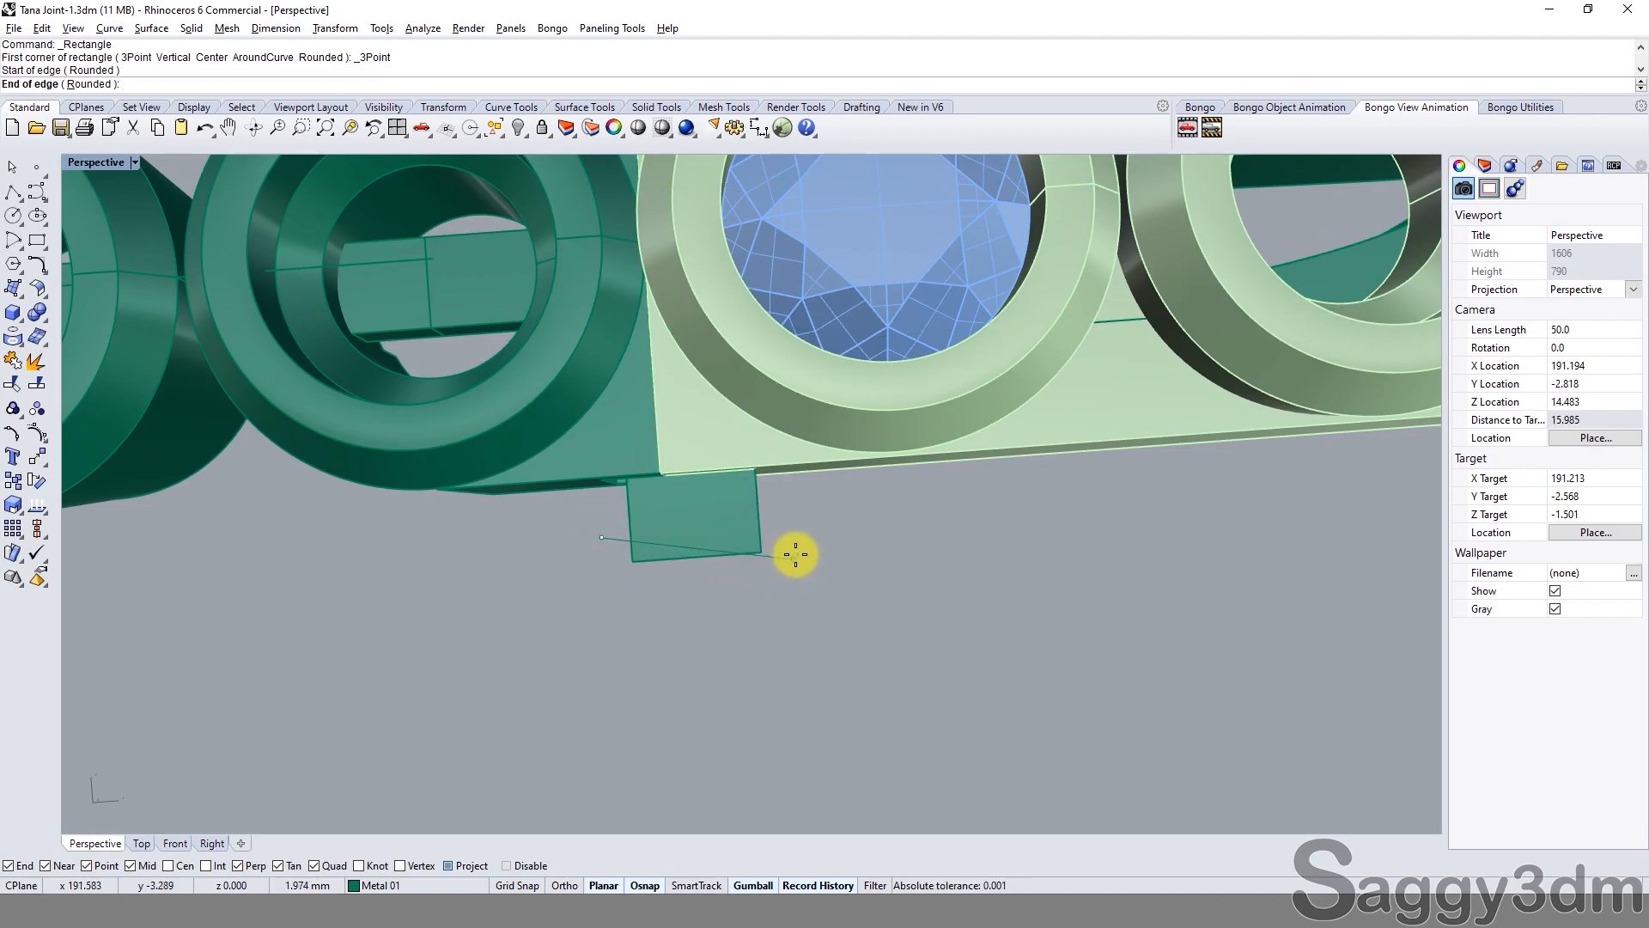
pyautogui.click(795, 528)
pyautogui.click(780, 575)
pyautogui.click(780, 575)
pyautogui.moveTo(780, 575); pyautogui.dragTo(781, 309, button='right')
pyautogui.moveTo(765, 361); pyautogui.dragTo(763, 381)
# Extrude the new rectangle downward to the push tab's underside to form a thumb plate.
pyautogui.write('ec')
pyautogui.press('Return')
pyautogui.press('Escape')
pyautogui.moveTo(843, 582)
pyautogui.mouseDown(button='right')
pyautogui.moveTo(884, 684)
pyautogui.moveTo(873, 579)
pyautogui.mouseUp(button='right')
pyautogui.write('ee')
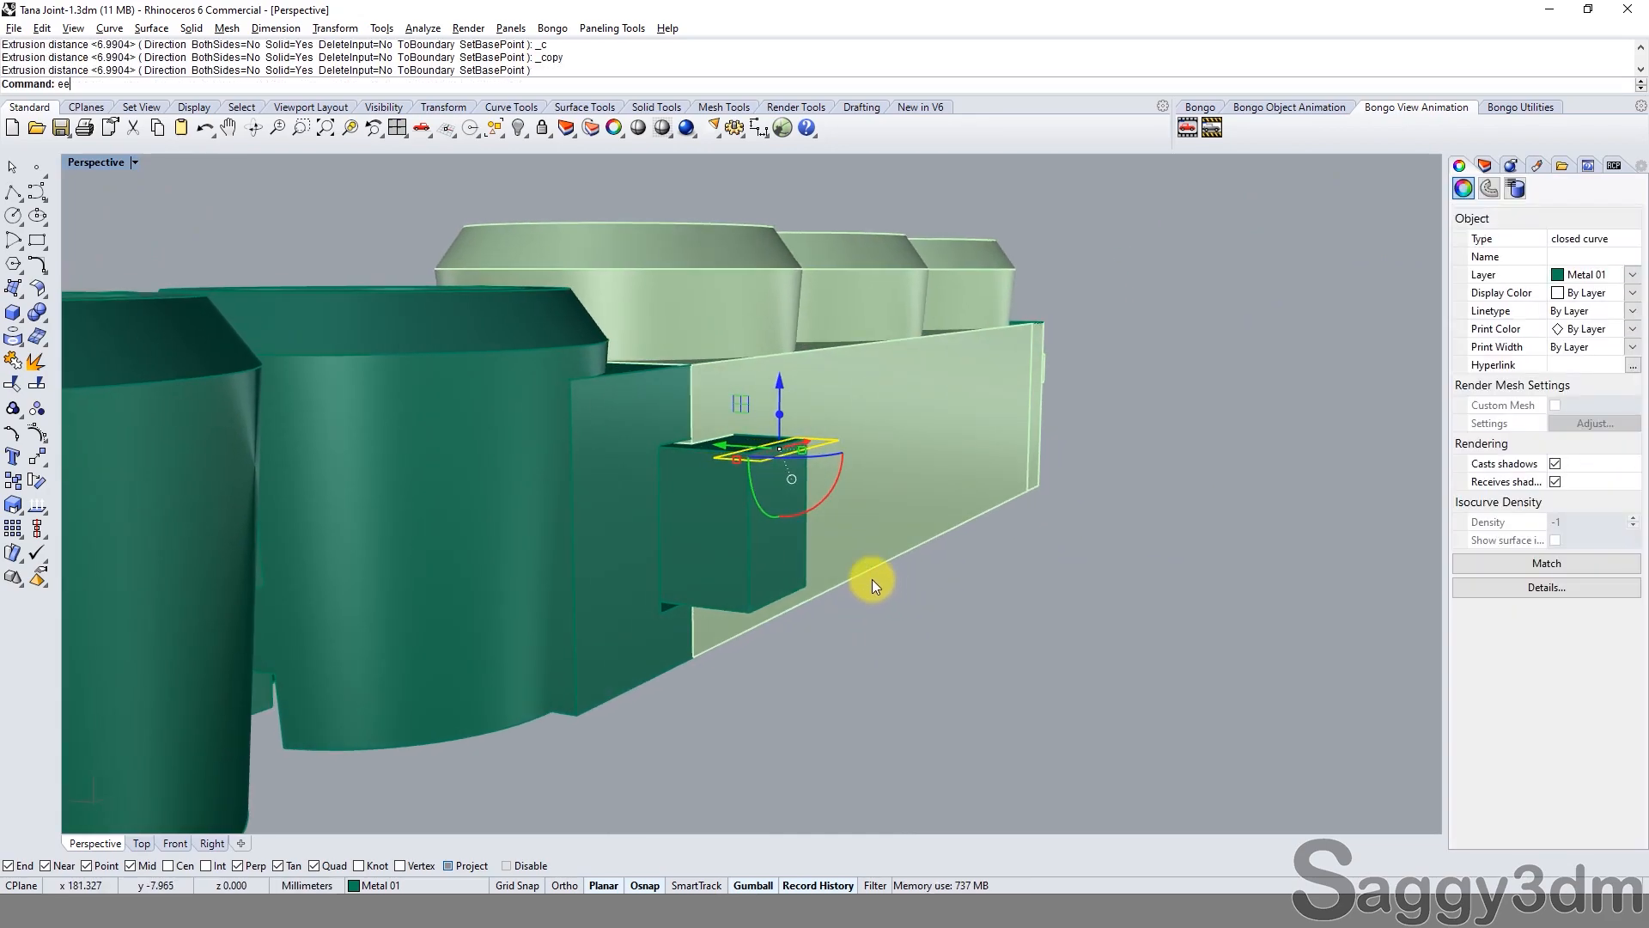
pyautogui.press('Return')
pyautogui.moveTo(739, 612); pyautogui.dragTo(914, 547, button='right')
pyautogui.click(807, 596)
pyautogui.moveTo(824, 596); pyautogui.dragTo(843, 589, button='right')
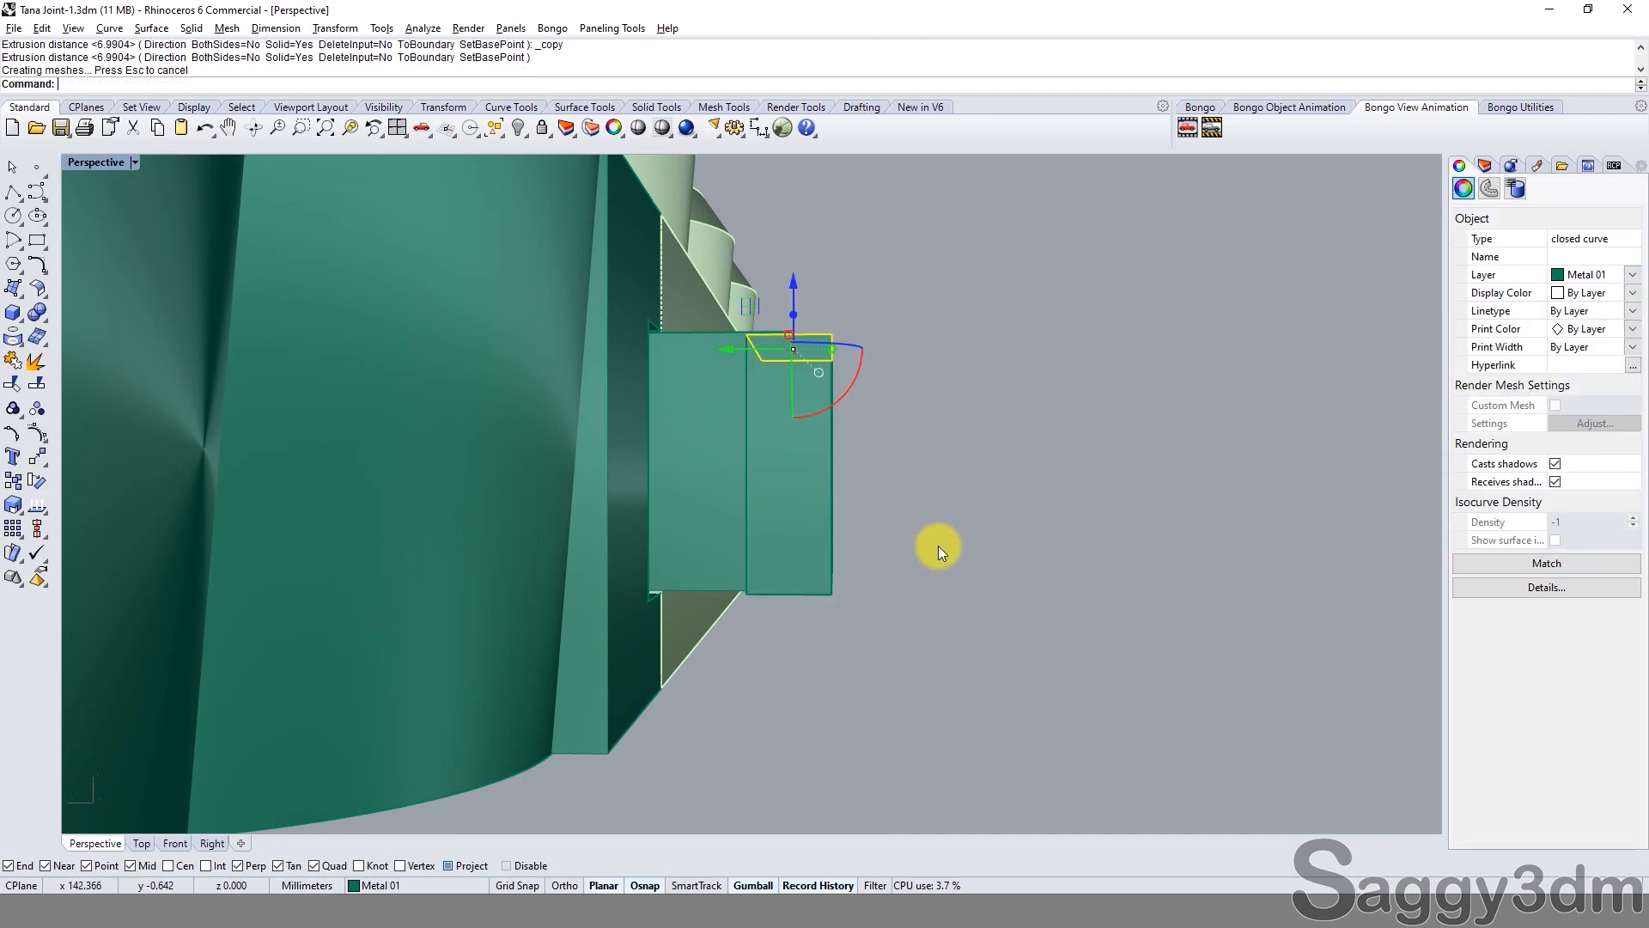
pyautogui.click(935, 548)
# Shift the extruded thumb plate slightly so that it sits against the outer end of the push tab.
pyautogui.scroll(-4, 920, 464)
pyautogui.moveTo(869, 453); pyautogui.dragTo(735, 513, button='right')
pyautogui.click(735, 511)
pyautogui.scroll(9, 730, 451)
pyautogui.moveTo(727, 572); pyautogui.dragTo(729, 559)
pyautogui.scroll(-9, 732, 525)
pyautogui.click(883, 538)
pyautogui.moveTo(883, 538); pyautogui.dragTo(843, 658, button='right')
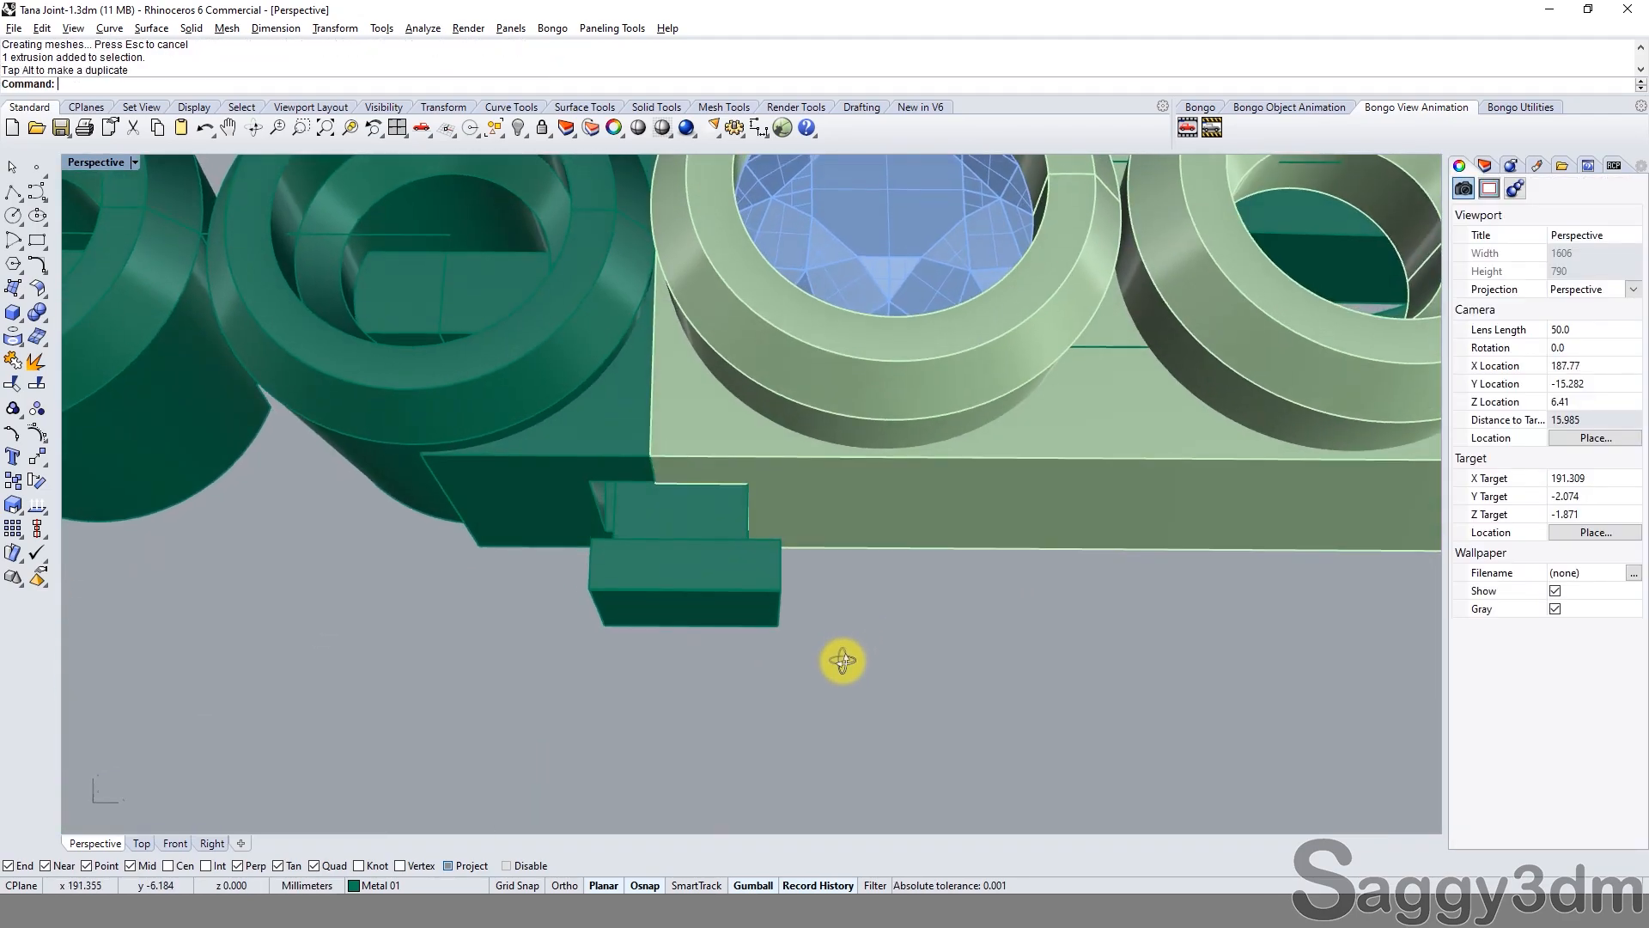
pyautogui.scroll(4, 786, 605)
pyautogui.click(811, 580)
pyautogui.moveTo(679, 562); pyautogui.dragTo(673, 559)
pyautogui.press('Escape')
# Examine the closed clasp with its thumb plate from several angles alongside the bracelet links.
pyautogui.scroll(-10, 737, 586)
pyautogui.moveTo(756, 608); pyautogui.dragTo(1022, 601, button='right')
pyautogui.scroll(-6, 806, 392)
pyautogui.scroll(-8, 770, 612)
pyautogui.moveTo(945, 550); pyautogui.dragTo(962, 483, button='right')
pyautogui.scroll(6, 839, 545)
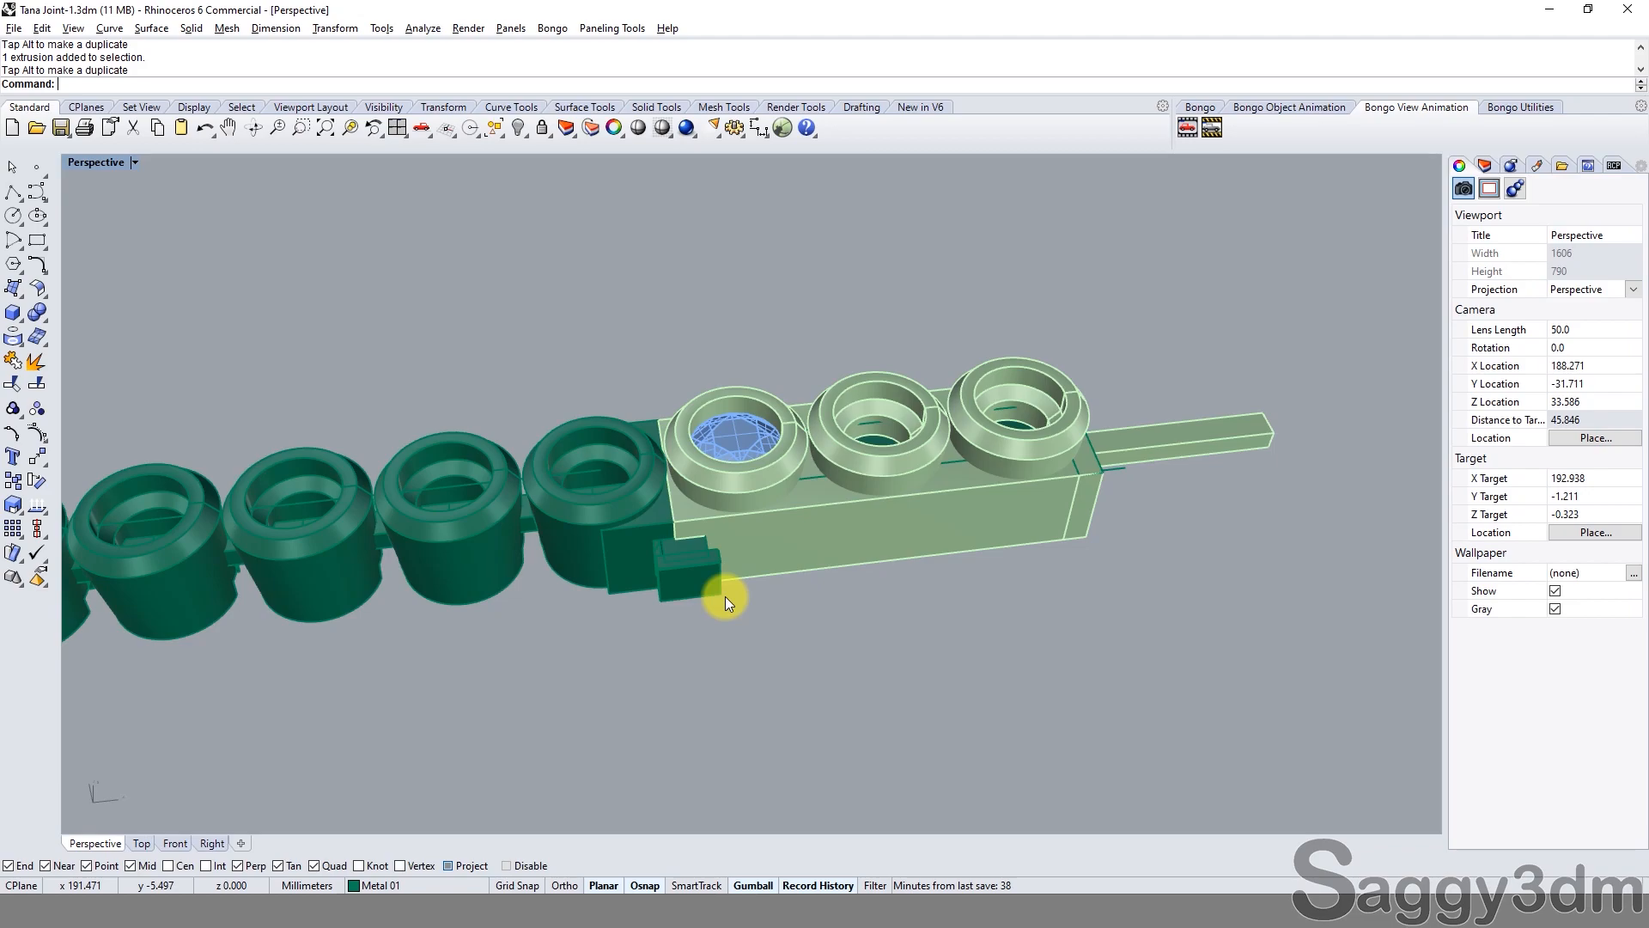
pyautogui.scroll(-8, 725, 596)
pyautogui.moveTo(688, 437); pyautogui.dragTo(649, 539, button='right')
pyautogui.scroll(12, 689, 518)
pyautogui.scroll(-10, 951, 544)
pyautogui.scroll(-2, 950, 545)
pyautogui.scroll(10, 957, 543)
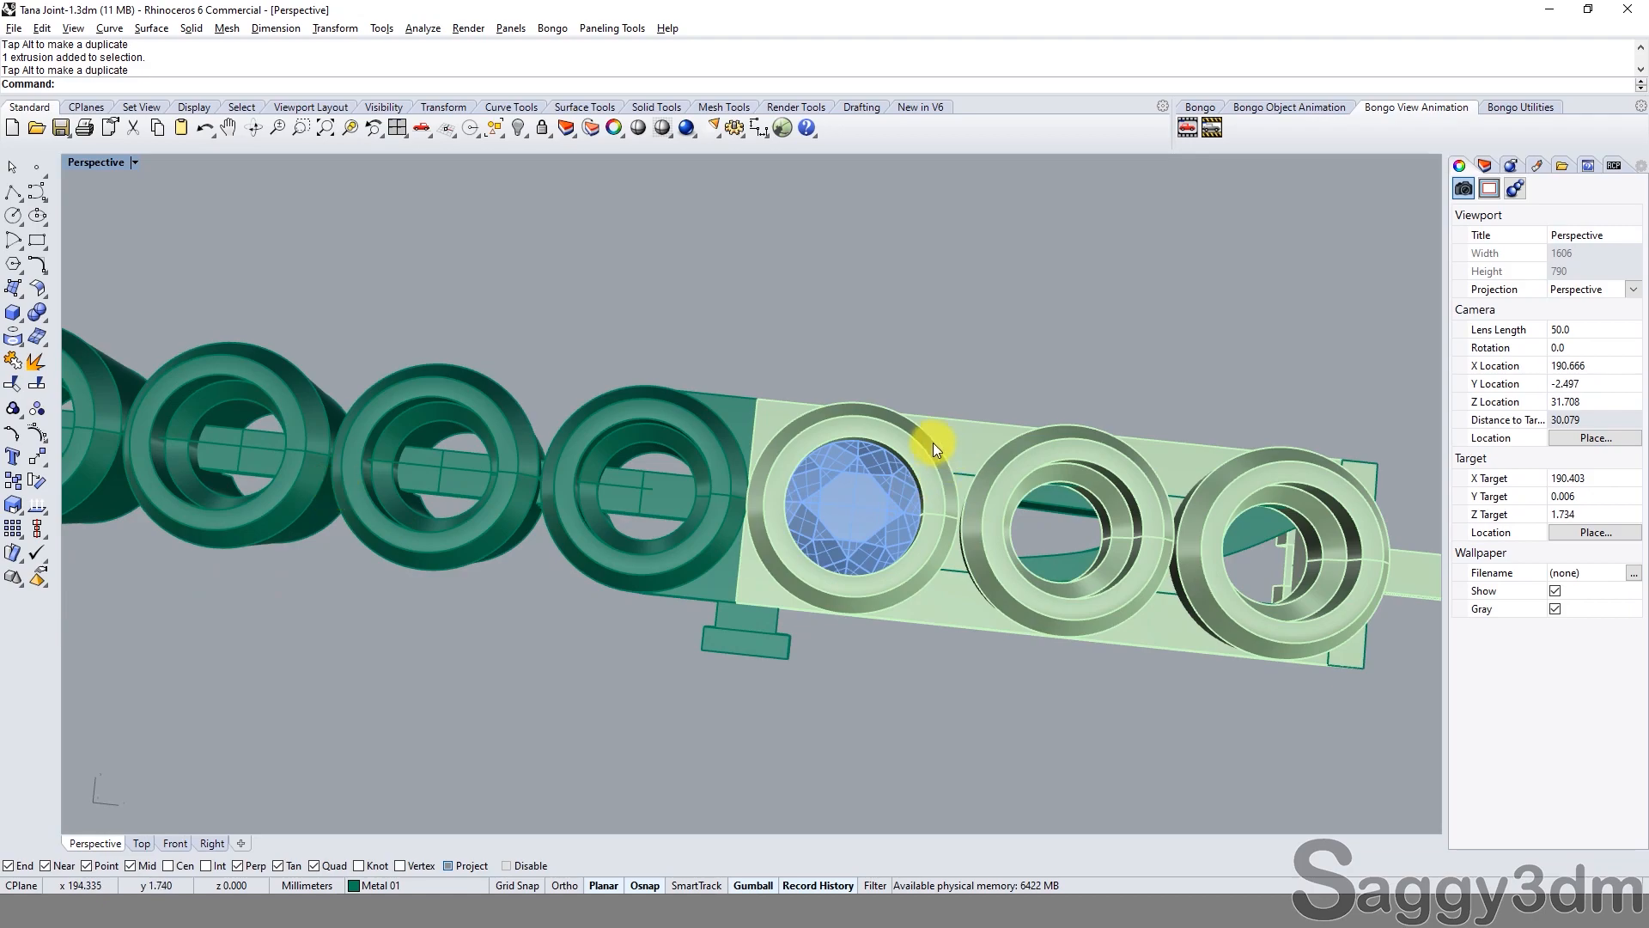
# Try sliding the housing off the spring tongue without its gem, and undo the move.
pyautogui.click(1021, 482)
pyautogui.keyDown('shift'); pyautogui.moveTo(1039, 505); pyautogui.dragTo(640, 464, button='right'); pyautogui.keyUp('shift')
pyautogui.scroll(-2, 769, 505)
pyautogui.moveTo(858, 507); pyautogui.dragTo(1227, 548)
pyautogui.hotkey('ctrl', 'z')
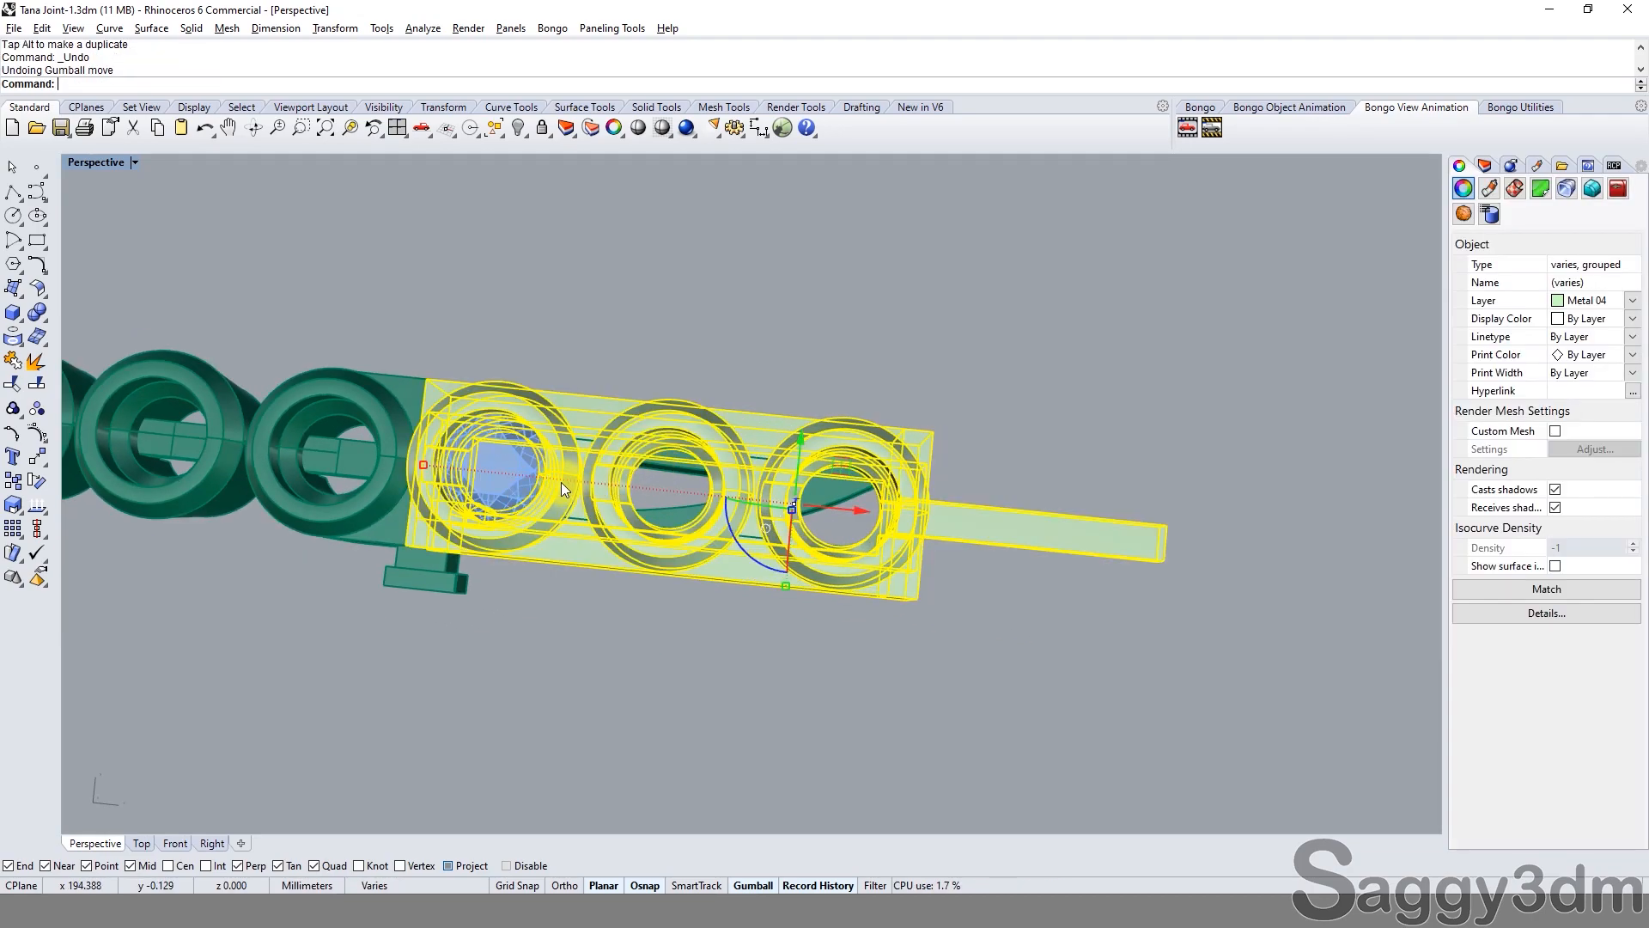
# Add the blue gem to the housing selection and slide both lengthwise until they clear the spring tongue.
pyautogui.keyDown('shift'); pyautogui.click(507, 476); pyautogui.keyUp('shift')
pyautogui.scroll(-2, 755, 514)
pyautogui.moveTo(768, 500); pyautogui.dragTo(1114, 524)
pyautogui.click(806, 370)
# Examine the opened clasp from several angles, checking the spring tongue, thumb plate and housing opening.
pyautogui.scroll(7, 407, 528)
pyautogui.moveTo(409, 525); pyautogui.dragTo(464, 429, button='right')
pyautogui.click(464, 430)
pyautogui.scroll(-3, 481, 438)
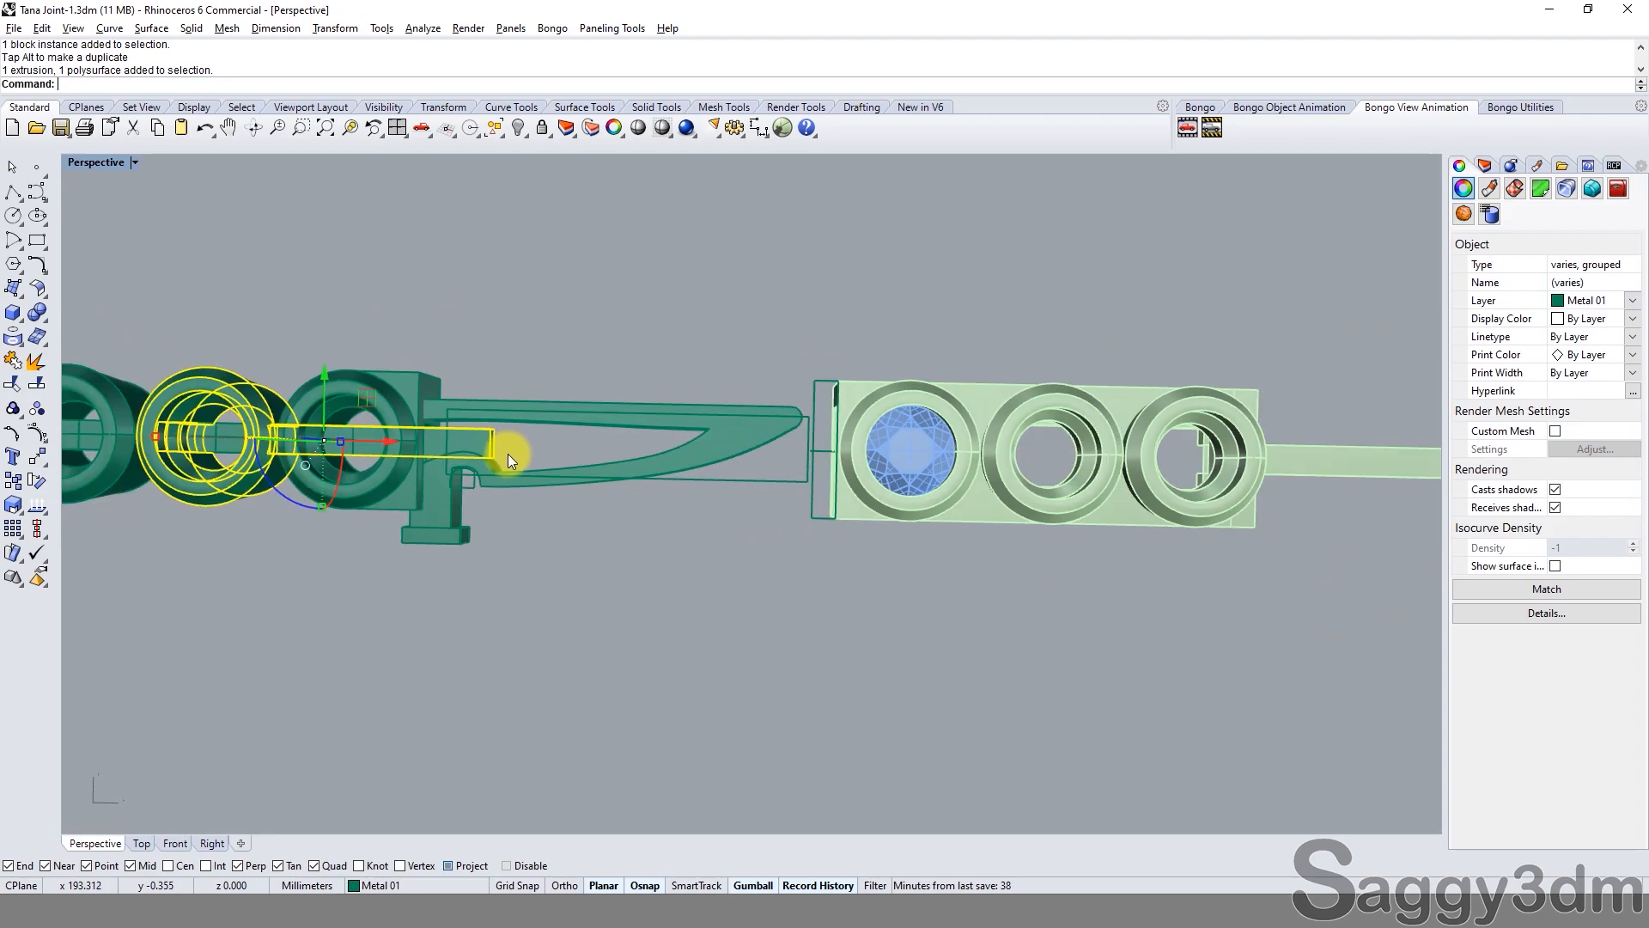
pyautogui.click(508, 454)
pyautogui.scroll(-2, 429, 395)
pyautogui.moveTo(447, 494); pyautogui.dragTo(472, 434, button='right')
pyautogui.scroll(-2, 371, 471)
pyautogui.keyDown('shift'); pyautogui.moveTo(840, 513); pyautogui.dragTo(840, 398, button='right'); pyautogui.keyUp('shift')
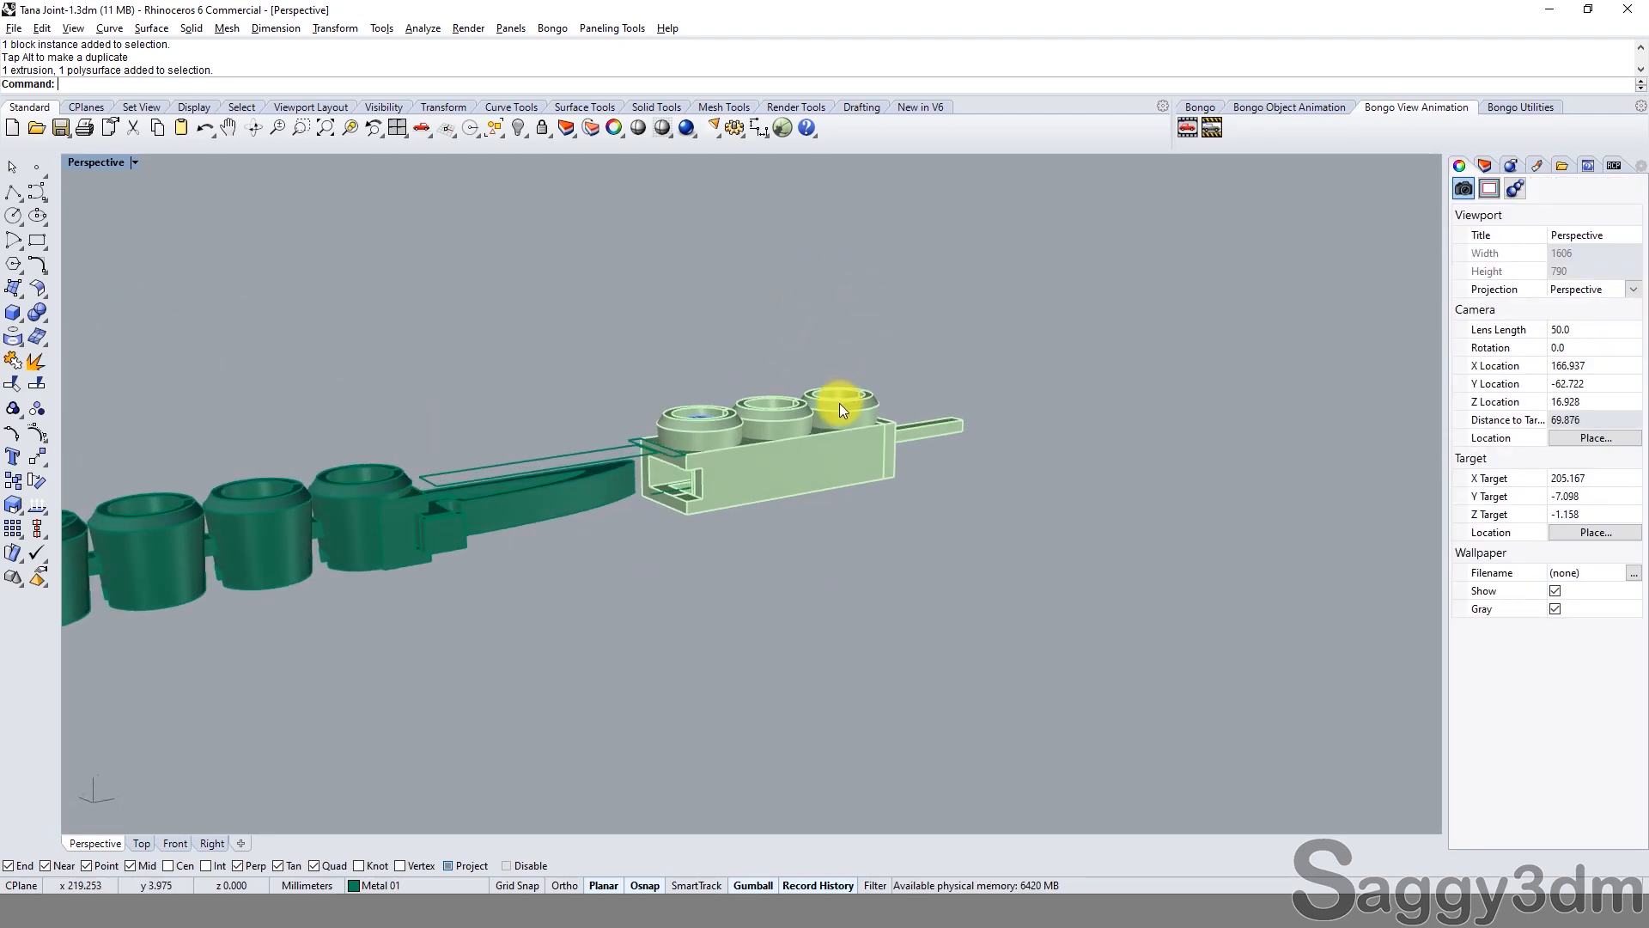
pyautogui.moveTo(608, 450); pyautogui.dragTo(534, 601, button='right')
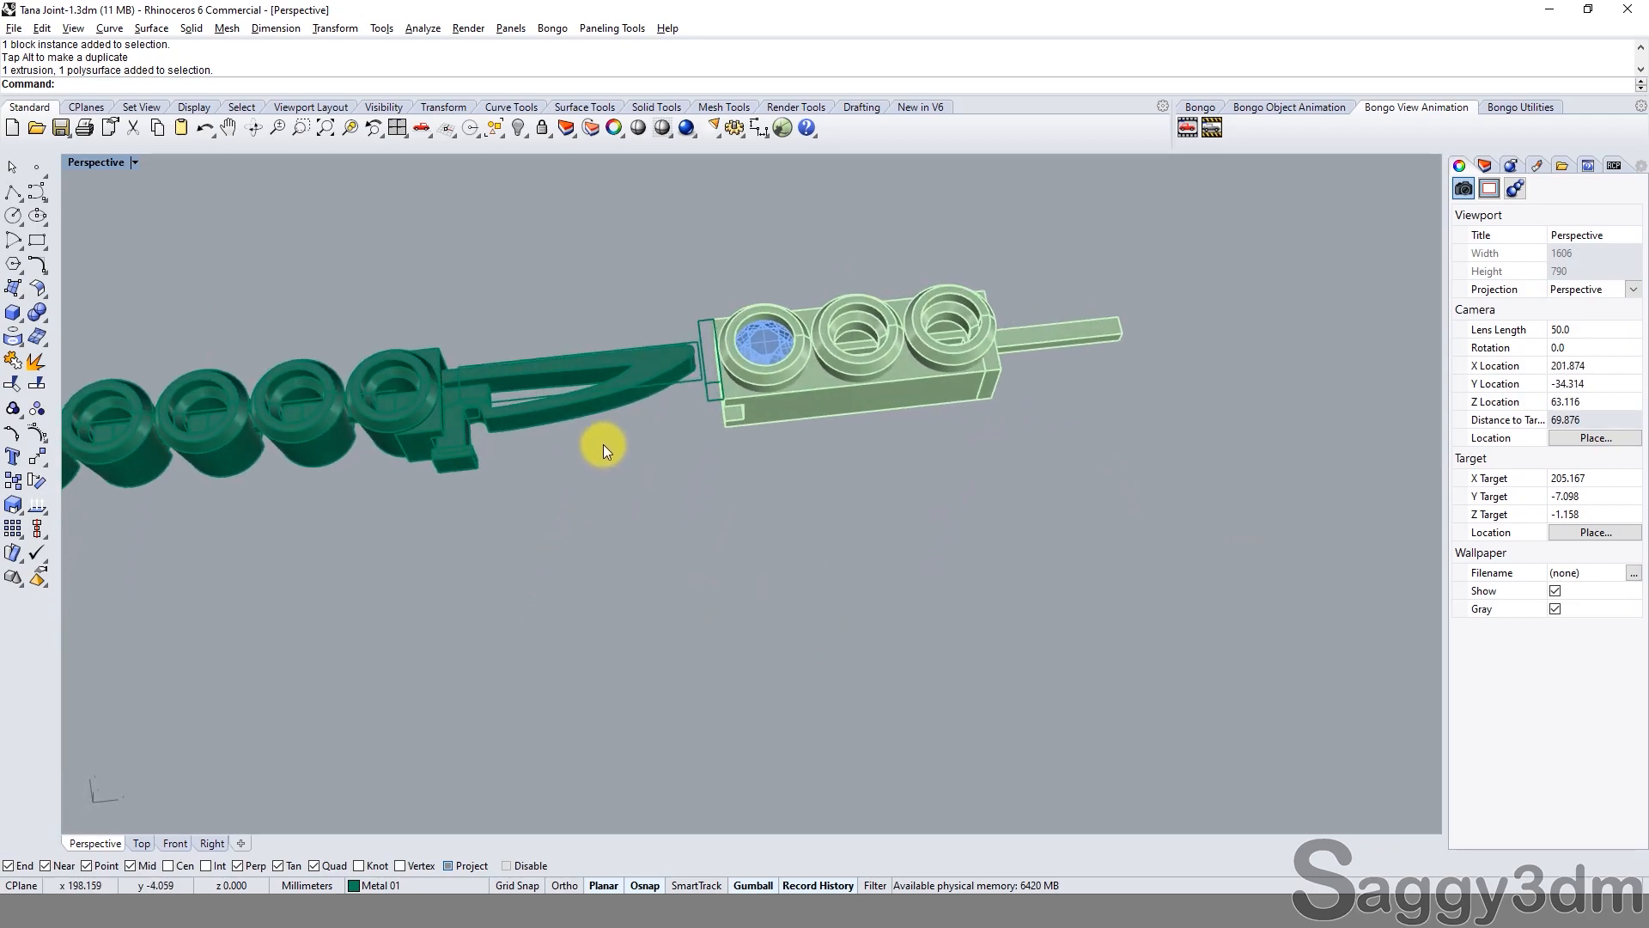
pyautogui.scroll(3, 567, 446)
pyautogui.moveTo(535, 454); pyautogui.dragTo(598, 305, button='right')
pyautogui.scroll(4, 541, 430)
pyautogui.scroll(-3, 607, 482)
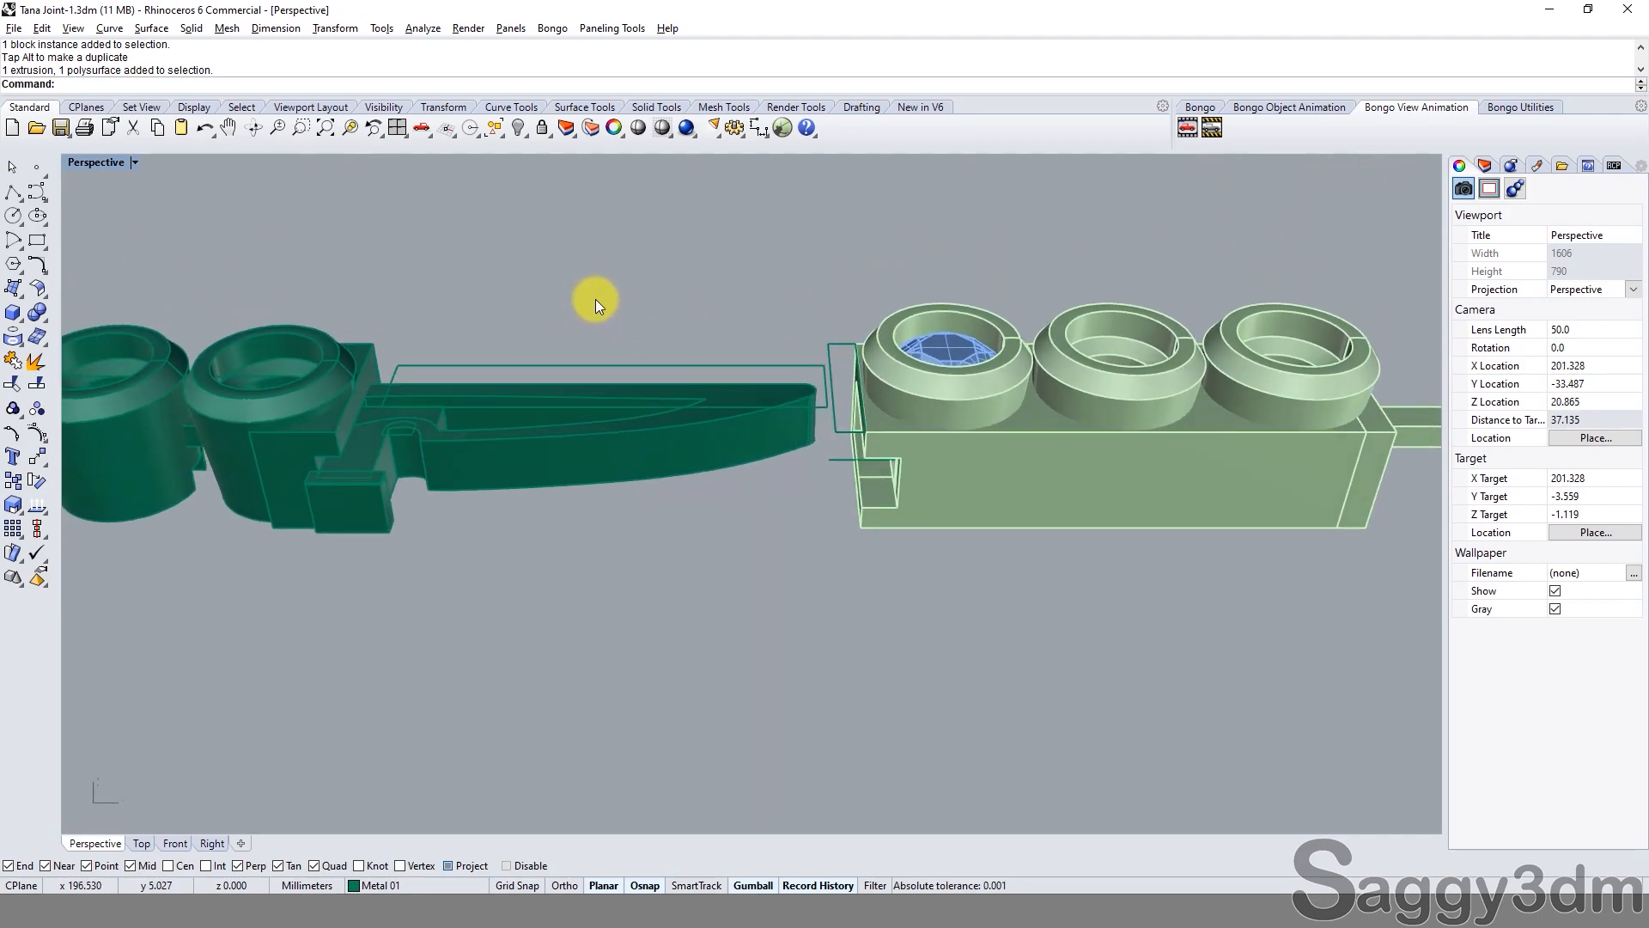